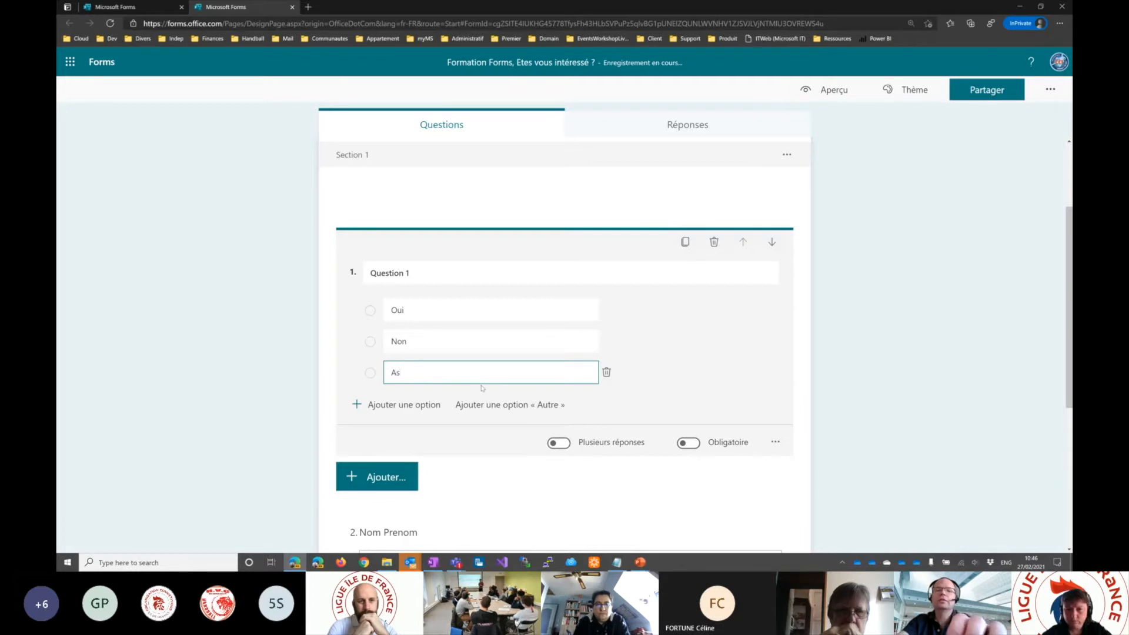
- Complete Question 1's third option as "Abstention", allow multiple answers (Plusieurs réponses) and make the question mandatory (Obligatoire)
{"action": "type", "text": "tention"}
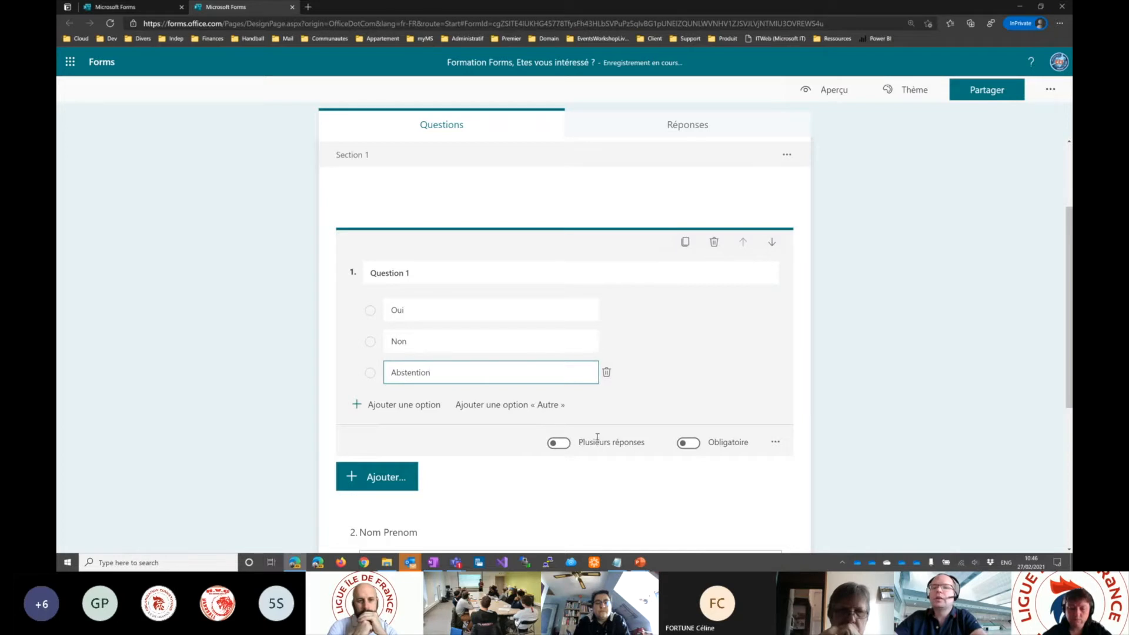
{"action": "left_click", "coordinate": [557, 444]}
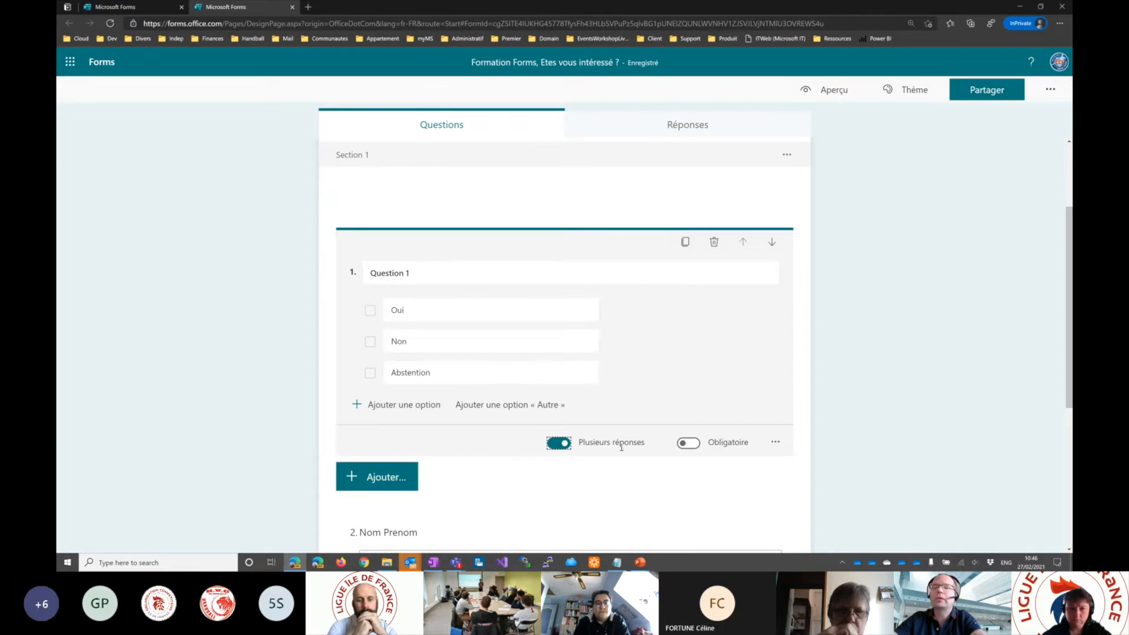
{"action": "left_click", "coordinate": [687, 445]}
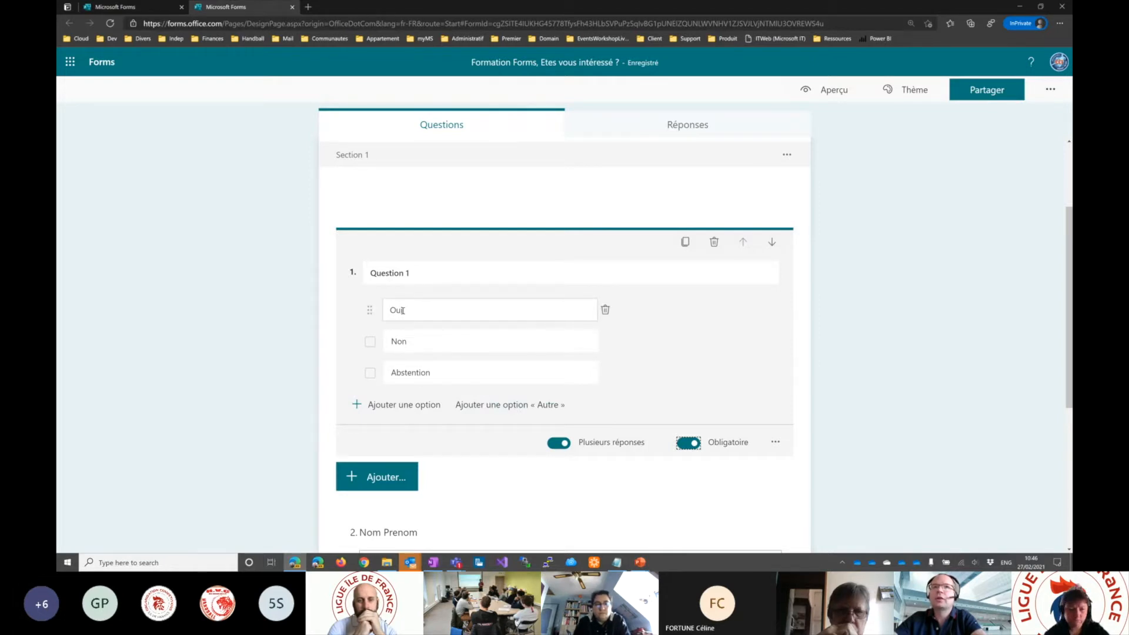
- Add a subtitle field to Question 1 and remove it again
{"action": "left_click", "coordinate": [775, 442]}
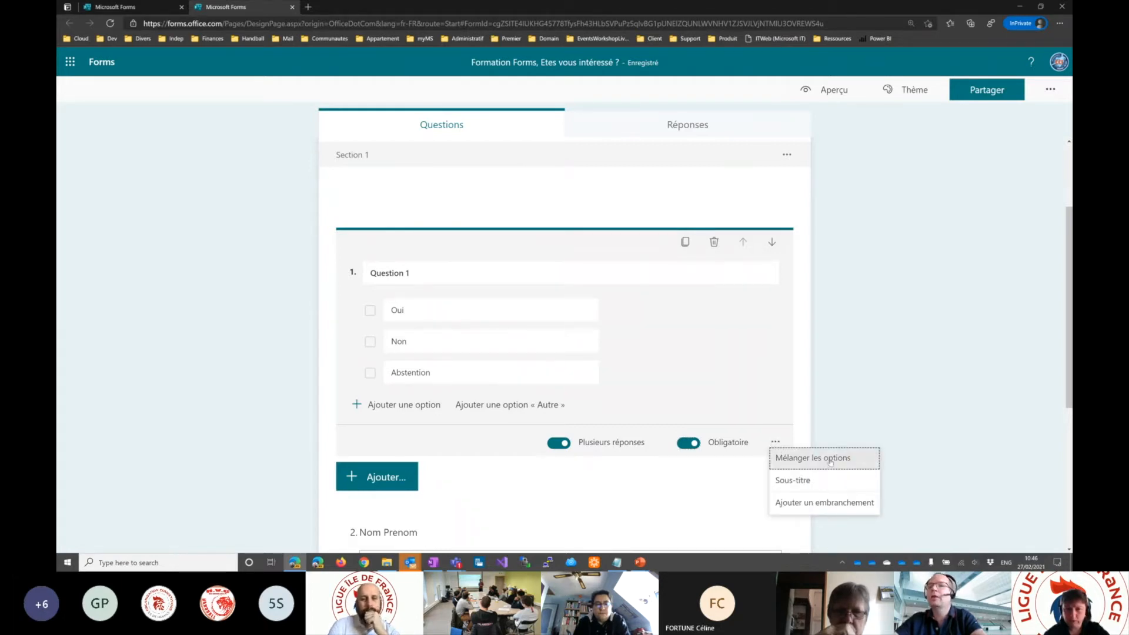
{"action": "left_click", "coordinate": [812, 481]}
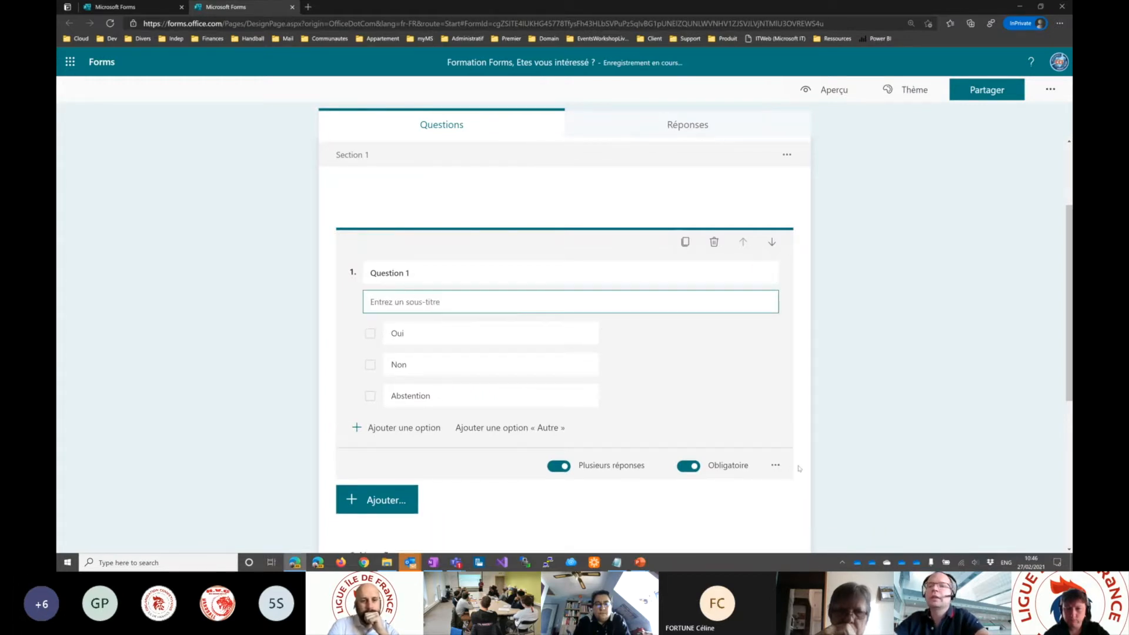
{"action": "left_click", "coordinate": [776, 465]}
{"action": "left_click", "coordinate": [813, 506]}
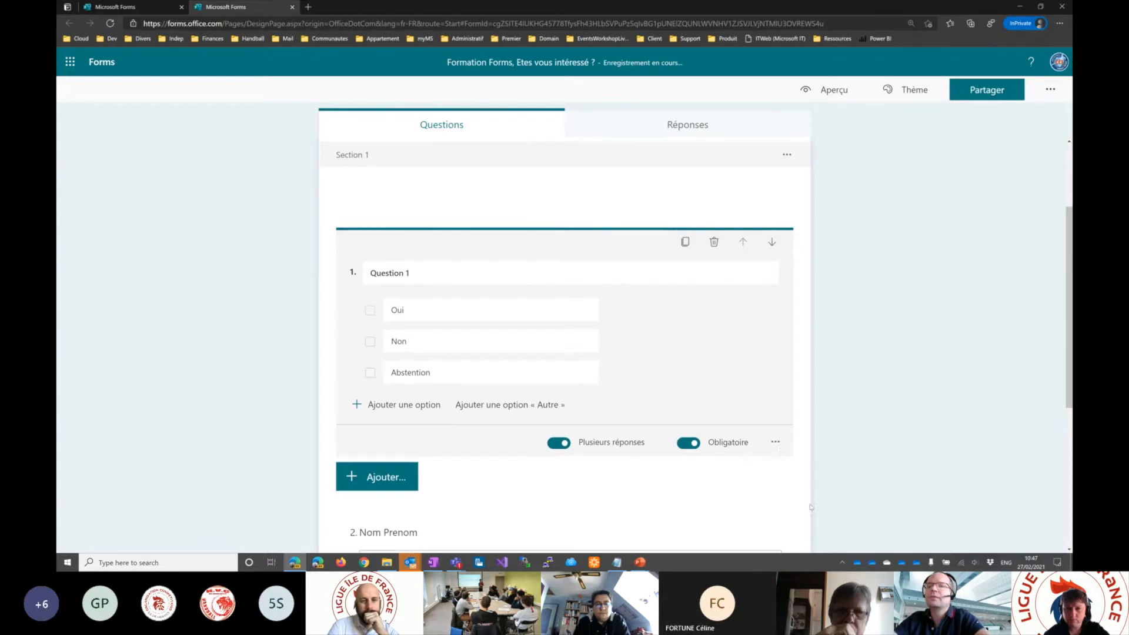
- Disallow multiple answers for Question 1 and display its options as a drop-down list (Liste déroulante)
{"action": "left_click", "coordinate": [776, 442]}
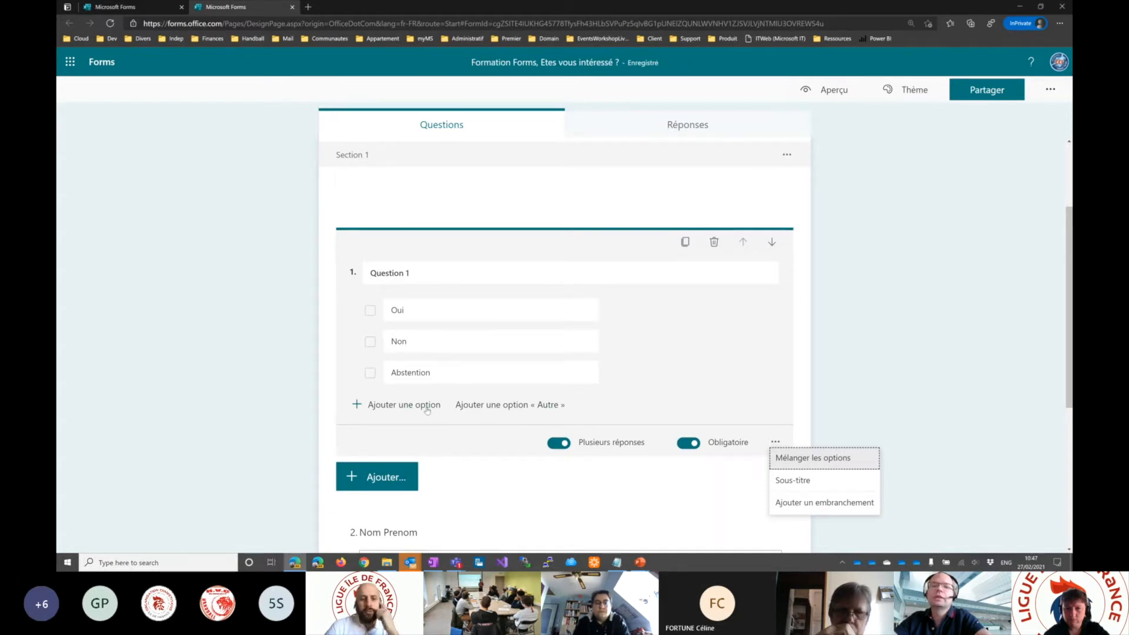
{"action": "left_click", "coordinate": [558, 443]}
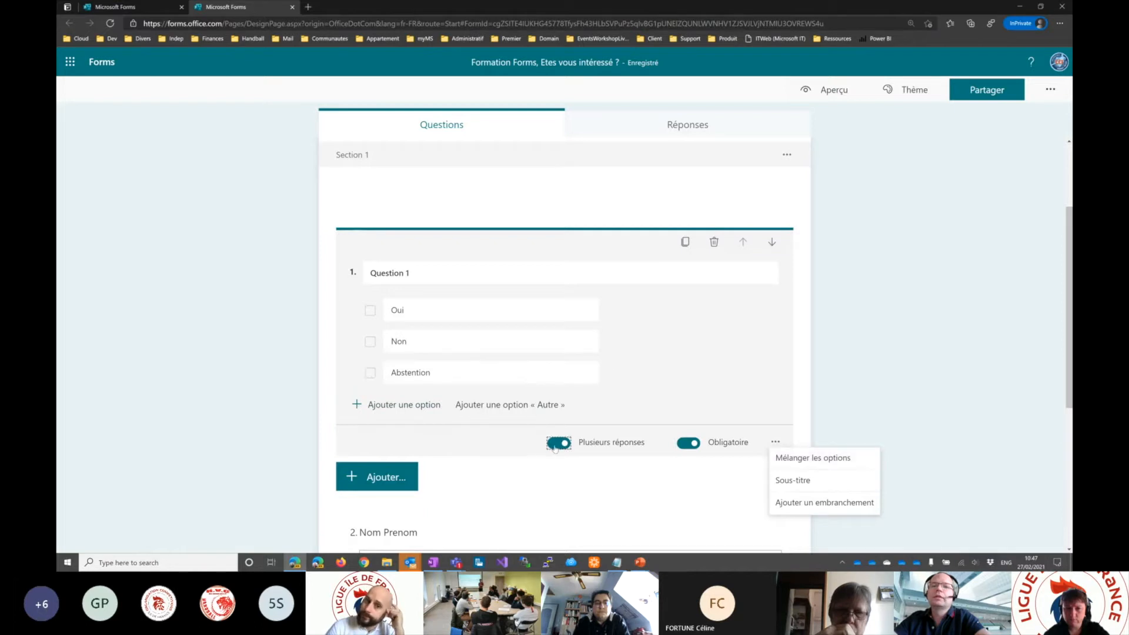
{"action": "left_click", "coordinate": [775, 442]}
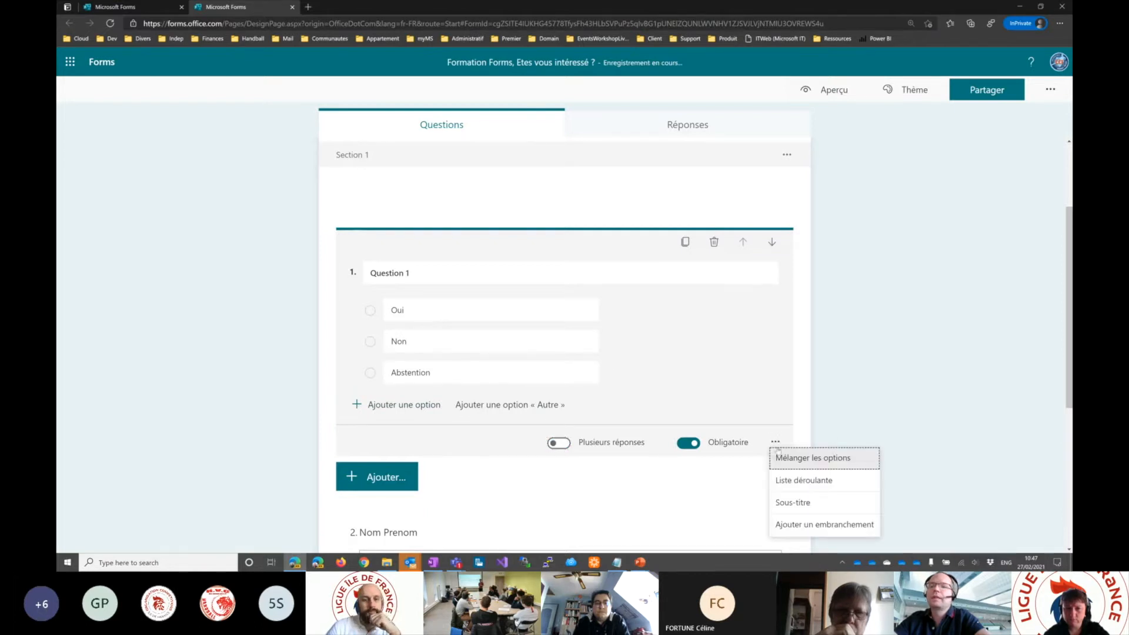
{"action": "left_click", "coordinate": [801, 481]}
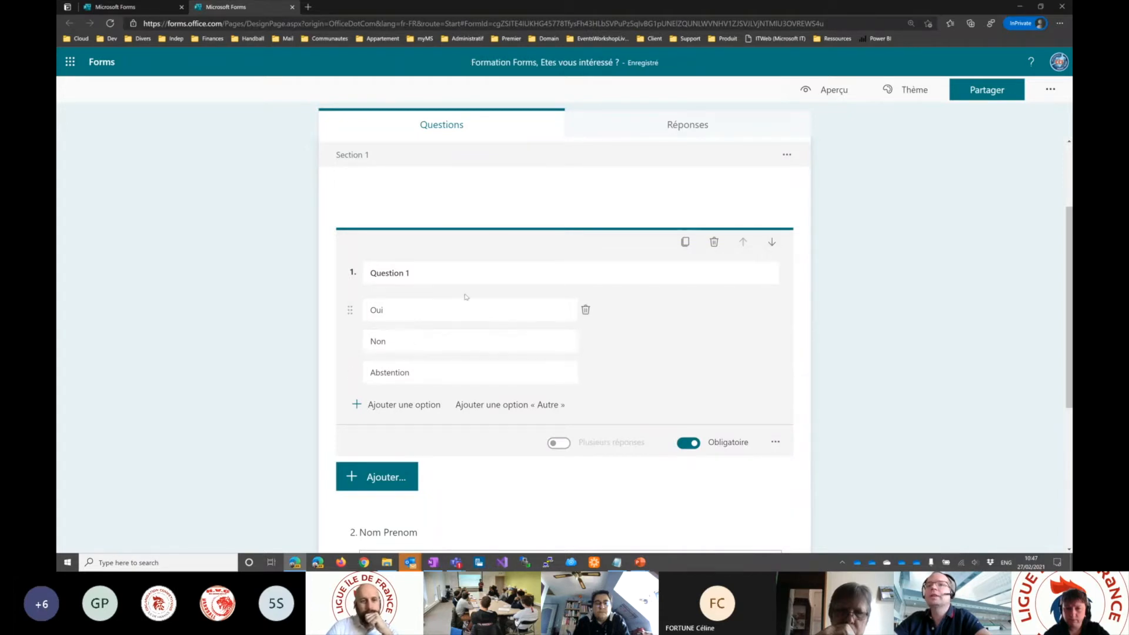
- Preview the form, expand Question 1's answer list and return to editing
{"action": "left_click", "coordinate": [828, 92]}
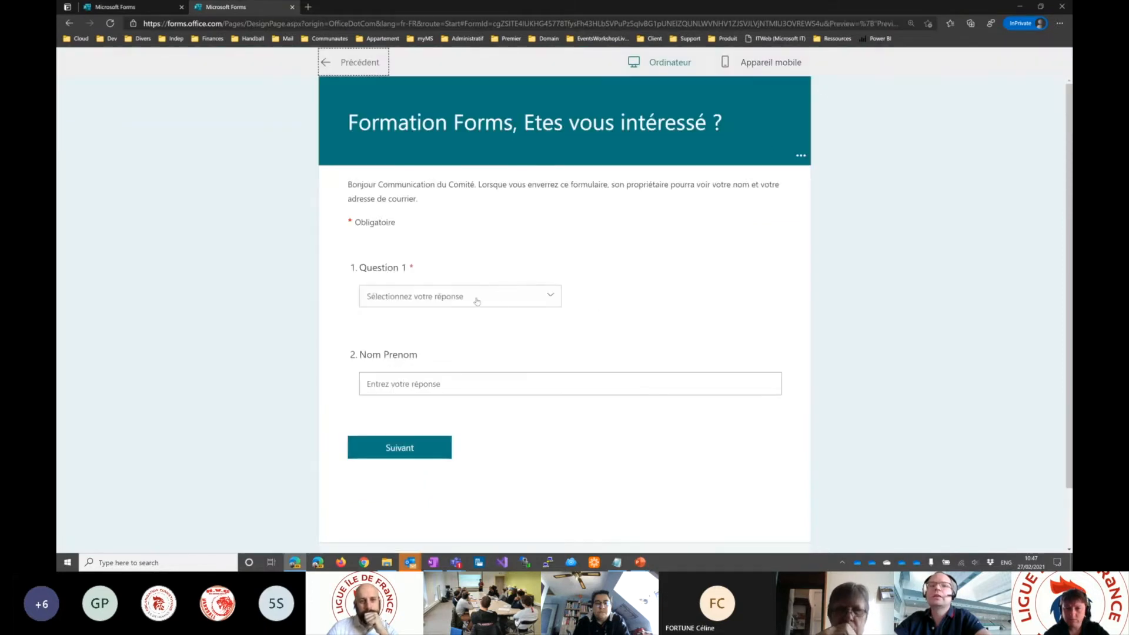
{"action": "left_click", "coordinate": [476, 301]}
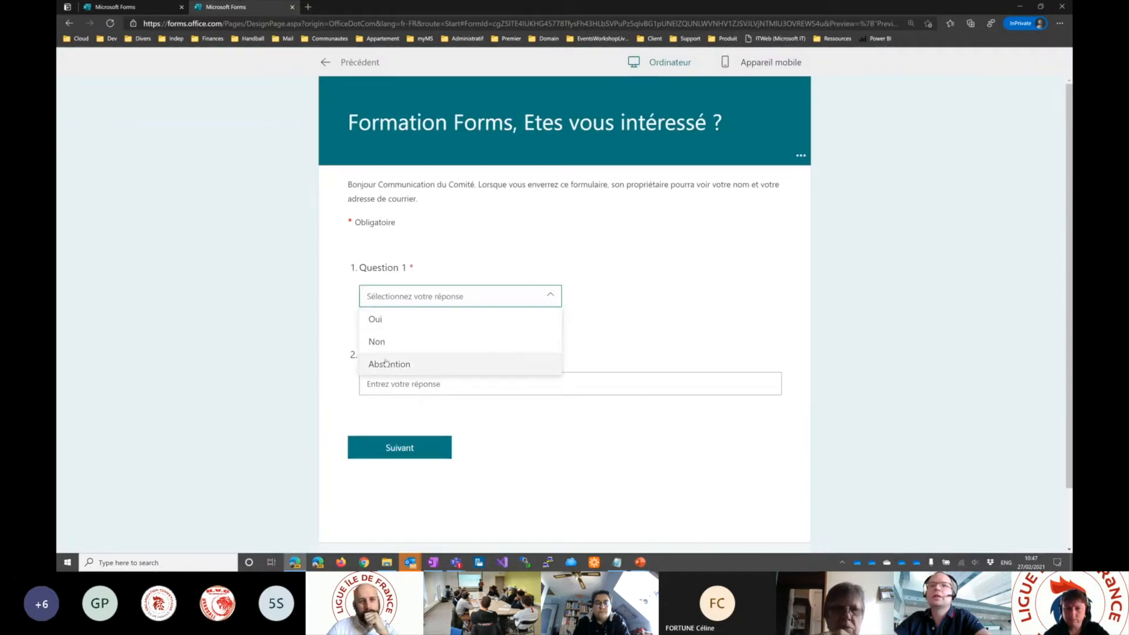
{"action": "left_click", "coordinate": [327, 62]}
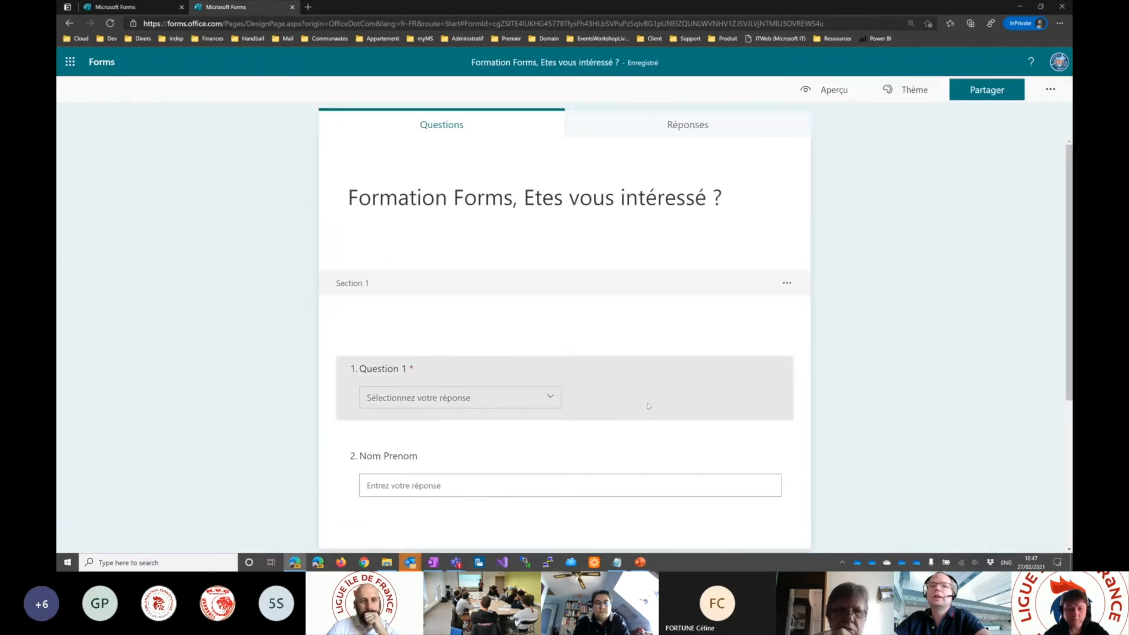
- Turn off the drop-down display for Question 1 and test the Abstention answer in the form preview
{"action": "left_click", "coordinate": [647, 406]}
{"action": "left_click", "coordinate": [775, 479]}
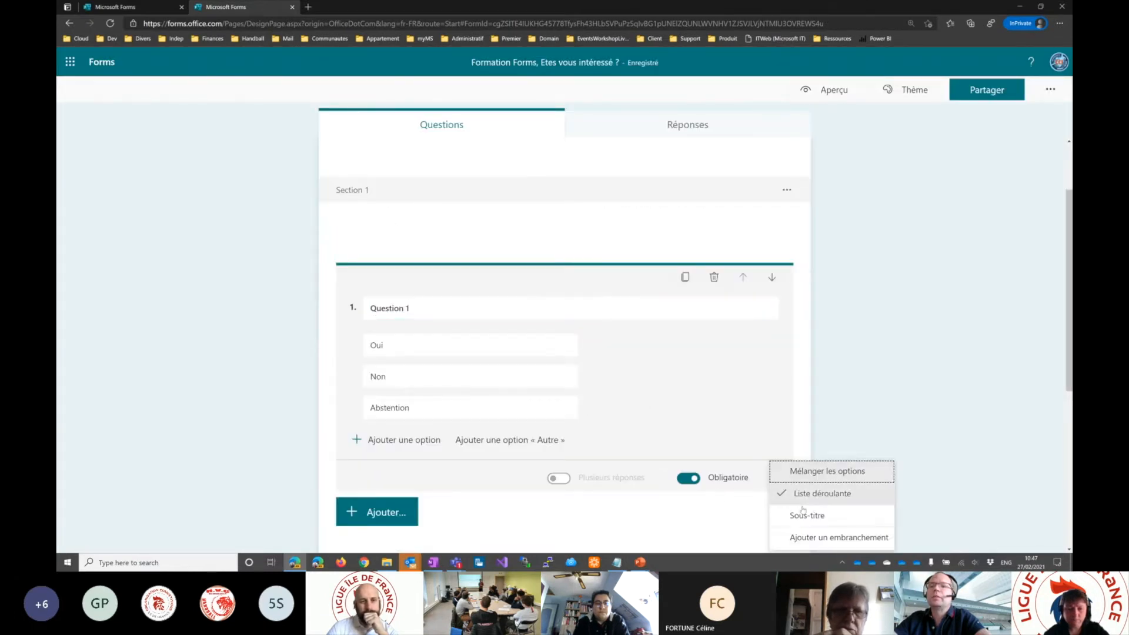
{"action": "left_click", "coordinate": [808, 493]}
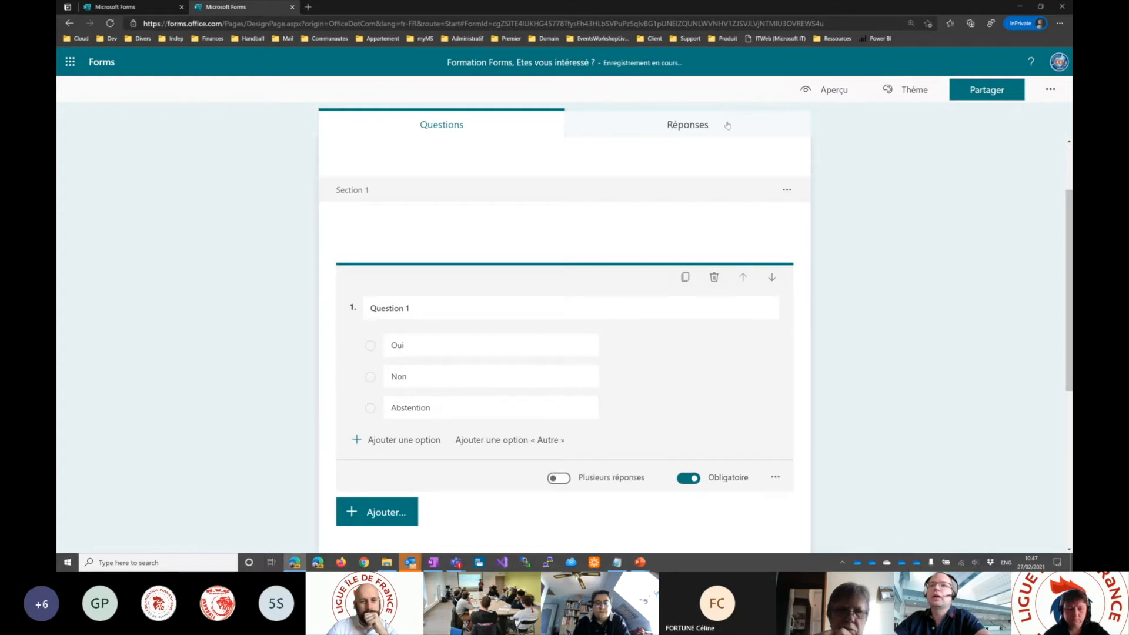
{"action": "left_click", "coordinate": [827, 89]}
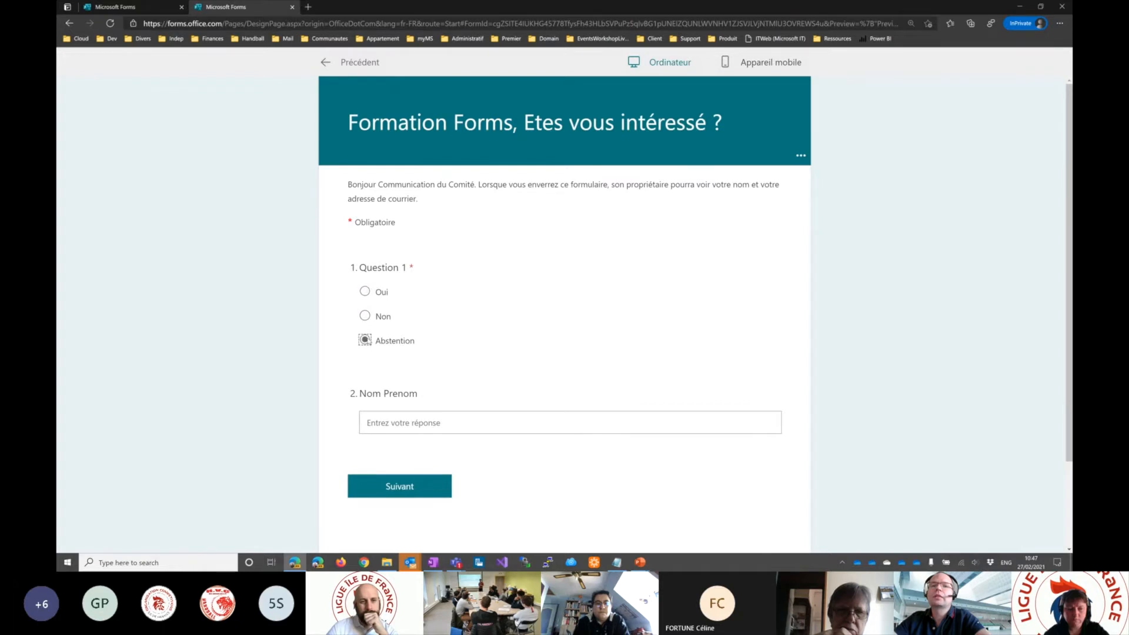
{"action": "left_click", "coordinate": [327, 65]}
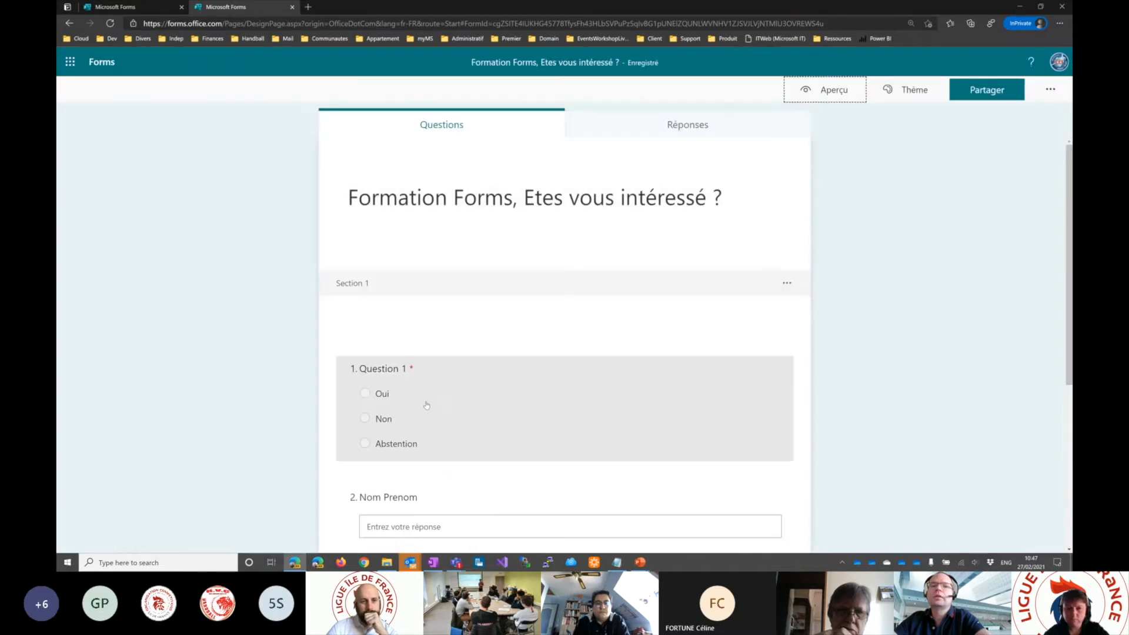
- Allow multiple answers for Question 1 again and test selecting both Oui and Abstention in the form preview
{"action": "left_click", "coordinate": [613, 424]}
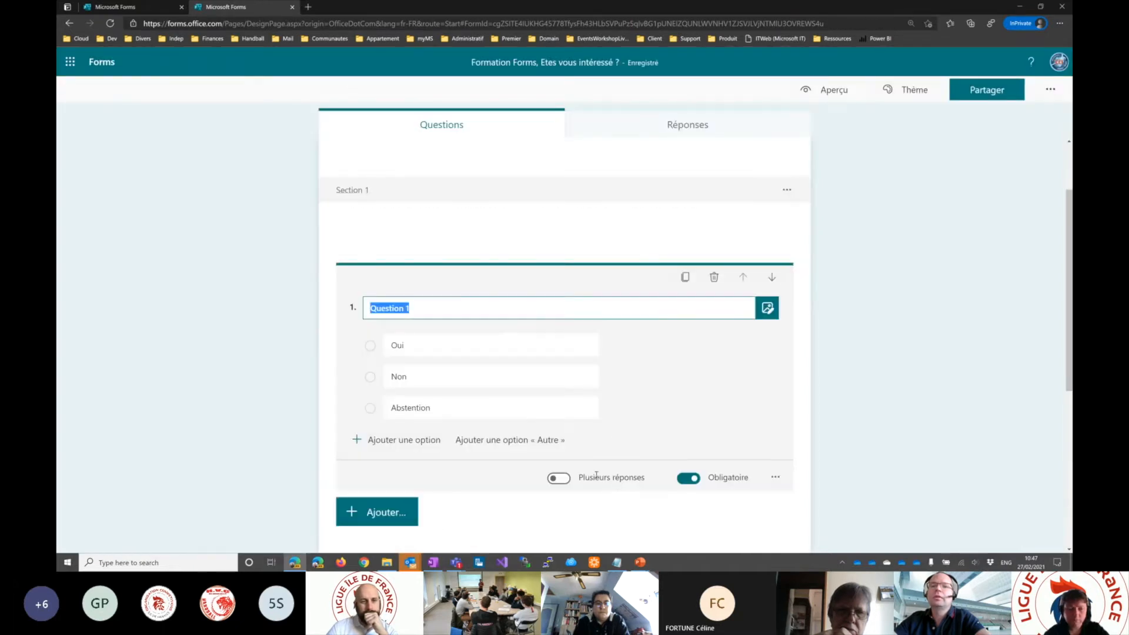
{"action": "left_click", "coordinate": [566, 480]}
{"action": "left_click", "coordinate": [826, 89]}
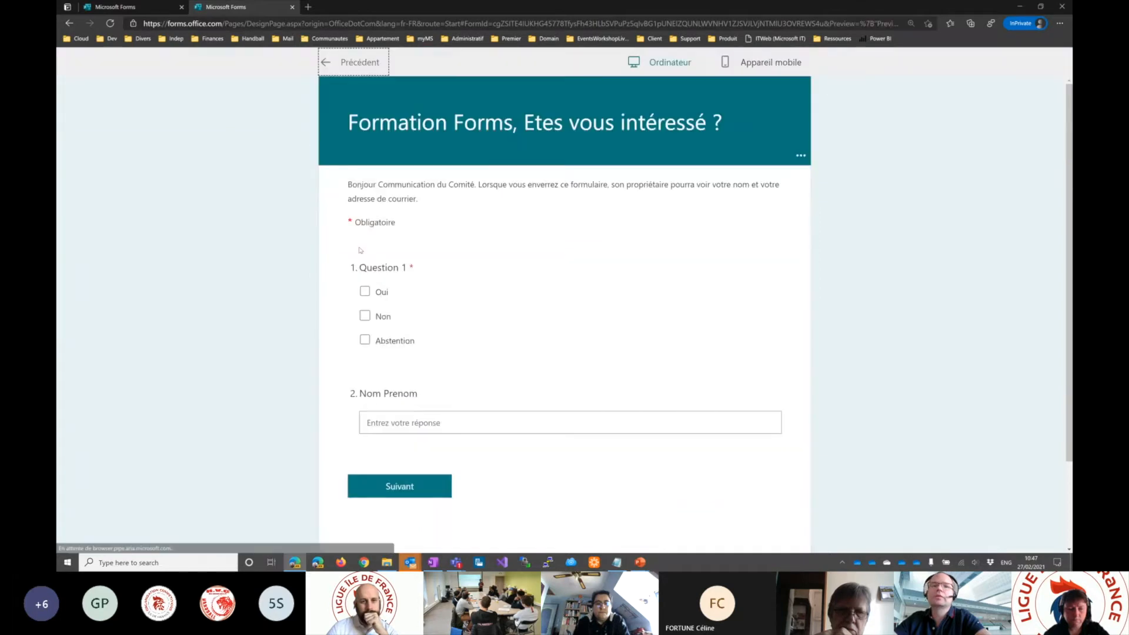
{"action": "left_click", "coordinate": [365, 291]}
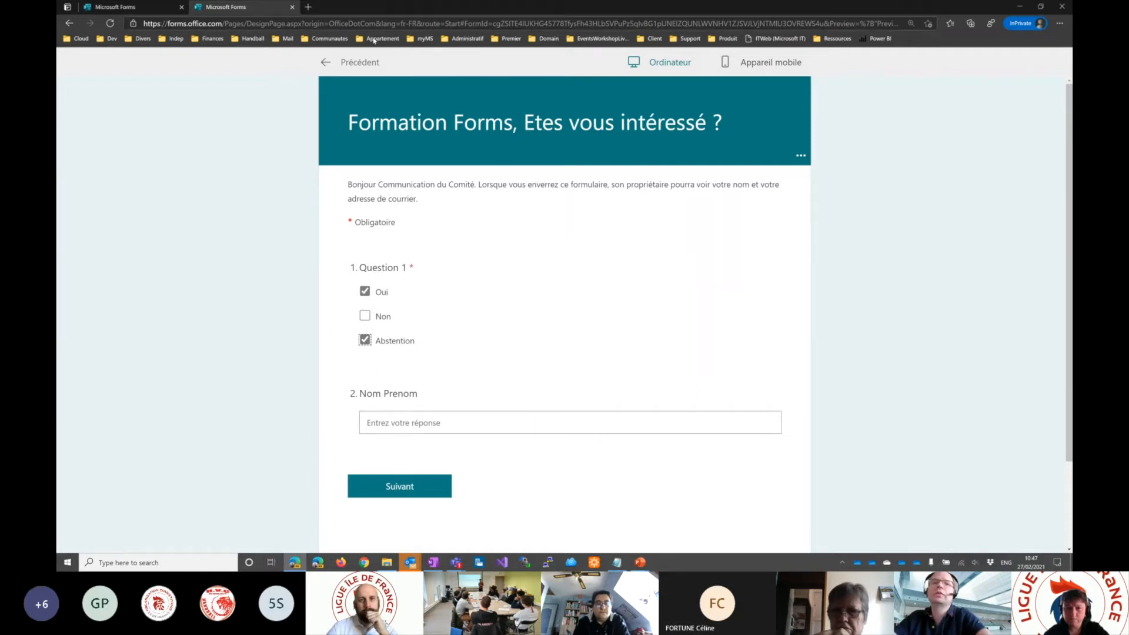
{"action": "left_click", "coordinate": [325, 62]}
- Enable the long answer option (Réponse longue) for the Nom Prenom question
{"action": "scroll", "coordinate": [620, 310], "scroll_direction": "down", "scroll_amount": 1}
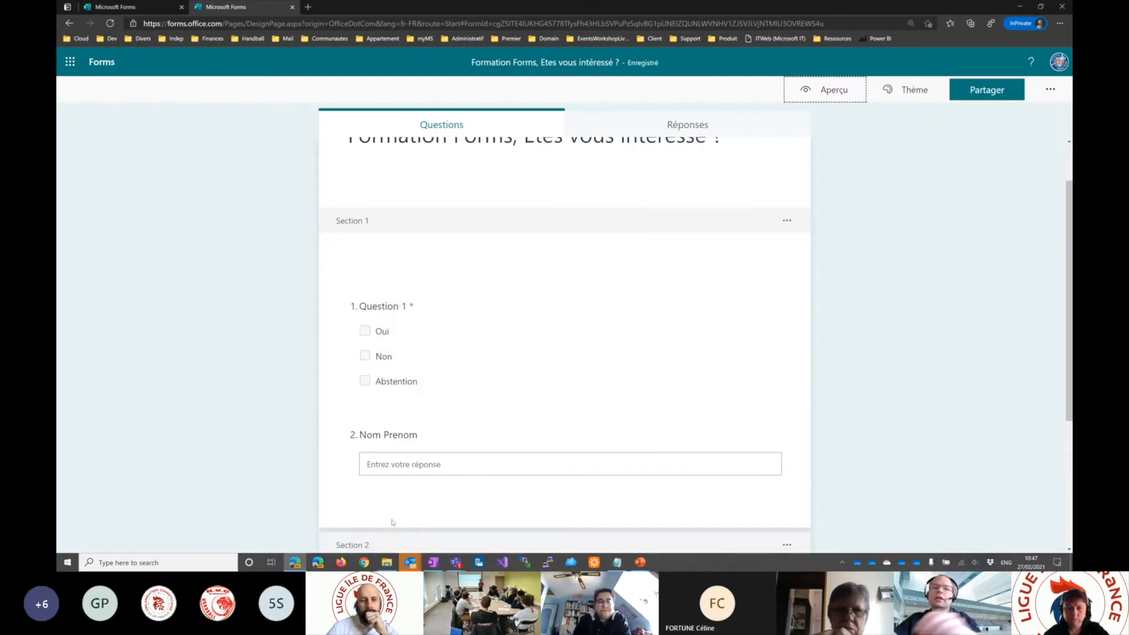
{"action": "scroll", "coordinate": [395, 365], "scroll_direction": "down", "scroll_amount": 2}
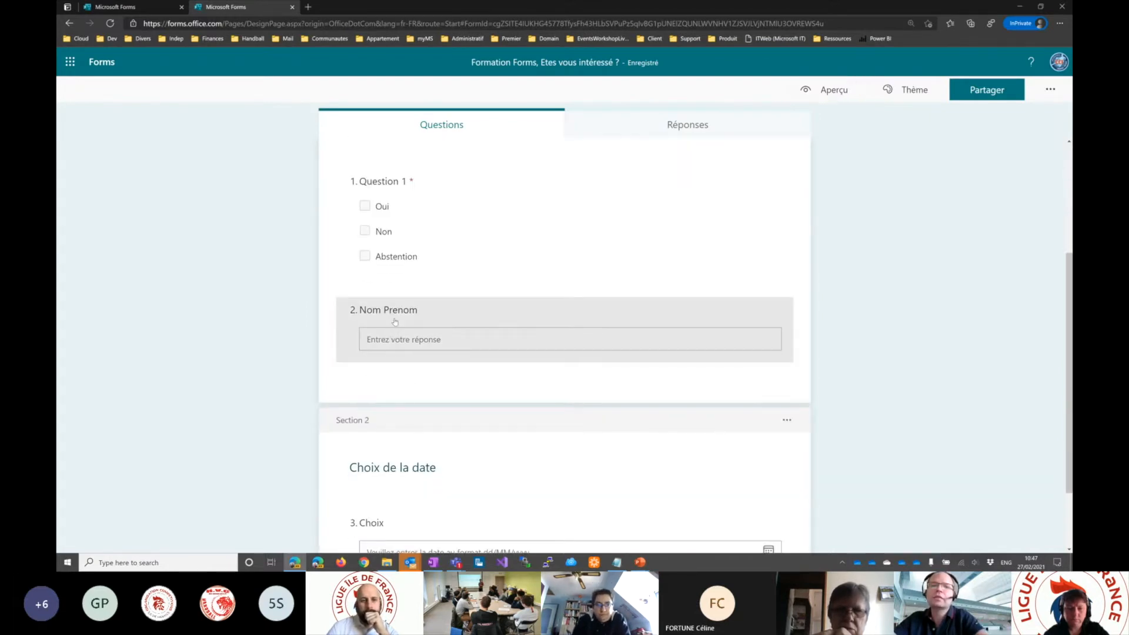
{"action": "left_click", "coordinate": [394, 333]}
{"action": "left_click", "coordinate": [426, 376]}
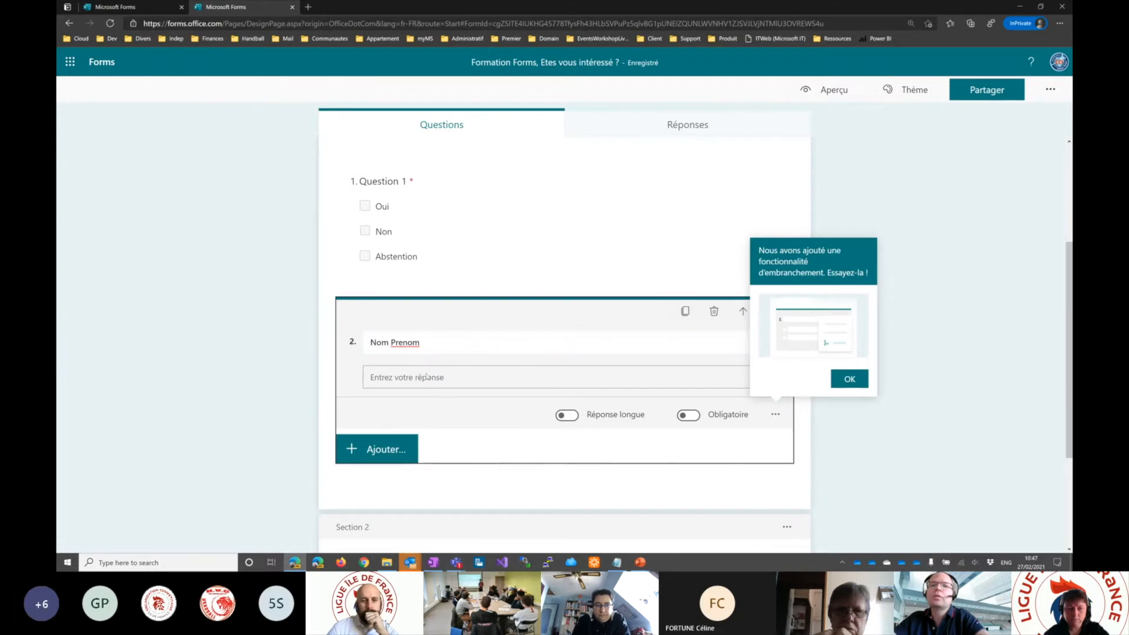
{"action": "left_click", "coordinate": [194, 363]}
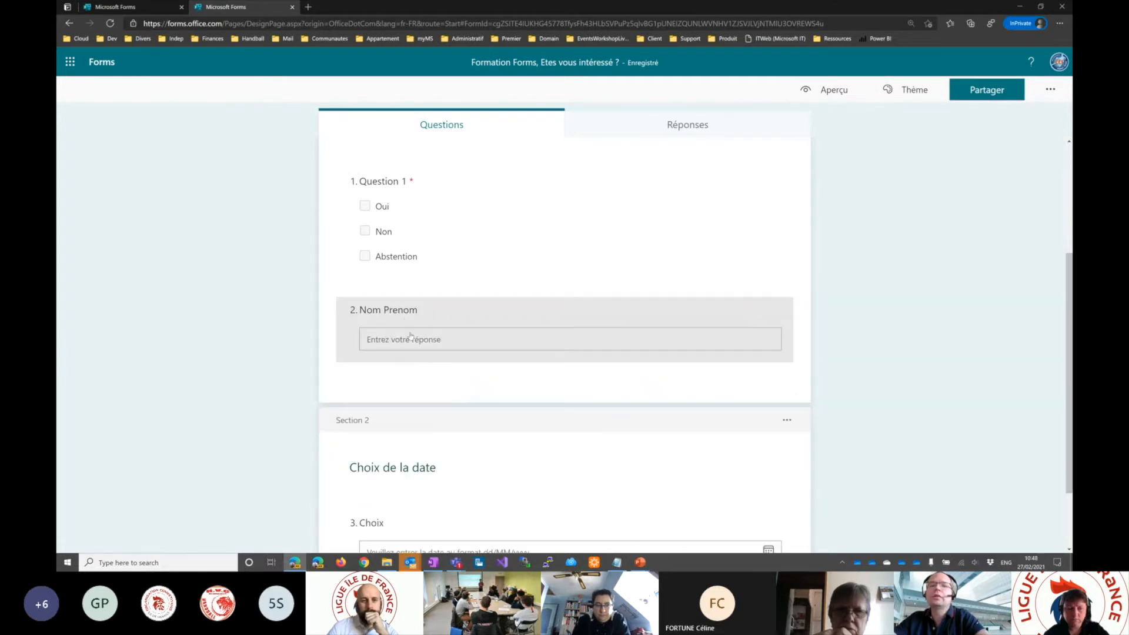
{"action": "left_click", "coordinate": [442, 342]}
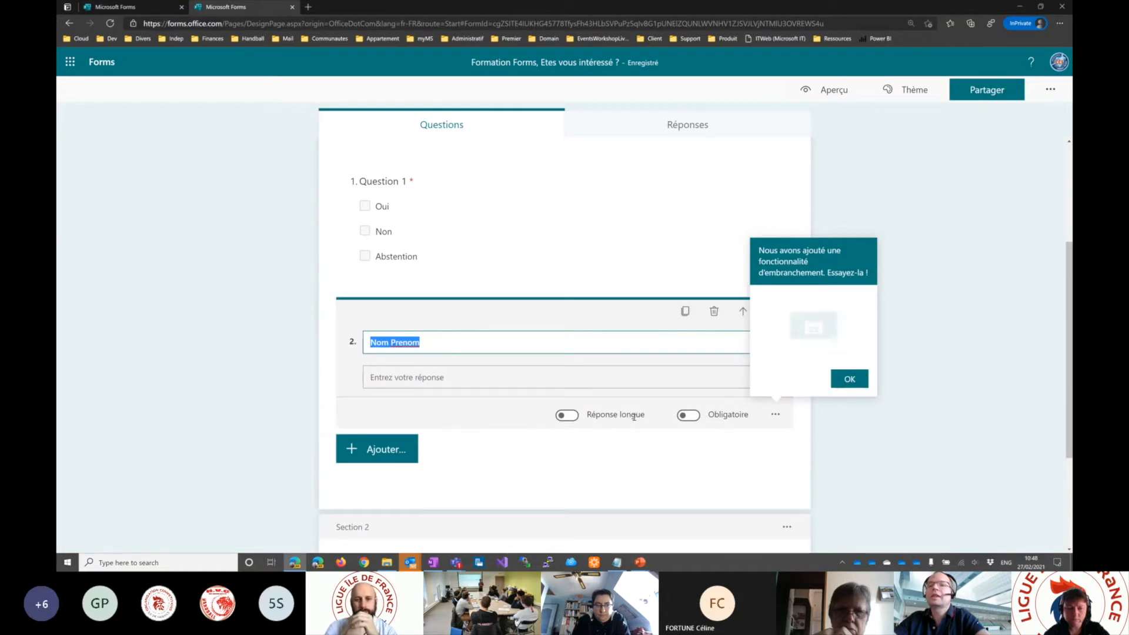
{"action": "left_click", "coordinate": [568, 415]}
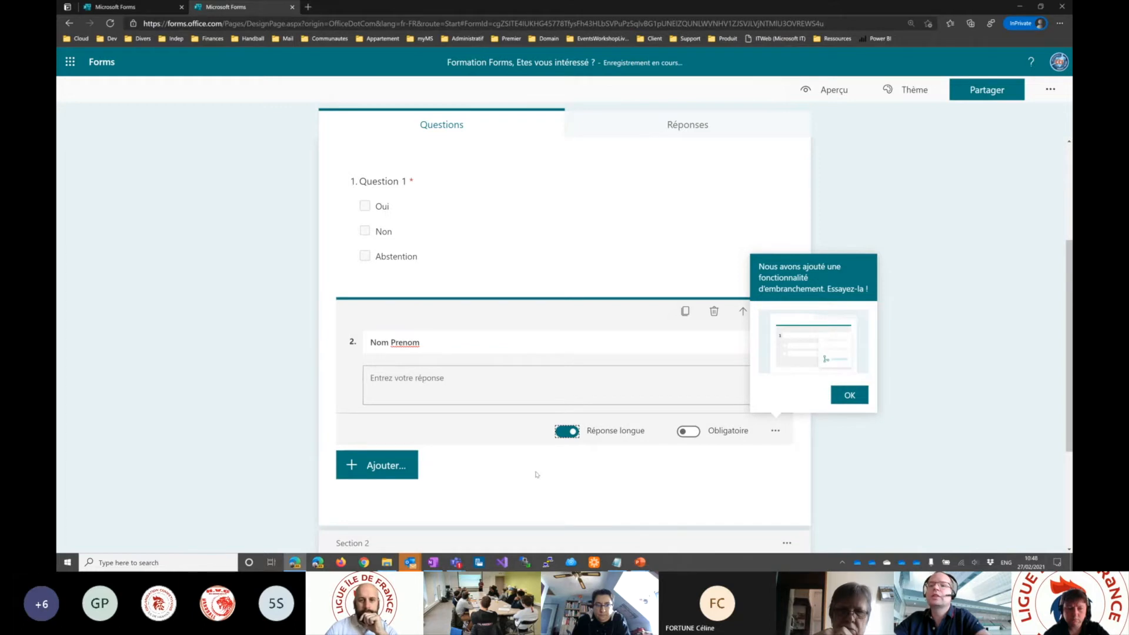
- Test the long Nom Prenom answer in the form preview with several lines of filler text starting with "sqjdhkjlsqdsq", and return to editing
{"action": "left_click", "coordinate": [827, 90]}
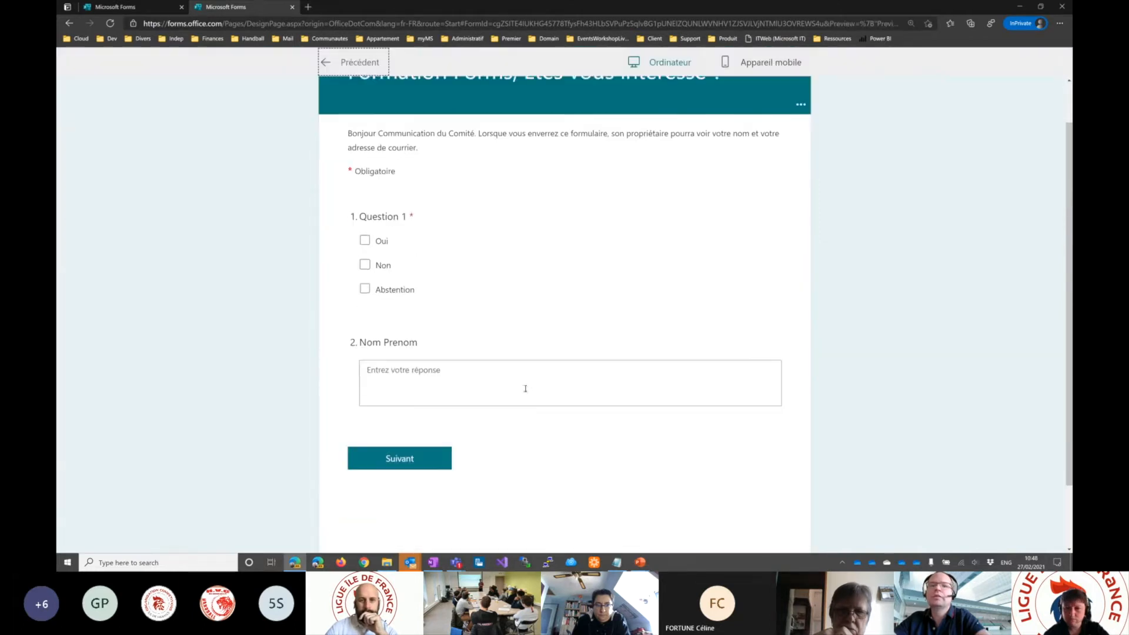
{"action": "left_click", "coordinate": [462, 353]}
{"action": "type", "text": "sqjdhkjlsqdsq"}
{"action": "key", "text": "Return"}
{"action": "type", "text": "dqs"}
{"action": "key", "text": "Return"}
{"action": "type", "text": "dsq dsq d qsd sq d sq d"}
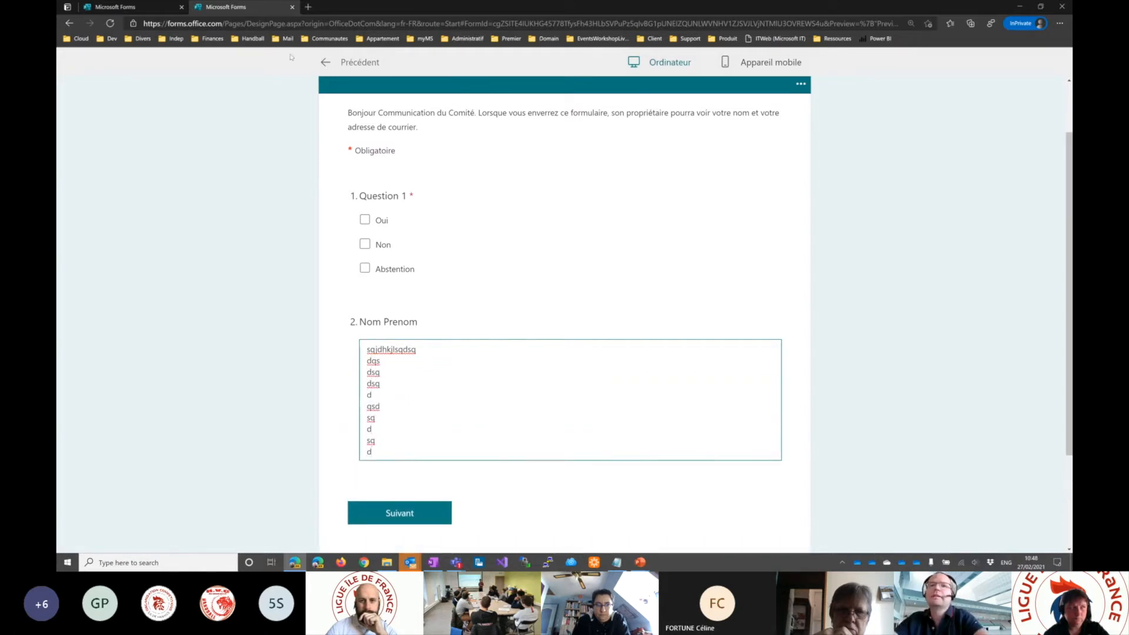
{"action": "left_click", "coordinate": [324, 63]}
- Turn off the long answer option (Réponse longue) for the Nom Prenom question
{"action": "scroll", "coordinate": [488, 389], "scroll_direction": "down", "scroll_amount": 3}
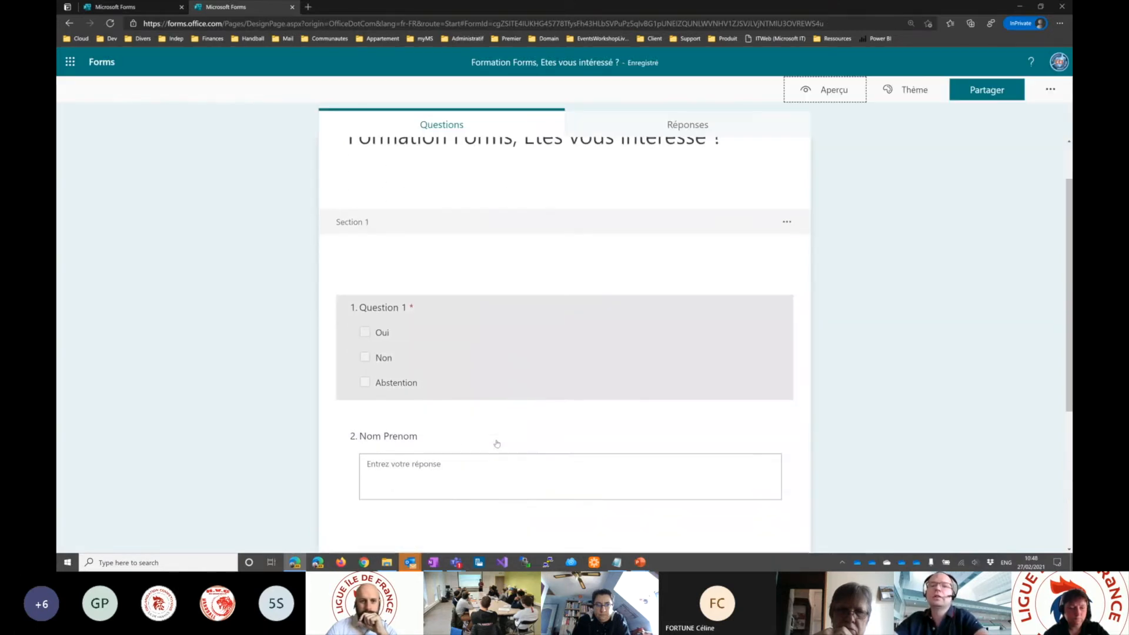
{"action": "left_click", "coordinate": [582, 457]}
{"action": "left_click", "coordinate": [571, 479]}
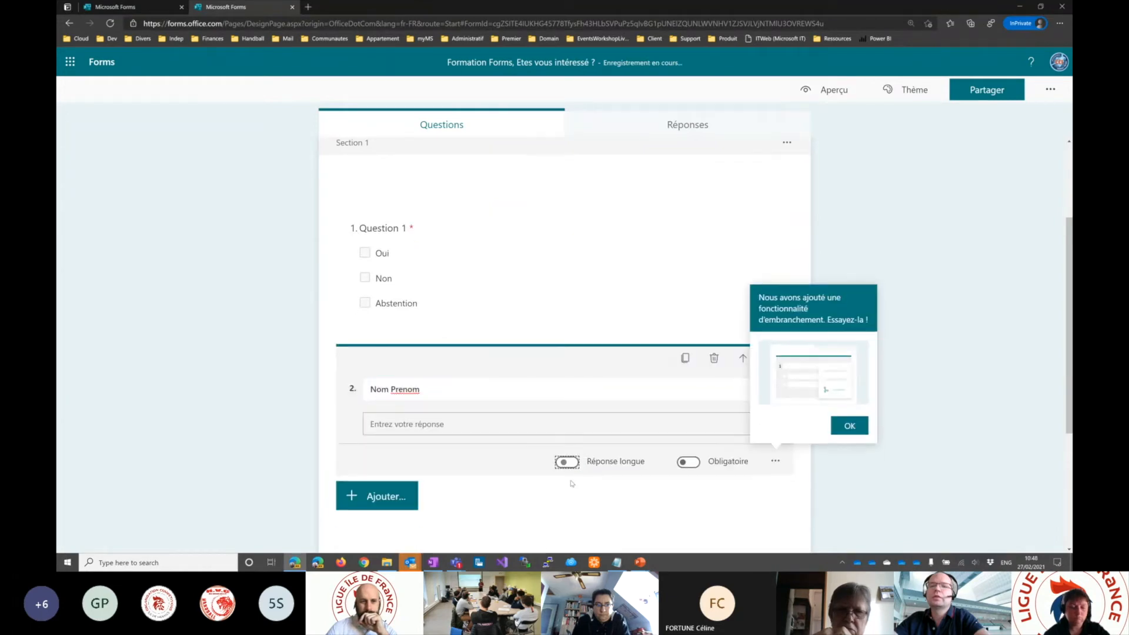
- Test the short Nom Prenom answer in the form preview with the filler text "dqsdqssq", and return to editing
{"action": "left_click", "coordinate": [826, 89]}
{"action": "left_click", "coordinate": [513, 433]}
{"action": "type", "text": "dqsdqsq"}
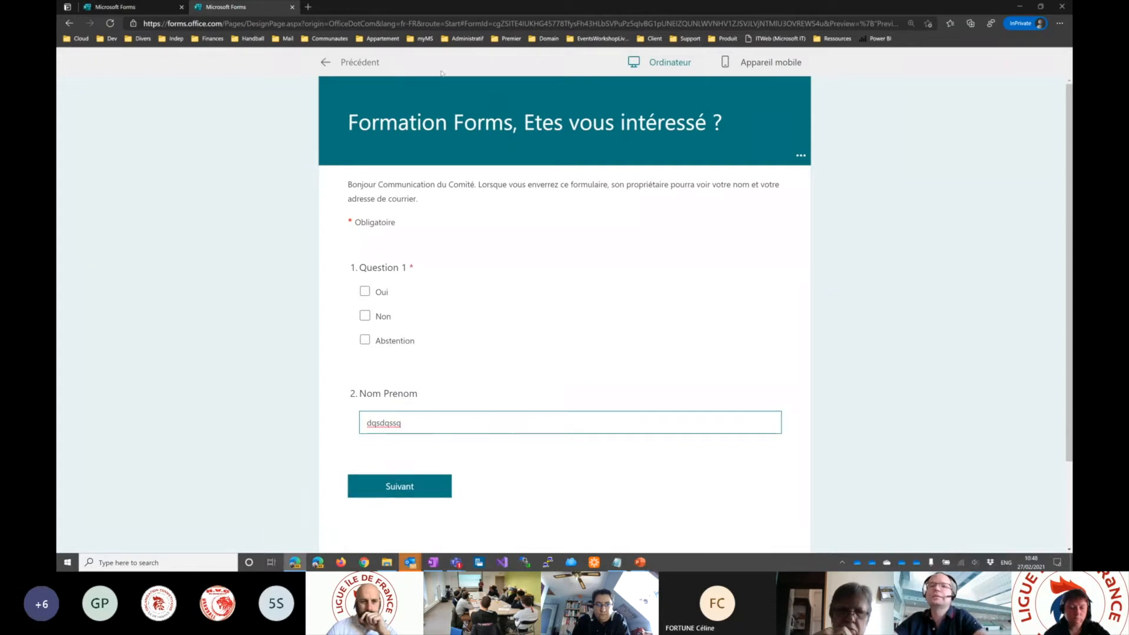
{"action": "left_click", "coordinate": [325, 63]}
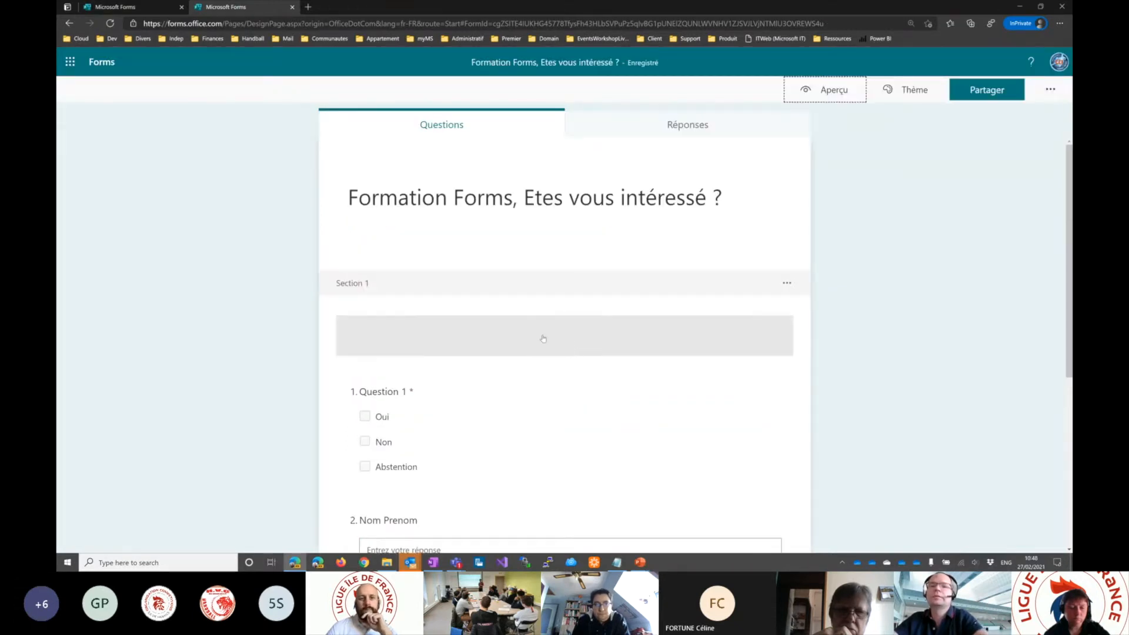
- Add a restriction to the Nom Prenom question that limits its answer to a number (Nombre)
{"action": "left_click", "coordinate": [400, 405]}
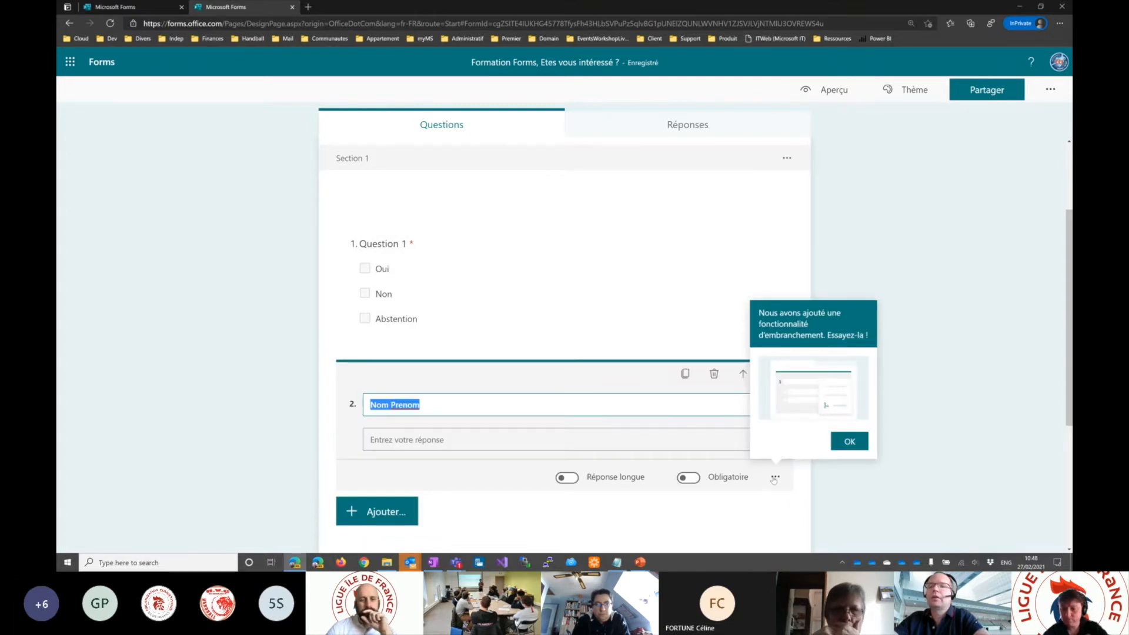
{"action": "left_click", "coordinate": [775, 477]}
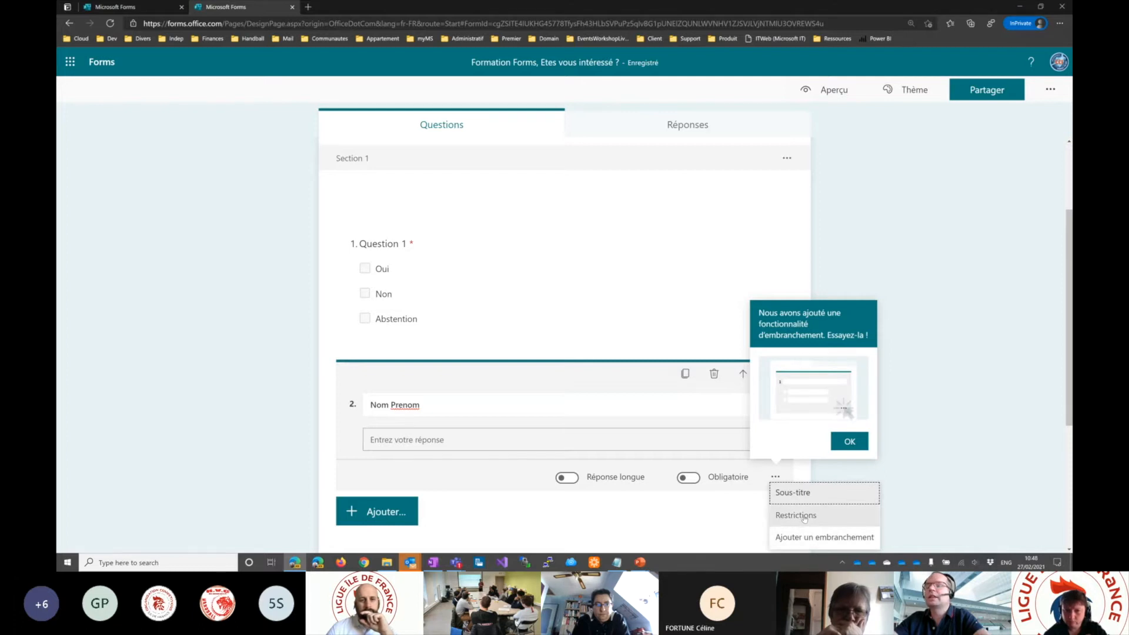
{"action": "left_click", "coordinate": [804, 516]}
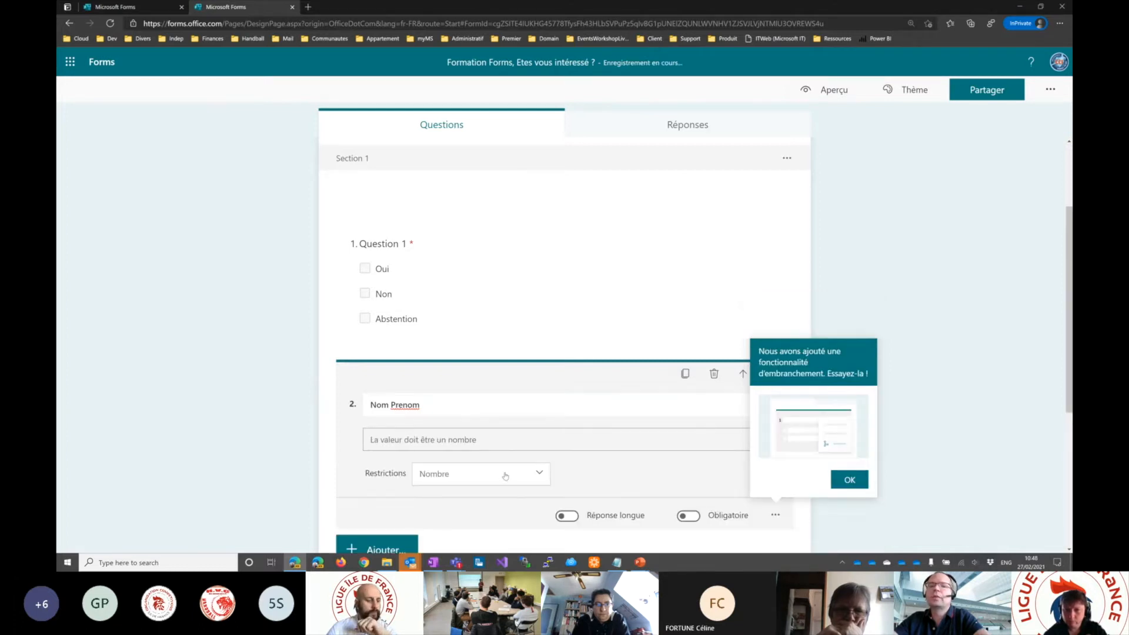
- Look through the available number conditions for the Nom Prenom question's restriction, from "doit être supérieur à" to "ne doit pas être compris entre"
{"action": "left_click", "coordinate": [477, 473]}
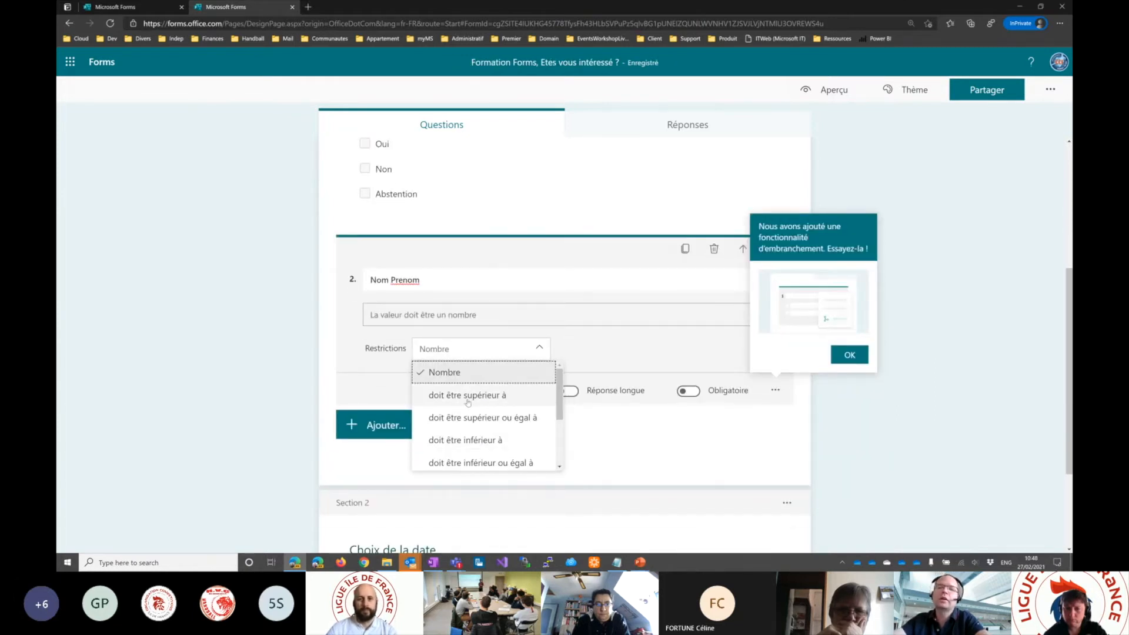
{"action": "scroll", "coordinate": [517, 412], "scroll_direction": "down", "scroll_amount": 4}
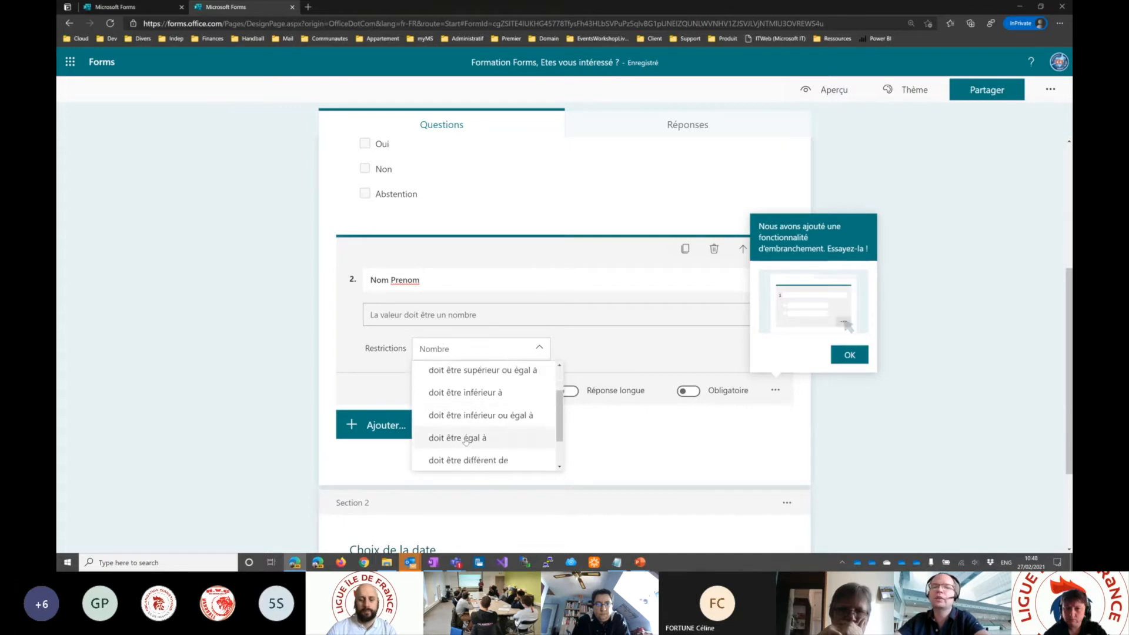
{"action": "scroll", "coordinate": [471, 432], "scroll_direction": "down", "scroll_amount": 2}
{"action": "scroll", "coordinate": [474, 426], "scroll_direction": "down", "scroll_amount": 1}
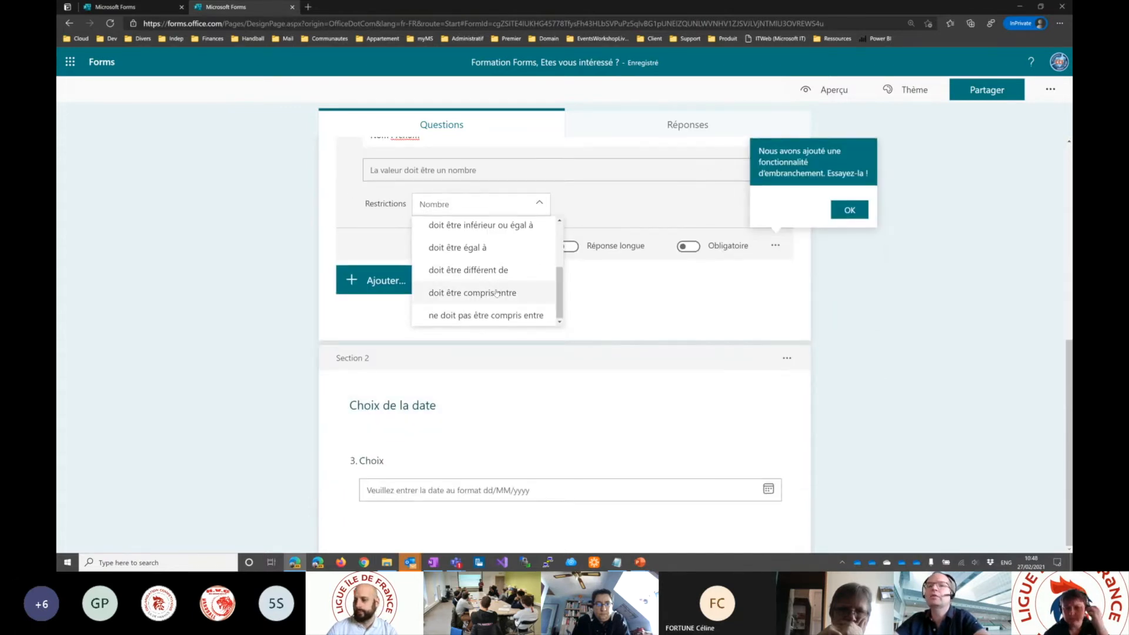
{"action": "scroll", "coordinate": [497, 290], "scroll_direction": "up", "scroll_amount": 2}
{"action": "scroll", "coordinate": [497, 290], "scroll_direction": "up", "scroll_amount": 1}
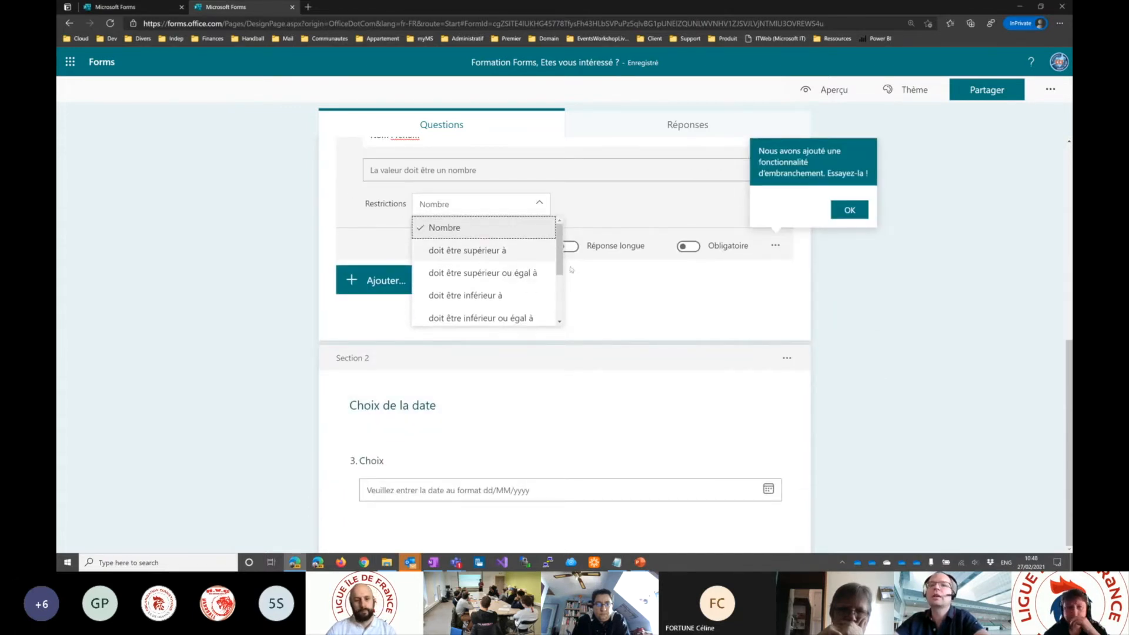
- Remove the number restriction from the Nom Prenom question
{"action": "left_click", "coordinate": [793, 252]}
{"action": "left_click", "coordinate": [776, 246]}
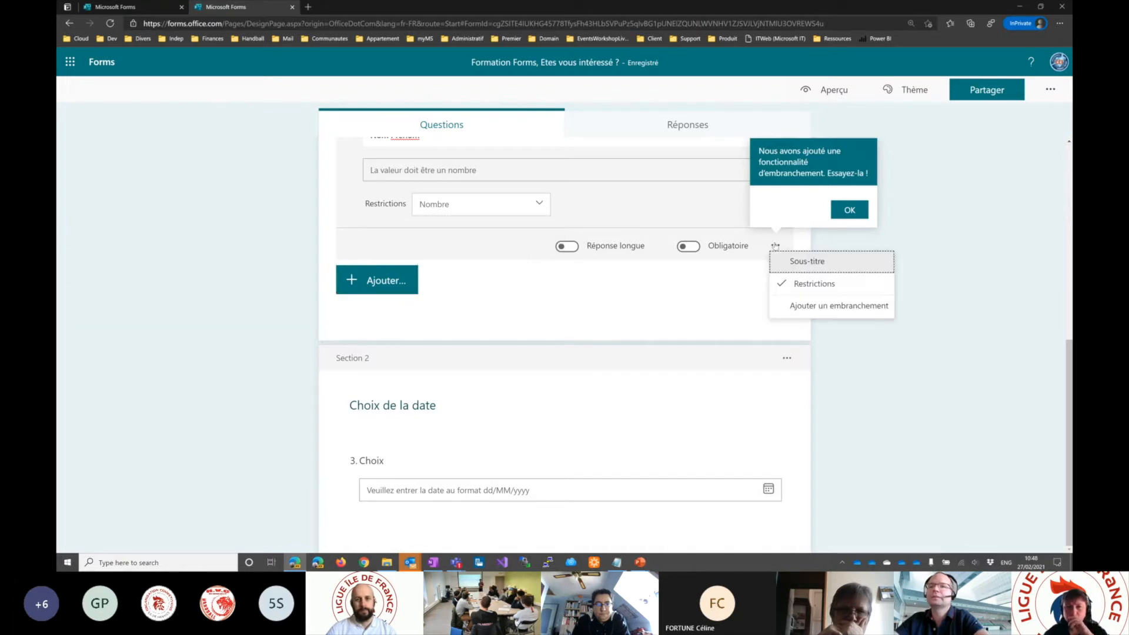
{"action": "left_click", "coordinate": [814, 285]}
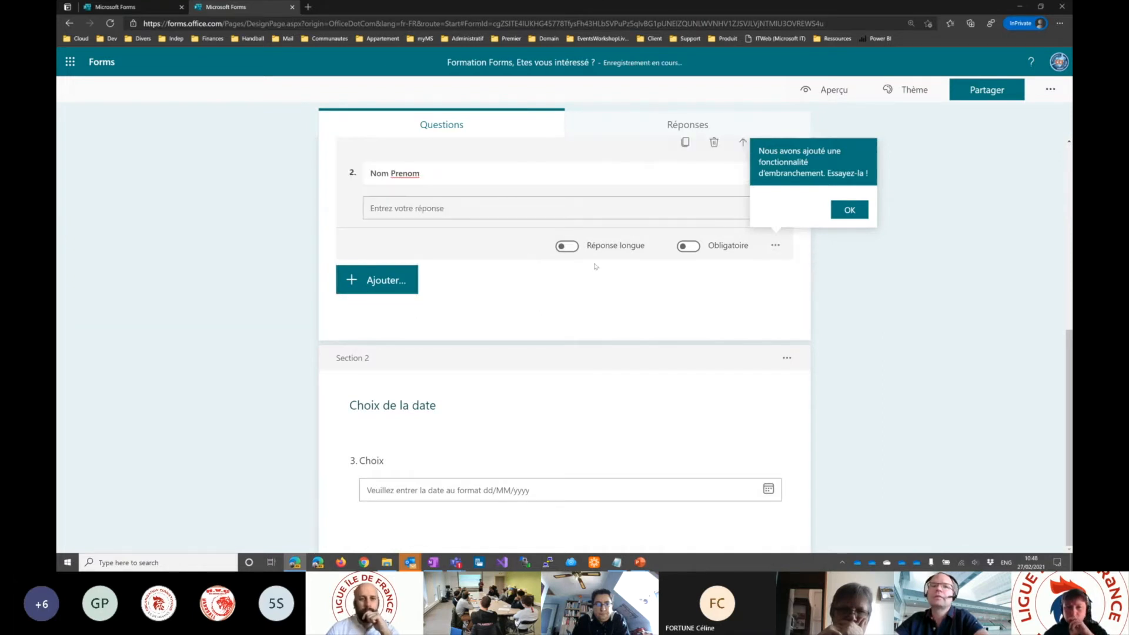
- Add a rating question (Évaluation) below the Nom Prenom question in Section 1
{"action": "scroll", "coordinate": [532, 299], "scroll_direction": "up", "scroll_amount": 3}
{"action": "left_click", "coordinate": [382, 468]}
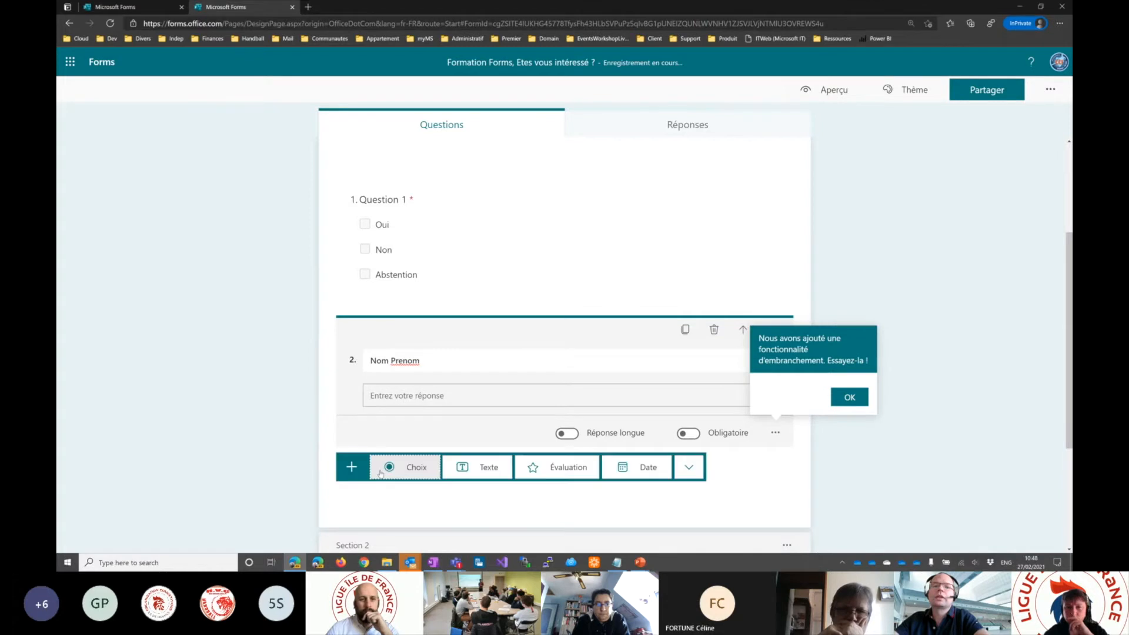
{"action": "left_click", "coordinate": [567, 468]}
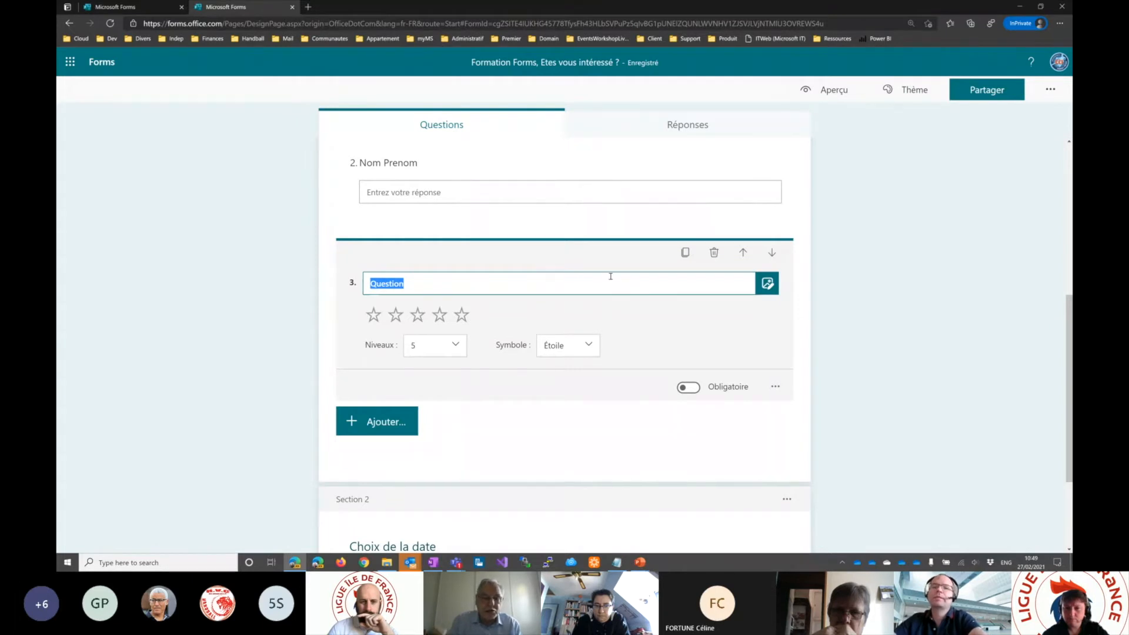
- Dismiss the branching tip on the Nom Prenom question and duplicate the question twice
{"action": "scroll", "coordinate": [609, 277], "scroll_direction": "up", "scroll_amount": 3}
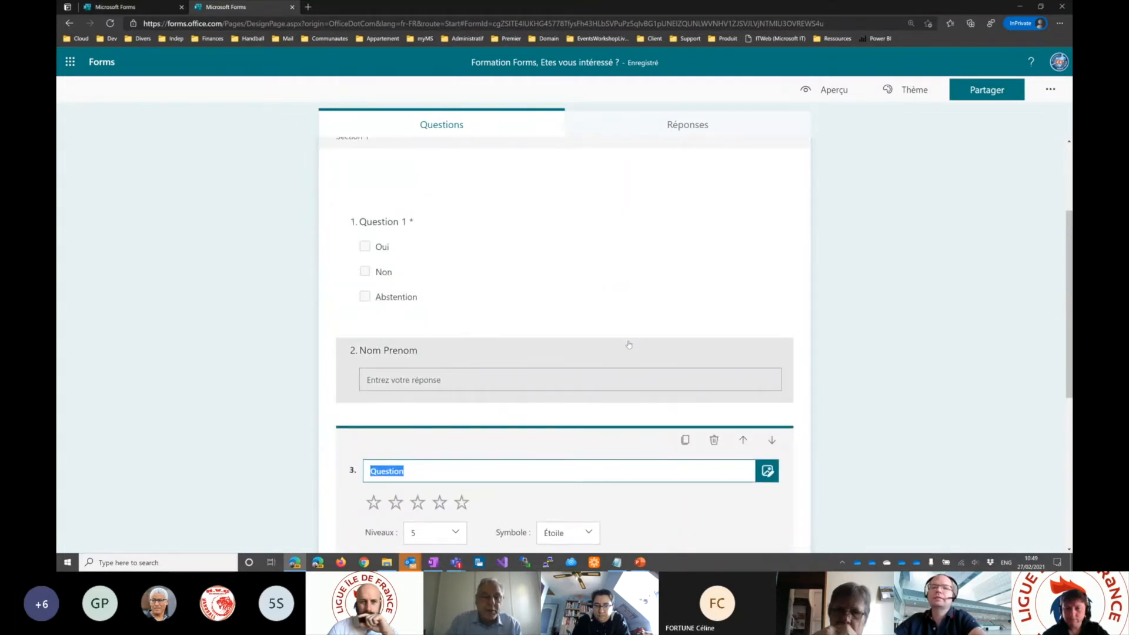
{"action": "left_click", "coordinate": [628, 345]}
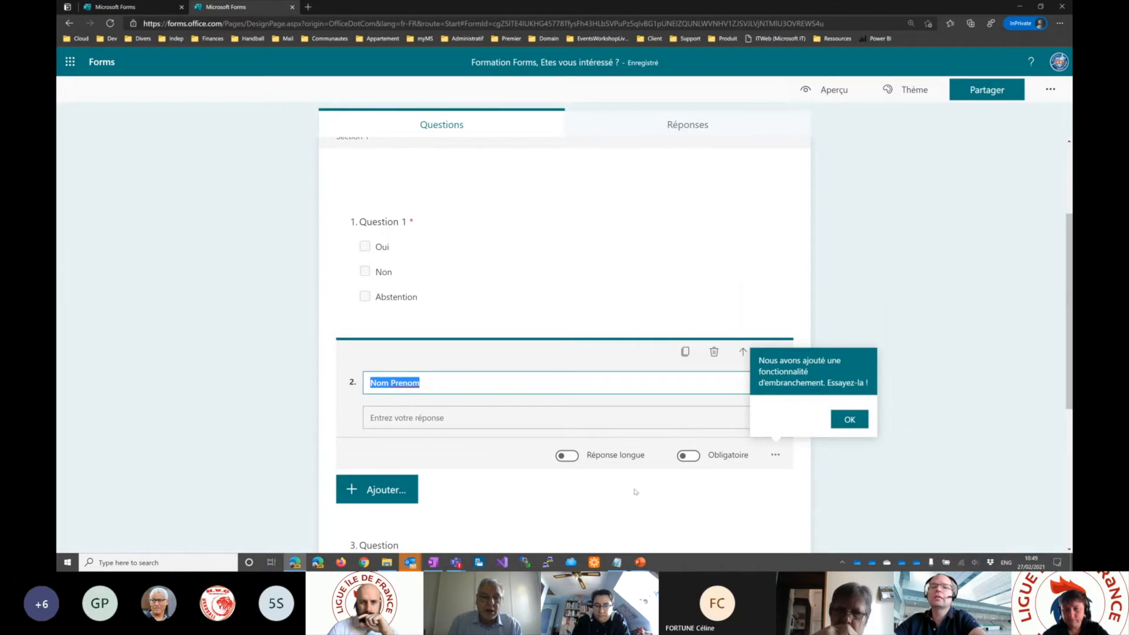
{"action": "scroll", "coordinate": [614, 394], "scroll_direction": "down", "scroll_amount": 1}
{"action": "left_click", "coordinate": [850, 357]}
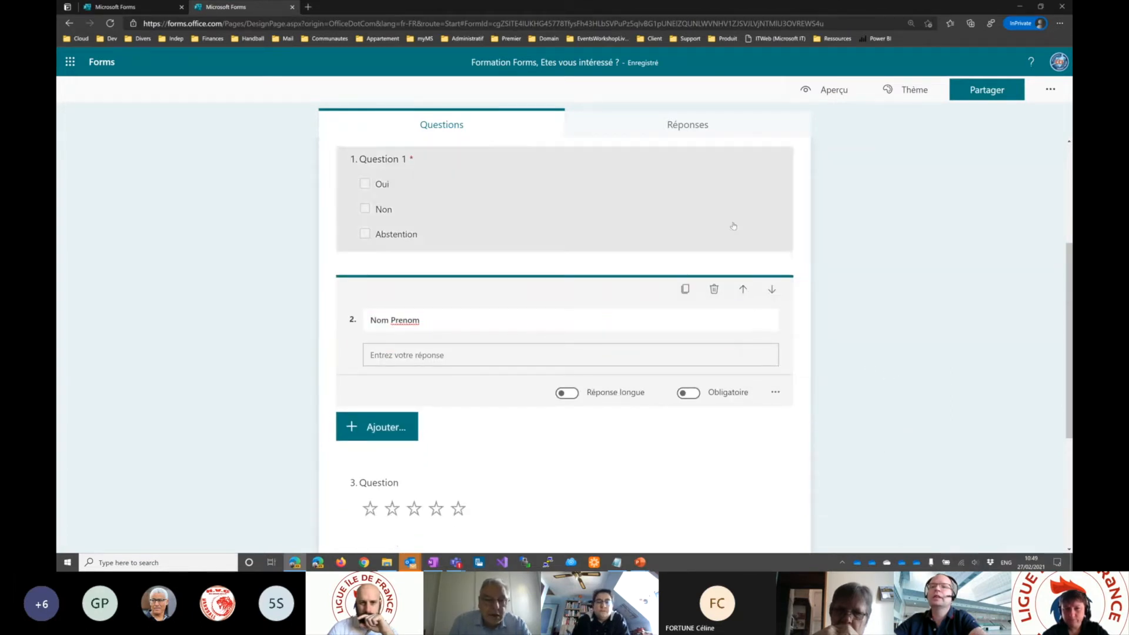
{"action": "left_click", "coordinate": [686, 289]}
{"action": "scroll", "coordinate": [685, 290], "scroll_direction": "up", "scroll_amount": 3}
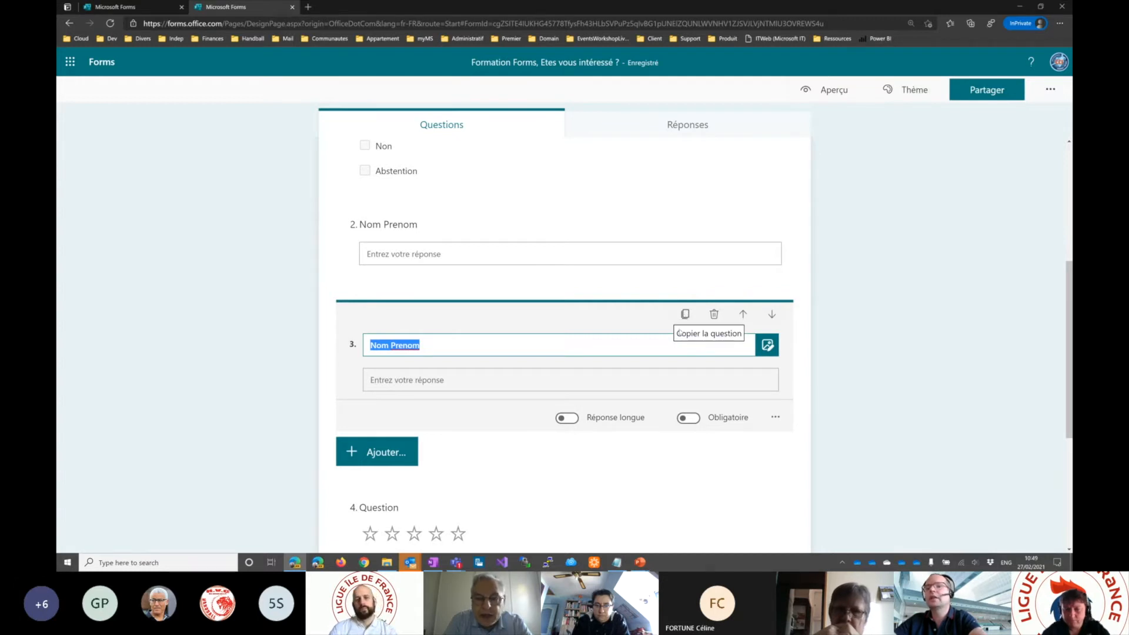
{"action": "left_click", "coordinate": [686, 315]}
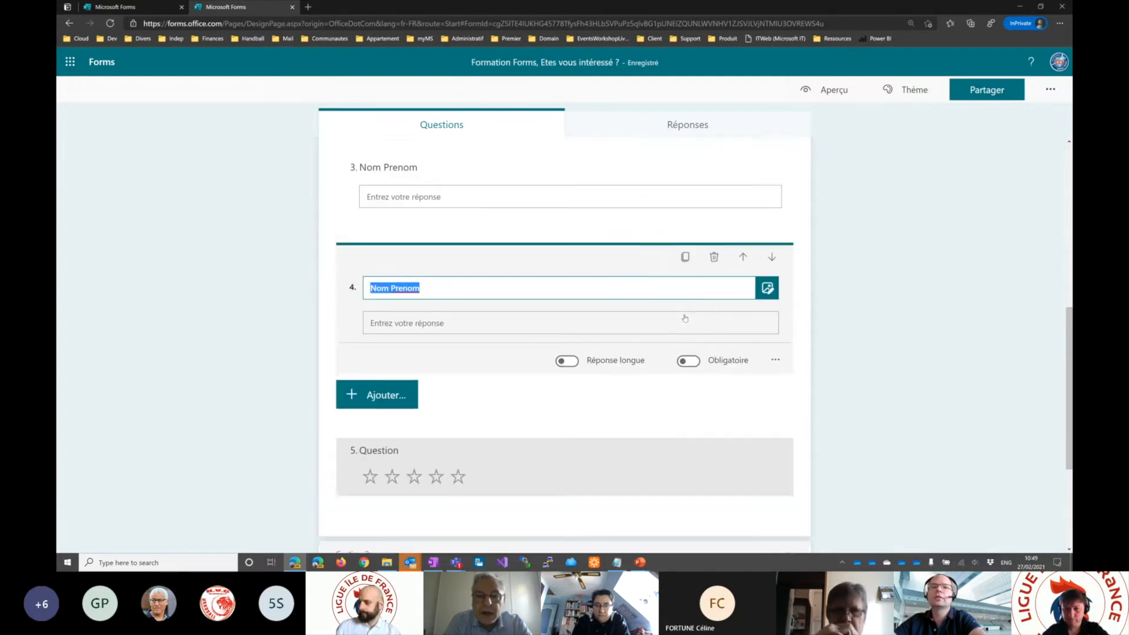
- Rename the last copy as "Nom Prenom 1" and move it up above the other two Nom Prenom questions
{"action": "scroll", "coordinate": [513, 375], "scroll_direction": "down", "scroll_amount": 1}
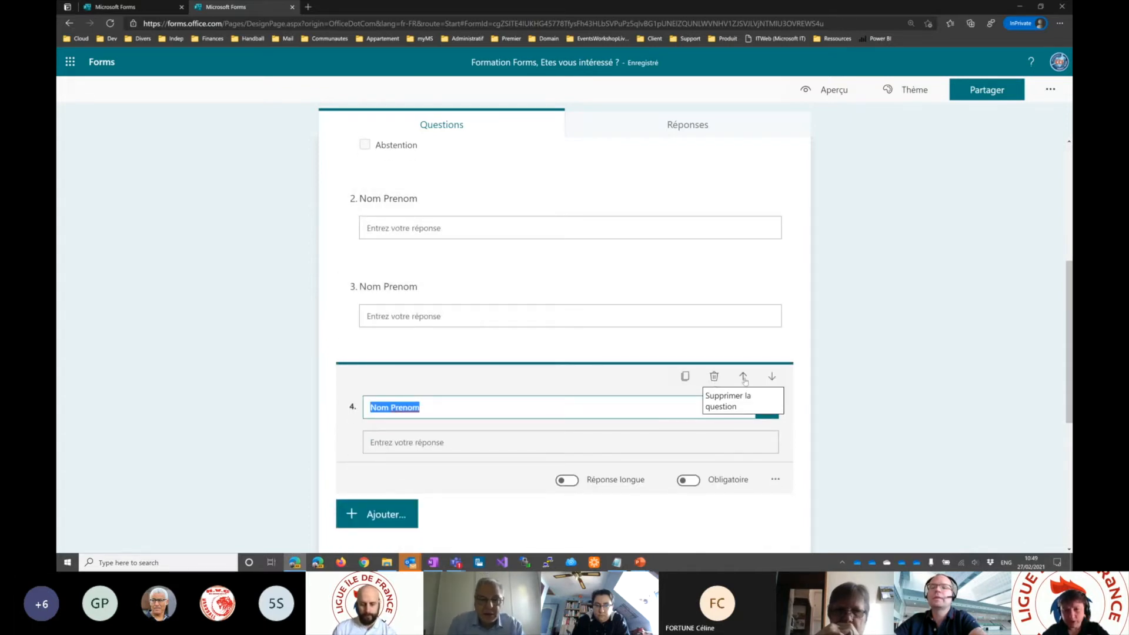
{"action": "left_click", "coordinate": [502, 410]}
{"action": "type", "text": "1"}
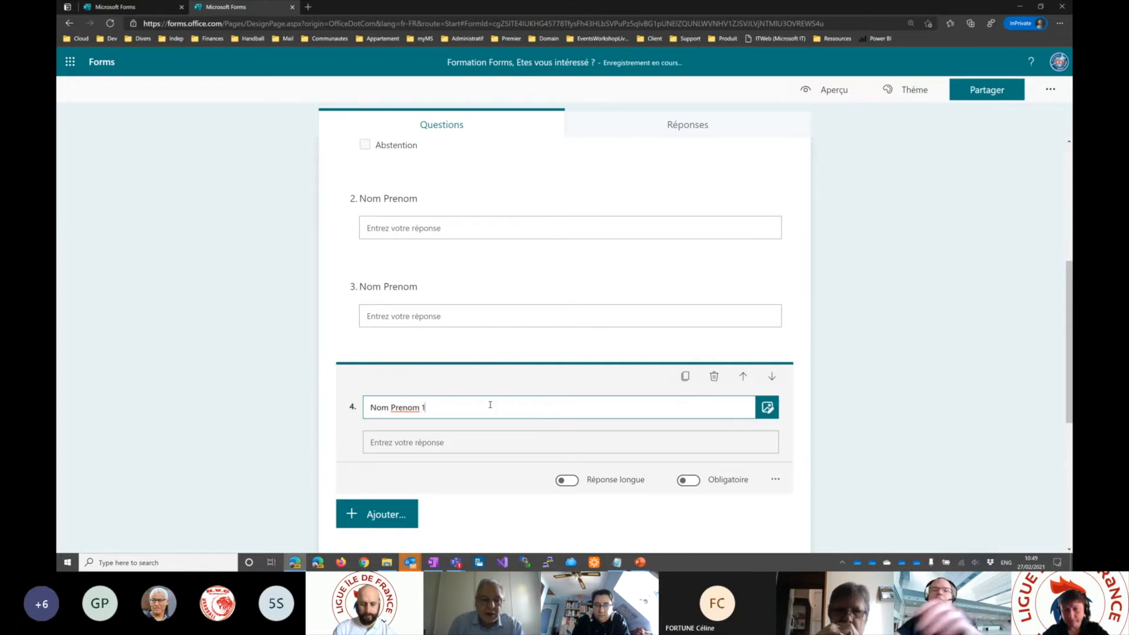
{"action": "left_click", "coordinate": [742, 378]}
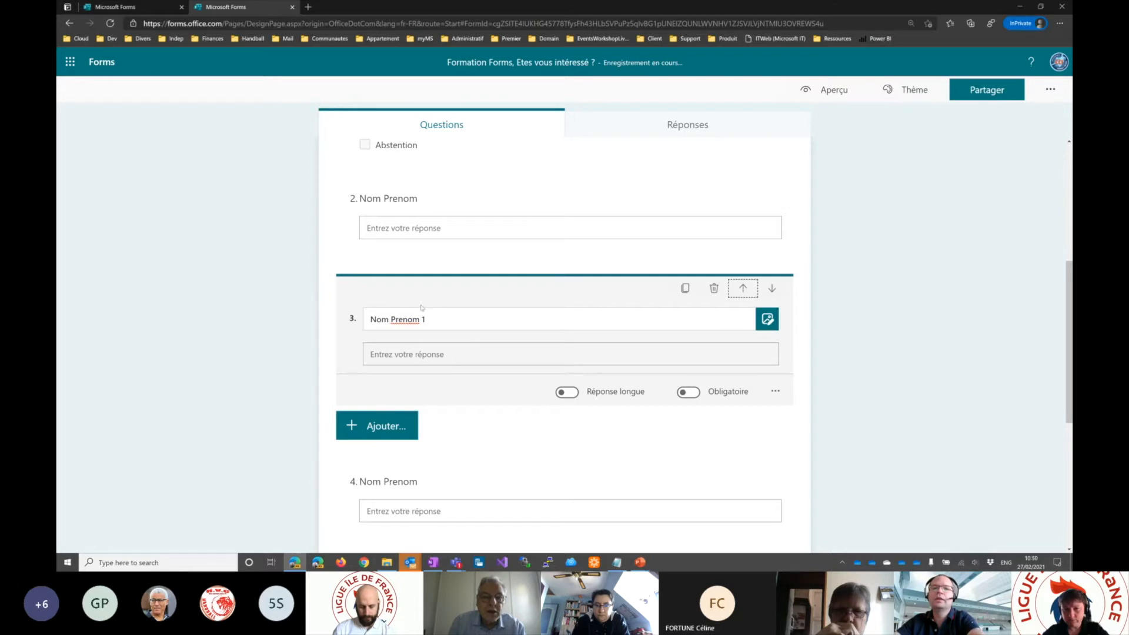
{"action": "left_click", "coordinate": [744, 288]}
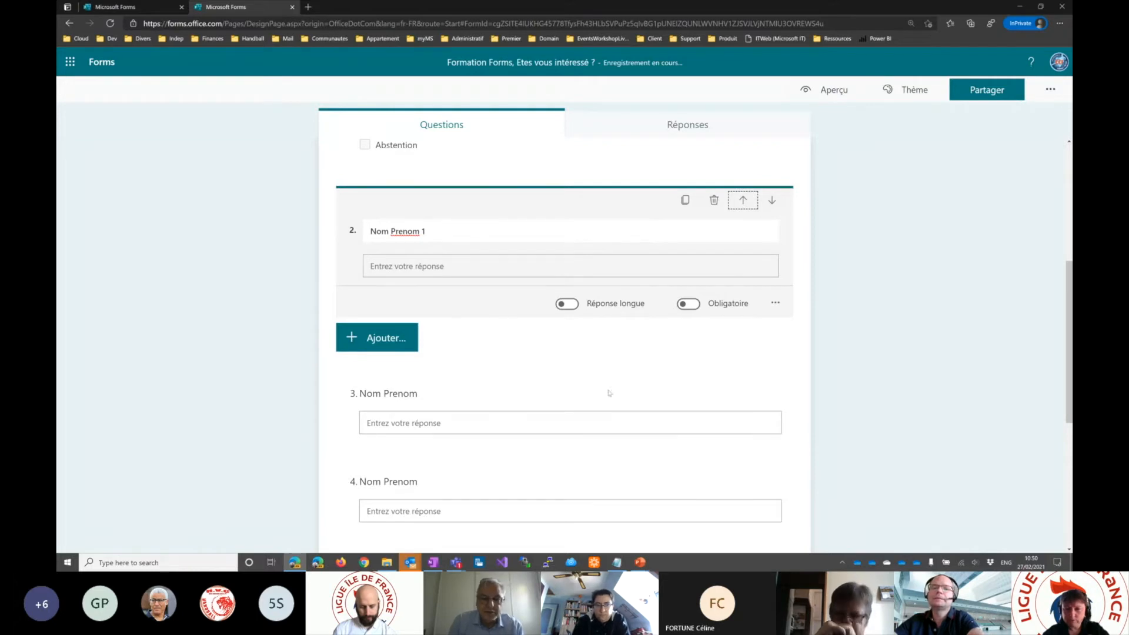
- Delete the two other Nom Prenom questions and move Nom Prenom 1 down past the rating question into Section 2
{"action": "left_click", "coordinate": [694, 393]}
{"action": "left_click", "coordinate": [715, 289]}
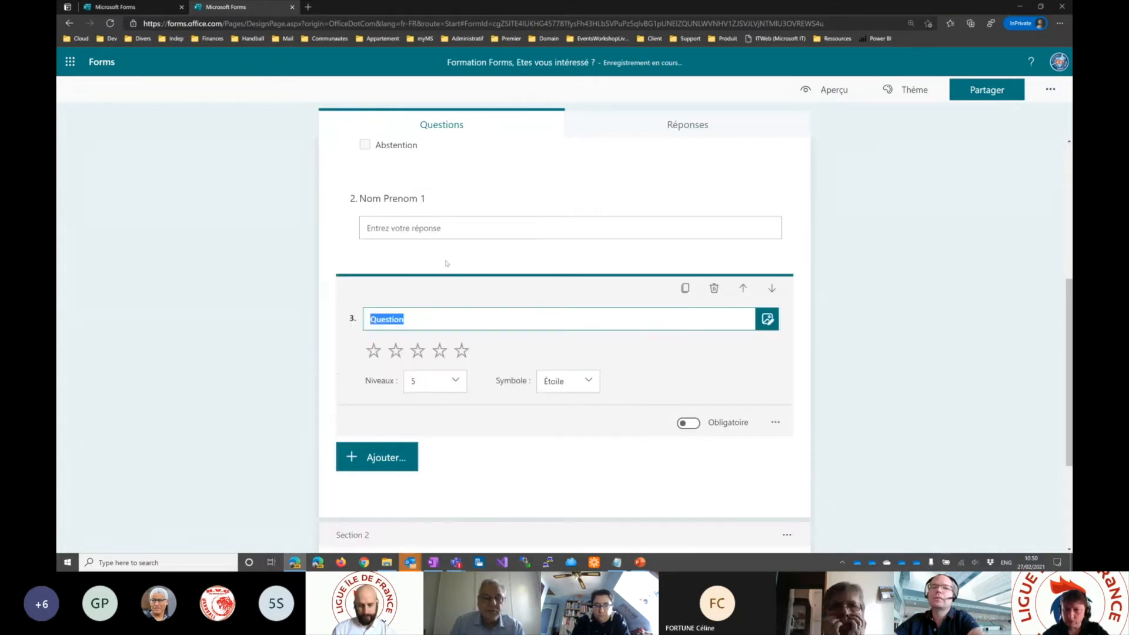
{"action": "left_click", "coordinate": [557, 203]}
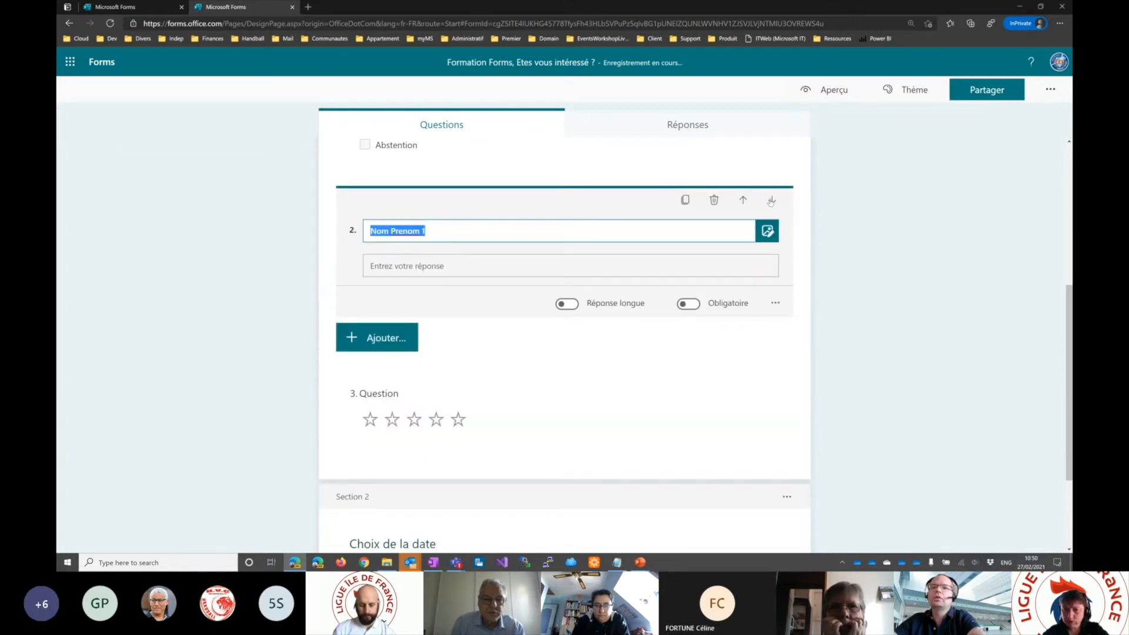
{"action": "left_click", "coordinate": [771, 201]}
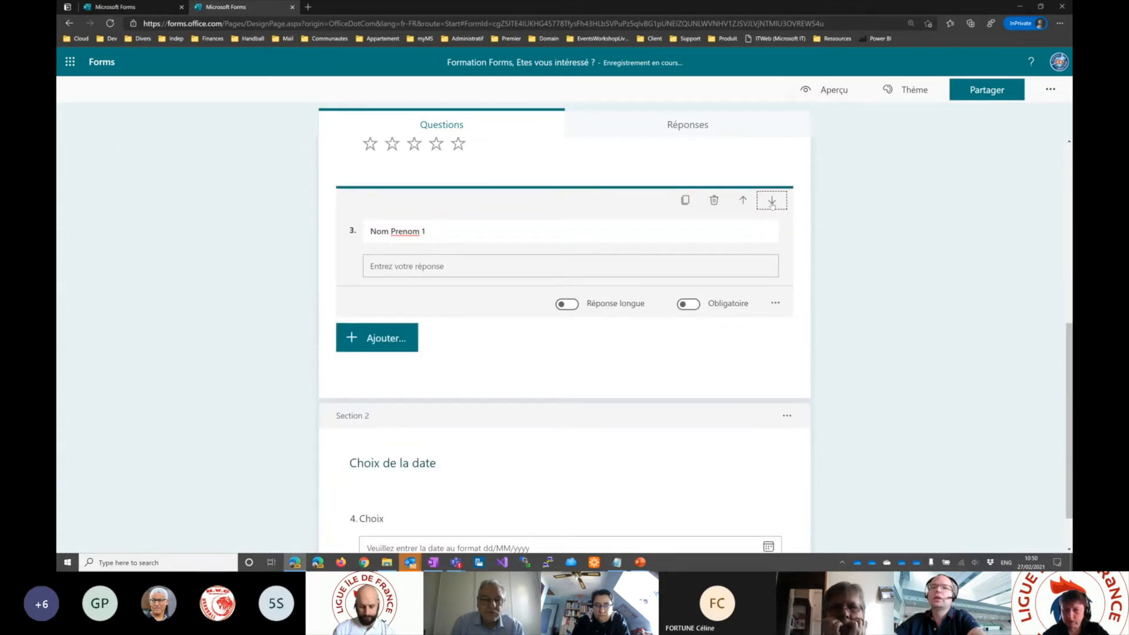
{"action": "left_click", "coordinate": [771, 201]}
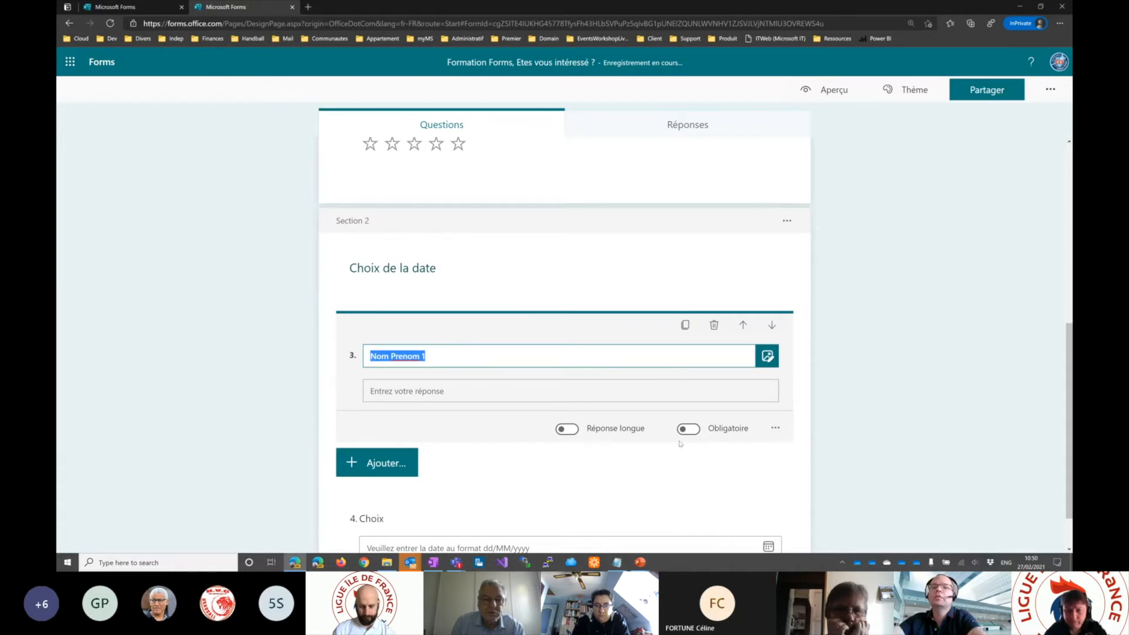
- Move Nom Prenom 1 back up to just below Question 1 in Section 1 and rename it "Nom Prenom"
{"action": "left_click_drag", "start_coordinate": [390, 325], "coordinate": [423, 343]}
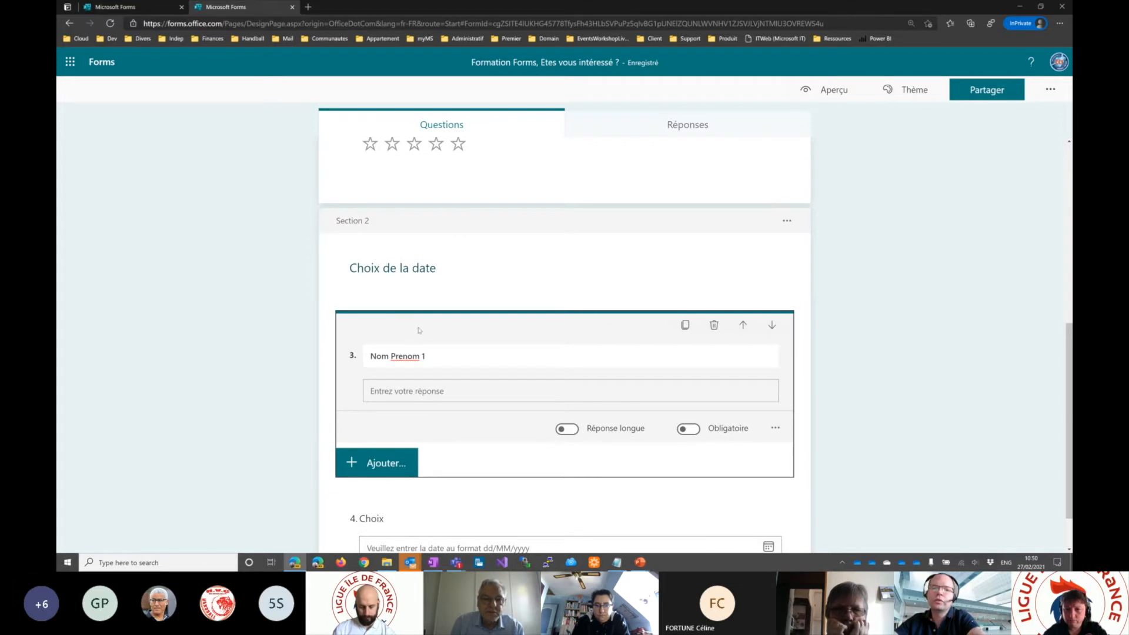
{"action": "left_click_drag", "start_coordinate": [526, 338], "coordinate": [560, 146]}
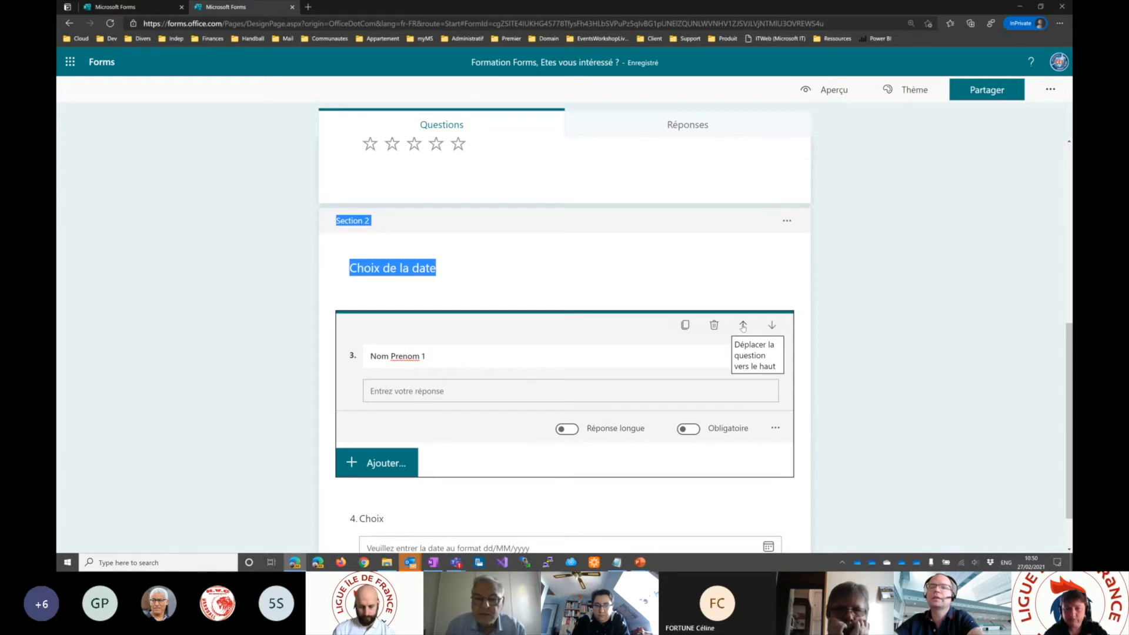
{"action": "left_click", "coordinate": [743, 325]}
{"action": "scroll", "coordinate": [724, 323], "scroll_direction": "up", "scroll_amount": 3}
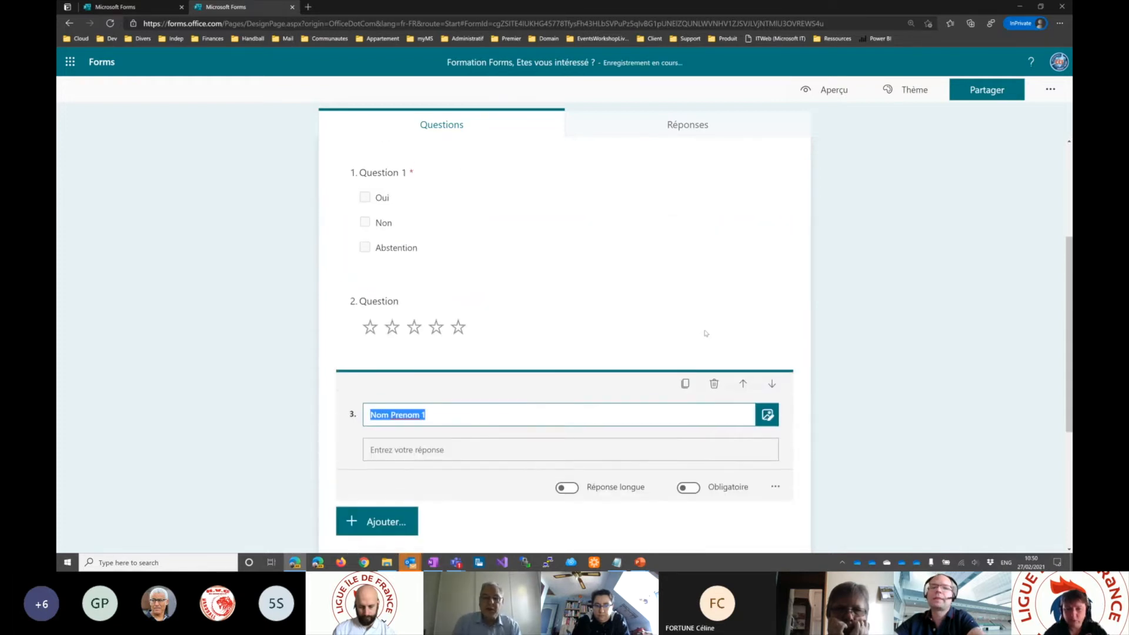
{"action": "left_click", "coordinate": [742, 383]}
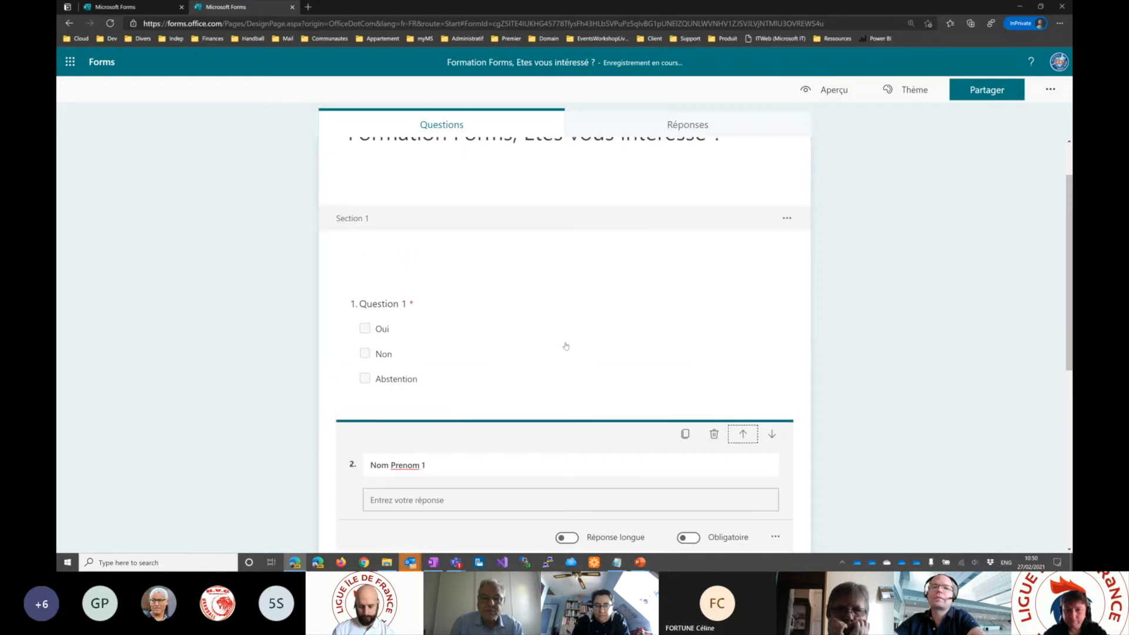
{"action": "scroll", "coordinate": [529, 335], "scroll_direction": "down", "scroll_amount": 3}
{"action": "left_click", "coordinate": [451, 281]}
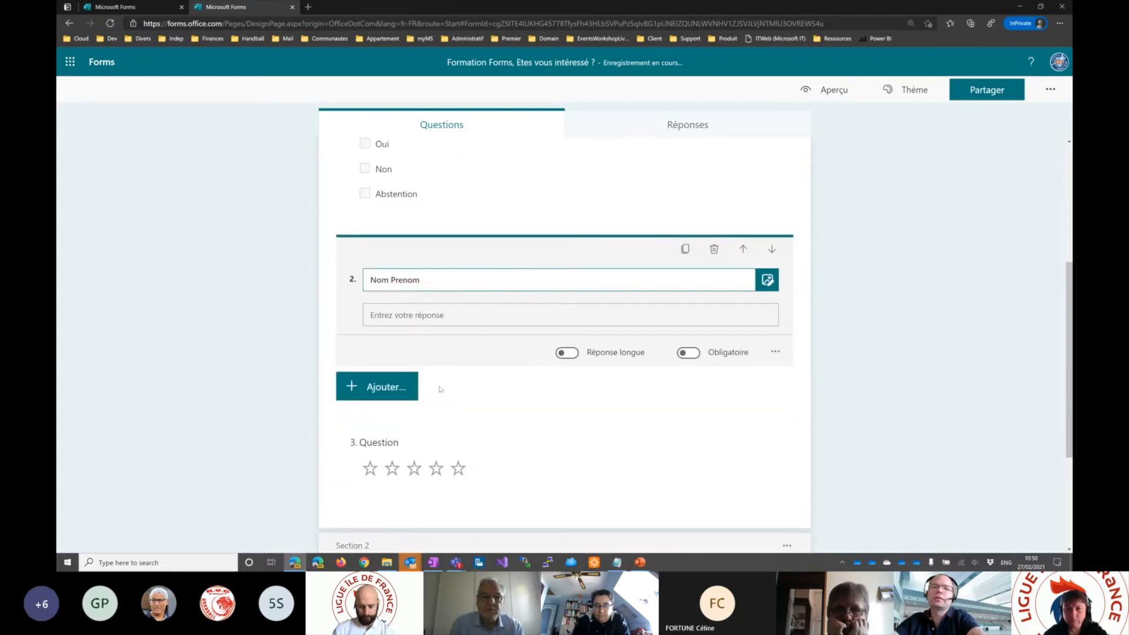
- Delete the untitled star rating question below Nom Prenom
{"action": "left_click", "coordinate": [407, 442]}
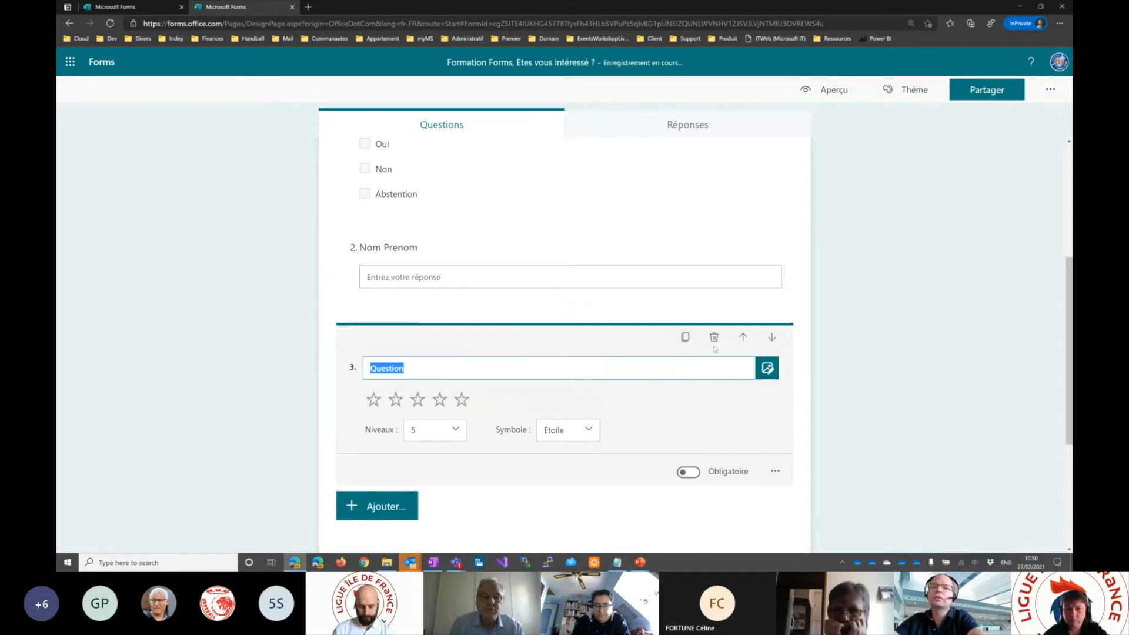
{"action": "left_click", "coordinate": [714, 338]}
- Add a new rating question (Évaluation) below Nom Prenom and set its symbol to Nombre
{"action": "left_click", "coordinate": [428, 317]}
{"action": "left_click", "coordinate": [388, 387]}
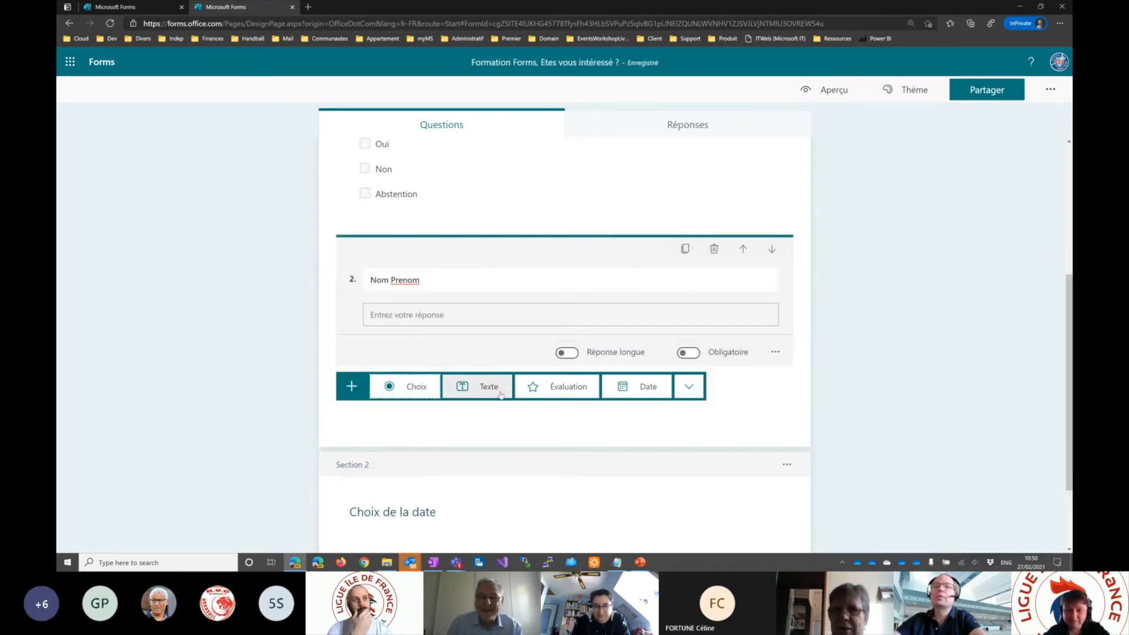
{"action": "left_click", "coordinate": [562, 386]}
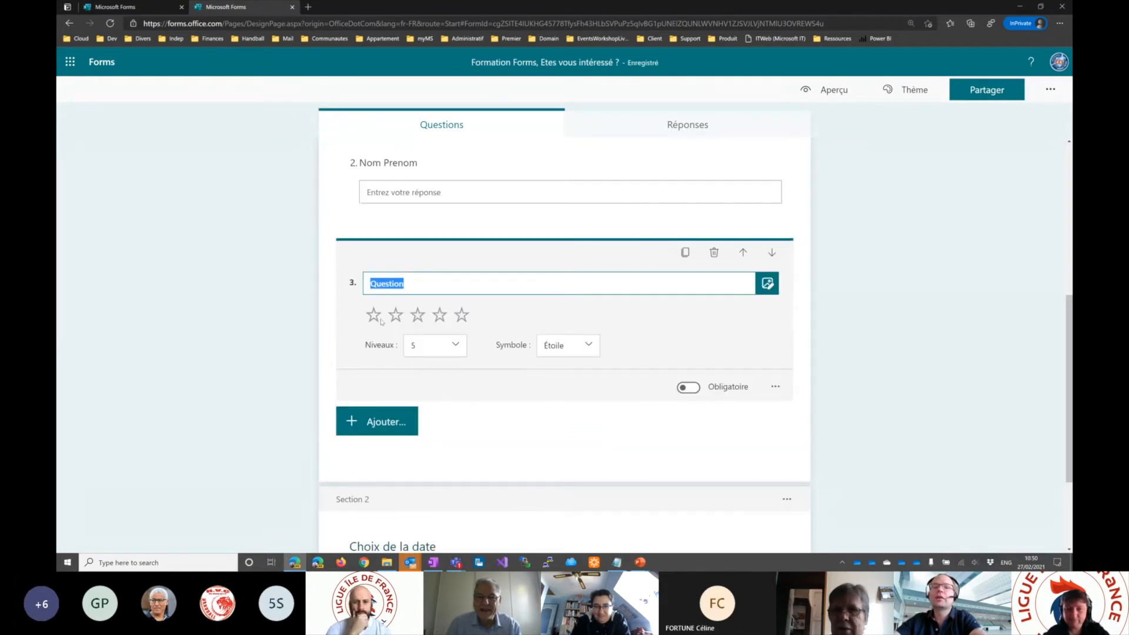
{"action": "left_click", "coordinate": [568, 345]}
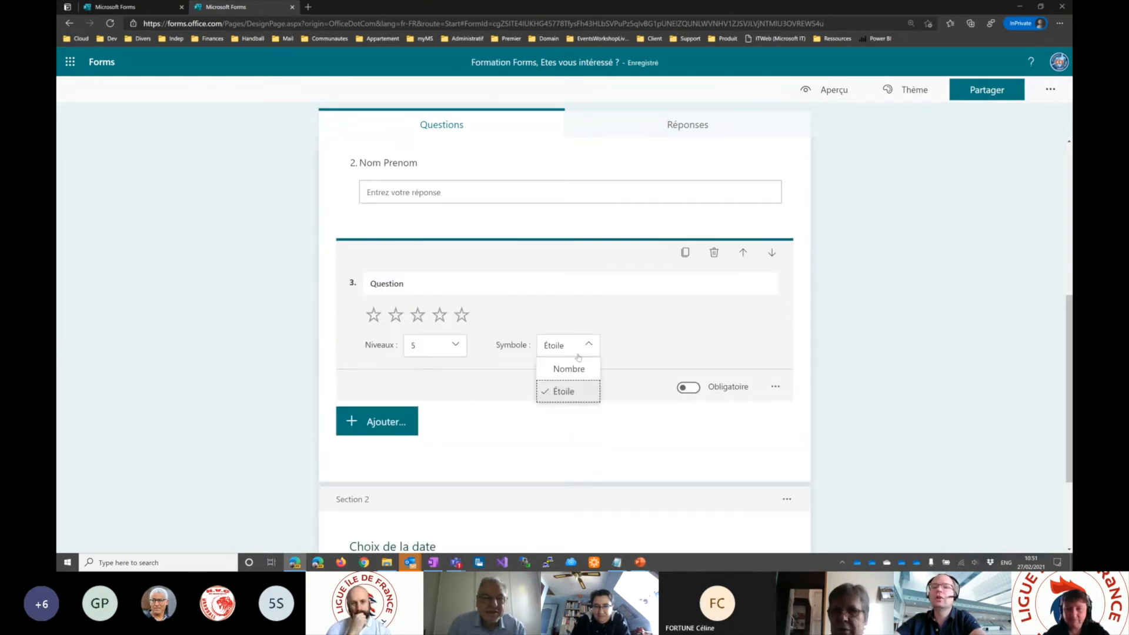
{"action": "left_click", "coordinate": [576, 369]}
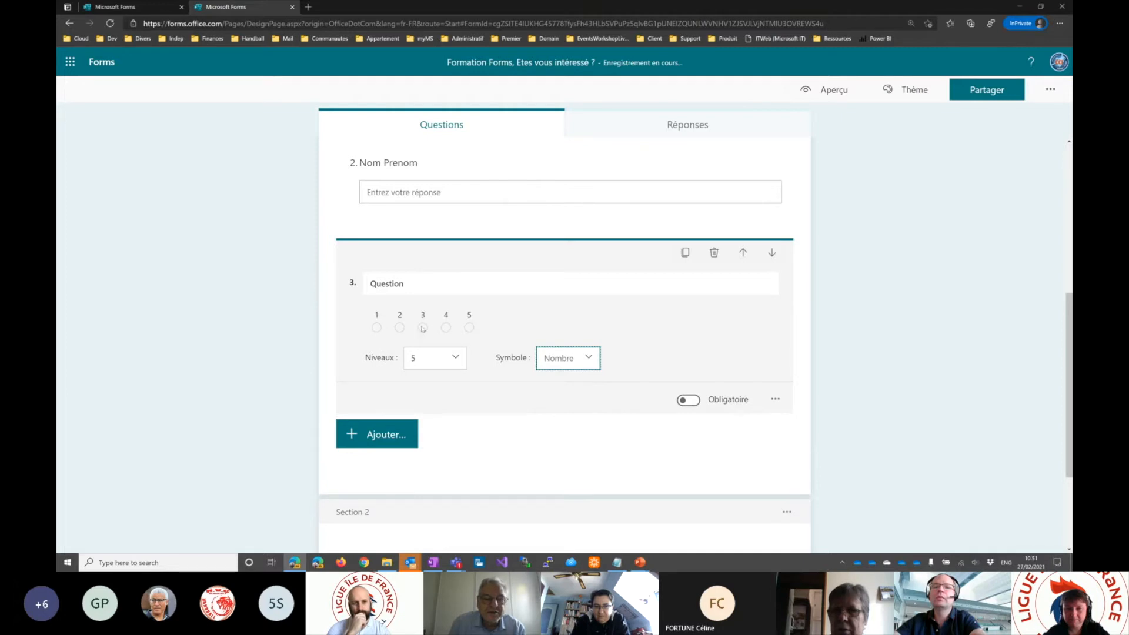
- Set the rating question to 10 levels and change its symbol to Étoile
{"action": "left_click", "coordinate": [436, 360]}
{"action": "scroll", "coordinate": [430, 453], "scroll_direction": "down", "scroll_amount": 2}
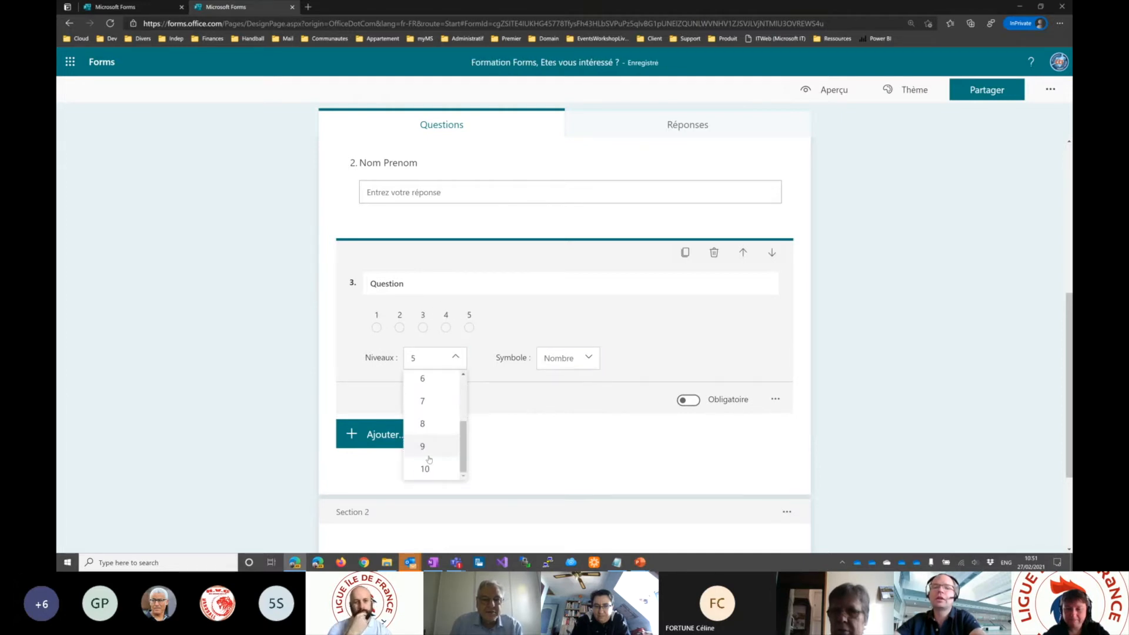
{"action": "left_click", "coordinate": [426, 469]}
{"action": "left_click", "coordinate": [550, 364]}
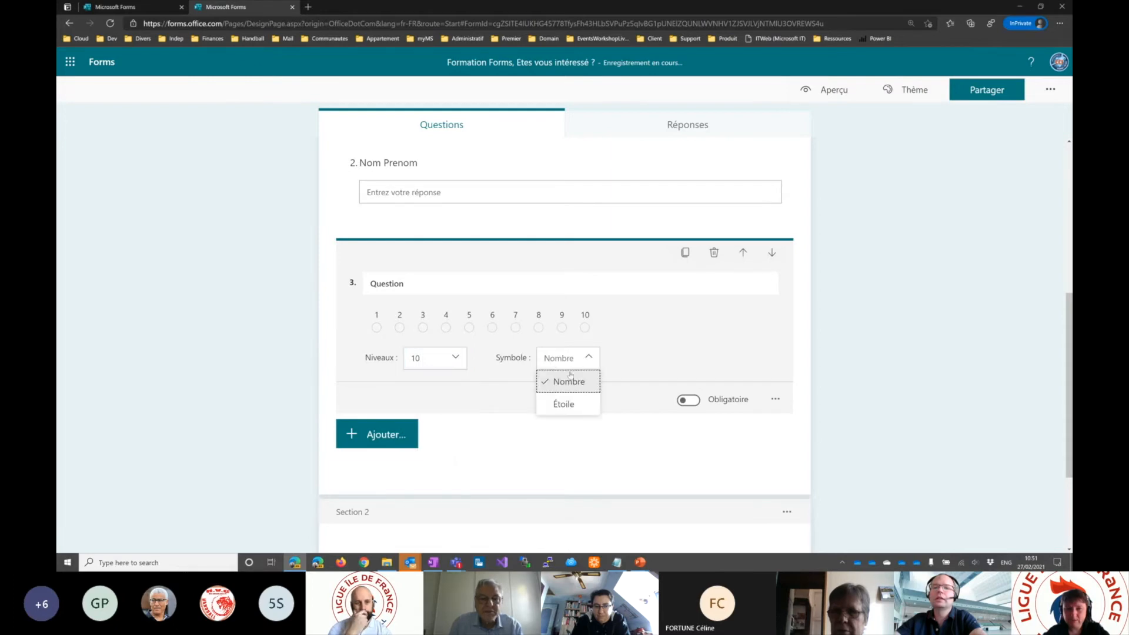
{"action": "left_click", "coordinate": [559, 401]}
- Title the 10-star rating question "Que pensez vous du cours ?"
{"action": "left_click", "coordinate": [423, 283]}
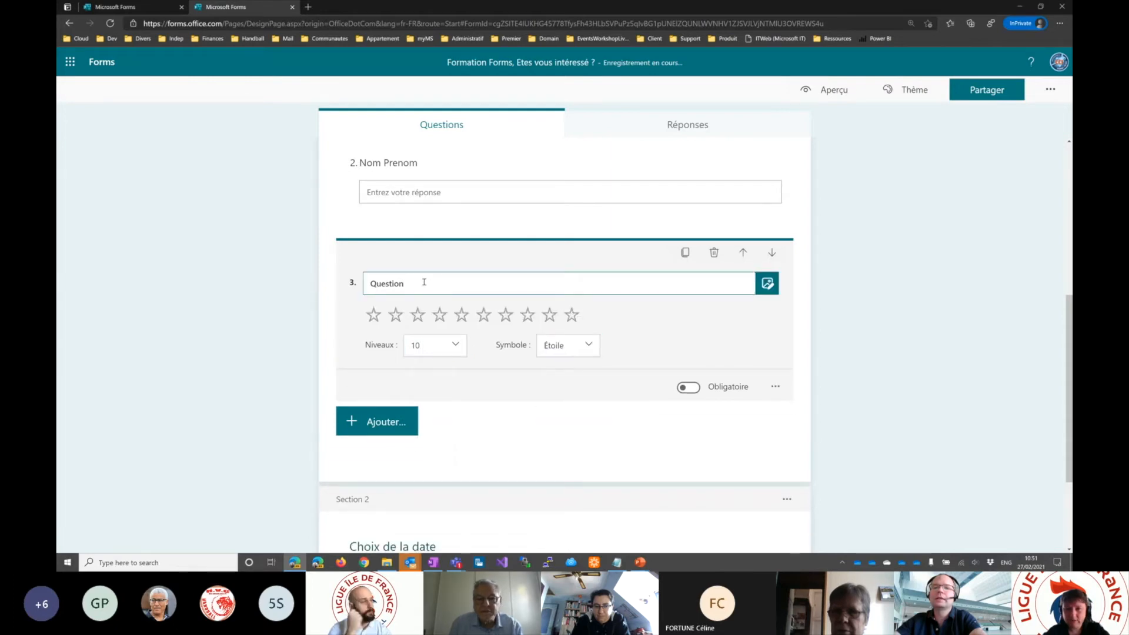
{"action": "key", "text": "ctrl+a"}
{"action": "type", "text": "Que pens"}
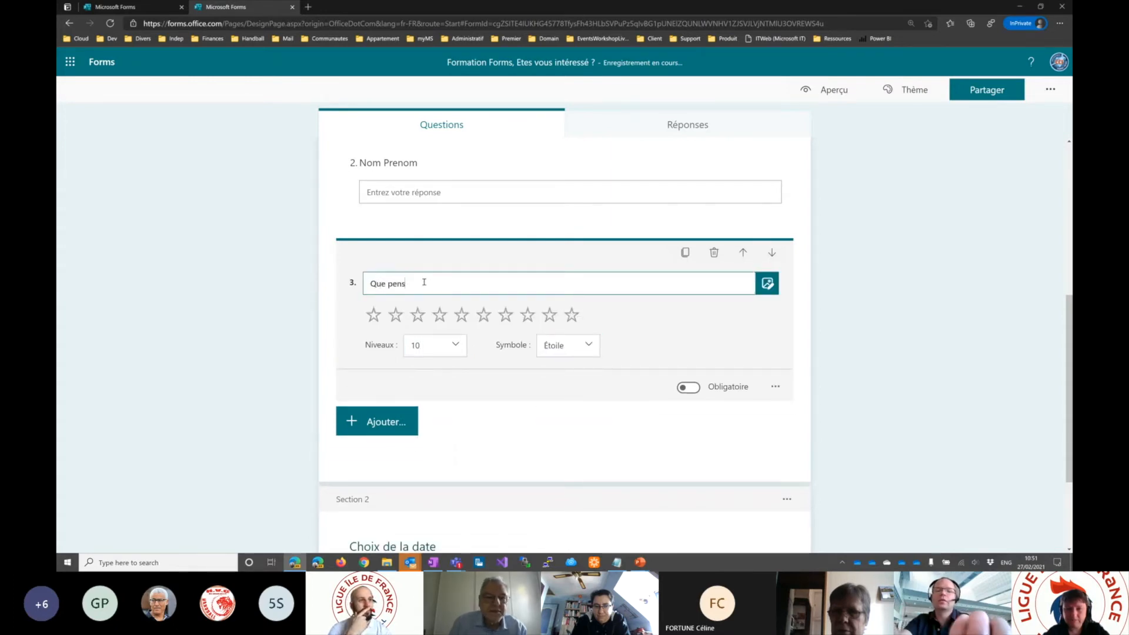
{"action": "type", "text": "ez vous du cours ?"}
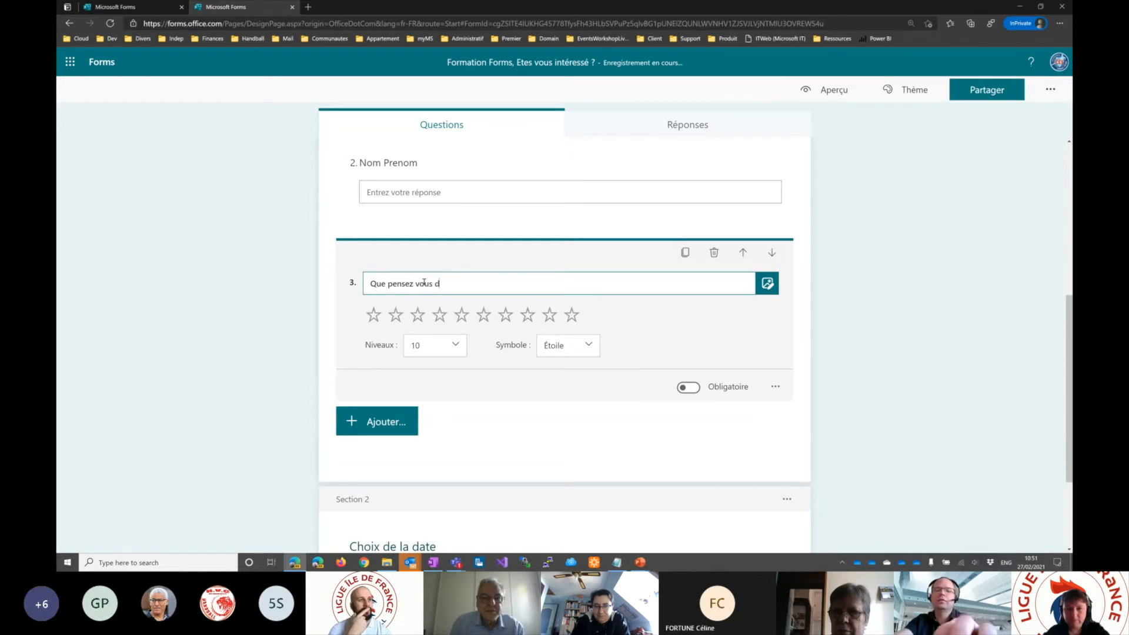
{"action": "key", "text": "ctrl+a"}
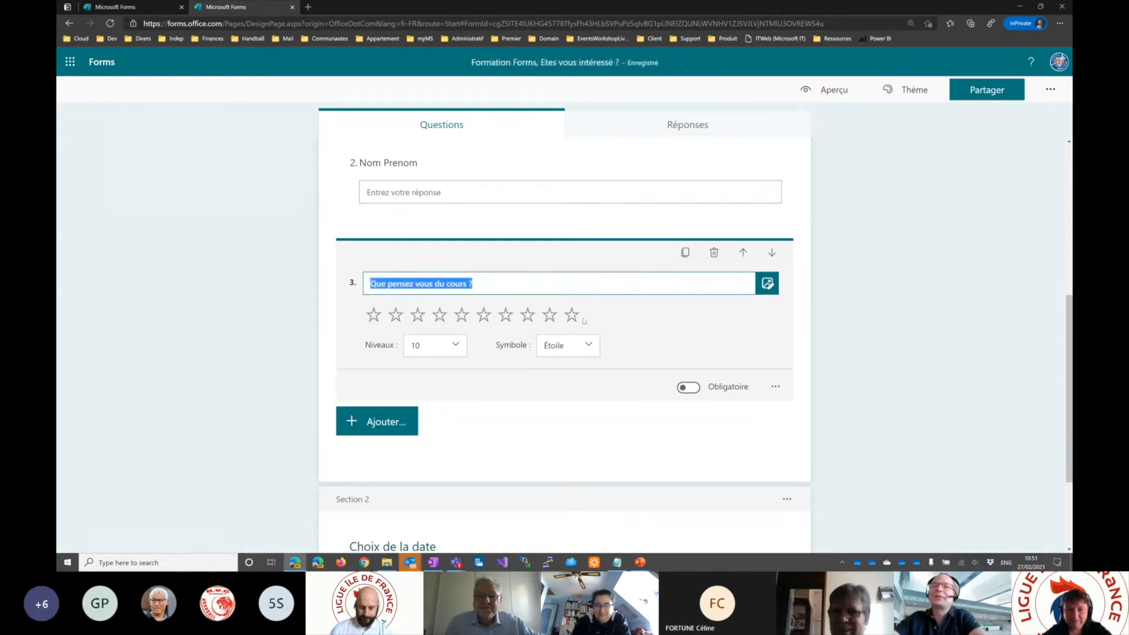
- Enable the Étiquette option on the "Que pensez vous du cours ?" rating question, leaving it non-mandatory
{"action": "left_click", "coordinate": [691, 390]}
{"action": "left_click", "coordinate": [691, 389]}
{"action": "left_click", "coordinate": [776, 388]}
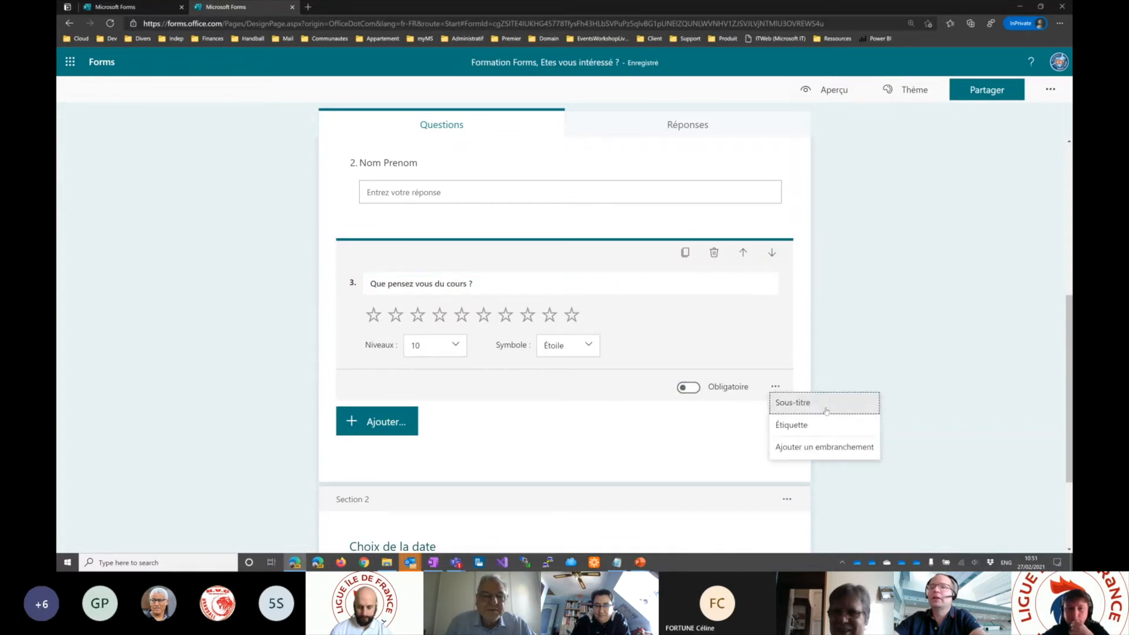
{"action": "left_click", "coordinate": [792, 425]}
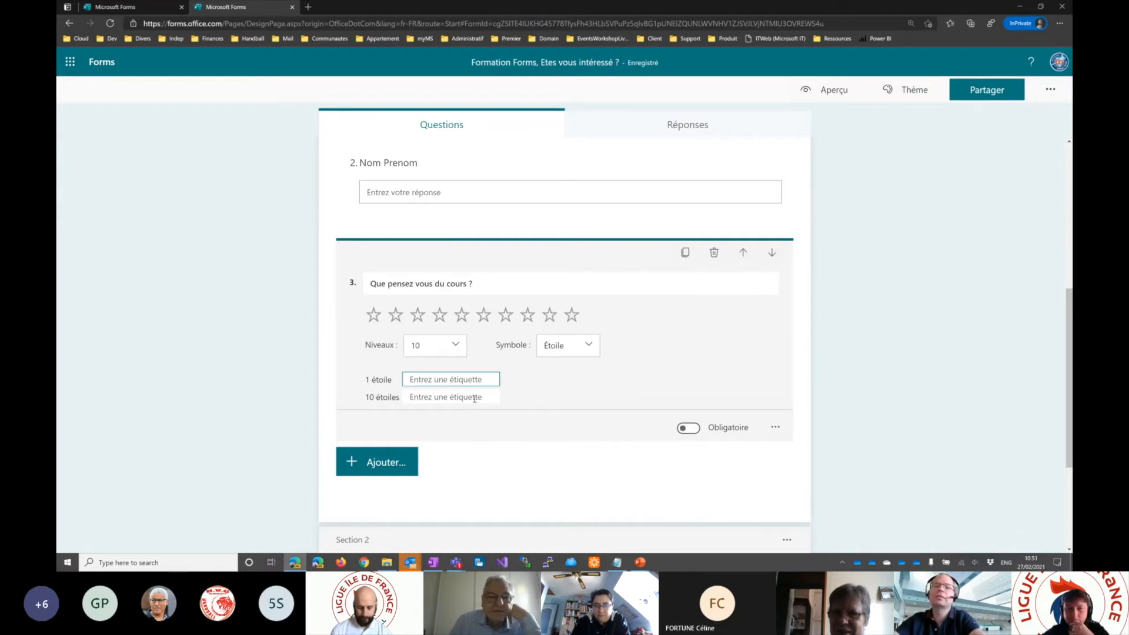
{"action": "left_click", "coordinate": [775, 428]}
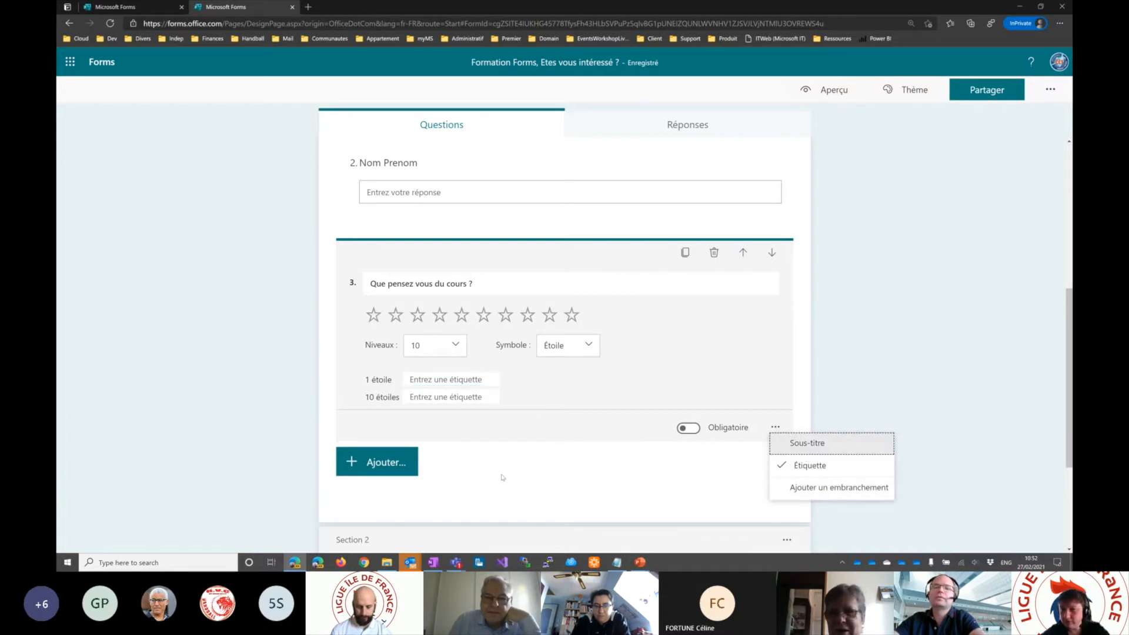
- Change the rating symbol of "Que pensez vous du cours ?" to Nombre
{"action": "left_click", "coordinate": [574, 352]}
{"action": "left_click", "coordinate": [574, 352]}
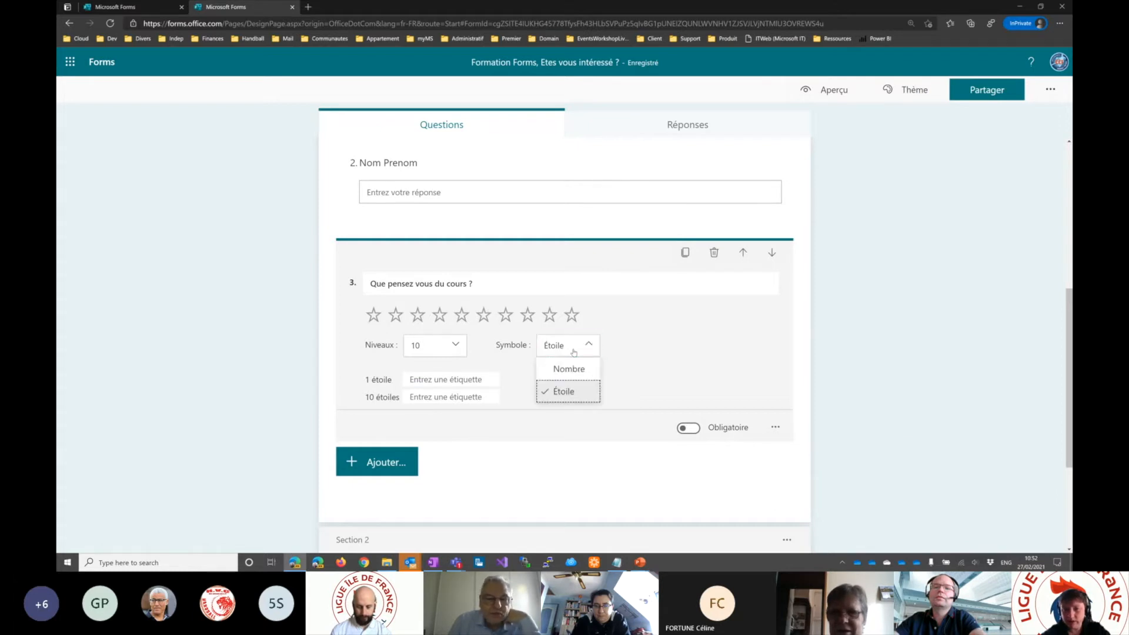
{"action": "left_click", "coordinate": [575, 369]}
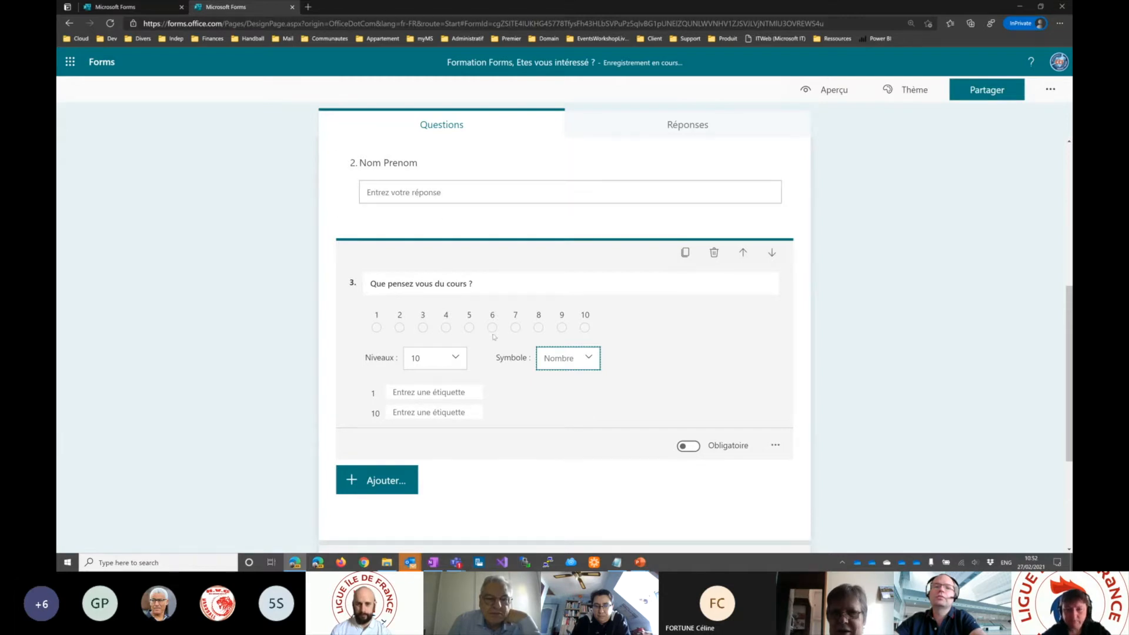
- Add a Date question below the "Que pensez vous du cours ?" rating question in Section 1
{"action": "left_click", "coordinate": [377, 480]}
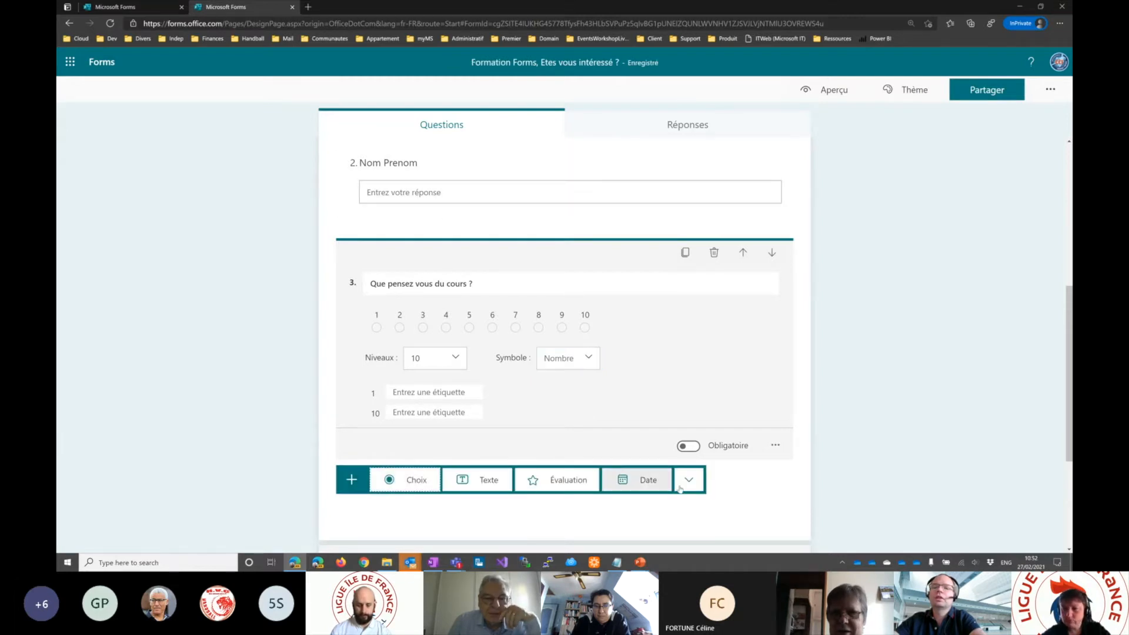
{"action": "left_click", "coordinate": [640, 481]}
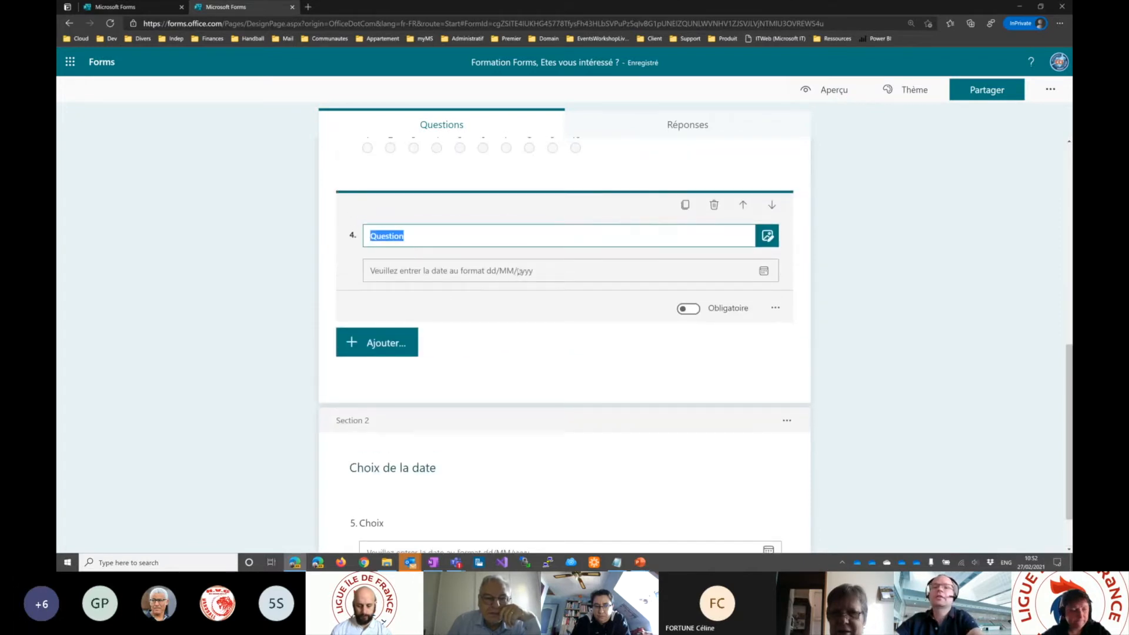
{"action": "scroll", "coordinate": [557, 289], "scroll_direction": "up", "scroll_amount": 1}
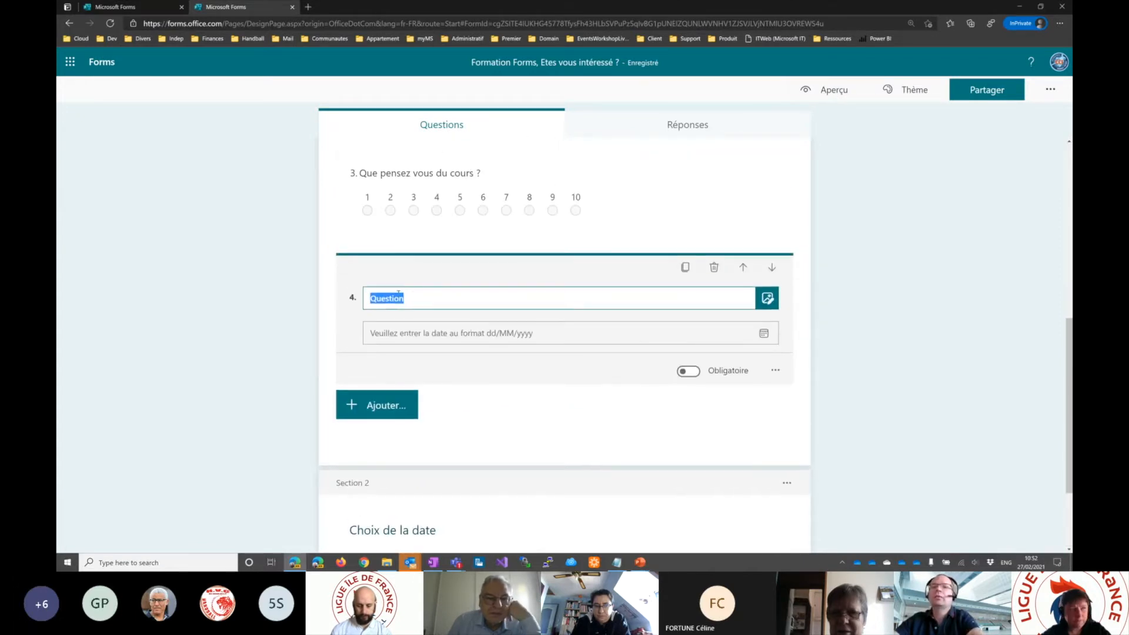
{"action": "left_click", "coordinate": [407, 333]}
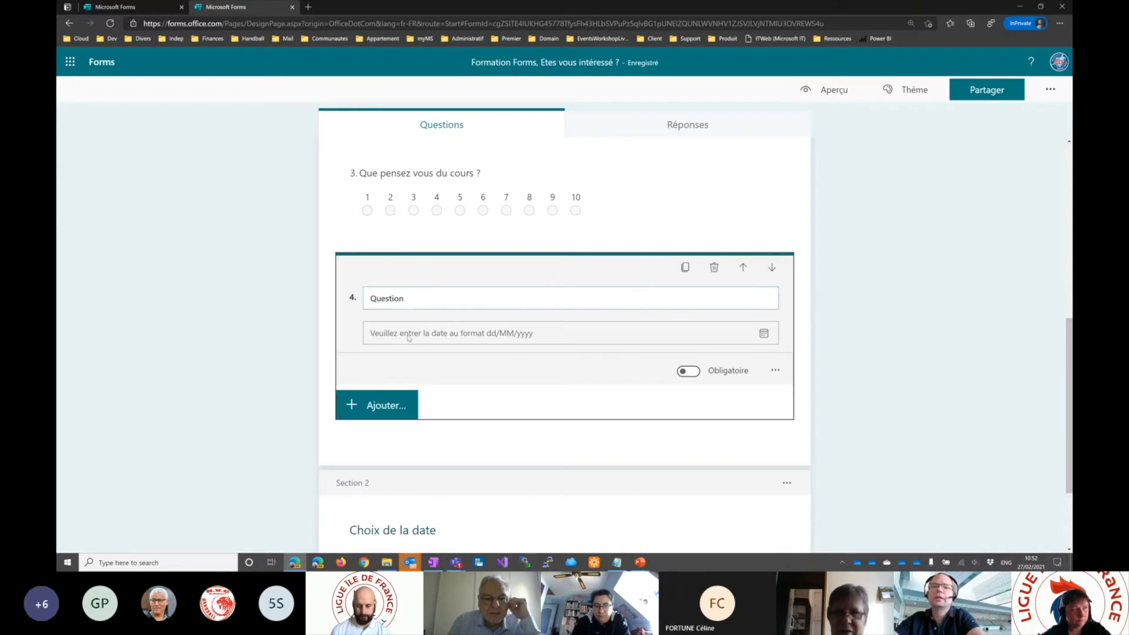
- Preview the form, testing a rating of 10 and the date 18/03/2021, and return to the editor
{"action": "left_click", "coordinate": [825, 89]}
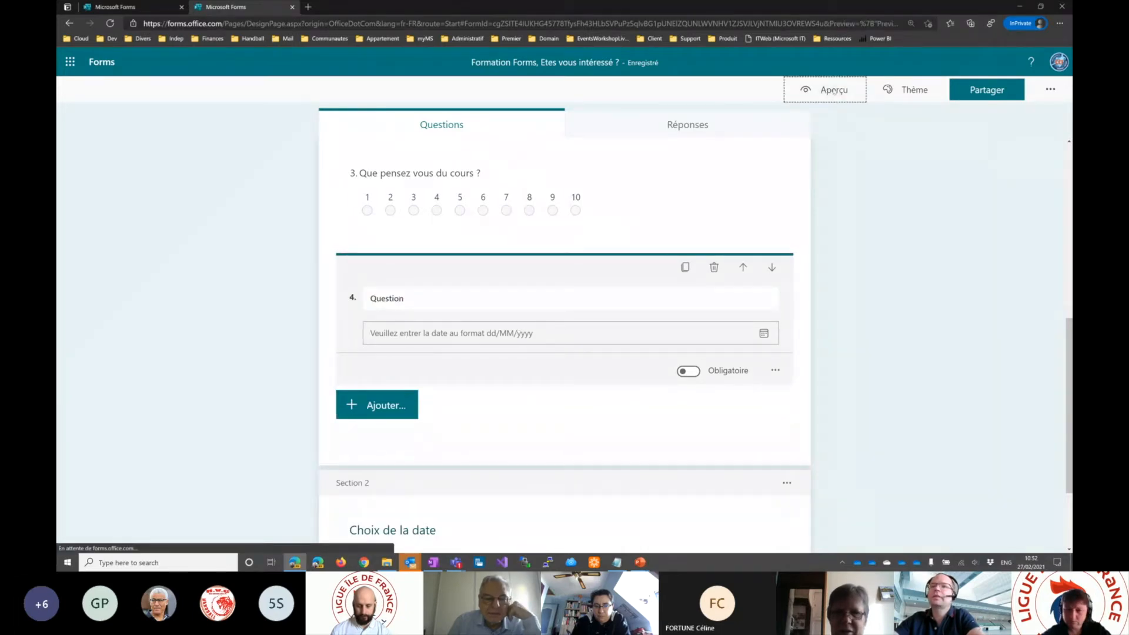
{"action": "scroll", "coordinate": [631, 274], "scroll_direction": "down", "scroll_amount": 3}
{"action": "scroll", "coordinate": [631, 274], "scroll_direction": "down", "scroll_amount": 2}
{"action": "left_click", "coordinate": [367, 231]}
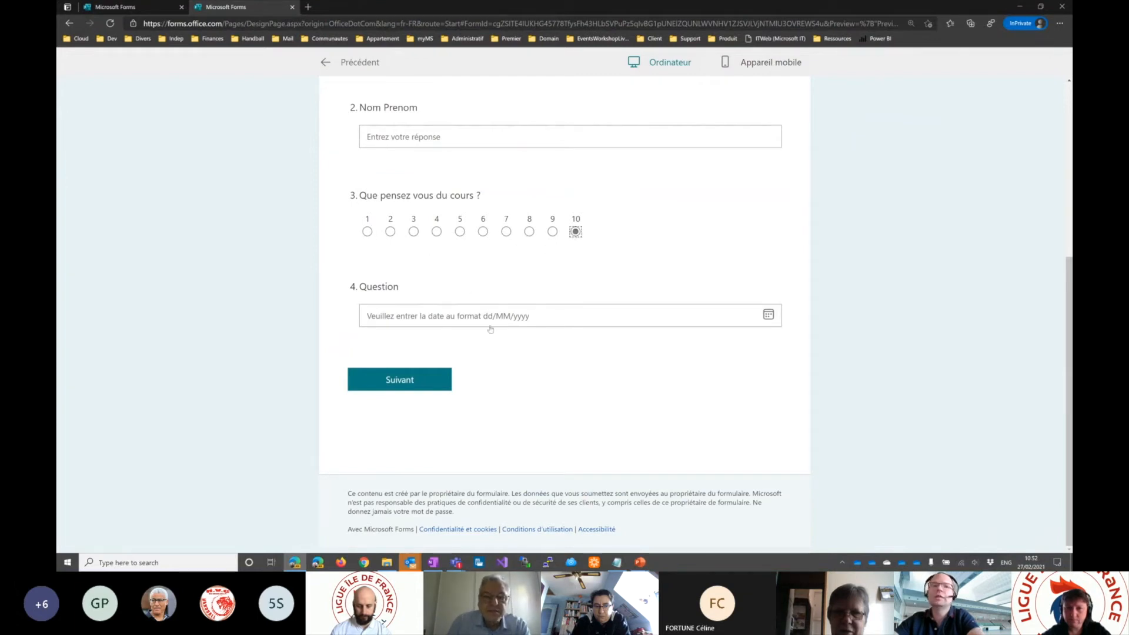
{"action": "left_click", "coordinate": [413, 319]}
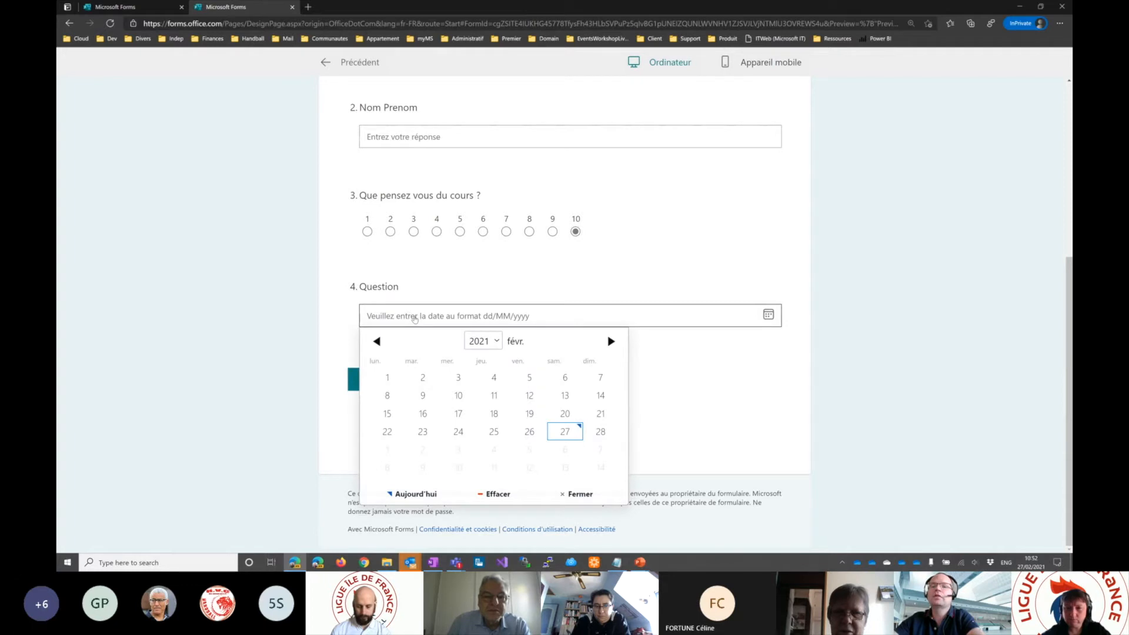
{"action": "left_click", "coordinate": [610, 342]}
{"action": "left_click", "coordinate": [495, 413]}
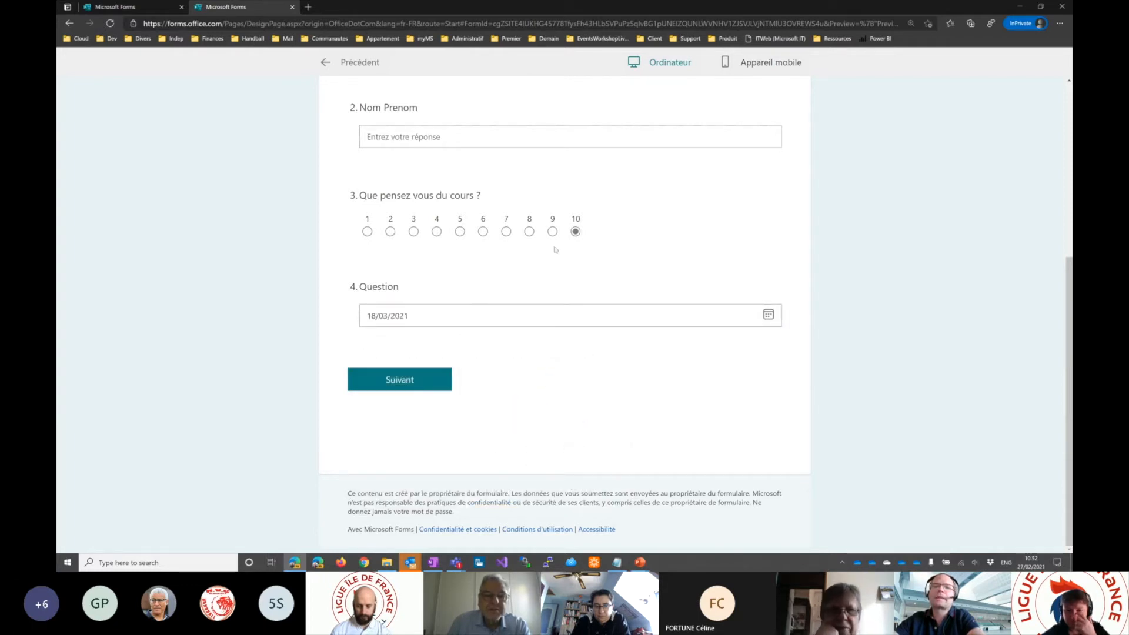
{"action": "left_click", "coordinate": [327, 63]}
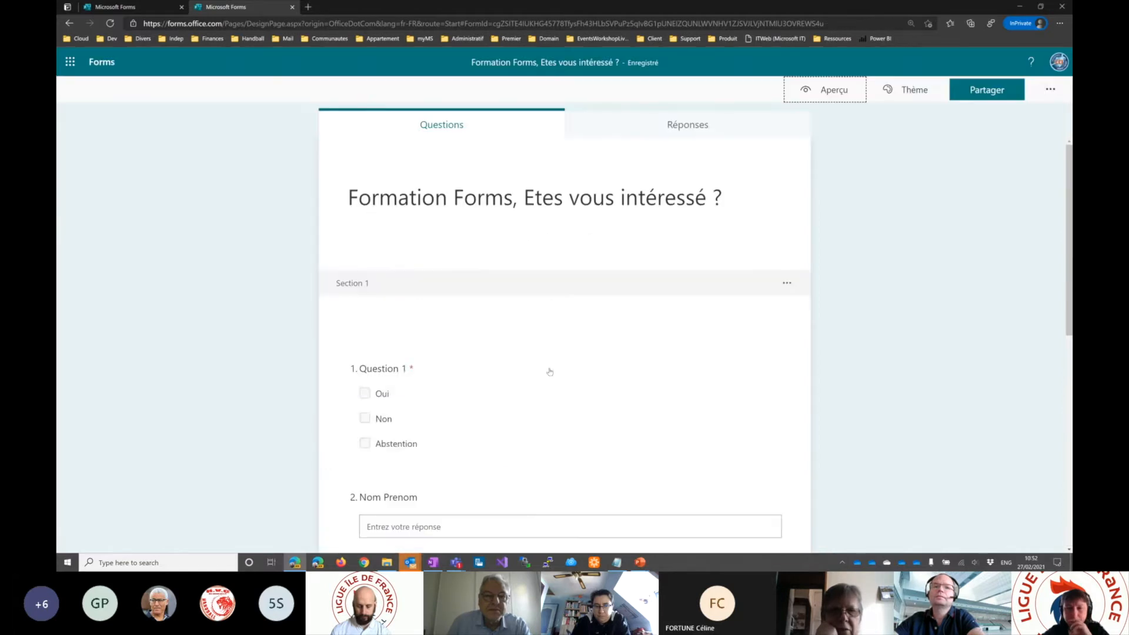
- Add a Classement question below the Choix date question in Section 2
{"action": "scroll", "coordinate": [550, 372], "scroll_direction": "down", "scroll_amount": 8}
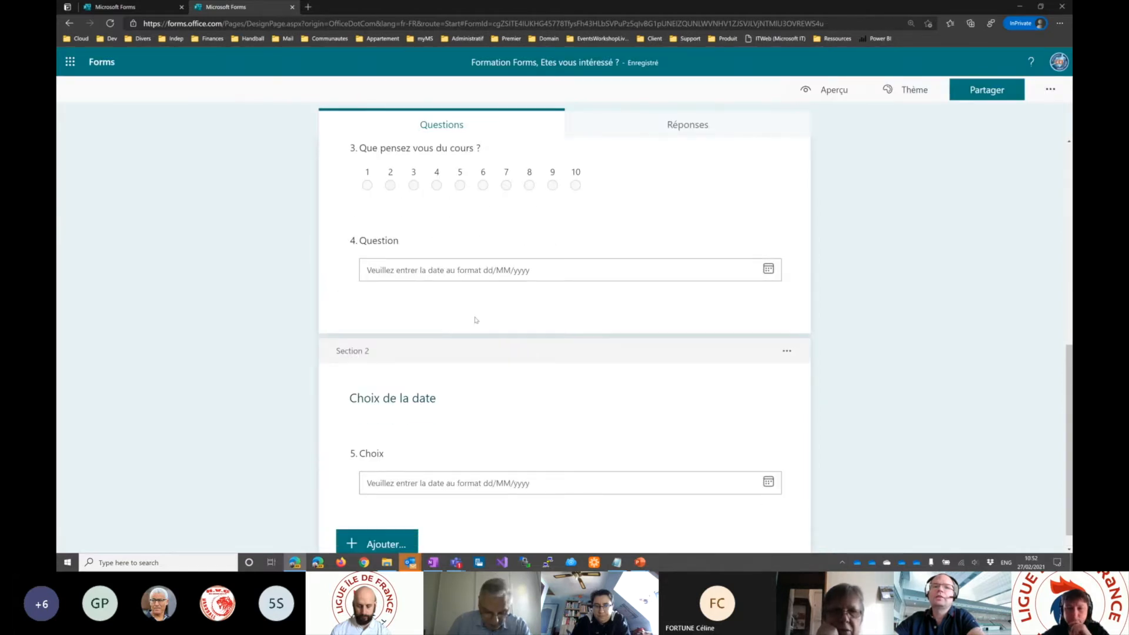
{"action": "left_click", "coordinate": [469, 290]}
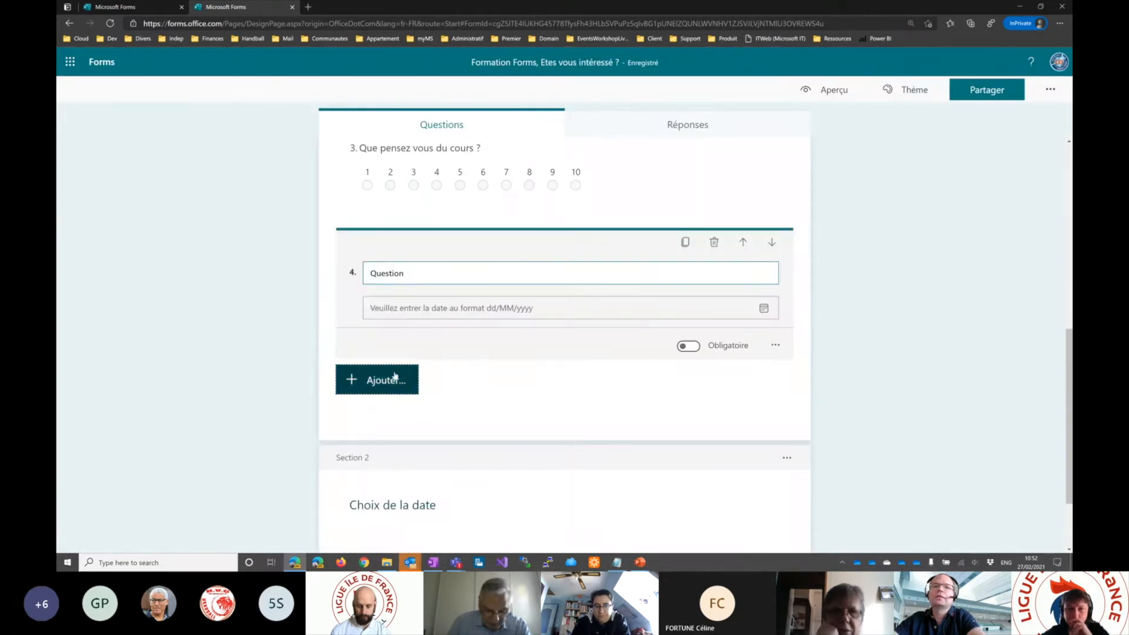
{"action": "left_click", "coordinate": [390, 379]}
{"action": "left_click", "coordinate": [395, 378]}
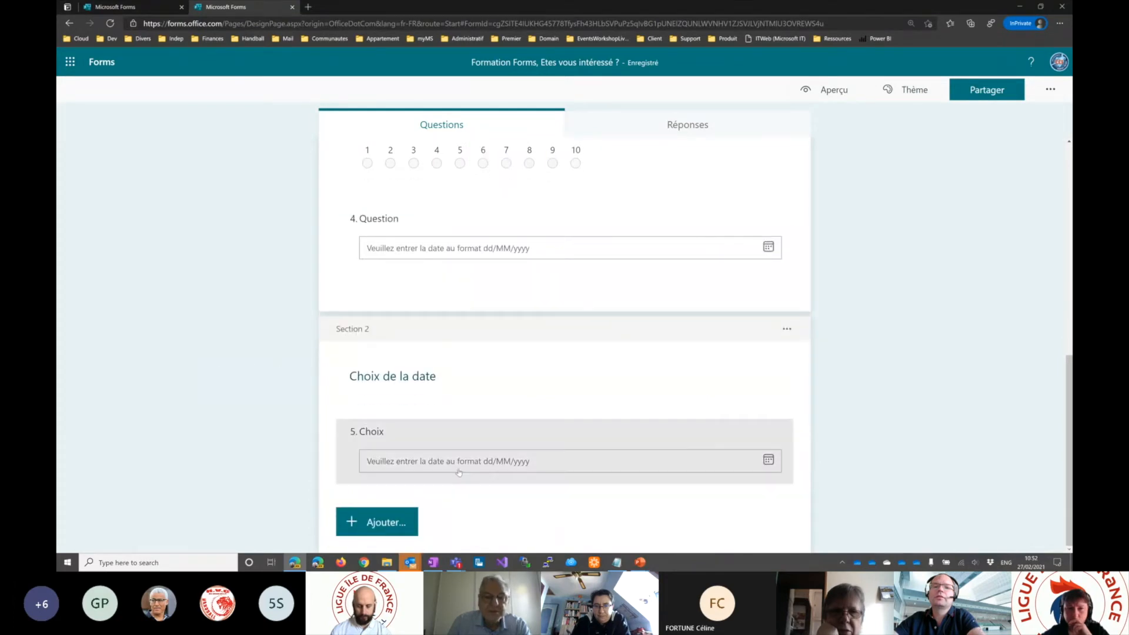
{"action": "left_click", "coordinate": [381, 494]}
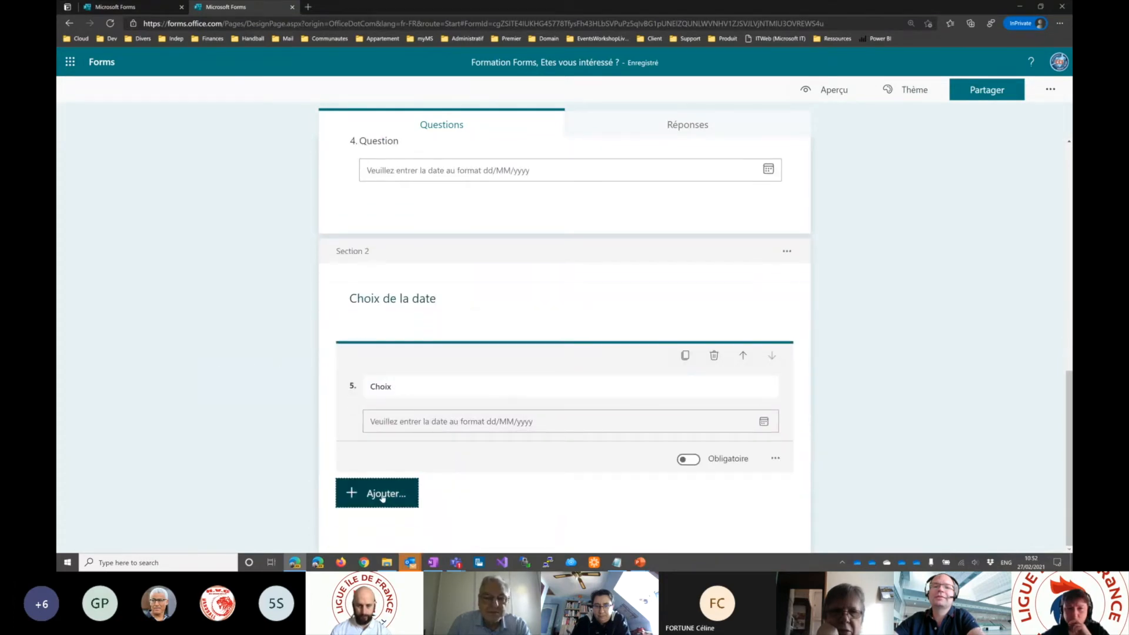
{"action": "left_click", "coordinate": [688, 493]}
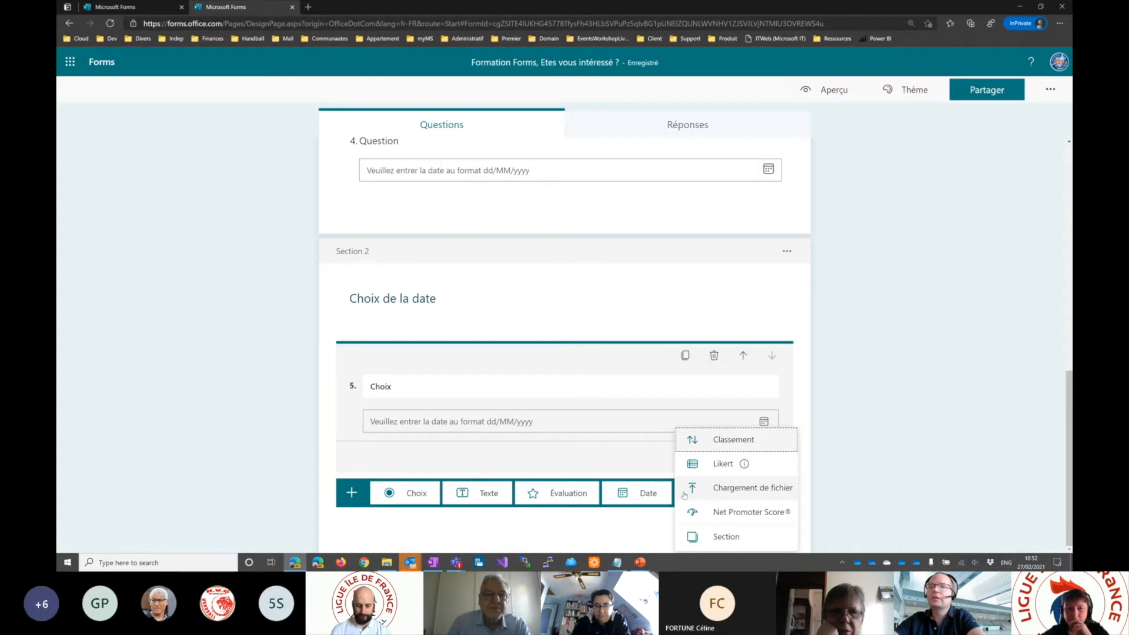
{"action": "left_click", "coordinate": [727, 441]}
- Title the ranking question "Classer les élements suivant"
{"action": "type", "text": "C"}
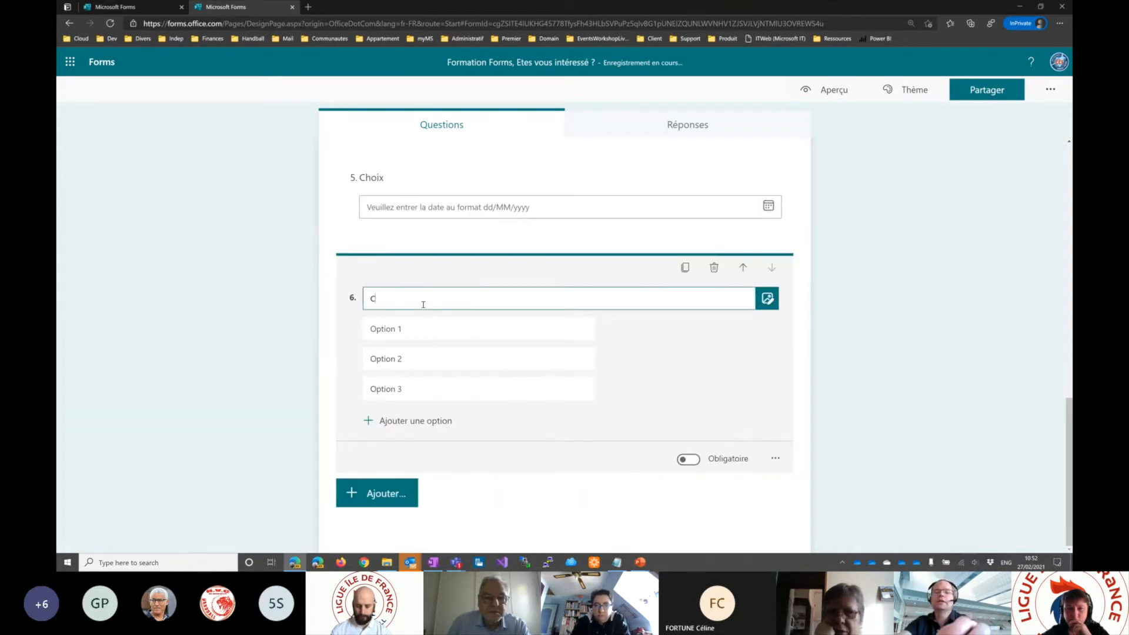
{"action": "type", "text": "lasser les éleme"}
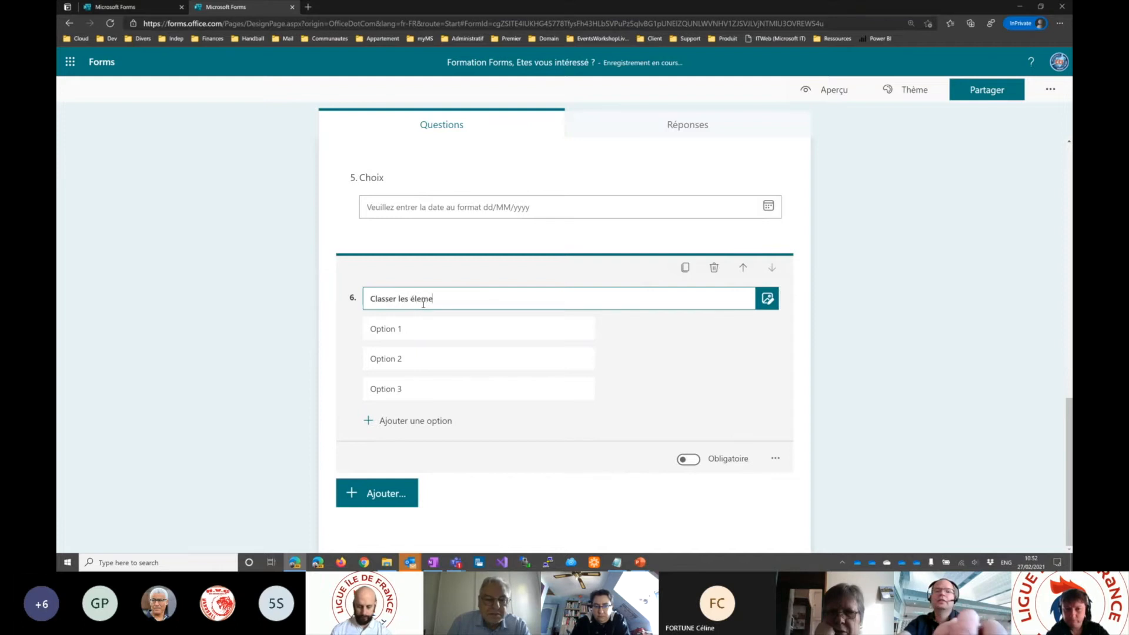
{"action": "type", "text": "nts suivant suivant"}
{"action": "left_click", "coordinate": [440, 299]}
{"action": "type", "text": "s suivant"}
- Name the ranking question's first option "Element 3" and correct the title to "Classer les élements suivants"
{"action": "left_click", "coordinate": [454, 334]}
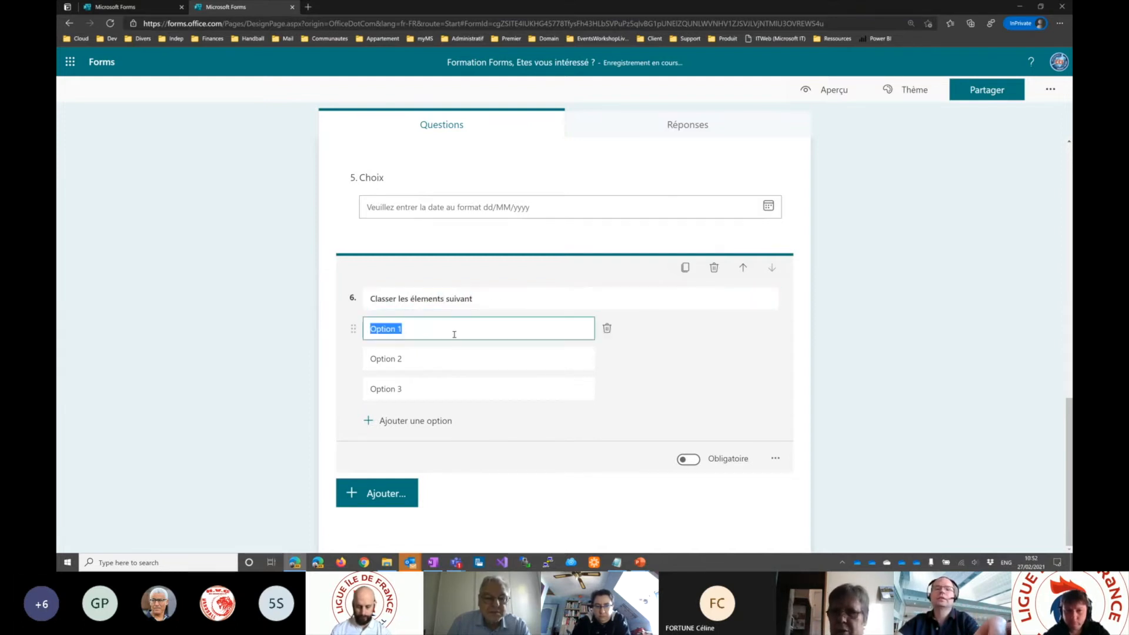
{"action": "type", "text": "Element 3"}
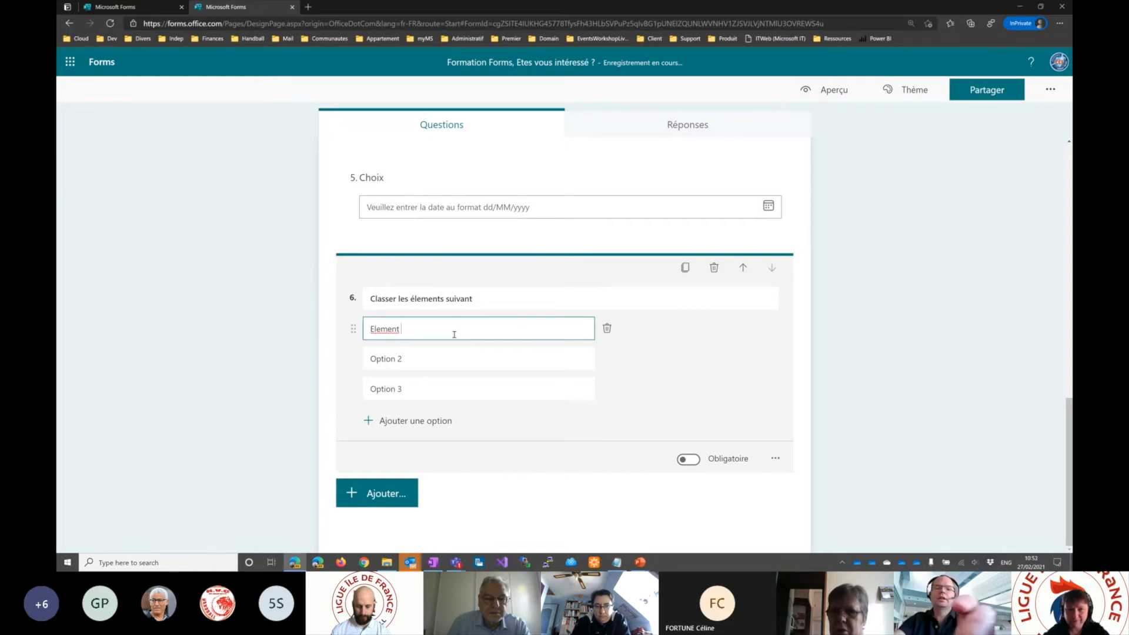
{"action": "left_click", "coordinate": [499, 298]}
{"action": "type", "text": "s"}
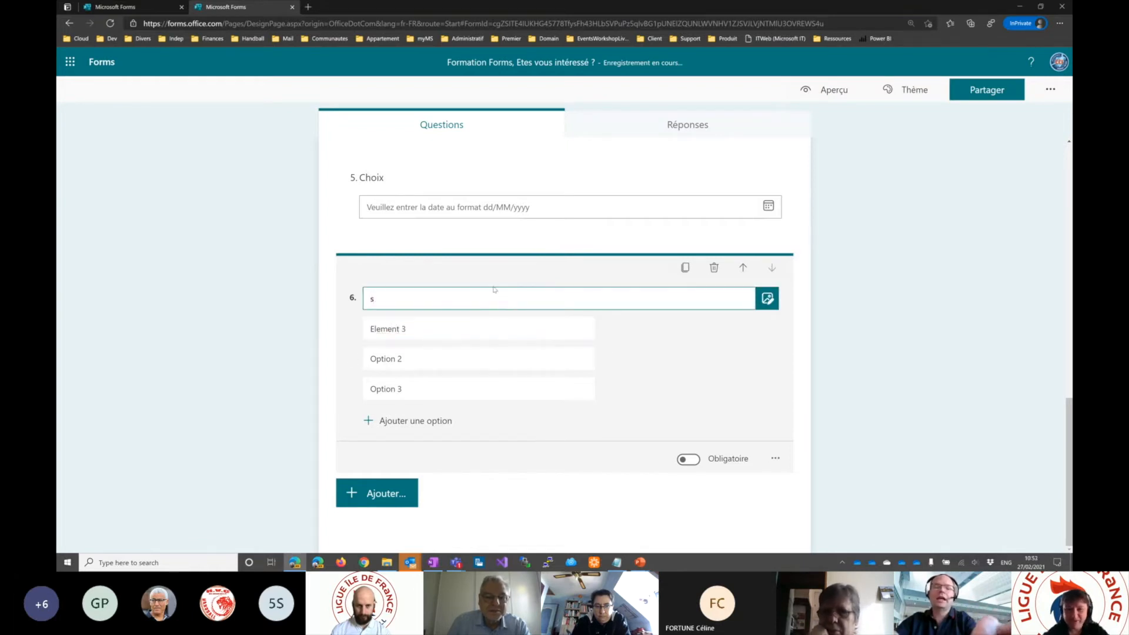
{"action": "key", "text": "ctrl+z"}
{"action": "left_click", "coordinate": [509, 298]}
{"action": "type", "text": "sser les élements suivants"}
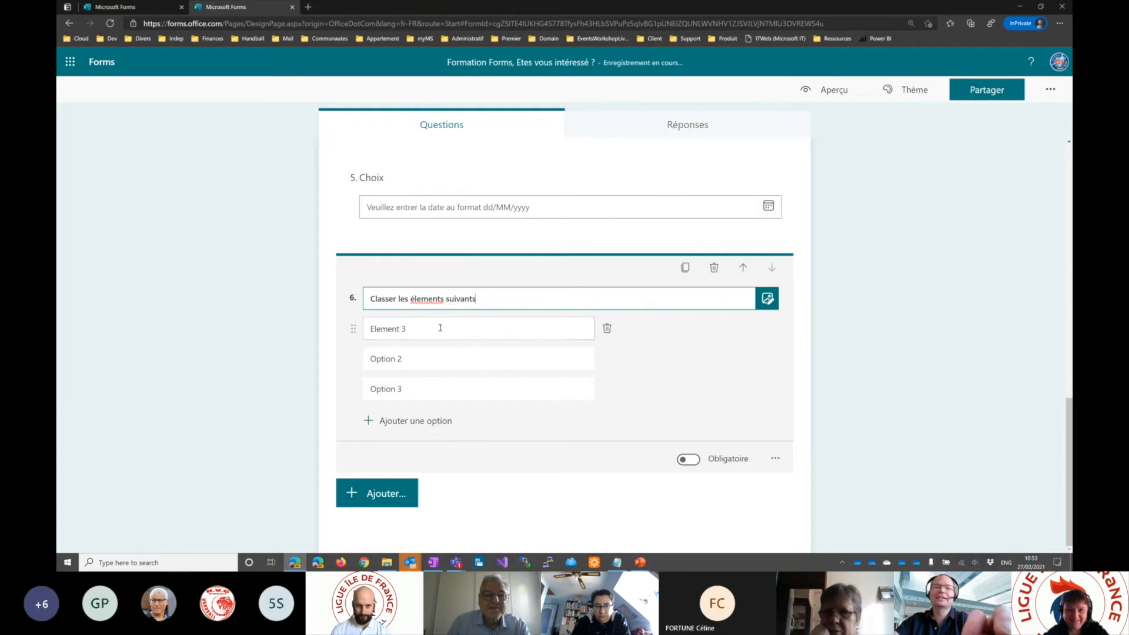
- Rename the second ranking option "Element 4" and the third "Element 1"
{"action": "left_click", "coordinate": [440, 328]}
{"action": "left_click", "coordinate": [440, 350]}
{"action": "type", "text": "E"}
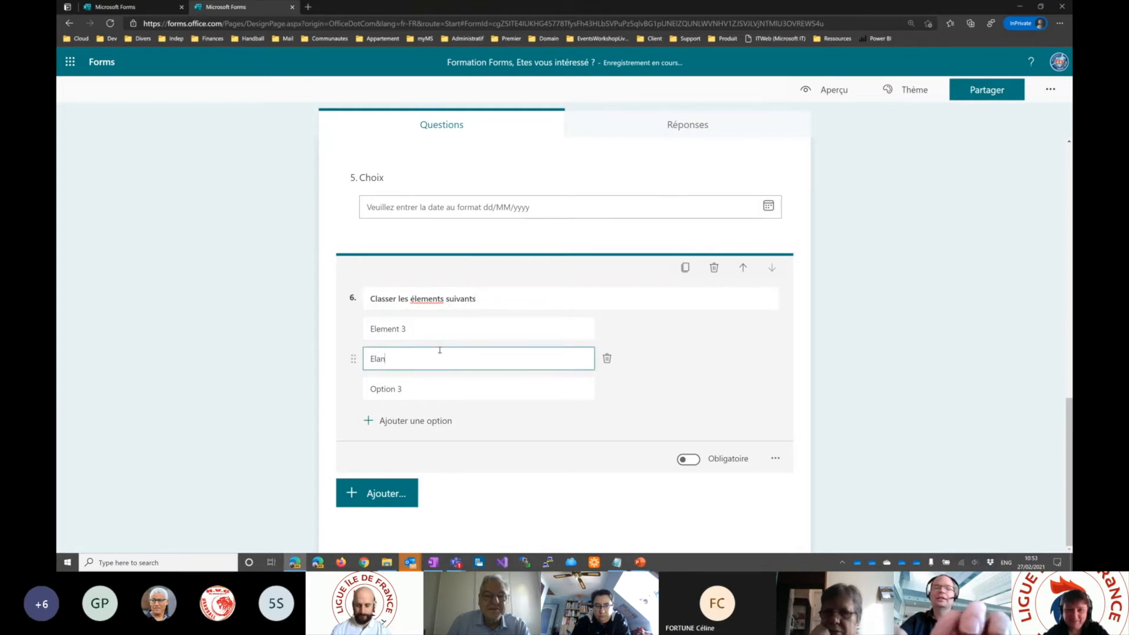
{"action": "type", "text": "lement 4"}
{"action": "left_click", "coordinate": [422, 382]}
{"action": "type", "text": "Element 1"}
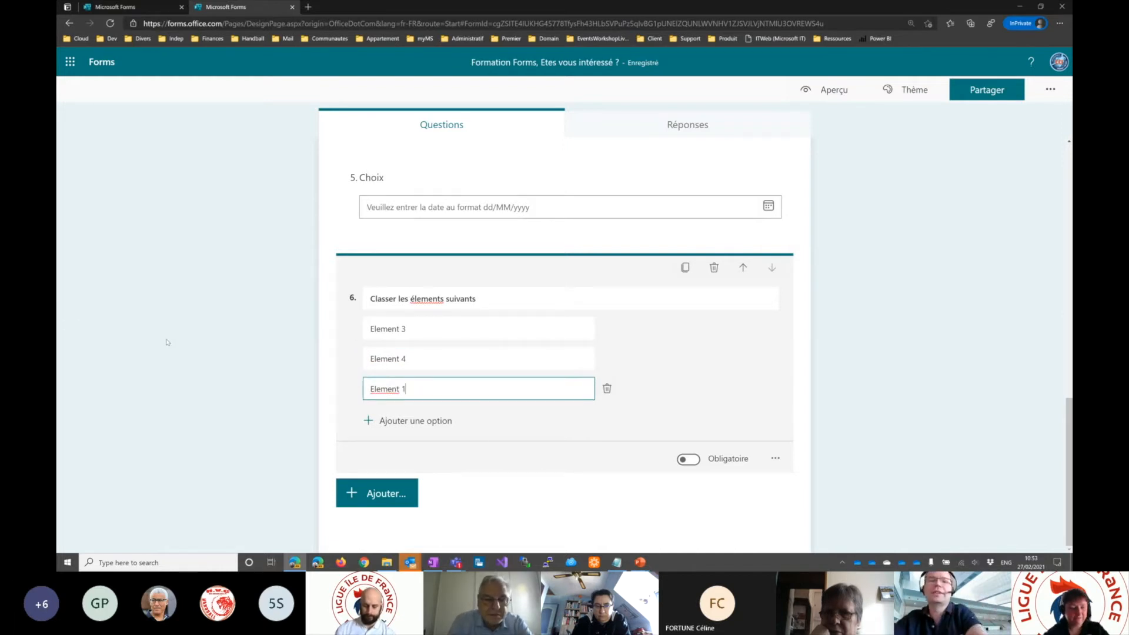
{"action": "left_click", "coordinate": [195, 348]}
- Preview the form, answer Oui to the mandatory Question 1 and advance to the Choix de la date section
{"action": "left_click", "coordinate": [827, 89]}
{"action": "scroll", "coordinate": [732, 361], "scroll_direction": "down", "scroll_amount": 3}
{"action": "scroll", "coordinate": [732, 362], "scroll_direction": "down", "scroll_amount": 2}
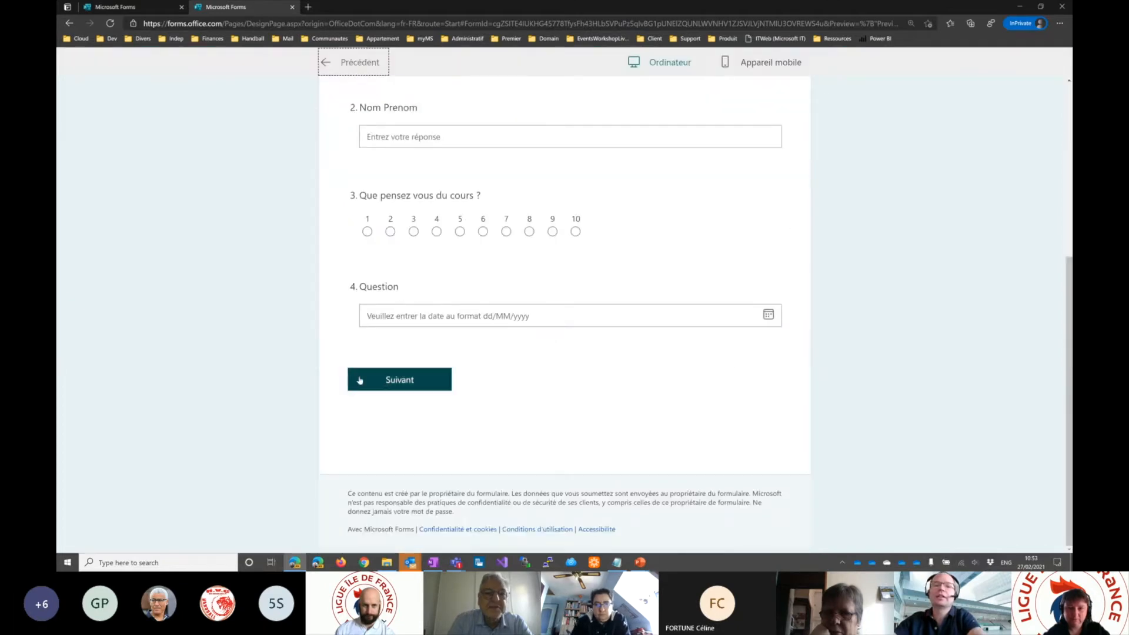
{"action": "left_click", "coordinate": [387, 382]}
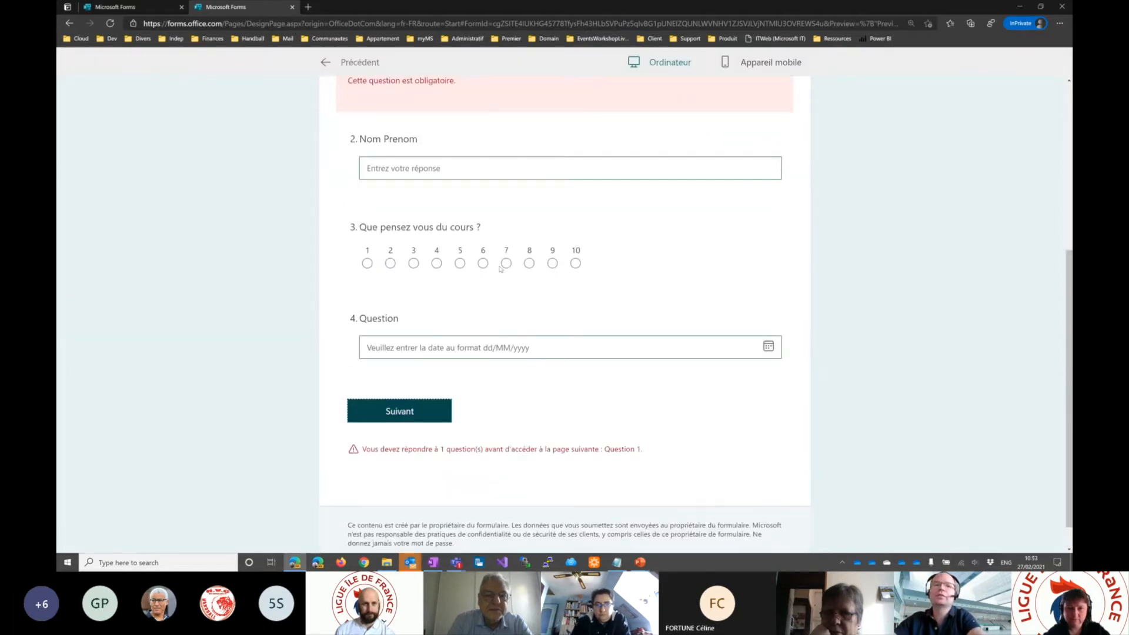
{"action": "scroll", "coordinate": [500, 269], "scroll_direction": "up", "scroll_amount": 4}
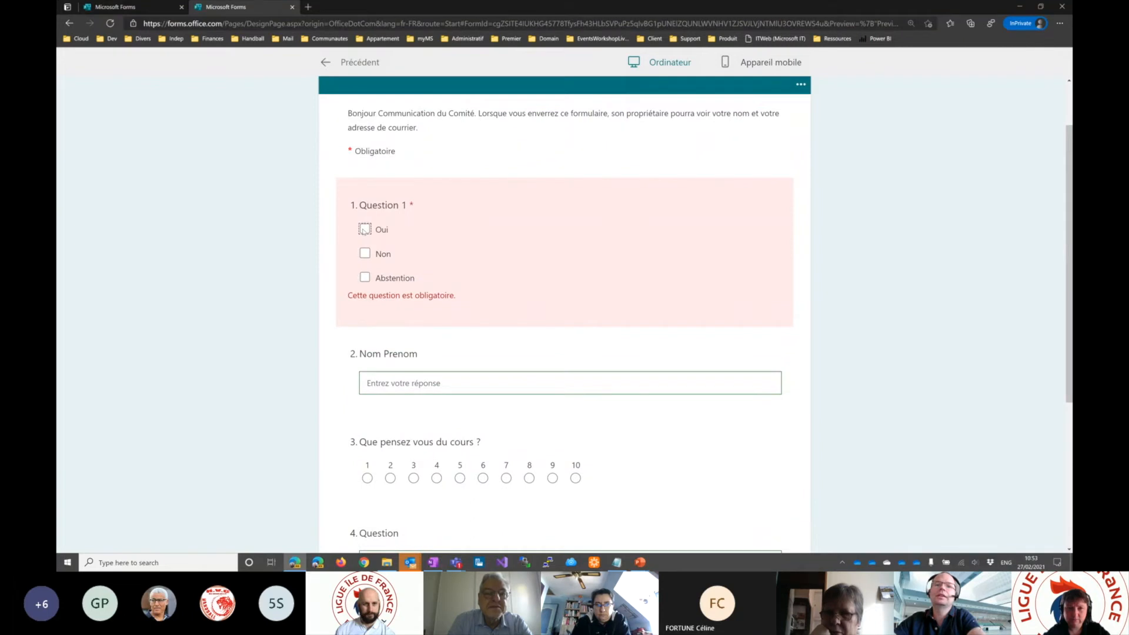
{"action": "left_click", "coordinate": [365, 229]}
{"action": "scroll", "coordinate": [405, 476], "scroll_direction": "down", "scroll_amount": 3}
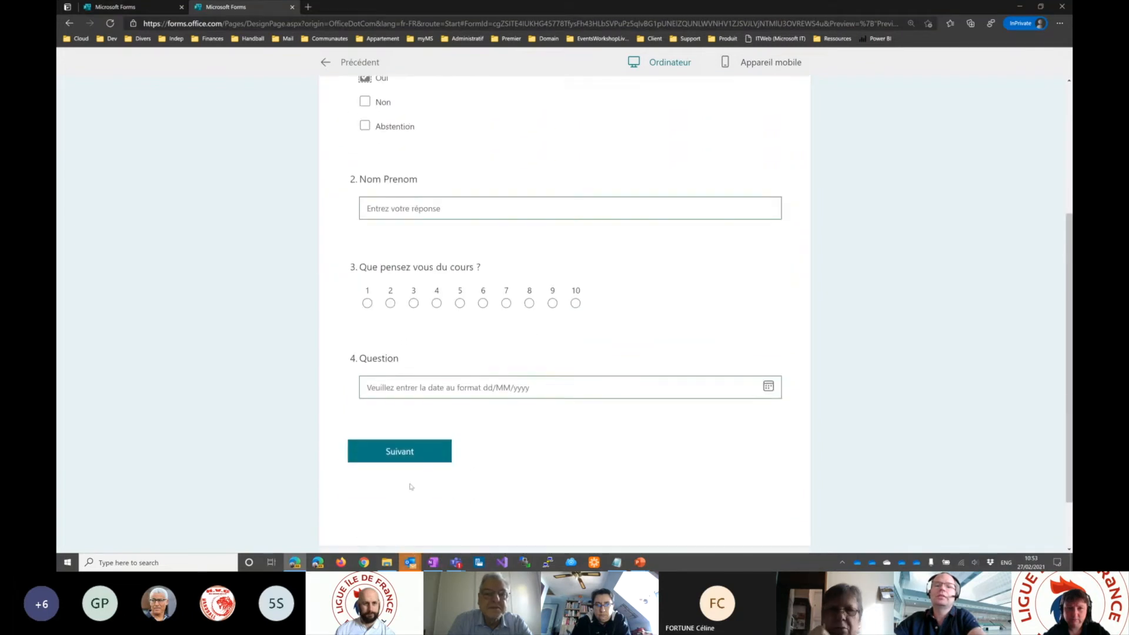
{"action": "left_click", "coordinate": [401, 454]}
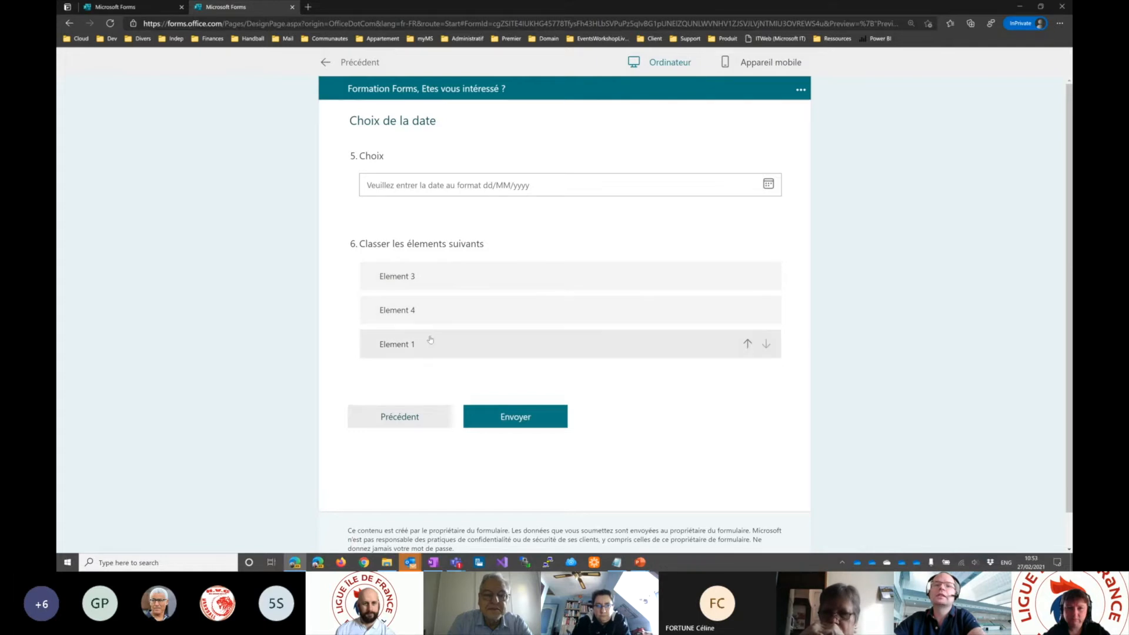
- Test the ranking question by moving Element 1 up to first place, and return to the form editor
{"action": "left_click", "coordinate": [748, 343]}
{"action": "left_click", "coordinate": [748, 310]}
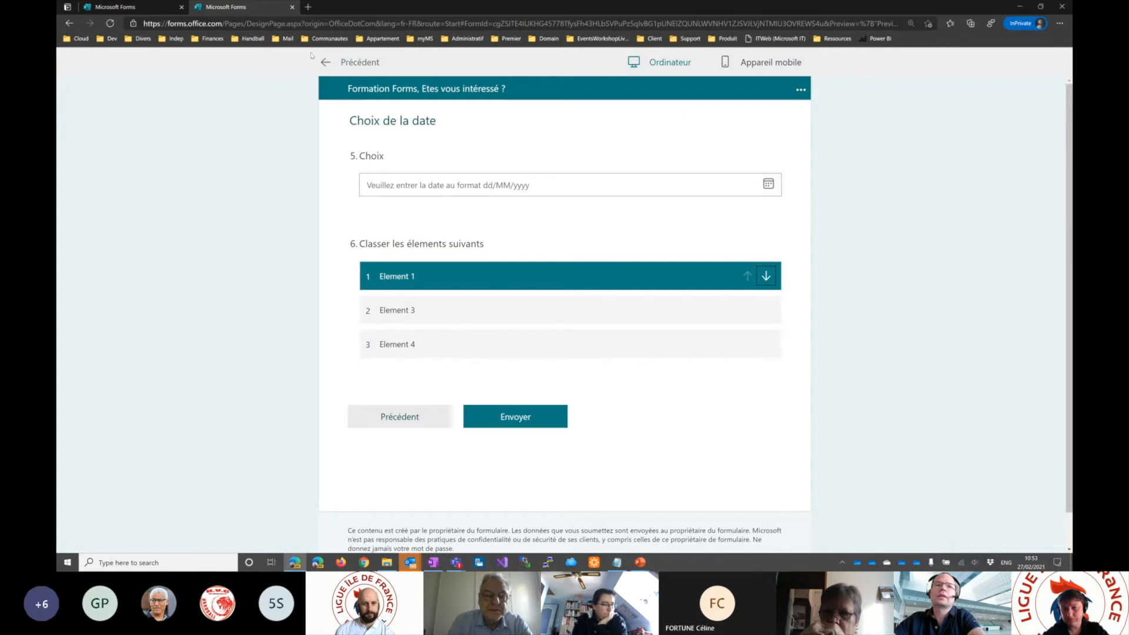
{"action": "left_click", "coordinate": [326, 62]}
- Add three more options, Option 4 to Option 6, to the ranking question "Classer les élements suivants"
{"action": "scroll", "coordinate": [585, 376], "scroll_direction": "down", "scroll_amount": 3}
{"action": "left_click", "coordinate": [732, 356]}
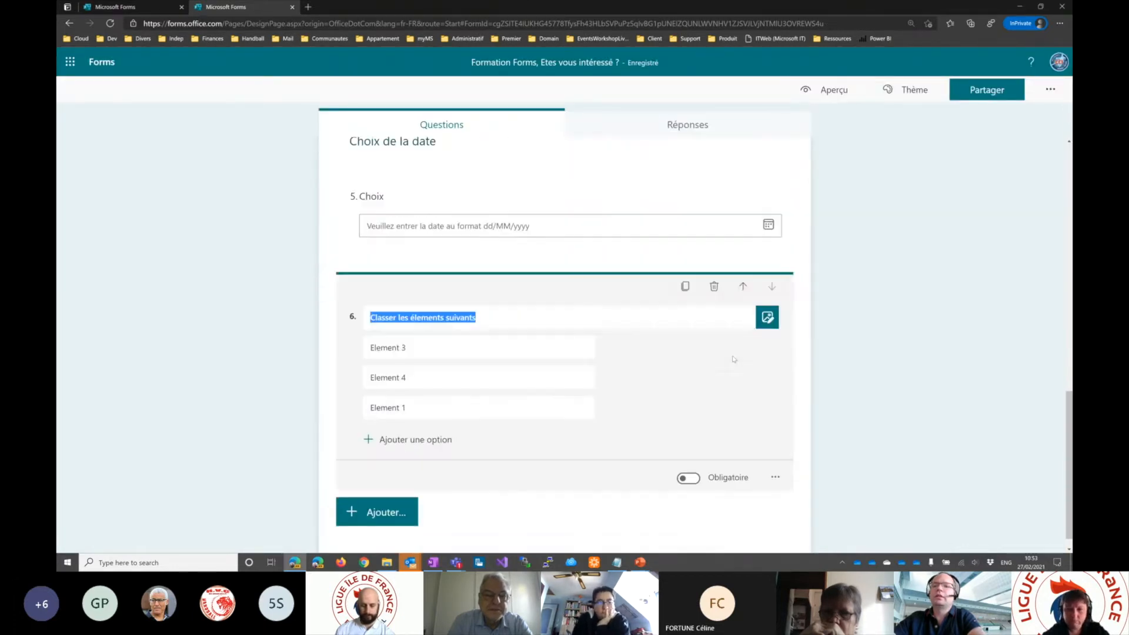
{"action": "left_click", "coordinate": [775, 477]}
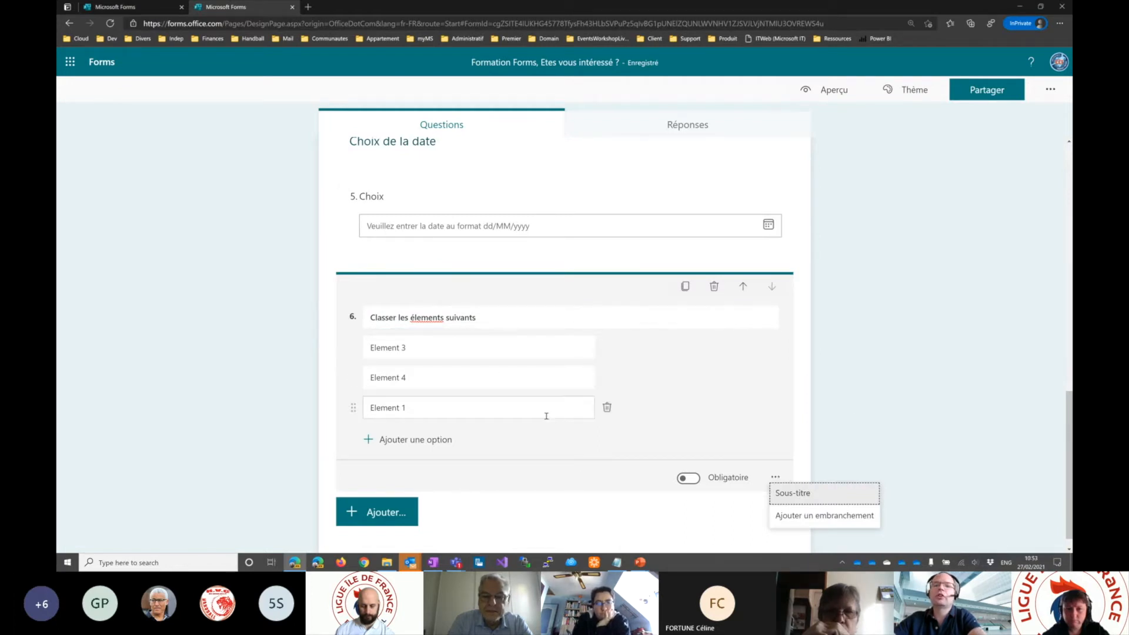
{"action": "left_click", "coordinate": [412, 441]}
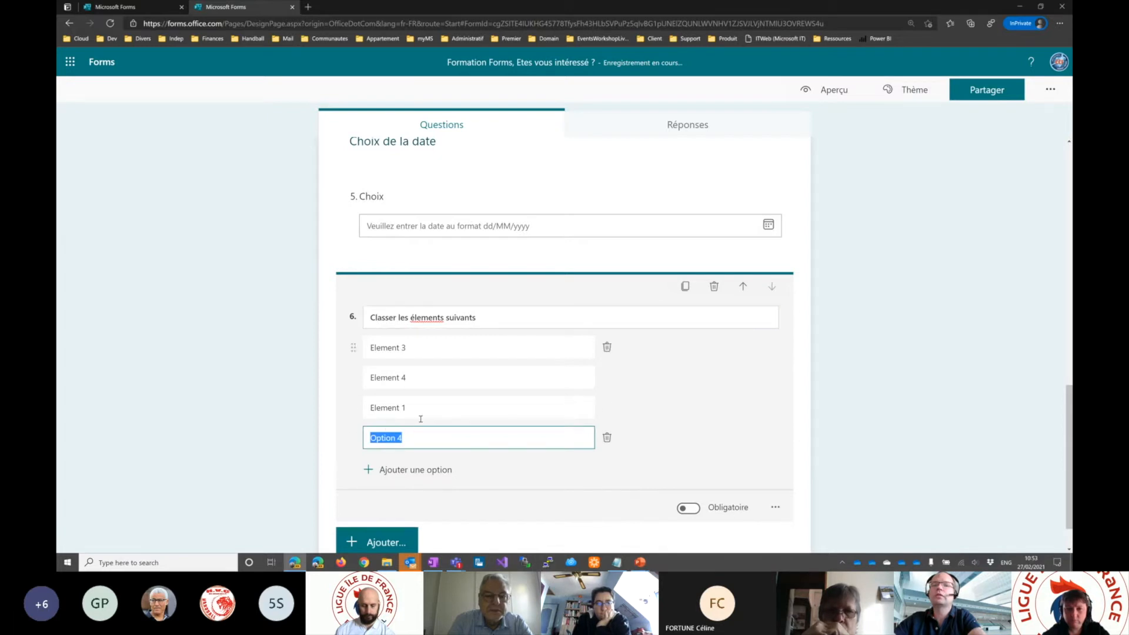
{"action": "left_click", "coordinate": [422, 471]}
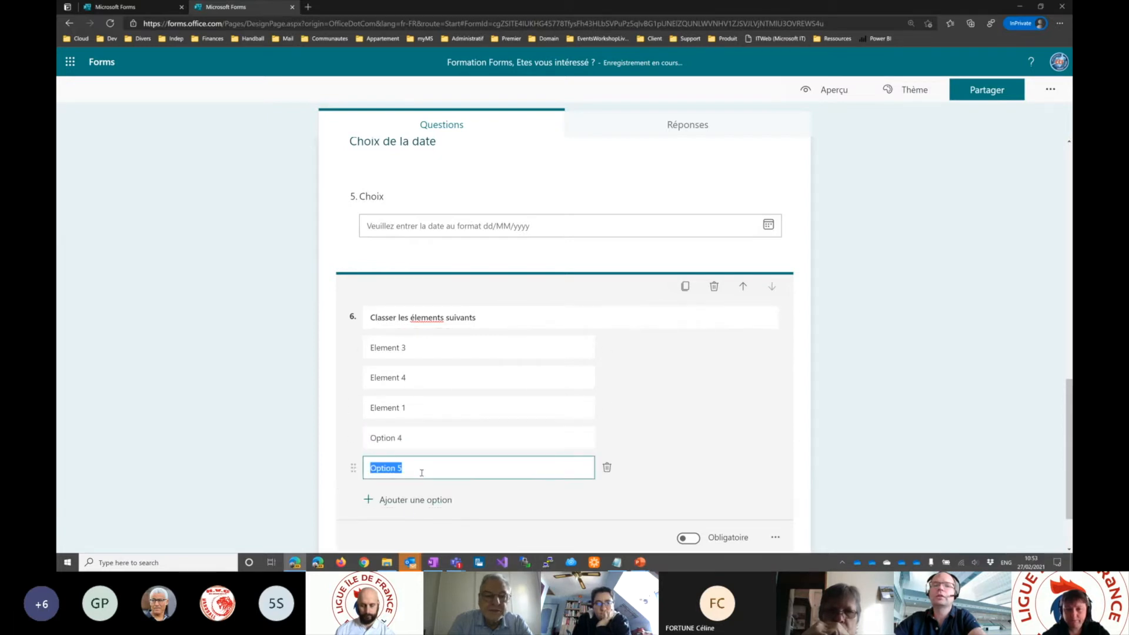
{"action": "left_click", "coordinate": [410, 501]}
{"action": "scroll", "coordinate": [632, 410], "scroll_direction": "up", "scroll_amount": 2}
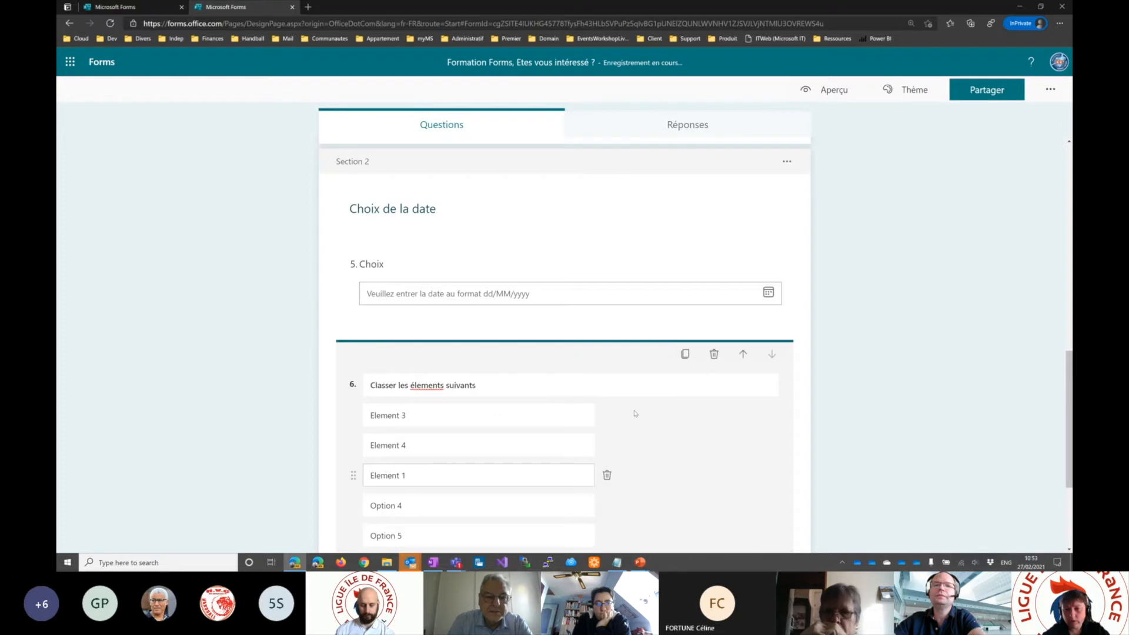
{"action": "scroll", "coordinate": [599, 422], "scroll_direction": "down", "scroll_amount": 3}
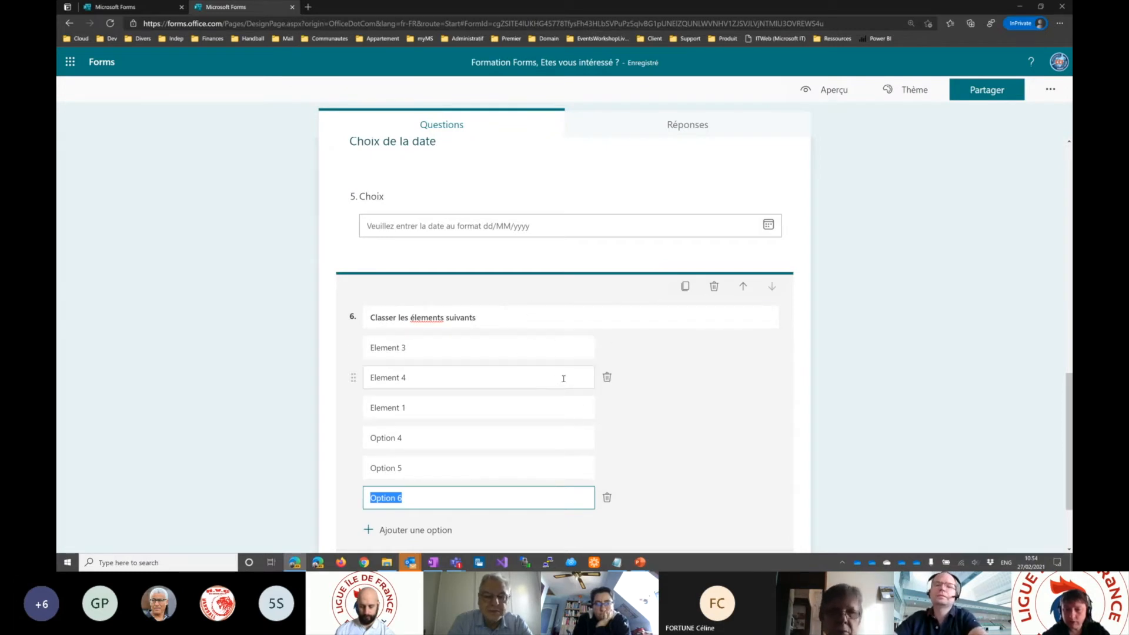
- Make Question 1 in Section 1 no longer mandatory
{"action": "scroll", "coordinate": [692, 413], "scroll_direction": "up", "scroll_amount": 2}
{"action": "scroll", "coordinate": [692, 413], "scroll_direction": "up", "scroll_amount": 3}
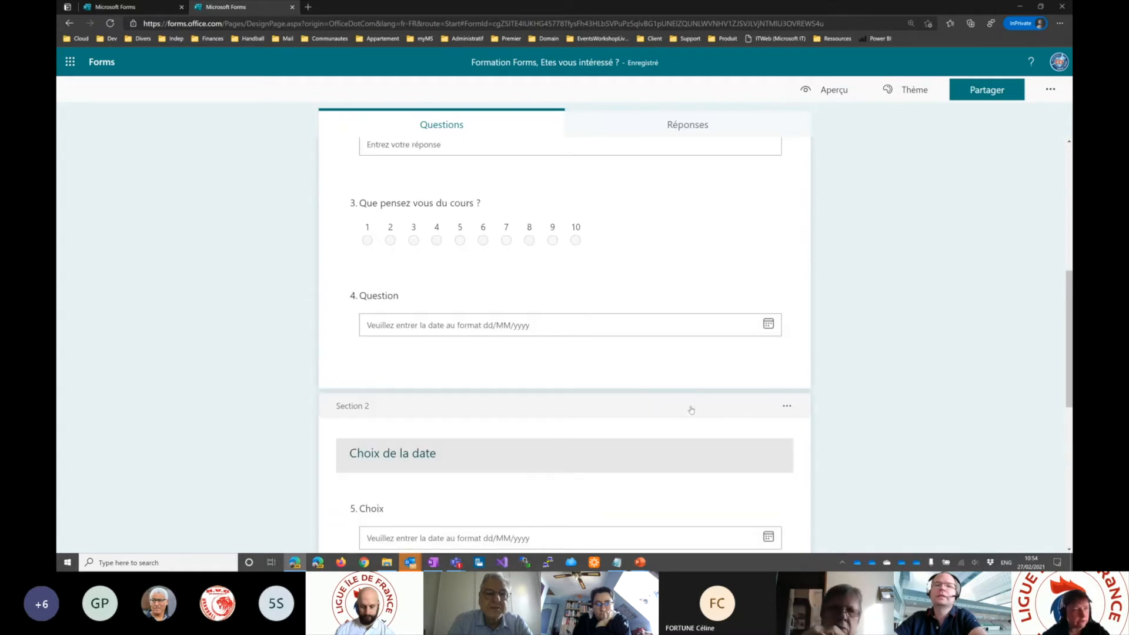
{"action": "scroll", "coordinate": [692, 410], "scroll_direction": "up", "scroll_amount": 6}
{"action": "scroll", "coordinate": [661, 391], "scroll_direction": "down", "scroll_amount": 2}
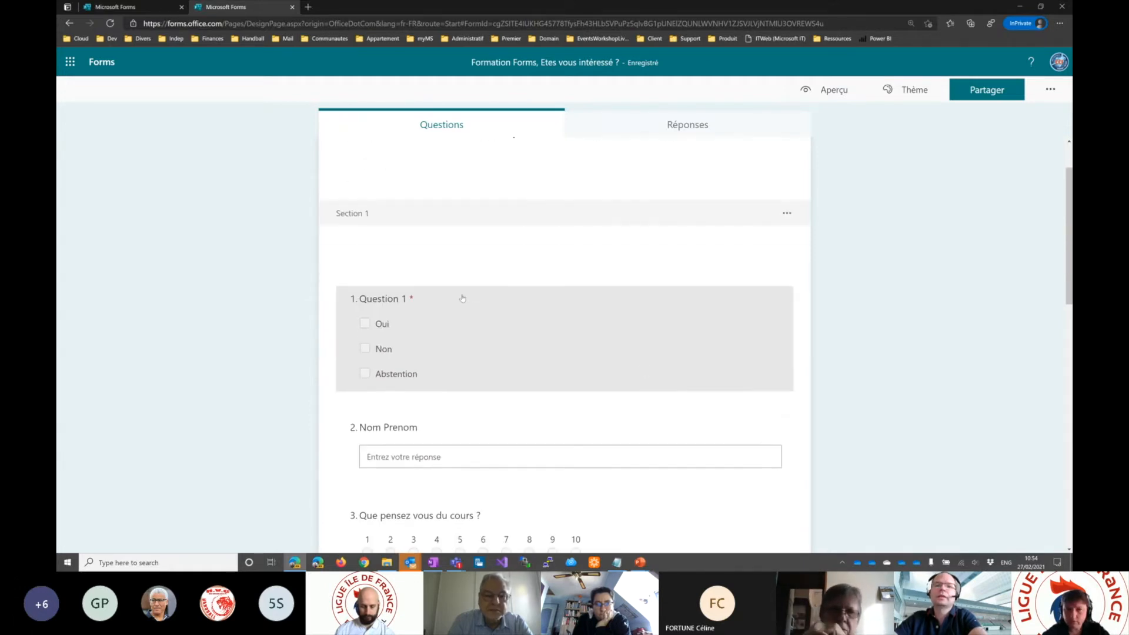
{"action": "left_click", "coordinate": [463, 299]}
{"action": "left_click", "coordinate": [695, 480]}
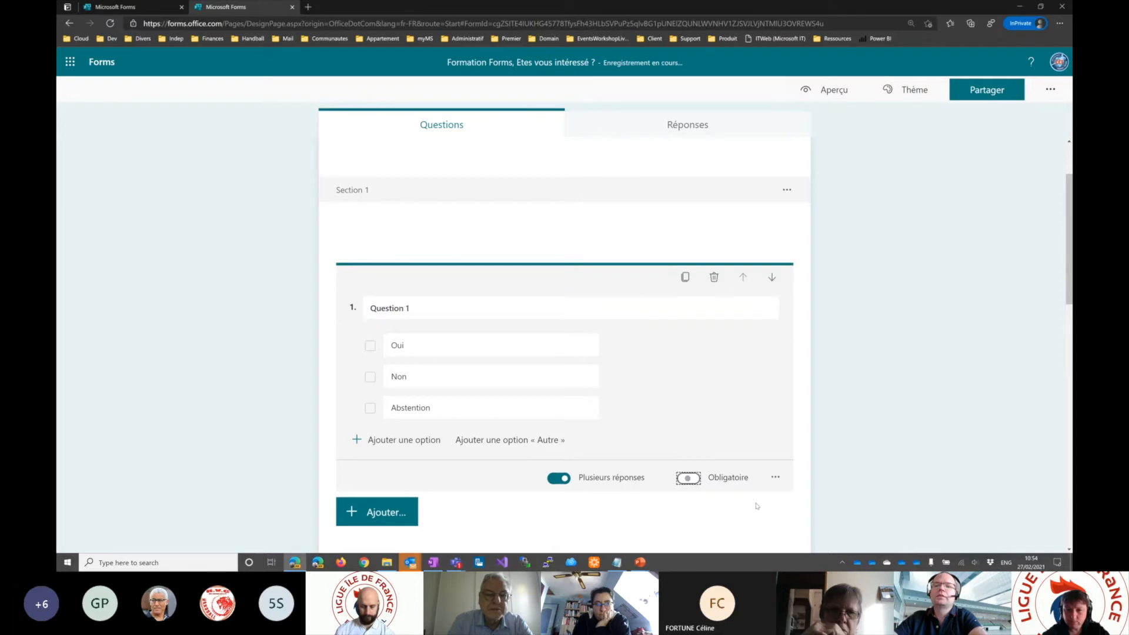
- Add a Likert question below the ranking question, titled "Que pensez vous des thématiques suivantes"
{"action": "scroll", "coordinate": [697, 488], "scroll_direction": "down", "scroll_amount": 8}
{"action": "scroll", "coordinate": [471, 414], "scroll_direction": "down", "scroll_amount": 3}
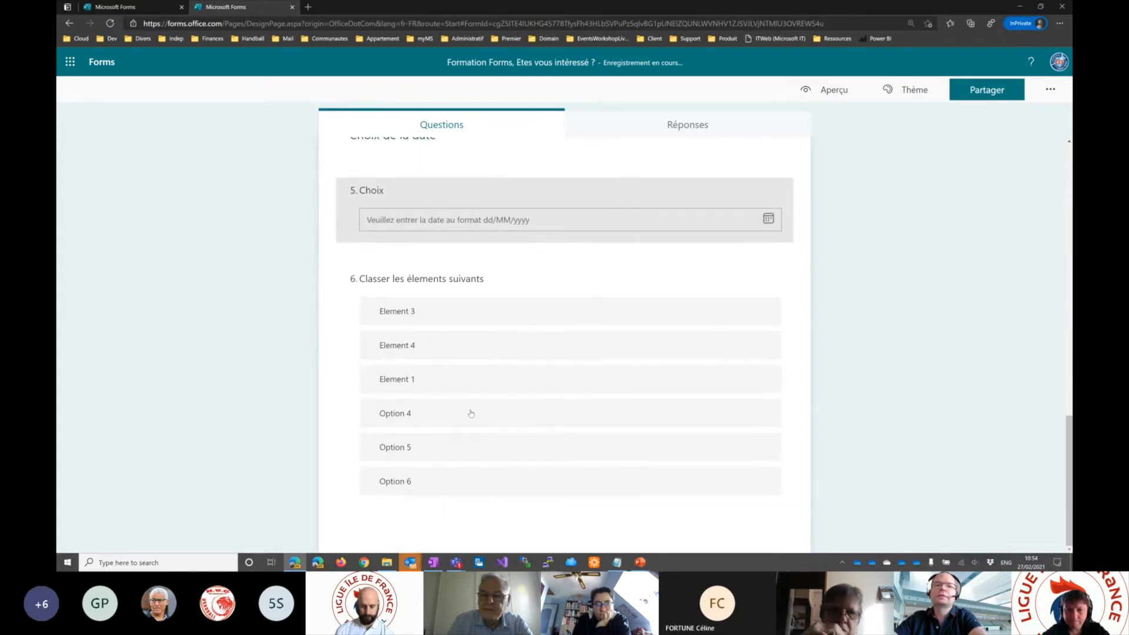
{"action": "left_click", "coordinate": [449, 474]}
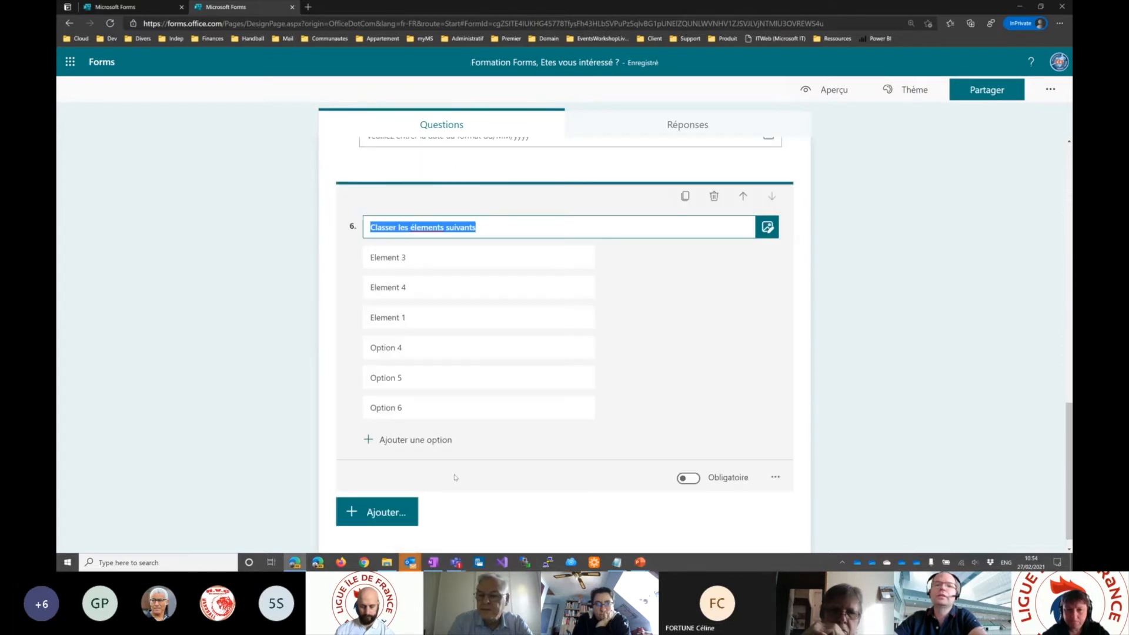
{"action": "left_click", "coordinate": [388, 493]}
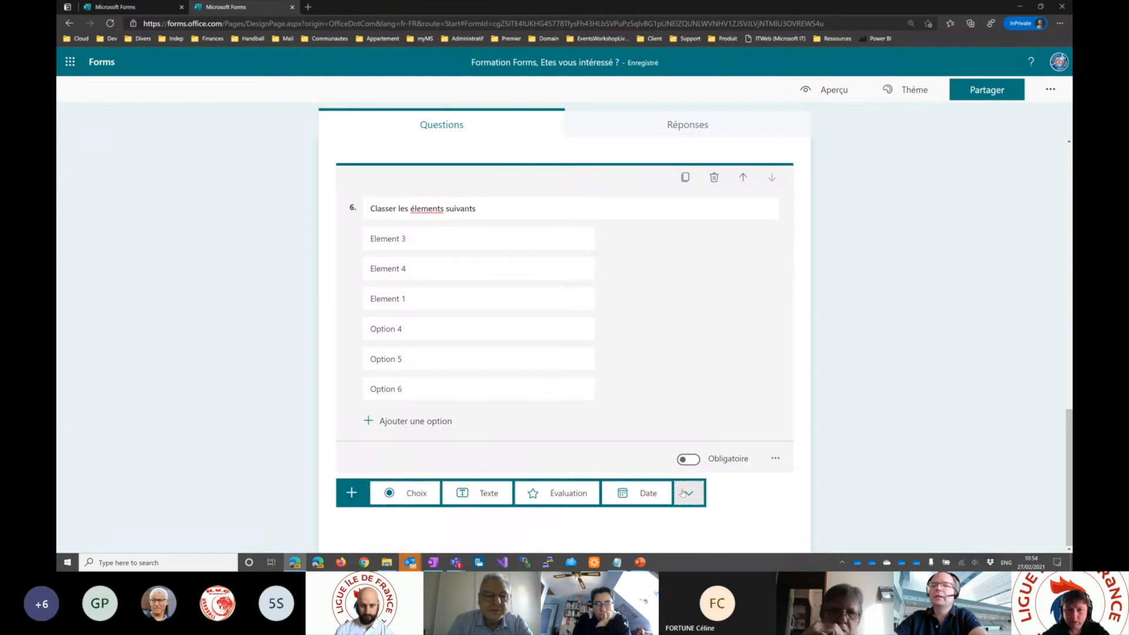
{"action": "left_click", "coordinate": [687, 493]}
{"action": "mouse_move", "coordinate": [739, 464]}
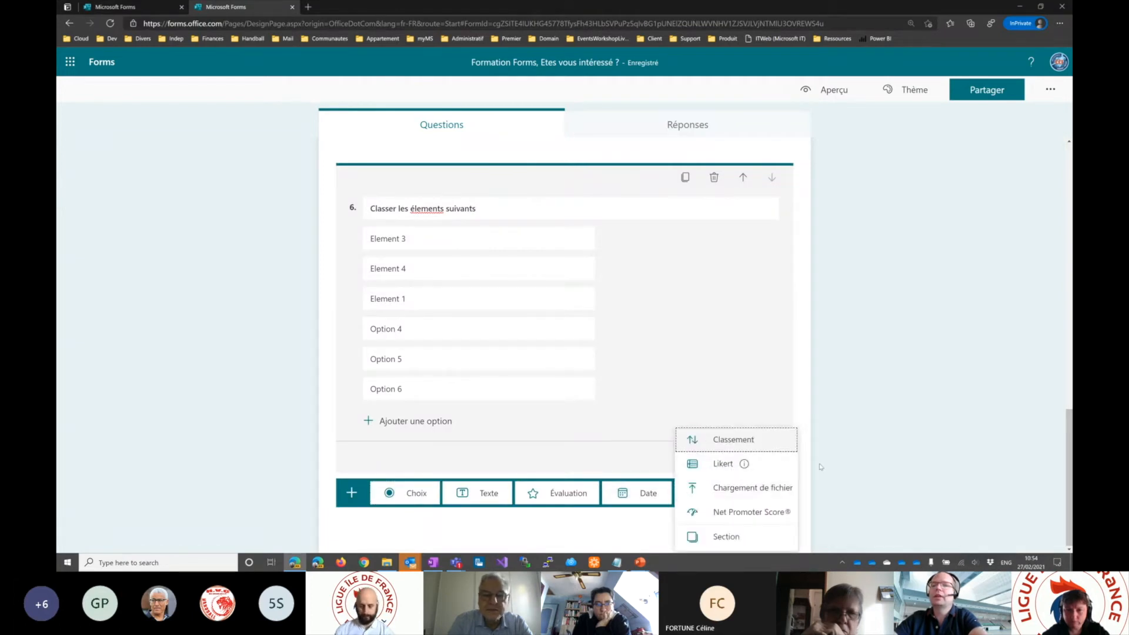
{"action": "left_click", "coordinate": [724, 465]}
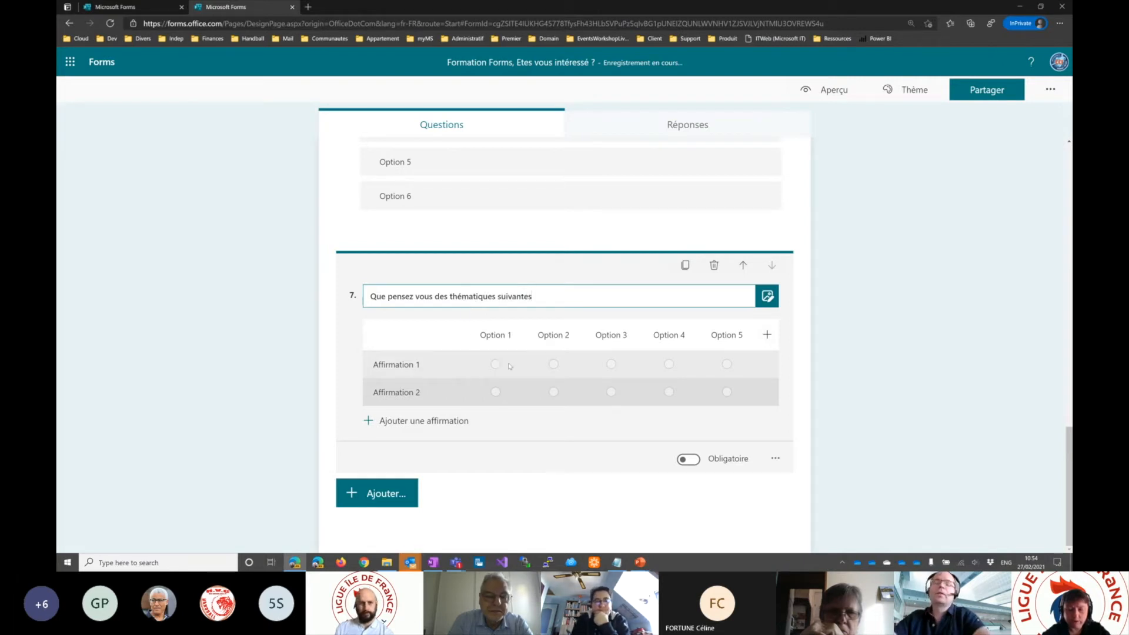
- Name the Likert question's first two statements "Teams" and "Office 365"
{"action": "left_click", "coordinate": [427, 362]}
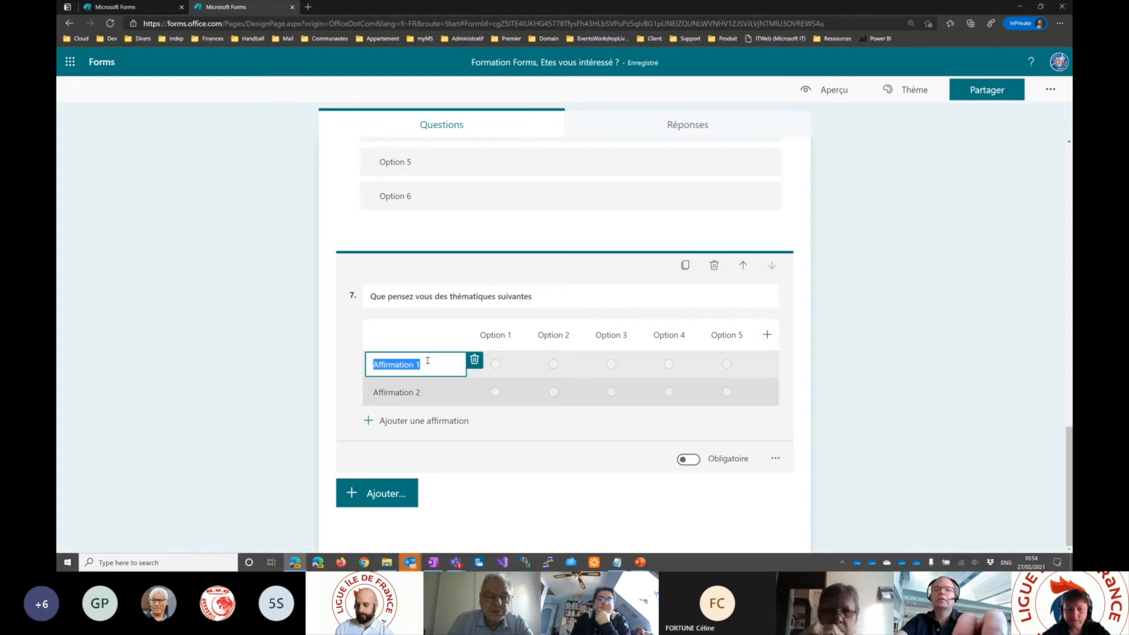
{"action": "type", "text": "Teams"}
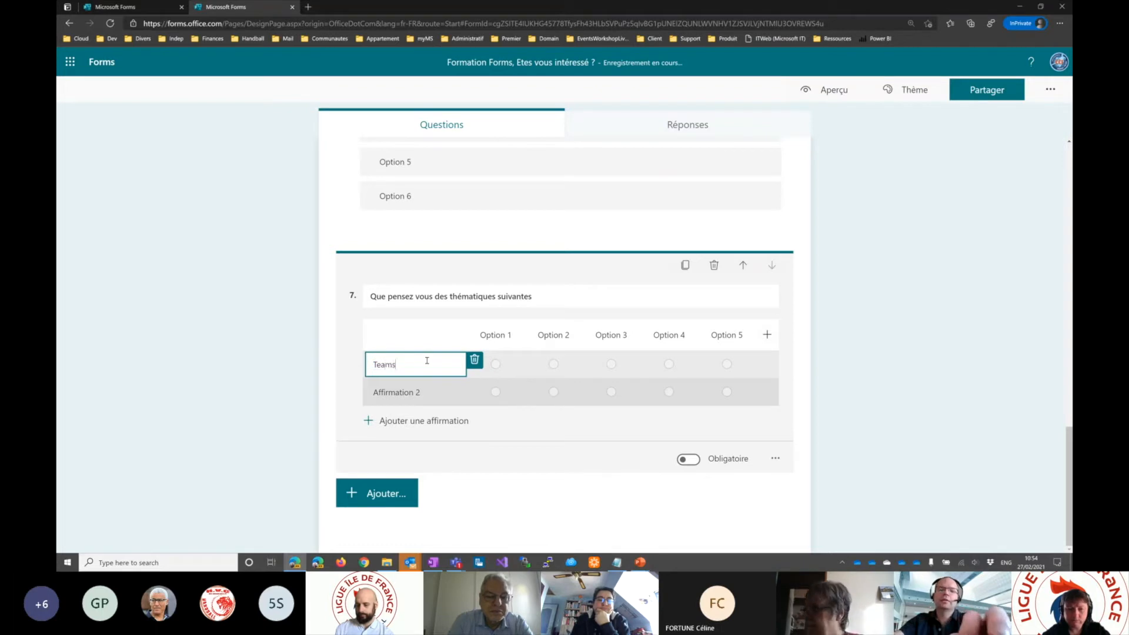
{"action": "left_click", "coordinate": [456, 395]}
{"action": "type", "text": "Offce 365"}
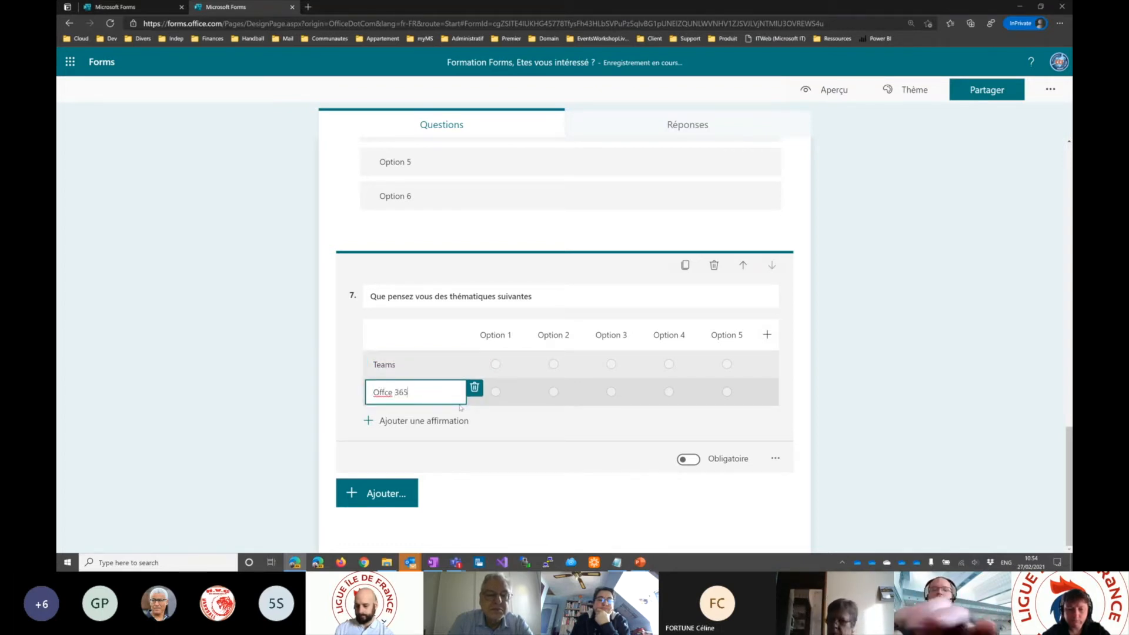
{"action": "left_click", "coordinate": [389, 393]}
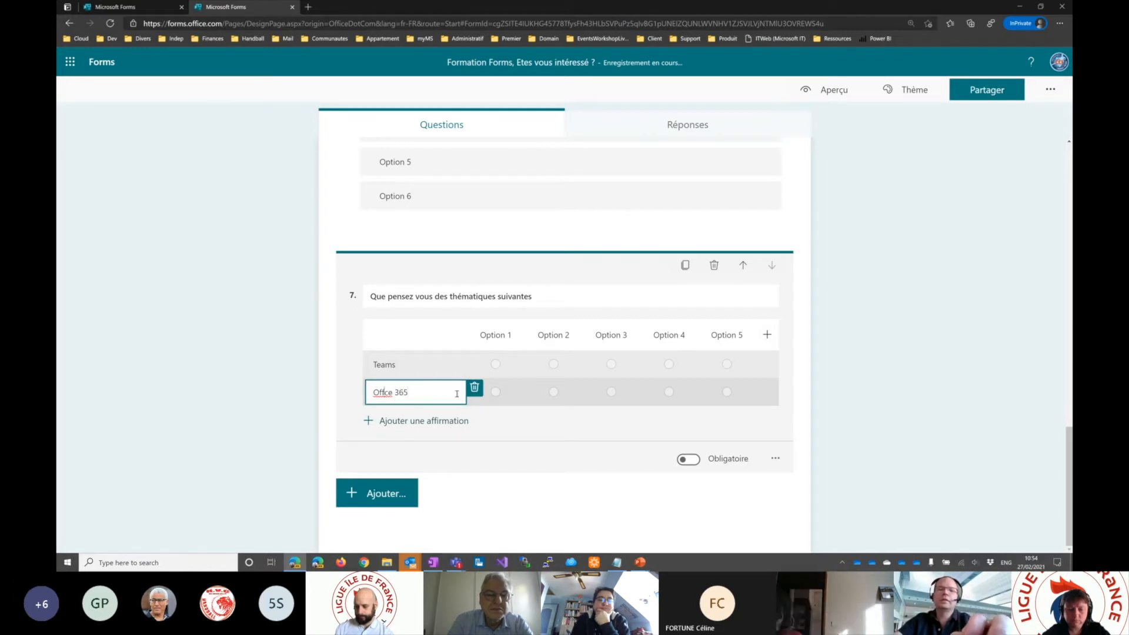
{"action": "type", "text": "i"}
- Add two further statements to the Likert question, named "Forms" and "OneDrive"
{"action": "left_click", "coordinate": [424, 421]}
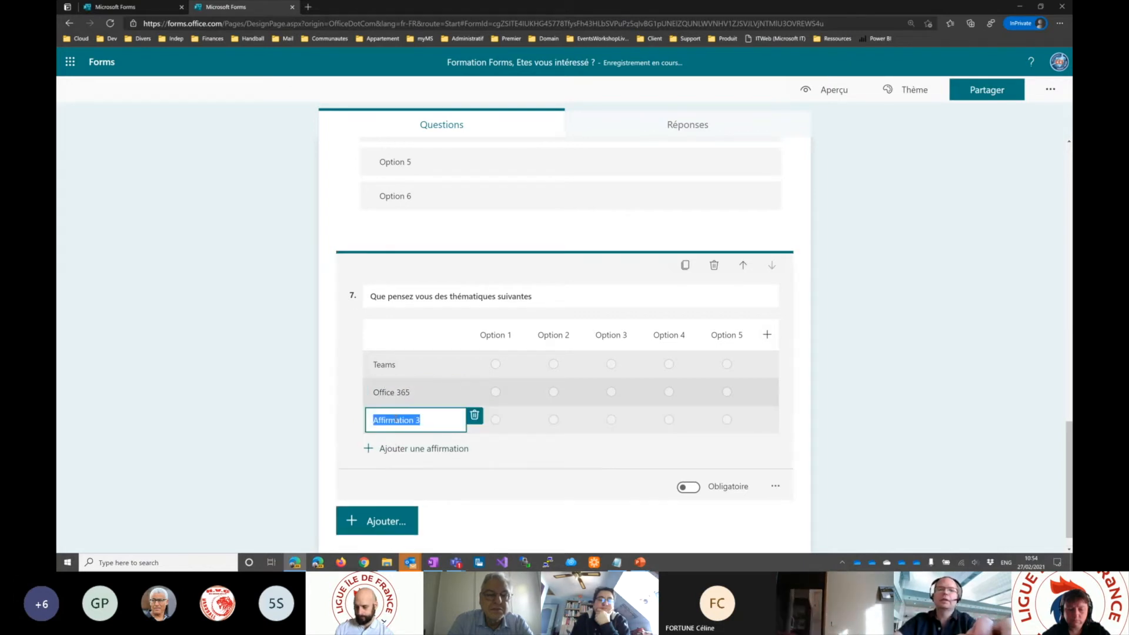
{"action": "type", "text": "Forms"}
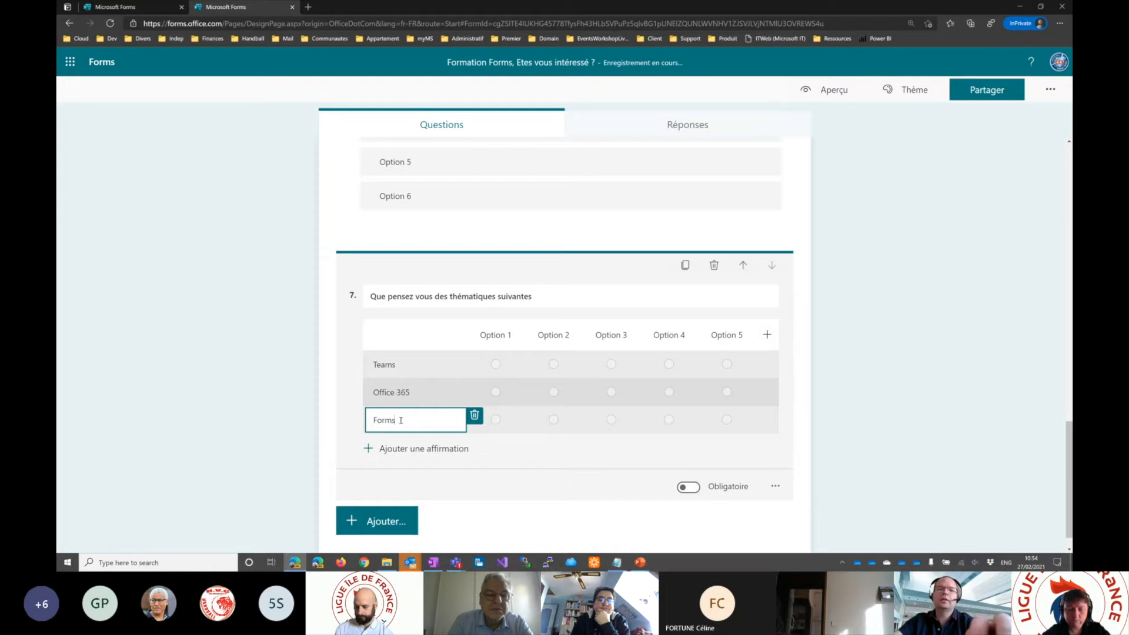
{"action": "left_click", "coordinate": [406, 448]}
{"action": "type", "text": "OneDrive"}
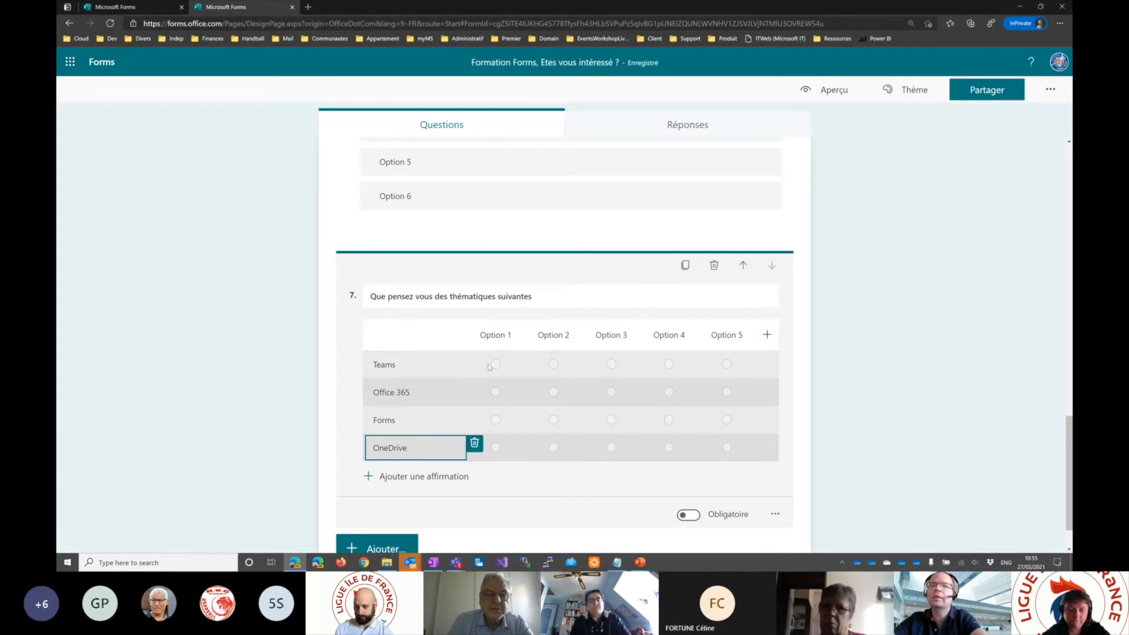
- Name the Likert question's first two options "J'aime pas" and "J'aime", and add a sixth option column
{"action": "left_click", "coordinate": [497, 335]}
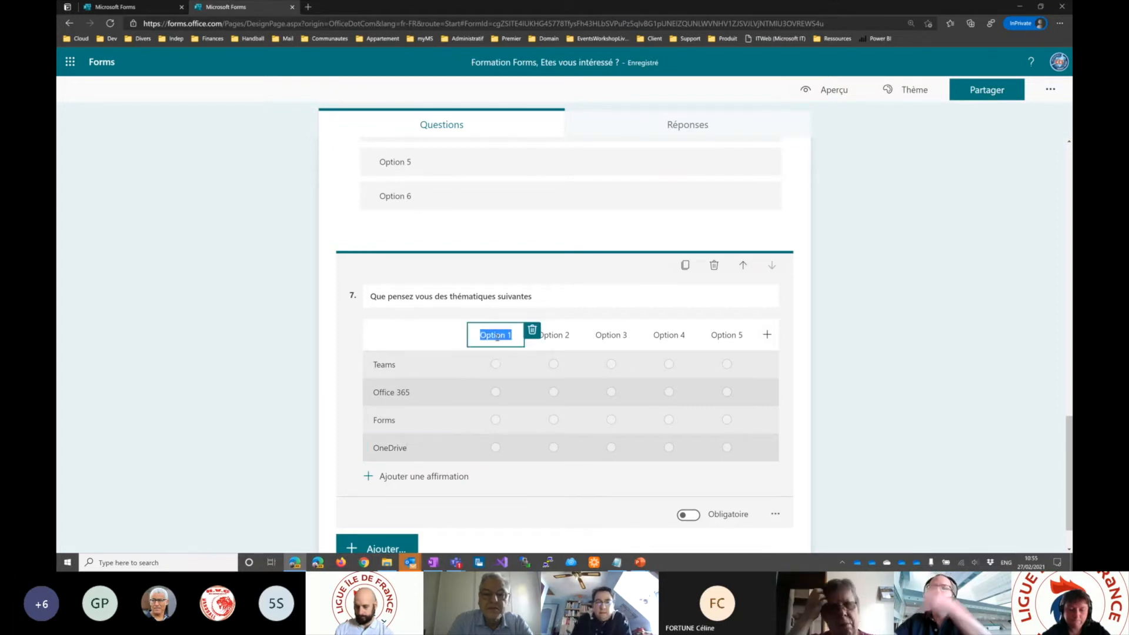
{"action": "type", "text": "J'ame pas"}
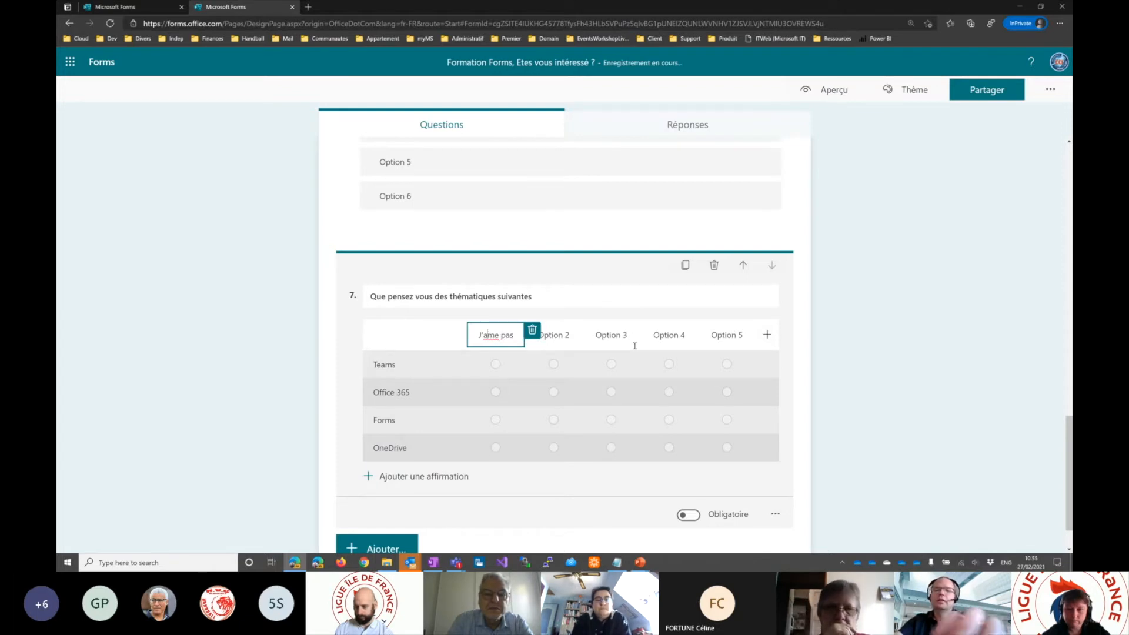
{"action": "left_click", "coordinate": [488, 336]}
{"action": "type", "text": "i"}
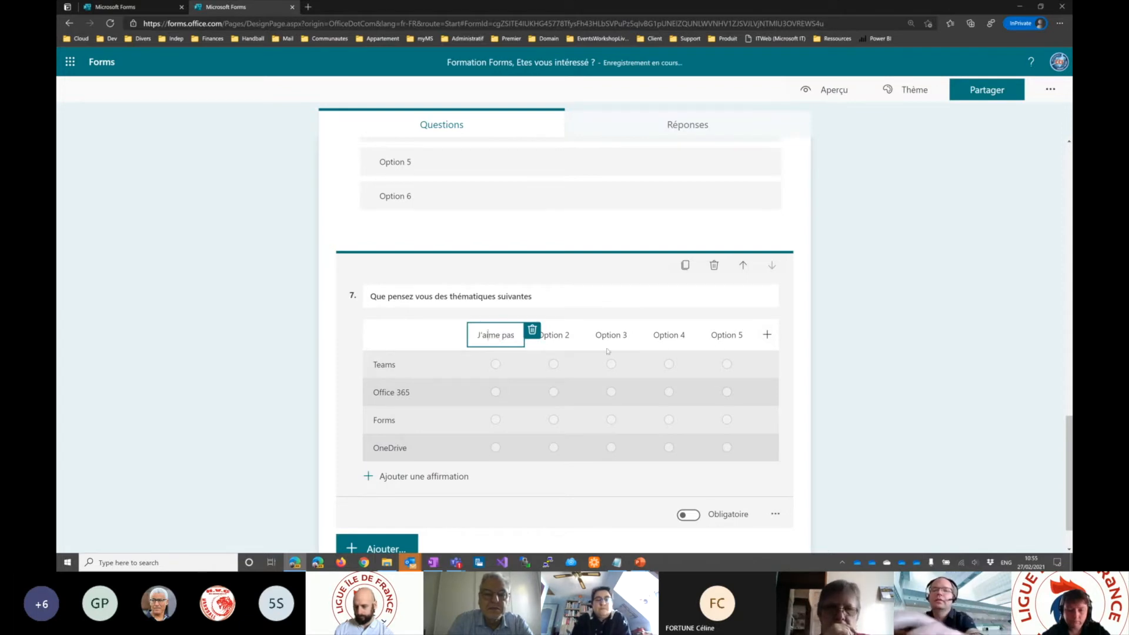
{"action": "left_click", "coordinate": [556, 335]}
{"action": "type", "text": "J'aime"}
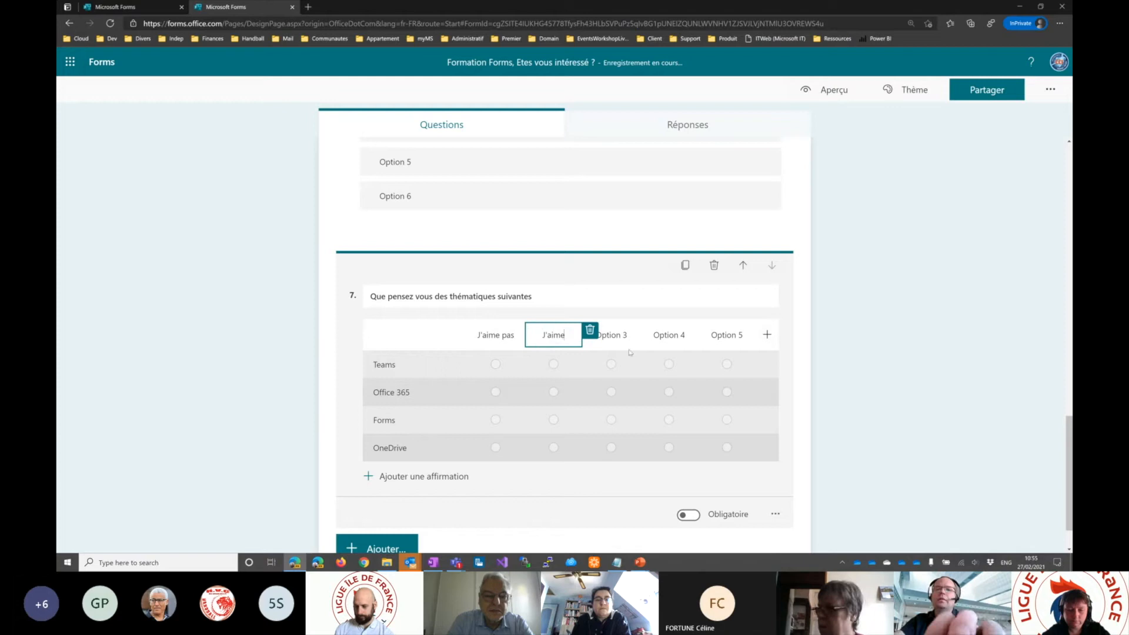
{"action": "key", "text": "Tab"}
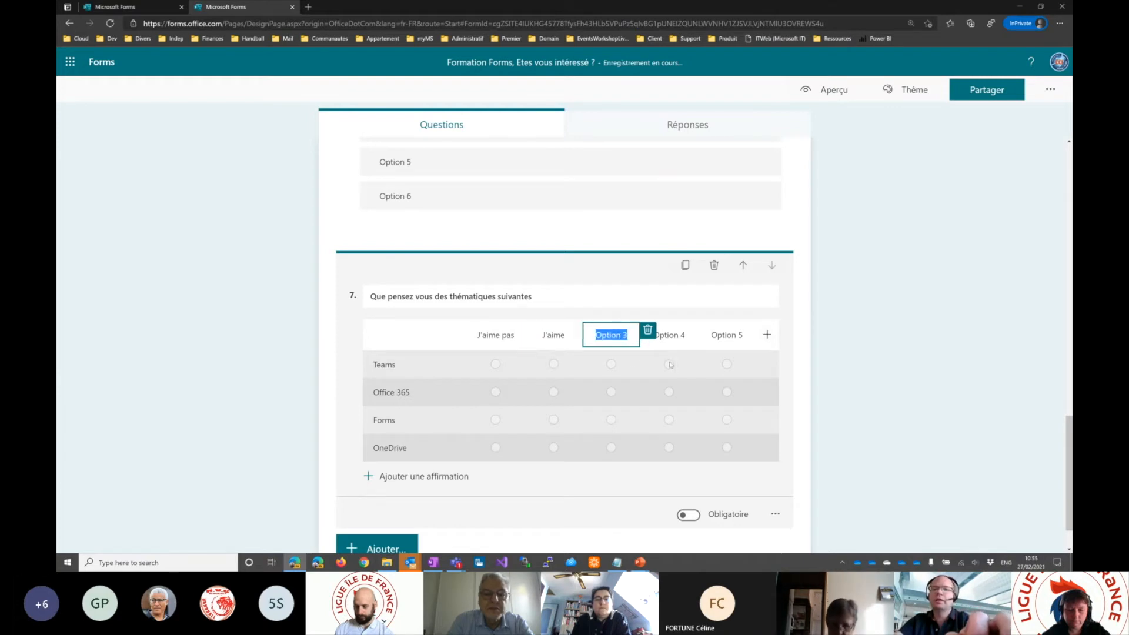
{"action": "left_click", "coordinate": [768, 335]}
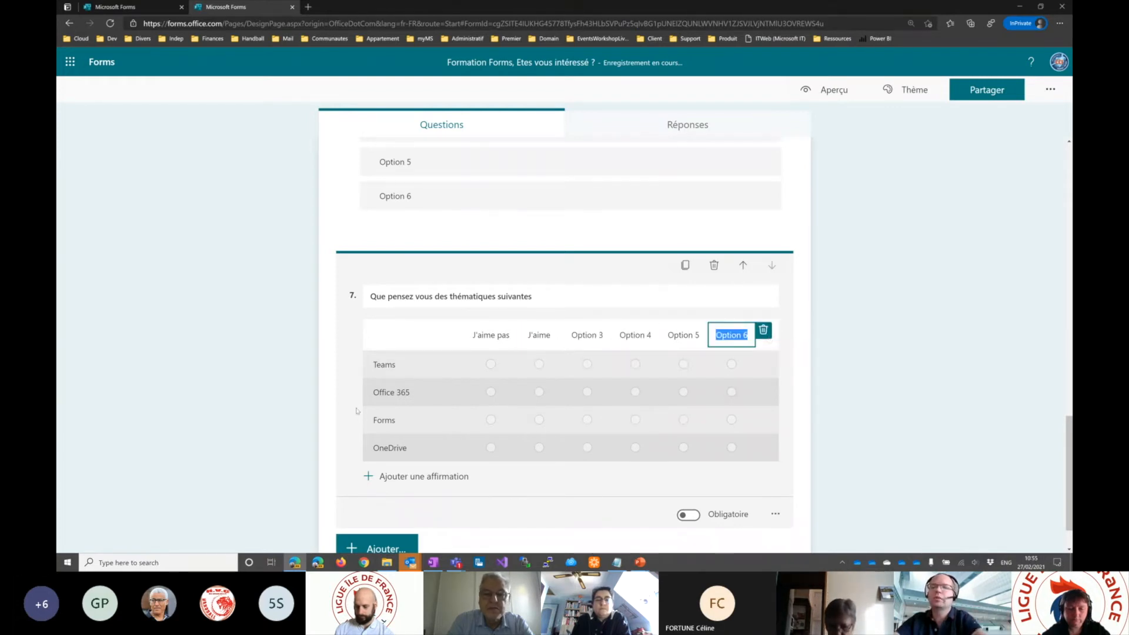
- Preview the second section and test the Likert grid: Teams J'aime, Office 365 J'aime pas, Forms Option 3, OneDrive Option 4
{"action": "left_click", "coordinate": [831, 91]}
{"action": "scroll", "coordinate": [668, 322], "scroll_direction": "down", "scroll_amount": 5}
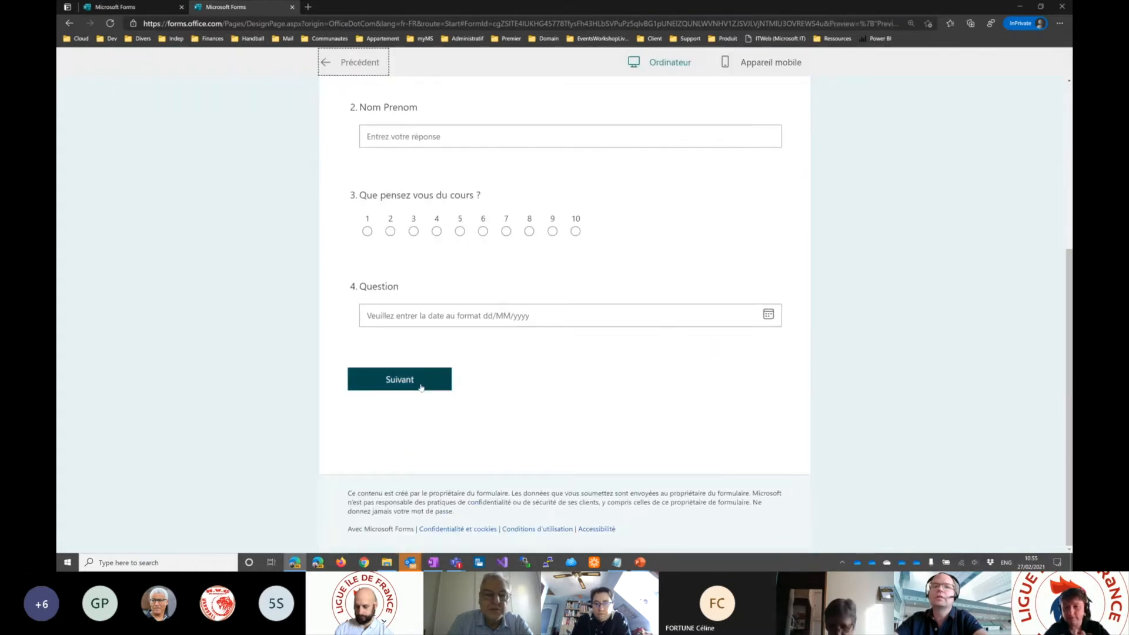
{"action": "left_click", "coordinate": [421, 387]}
{"action": "scroll", "coordinate": [458, 362], "scroll_direction": "down", "scroll_amount": 2}
{"action": "scroll", "coordinate": [458, 362], "scroll_direction": "down", "scroll_amount": 3}
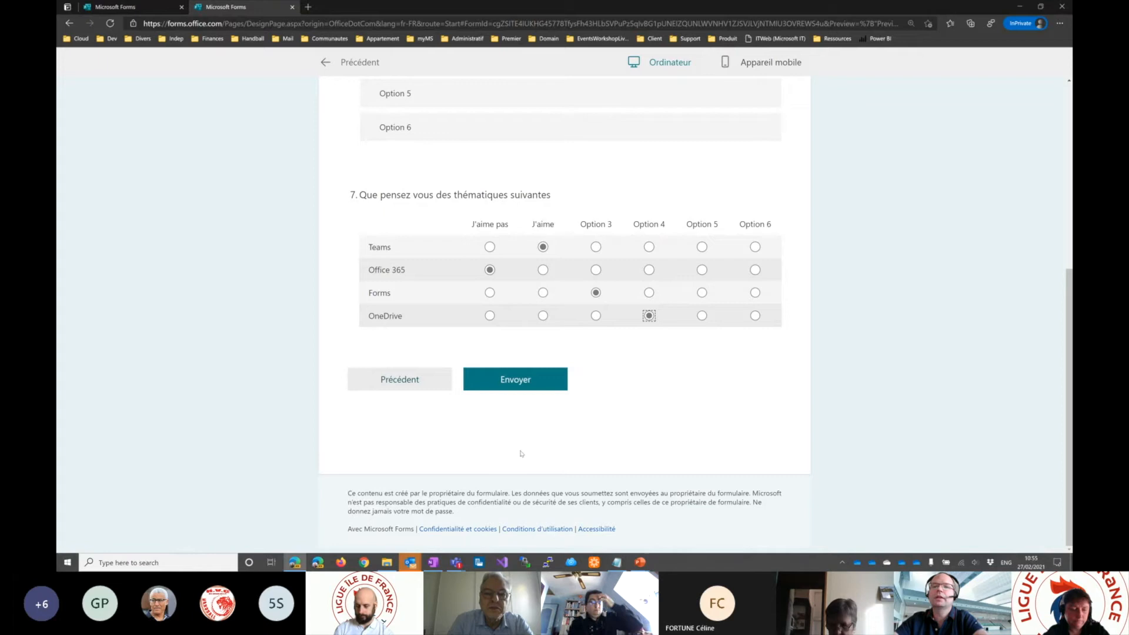
- Leave the preview, add a file upload question after the Likert question and accept the SharePoint folder notice
{"action": "left_click", "coordinate": [324, 63]}
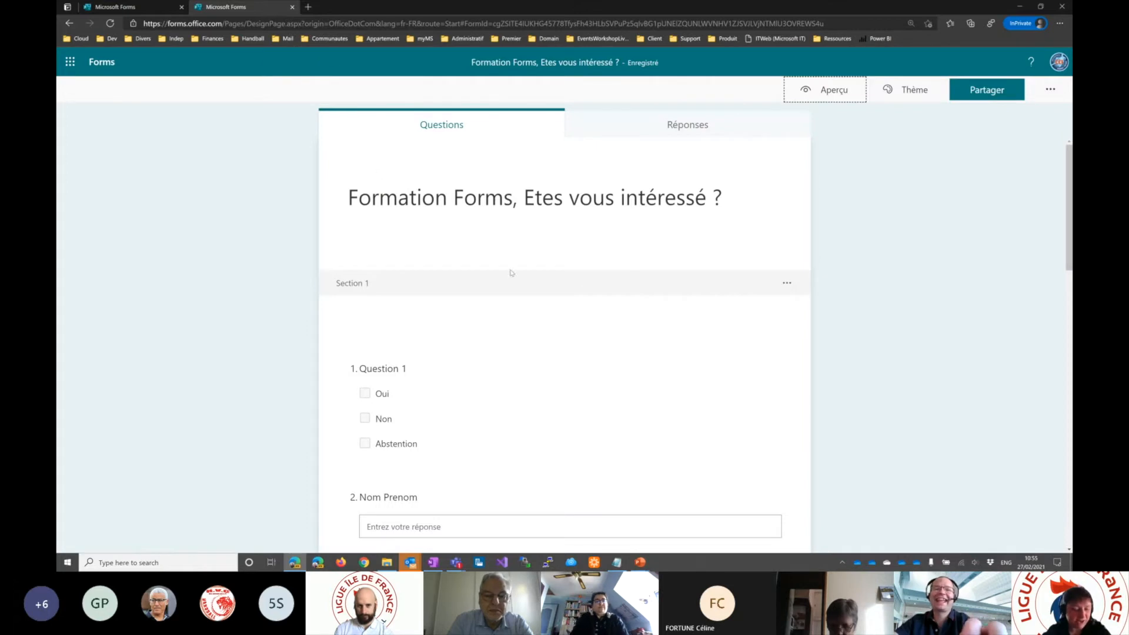
{"action": "scroll", "coordinate": [588, 321], "scroll_direction": "down", "scroll_amount": 3}
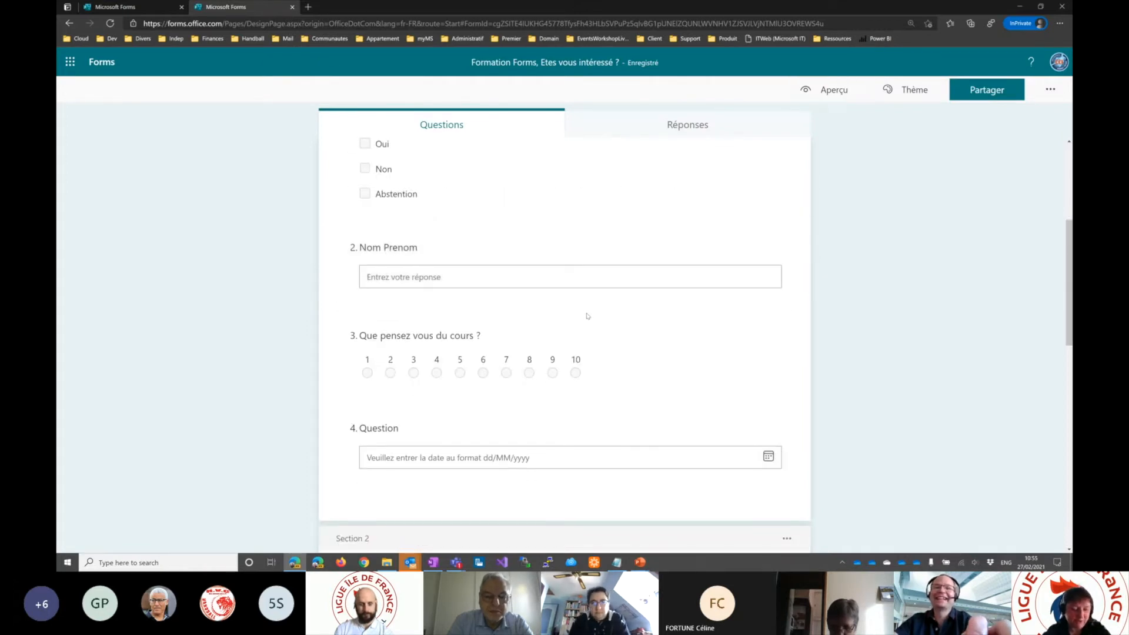
{"action": "scroll", "coordinate": [530, 503], "scroll_direction": "down", "scroll_amount": 7}
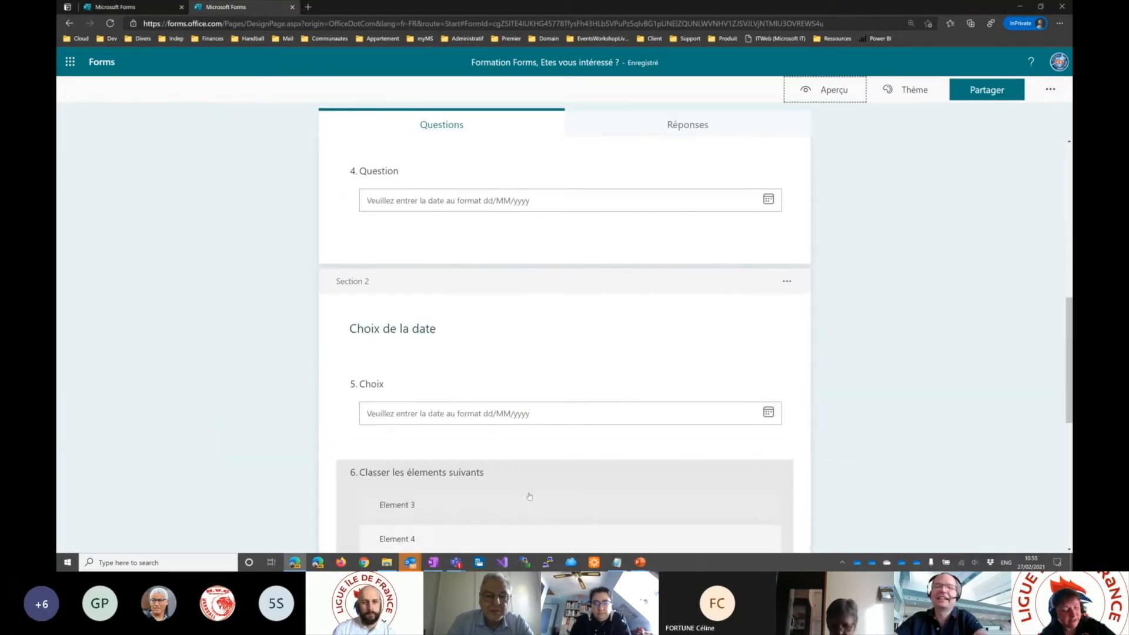
{"action": "scroll", "coordinate": [525, 466], "scroll_direction": "down", "scroll_amount": 4}
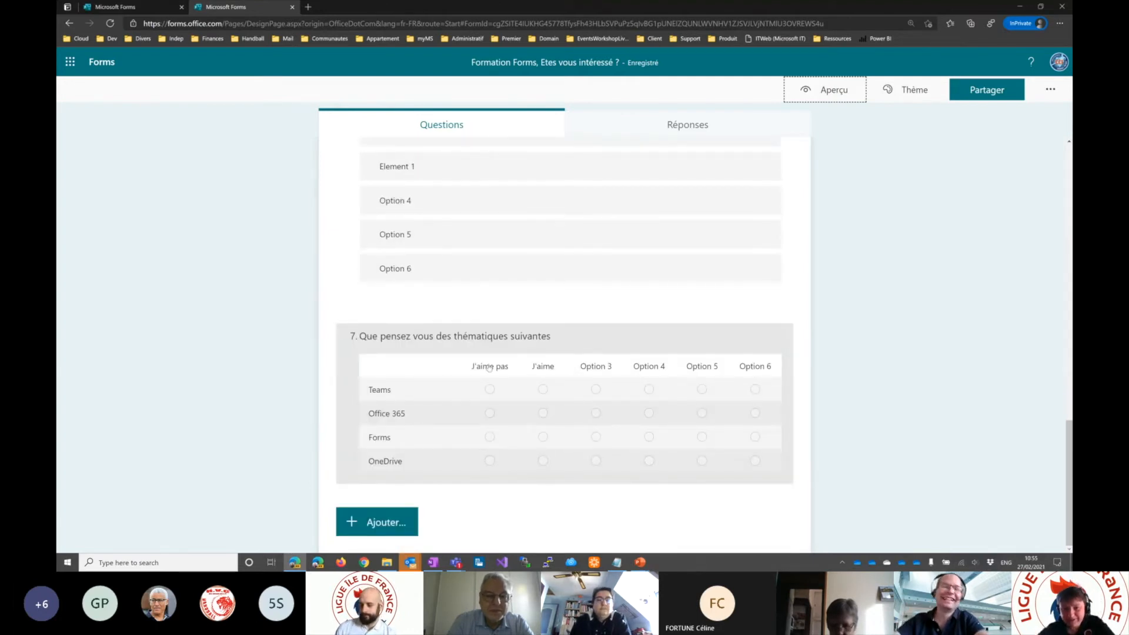
{"action": "left_click", "coordinate": [378, 521]}
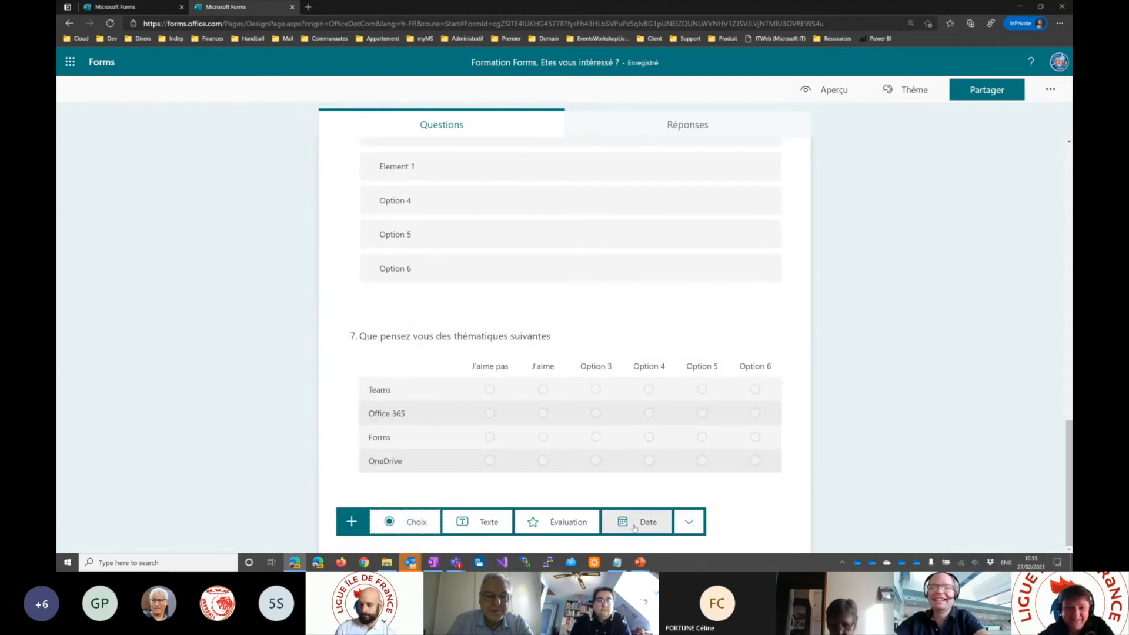
{"action": "left_click", "coordinate": [689, 522]}
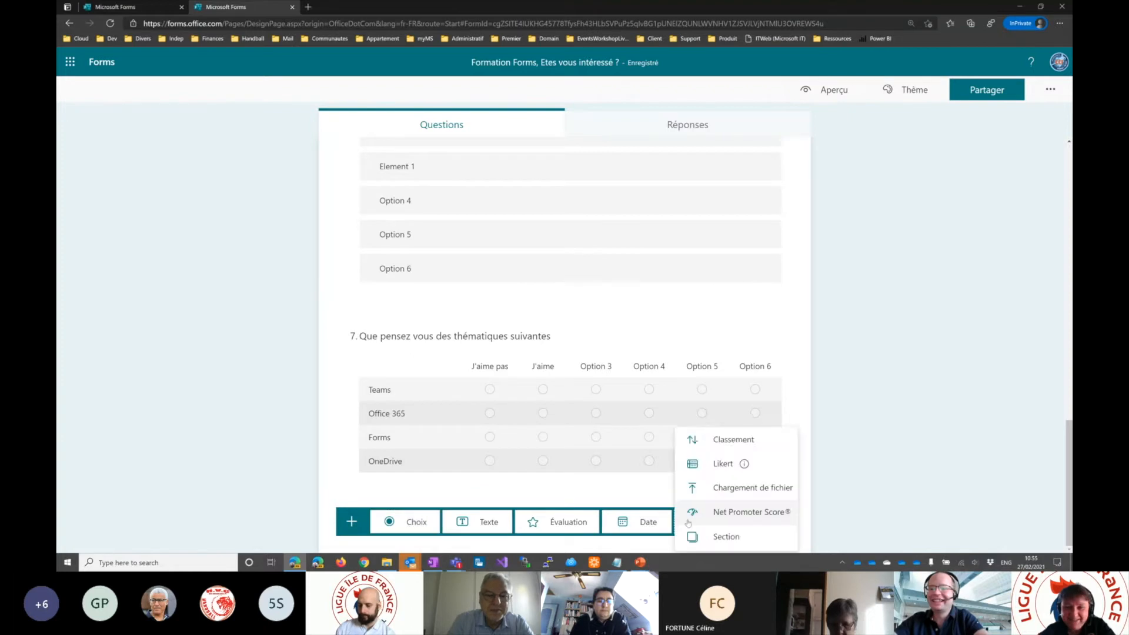
{"action": "left_click", "coordinate": [757, 490]}
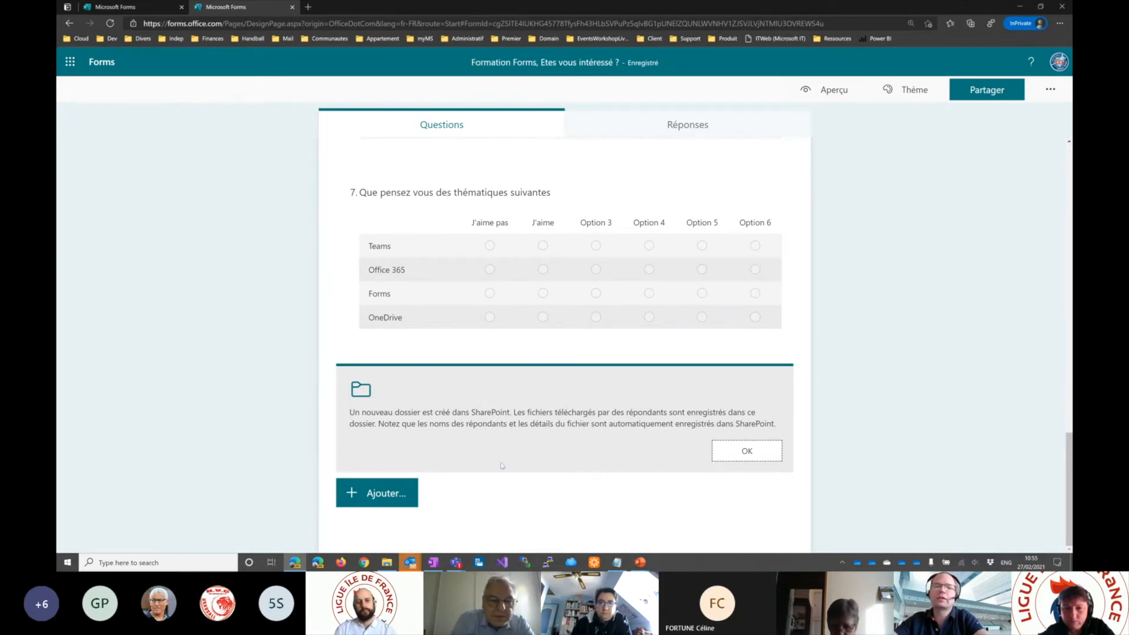
{"action": "left_click", "coordinate": [712, 458]}
- Add a Net Promoter Score question after the file upload question
{"action": "left_click", "coordinate": [382, 493]}
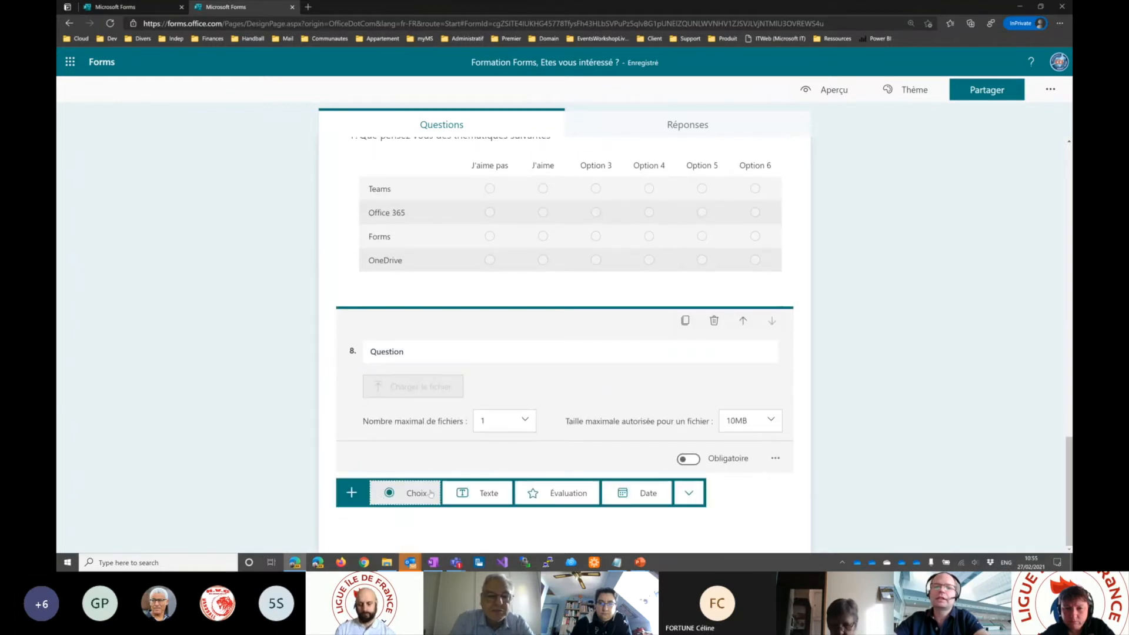
{"action": "left_click", "coordinate": [689, 493]}
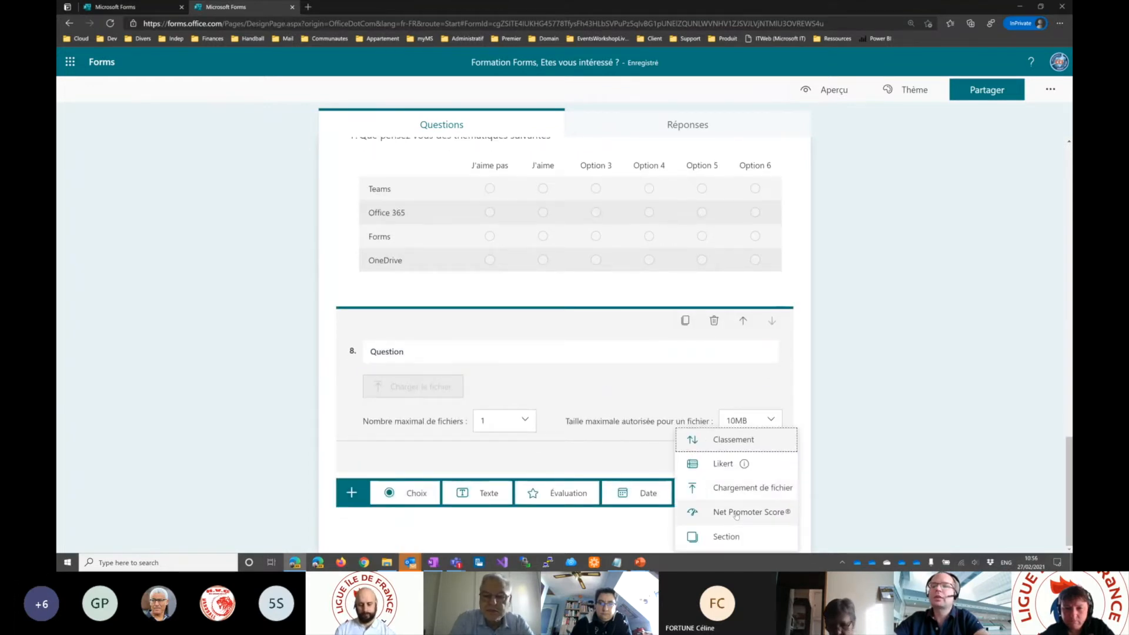
{"action": "left_click", "coordinate": [737, 512]}
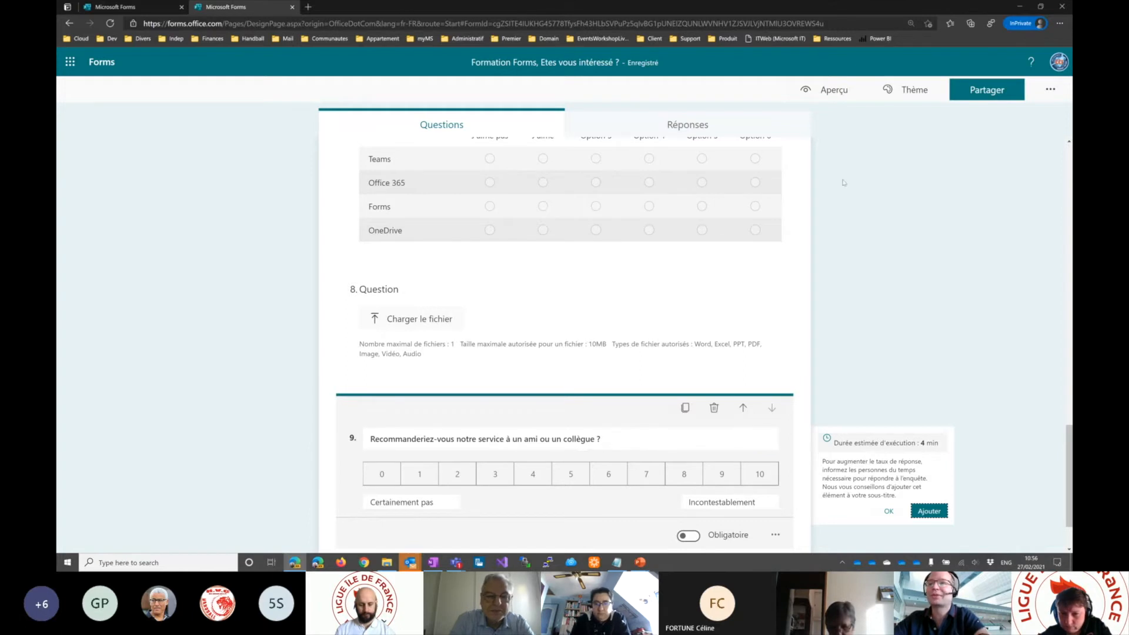
- Preview the form's second section and test the Net Promoter Score question with a rating of 7
{"action": "left_click", "coordinate": [827, 89]}
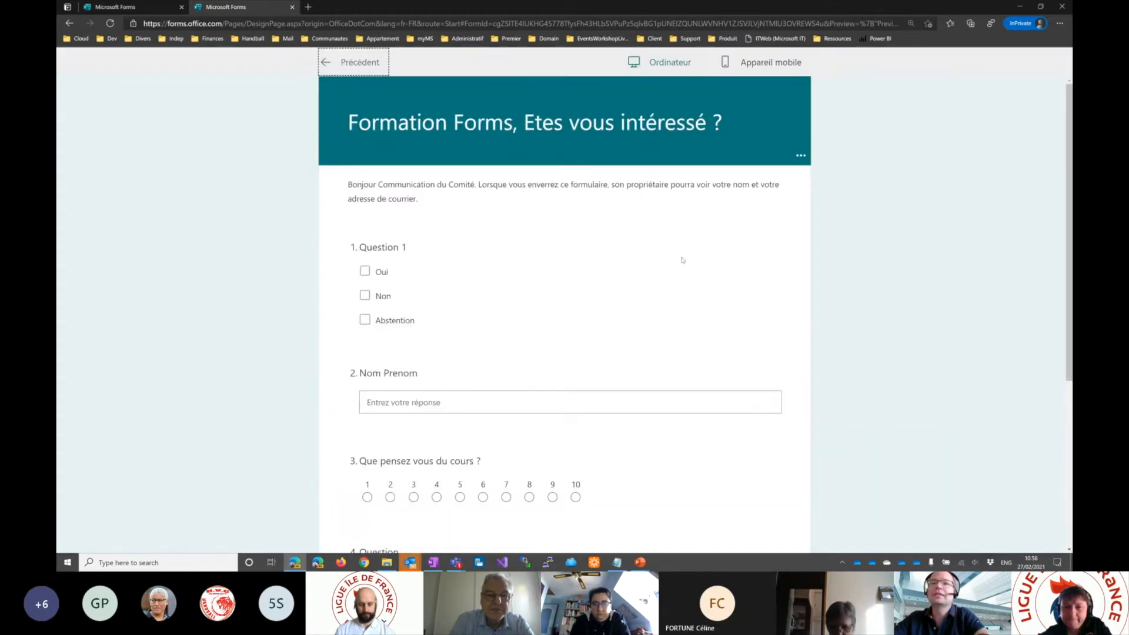
{"action": "scroll", "coordinate": [676, 298], "scroll_direction": "down", "scroll_amount": 5}
{"action": "left_click", "coordinate": [412, 381]}
{"action": "scroll", "coordinate": [422, 376], "scroll_direction": "down", "scroll_amount": 9}
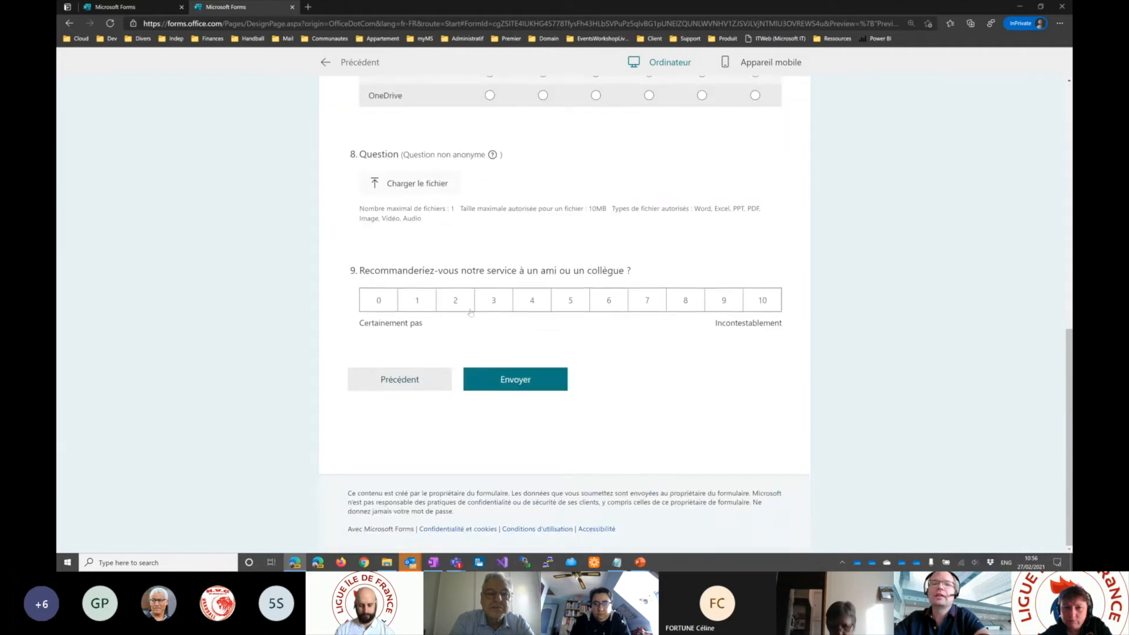
{"action": "left_click", "coordinate": [647, 301]}
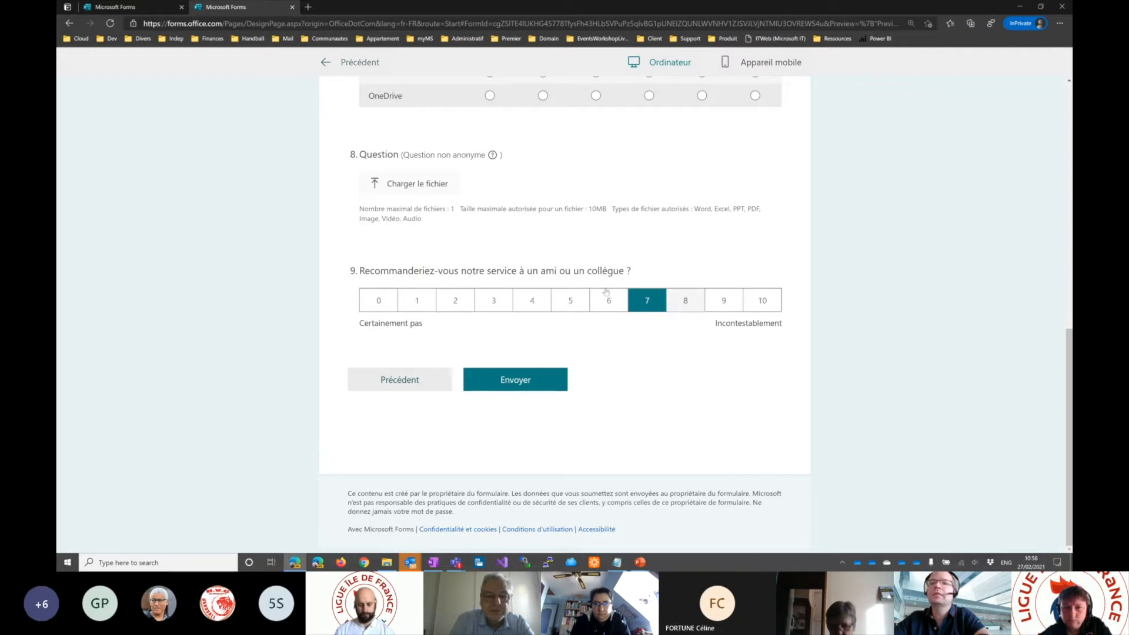
- Return to editing and examine the Net Promoter Score question's additional settings and its two scale-end labels
{"action": "left_click", "coordinate": [326, 62]}
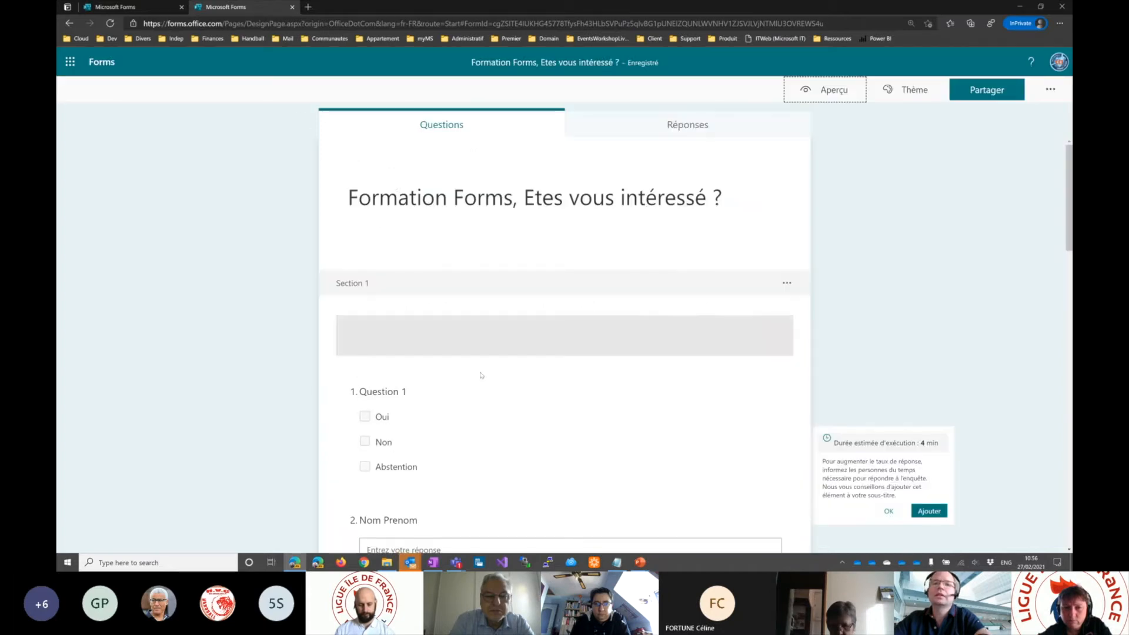
{"action": "scroll", "coordinate": [541, 404], "scroll_direction": "down", "scroll_amount": 15}
{"action": "scroll", "coordinate": [541, 406], "scroll_direction": "down", "scroll_amount": 4}
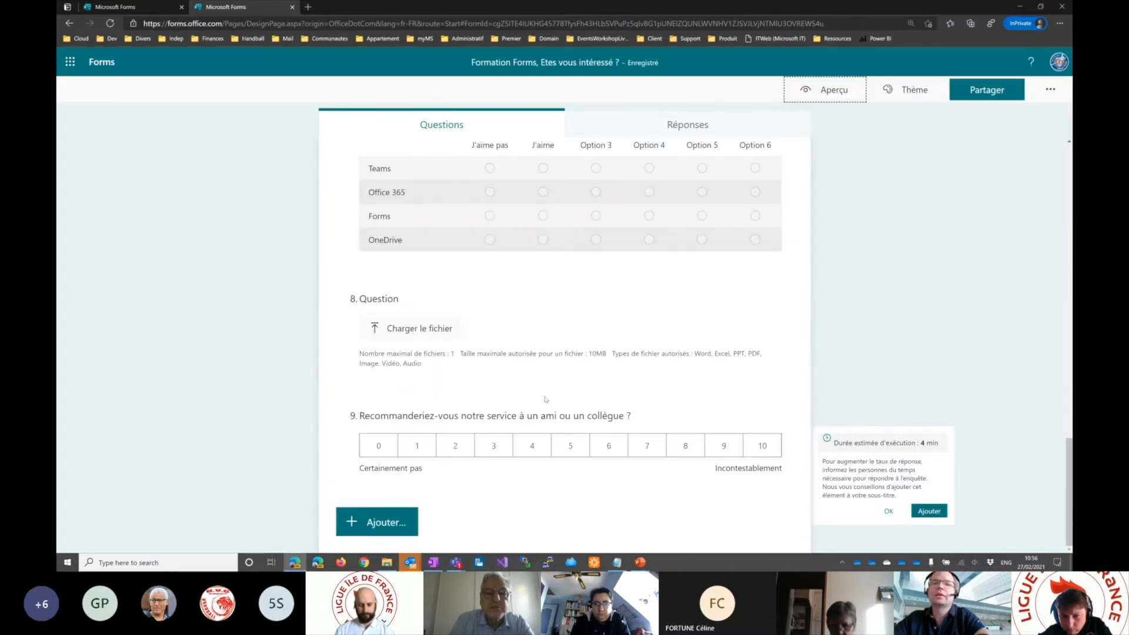
{"action": "left_click", "coordinate": [650, 427]}
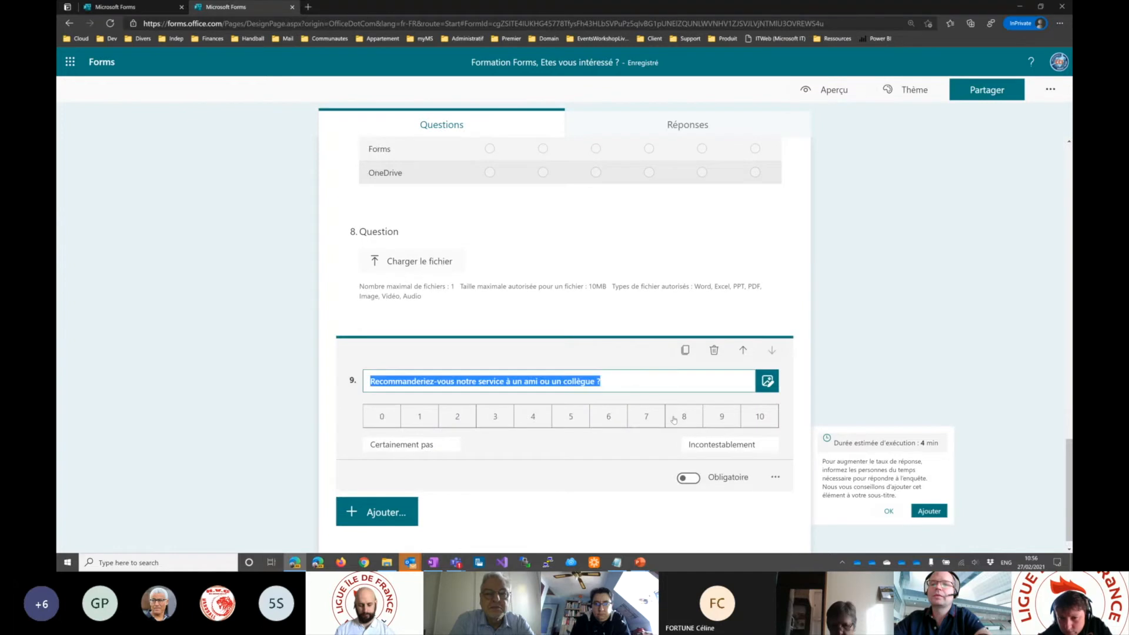
{"action": "left_click", "coordinate": [776, 477]}
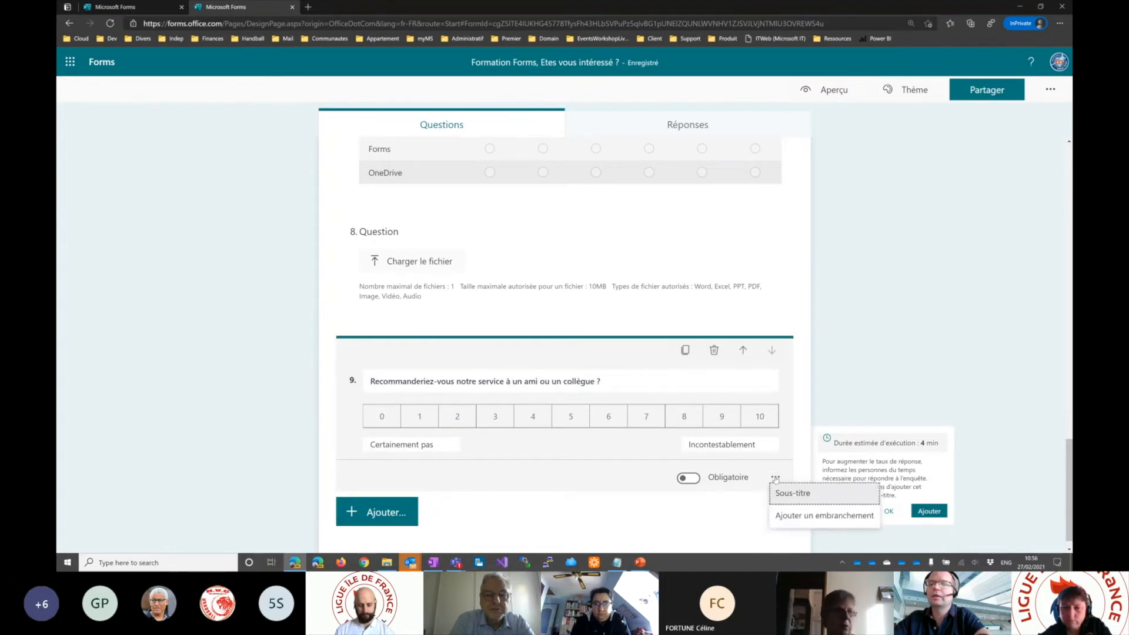
{"action": "left_click", "coordinate": [718, 446]}
{"action": "left_click_drag", "start_coordinate": [689, 445], "coordinate": [759, 451]}
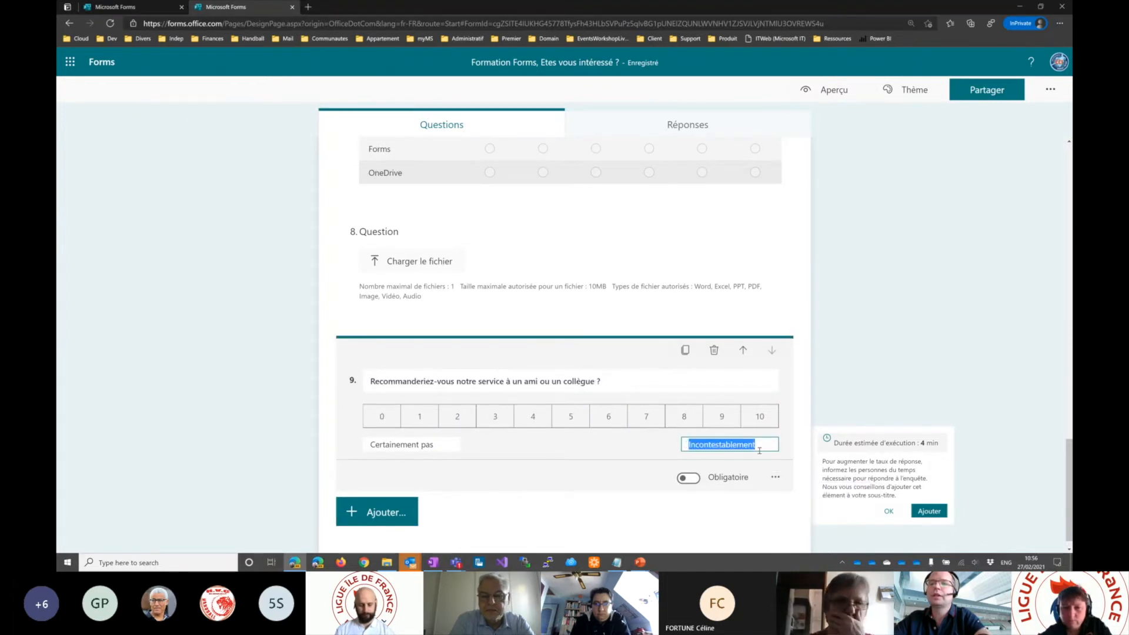
{"action": "left_click", "coordinate": [431, 445]}
{"action": "left_click_drag", "start_coordinate": [433, 446], "coordinate": [370, 445]}
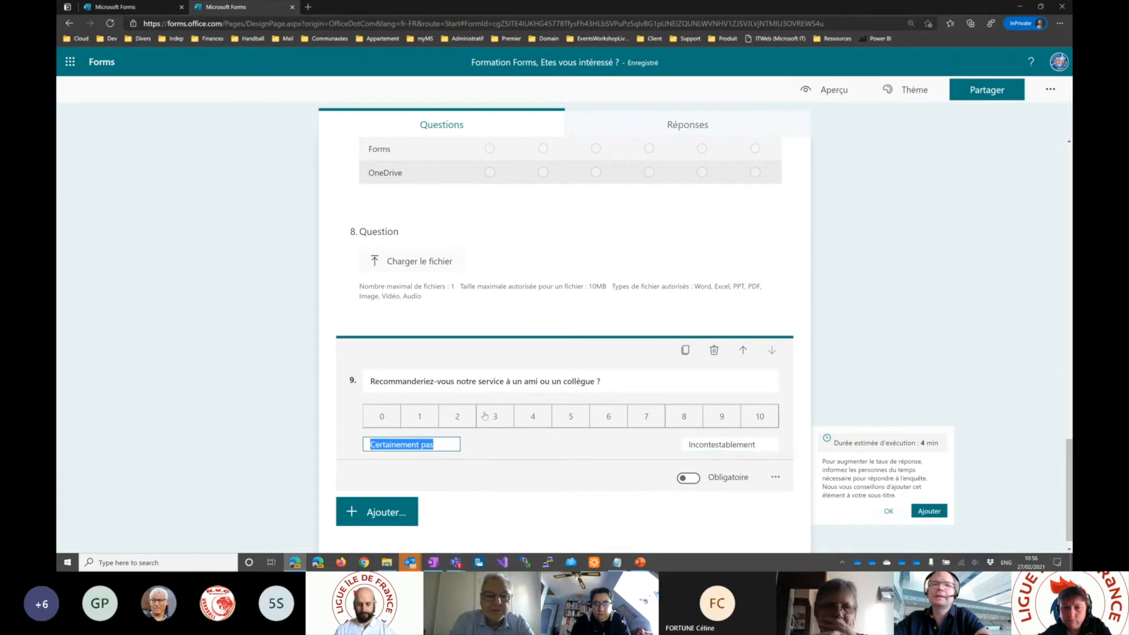
- Limit the file upload question to a maximum of 5 files, with a maximum size of 10MB per file
{"action": "scroll", "coordinate": [485, 416], "scroll_direction": "up", "scroll_amount": 1}
{"action": "left_click", "coordinate": [403, 295]}
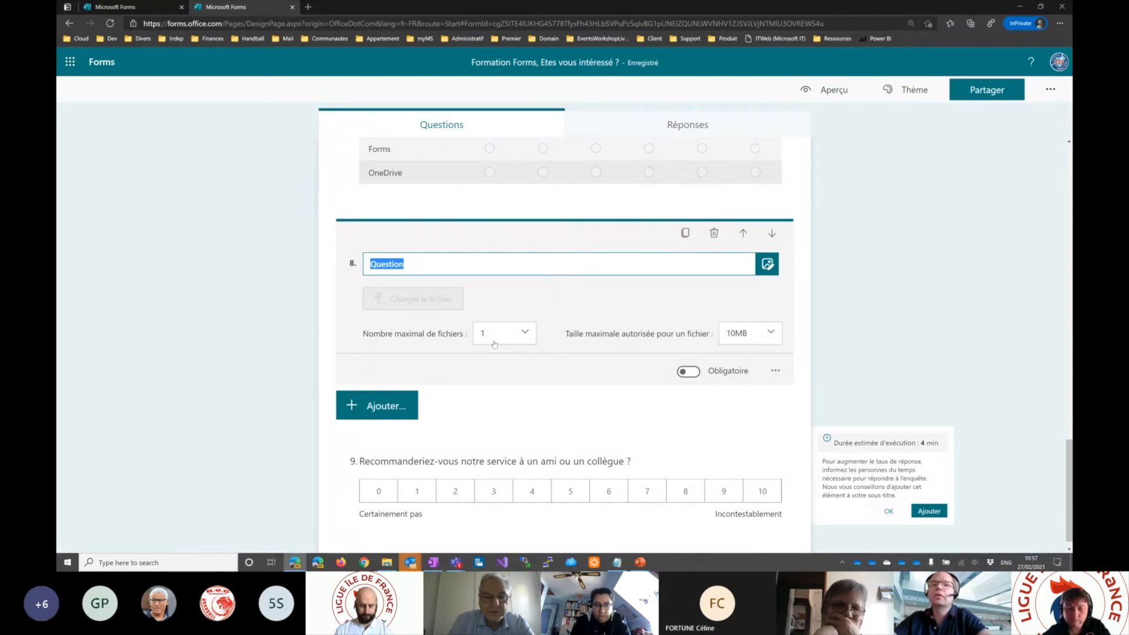
{"action": "left_click", "coordinate": [371, 334]}
{"action": "left_click_drag", "start_coordinate": [372, 334], "coordinate": [458, 334]}
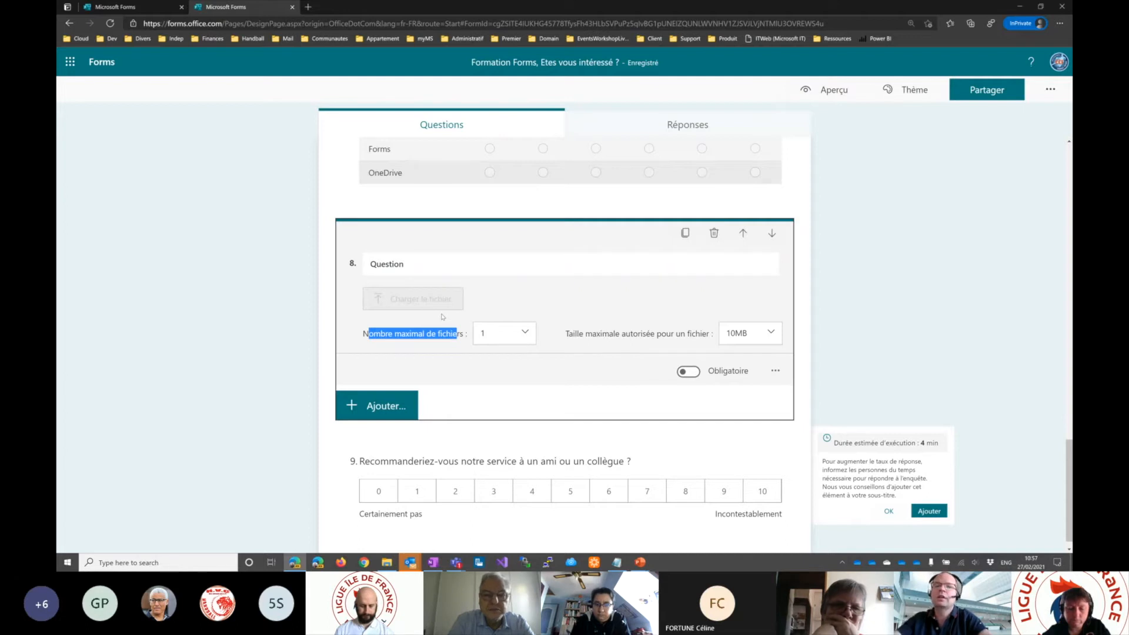
{"action": "left_click", "coordinate": [487, 337]}
{"action": "left_click", "coordinate": [508, 450]}
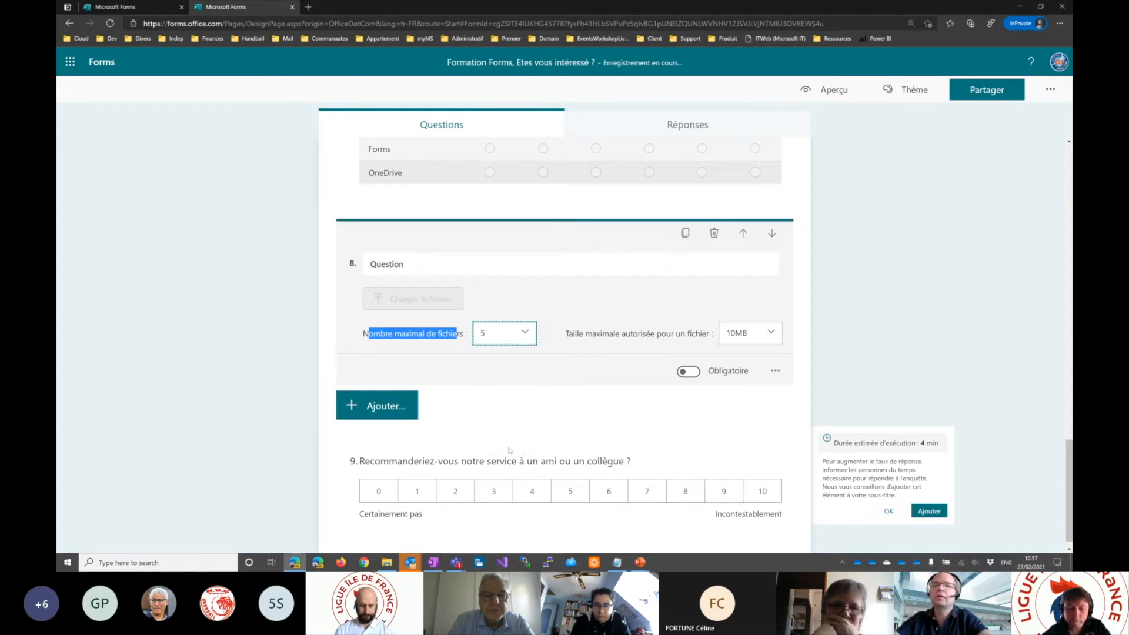
{"action": "left_click", "coordinate": [748, 334]}
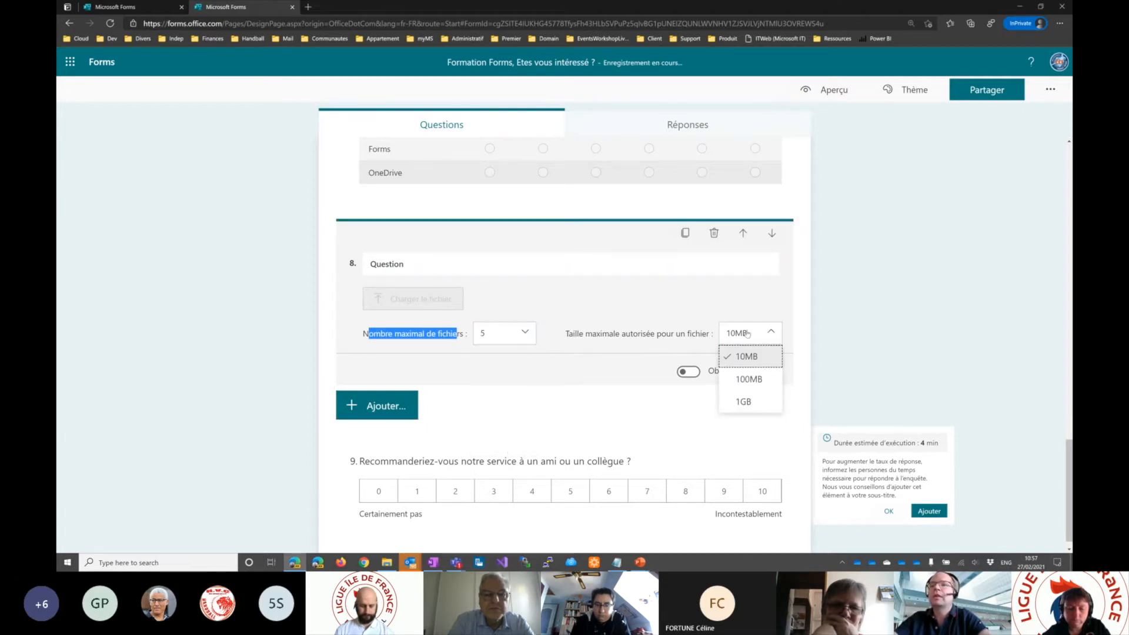
{"action": "left_click", "coordinate": [747, 356]}
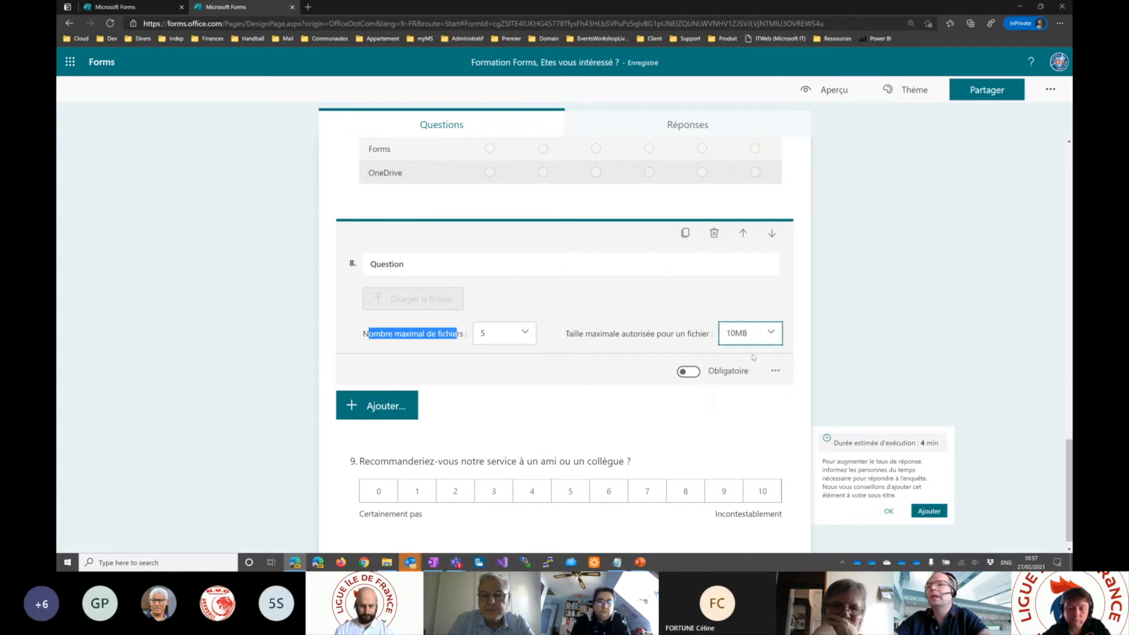
- Restrict the file upload question's accepted file types to PDF and Image
{"action": "left_click", "coordinate": [776, 373]}
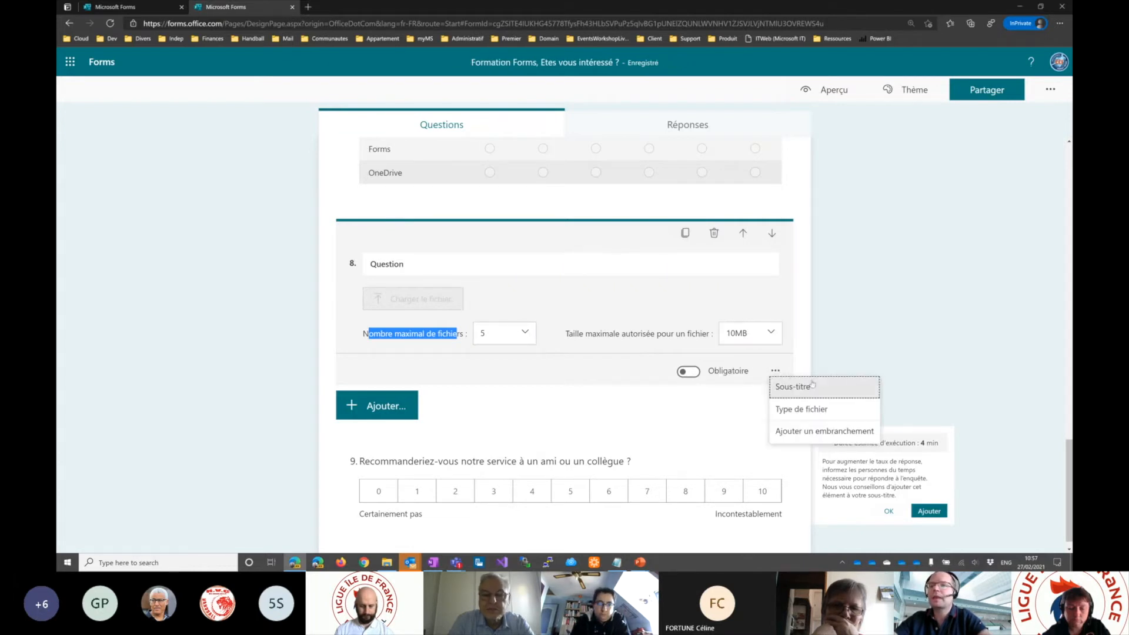
{"action": "left_click", "coordinate": [819, 412]}
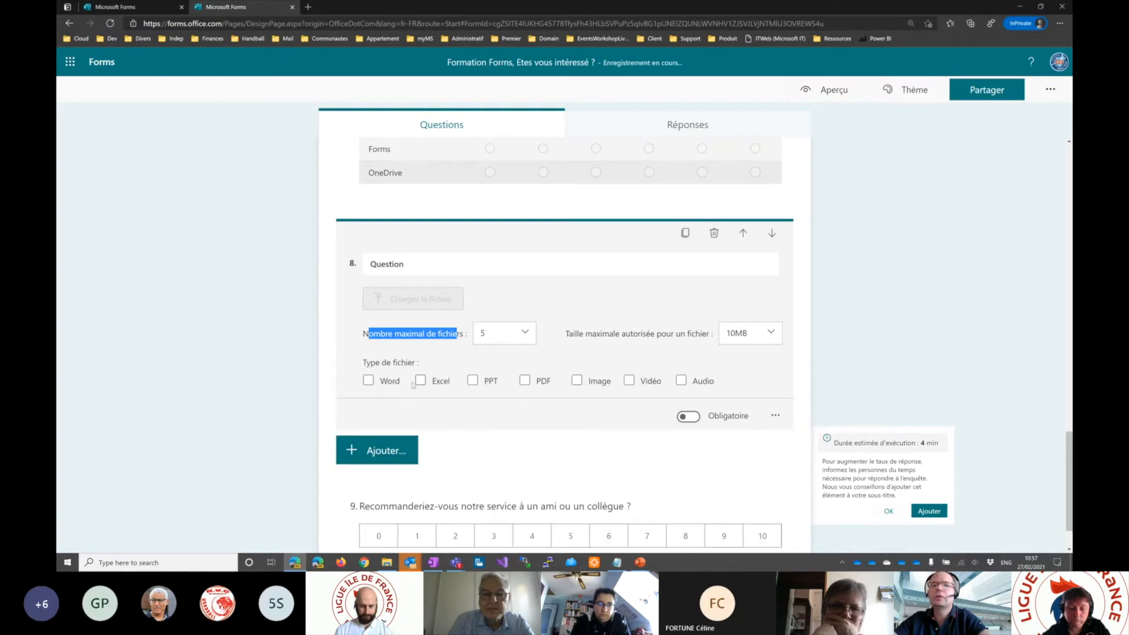
{"action": "left_click", "coordinate": [525, 381]}
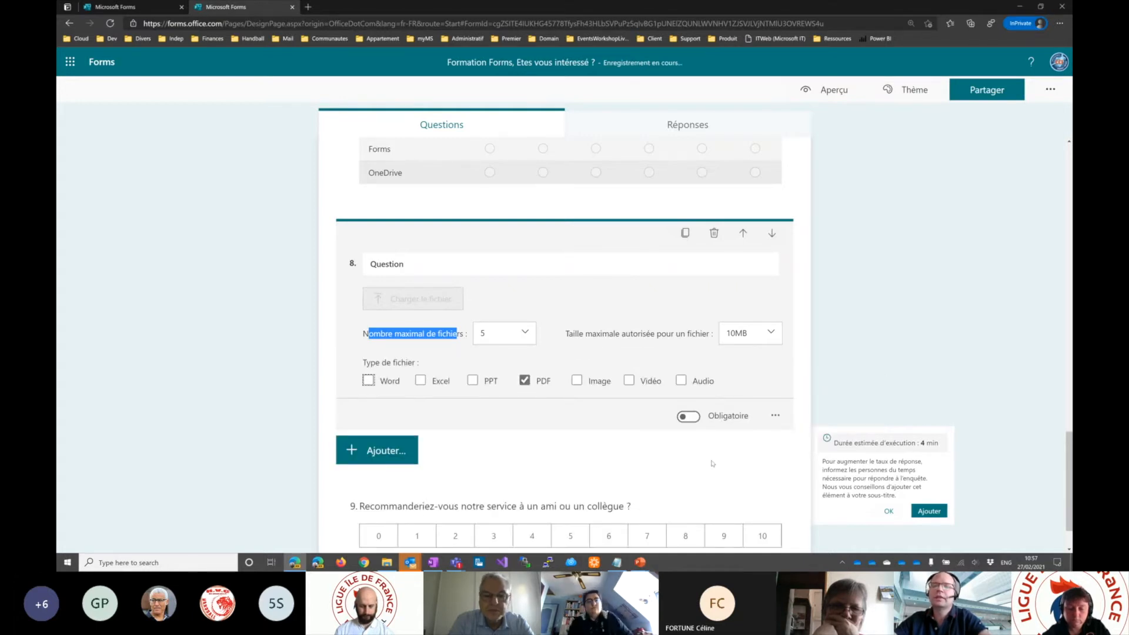
{"action": "left_click", "coordinate": [591, 383]}
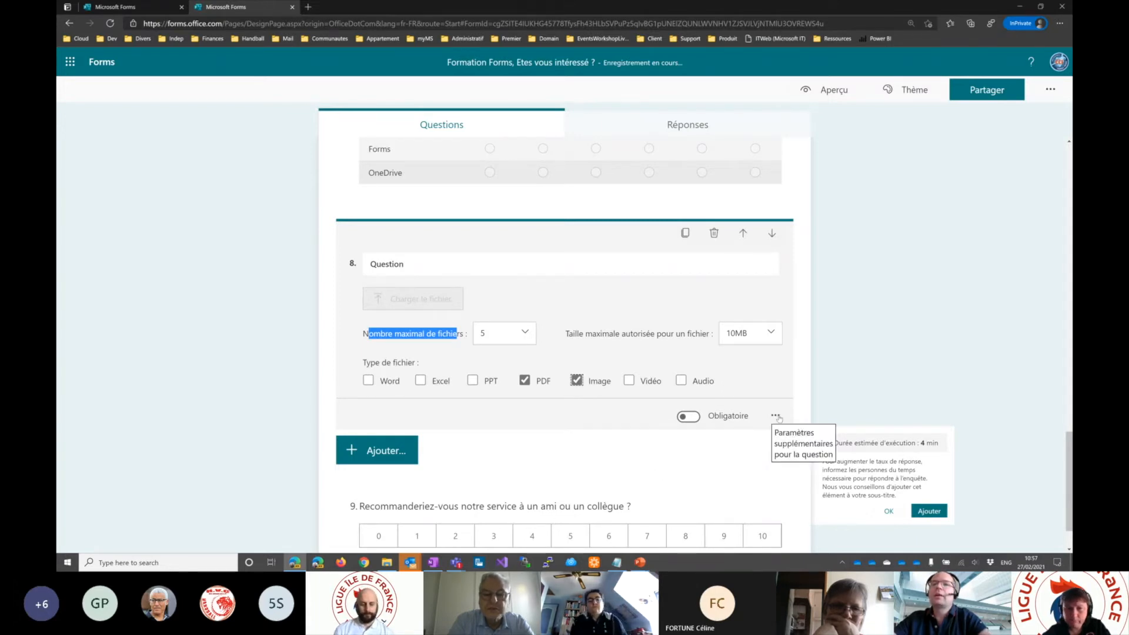
- Switch to the PowerPoint slide show at the "Type de questions" slide
{"action": "left_click", "coordinate": [417, 264]}
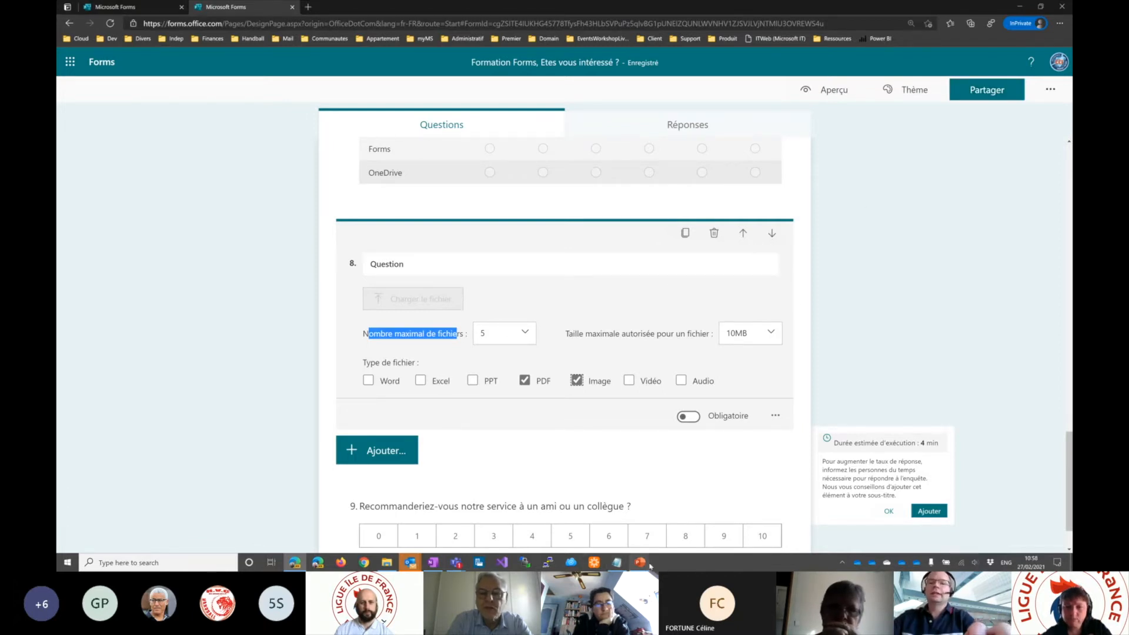
{"action": "mouse_move", "coordinate": [640, 566]}
{"action": "left_click", "coordinate": [691, 520]}
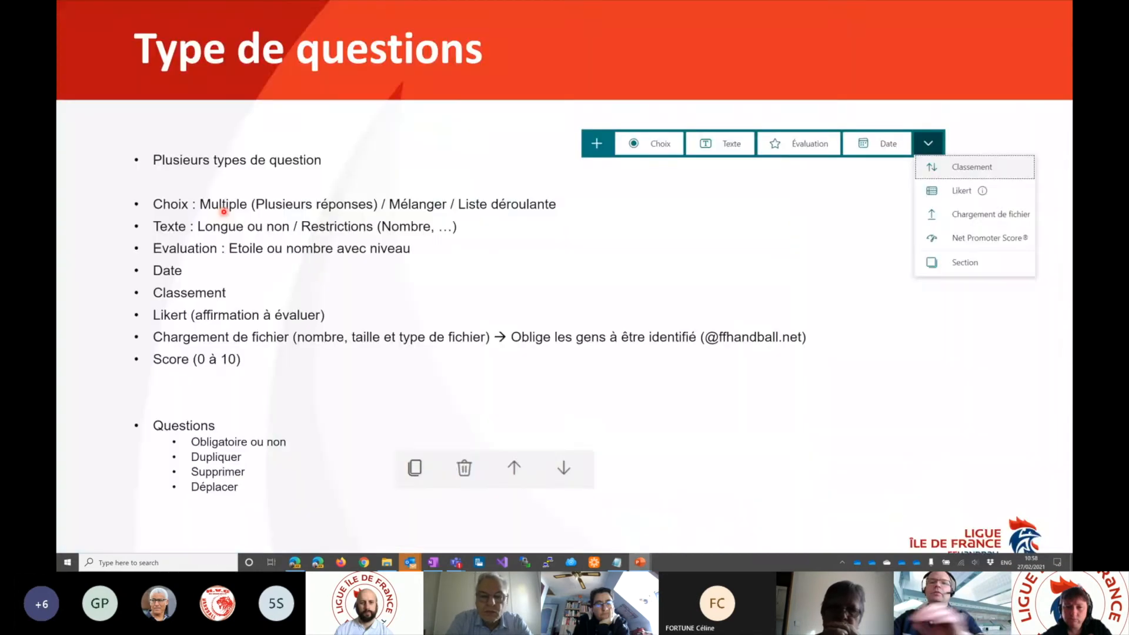
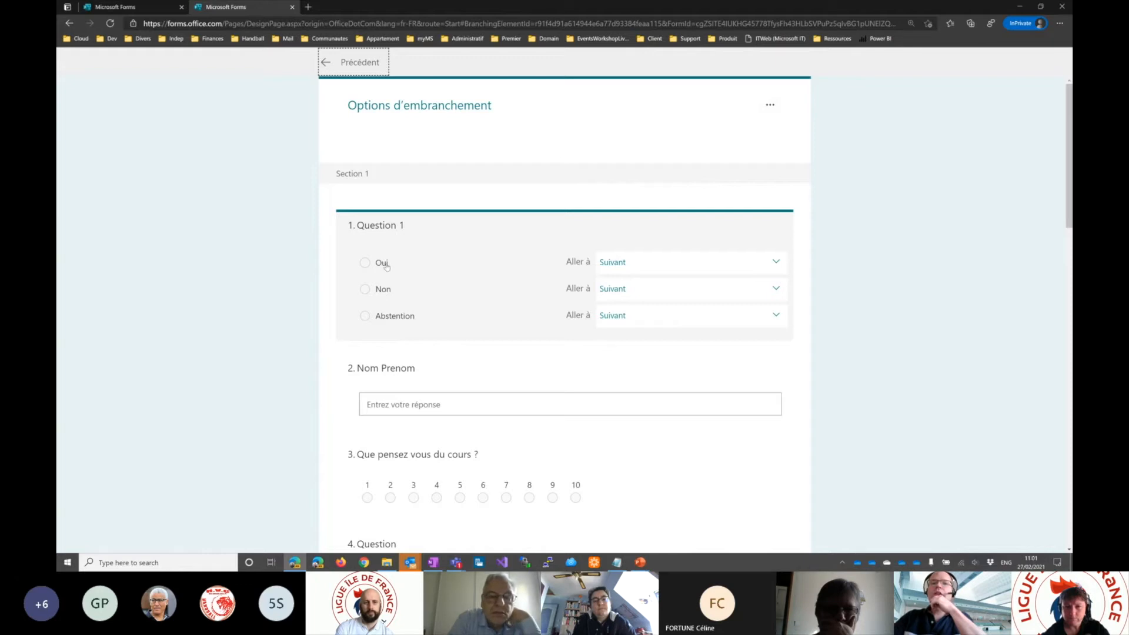
- Branch Question 1 so Oui goes to "3. Que pensez vous du cours ?", Non to Suivant and Abstention to Fin du formulaire
{"action": "left_click", "coordinate": [620, 263]}
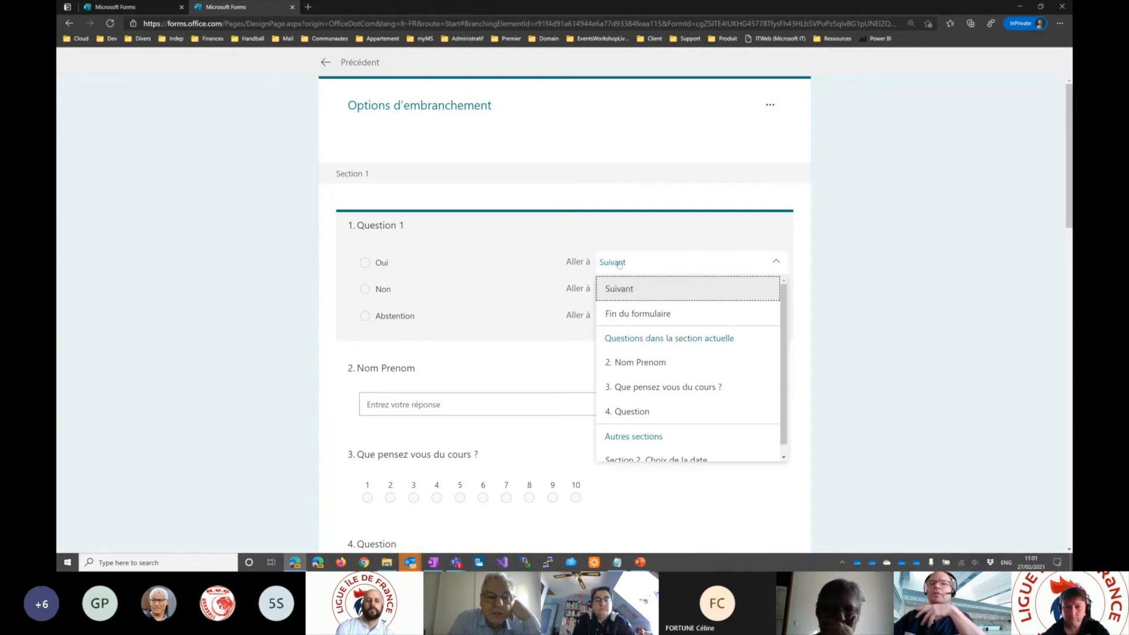
{"action": "left_click", "coordinate": [640, 392]}
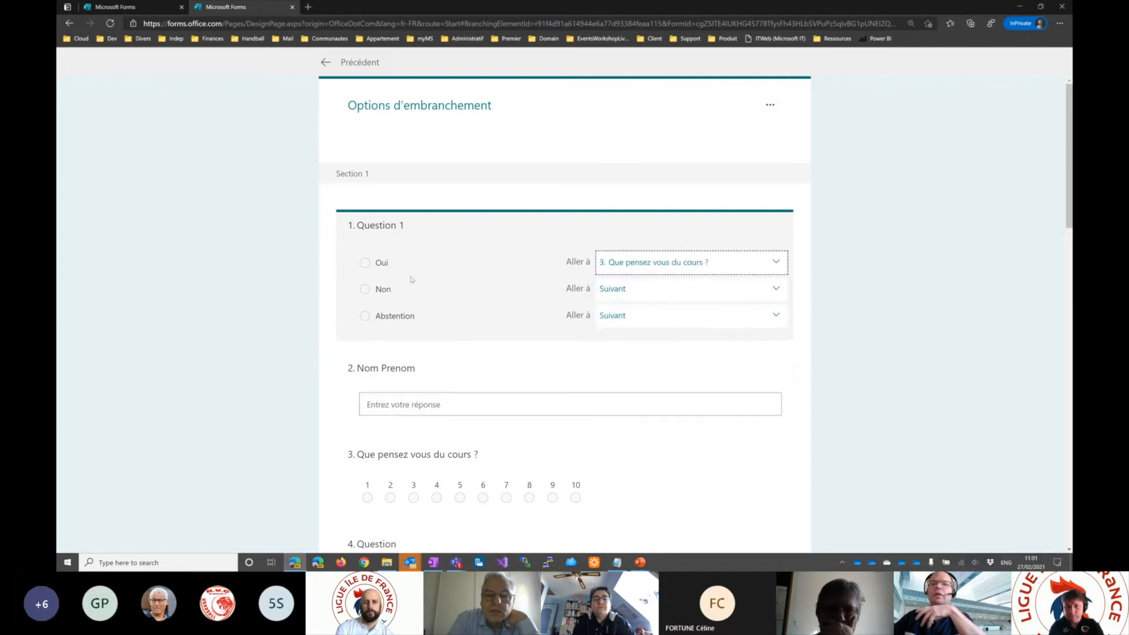
{"action": "left_click", "coordinate": [677, 291]}
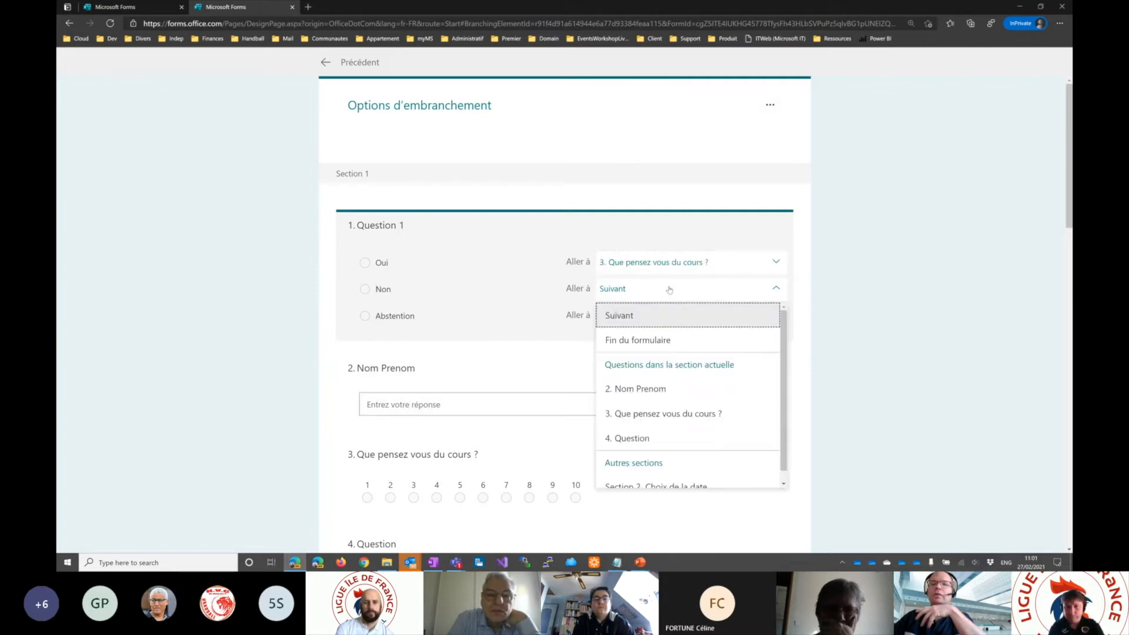
{"action": "left_click", "coordinate": [648, 316]}
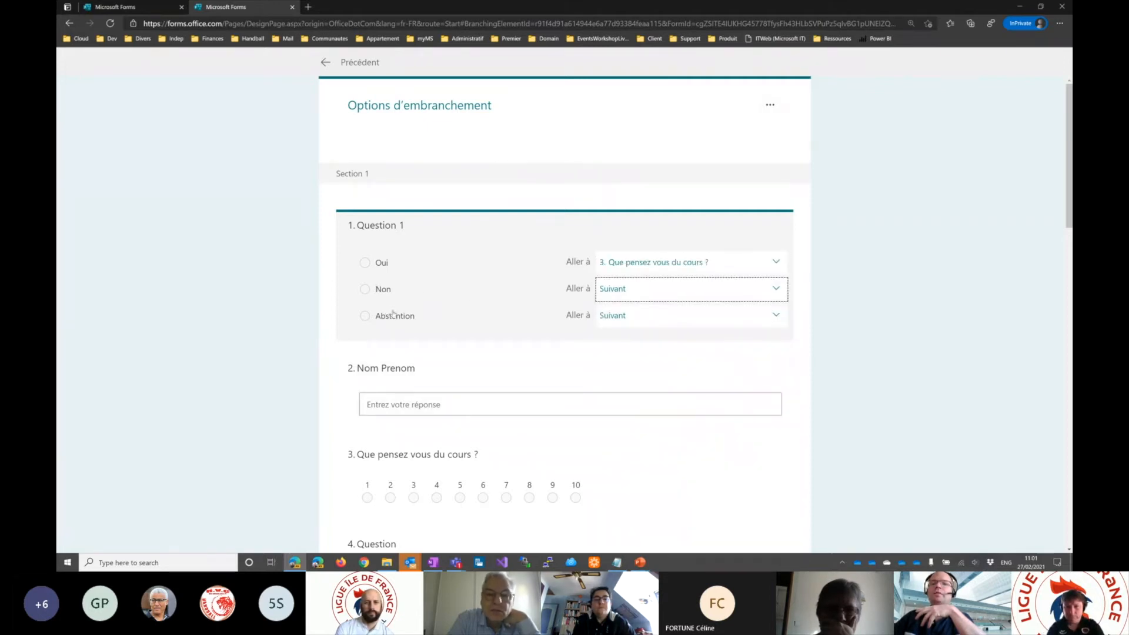
{"action": "left_click", "coordinate": [645, 322]}
{"action": "left_click", "coordinate": [644, 367]}
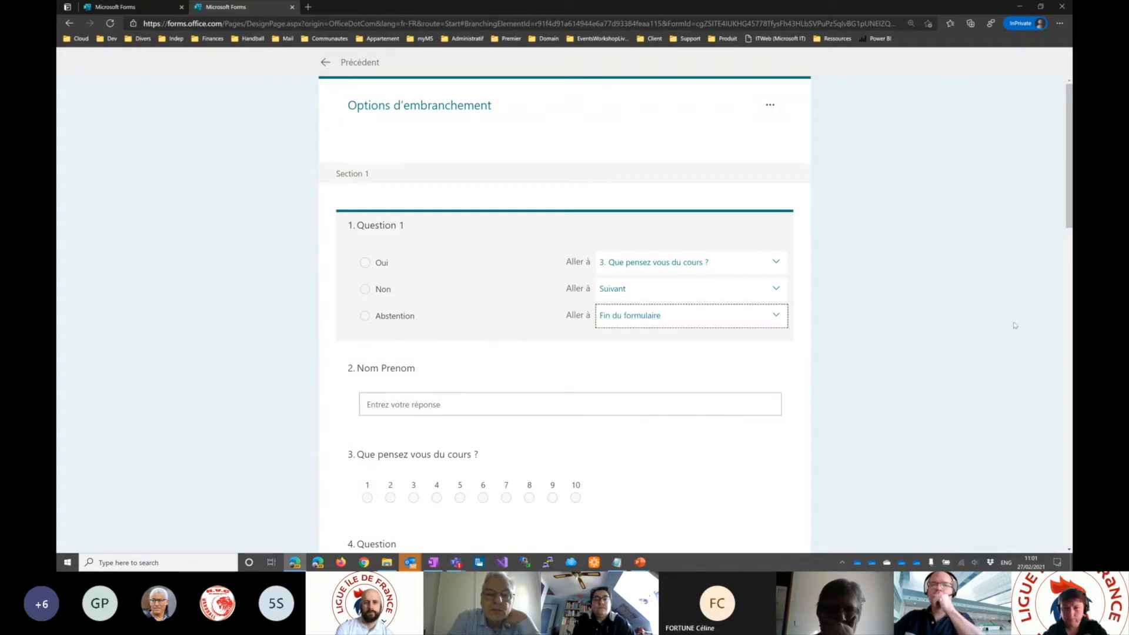
{"action": "left_click", "coordinate": [956, 326]}
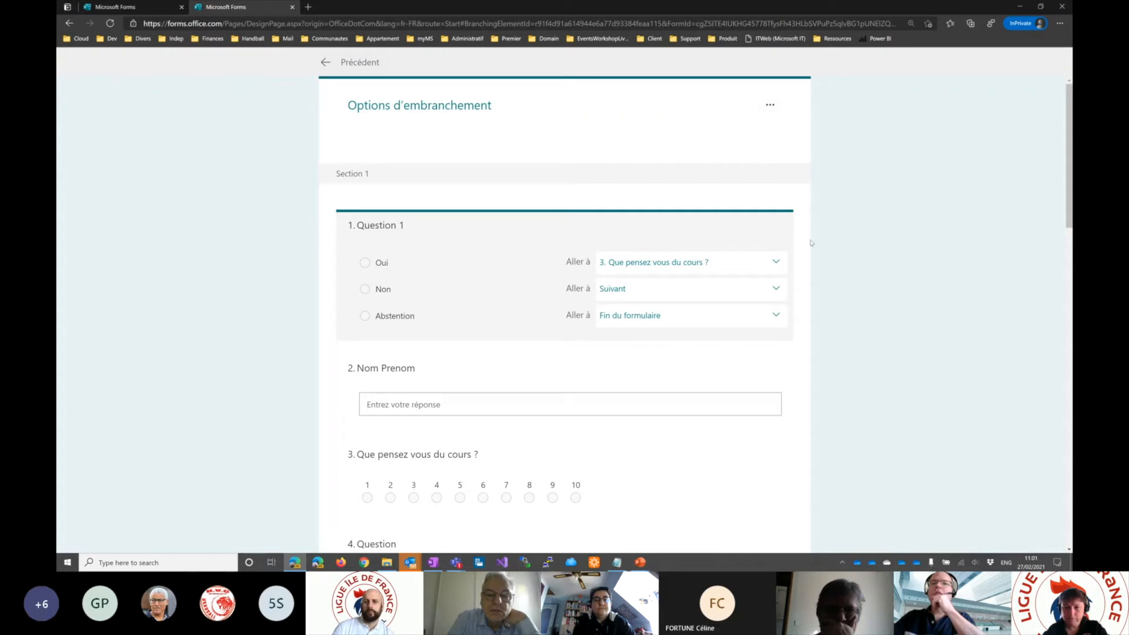
{"action": "left_click", "coordinate": [324, 63]}
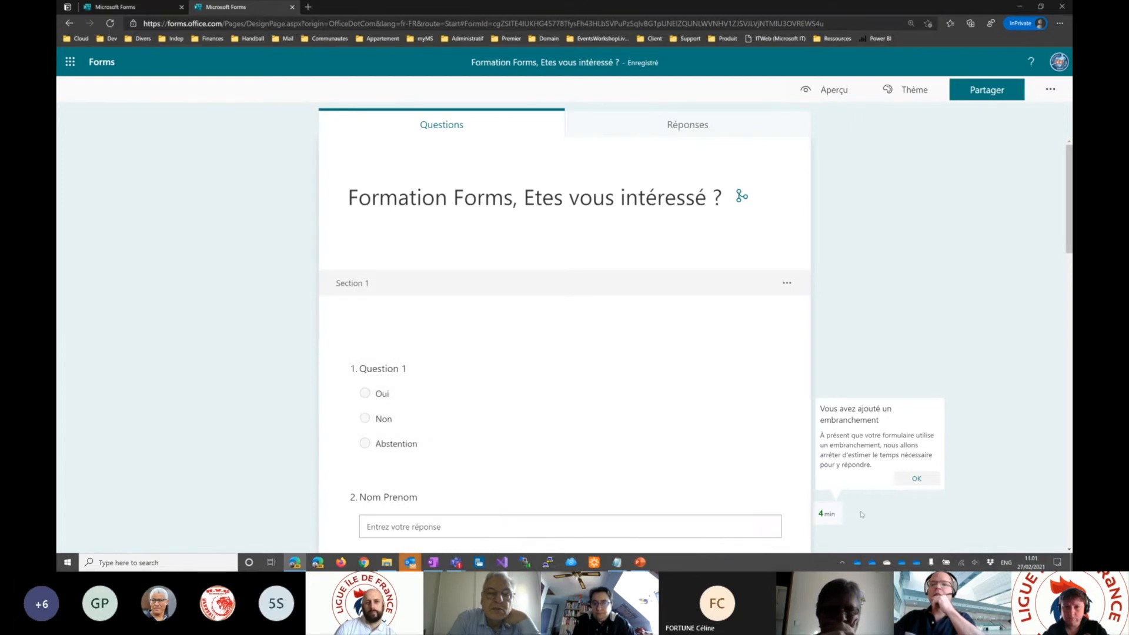
- Preview the form and alternate Question 1 between Oui and Non to compare which questions follow each answer
{"action": "left_click", "coordinate": [831, 88]}
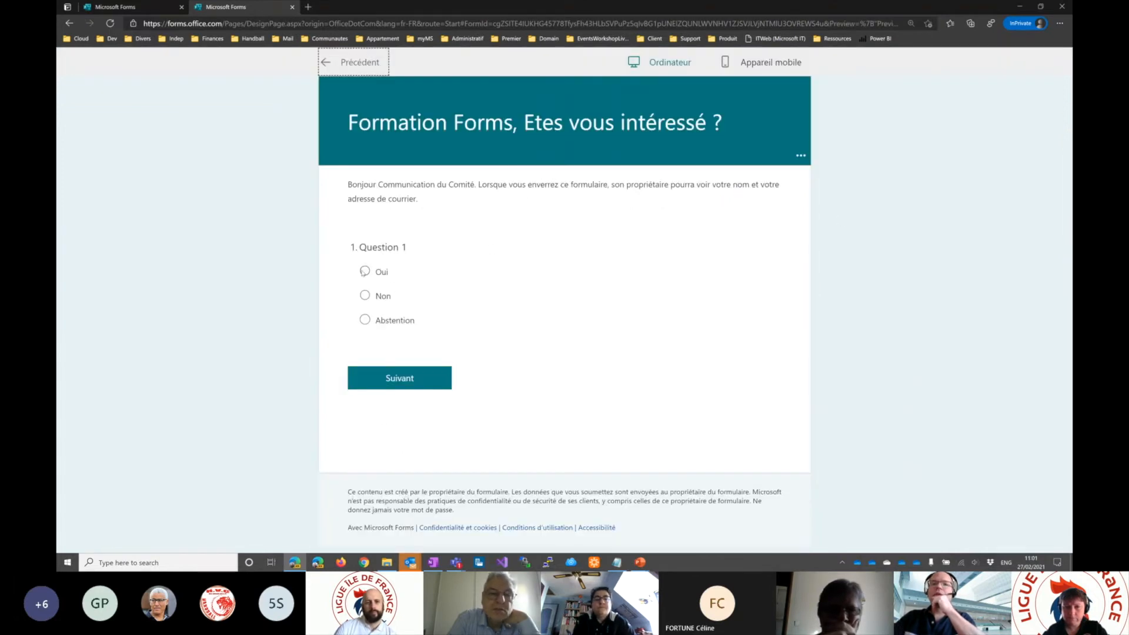
{"action": "left_click", "coordinate": [365, 271]}
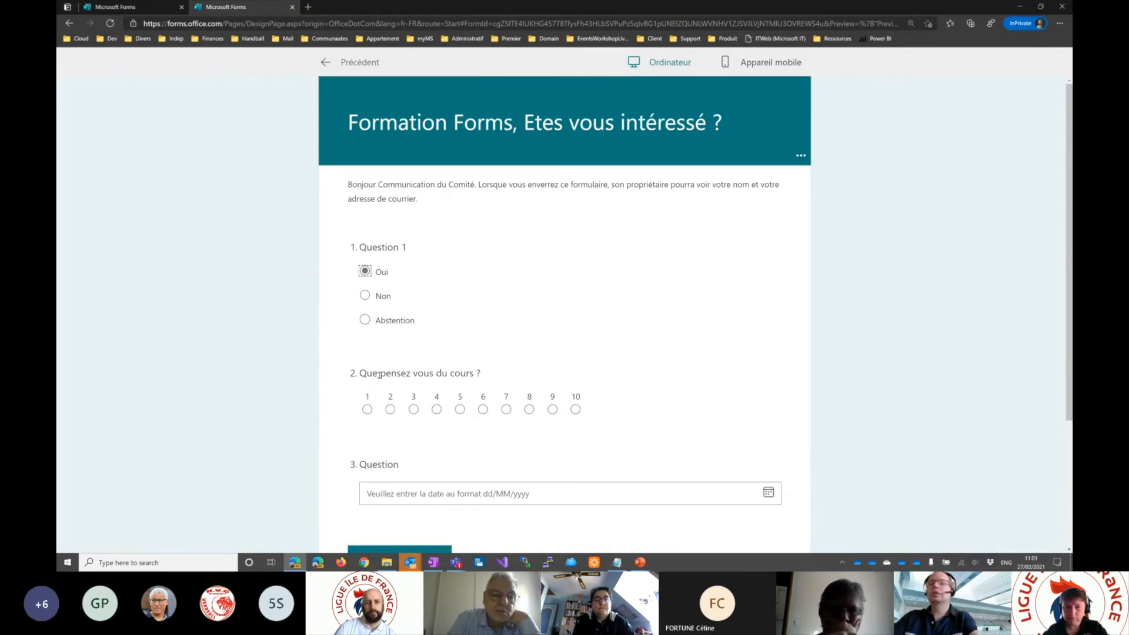
{"action": "left_click", "coordinate": [365, 296]}
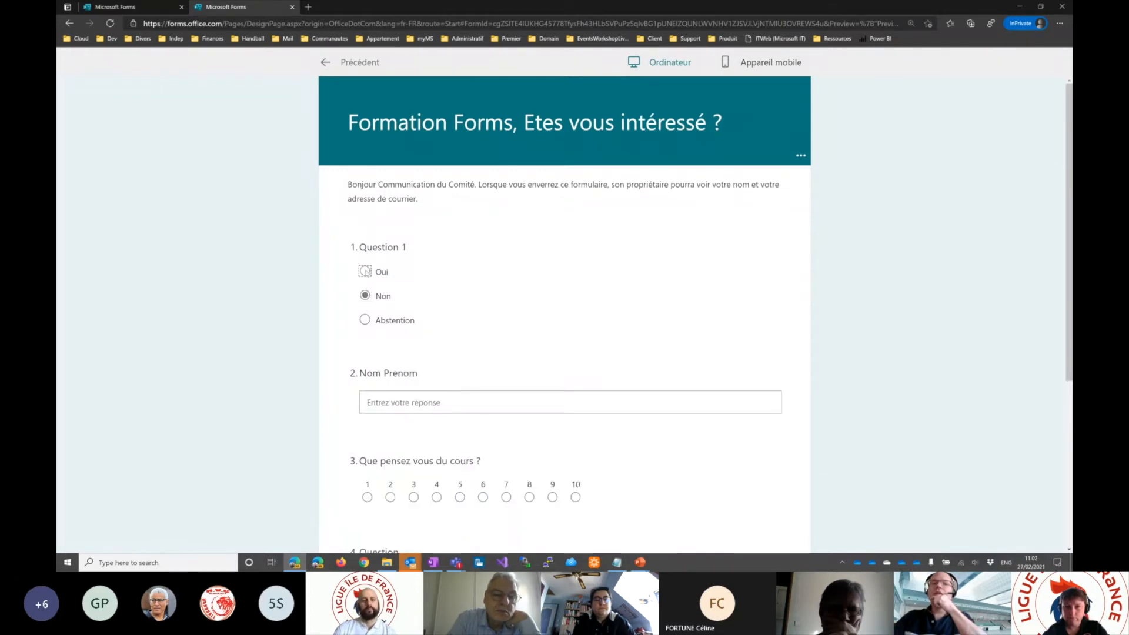
{"action": "left_click", "coordinate": [366, 271]}
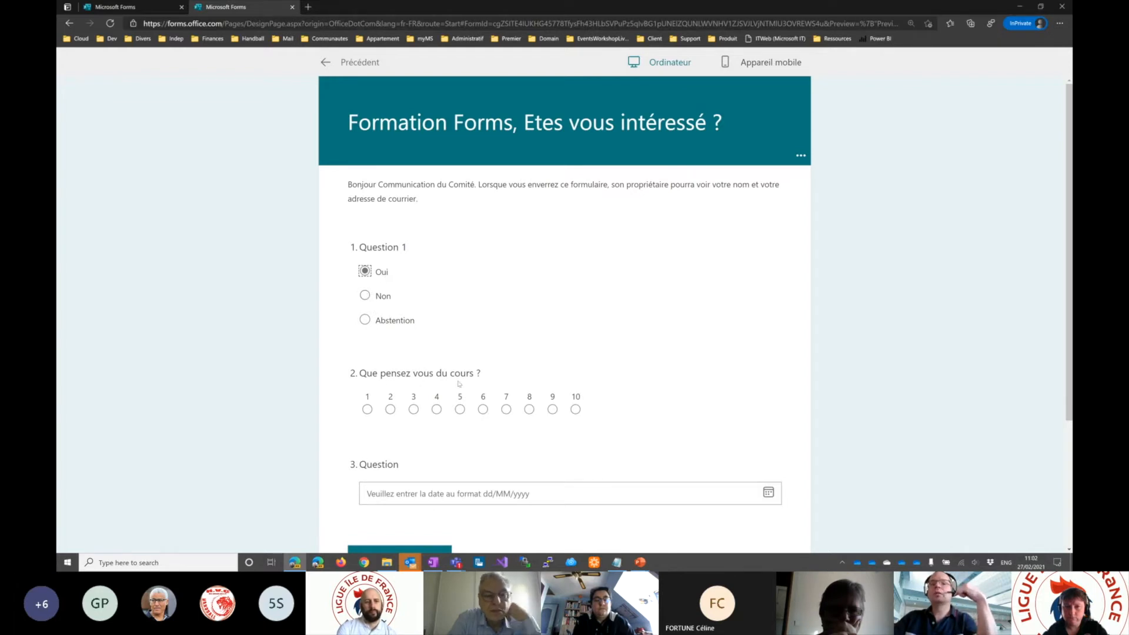
{"action": "left_click", "coordinate": [364, 296]}
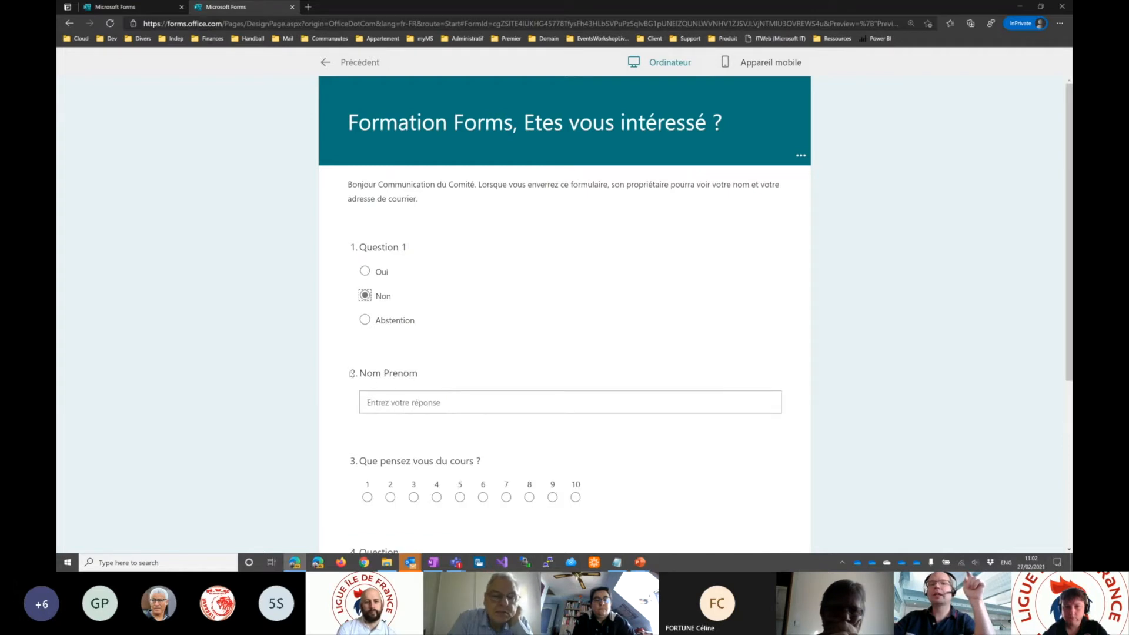
{"action": "left_click", "coordinate": [365, 271]}
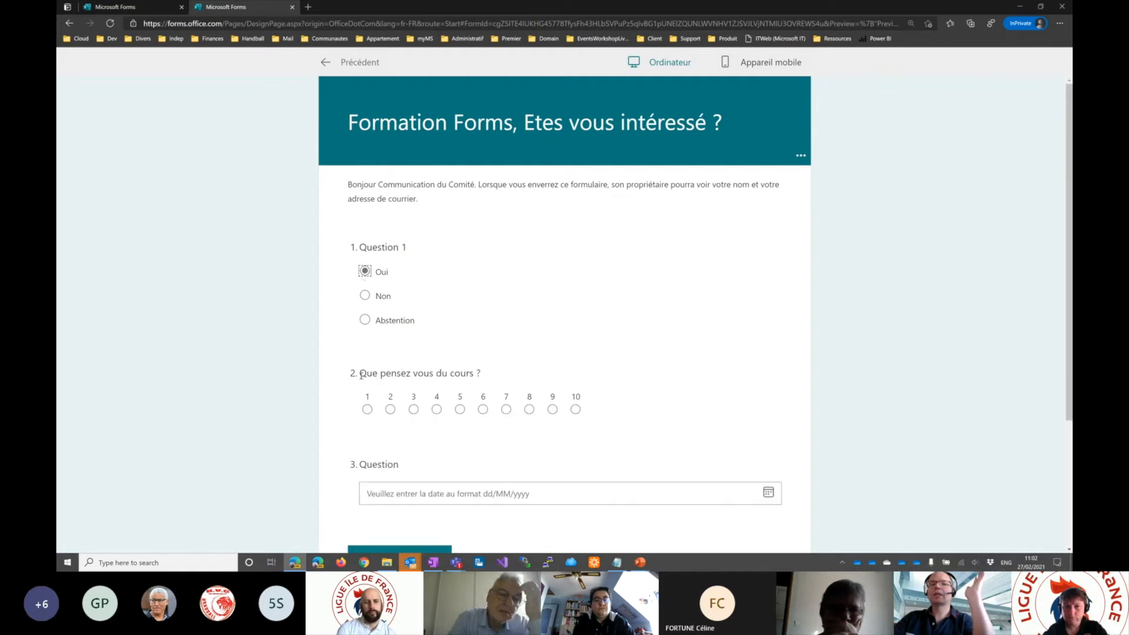
{"action": "left_click_drag", "start_coordinate": [359, 373], "coordinate": [489, 376]}
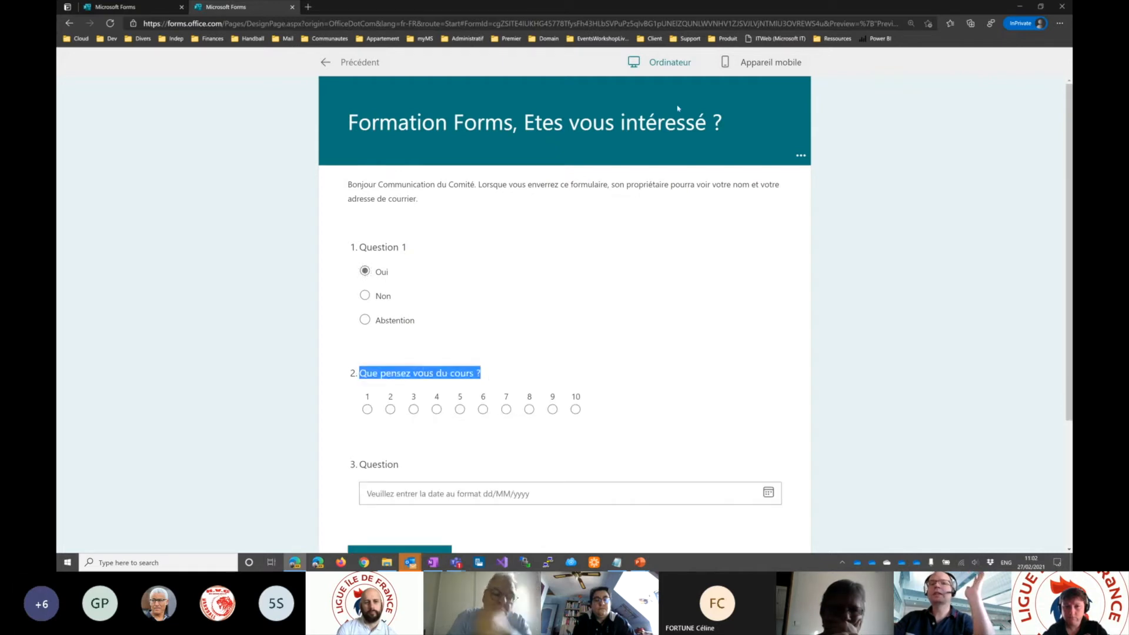
- Return to editing and check the order of the questions in Section 1
{"action": "left_click", "coordinate": [325, 63]}
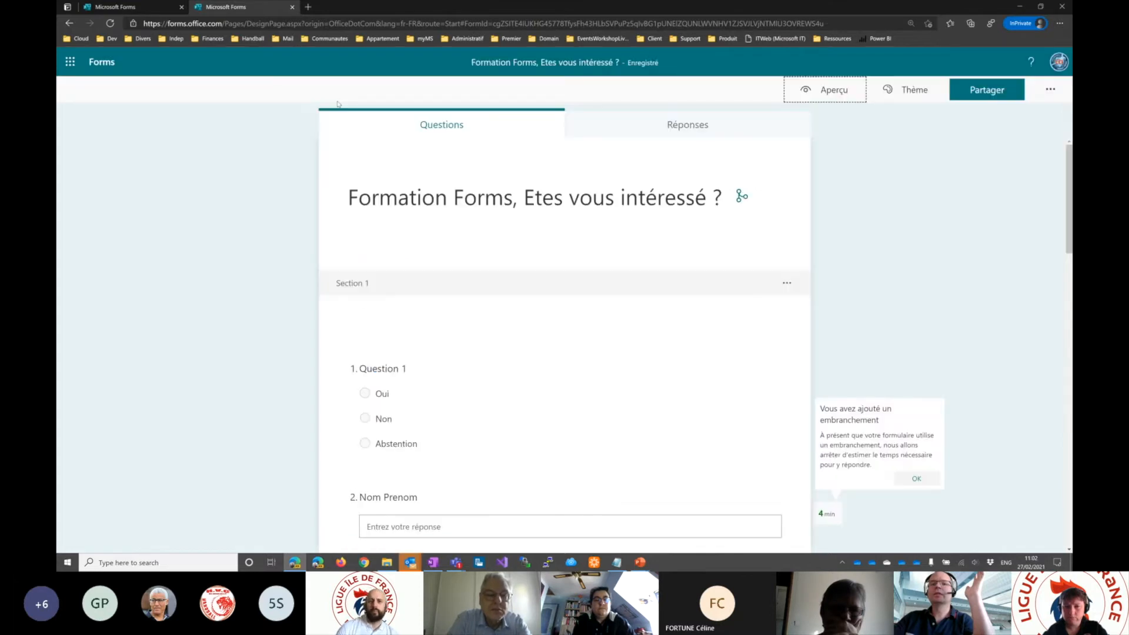
{"action": "scroll", "coordinate": [458, 296], "scroll_direction": "down", "scroll_amount": 3}
{"action": "scroll", "coordinate": [458, 296], "scroll_direction": "down", "scroll_amount": 1}
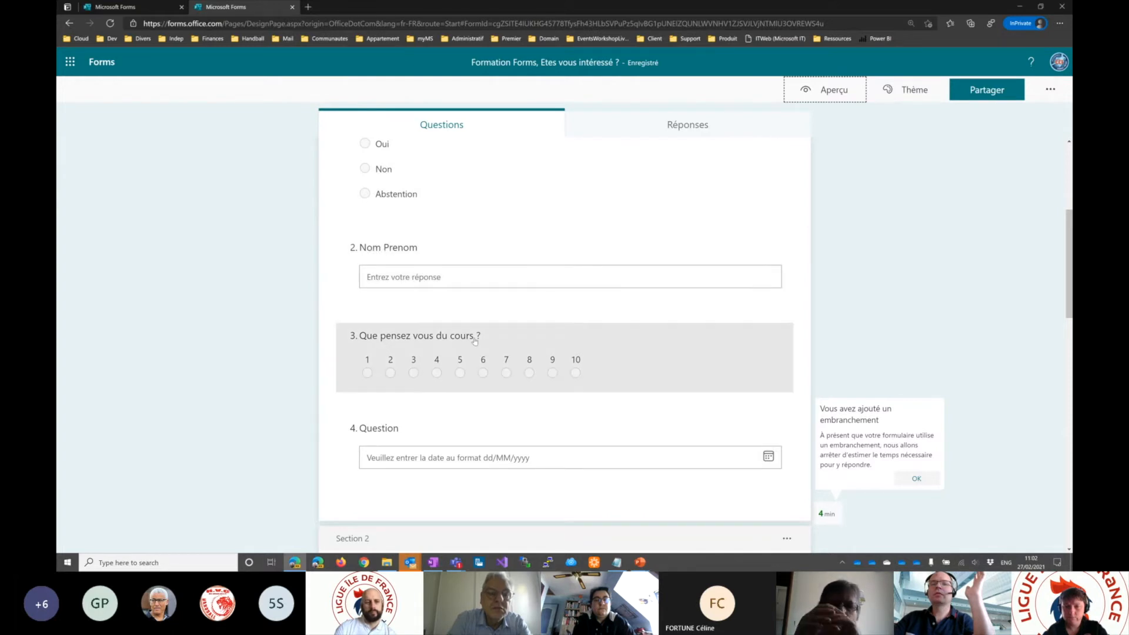
{"action": "scroll", "coordinate": [386, 343], "scroll_direction": "up", "scroll_amount": 2}
- Preview the form again and test the Oui, Non and Abstention branches of Question 1 one after another
{"action": "left_click", "coordinate": [830, 90]}
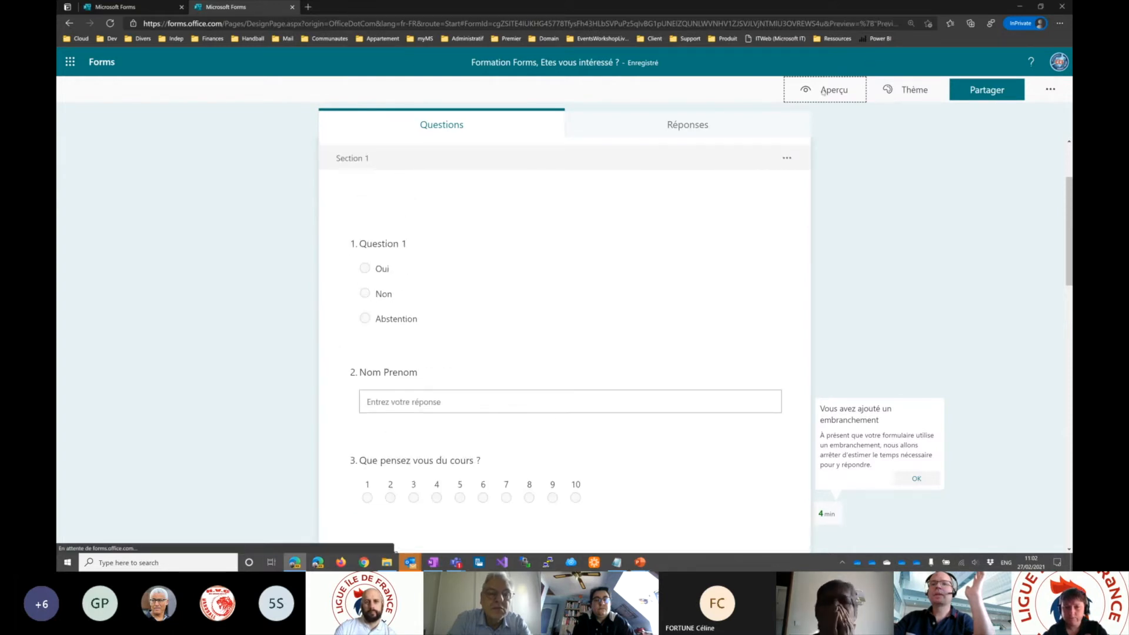
{"action": "left_click", "coordinate": [365, 271]}
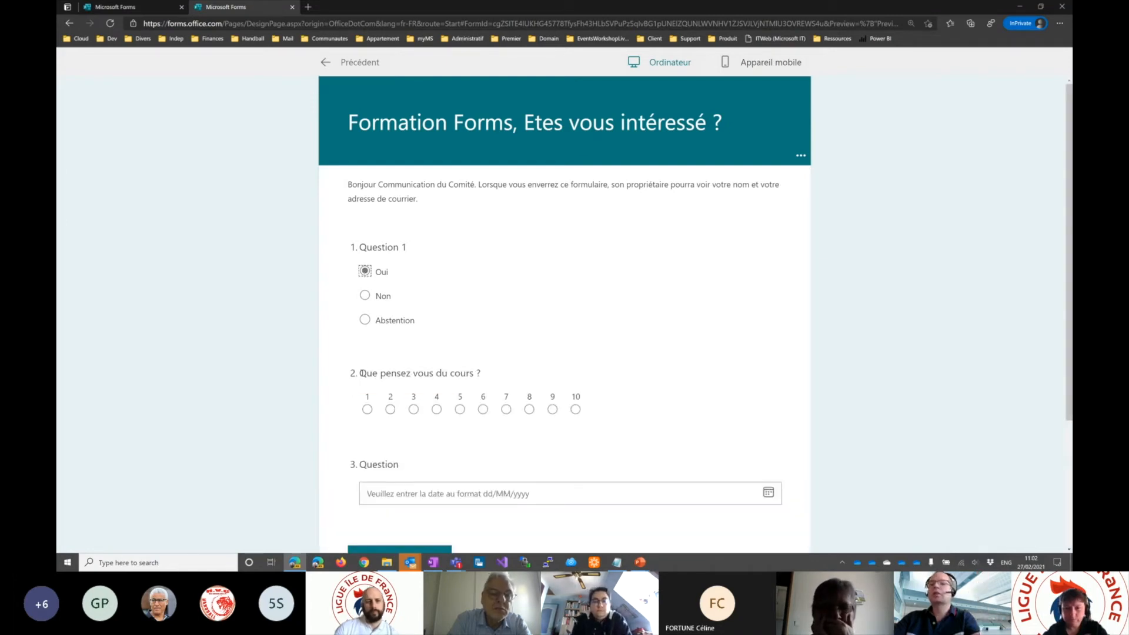
{"action": "left_click_drag", "start_coordinate": [360, 374], "coordinate": [481, 374]}
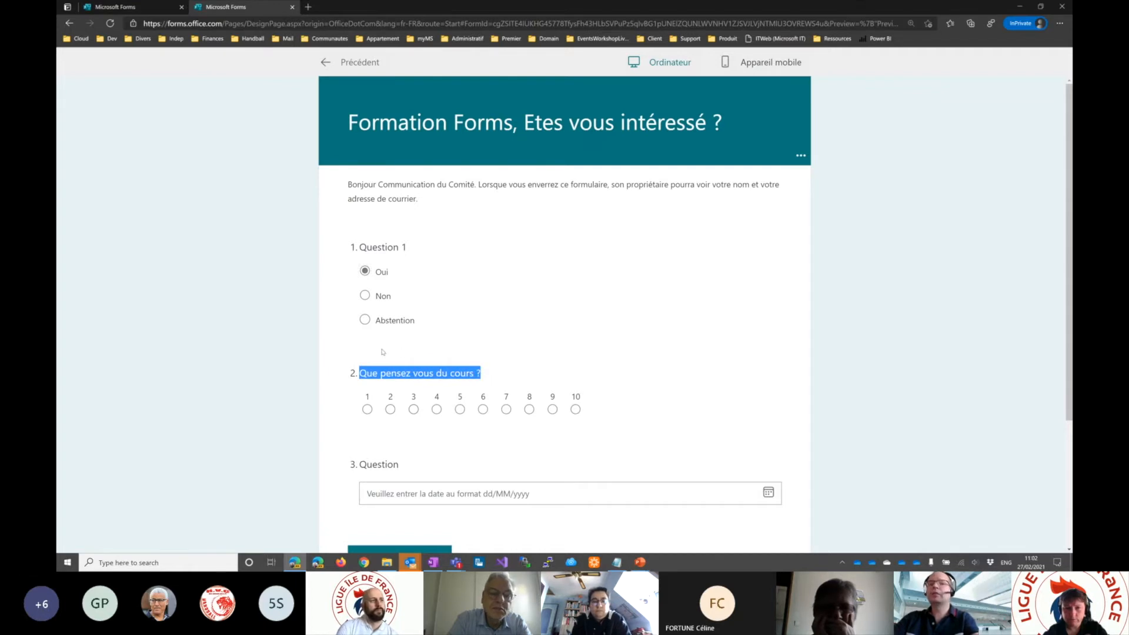
{"action": "left_click", "coordinate": [365, 296]}
{"action": "left_click_drag", "start_coordinate": [352, 461], "coordinate": [481, 461]}
{"action": "left_click_drag", "start_coordinate": [348, 377], "coordinate": [424, 378]}
{"action": "left_click", "coordinate": [365, 320]}
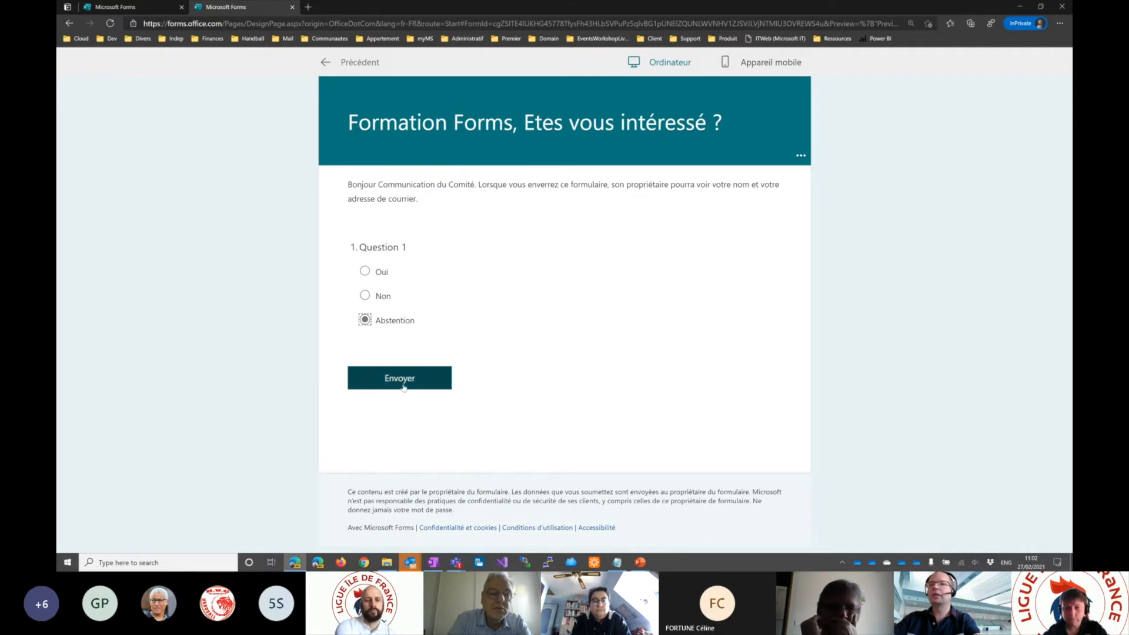
- Return to editing and dismiss the notice about the added branching
{"action": "left_click", "coordinate": [327, 62]}
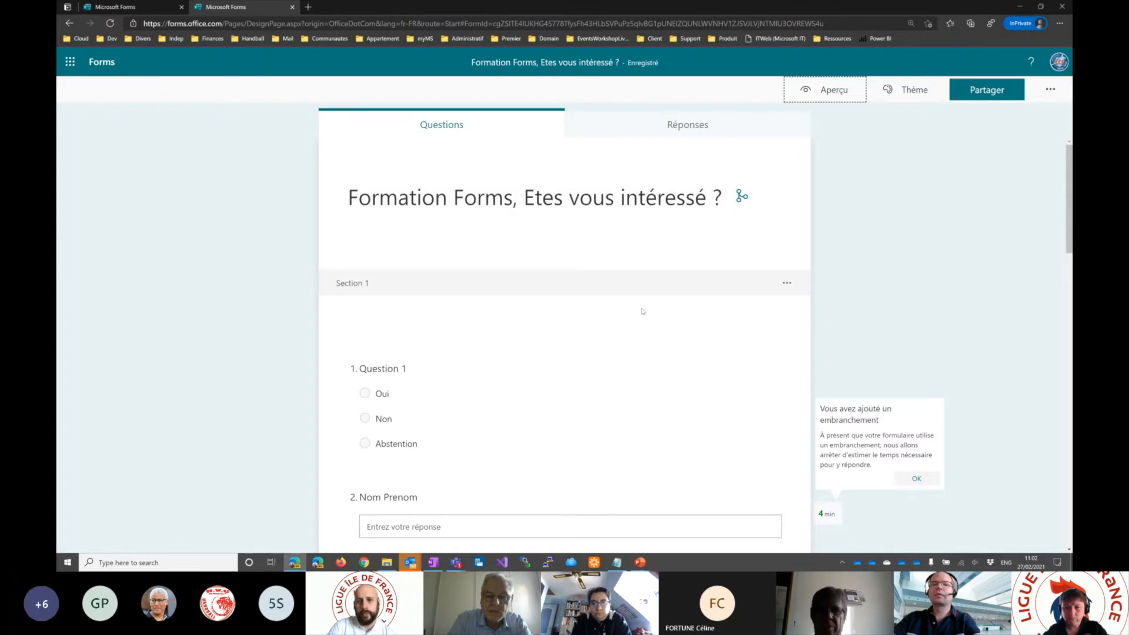
{"action": "scroll", "coordinate": [644, 311], "scroll_direction": "down", "scroll_amount": 2}
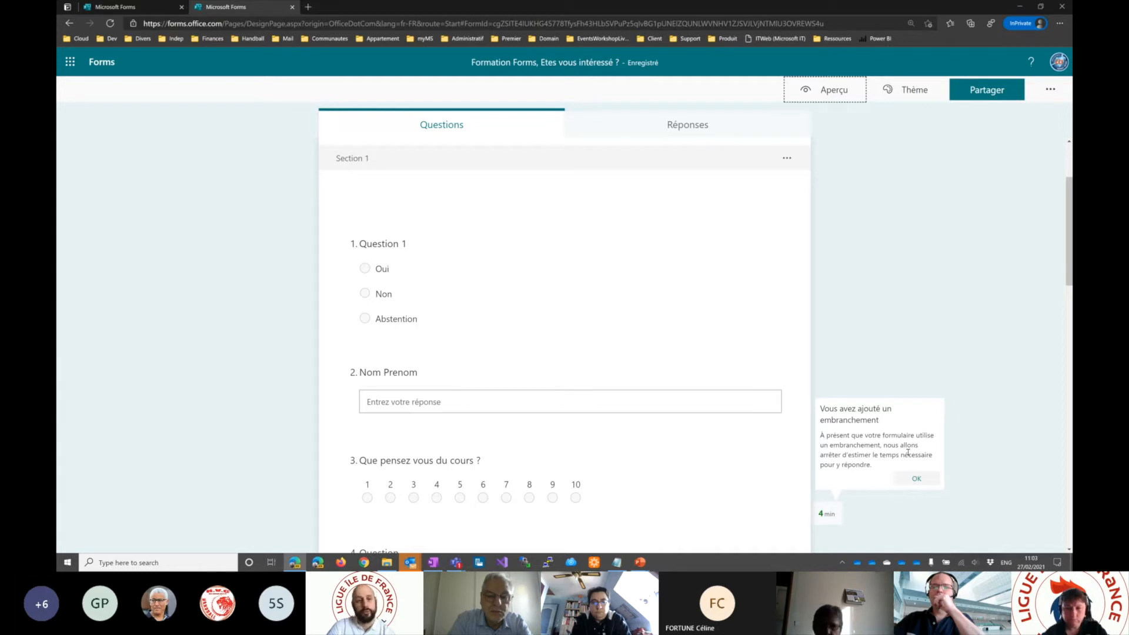
{"action": "left_click", "coordinate": [913, 480]}
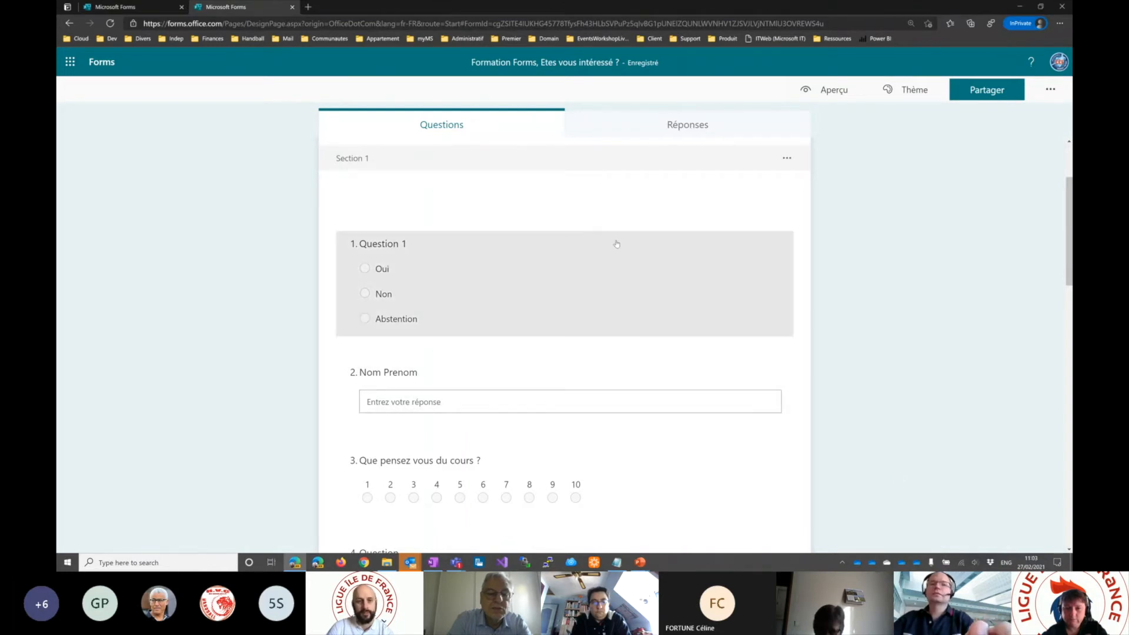
- Open the branching options from Question 1, send the "Nom Prenom" question to "4. Question", and return to the form
{"action": "left_click", "coordinate": [605, 253]}
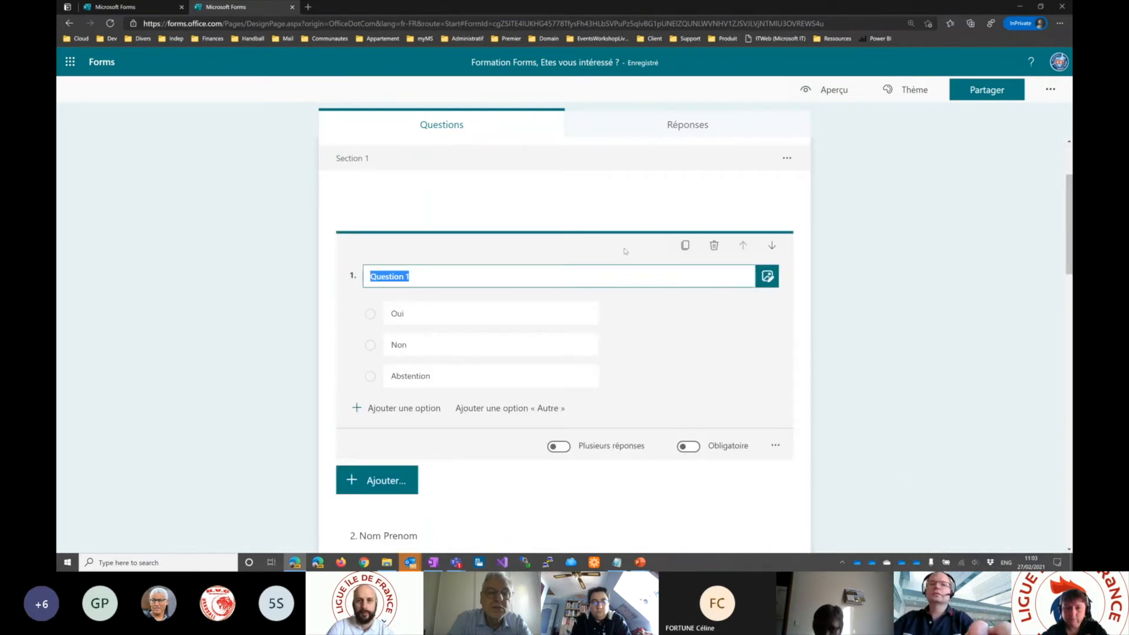
{"action": "left_click", "coordinate": [777, 447]}
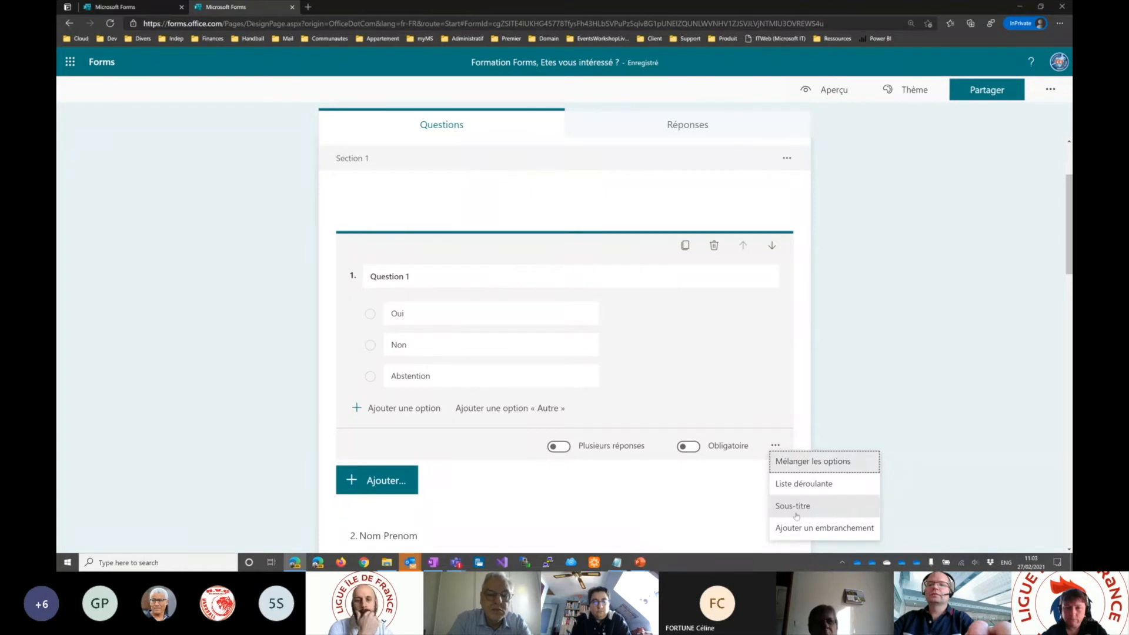
{"action": "left_click", "coordinate": [824, 528]}
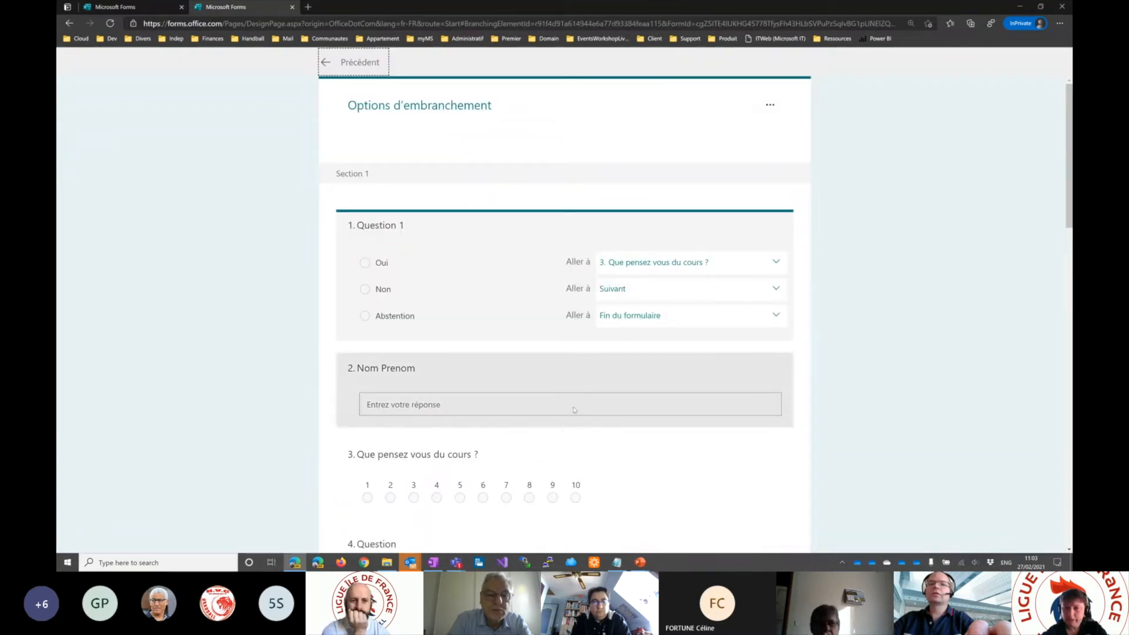
{"action": "left_click", "coordinate": [568, 375]}
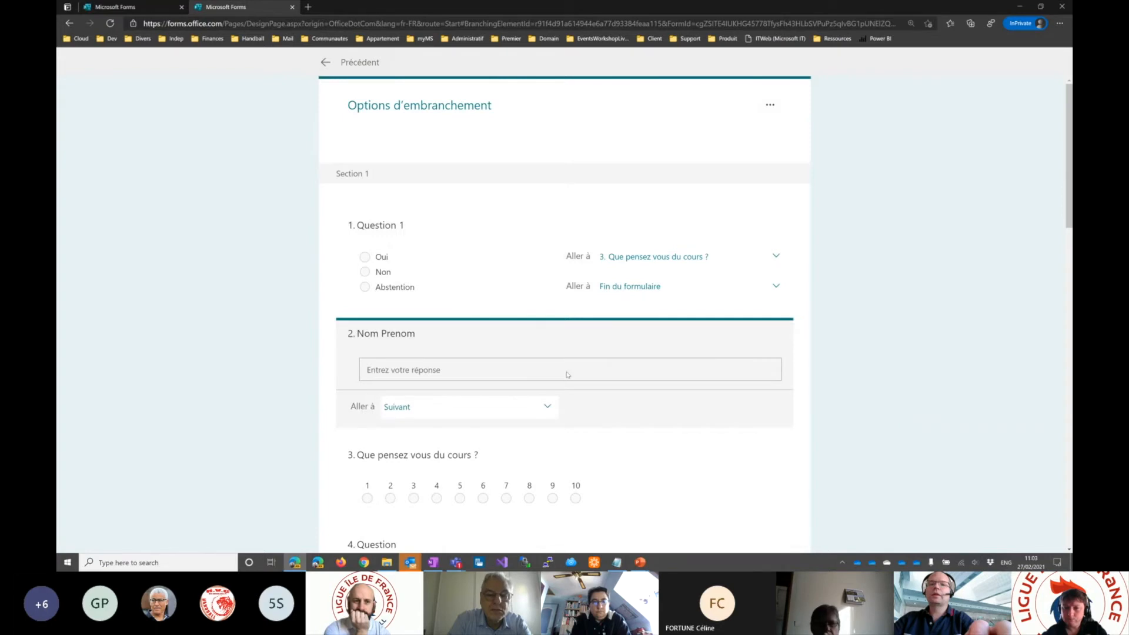
{"action": "left_click", "coordinate": [545, 410]}
{"action": "scroll", "coordinate": [462, 541], "scroll_direction": "down", "scroll_amount": 1}
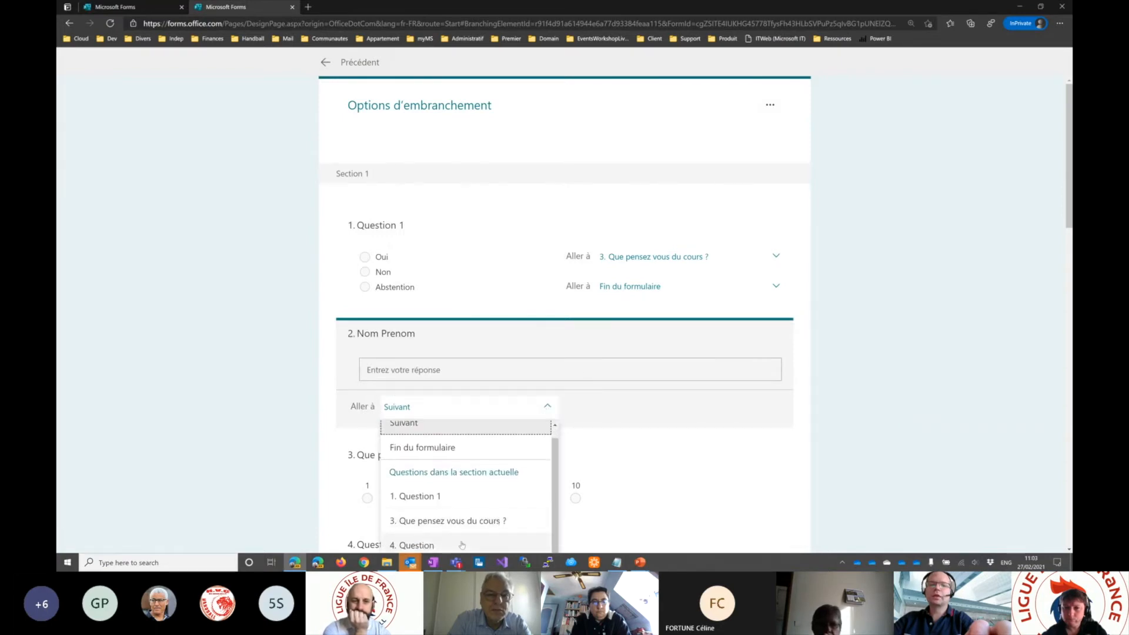
{"action": "left_click", "coordinate": [416, 546]}
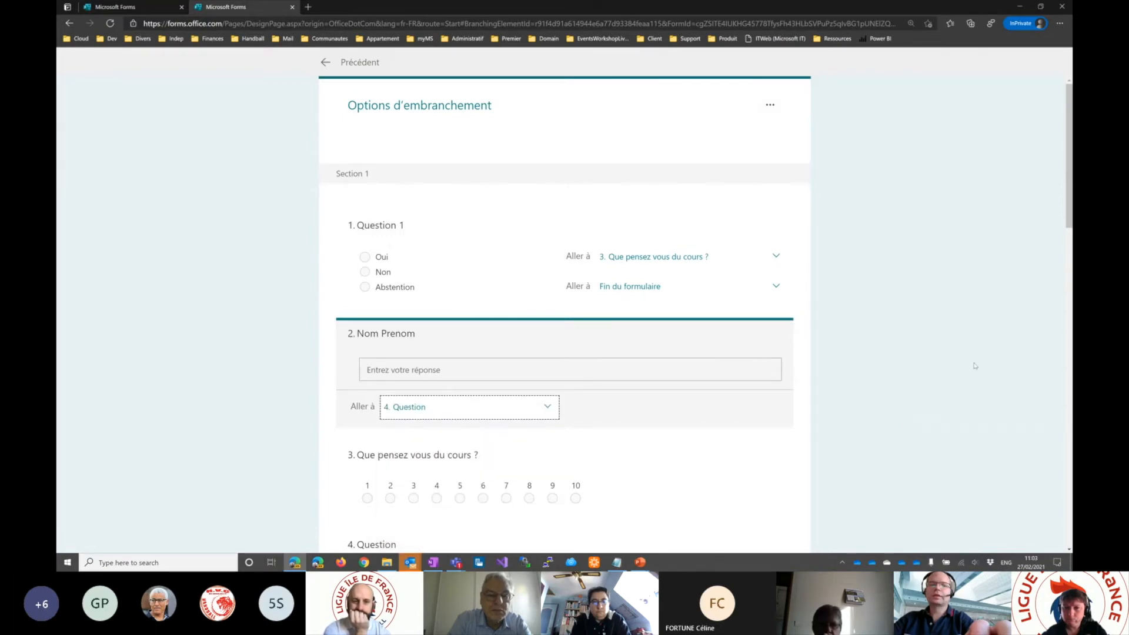
{"action": "left_click", "coordinate": [926, 334]}
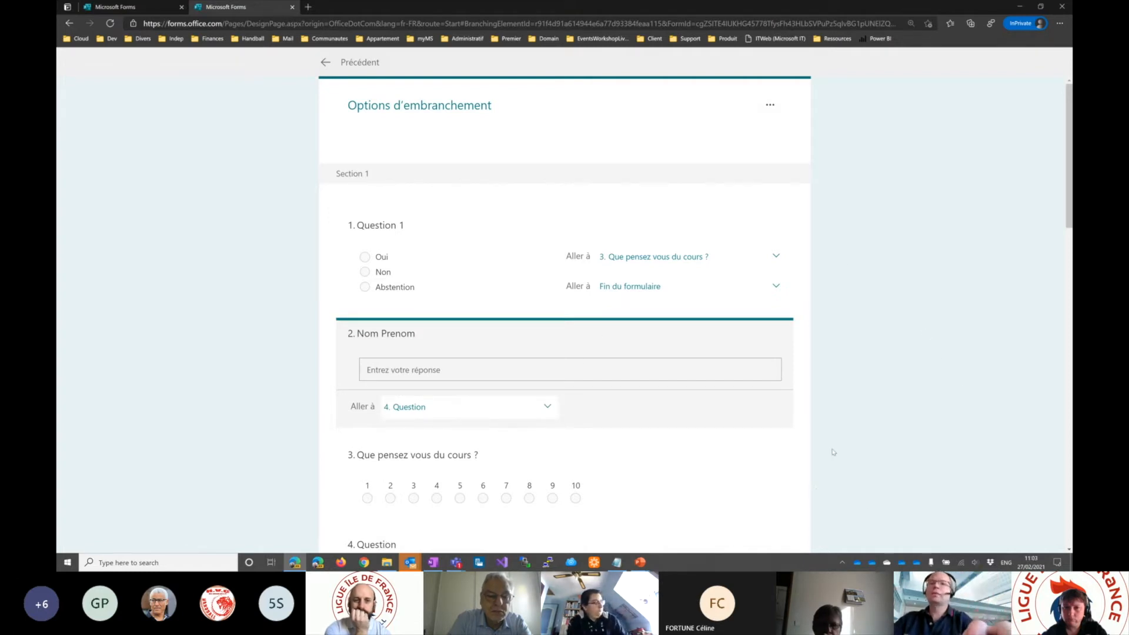
{"action": "left_click", "coordinate": [326, 63]}
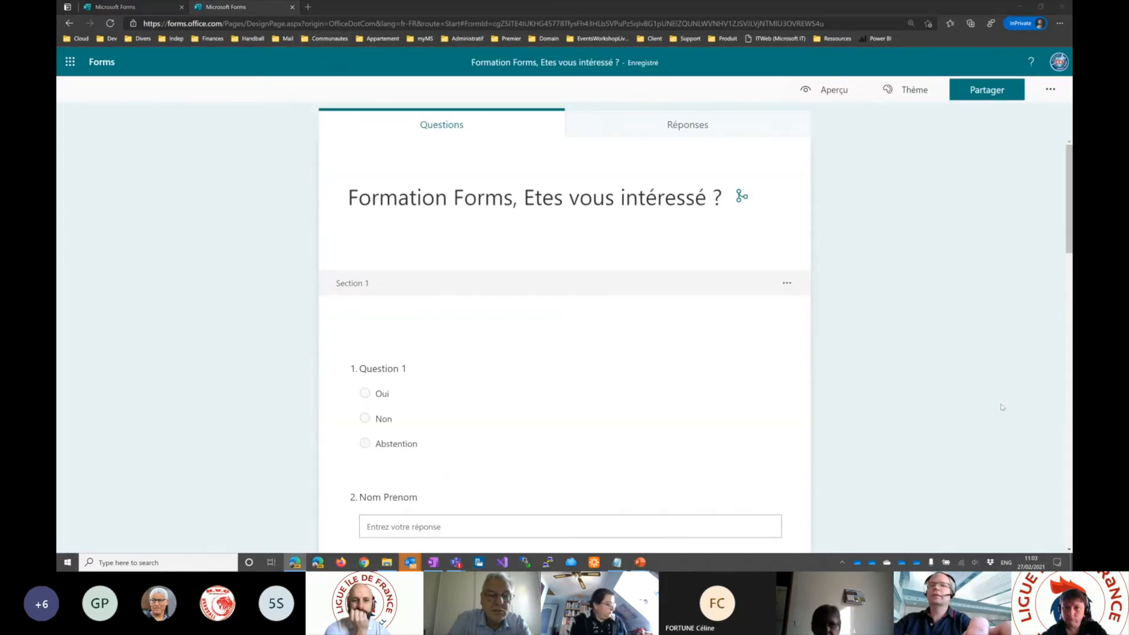
- Switch to the PowerPoint slide show and advance from the "Embranchement" slide to "Mise en forme"
{"action": "key", "text": "alt+Tab"}
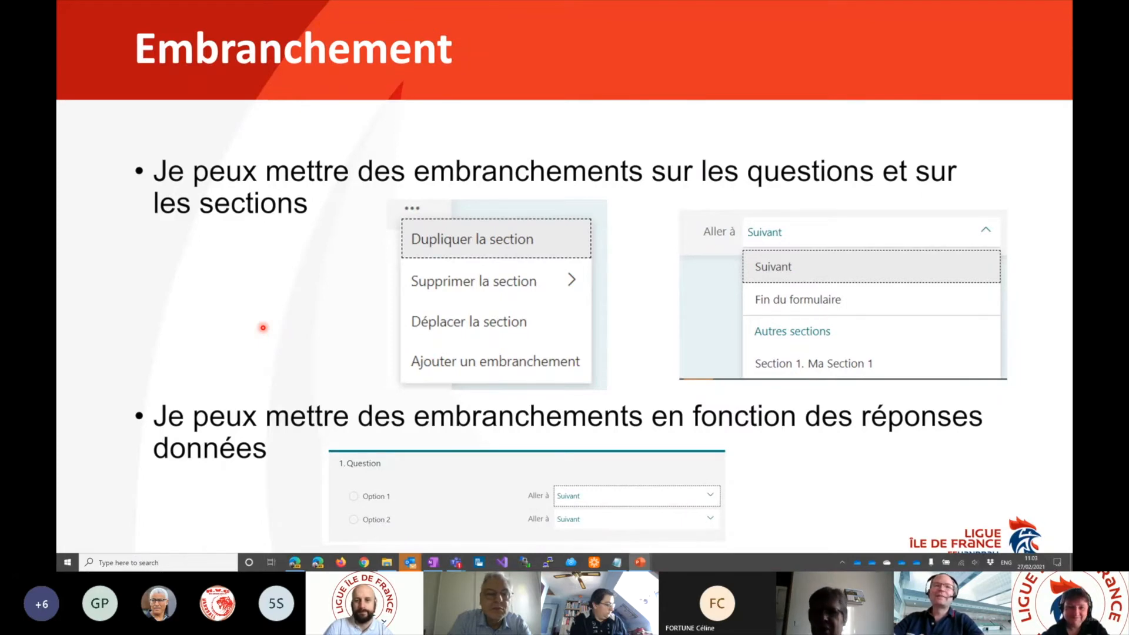
{"action": "key", "text": "Right"}
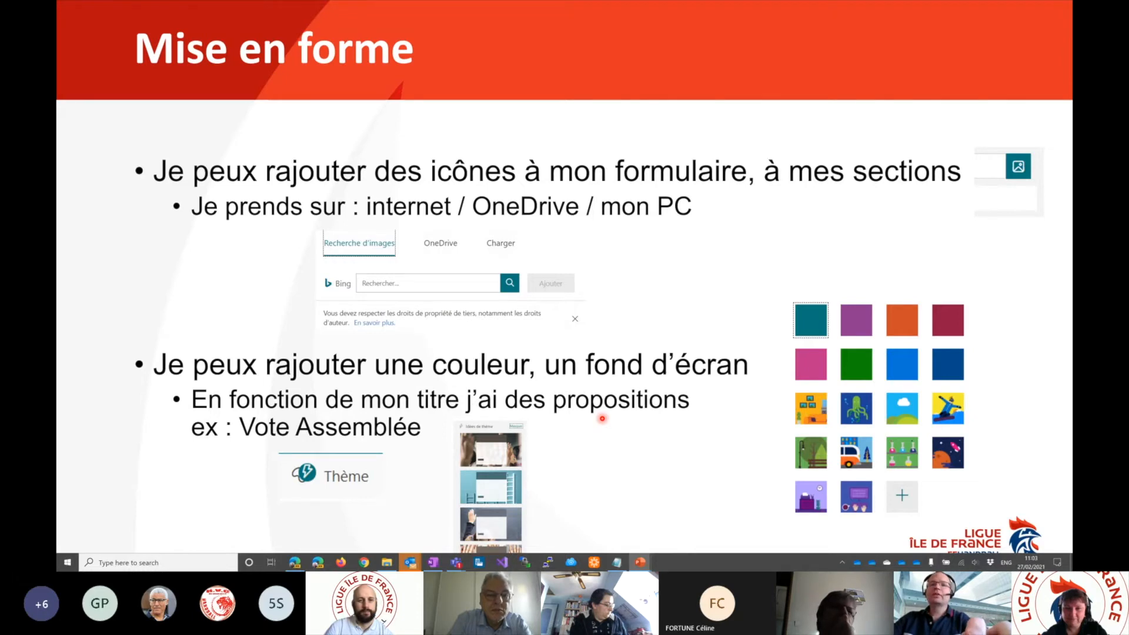
- Switch back to the form, open the image insertion options for its title, and show the OneDrive image source
{"action": "key", "text": "alt+Tab"}
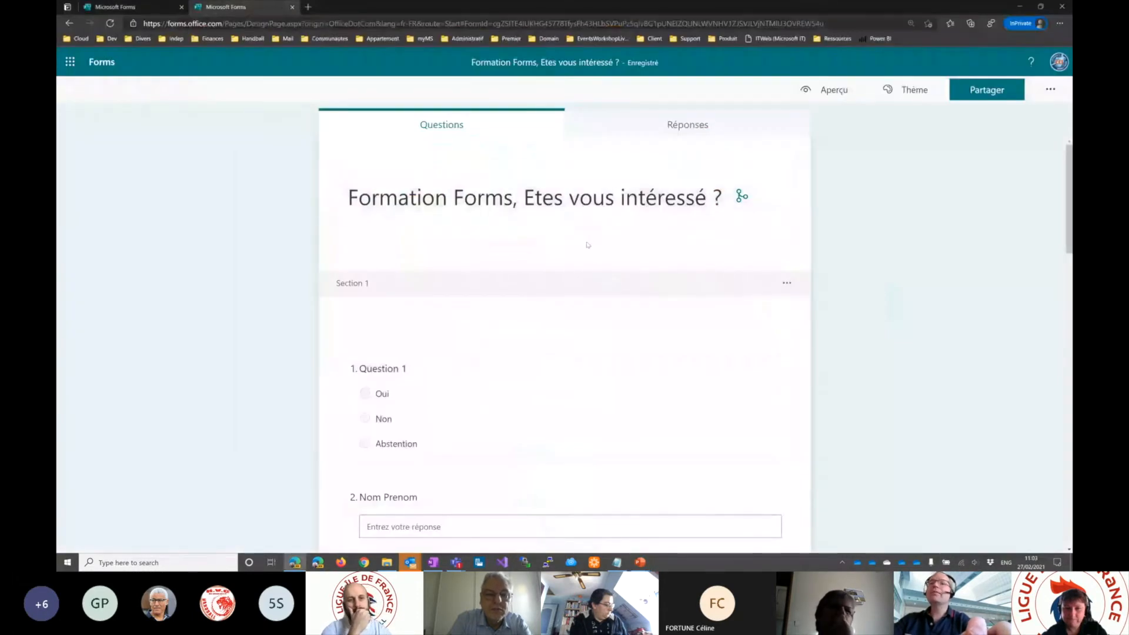
{"action": "left_click", "coordinate": [485, 185]}
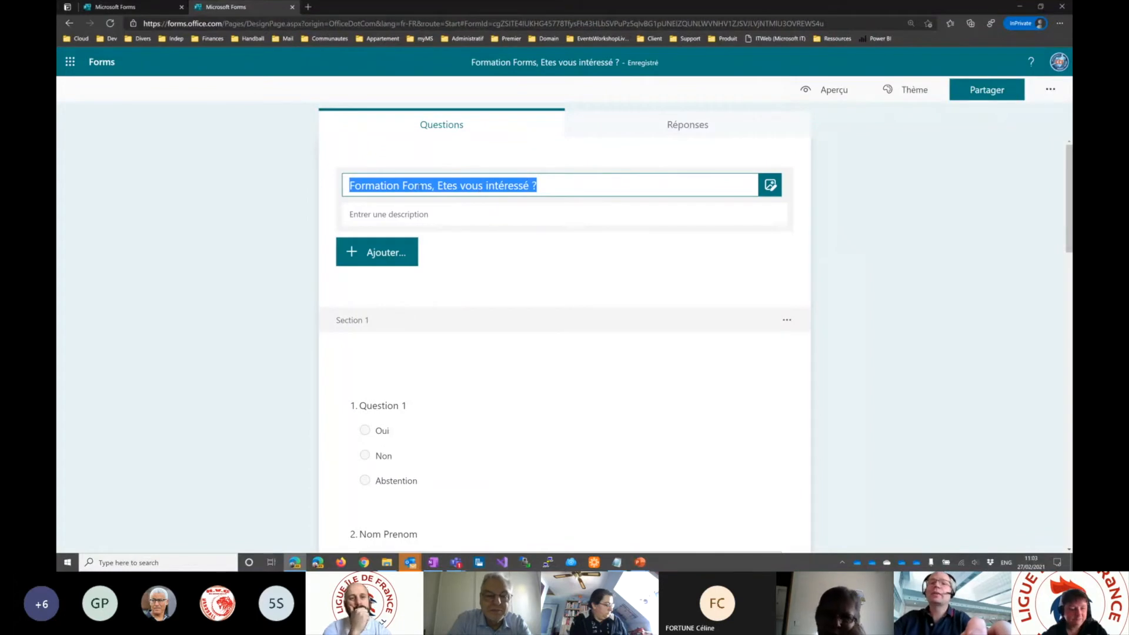
{"action": "left_click", "coordinate": [770, 185]}
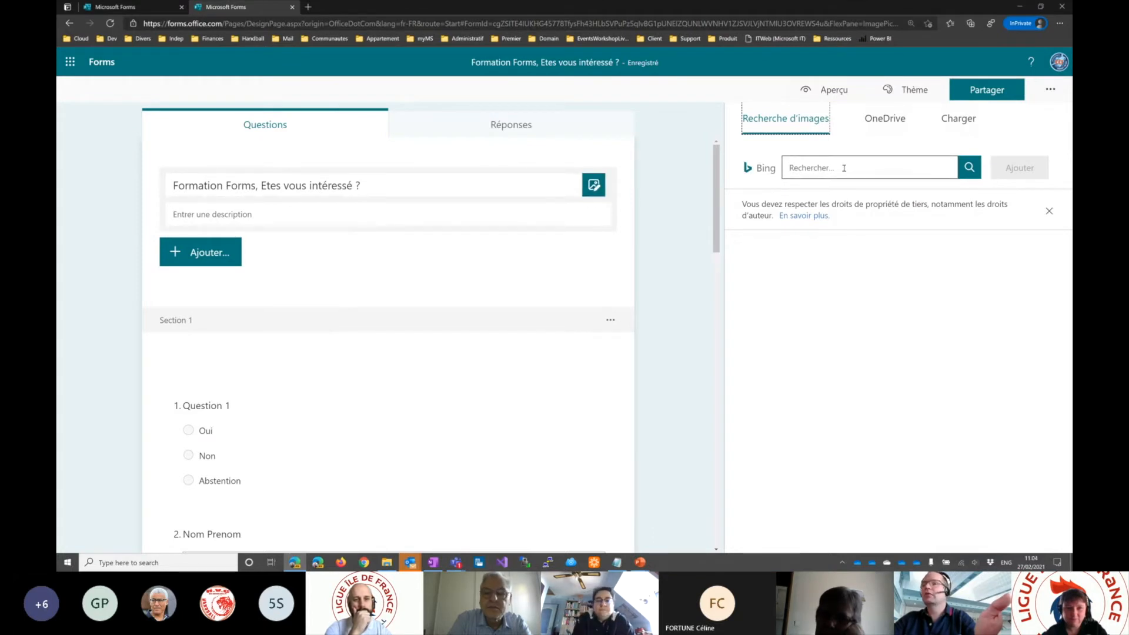
{"action": "left_click", "coordinate": [884, 120]}
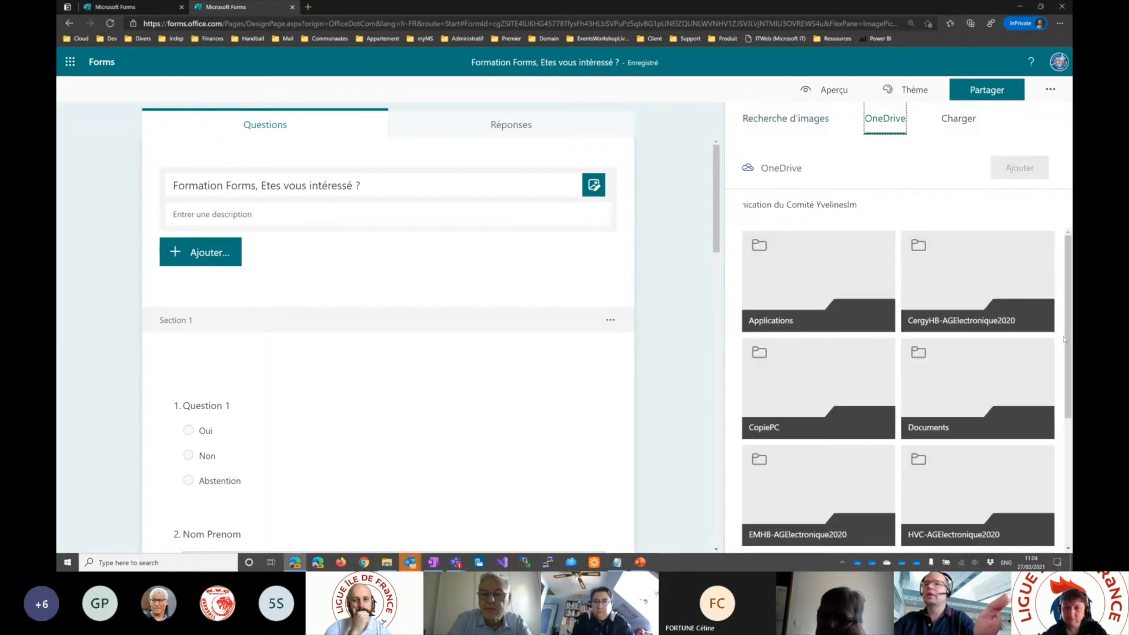
- Browse the computer's folders for a title image to upload, and cancel the file selection
{"action": "left_click", "coordinate": [959, 122]}
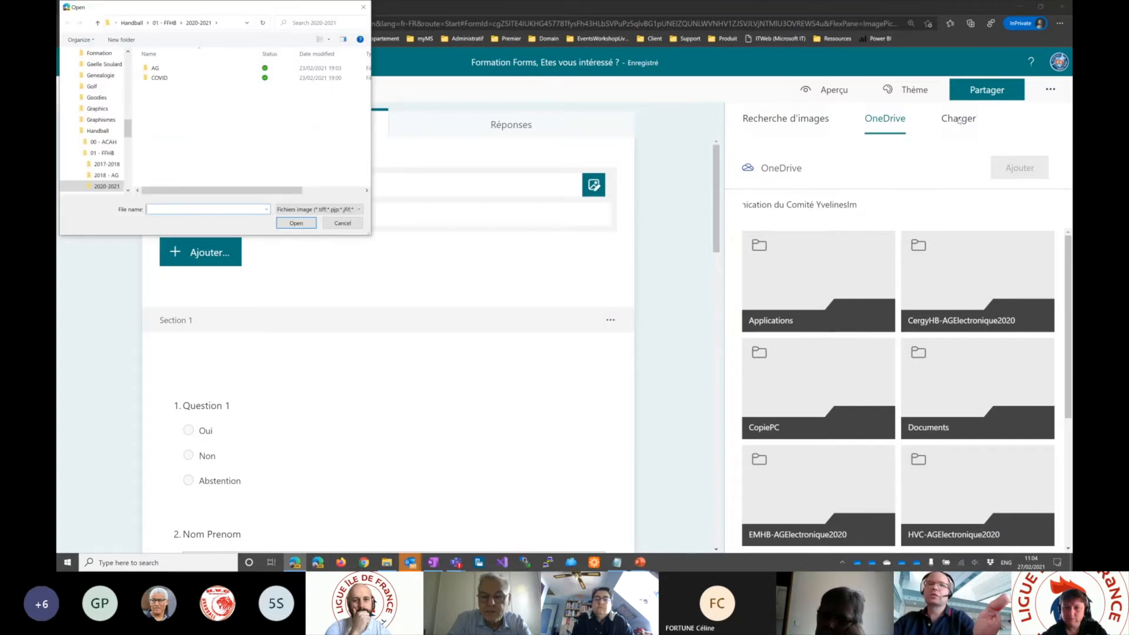
{"action": "left_click", "coordinate": [72, 130]}
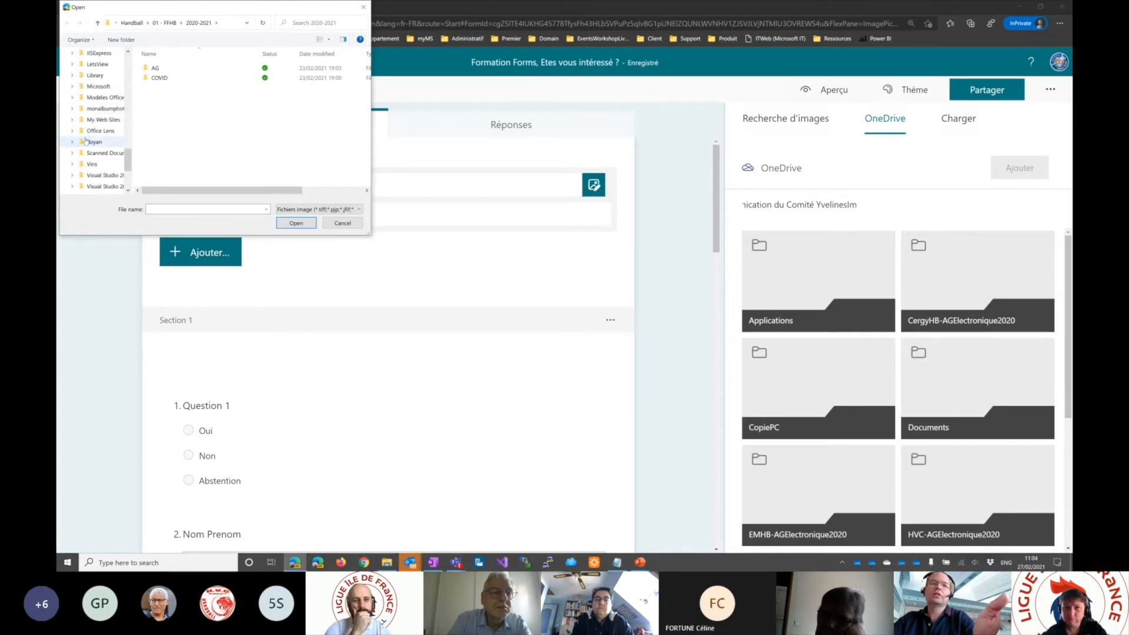
{"action": "scroll", "coordinate": [106, 129], "scroll_direction": "down", "scroll_amount": 3}
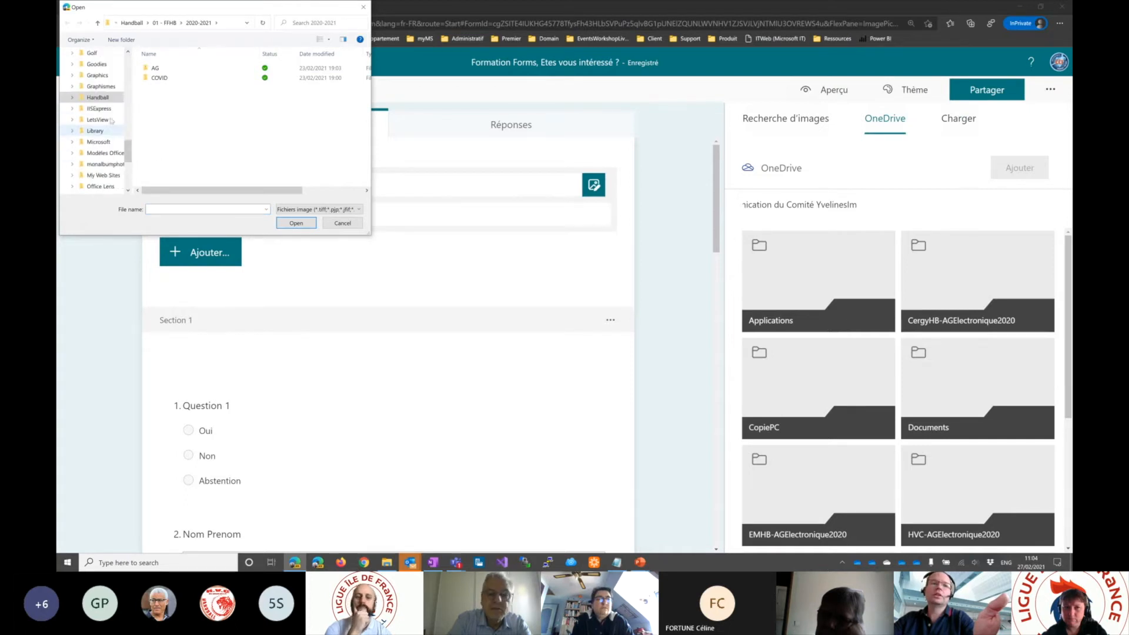
{"action": "scroll", "coordinate": [98, 118], "scroll_direction": "down", "scroll_amount": 5}
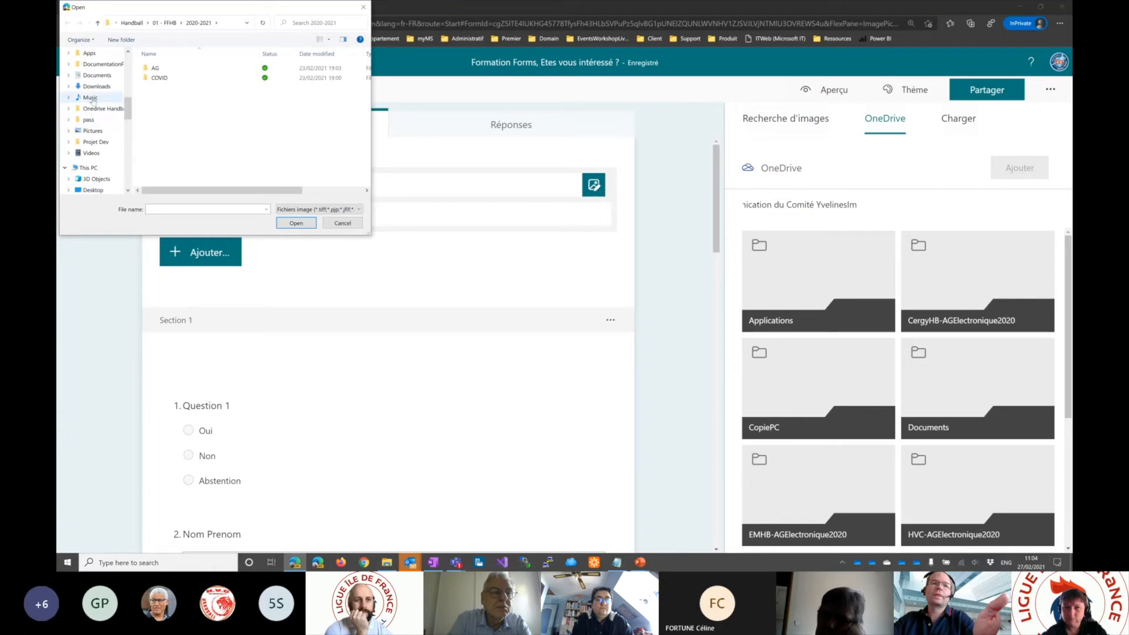
{"action": "scroll", "coordinate": [97, 150], "scroll_direction": "up", "scroll_amount": 10}
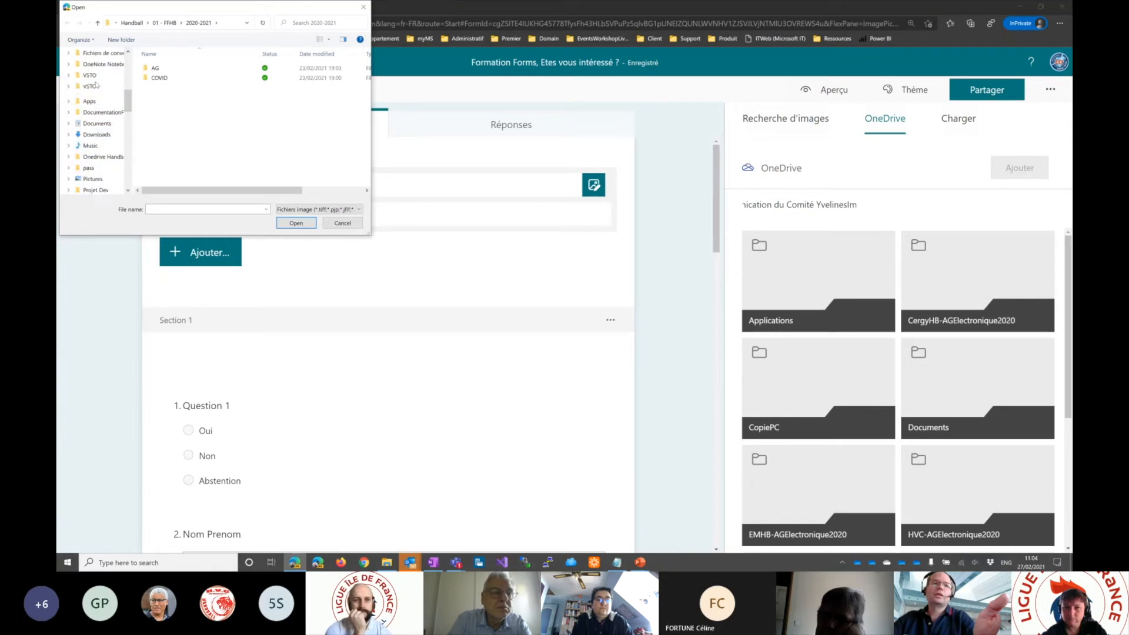
{"action": "scroll", "coordinate": [95, 158], "scroll_direction": "down", "scroll_amount": 1}
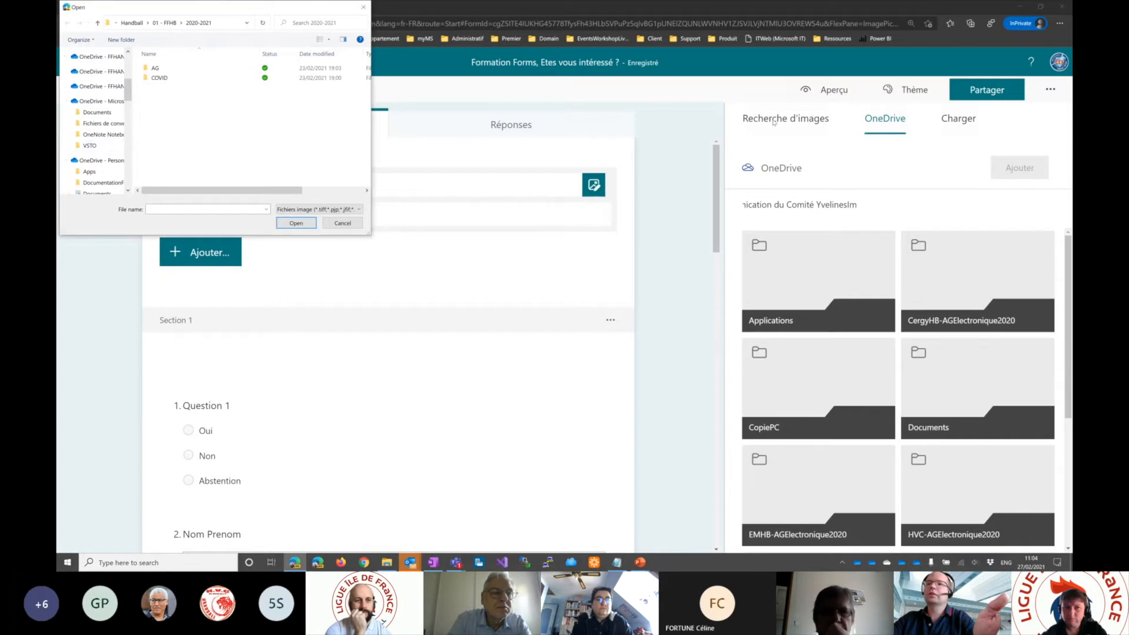
{"action": "left_click", "coordinate": [343, 223]}
- Search Bing images for "Logo Ile de France Handball"
{"action": "left_click", "coordinate": [805, 164]}
{"action": "type", "text": "Logo Ile de F"}
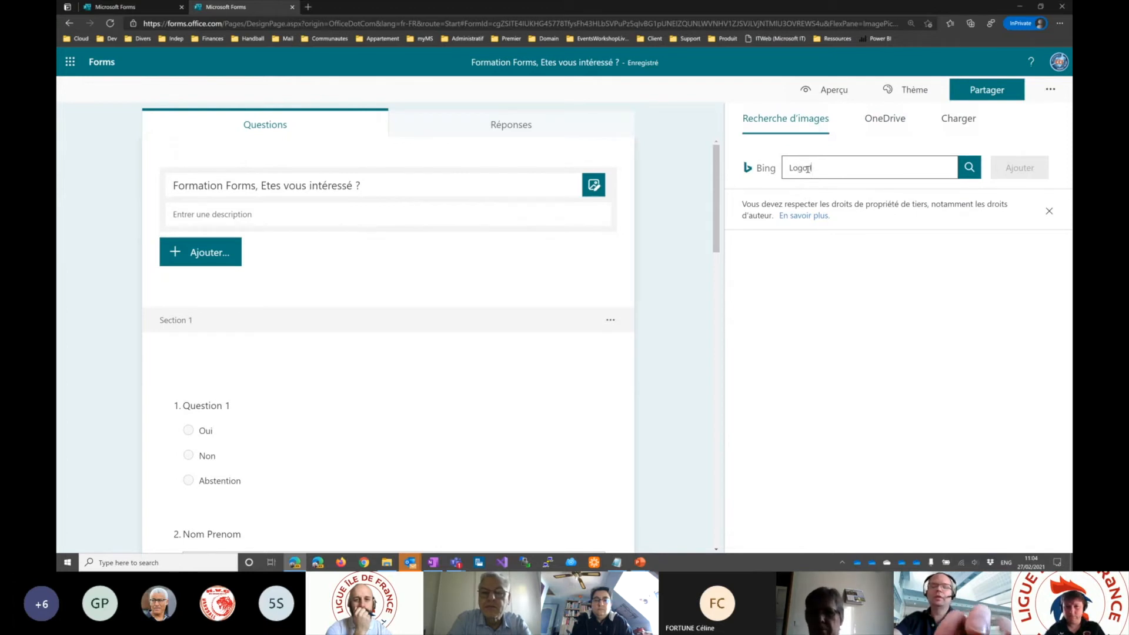
{"action": "type", "text": "rance "}
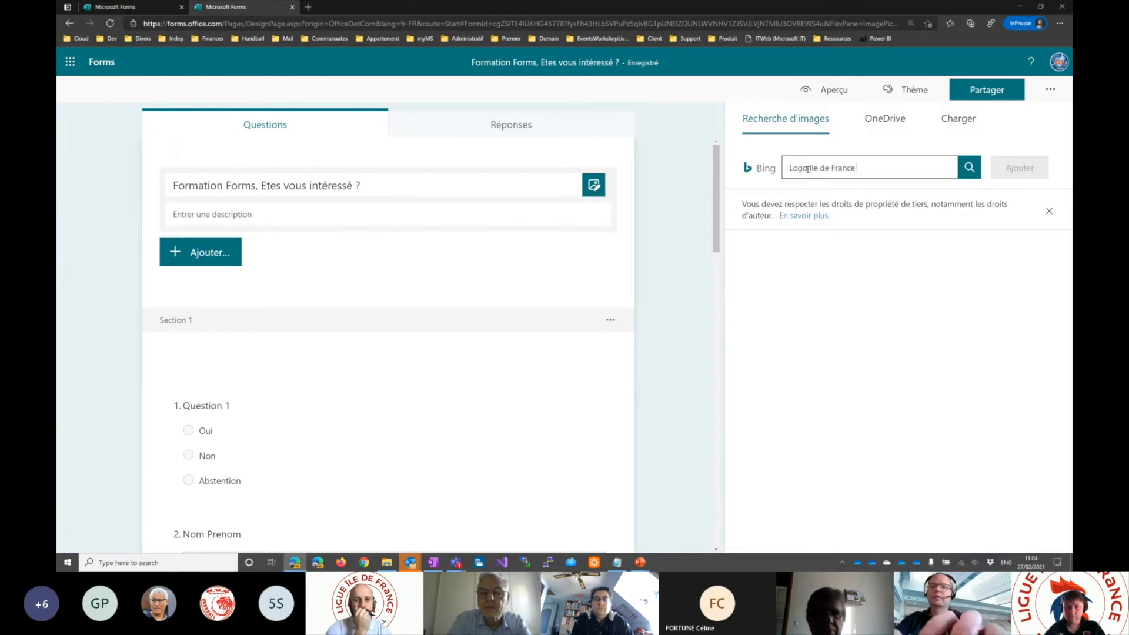
{"action": "type", "text": "Handball"}
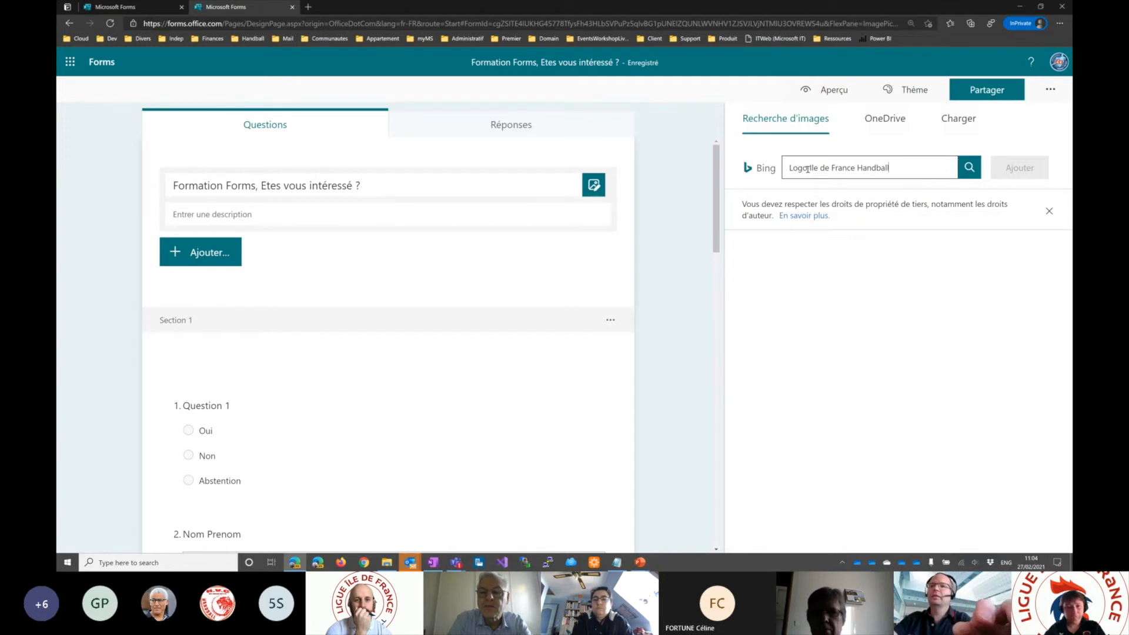
{"action": "key", "text": "Return"}
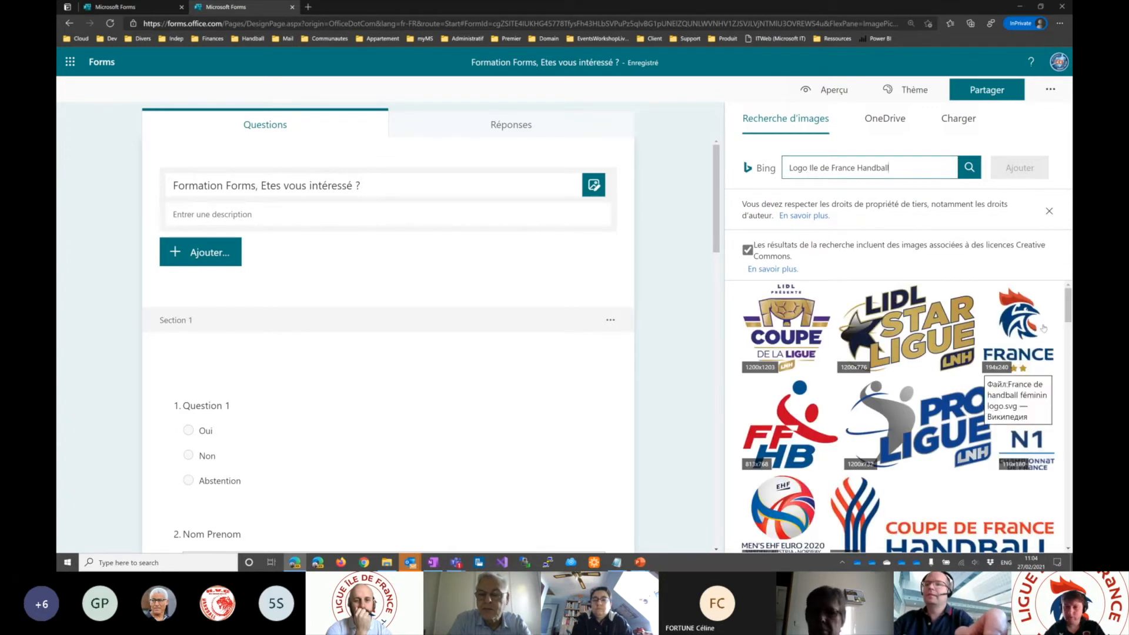
- Browse the found logos and add the France handball logo with the red and blue rooster to the form title
{"action": "left_click_drag", "start_coordinate": [1069, 312], "coordinate": [1070, 371]}
{"action": "scroll", "coordinate": [1070, 405], "scroll_direction": "down", "scroll_amount": 5}
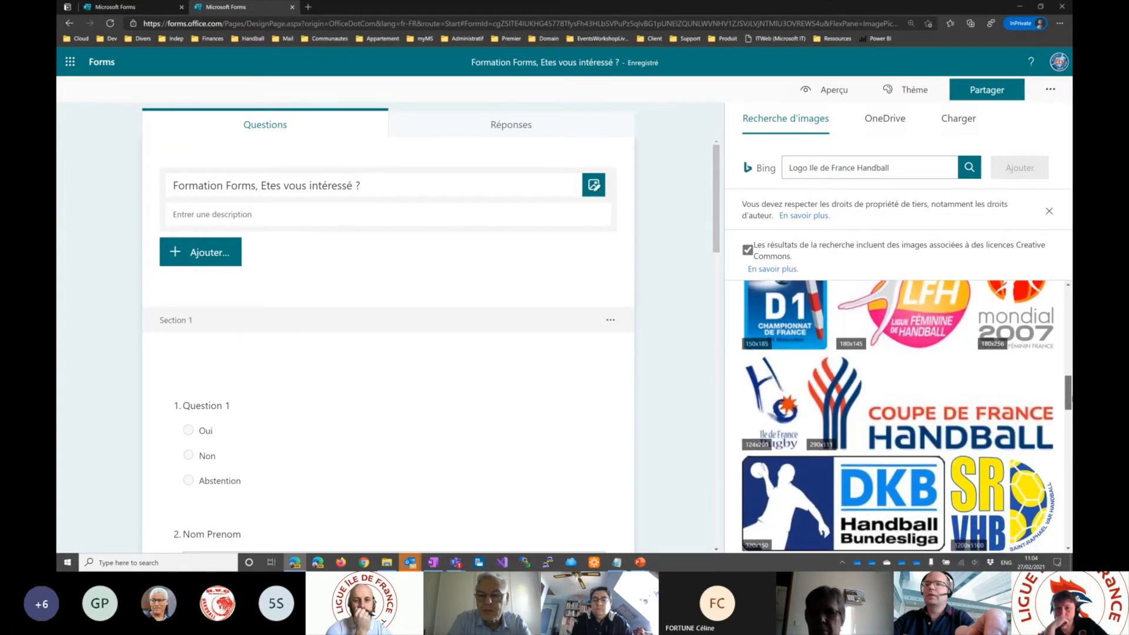
{"action": "scroll", "coordinate": [1070, 406], "scroll_direction": "up", "scroll_amount": 8}
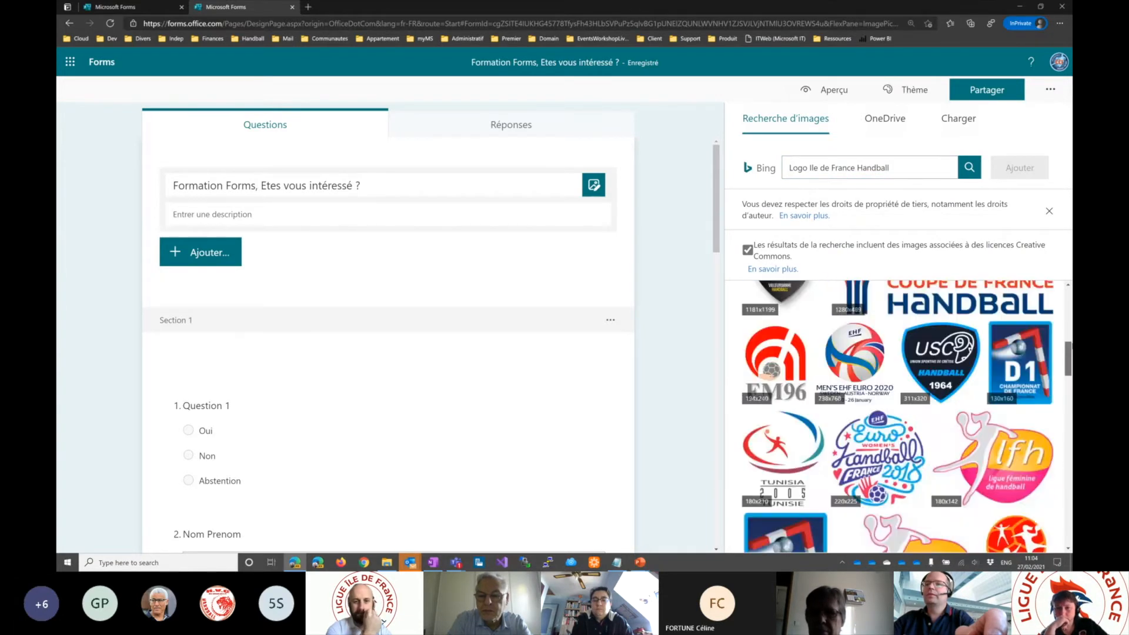
{"action": "left_click", "coordinate": [1025, 314]}
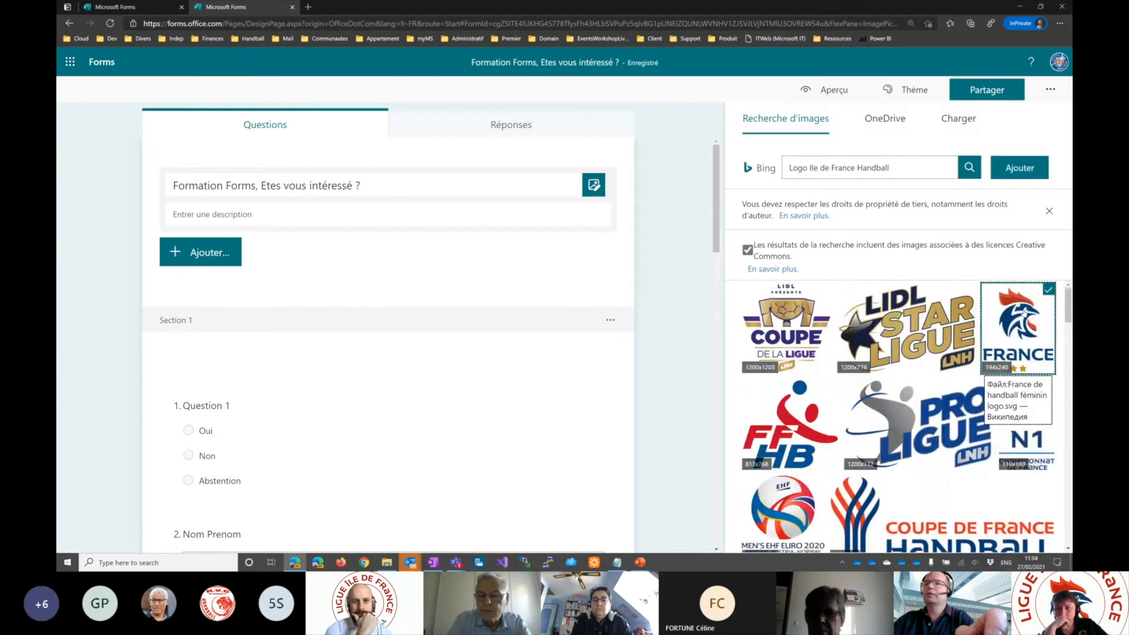
{"action": "left_click", "coordinate": [1017, 169]}
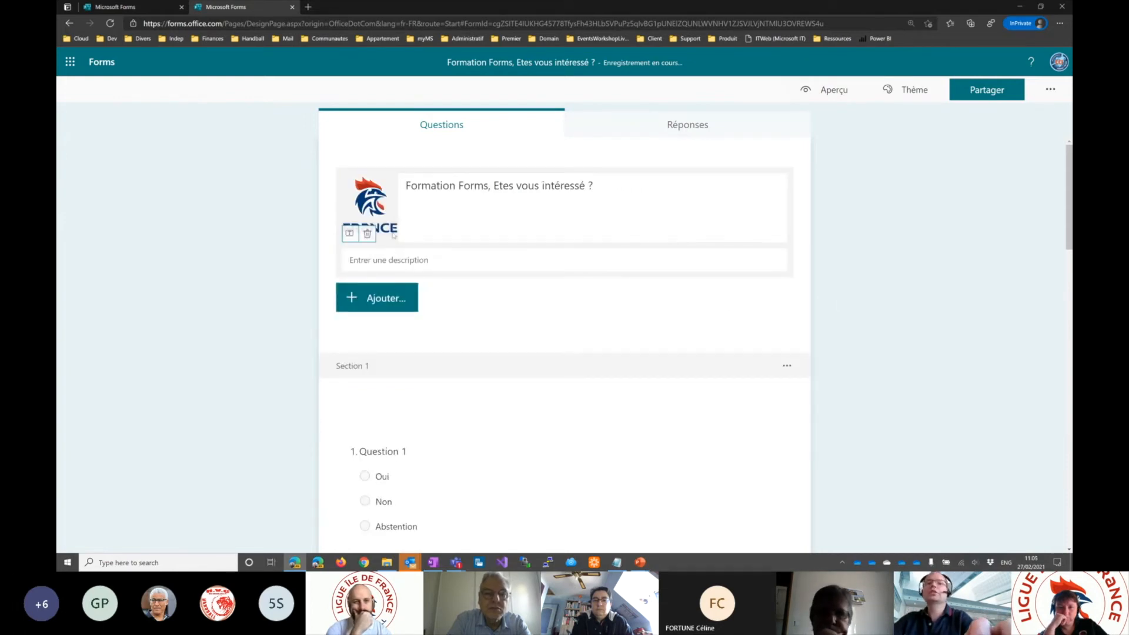
- View the media types that can be inserted into Question 1 and close the options without inserting anything
{"action": "left_click", "coordinate": [389, 450]}
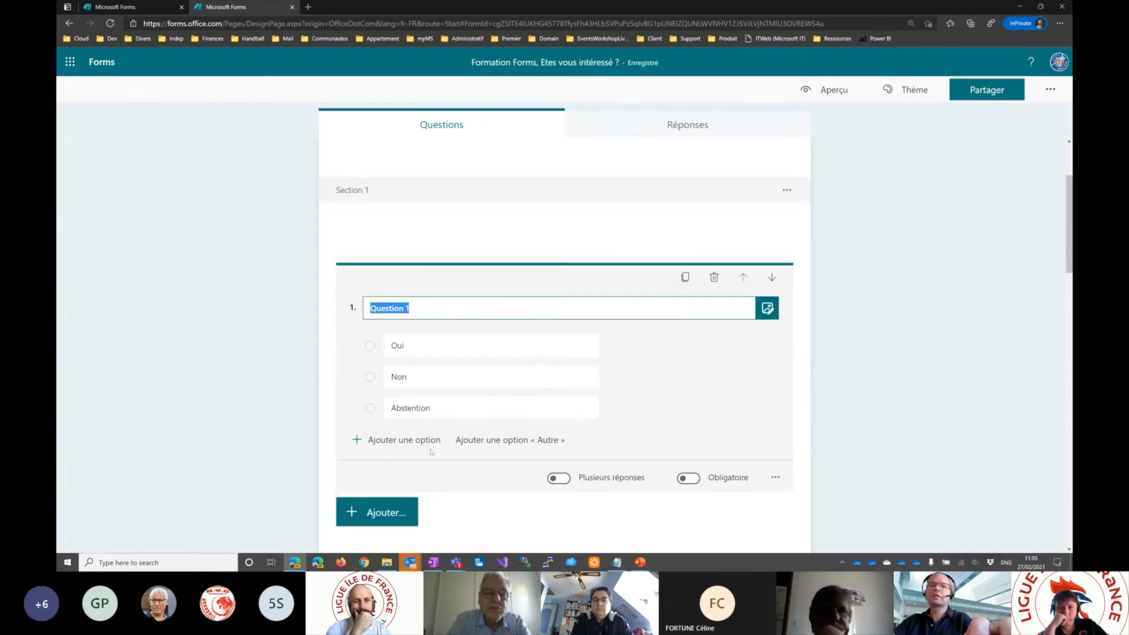
{"action": "left_click", "coordinate": [767, 309]}
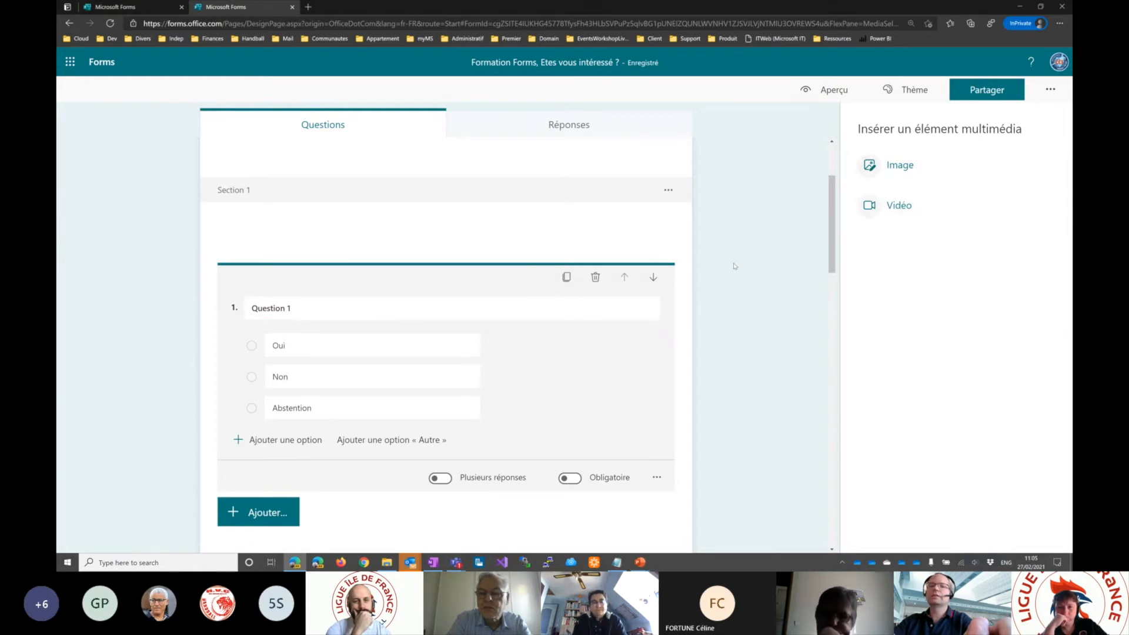
{"action": "left_click", "coordinate": [769, 210]}
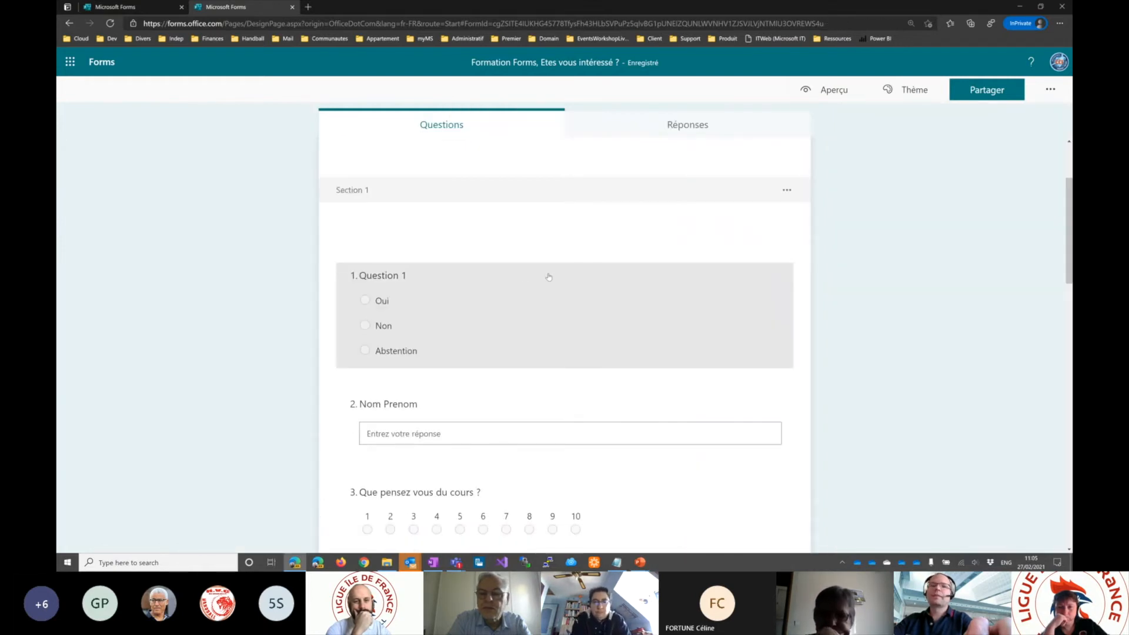
- Open the theme choices and apply the illustrated city street theme with the orange and white bus
{"action": "scroll", "coordinate": [548, 277], "scroll_direction": "up", "scroll_amount": 3}
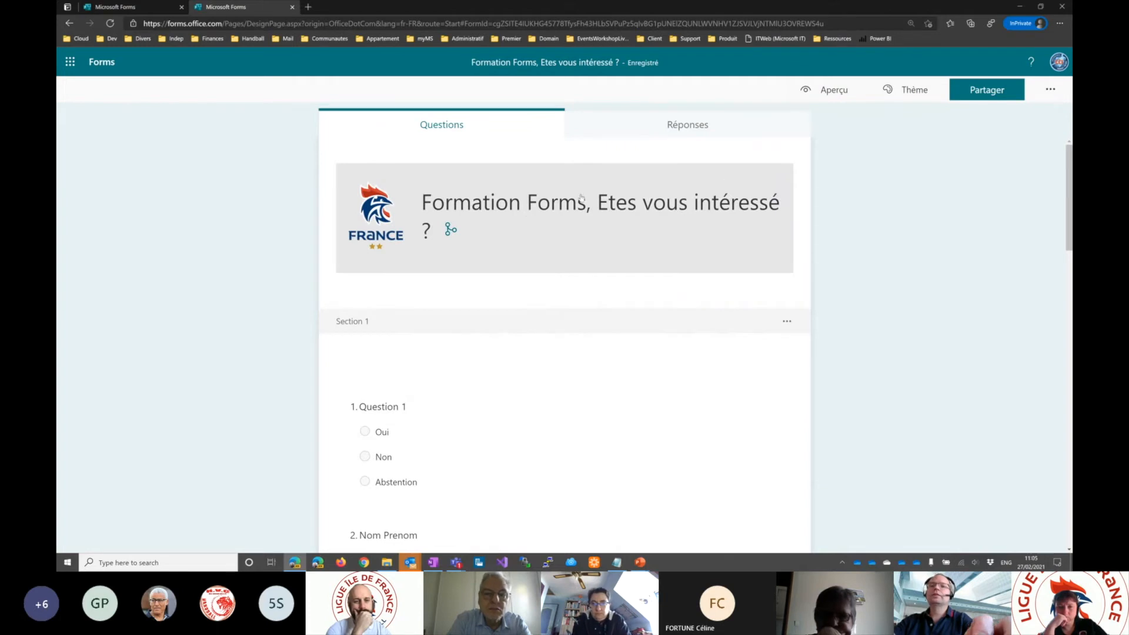
{"action": "left_click", "coordinate": [898, 93]}
{"action": "left_click", "coordinate": [875, 138]}
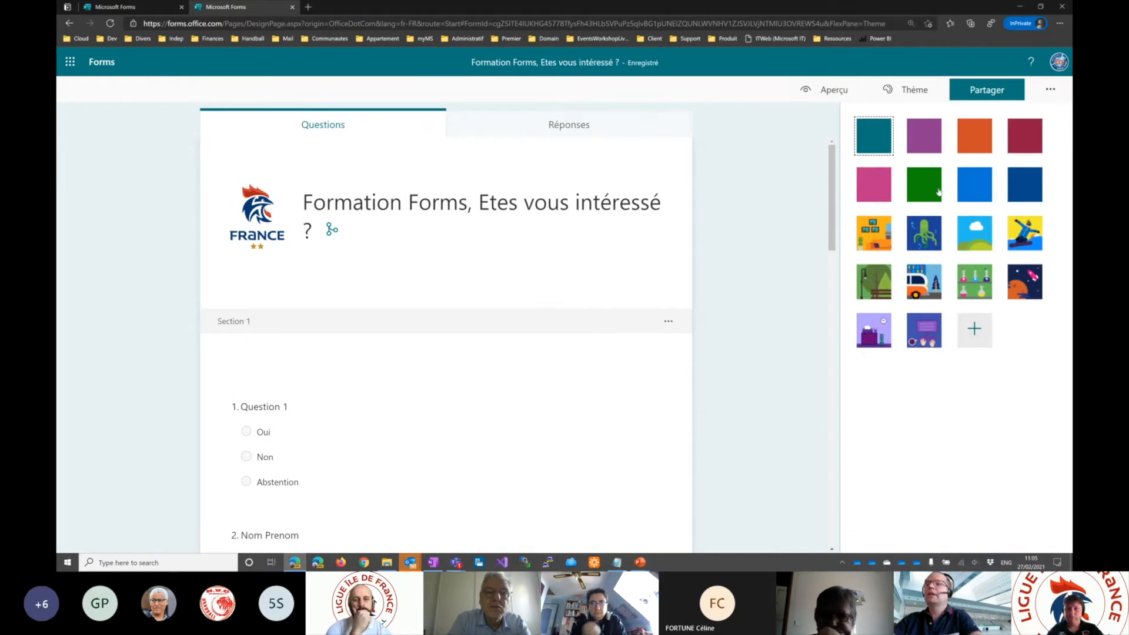
{"action": "left_click", "coordinate": [929, 283]}
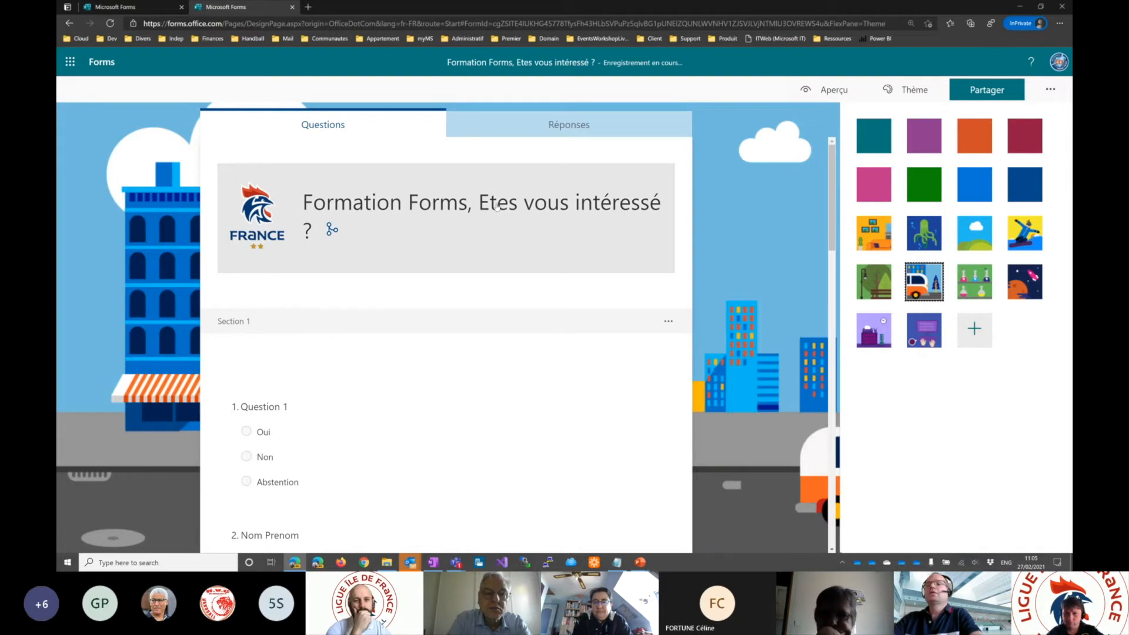
- Rename the form title as "Vote Assemblée Générale"
{"action": "left_click", "coordinate": [351, 199]}
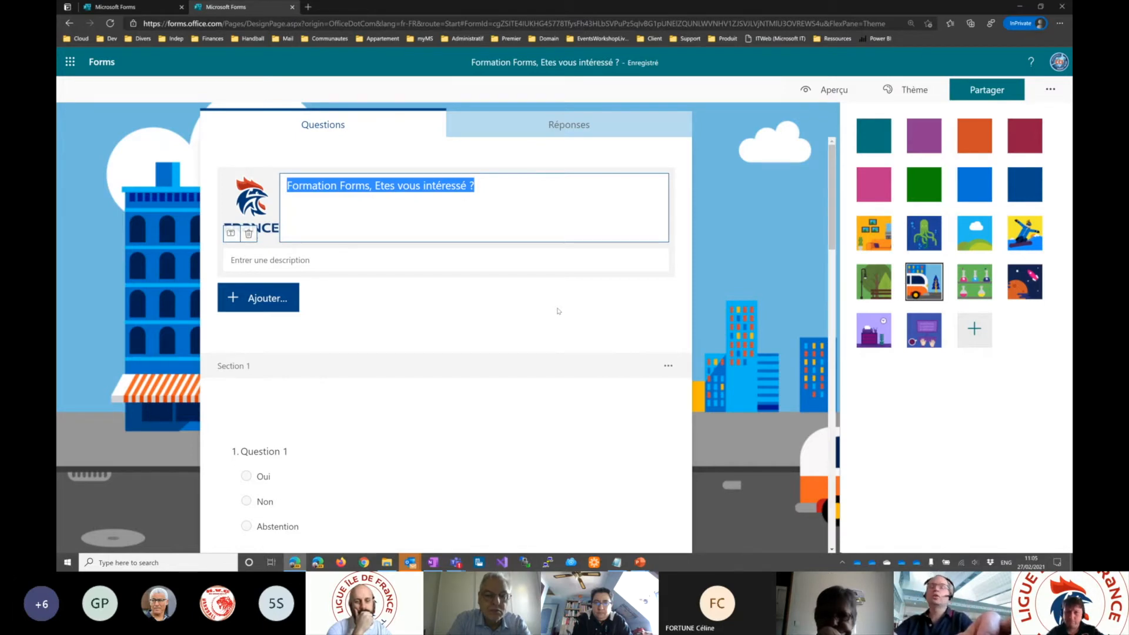
{"action": "type", "text": "Vote"}
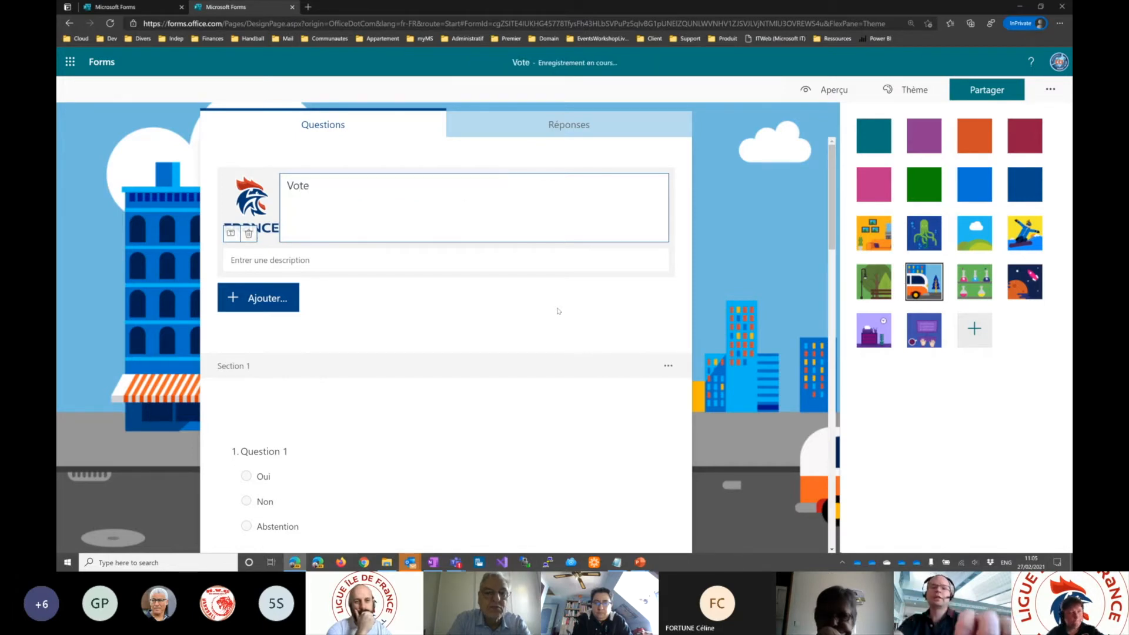
{"action": "type", "text": " Assemblée Générale"}
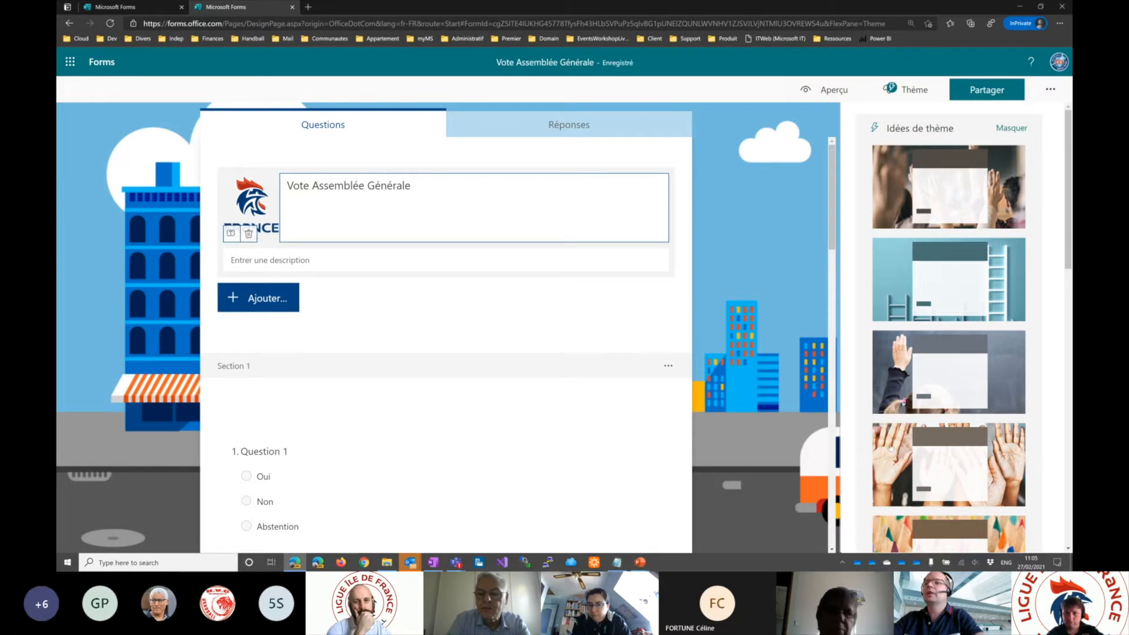
- Apply the suggested theme with the photo of open hands to the form and close the theme choices
{"action": "scroll", "coordinate": [897, 455], "scroll_direction": "down", "scroll_amount": 2}
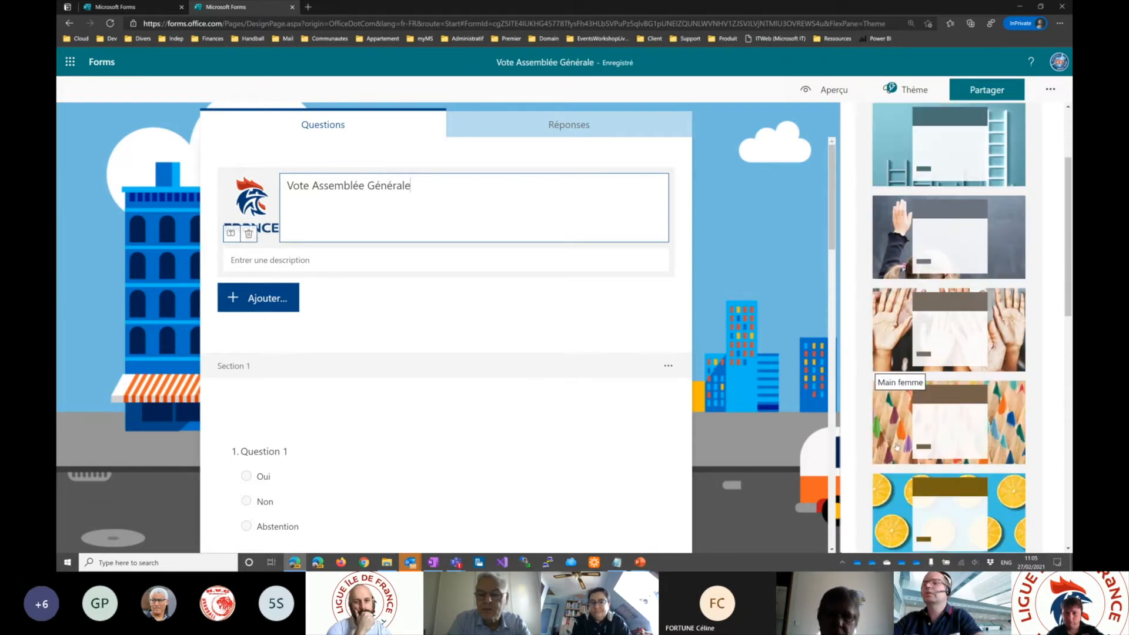
{"action": "left_click", "coordinate": [910, 352]}
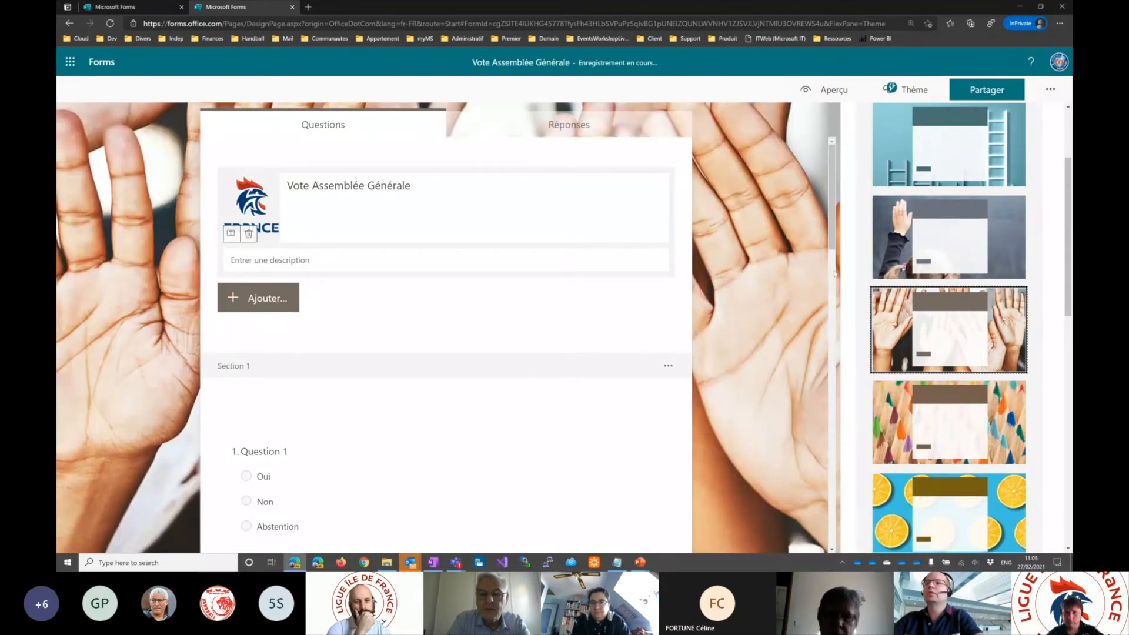
{"action": "scroll", "coordinate": [972, 255], "scroll_direction": "up", "scroll_amount": 2}
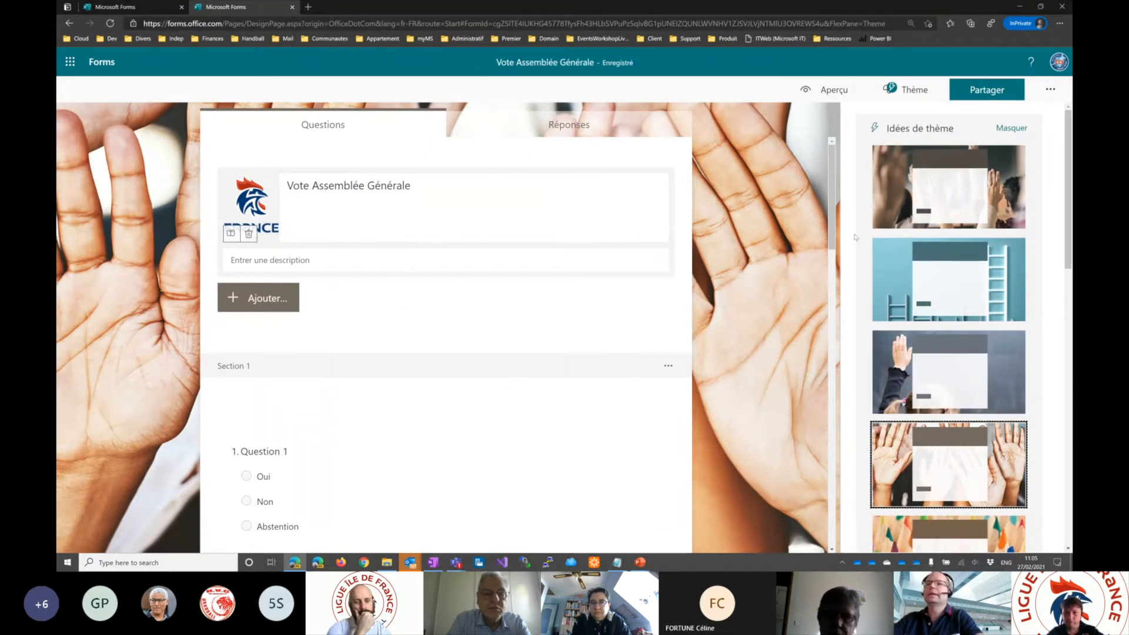
{"action": "left_click", "coordinate": [765, 194]}
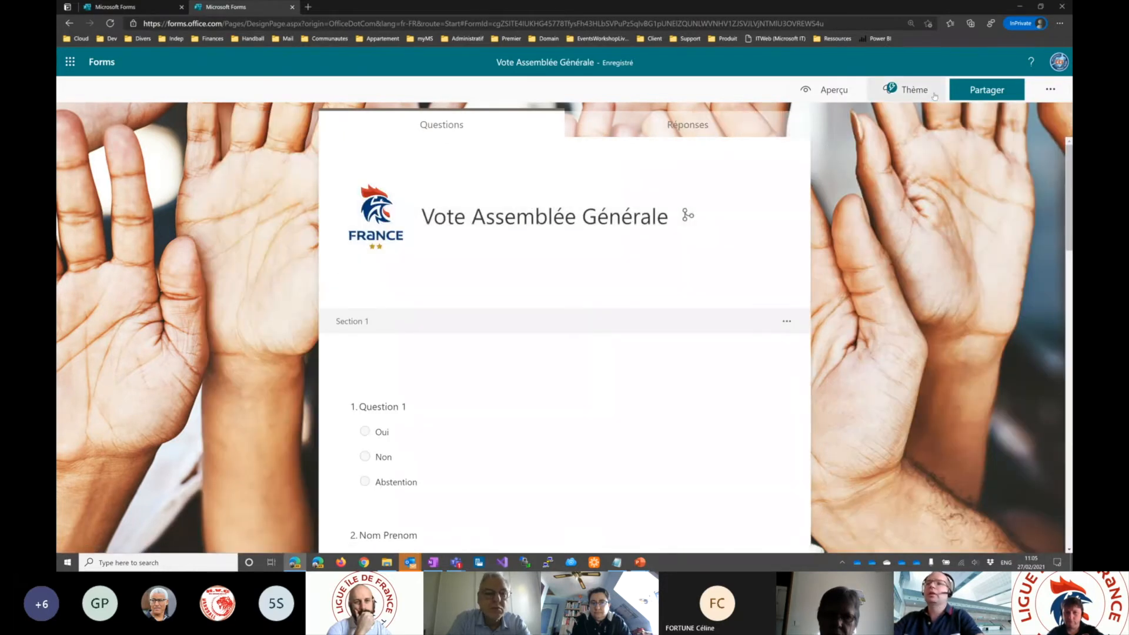
- Reopen the theme choices, try the plain teal colour, and reapply the open hands photo theme
{"action": "left_click", "coordinate": [936, 95]}
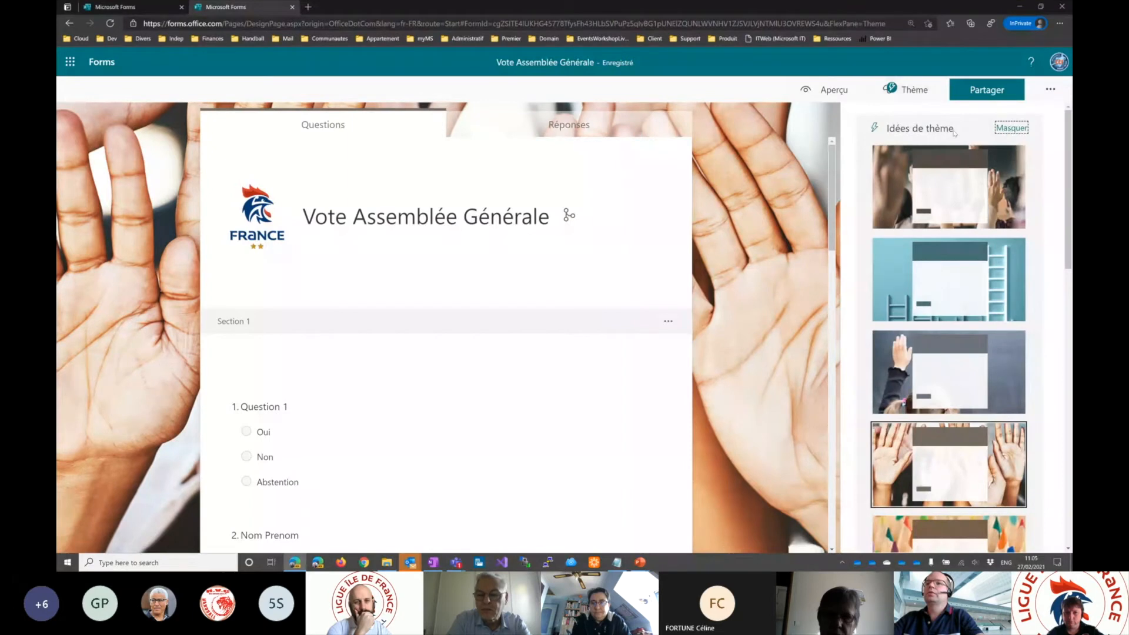
{"action": "scroll", "coordinate": [924, 309], "scroll_direction": "down", "scroll_amount": 15}
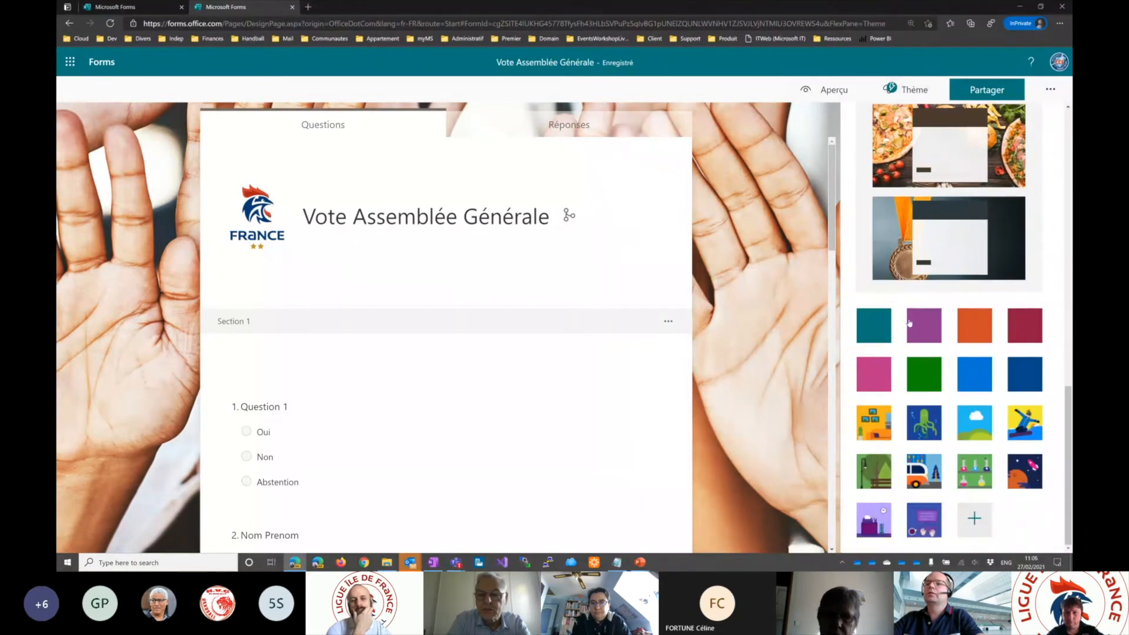
{"action": "left_click", "coordinate": [874, 325]}
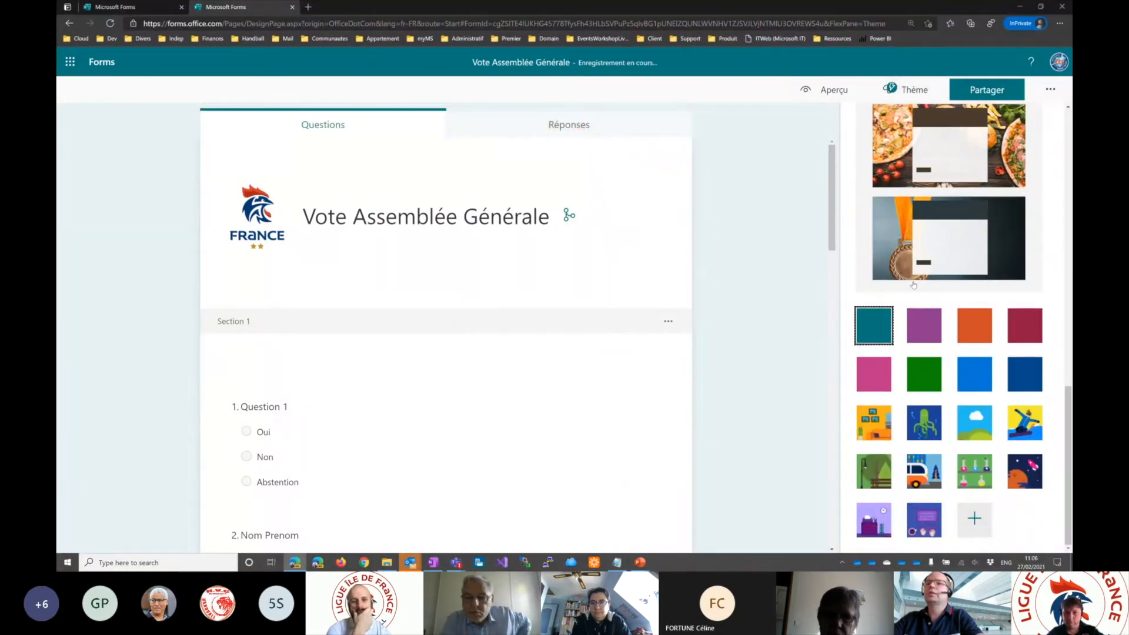
{"action": "scroll", "coordinate": [914, 296], "scroll_direction": "up", "scroll_amount": 10}
{"action": "left_click", "coordinate": [918, 406]}
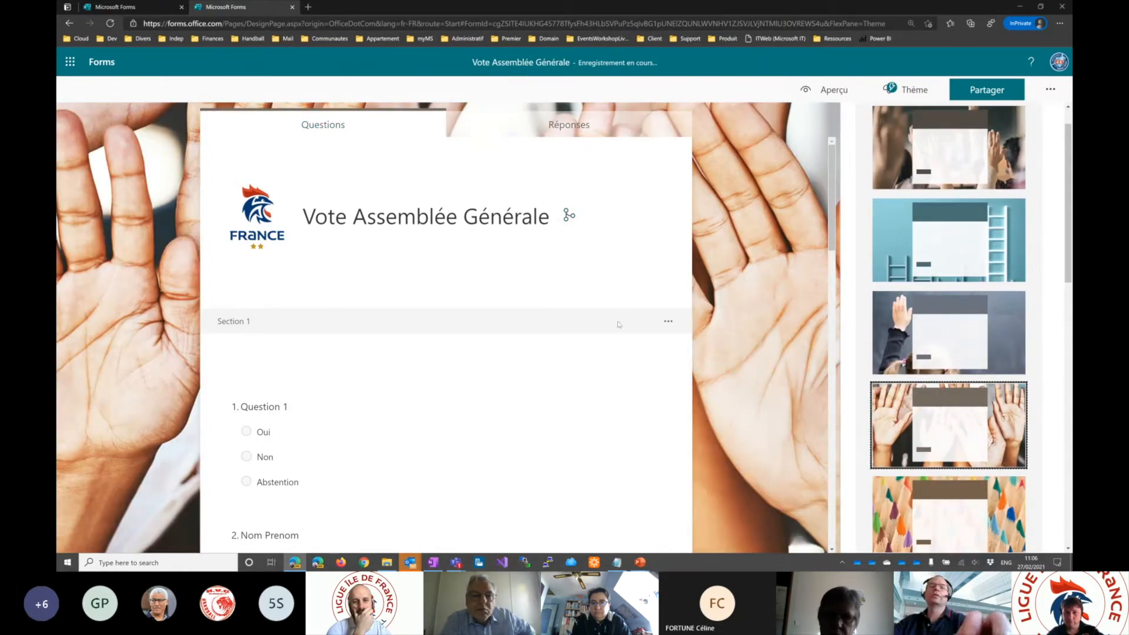
- Close the theme choices, switch to PowerPoint to show the "Aperçu" slide, and return to the form in the browser
{"action": "left_click", "coordinate": [422, 235]}
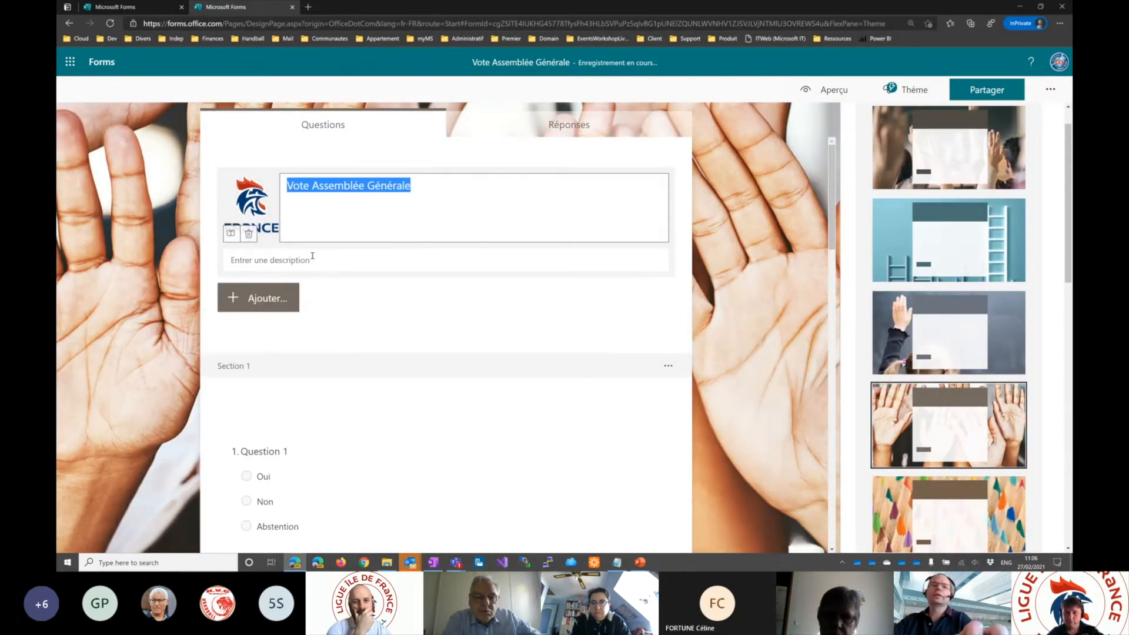
{"action": "left_click", "coordinate": [747, 273]}
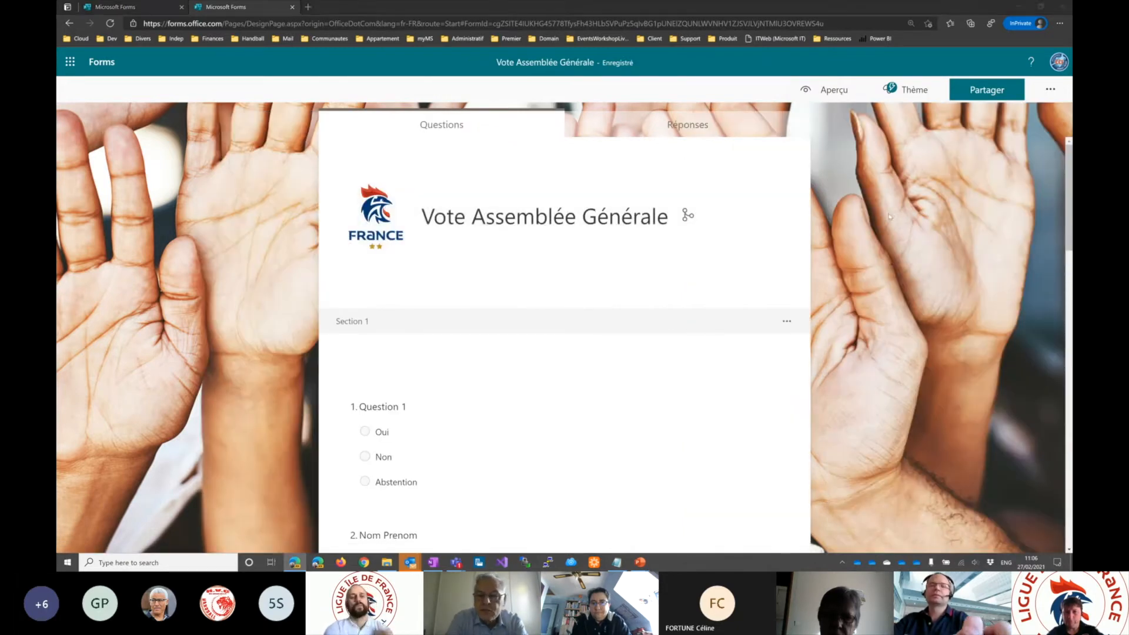
{"action": "key", "text": "alt+Tab"}
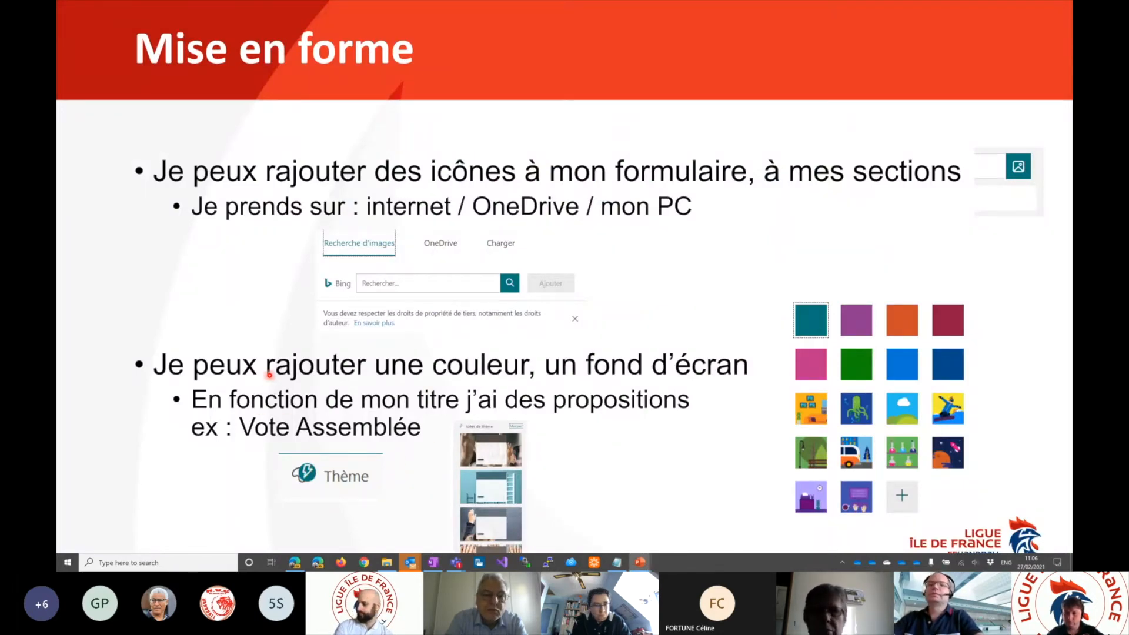
{"action": "key", "text": "Right"}
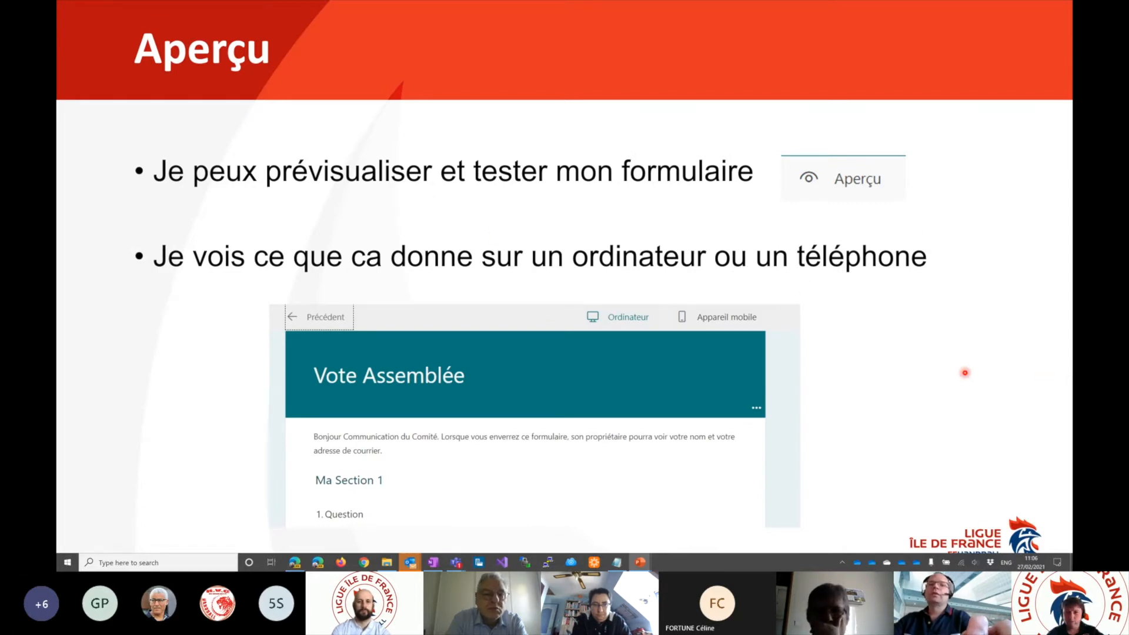
{"action": "key", "text": "alt+Tab"}
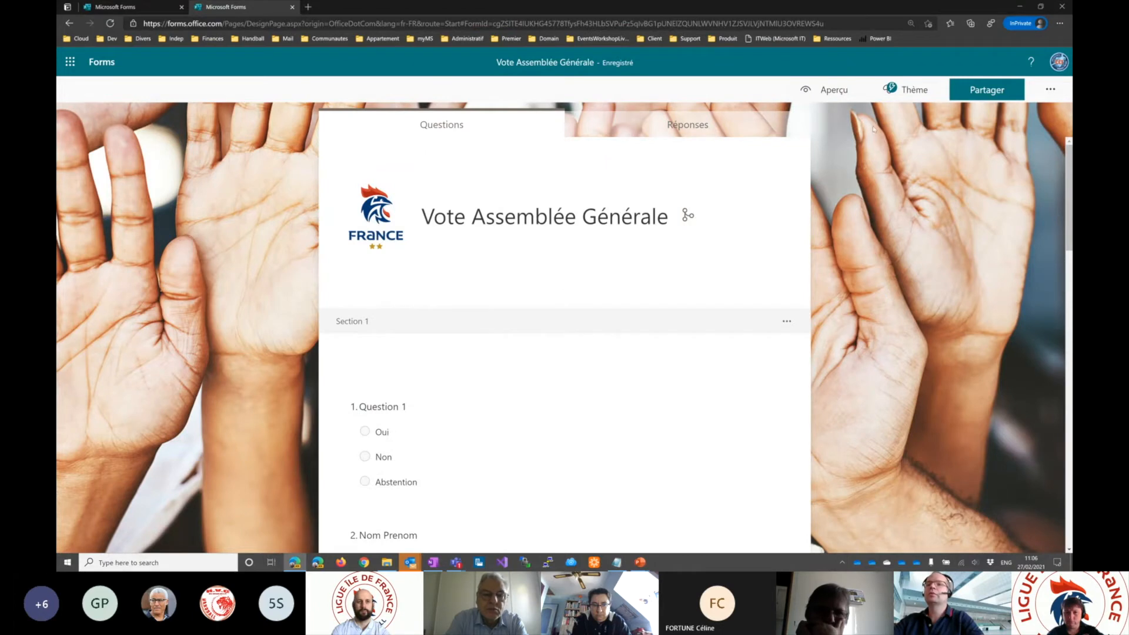
- Preview the form with Question 1 unanswered, look through the "Choix de la date" section, and go back to the first page
{"action": "left_click", "coordinate": [829, 91]}
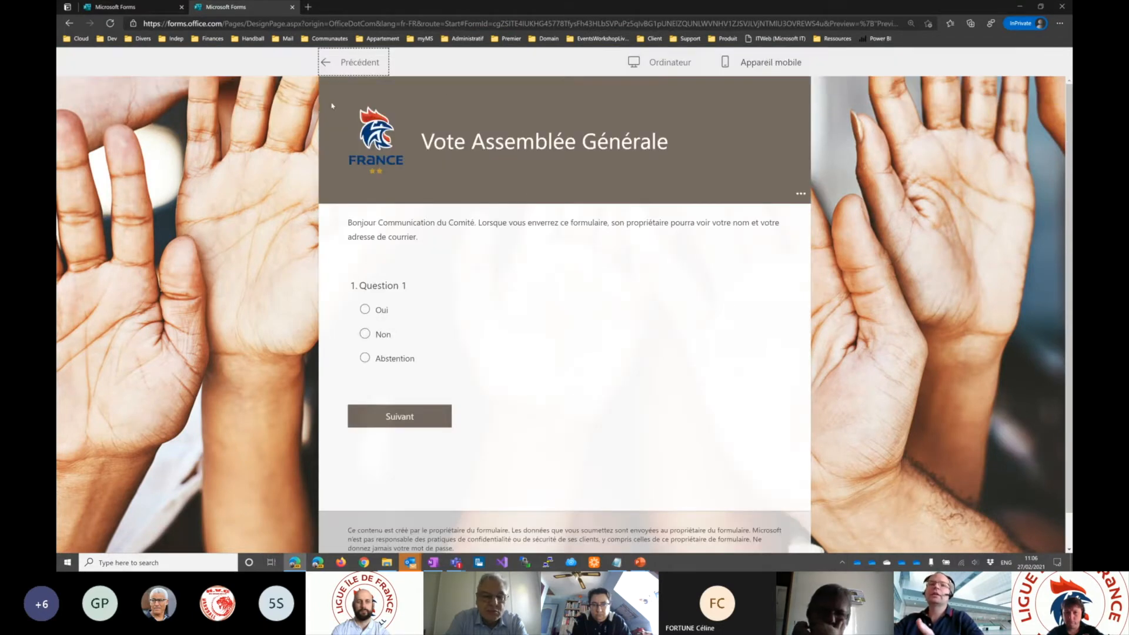
{"action": "left_click", "coordinate": [412, 417]}
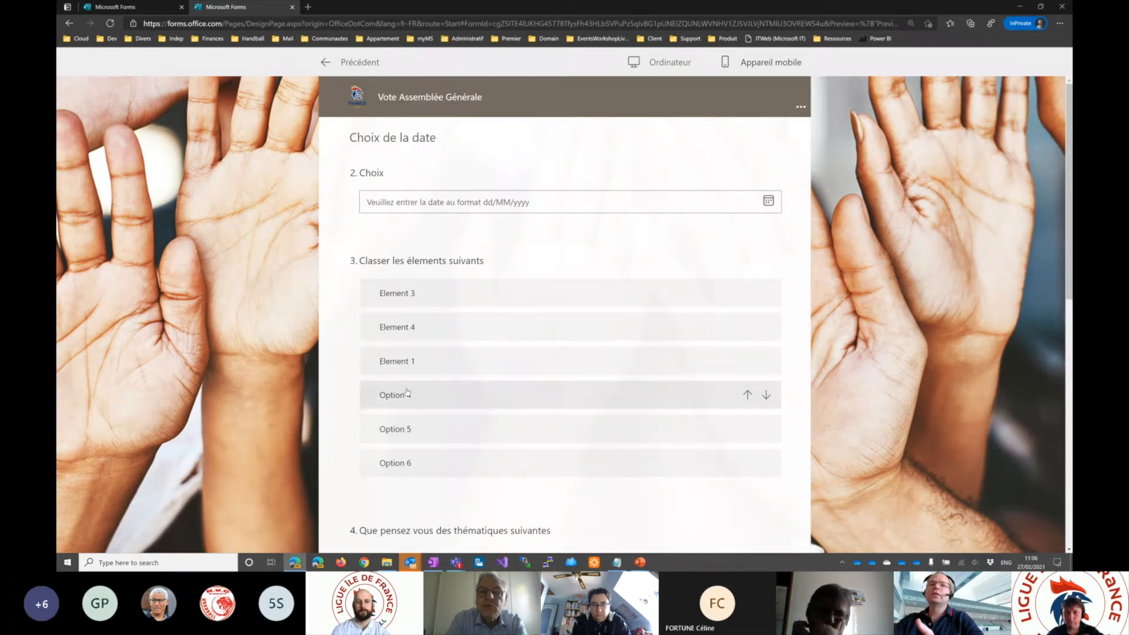
{"action": "scroll", "coordinate": [480, 311], "scroll_direction": "down", "scroll_amount": 6}
{"action": "scroll", "coordinate": [479, 316], "scroll_direction": "down", "scroll_amount": 5}
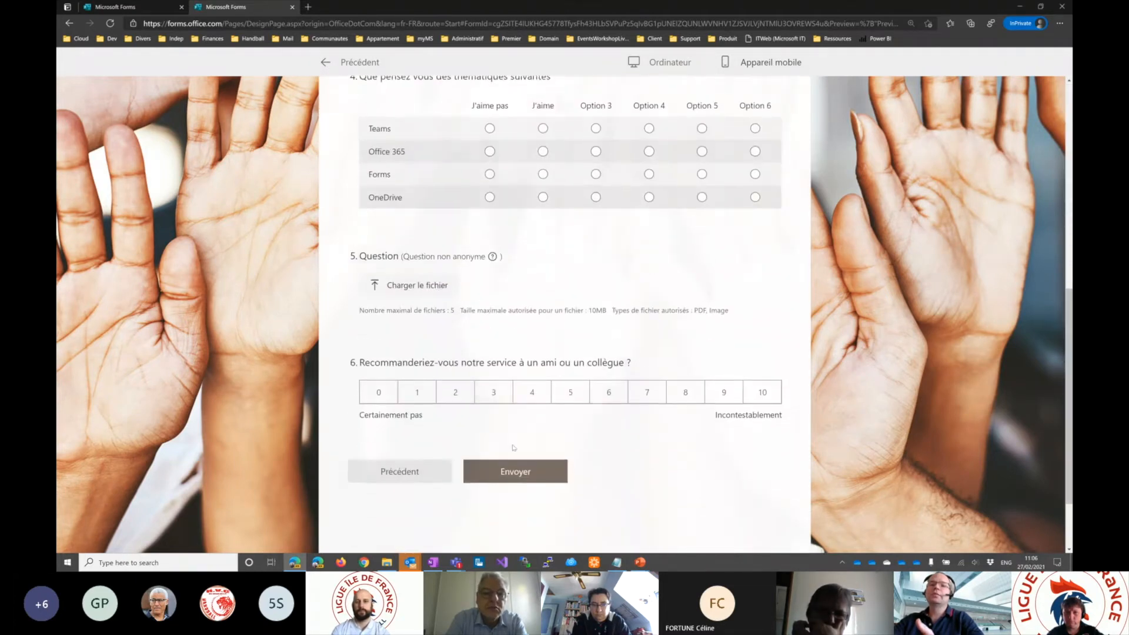
{"action": "left_click", "coordinate": [399, 423]}
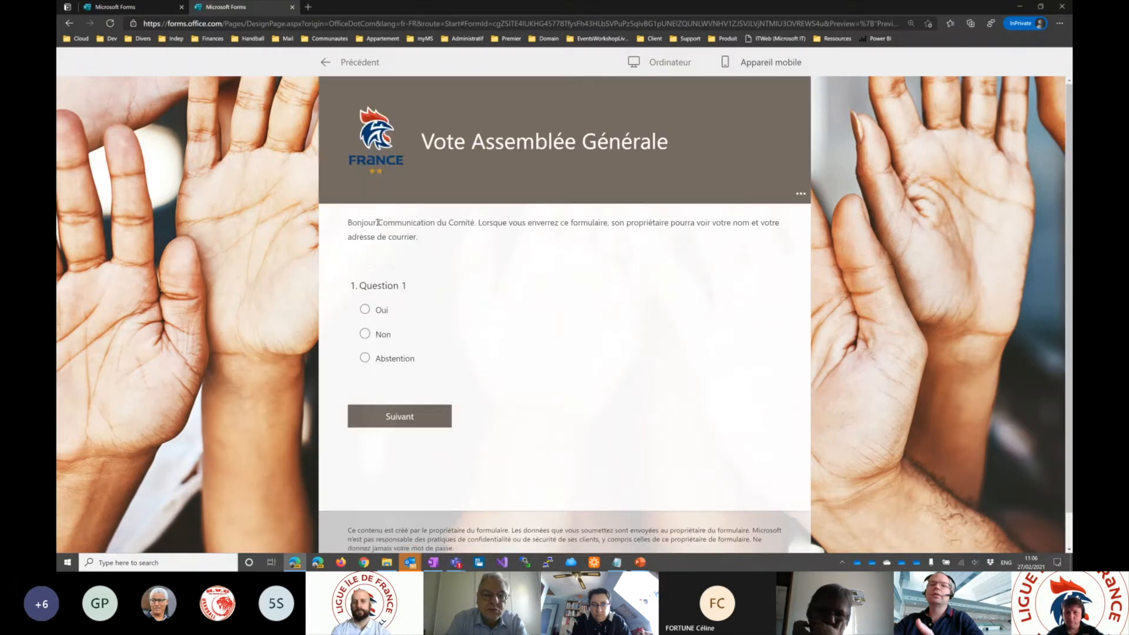
- Answer Question 1 with "Oui" in the preview and continue past the extra questions to the following section
{"action": "left_click", "coordinate": [365, 309]}
{"action": "scroll", "coordinate": [398, 353], "scroll_direction": "down", "scroll_amount": 4}
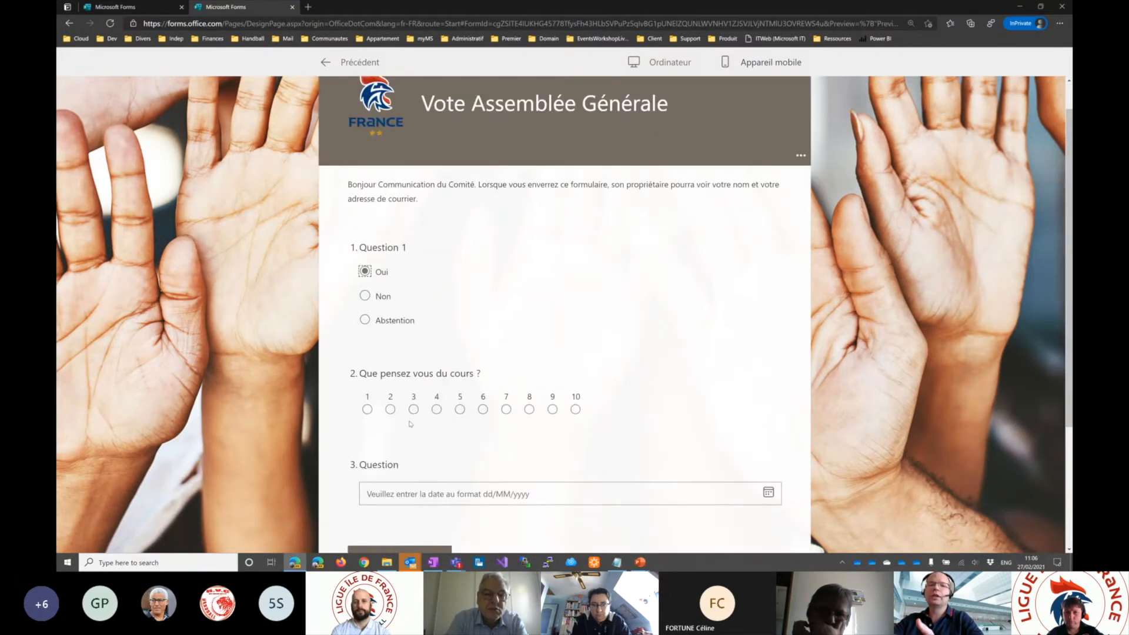
{"action": "left_click", "coordinate": [398, 381]}
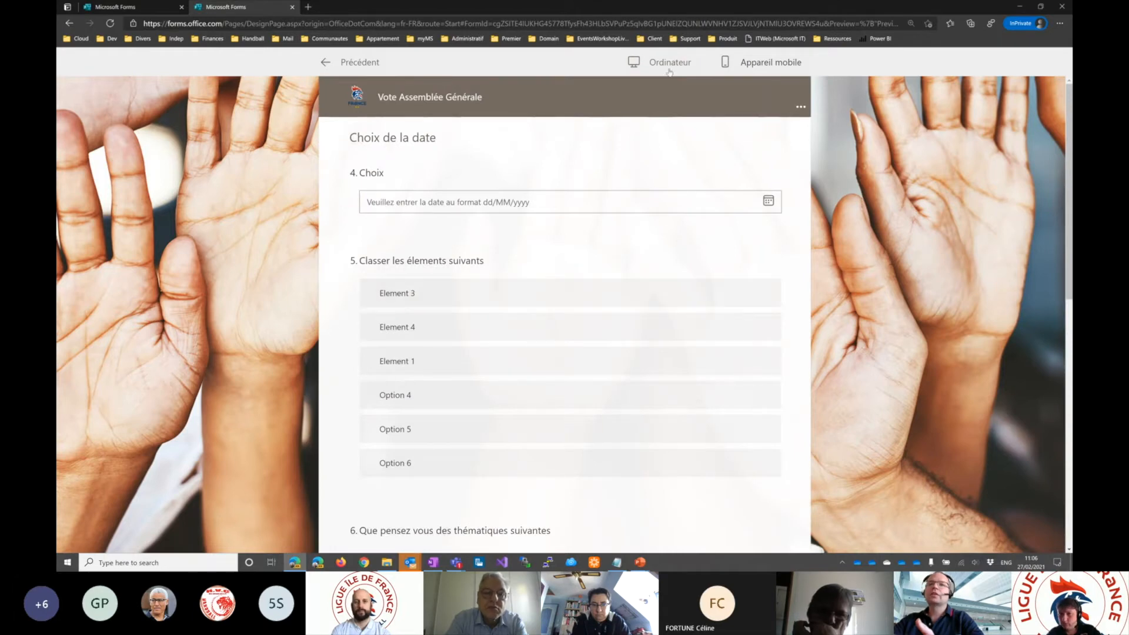
- Show the "Choix de la date" section as on a mobile device, look through its questions, and leave the preview
{"action": "left_click", "coordinate": [781, 66]}
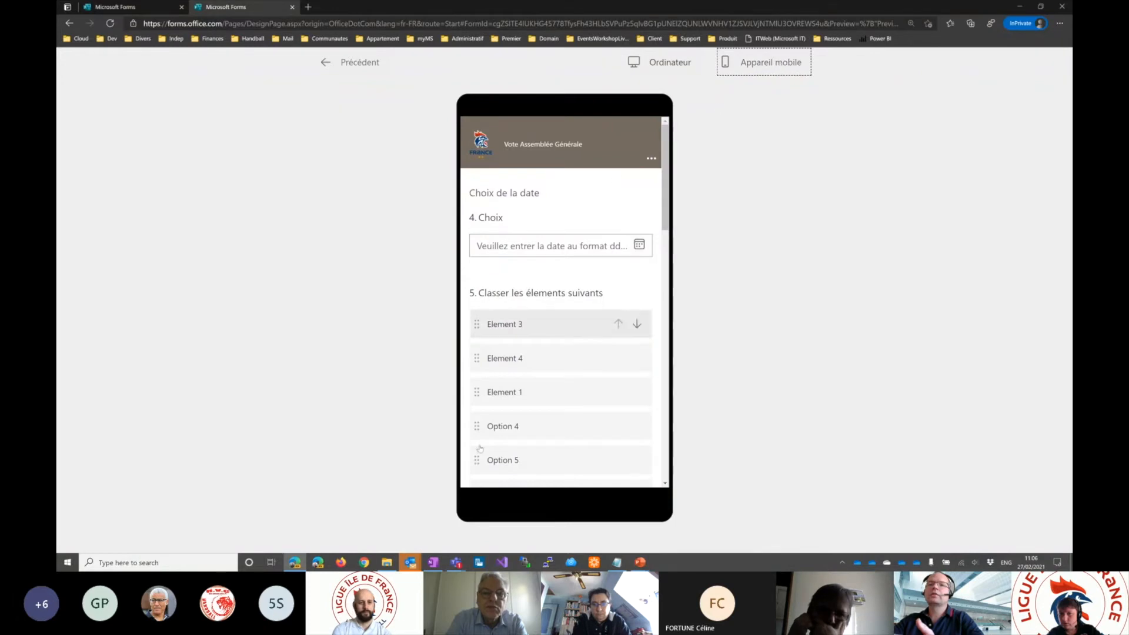
{"action": "scroll", "coordinate": [500, 353], "scroll_direction": "down", "scroll_amount": 10}
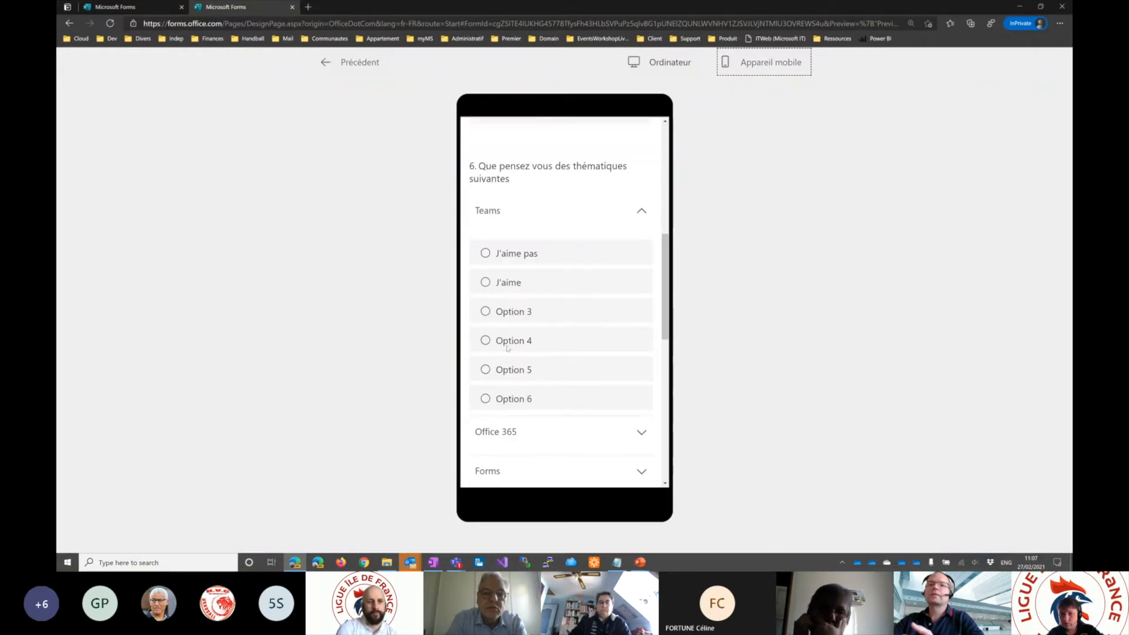
{"action": "scroll", "coordinate": [509, 348], "scroll_direction": "up", "scroll_amount": 10}
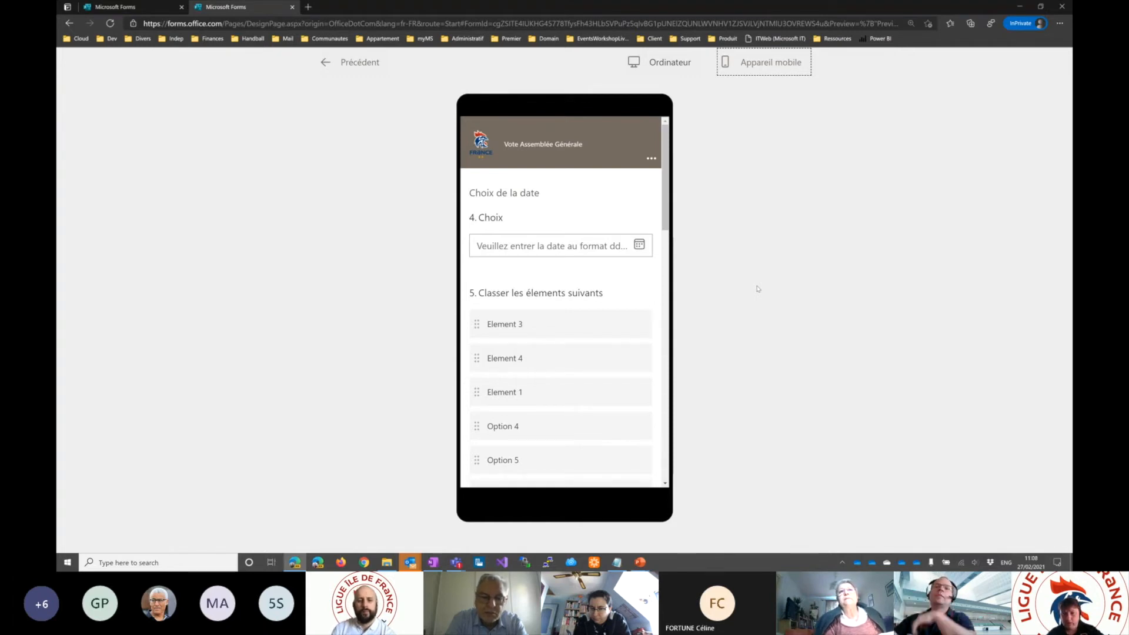
{"action": "left_click", "coordinate": [322, 66]}
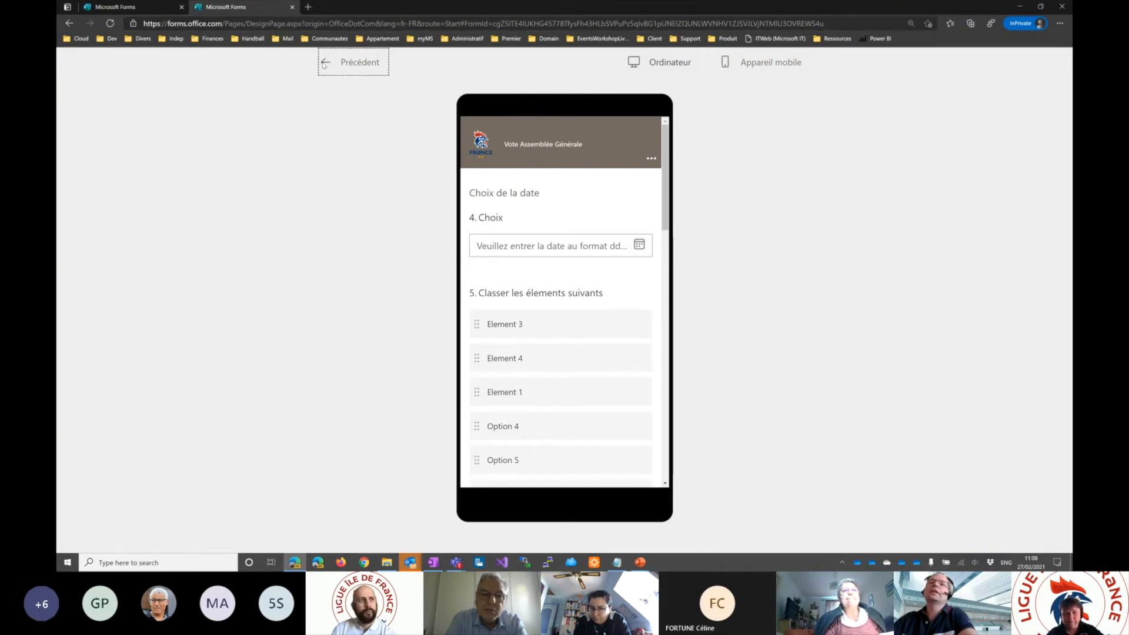
- Open the form preview again and return to the question editor
{"action": "left_click", "coordinate": [841, 90]}
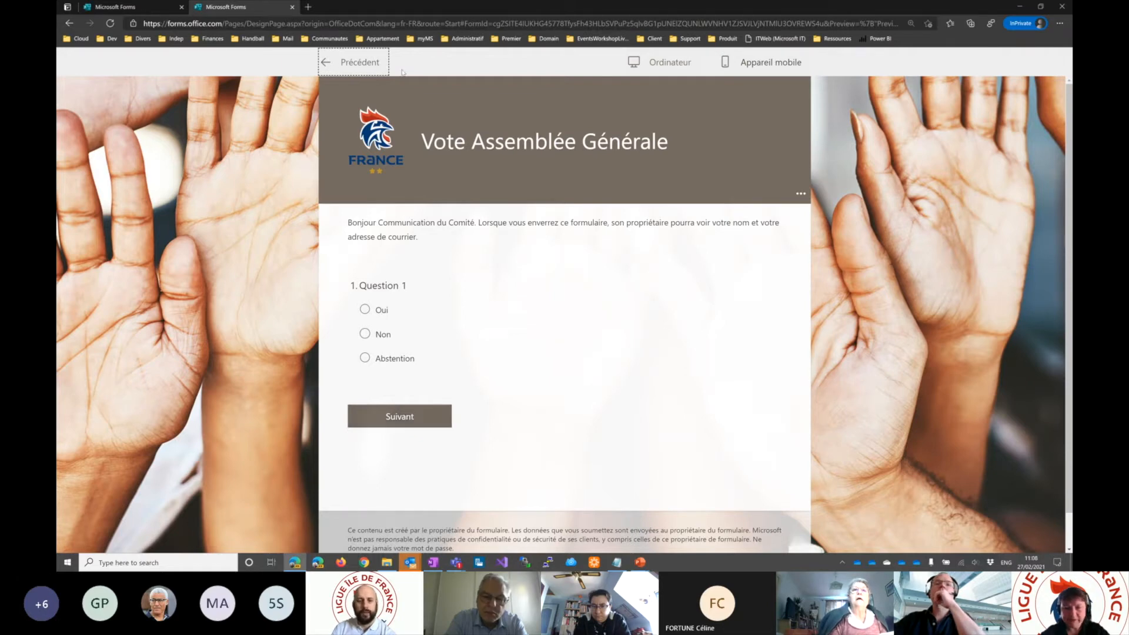
{"action": "left_click", "coordinate": [332, 66]}
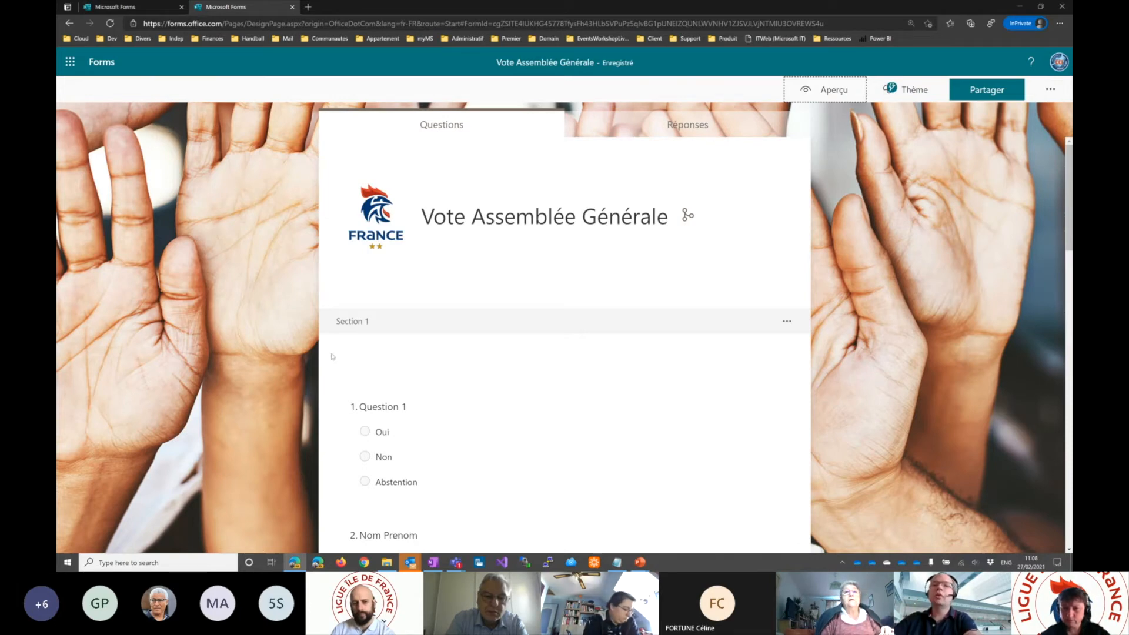
{"action": "left_click", "coordinate": [834, 90]}
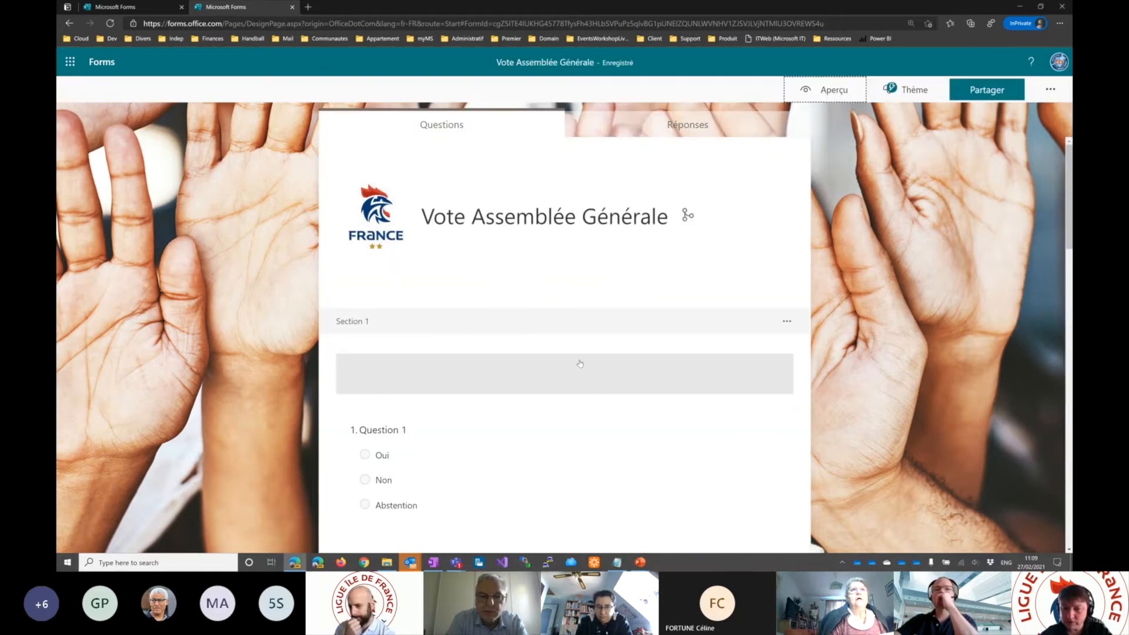
- Review the questions of Sections 1 and 2 in the editor, and check the form's responses before returning to the questions
{"action": "scroll", "coordinate": [580, 364], "scroll_direction": "down", "scroll_amount": 5}
{"action": "scroll", "coordinate": [574, 353], "scroll_direction": "up", "scroll_amount": 3}
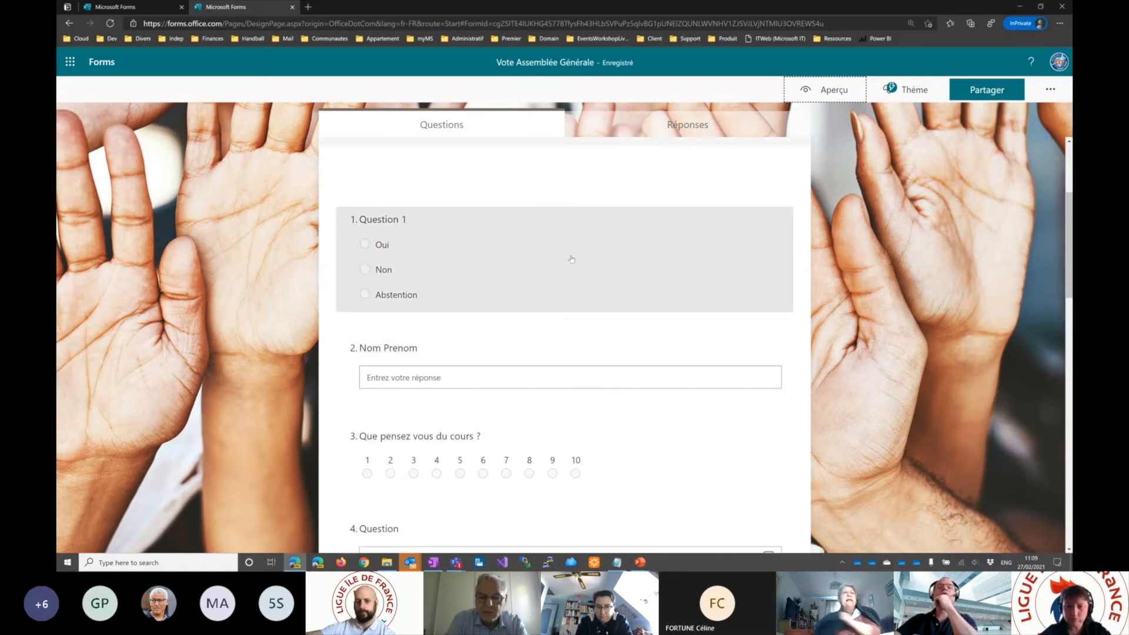
{"action": "scroll", "coordinate": [572, 258], "scroll_direction": "down", "scroll_amount": 3}
{"action": "scroll", "coordinate": [576, 263], "scroll_direction": "down", "scroll_amount": 6}
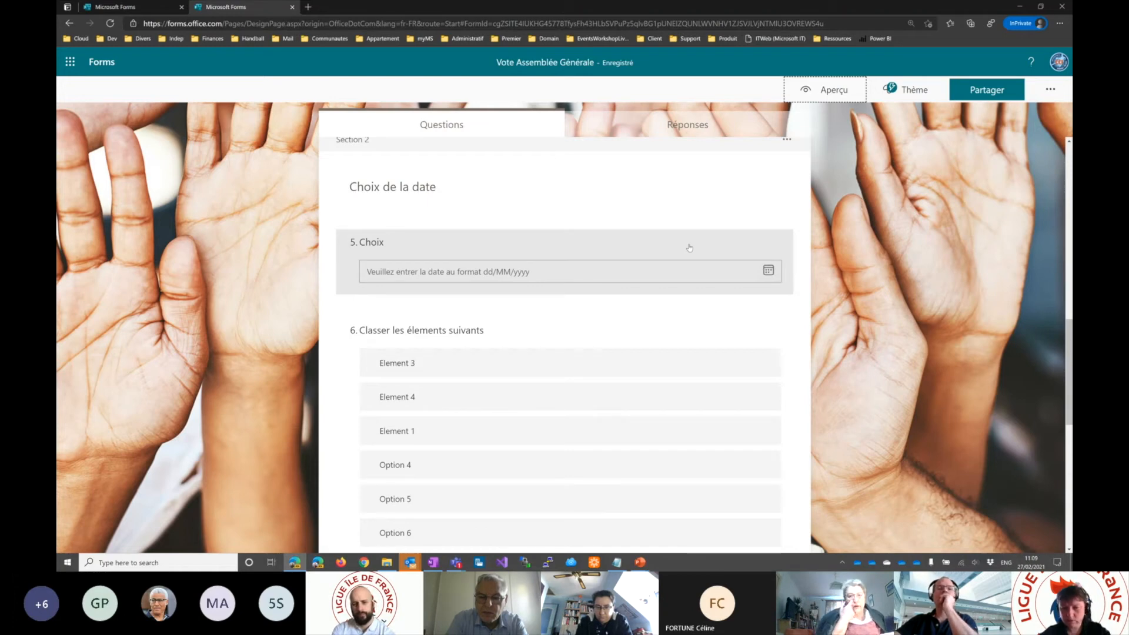
{"action": "scroll", "coordinate": [690, 248], "scroll_direction": "up", "scroll_amount": 5}
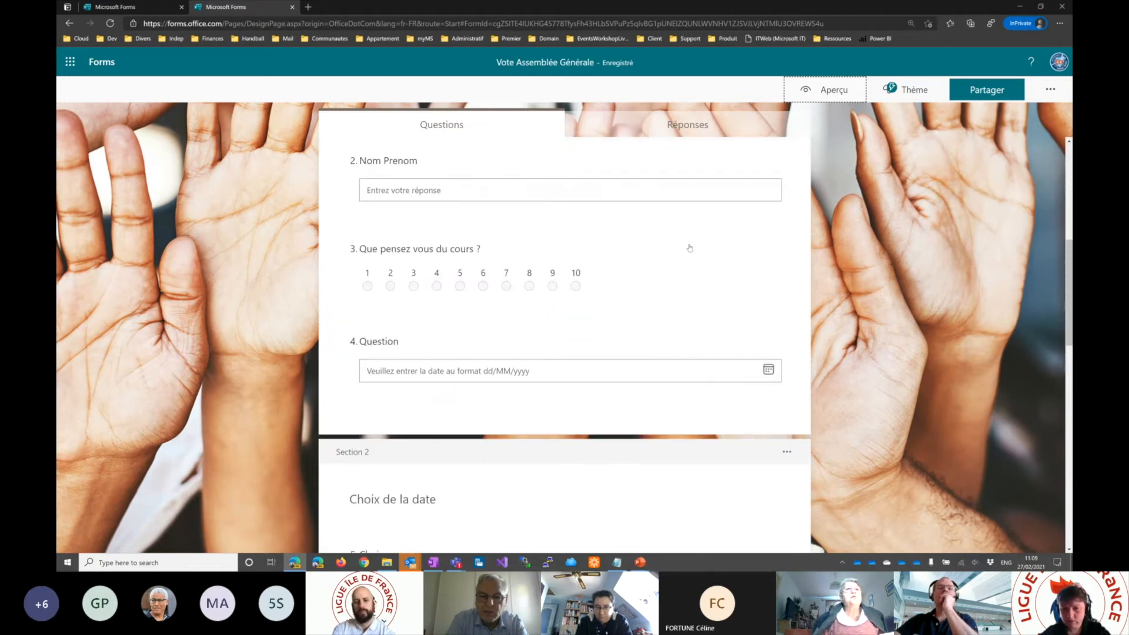
{"action": "scroll", "coordinate": [444, 291], "scroll_direction": "up", "scroll_amount": 3}
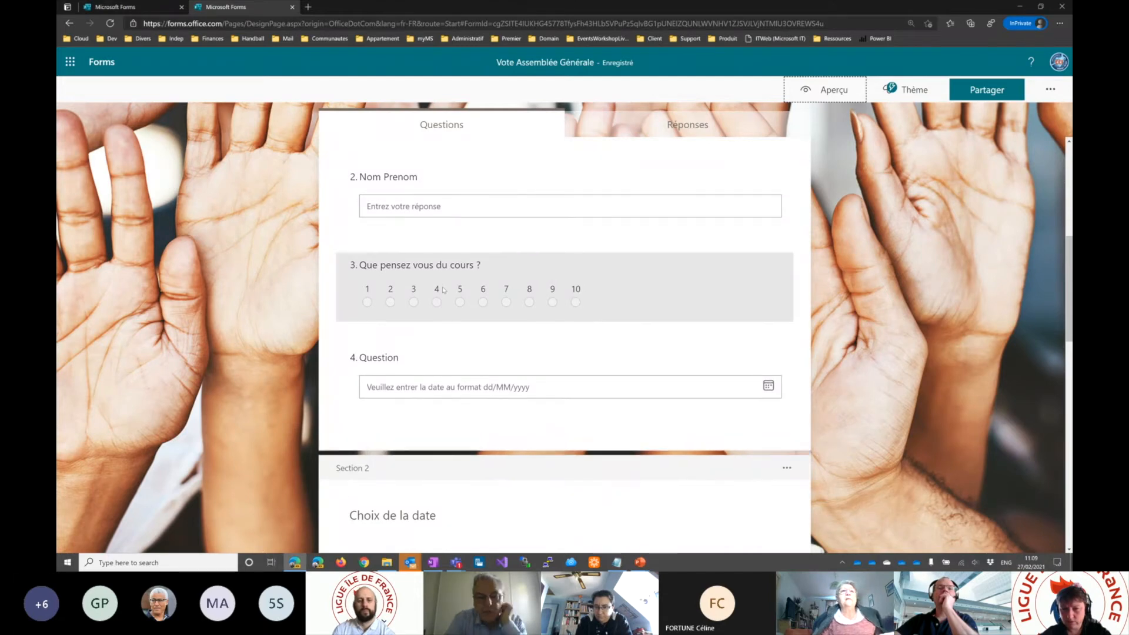
{"action": "scroll", "coordinate": [443, 290], "scroll_direction": "up", "scroll_amount": 3}
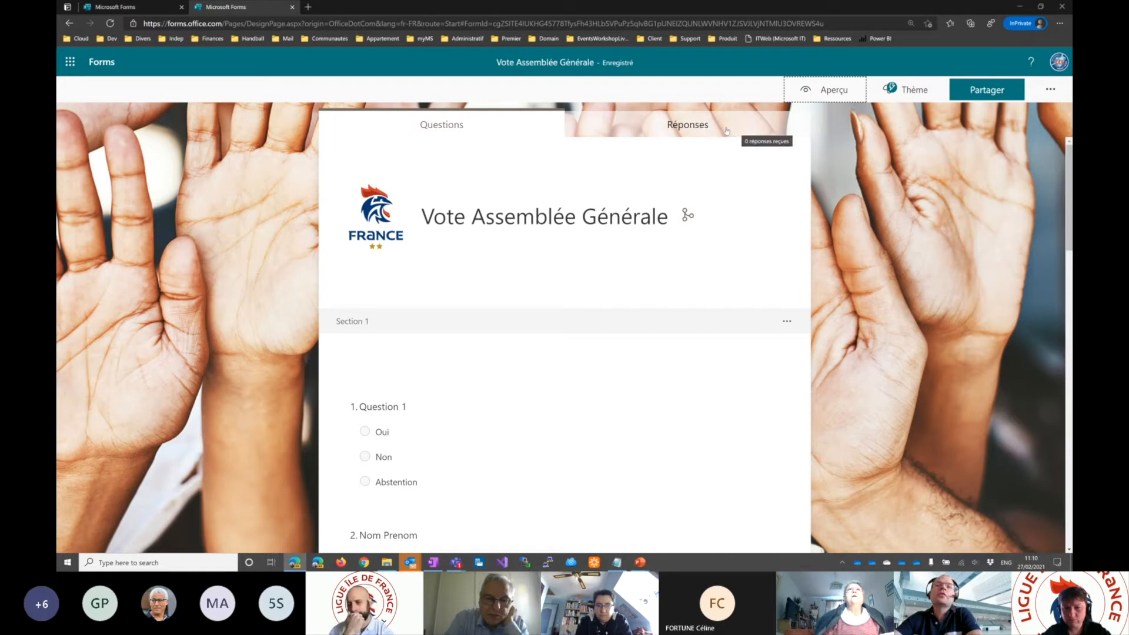
{"action": "left_click", "coordinate": [695, 126]}
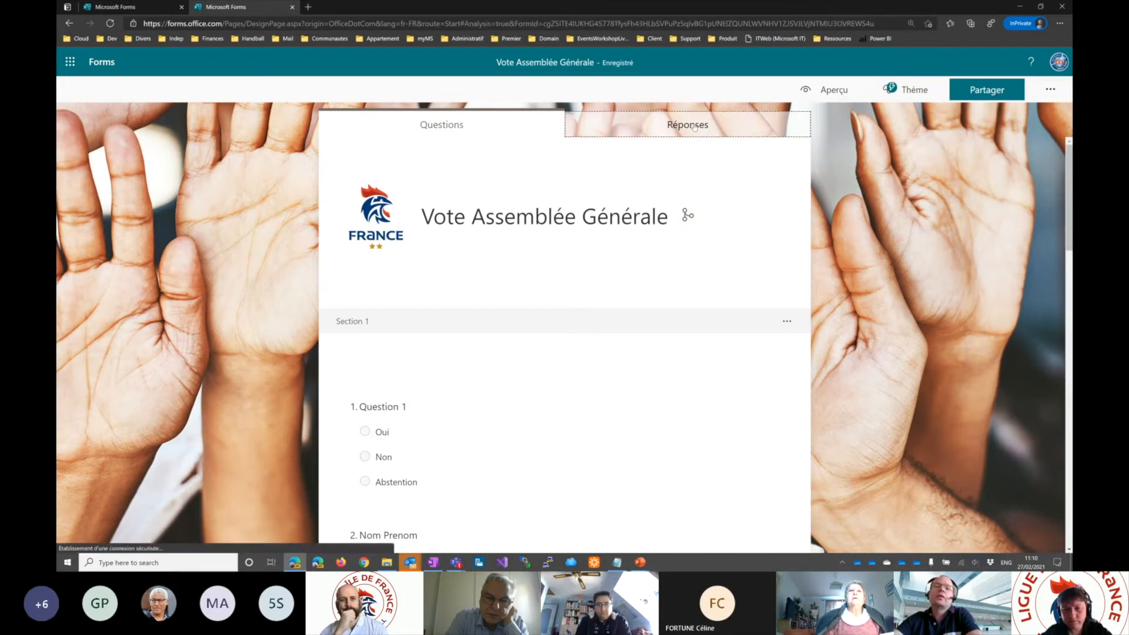
{"action": "left_click", "coordinate": [459, 122]}
- Preview the form, answer Question 1 with "Oui", and continue to the "Choix de la date" section
{"action": "left_click", "coordinate": [831, 94]}
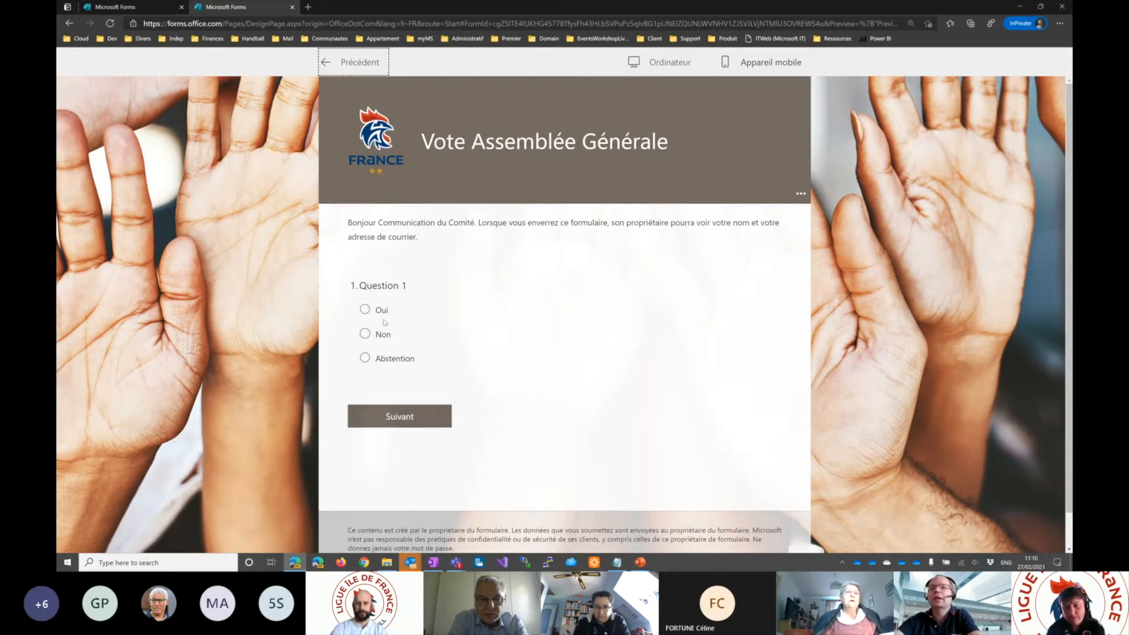
{"action": "left_click", "coordinate": [365, 310]}
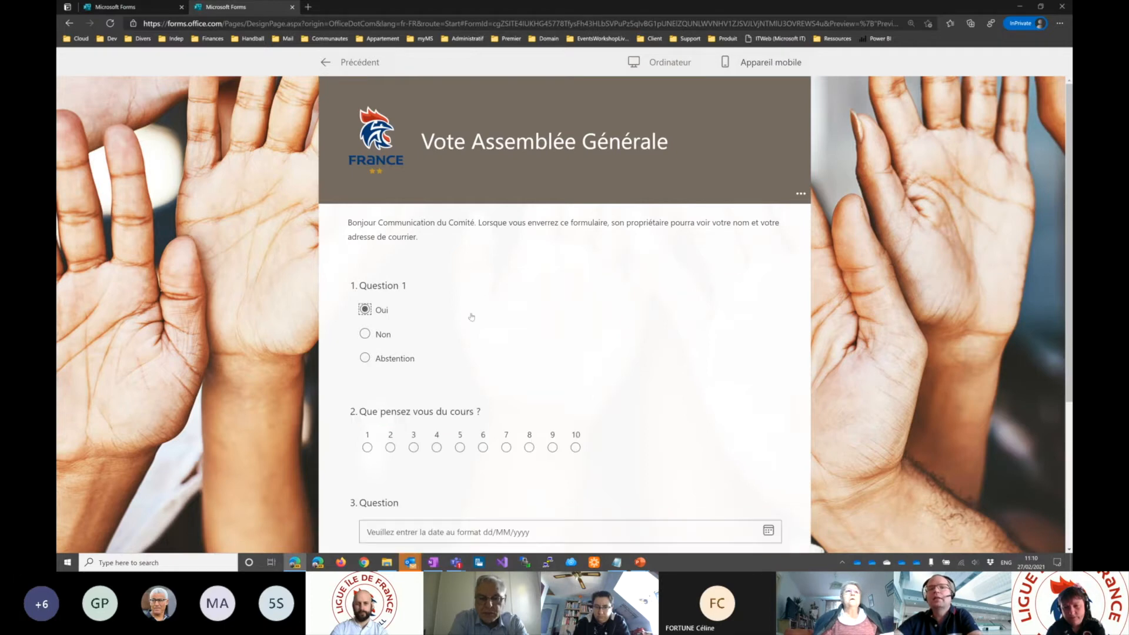
{"action": "scroll", "coordinate": [431, 352], "scroll_direction": "down", "scroll_amount": 5}
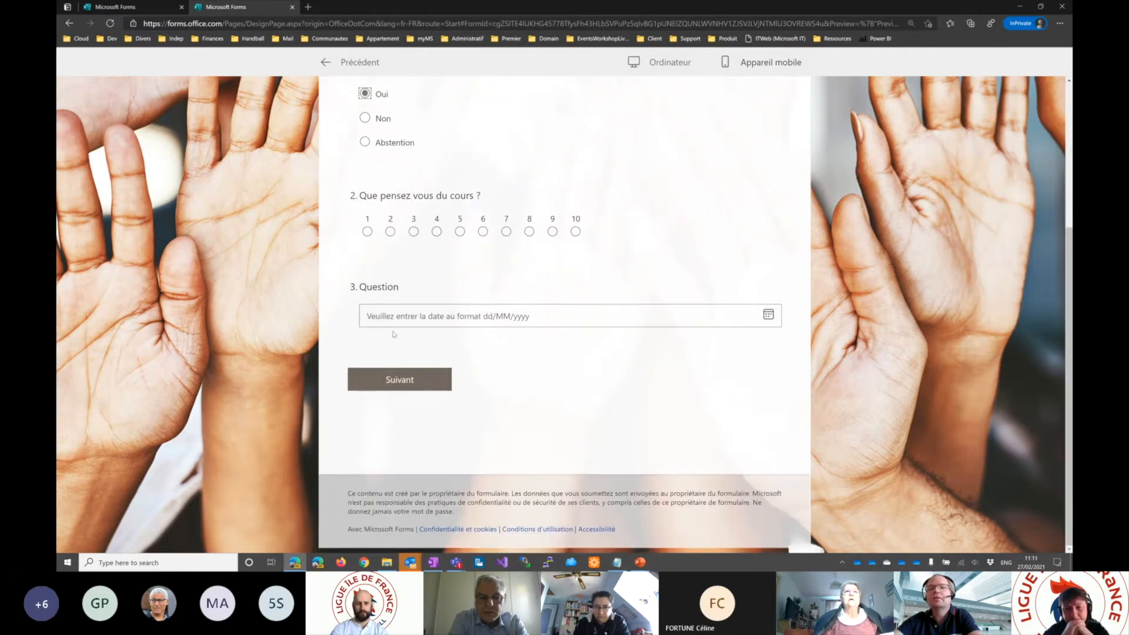
{"action": "left_click", "coordinate": [424, 380]}
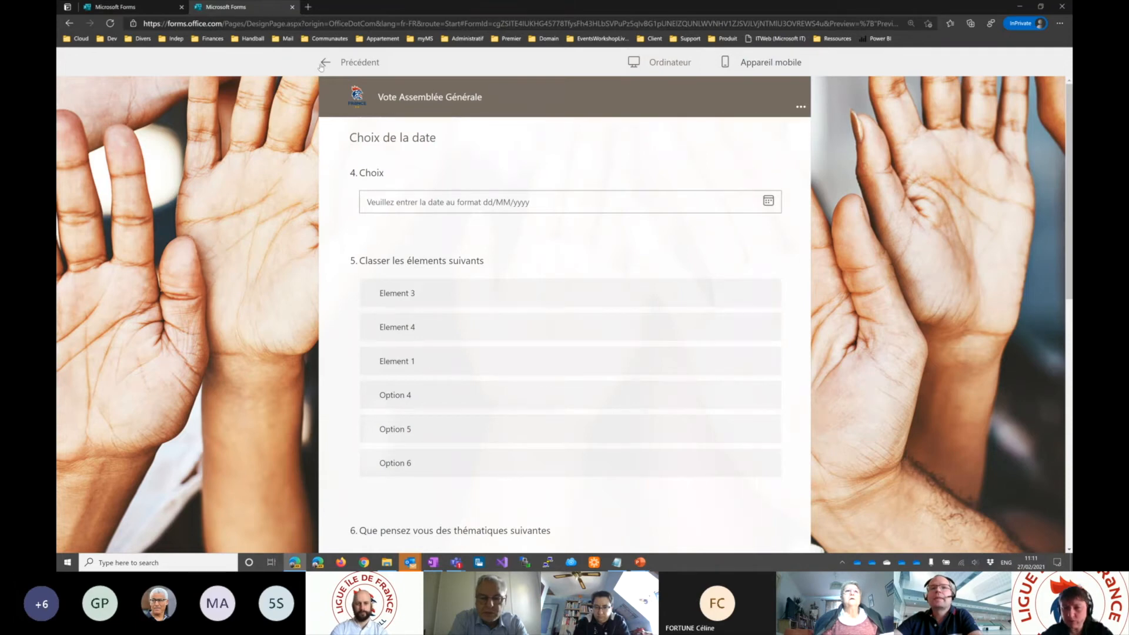
- Check the additional options in the preview's form header and return to the question editor
{"action": "left_click", "coordinate": [804, 108]}
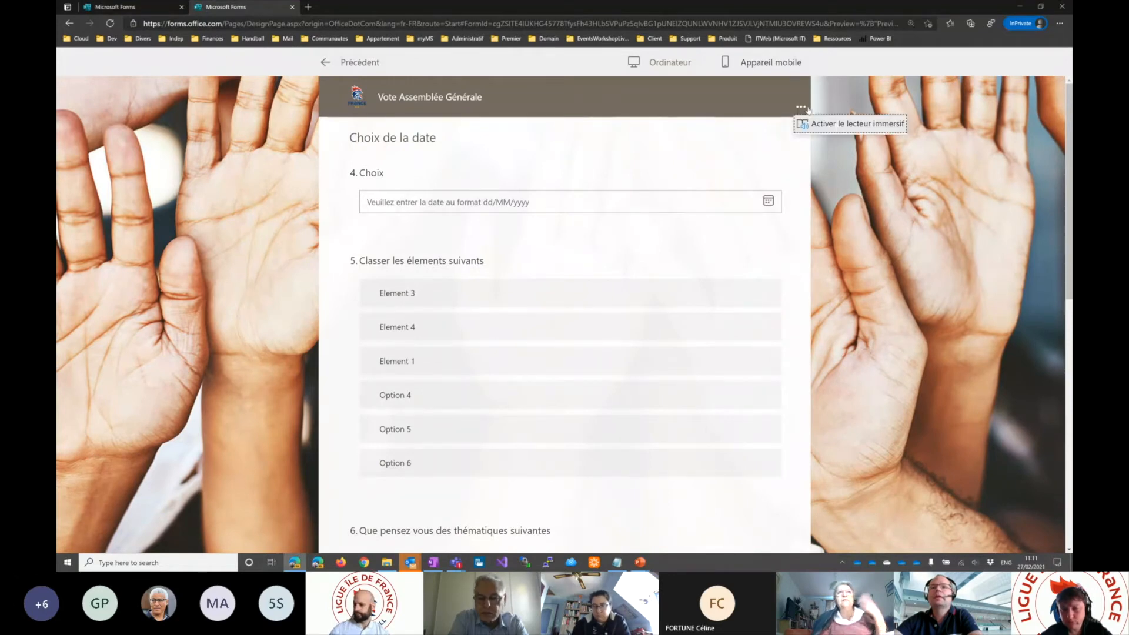
{"action": "left_click", "coordinate": [808, 111]}
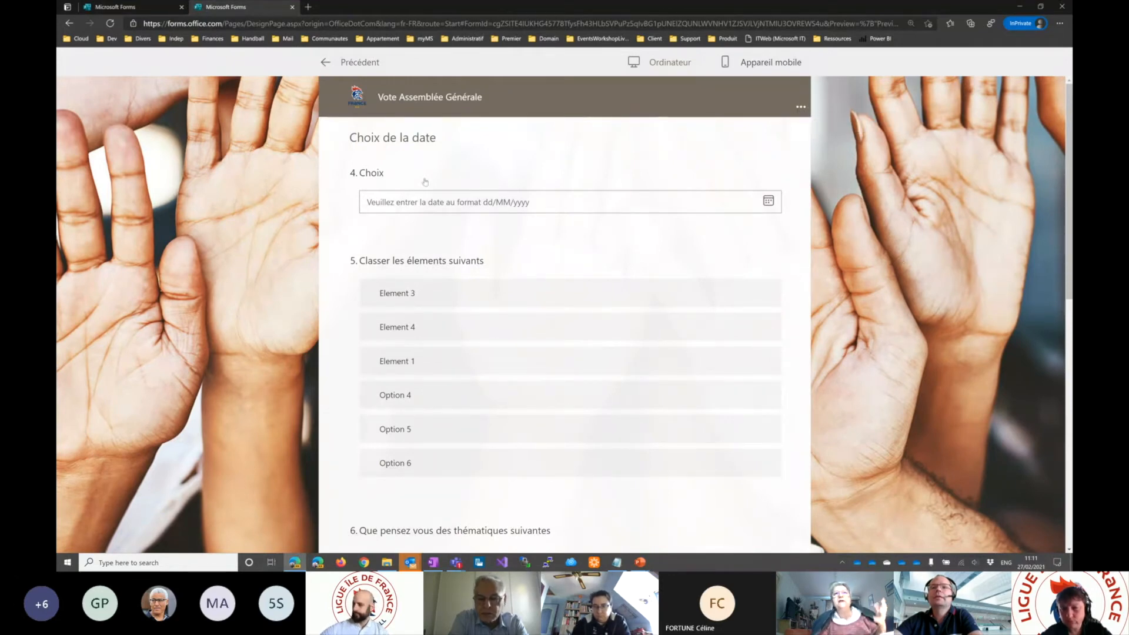
{"action": "left_click", "coordinate": [322, 64]}
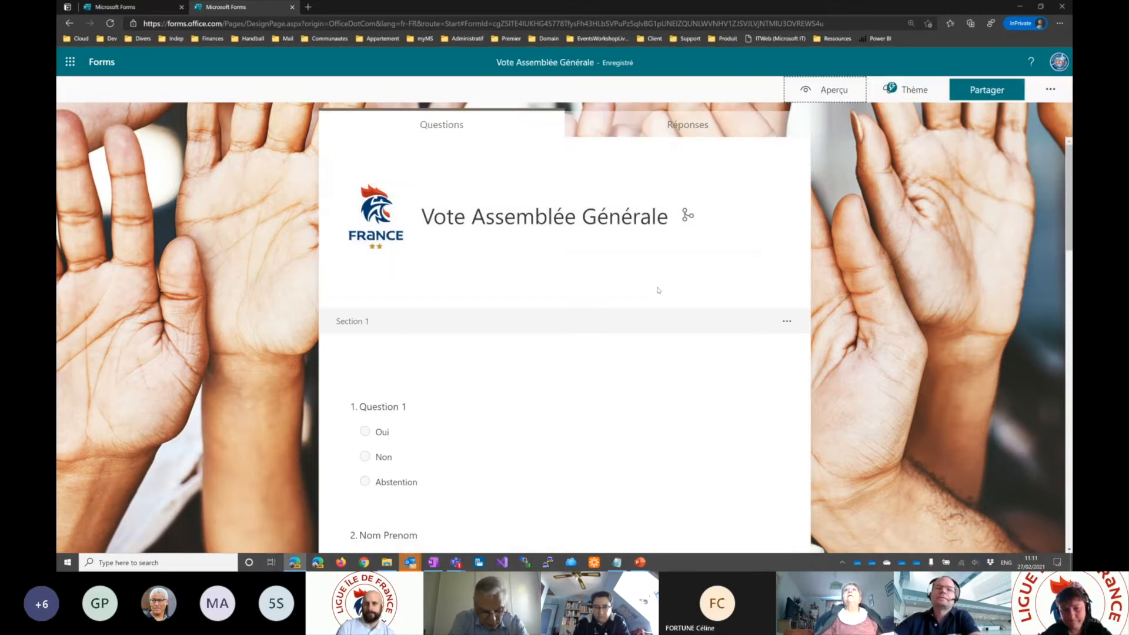
{"action": "scroll", "coordinate": [659, 289], "scroll_direction": "down", "scroll_amount": 3}
{"action": "scroll", "coordinate": [667, 288], "scroll_direction": "up", "scroll_amount": 3}
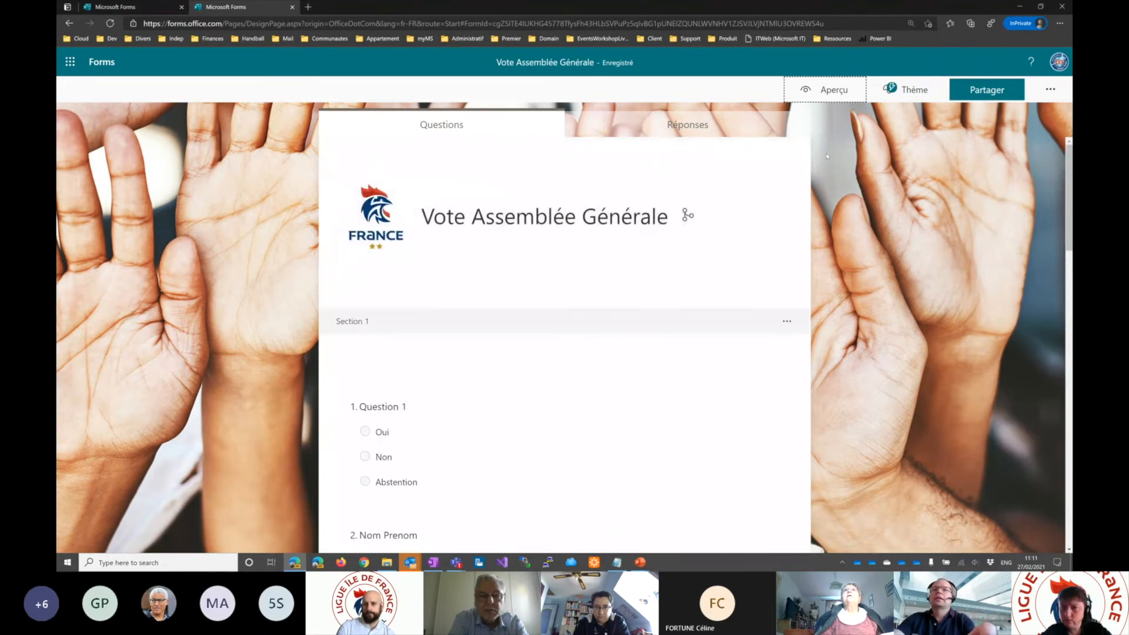
- Show the "Aperçu" slide in PowerPoint briefly, return to the form in the browser, and preview its first page as on a mobile device
{"action": "key", "text": "alt+Tab"}
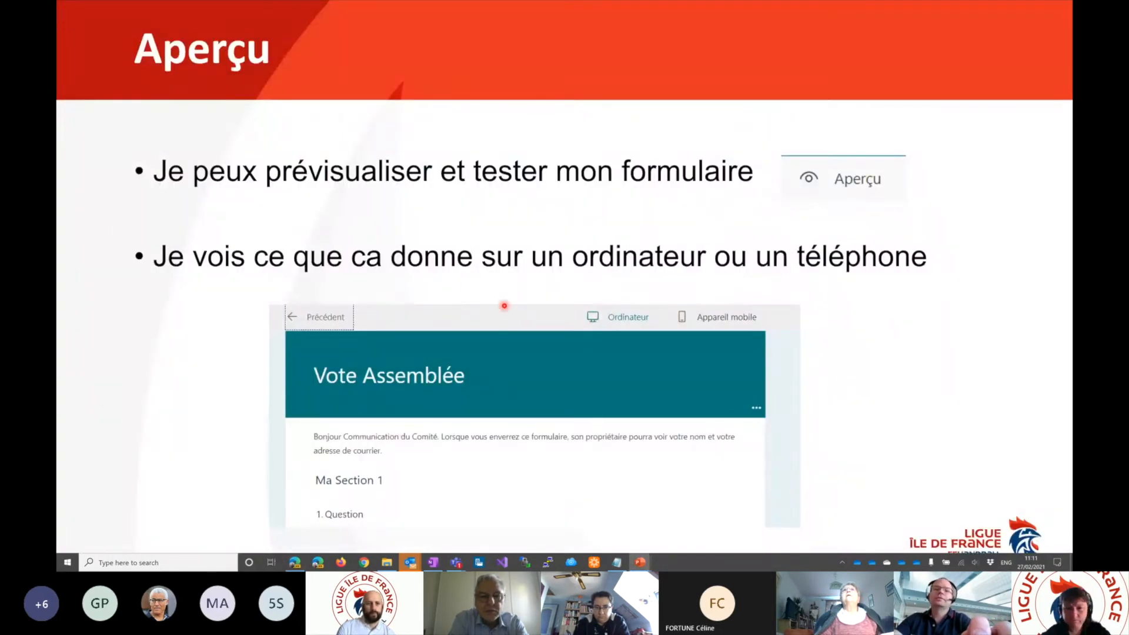
{"action": "key", "text": "alt+Tab"}
{"action": "left_click", "coordinate": [827, 92]}
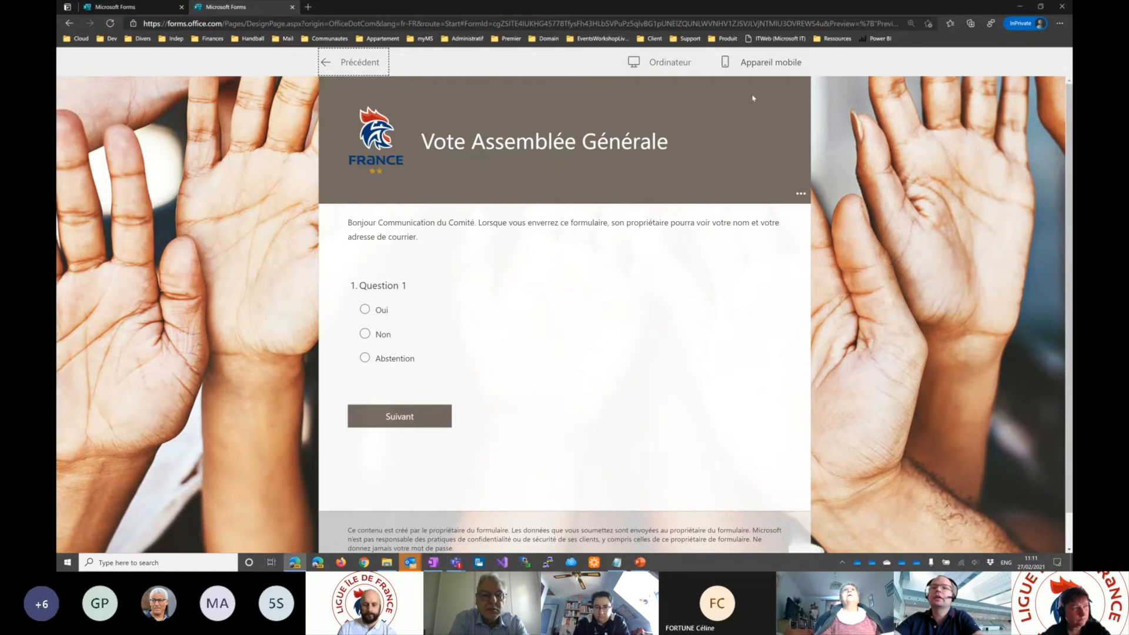
{"action": "left_click", "coordinate": [767, 65]}
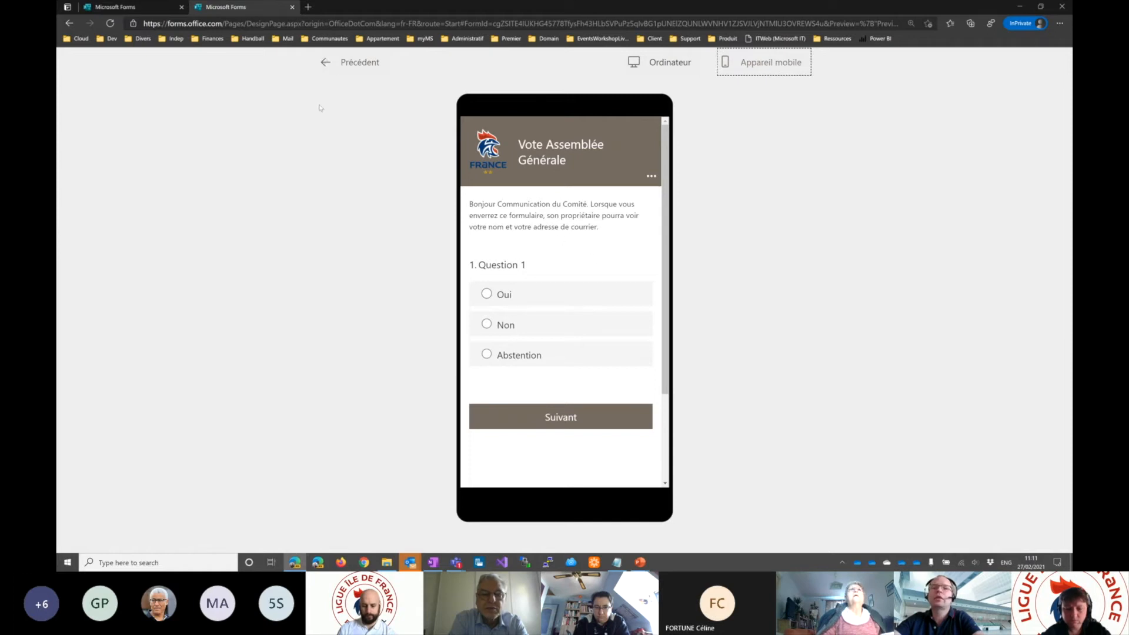
- Close the mobile preview, show the "Paramètres" slide in PowerPoint, and return to the form in the browser
{"action": "left_click", "coordinate": [325, 63]}
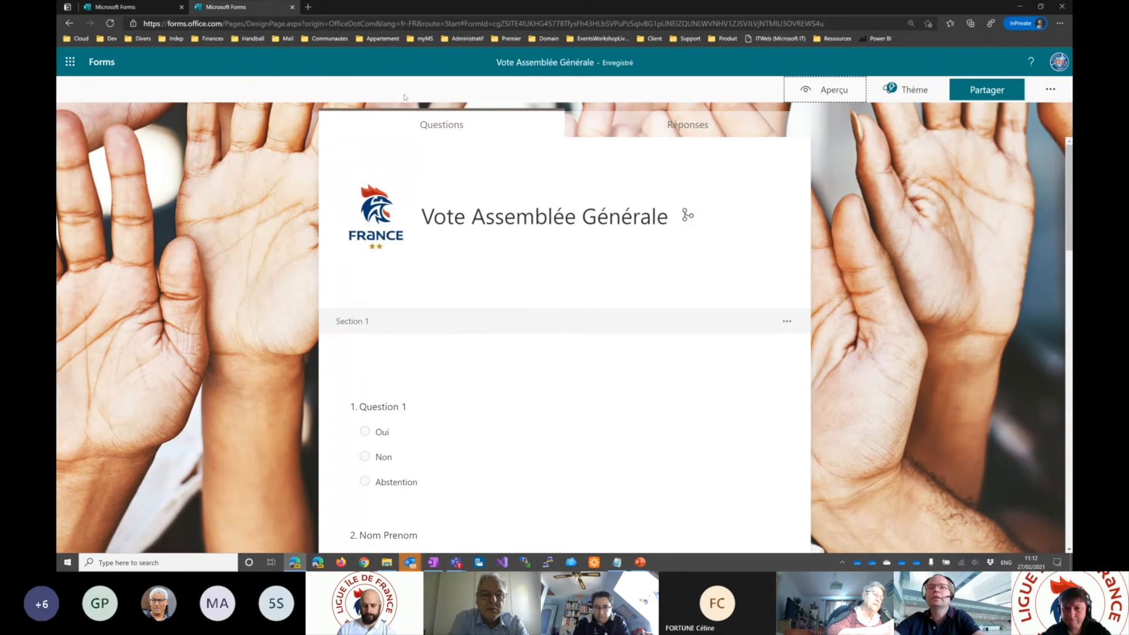
{"action": "left_click", "coordinate": [854, 115]}
{"action": "key", "text": "alt+Tab"}
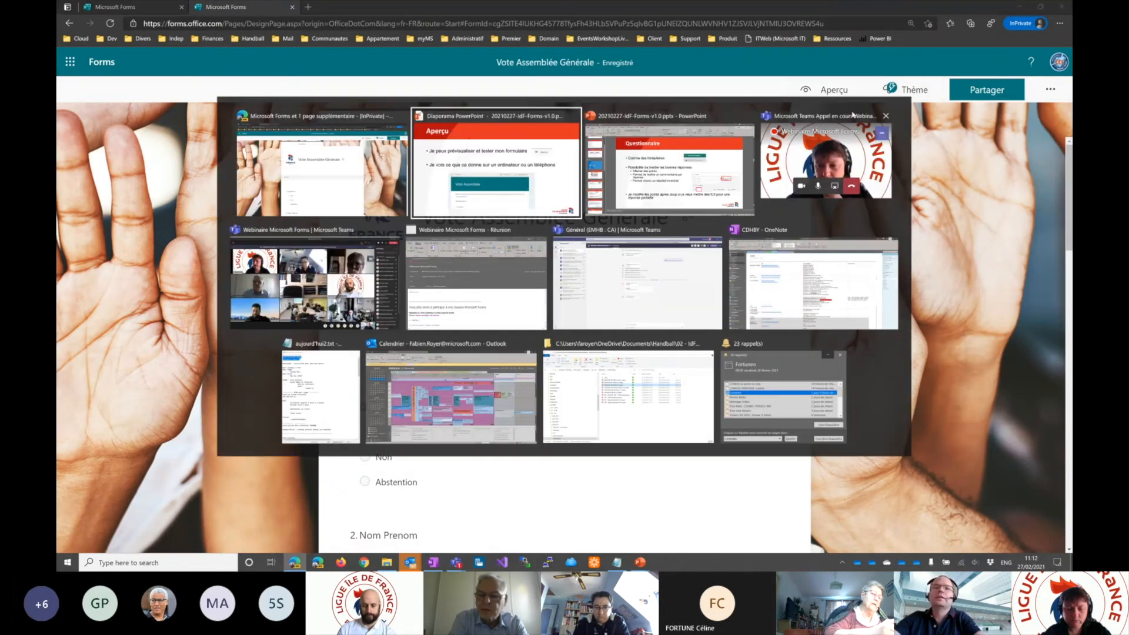
{"action": "key", "text": "Right"}
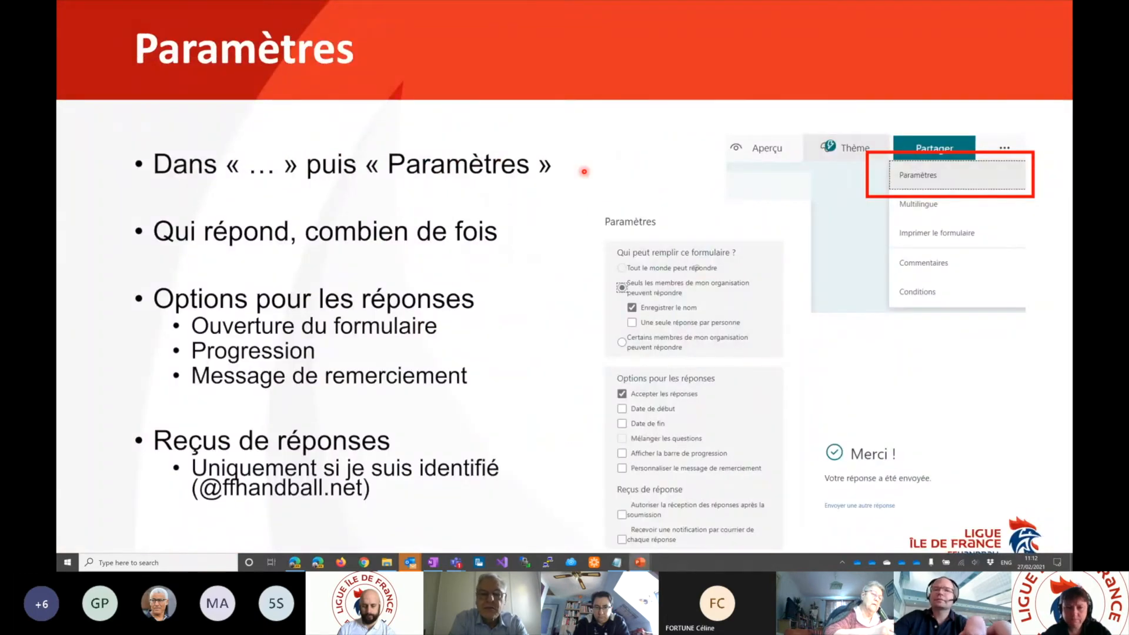
{"action": "key", "text": "alt+Tab"}
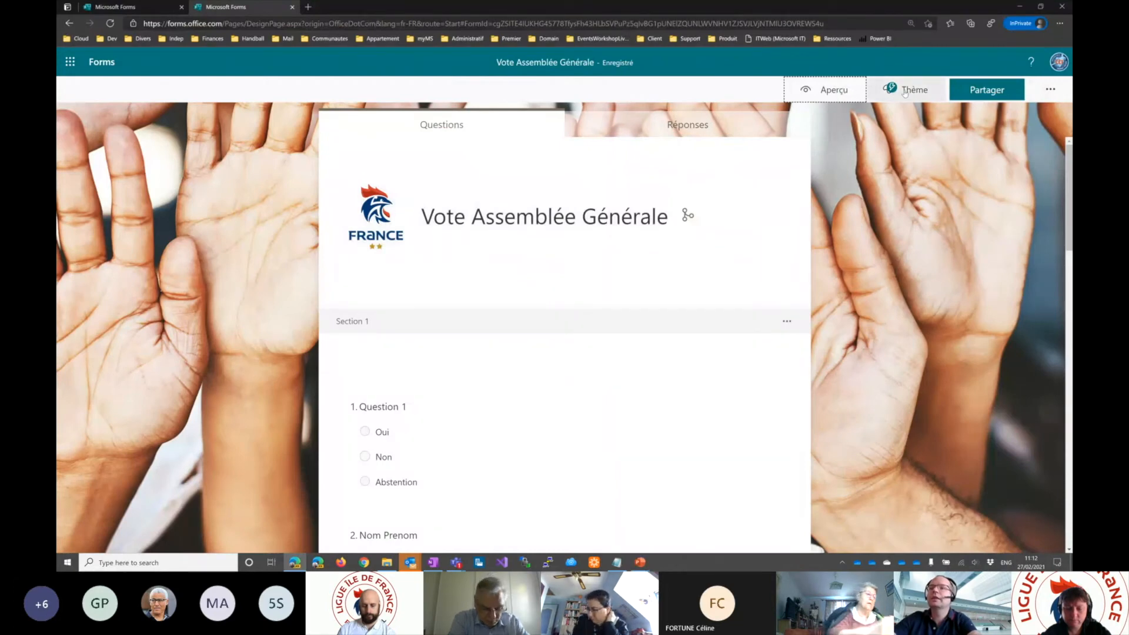
- Open the form's settings and allow only one response per person for members of the organisation
{"action": "left_click", "coordinate": [1051, 90]}
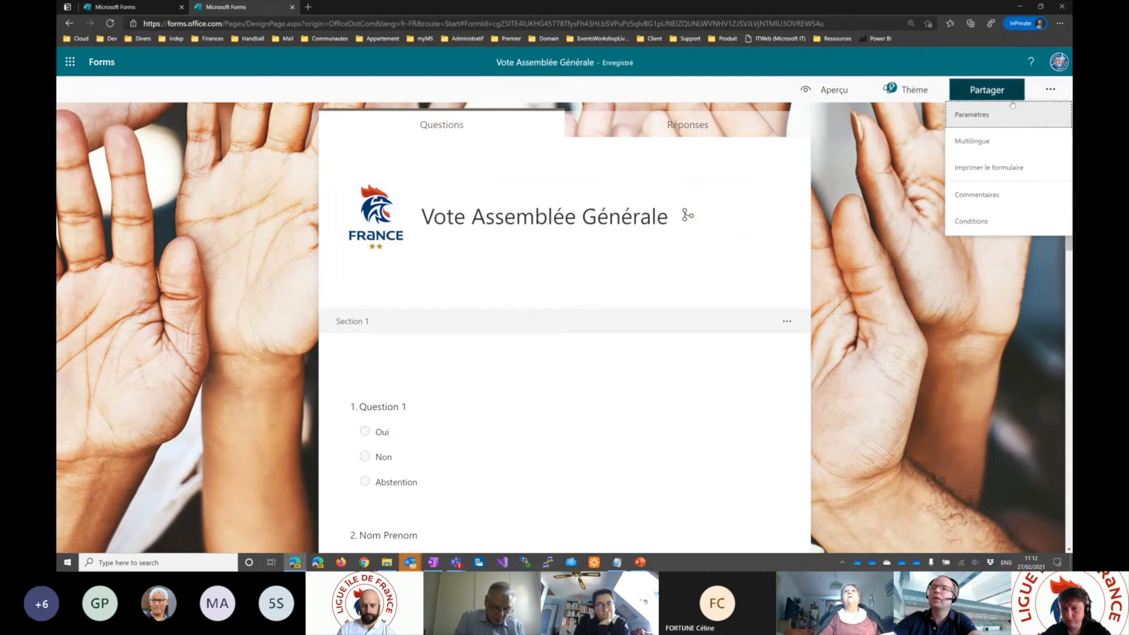
{"action": "left_click", "coordinate": [989, 120]}
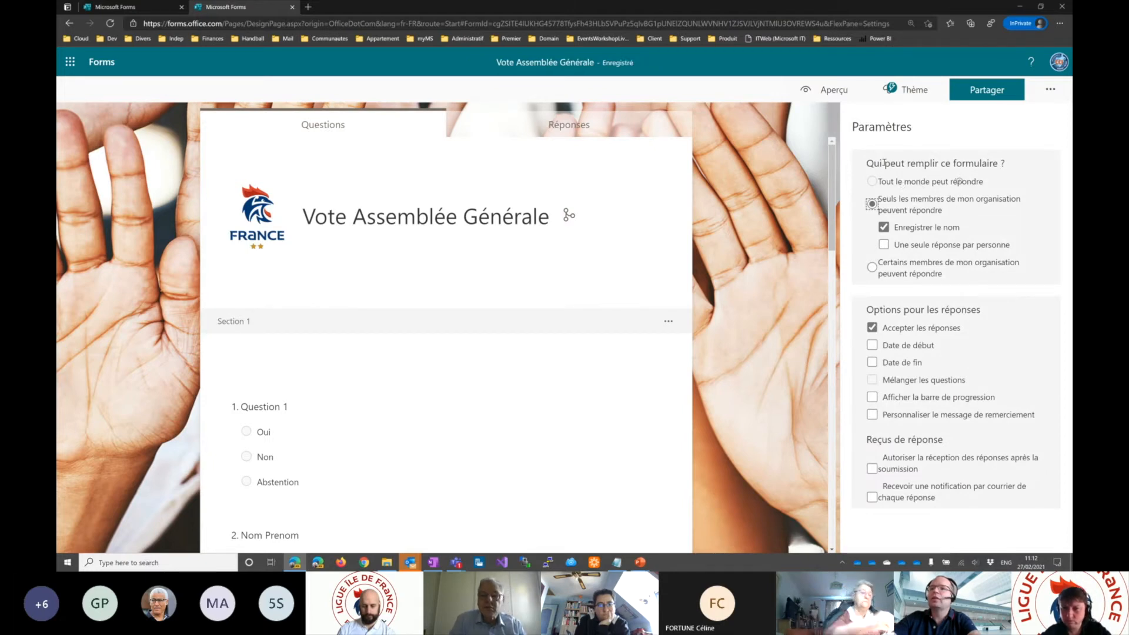
{"action": "left_click_drag", "start_coordinate": [867, 164], "coordinate": [1007, 165]}
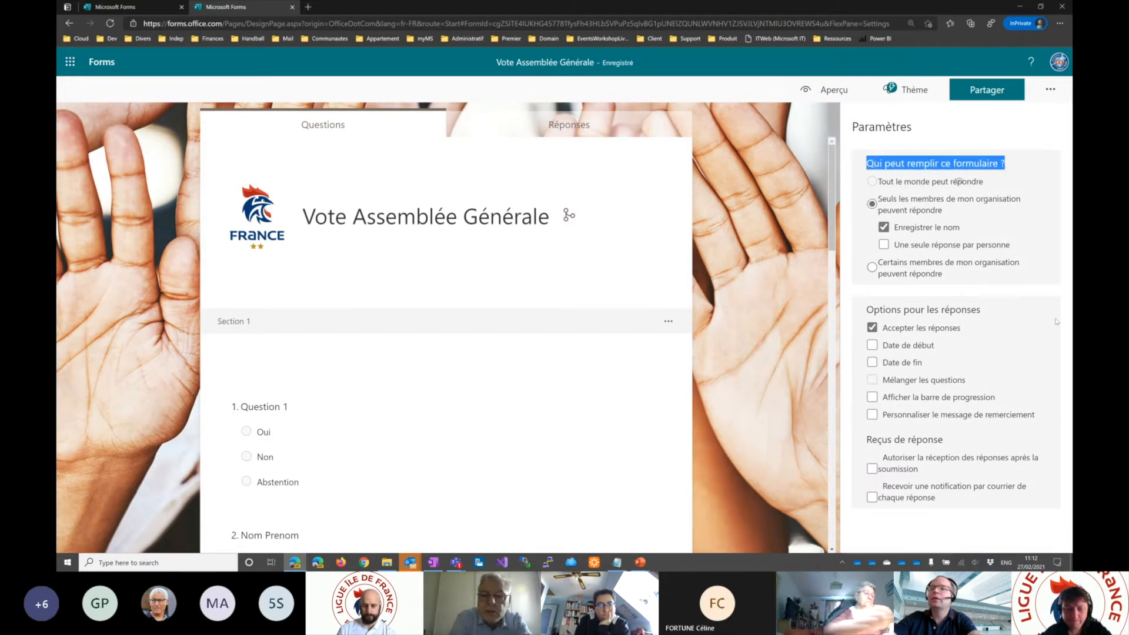
{"action": "mouse_move", "coordinate": [973, 185]}
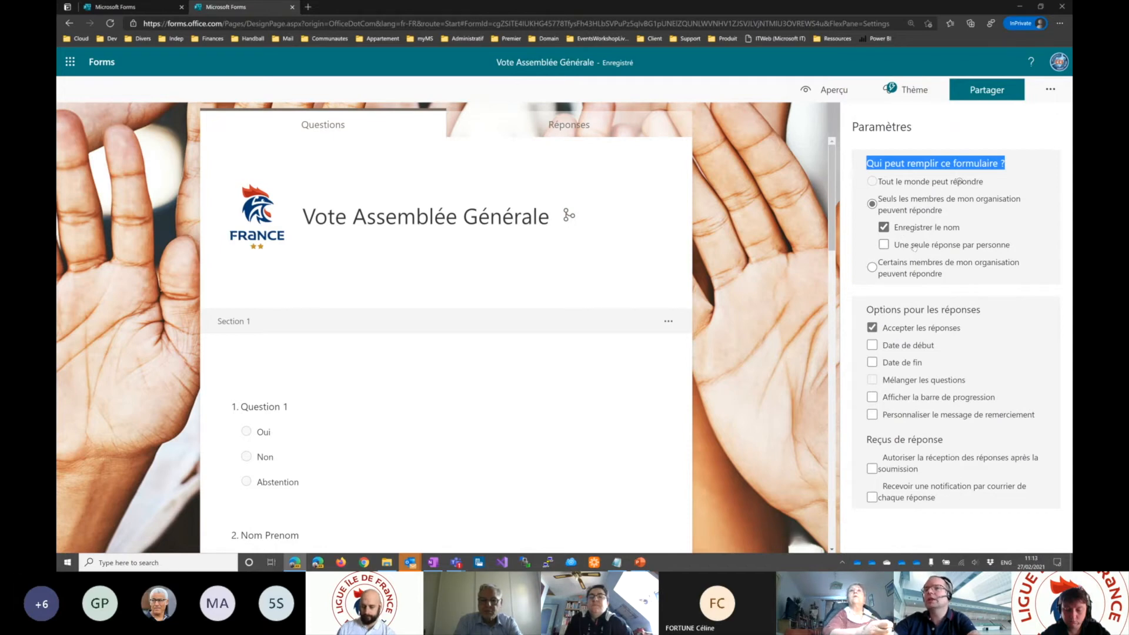
{"action": "left_click", "coordinate": [884, 244]}
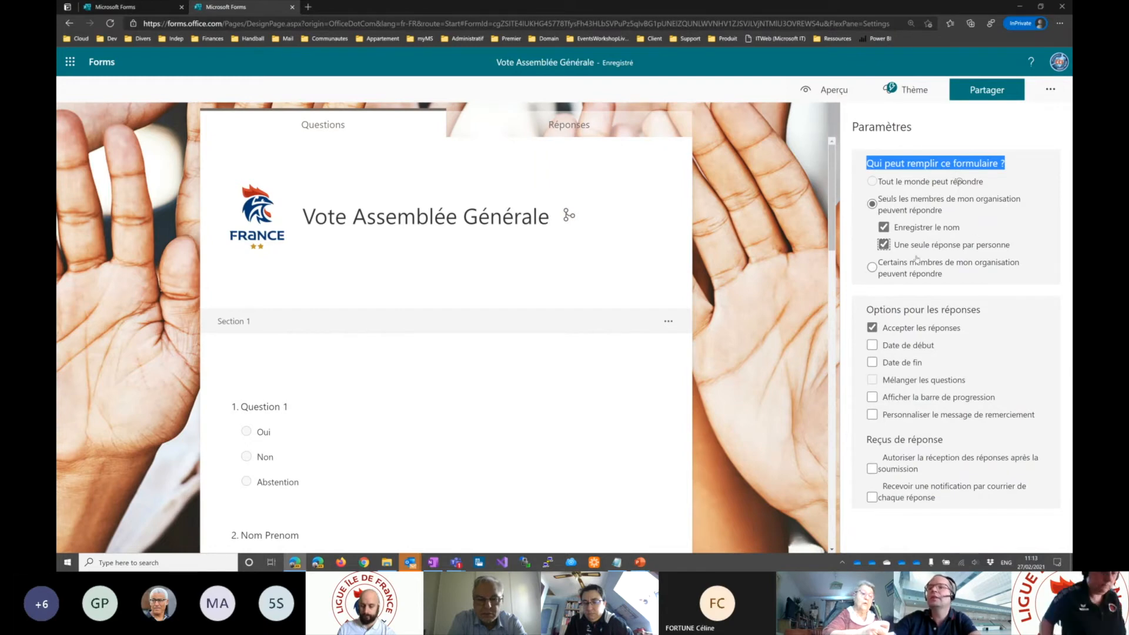
{"action": "left_click_drag", "start_coordinate": [895, 245], "coordinate": [1009, 253]}
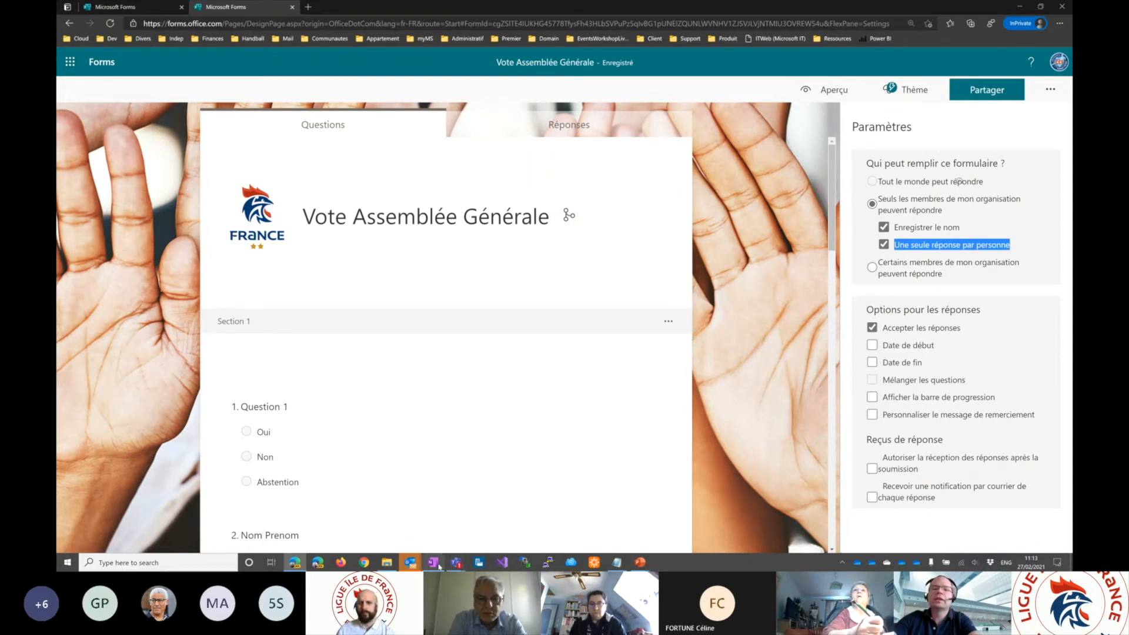
{"action": "mouse_move", "coordinate": [457, 564]}
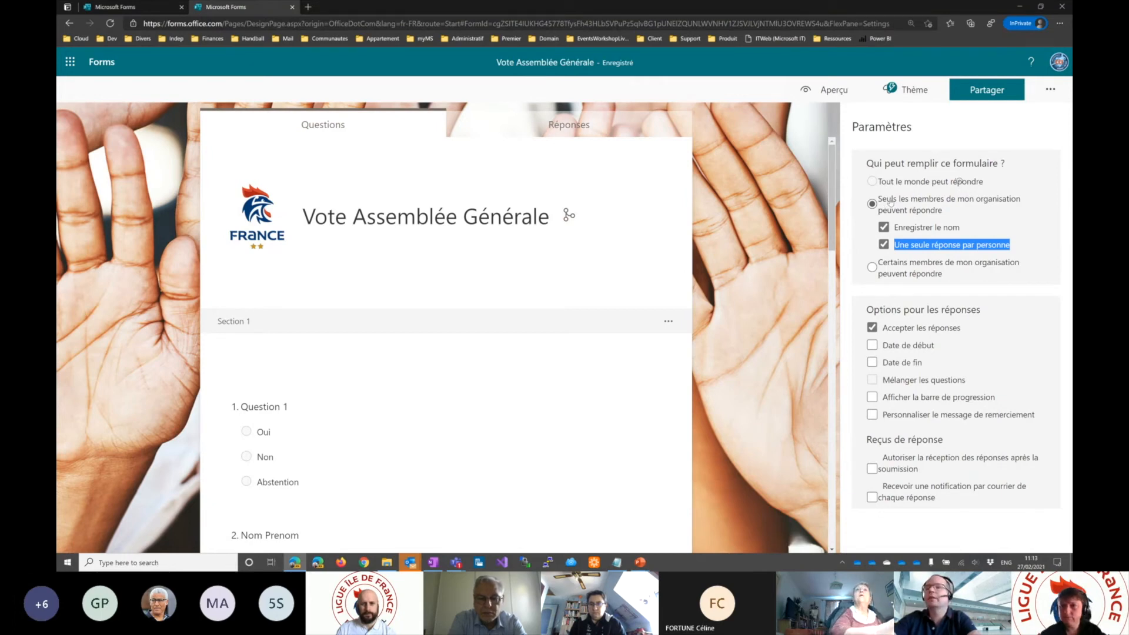
- Leave the settings and delete question 8, the file upload question, from the form
{"action": "left_click_drag", "start_coordinate": [881, 184], "coordinate": [1009, 189]}
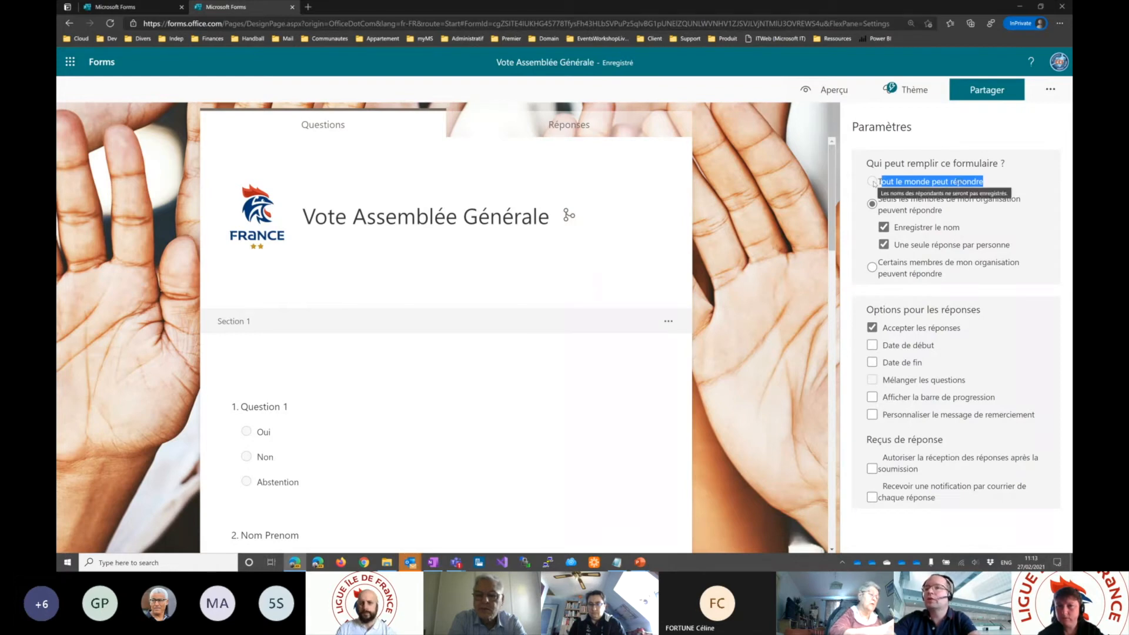
{"action": "left_click", "coordinate": [752, 257]}
{"action": "scroll", "coordinate": [689, 325], "scroll_direction": "down", "scroll_amount": 12}
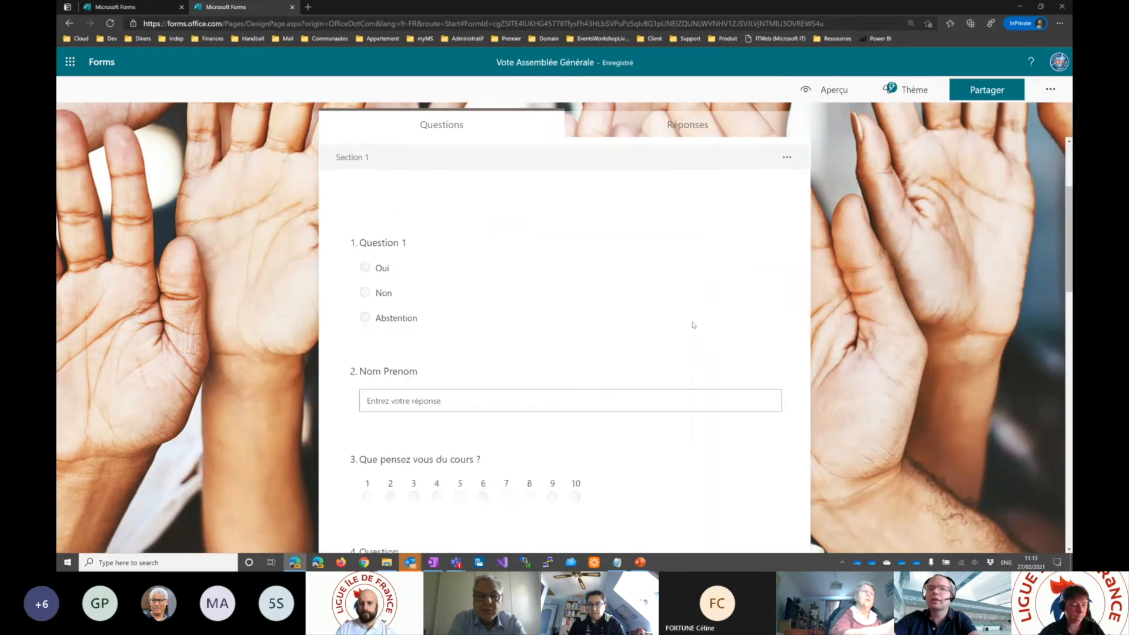
{"action": "scroll", "coordinate": [689, 324], "scroll_direction": "down", "scroll_amount": 7}
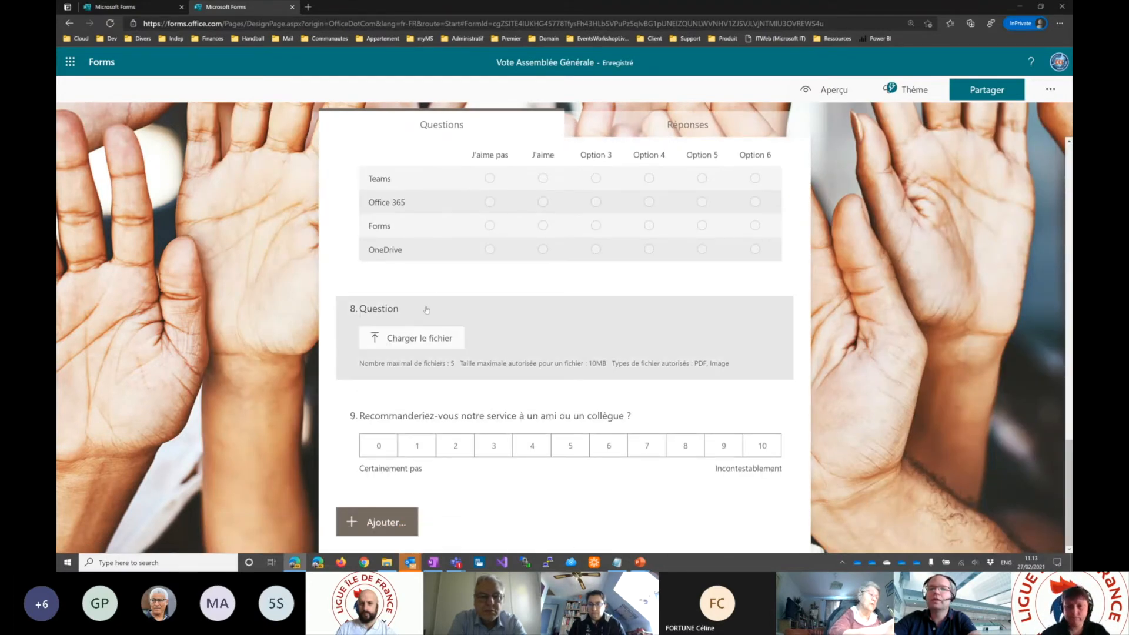
{"action": "left_click", "coordinate": [427, 310]}
{"action": "left_click", "coordinate": [768, 326]}
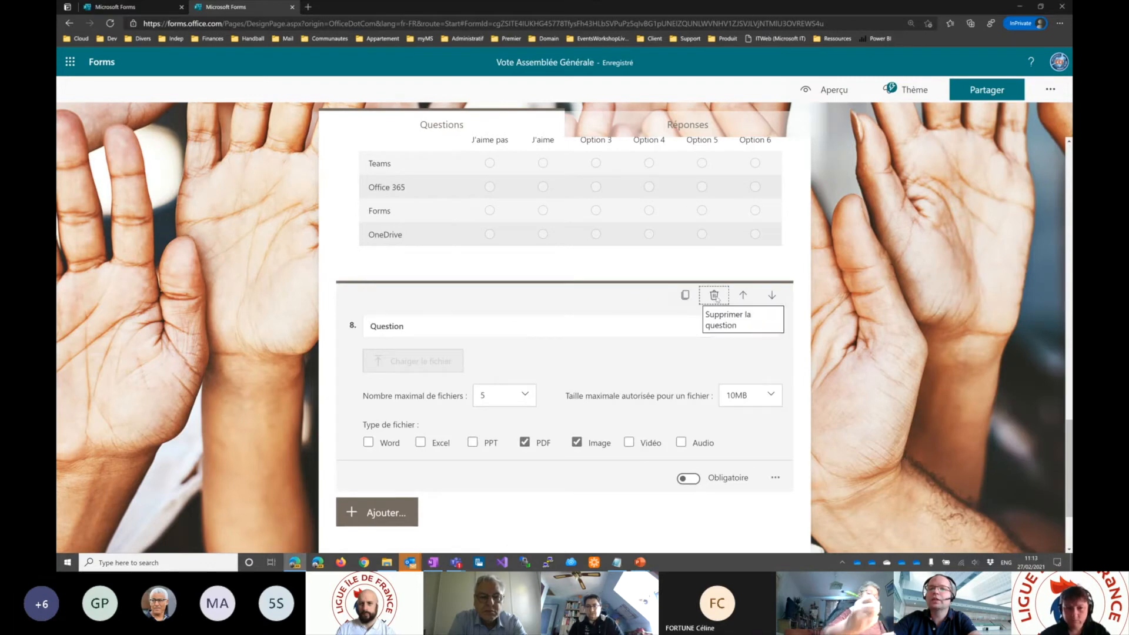
- Reopen the form's settings, try each respondent option, and allow everyone to answer with "Tout le monde peut répondre"
{"action": "left_click", "coordinate": [1051, 89]}
{"action": "left_click", "coordinate": [1028, 118]}
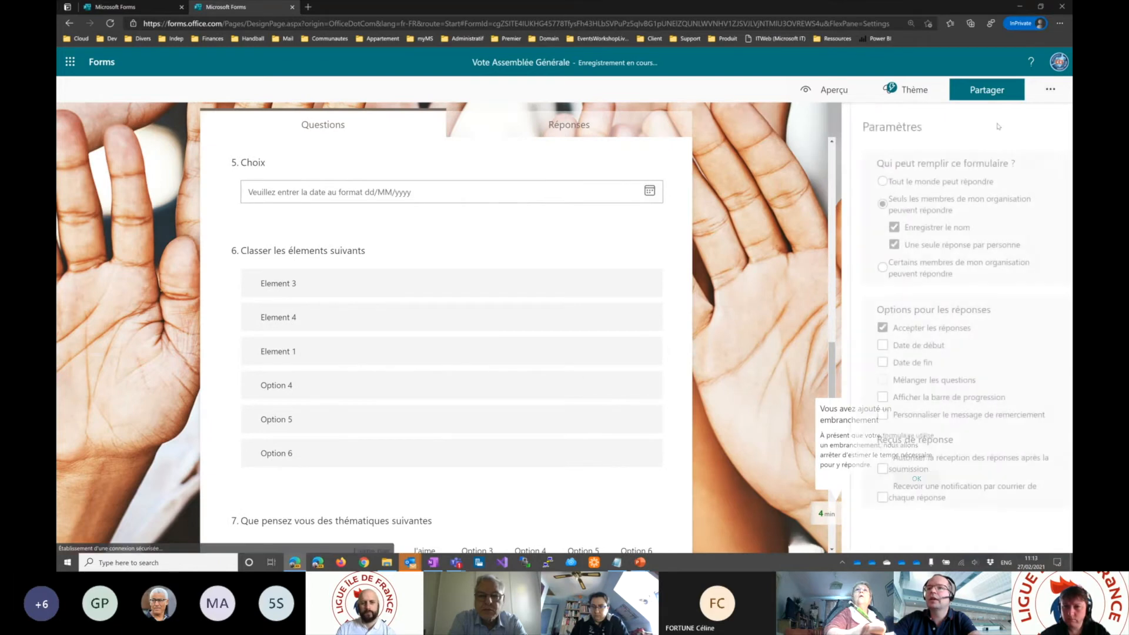
{"action": "left_click", "coordinate": [872, 181]}
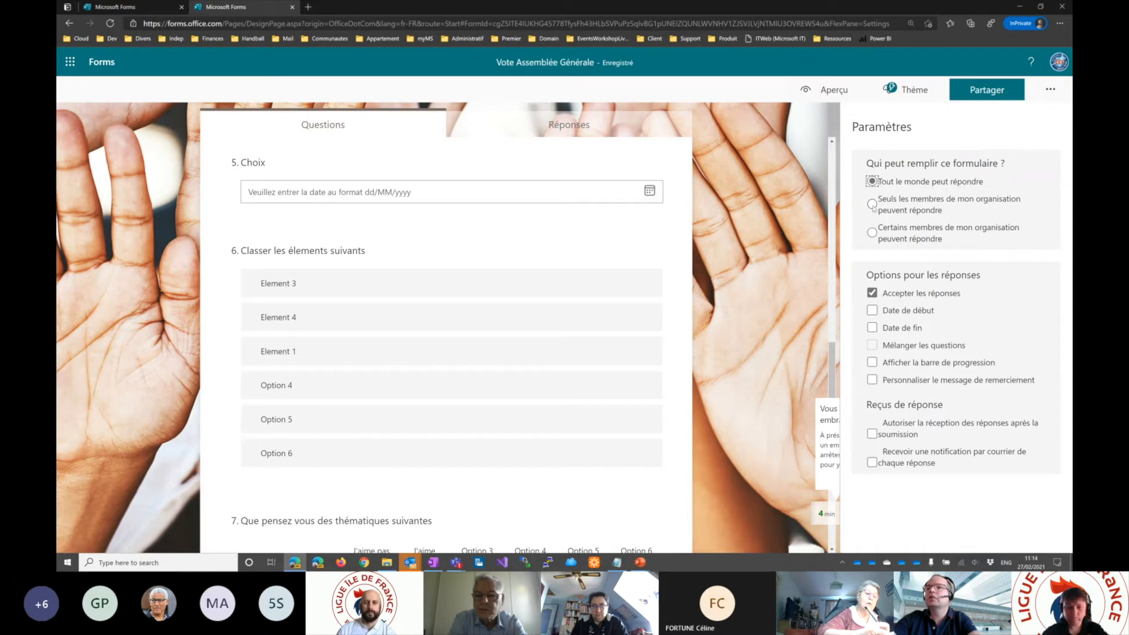
{"action": "left_click", "coordinate": [872, 204]}
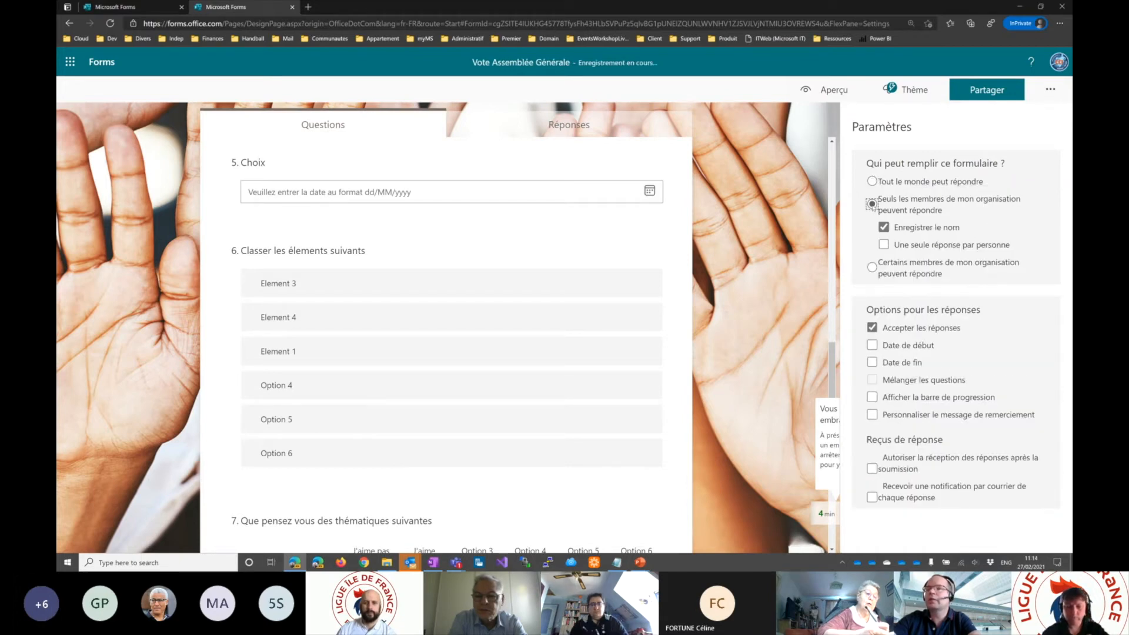
{"action": "left_click", "coordinate": [872, 267]}
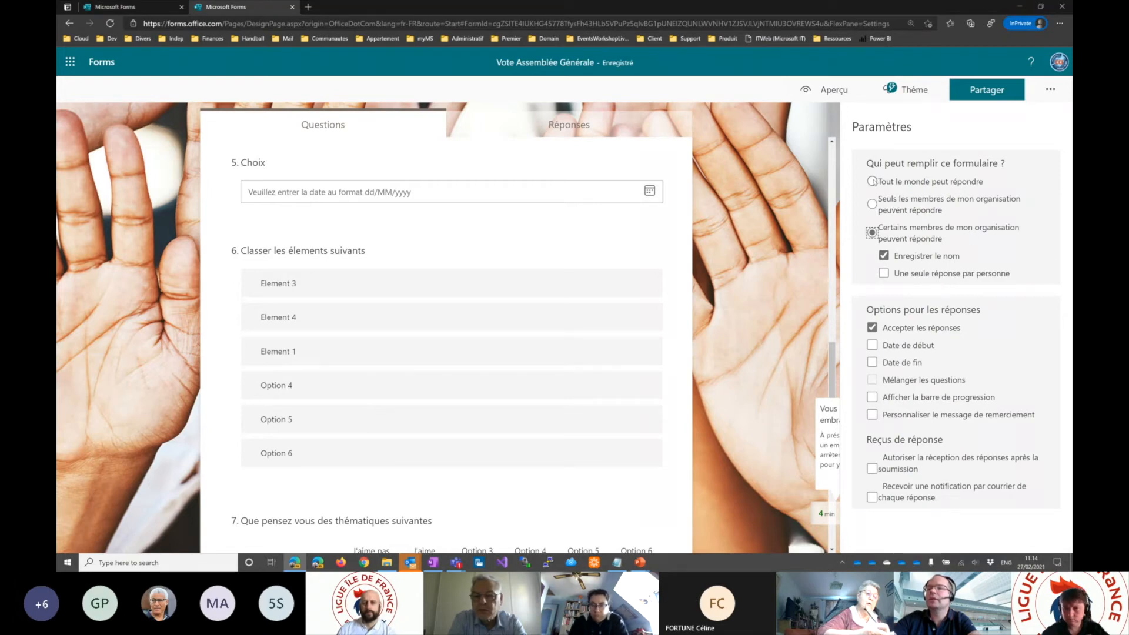
{"action": "left_click", "coordinate": [872, 181]}
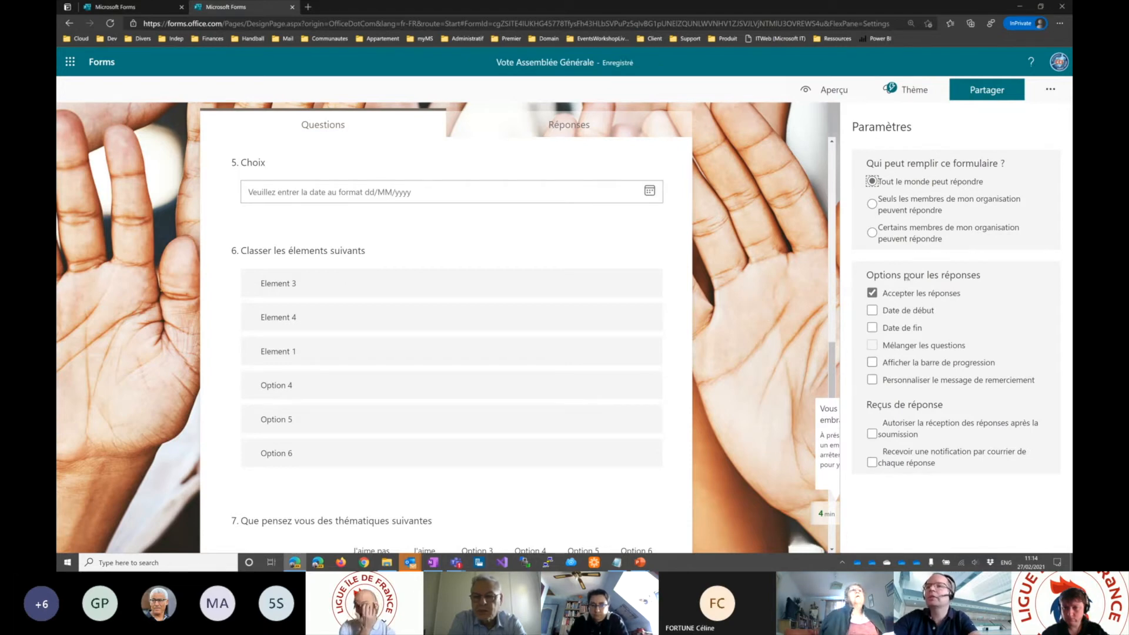
- Turn off "Accepter les réponses" in the response options and turn it back on
{"action": "left_click_drag", "start_coordinate": [904, 274], "coordinate": [982, 275]}
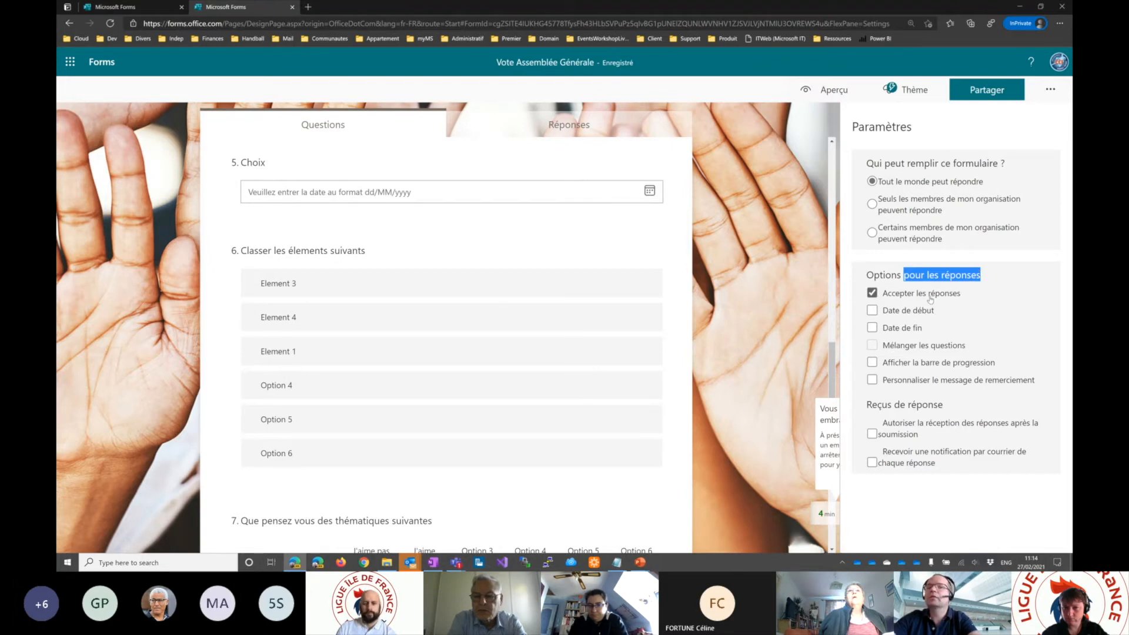
{"action": "left_click", "coordinate": [873, 292]}
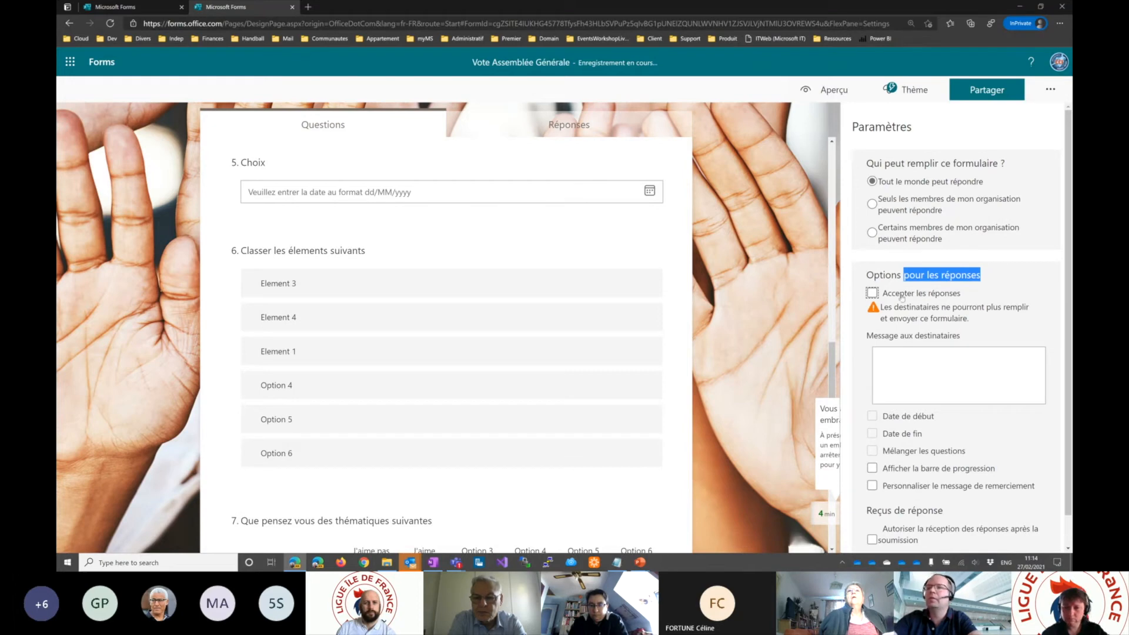
{"action": "left_click", "coordinate": [872, 293]}
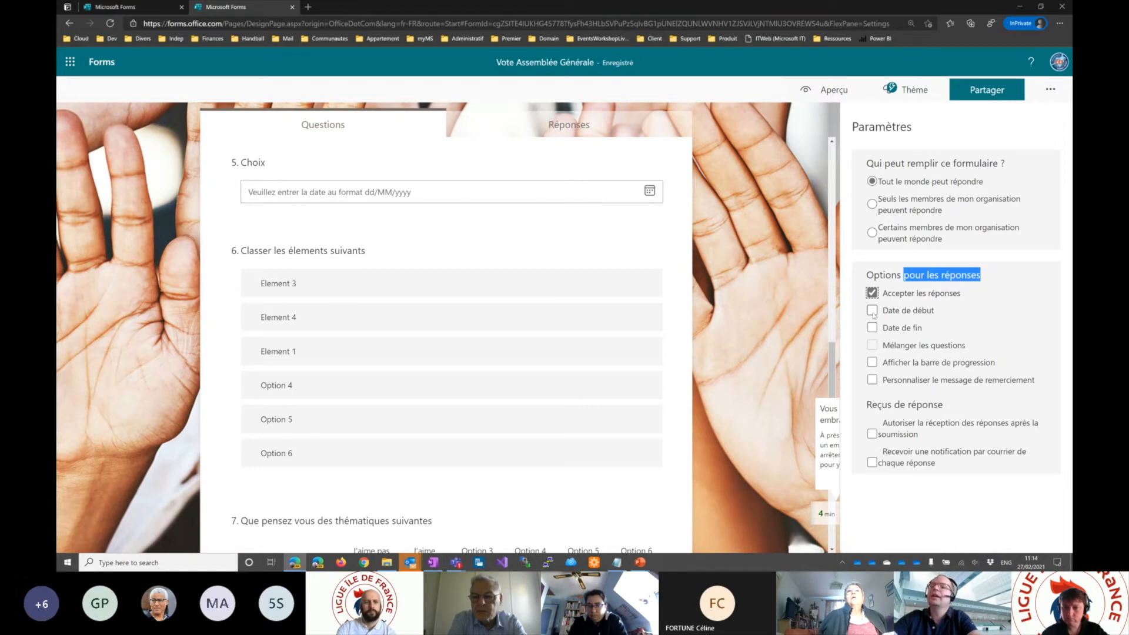
- Enable a start date for the form and set it to 27/02/2021 at 11:45
{"action": "left_click", "coordinate": [873, 311]}
{"action": "left_click", "coordinate": [923, 339]}
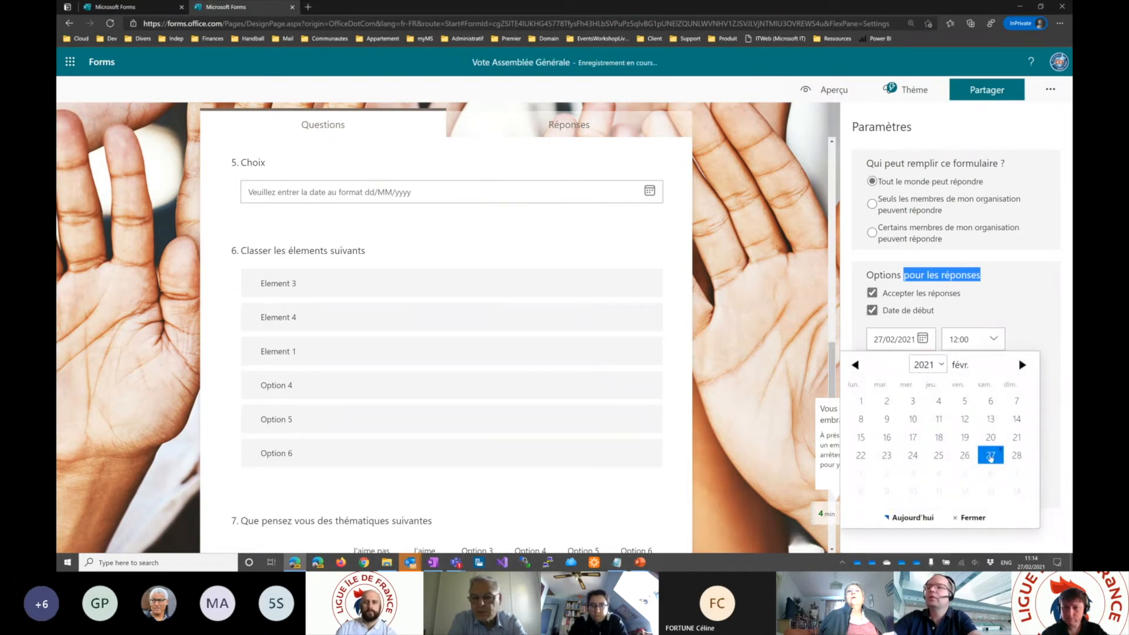
{"action": "left_click", "coordinate": [991, 456]}
{"action": "left_click", "coordinate": [995, 340]}
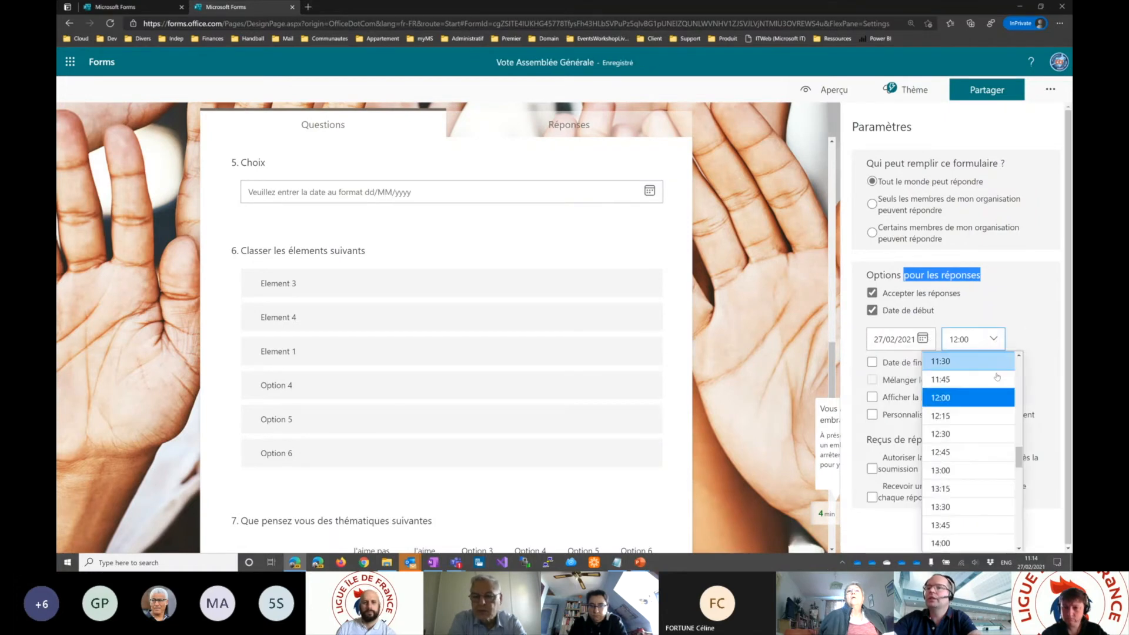
{"action": "left_click", "coordinate": [961, 380]}
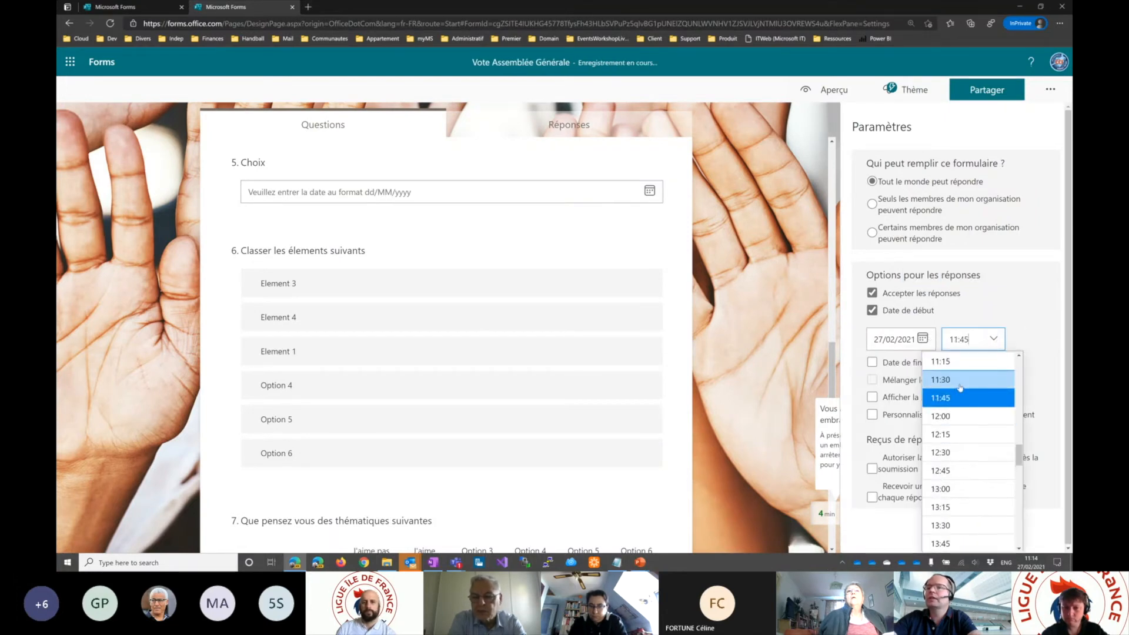
- Enable an end date for the form and set it to 28/02/2021
{"action": "left_click", "coordinate": [901, 363]}
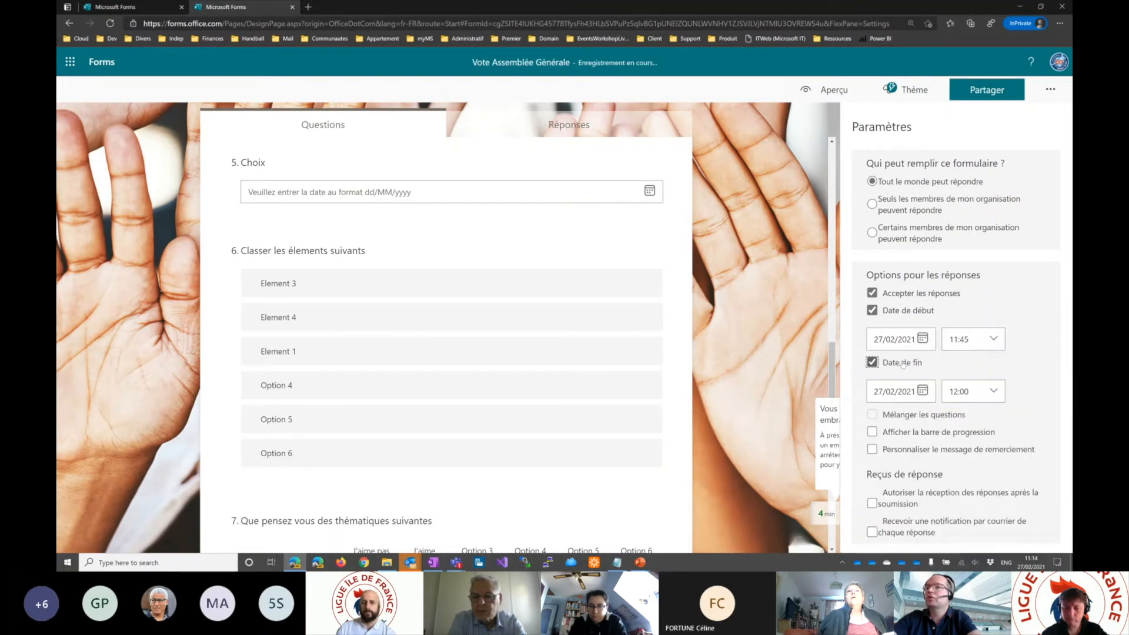
{"action": "left_click", "coordinate": [924, 391]}
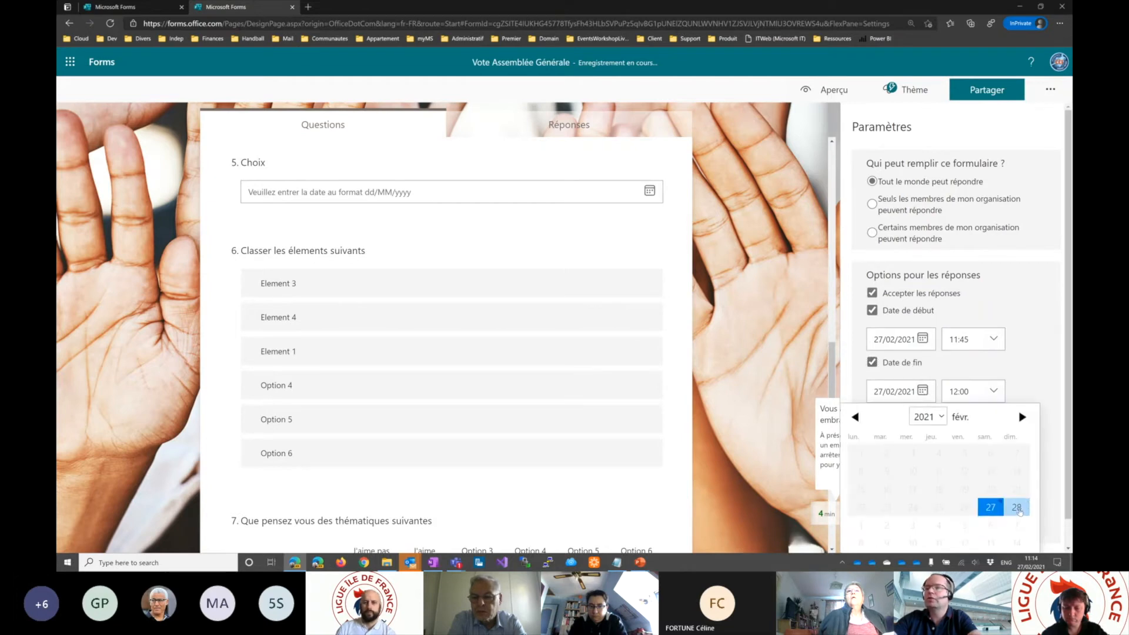
{"action": "left_click", "coordinate": [1018, 508]}
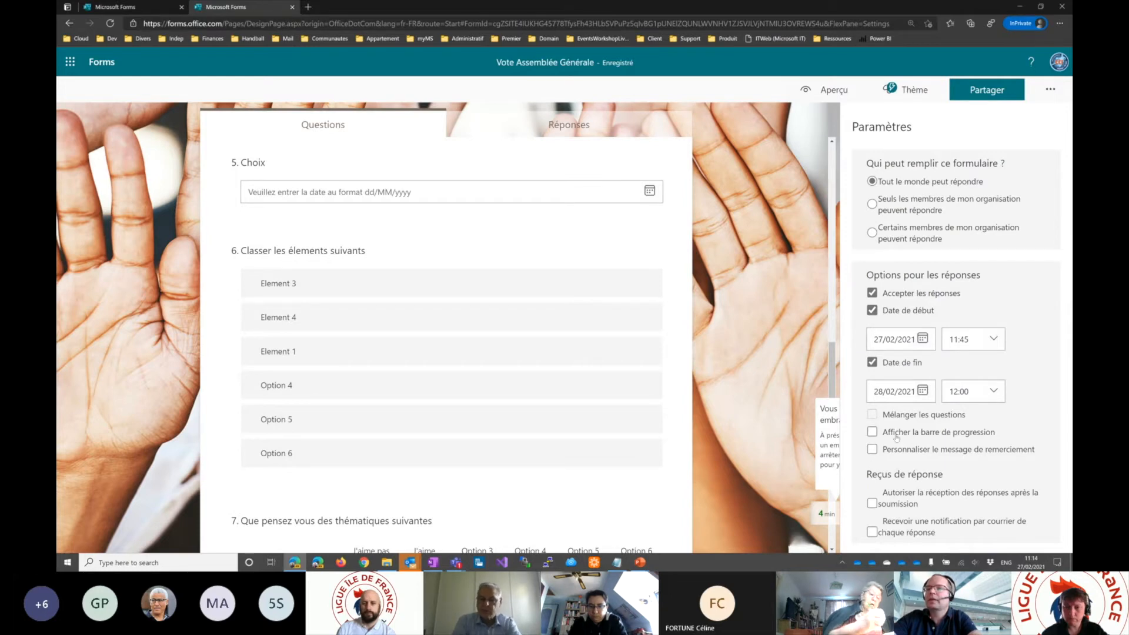
- Enable the progress bar, check it on both pages of the form preview, and return to the editor
{"action": "left_click", "coordinate": [873, 433]}
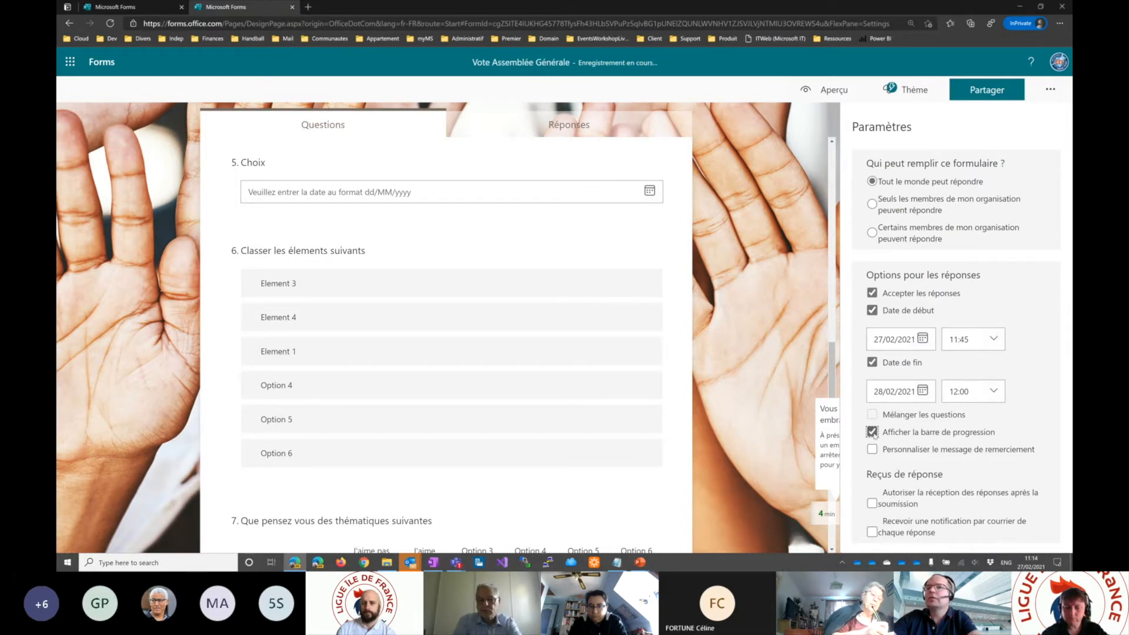
{"action": "left_click", "coordinate": [835, 94]}
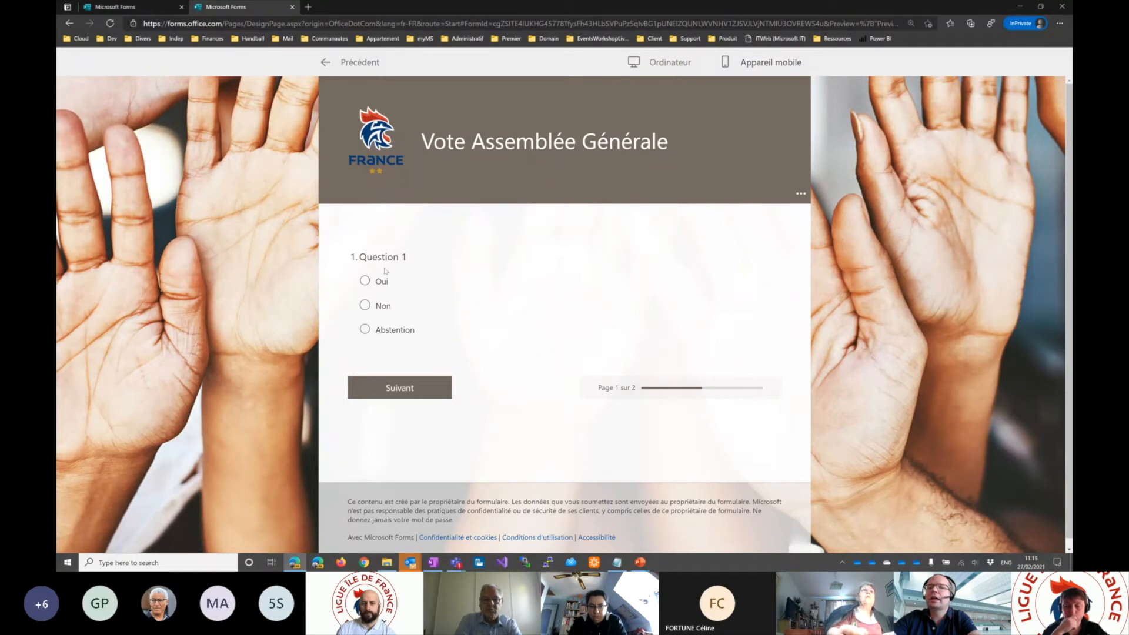
{"action": "left_click", "coordinate": [399, 388]}
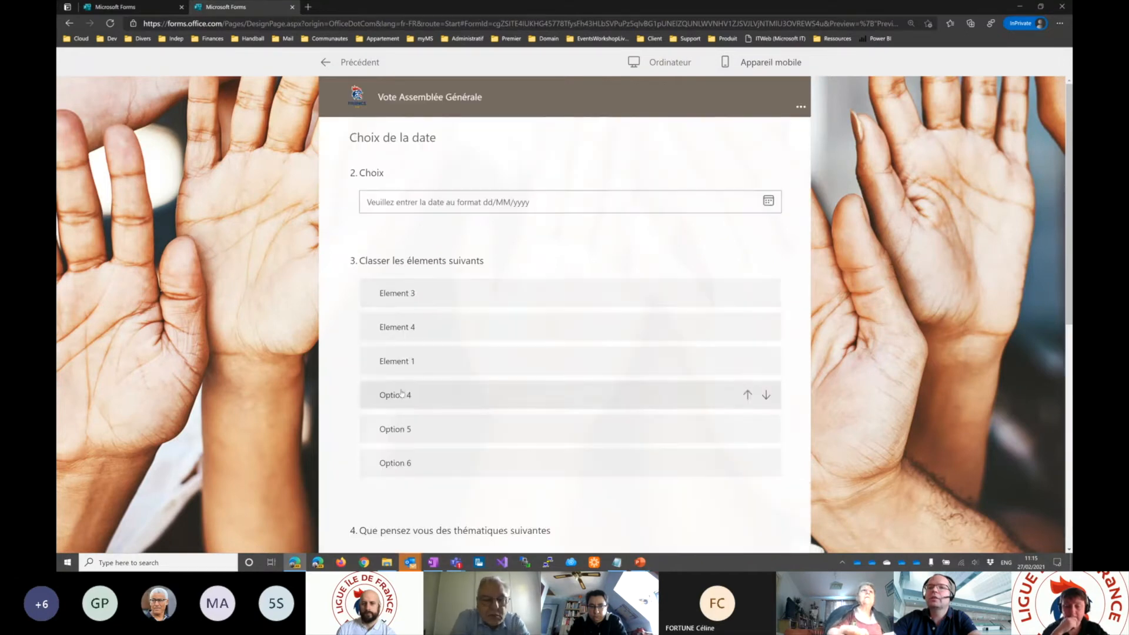
{"action": "scroll", "coordinate": [488, 344], "scroll_direction": "down", "scroll_amount": 7}
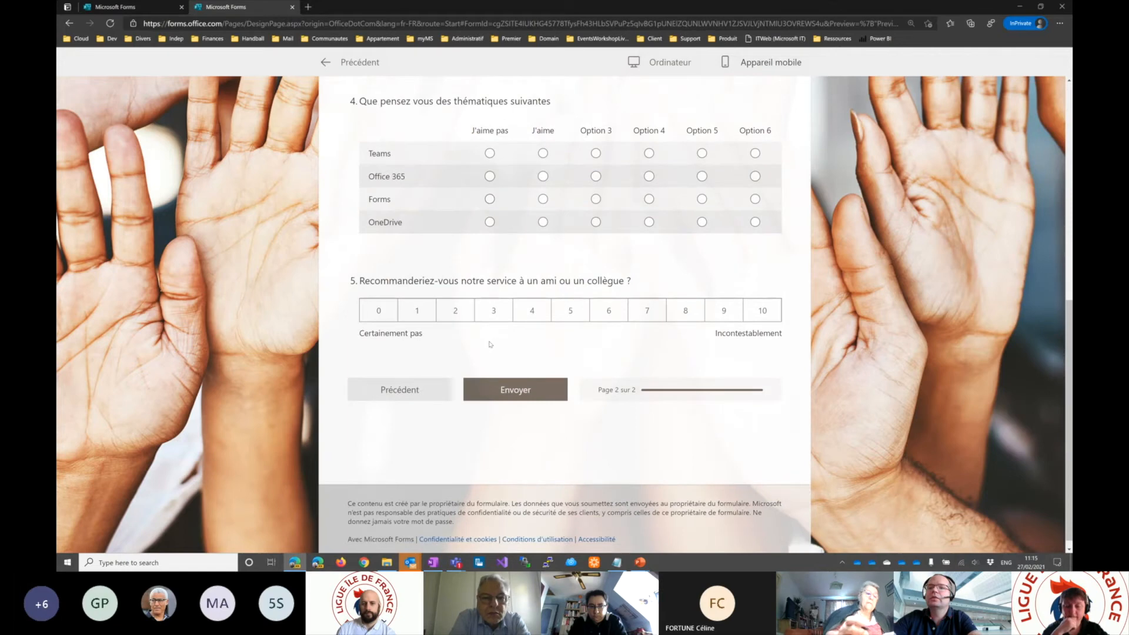
{"action": "left_click", "coordinate": [392, 391]}
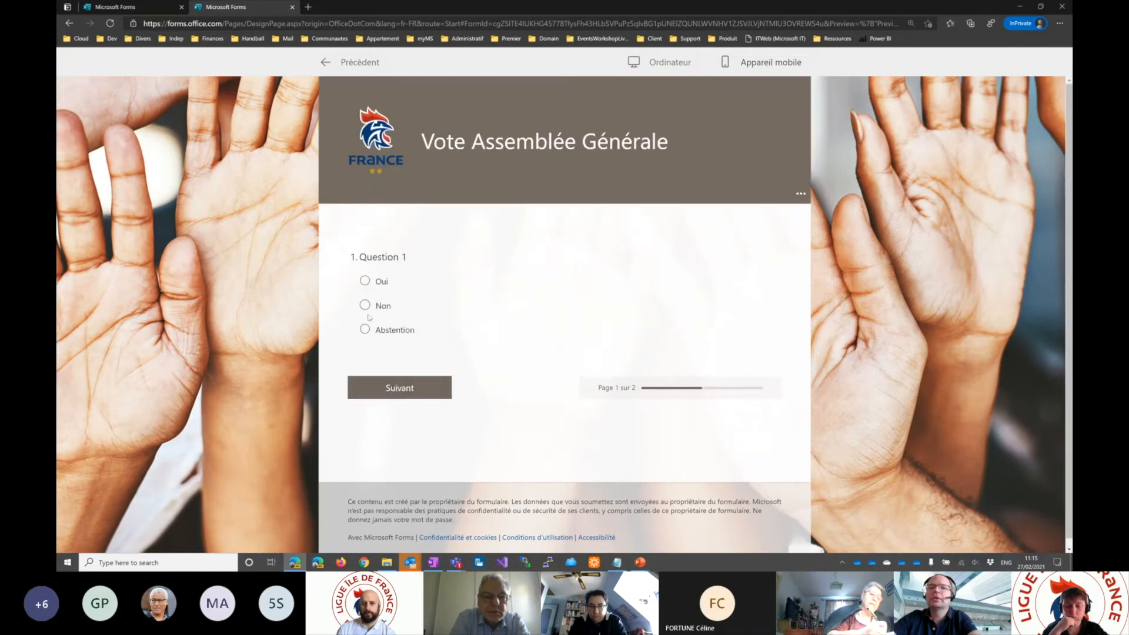
{"action": "left_click", "coordinate": [325, 63]}
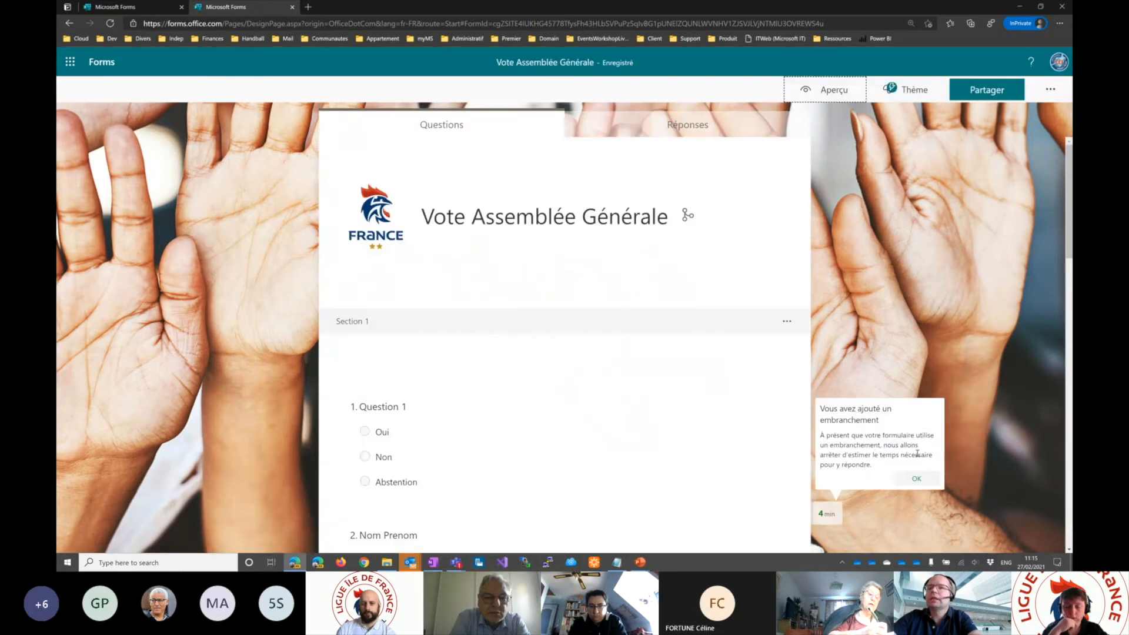
- Enable a custom thank-you message in the form settings, reading "Merci d'avoir pris le temps. Votre réponse a été envoyée."
{"action": "left_click", "coordinate": [1050, 89]}
{"action": "left_click", "coordinate": [995, 112]}
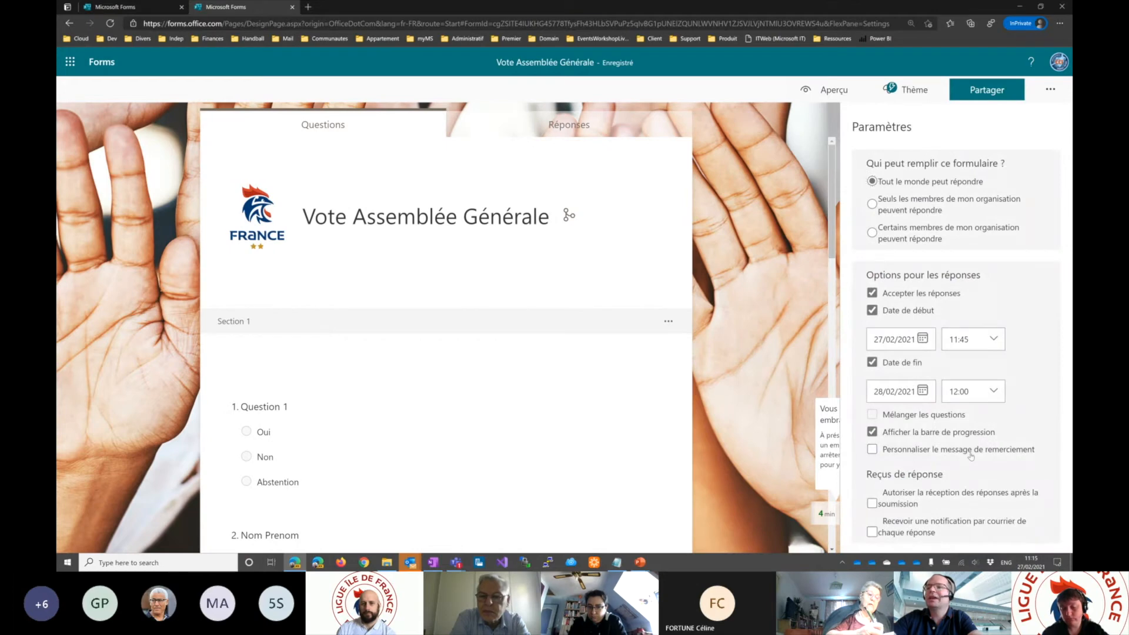
{"action": "left_click", "coordinate": [971, 454]}
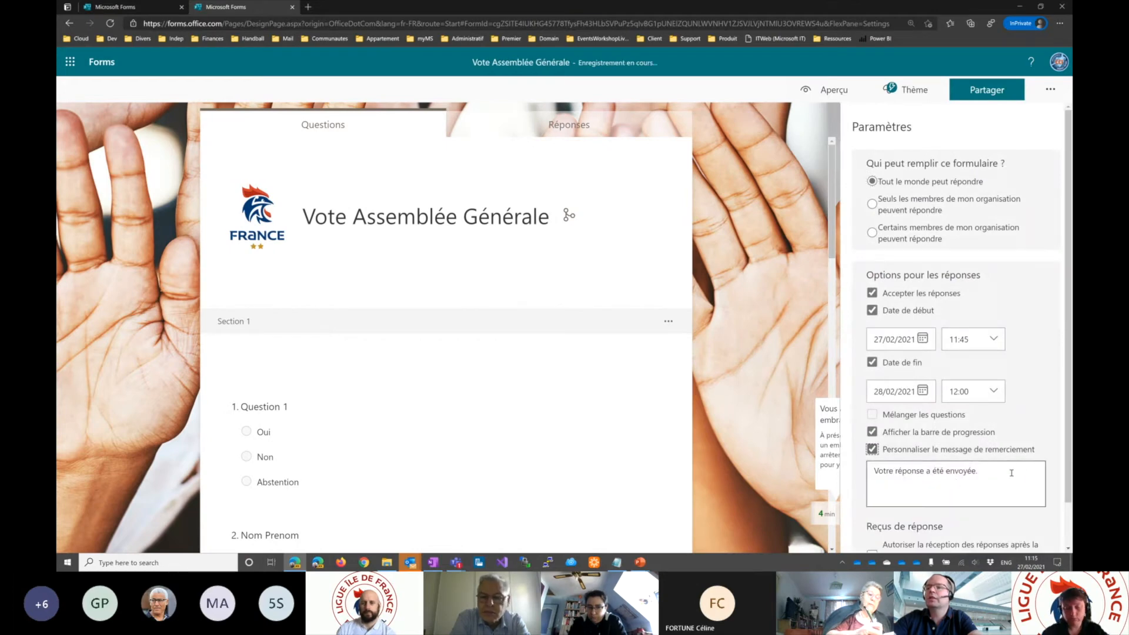
{"action": "left_click", "coordinate": [1012, 473]}
{"action": "left_click", "coordinate": [1012, 473]}
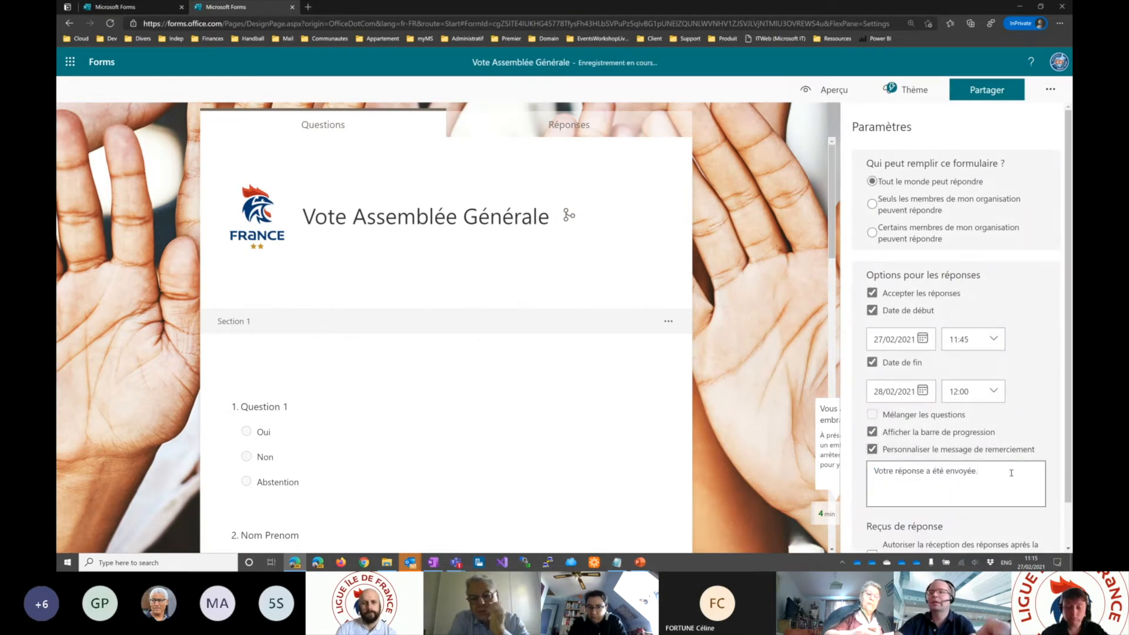
{"action": "type", "text": "Merci"}
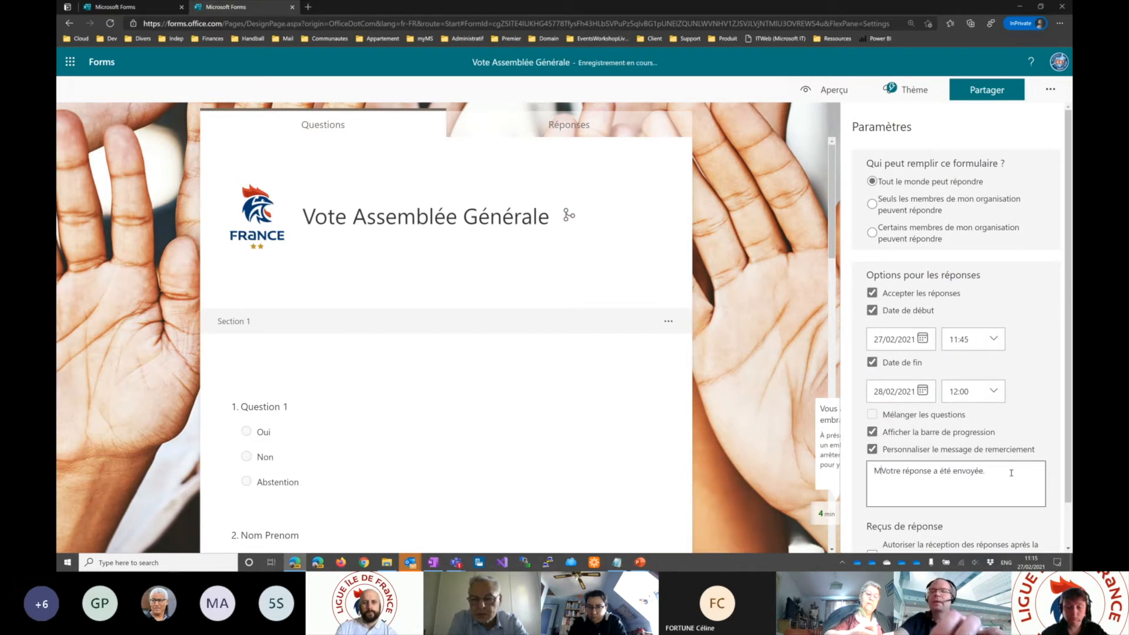
{"action": "type", "text": " d'avoir "}
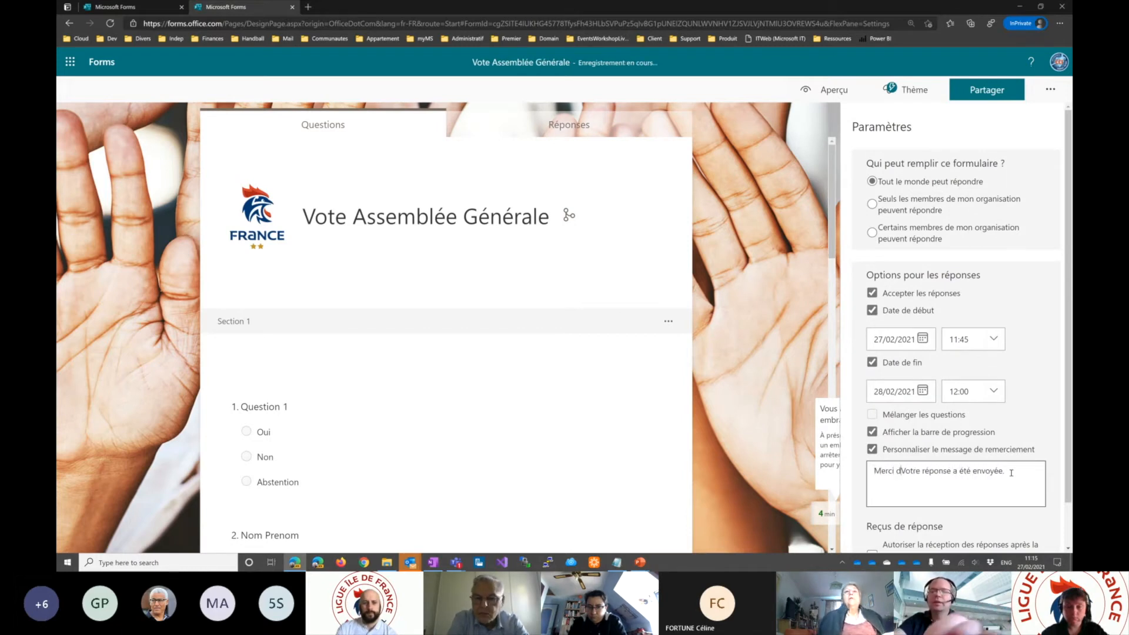
{"action": "type", "text": "pris le temps"}
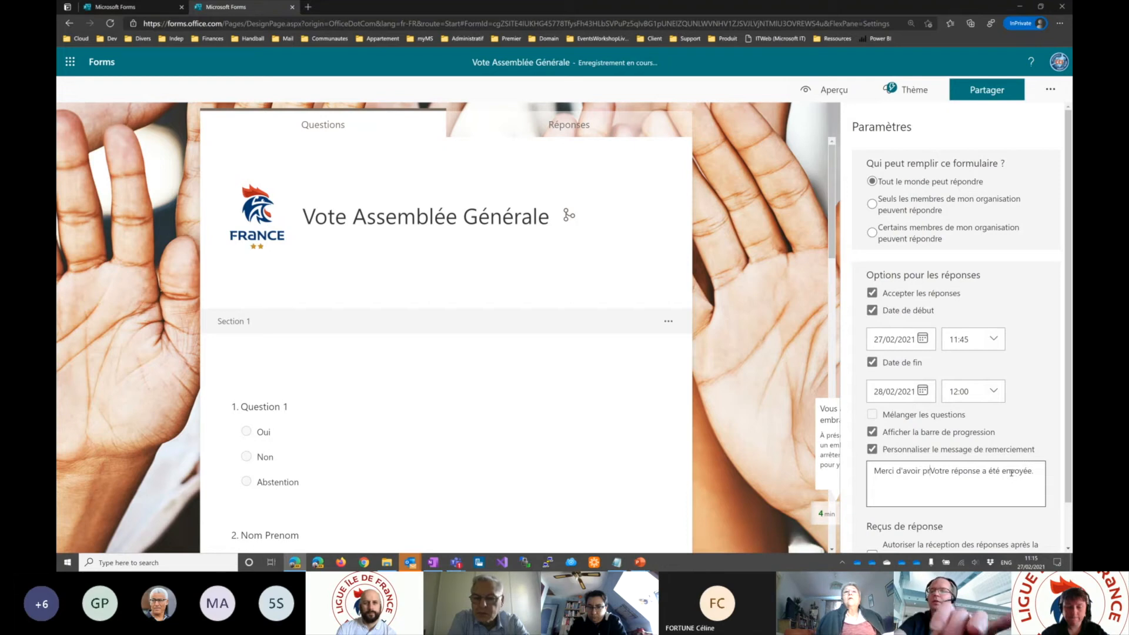
{"action": "type", "text": "."}
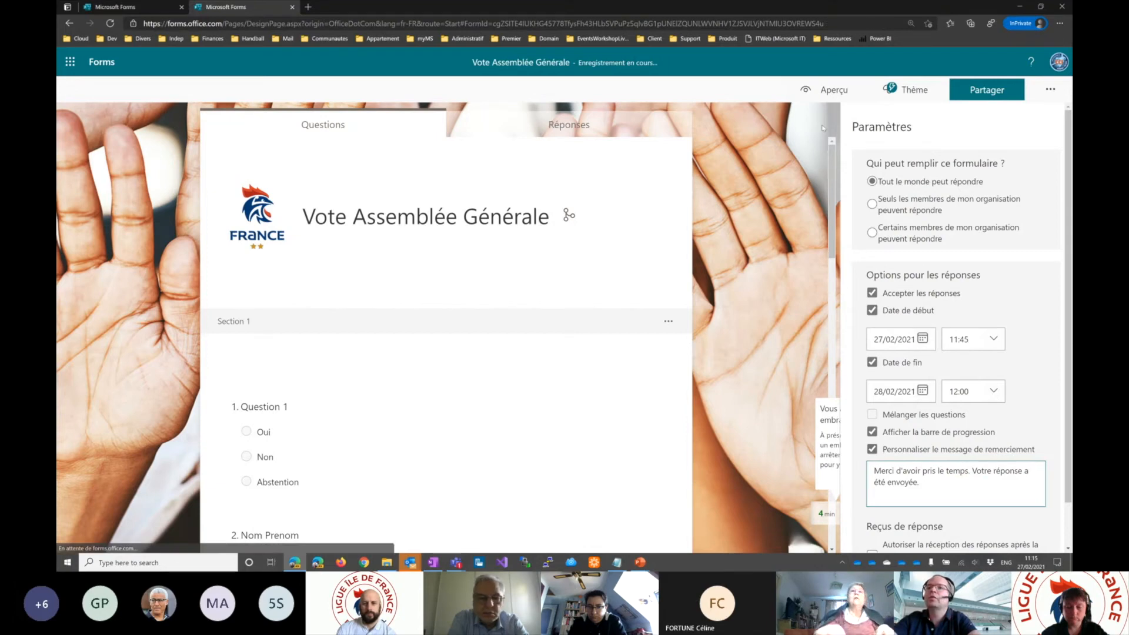
- Preview the form, switch the Question 1 answer from Oui to Abstention and try to submit the response
{"action": "left_click", "coordinate": [824, 90]}
{"action": "left_click", "coordinate": [374, 282]}
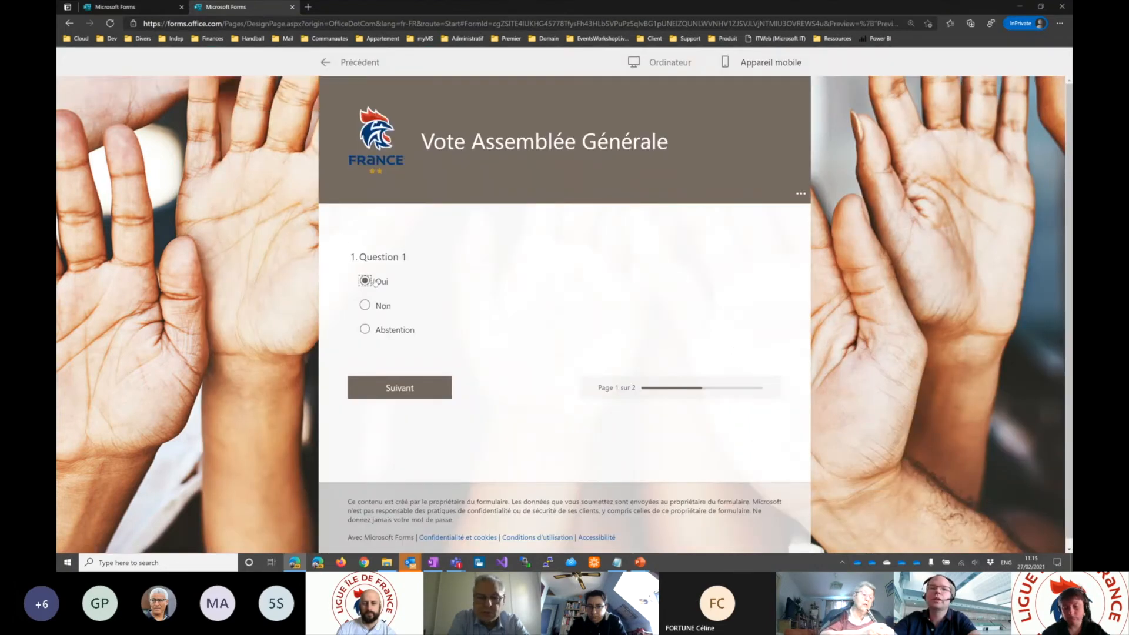
{"action": "scroll", "coordinate": [412, 353], "scroll_direction": "down", "scroll_amount": 1}
{"action": "left_click", "coordinate": [365, 257]}
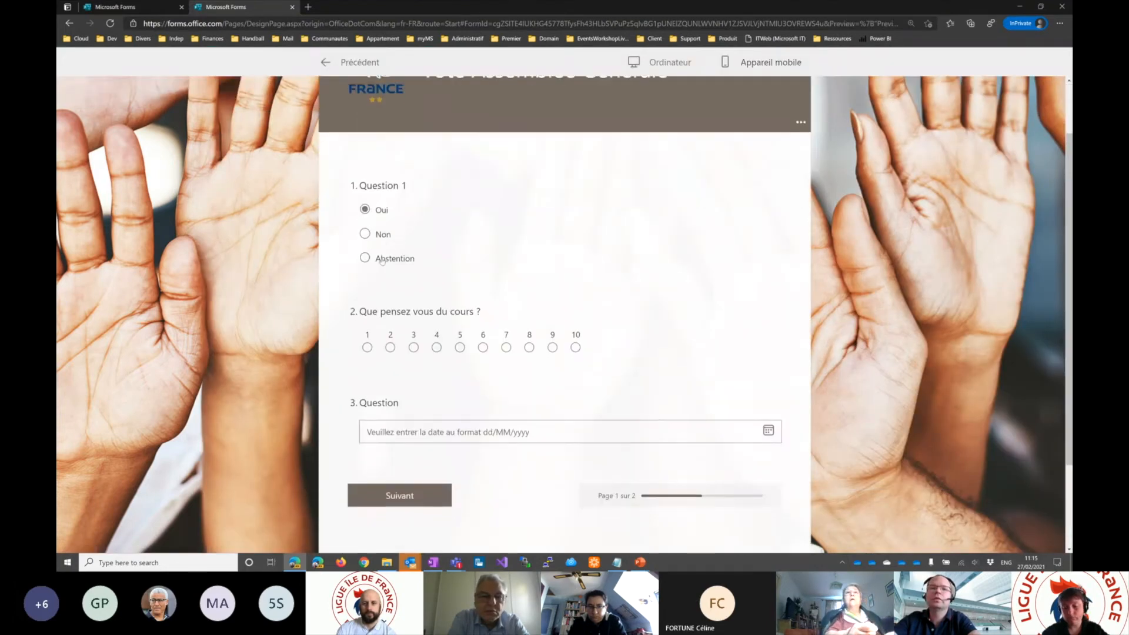
{"action": "left_click", "coordinate": [404, 384]}
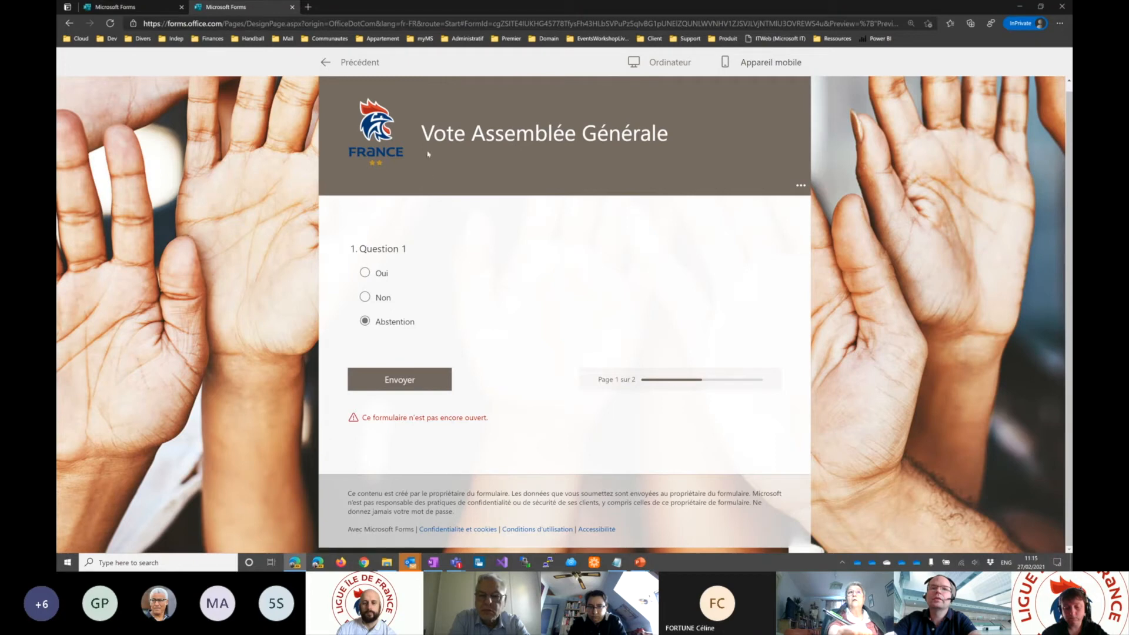
- Answer Oui to Question 1, continue to page 2, try to submit the response, and return to the editor
{"action": "left_click", "coordinate": [365, 273]}
{"action": "scroll", "coordinate": [411, 377], "scroll_direction": "down", "scroll_amount": 3}
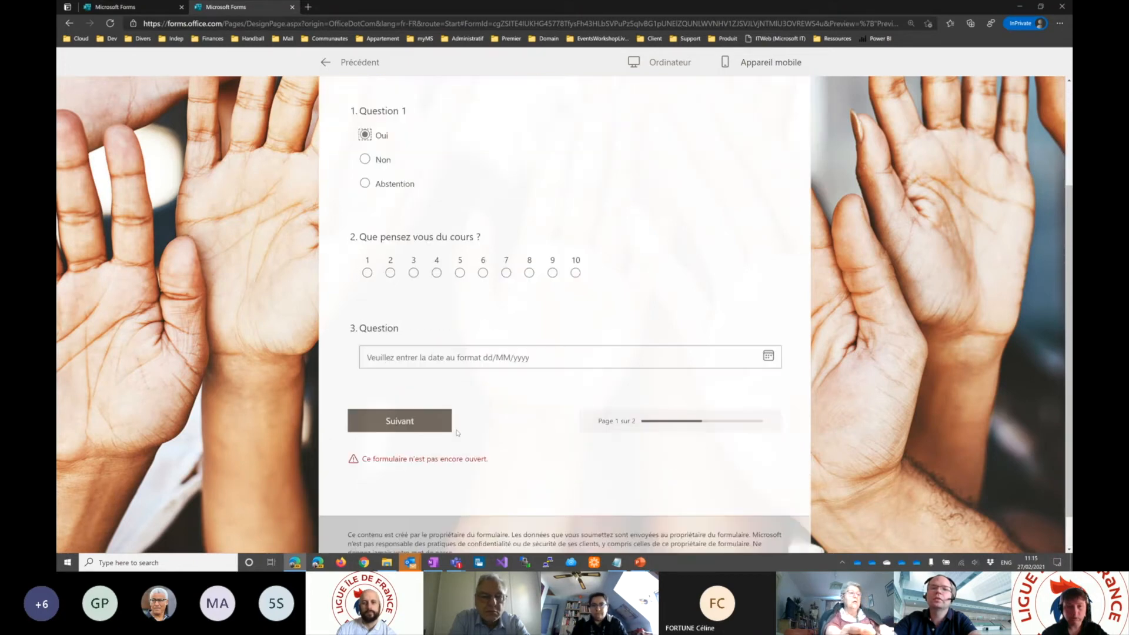
{"action": "left_click", "coordinate": [415, 385]}
{"action": "scroll", "coordinate": [461, 369], "scroll_direction": "down", "scroll_amount": 1}
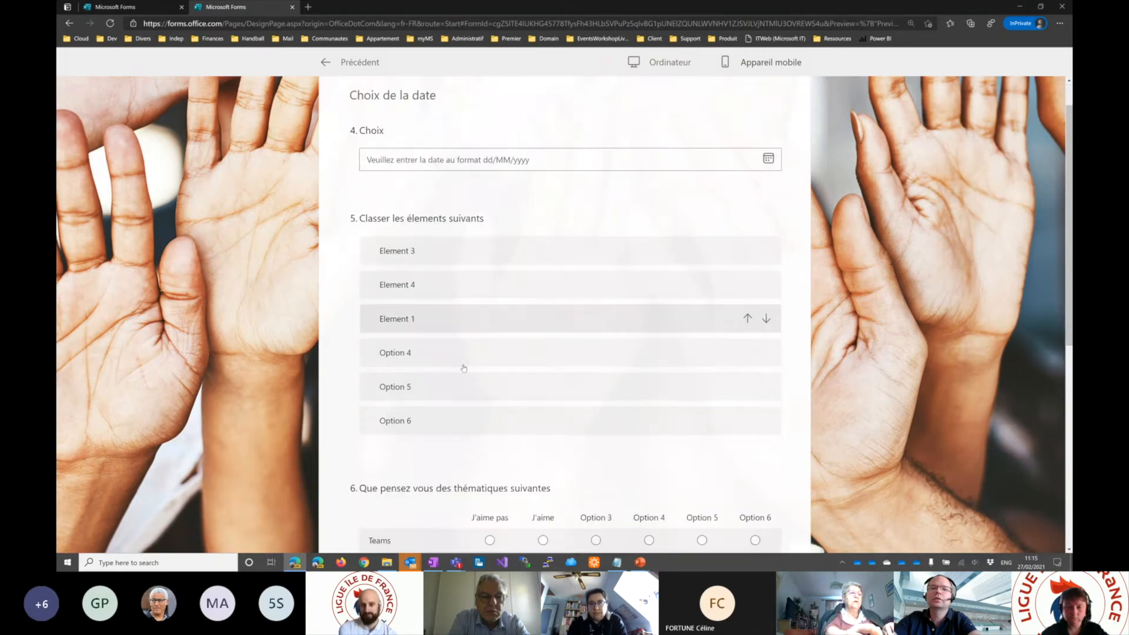
{"action": "scroll", "coordinate": [463, 368], "scroll_direction": "down", "scroll_amount": 6}
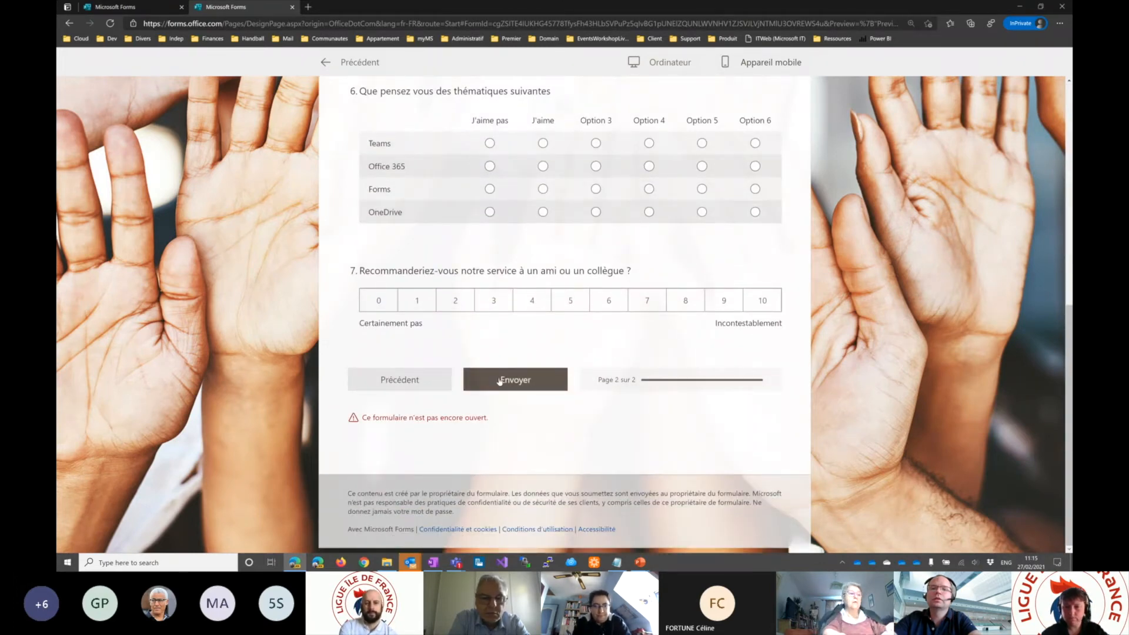
{"action": "left_click", "coordinate": [500, 381]}
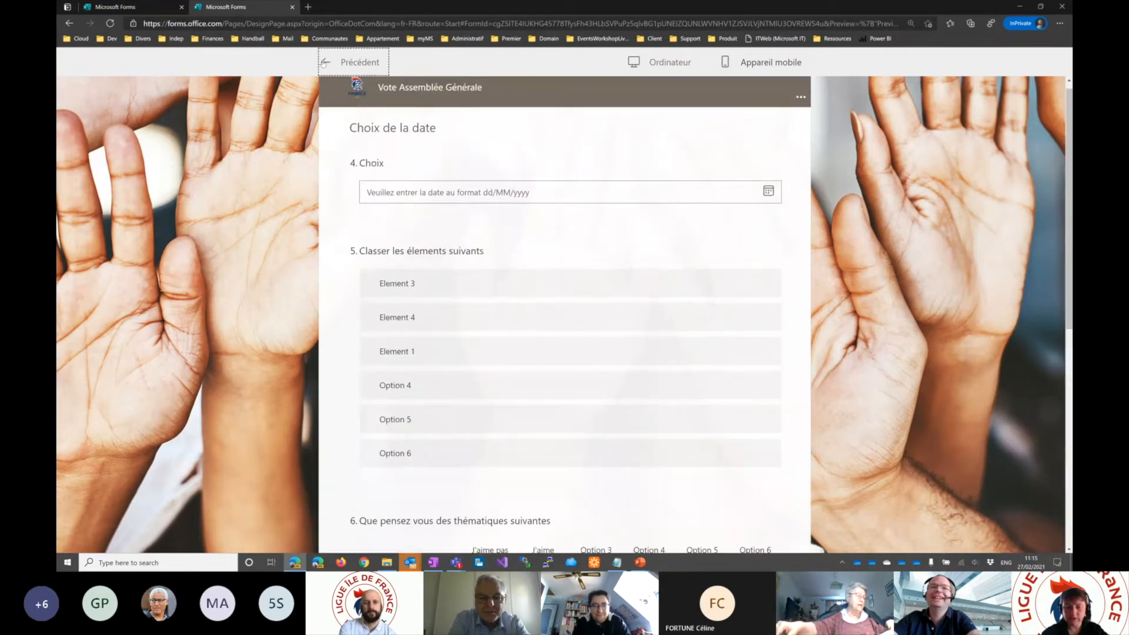
- Turn off both the start date and the end date in the form's response options
{"action": "left_click", "coordinate": [1050, 89]}
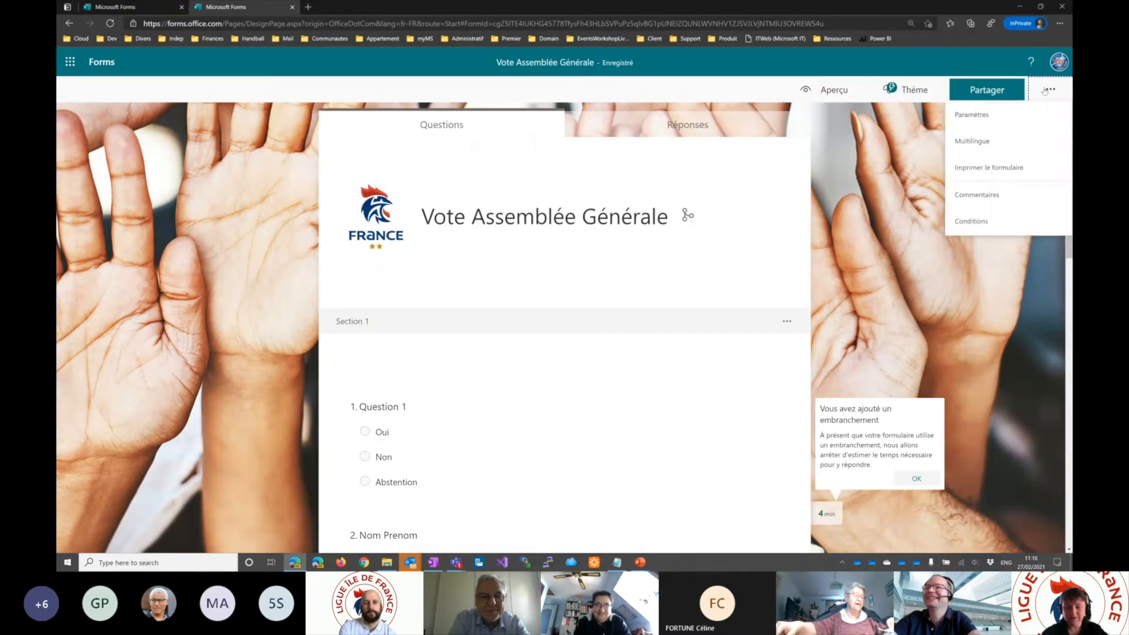
{"action": "left_click", "coordinate": [979, 116]}
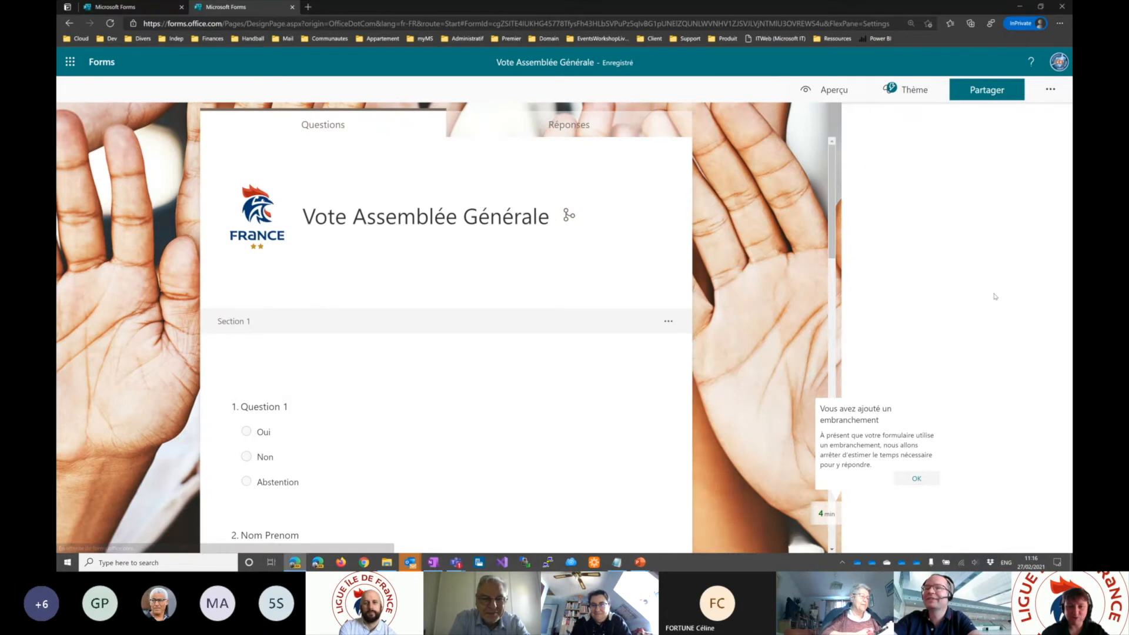
{"action": "left_click", "coordinate": [872, 310]}
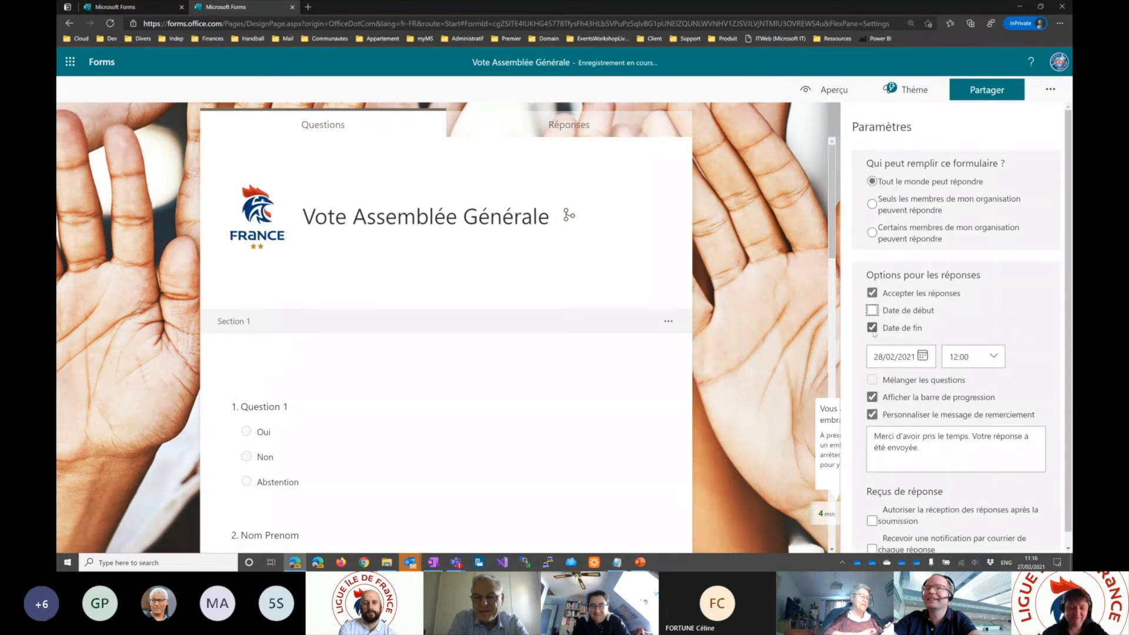
{"action": "left_click", "coordinate": [872, 328]}
- Preview the form, submit a response with Abstention for Question 1, and highlight the custom thank-you message
{"action": "left_click", "coordinate": [830, 91]}
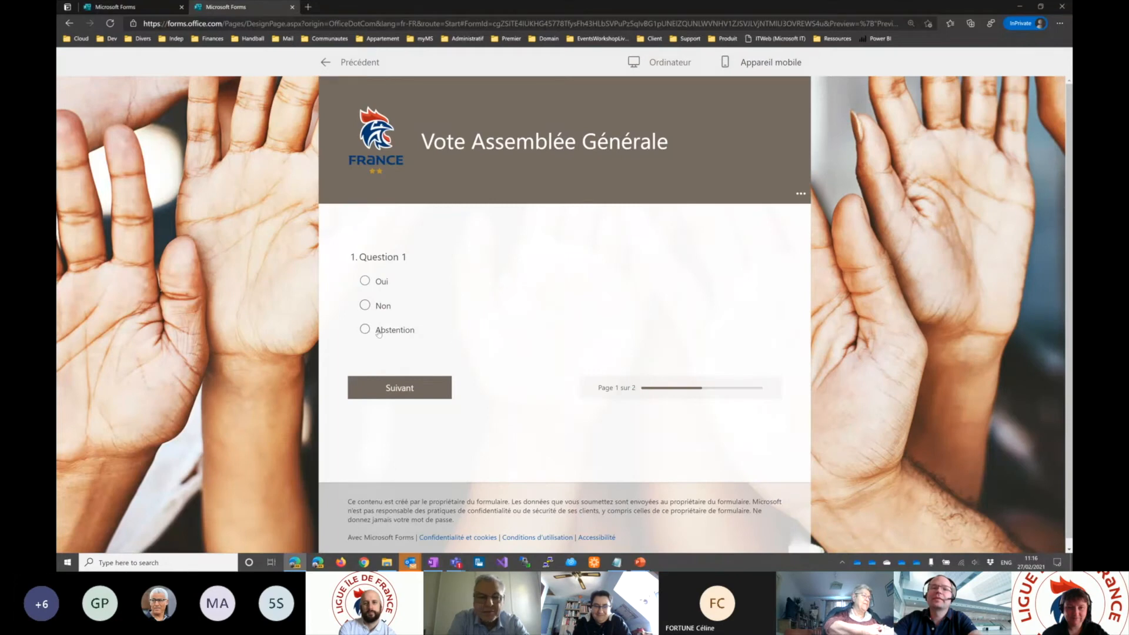
{"action": "left_click", "coordinate": [365, 329]}
{"action": "left_click", "coordinate": [406, 390]}
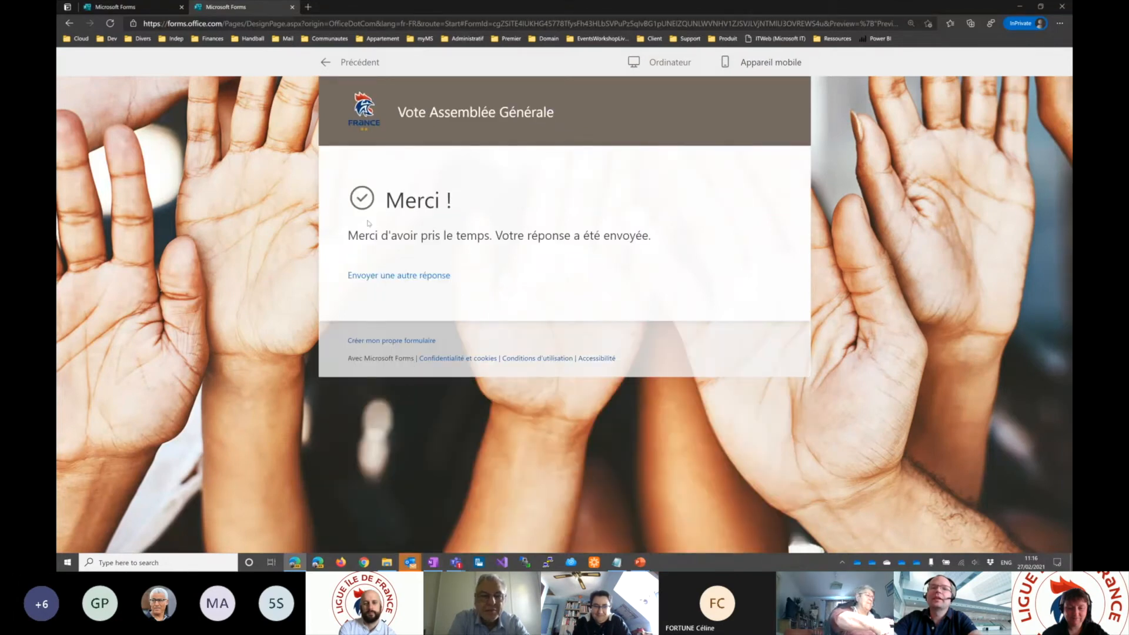
{"action": "left_click_drag", "start_coordinate": [347, 236], "coordinate": [651, 235]}
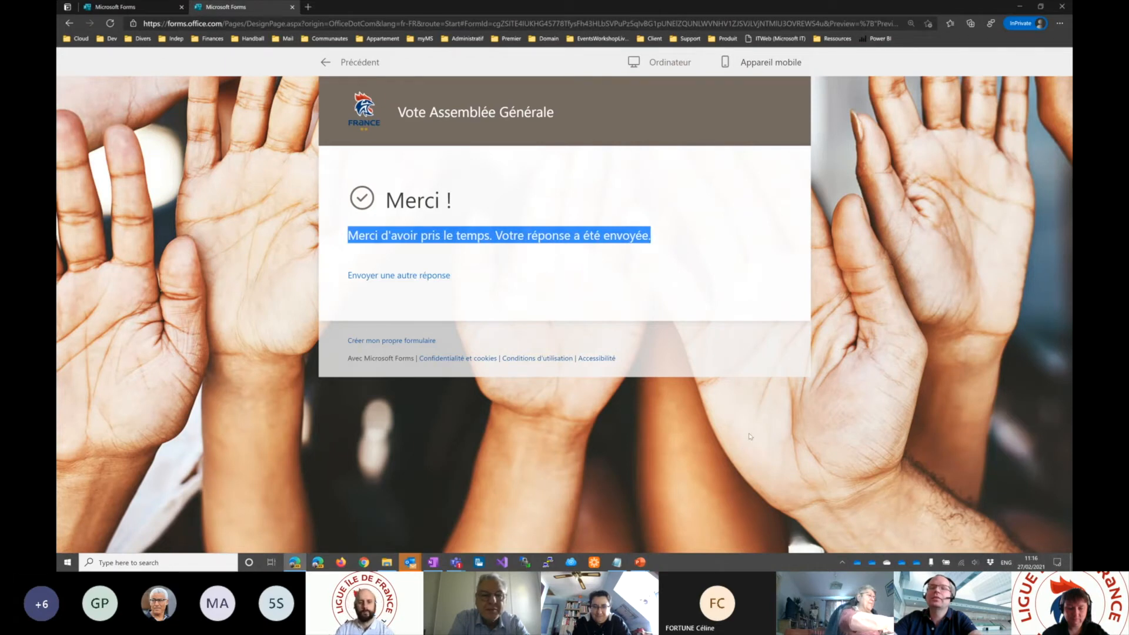
- Submit another test response with Non for Question 1 through both pages, and return to the editor
{"action": "left_click", "coordinate": [374, 279]}
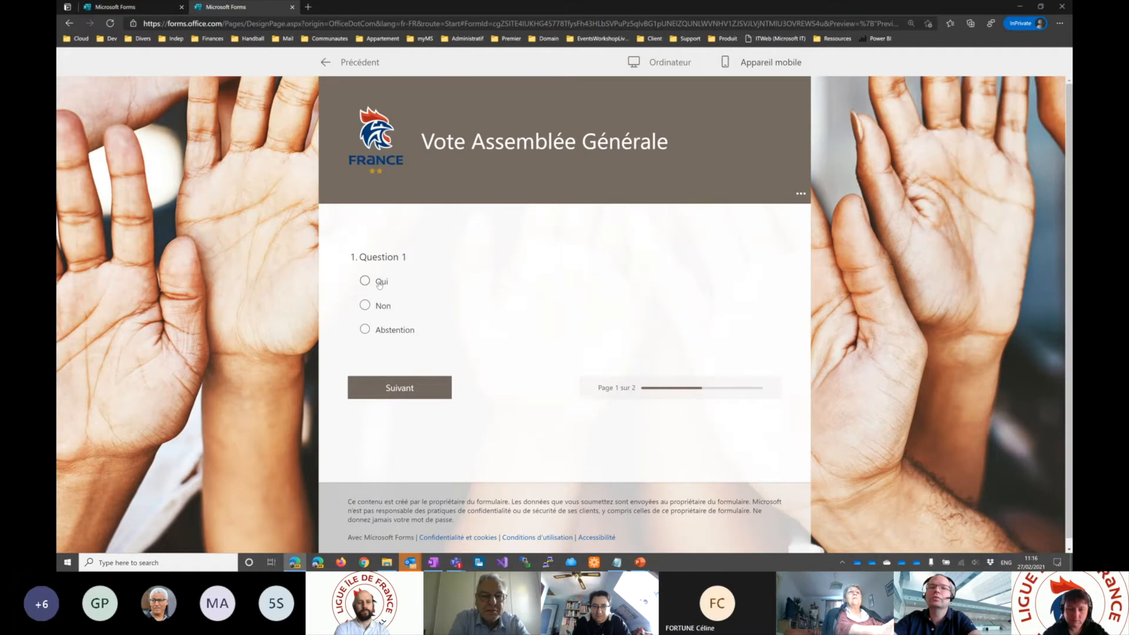
{"action": "left_click", "coordinate": [366, 305]}
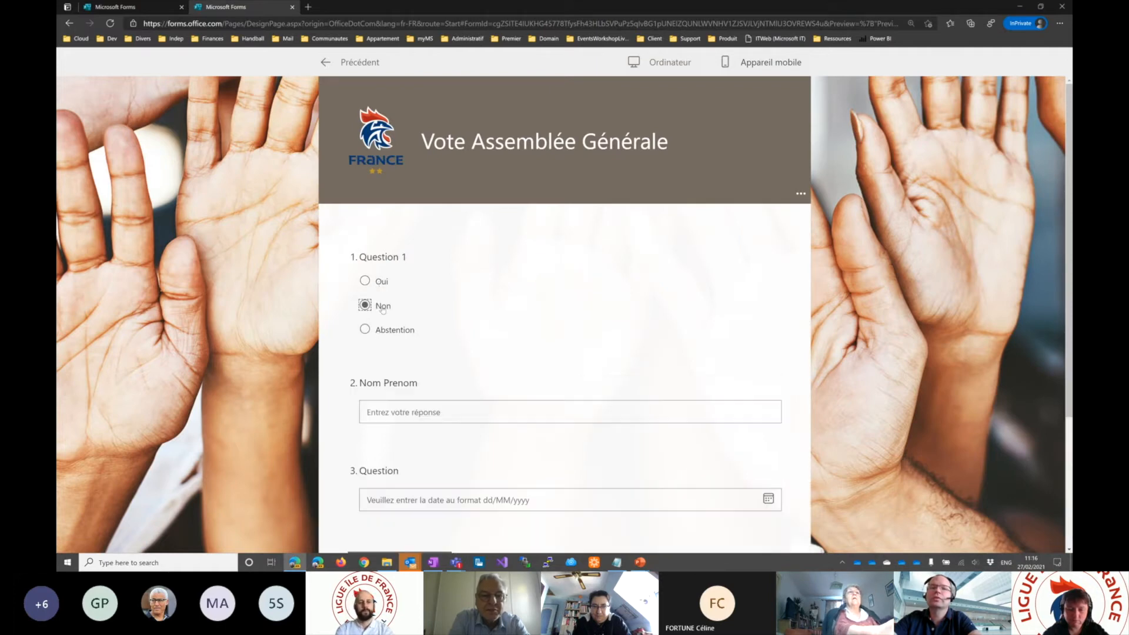
{"action": "scroll", "coordinate": [394, 412], "scroll_direction": "down", "scroll_amount": 3}
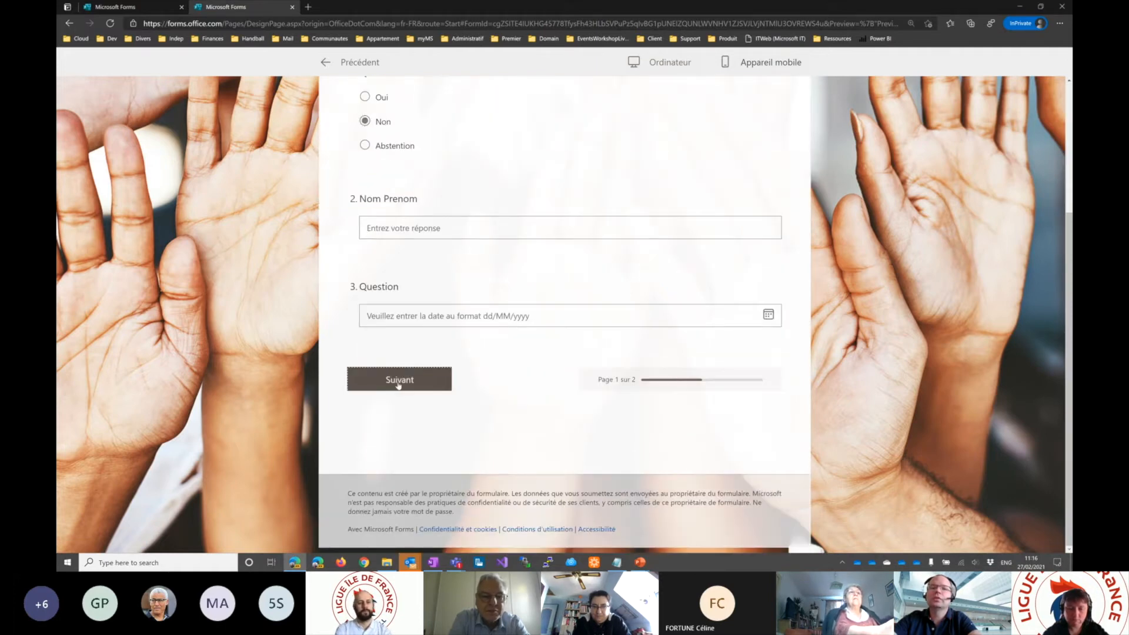
{"action": "left_click", "coordinate": [399, 385]}
{"action": "scroll", "coordinate": [399, 386], "scroll_direction": "down", "scroll_amount": 7}
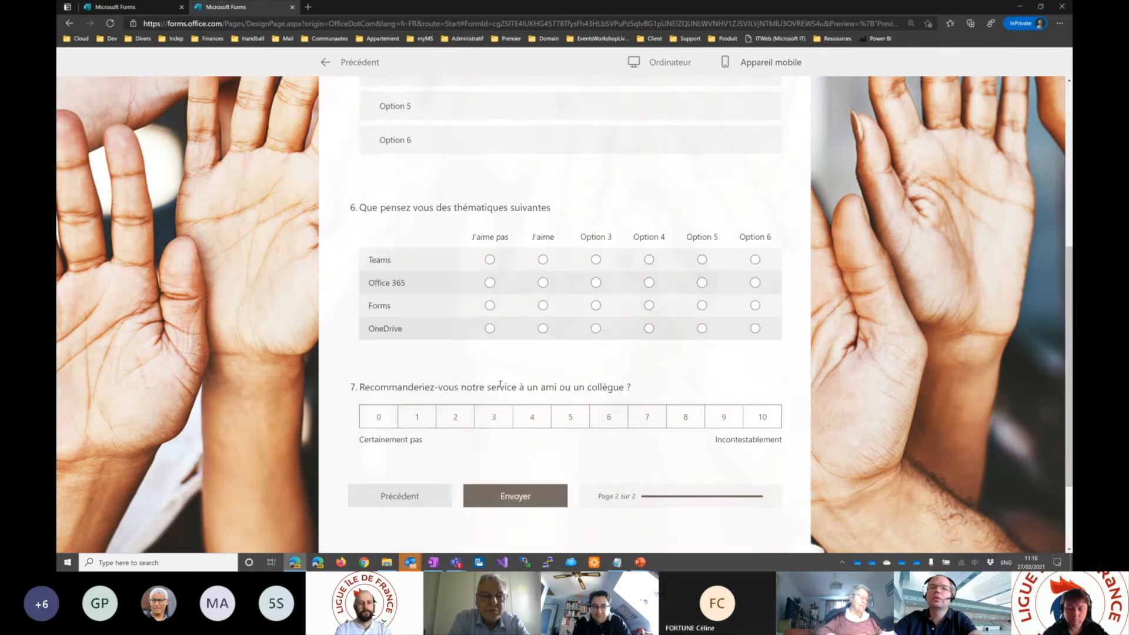
{"action": "scroll", "coordinate": [504, 394], "scroll_direction": "down", "scroll_amount": 1}
{"action": "left_click", "coordinate": [529, 386]}
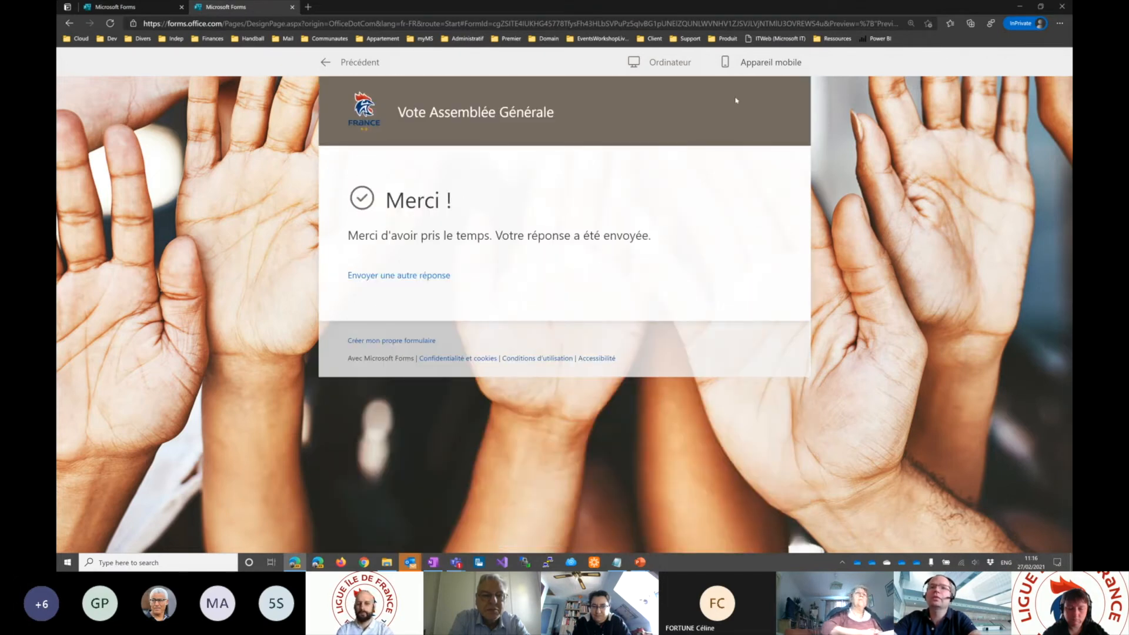
{"action": "left_click", "coordinate": [350, 62]}
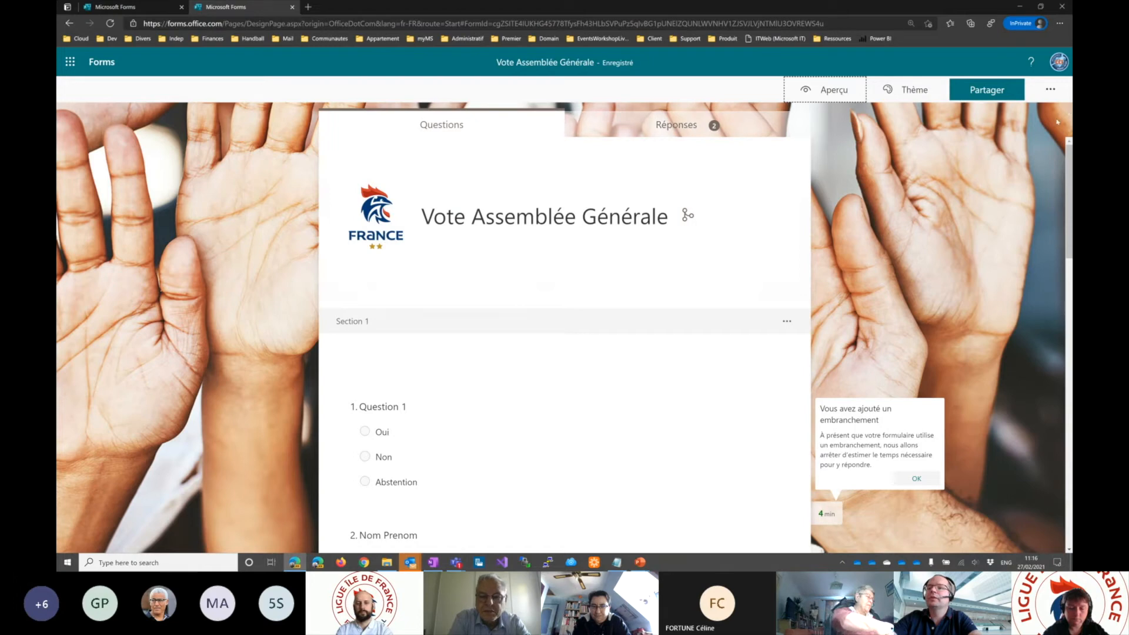
- Restrict the form to "Seuls les membres de mon organisation peuvent répondre" and review the "Reçus de réponse" options
{"action": "left_click", "coordinate": [1050, 89]}
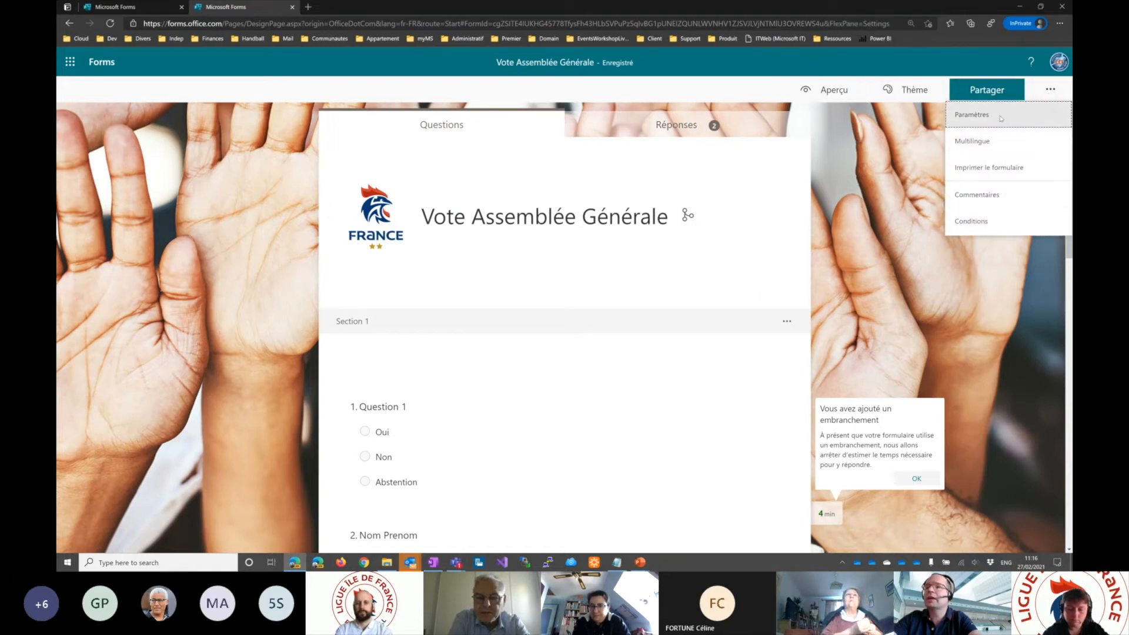
{"action": "left_click", "coordinate": [994, 115]}
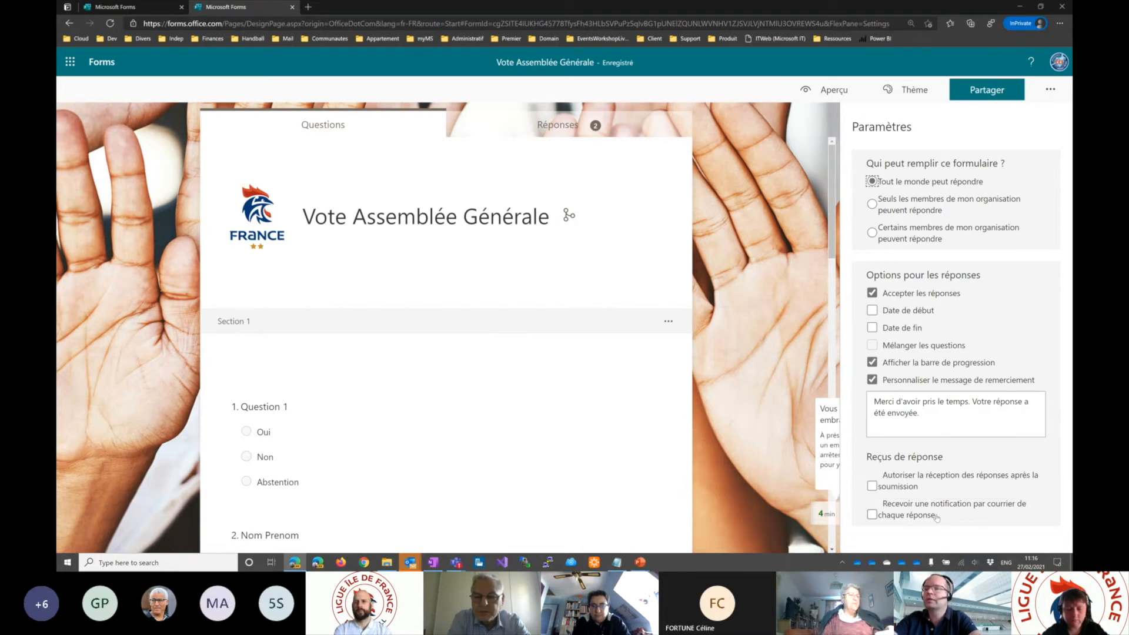
{"action": "left_click", "coordinate": [872, 203]}
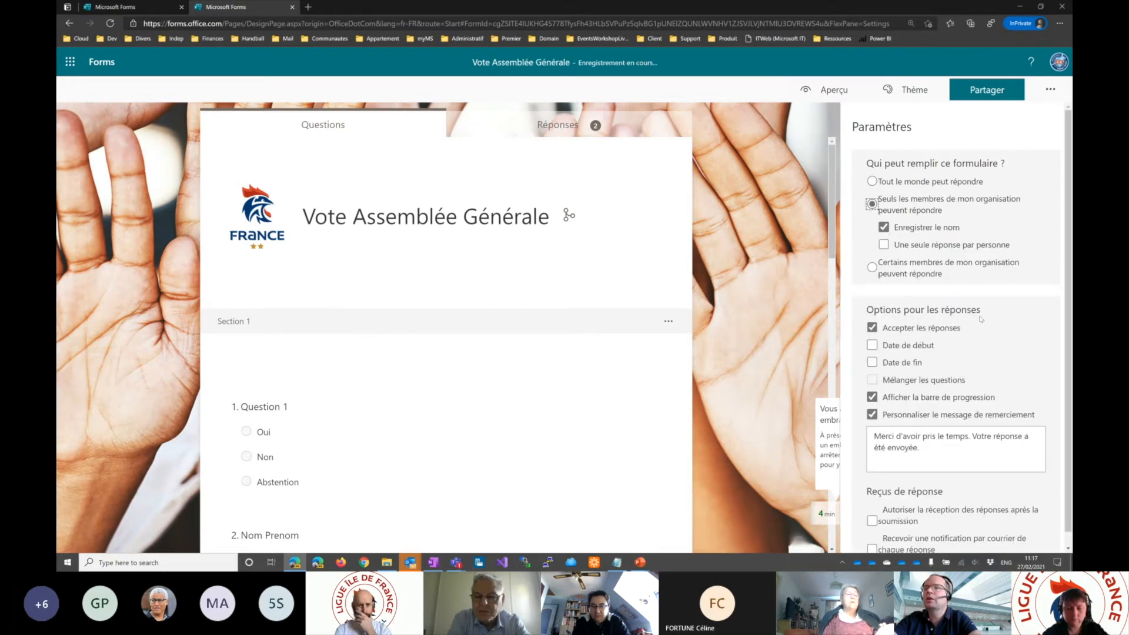
{"action": "scroll", "coordinate": [977, 315], "scroll_direction": "down", "scroll_amount": 1}
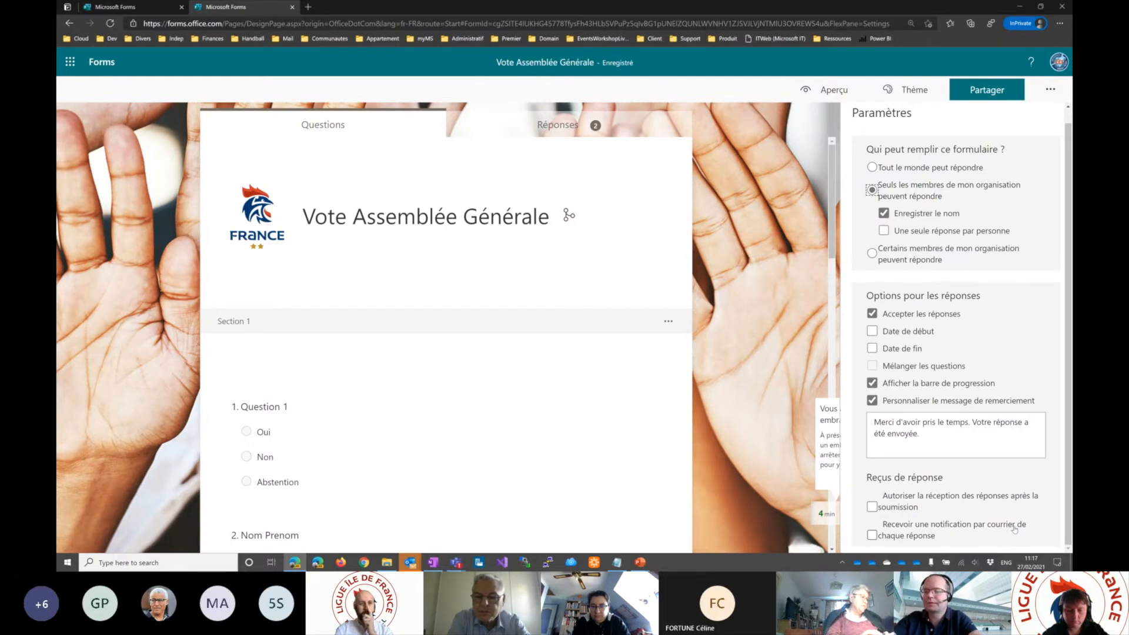
{"action": "scroll", "coordinate": [993, 487], "scroll_direction": "up", "scroll_amount": 1}
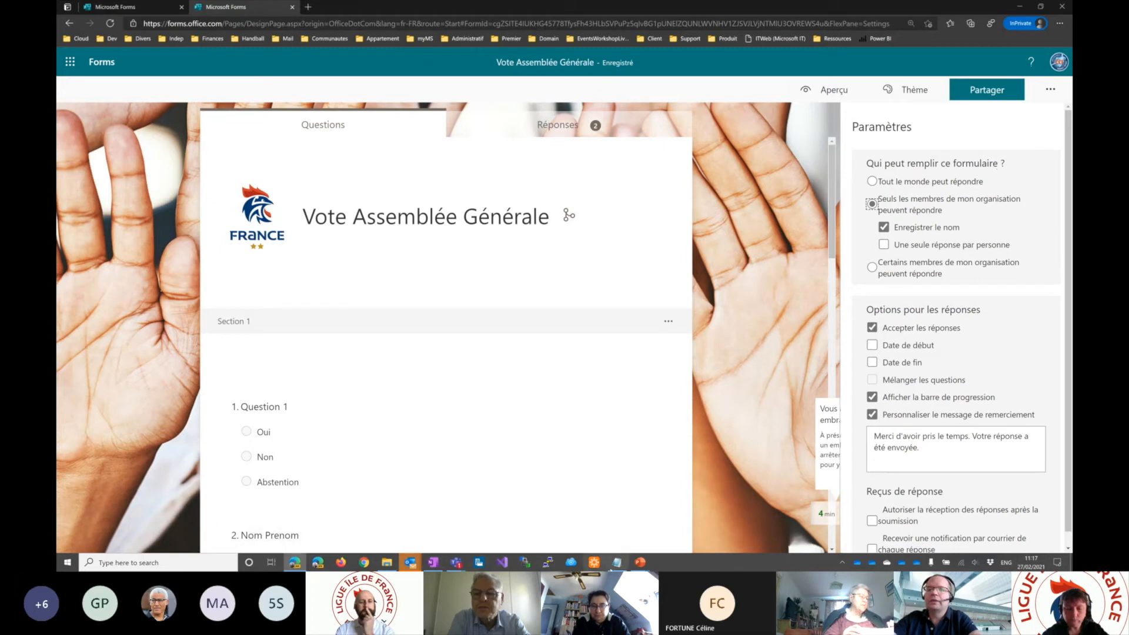
- Switch to the PowerPoint slideshow and advance from the "Paramètres" slide to the "Partage" slide
{"action": "left_click", "coordinate": [473, 563]}
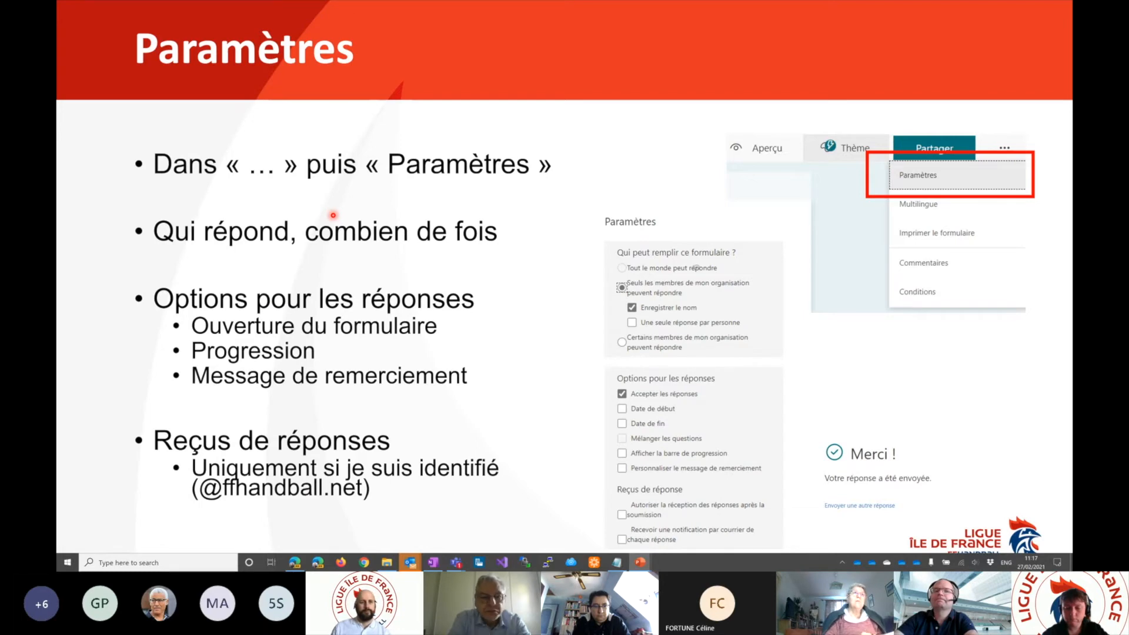
{"action": "key", "text": "Right"}
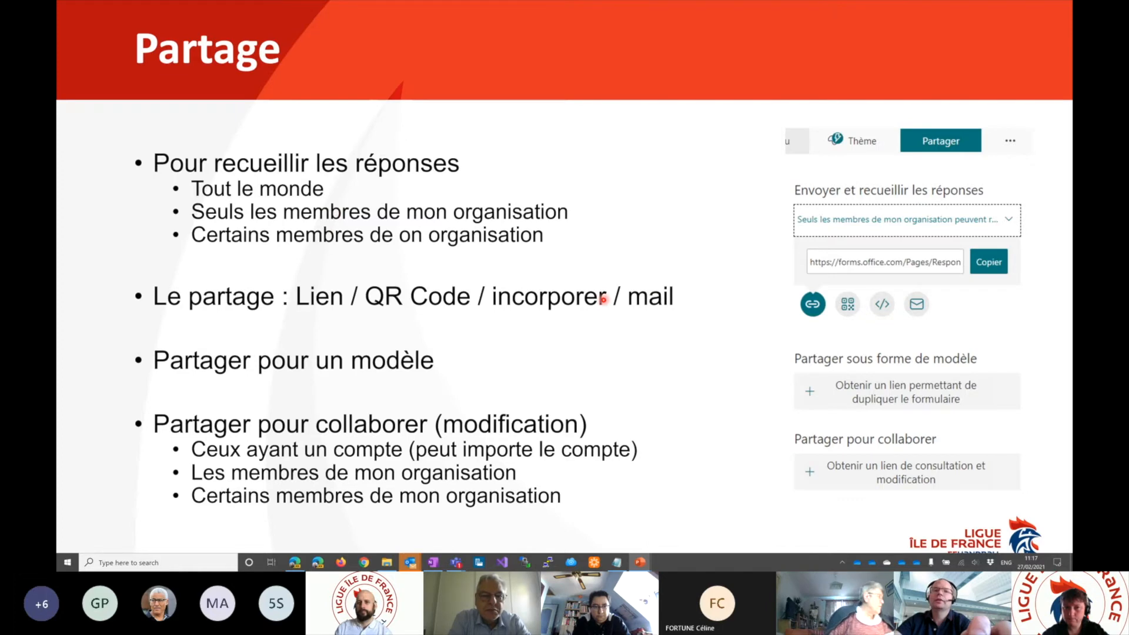
- Switch to the form editor in the browser and set response sharing to "Tout le monde peut répondre"
{"action": "key", "text": "alt+Tab"}
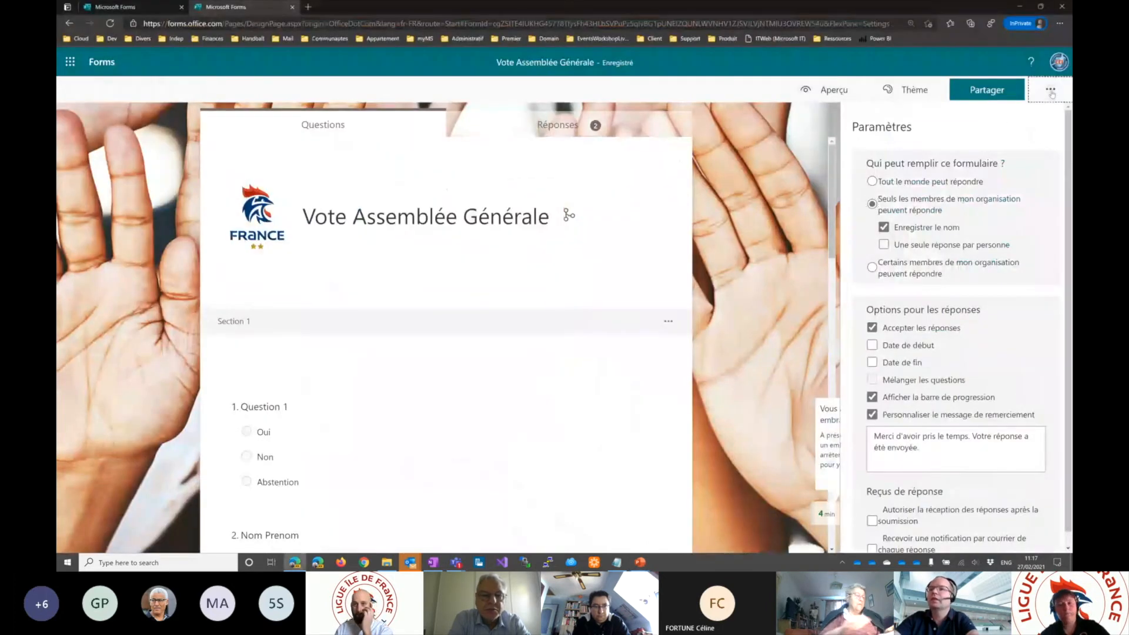
{"action": "left_click", "coordinate": [1051, 91]}
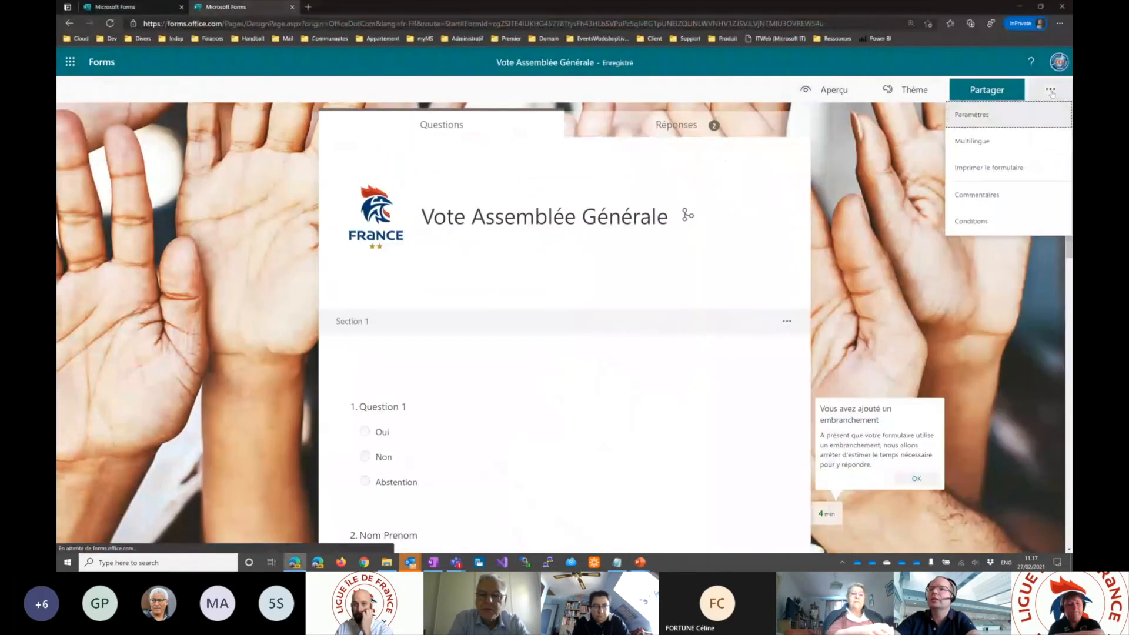
{"action": "left_click", "coordinate": [984, 92]}
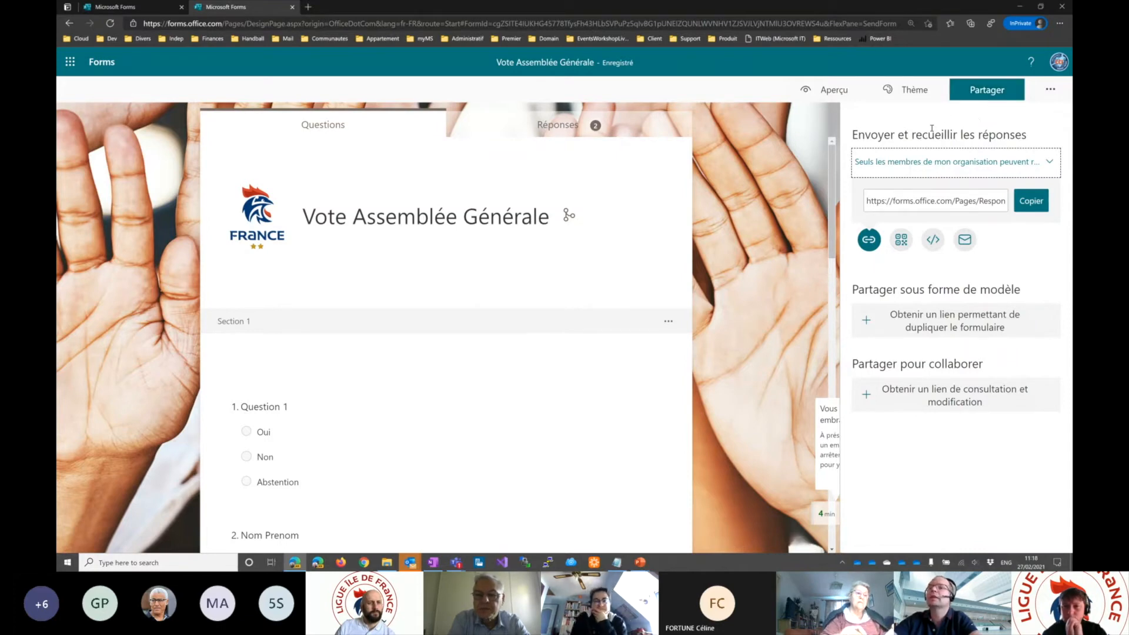
{"action": "left_click", "coordinate": [1050, 164]}
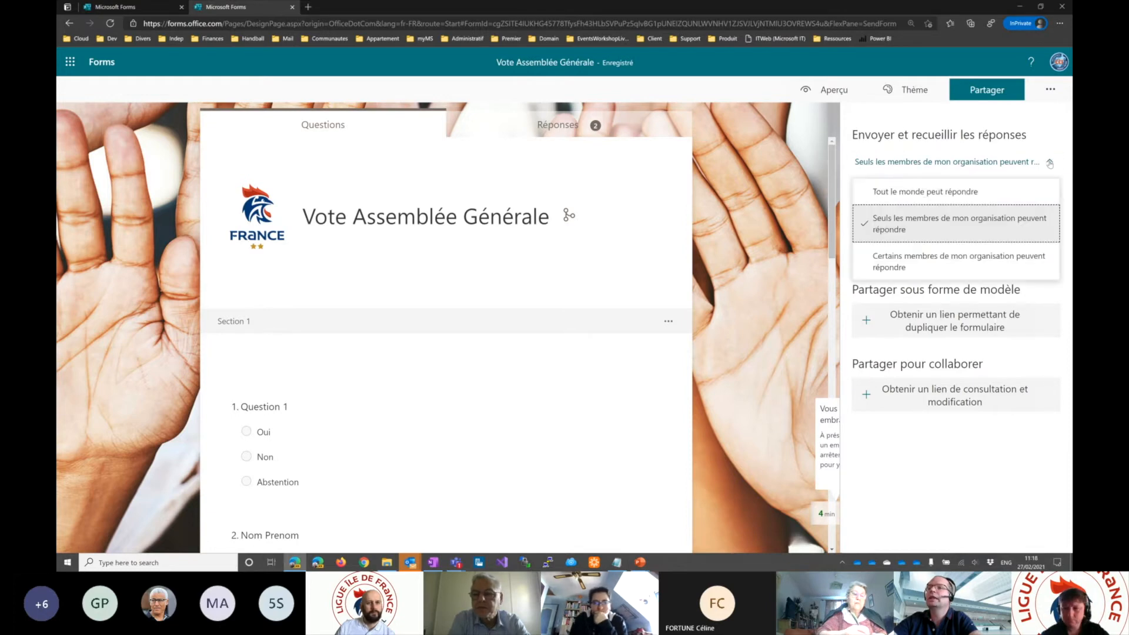
{"action": "left_click", "coordinate": [915, 193]}
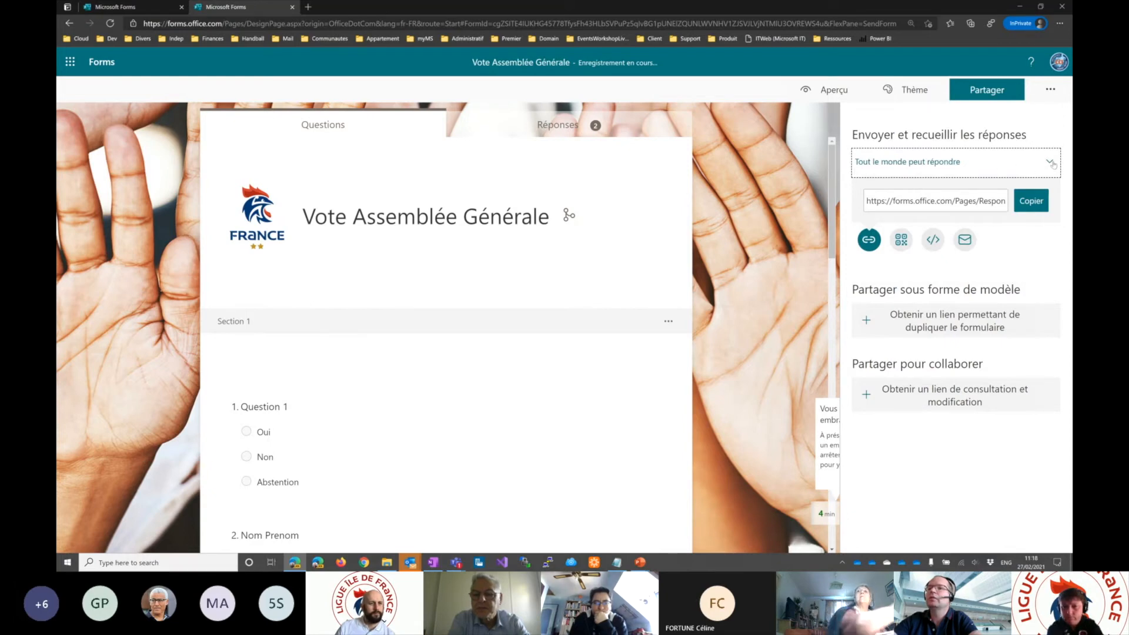
{"action": "left_click", "coordinate": [1018, 170]}
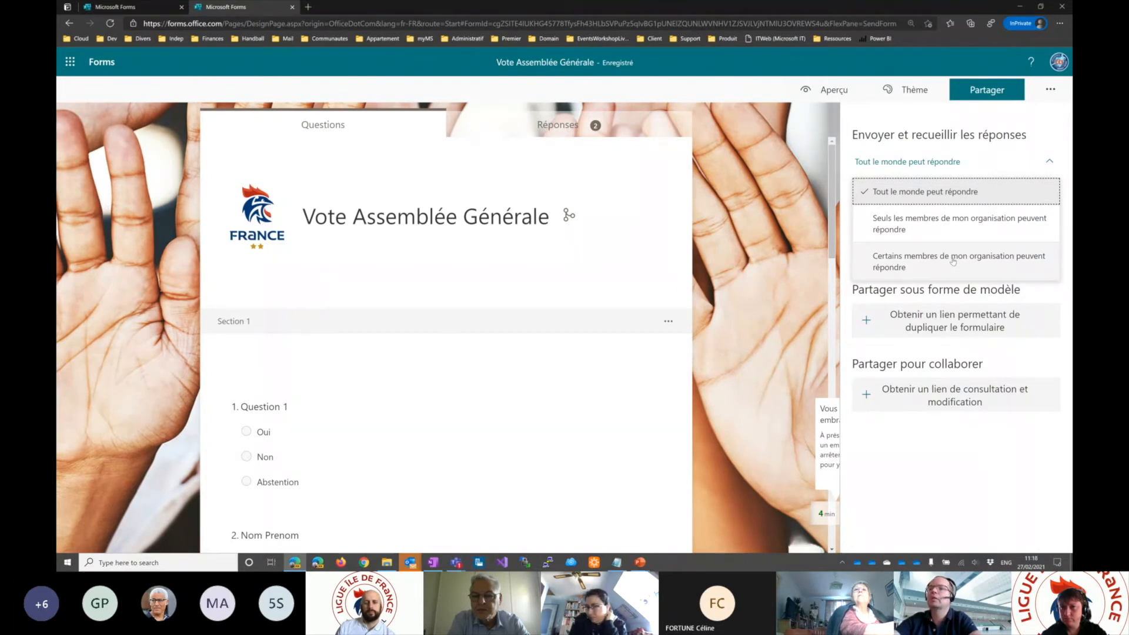
{"action": "left_click", "coordinate": [873, 199]}
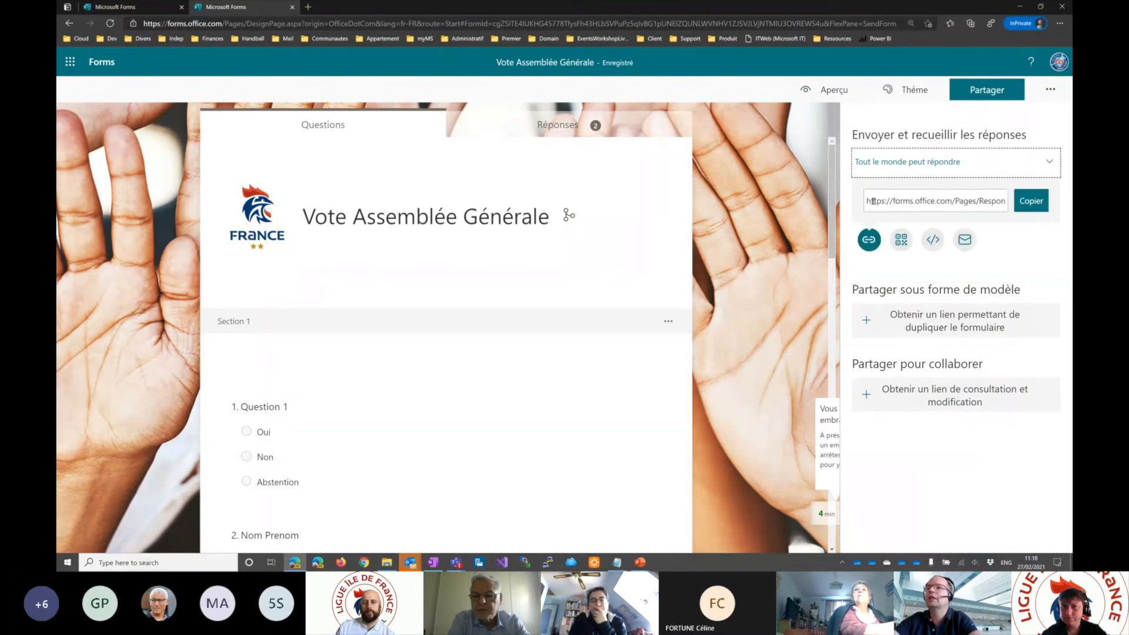
- Copy the response link and review the form's QR code and iframe embed code
{"action": "left_click", "coordinate": [1031, 202]}
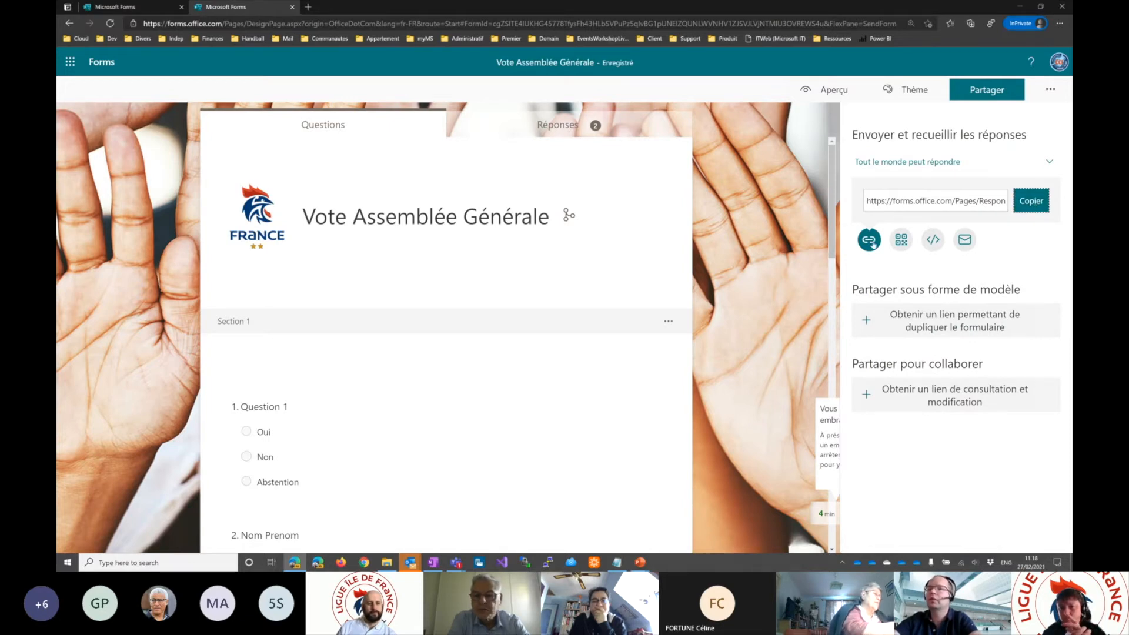
{"action": "left_click", "coordinate": [902, 240]}
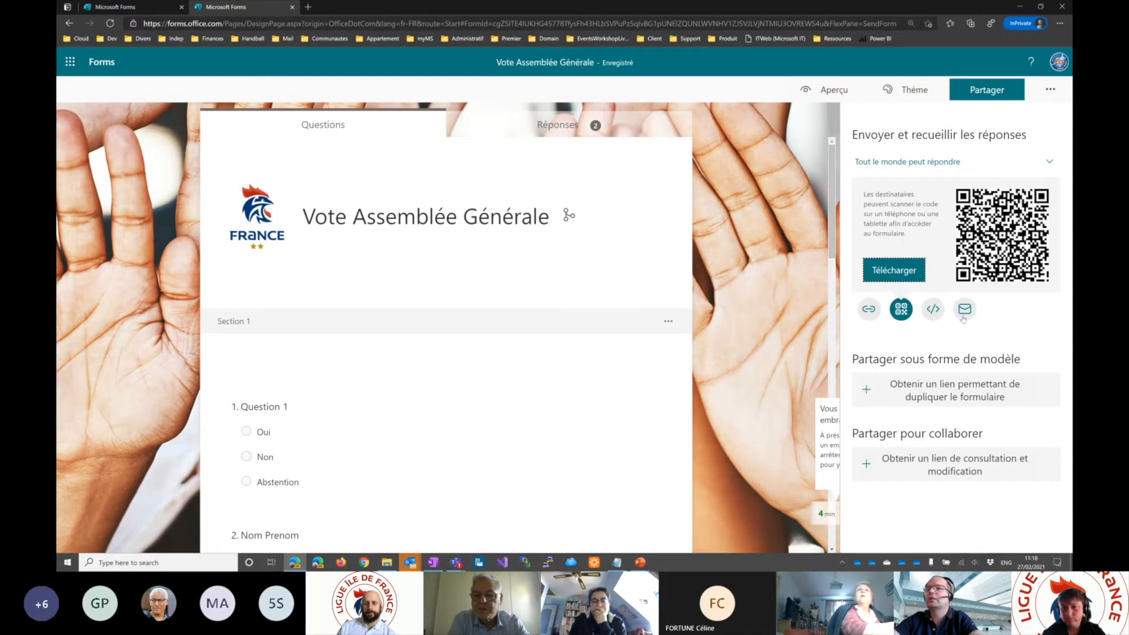
{"action": "left_click", "coordinate": [933, 310]}
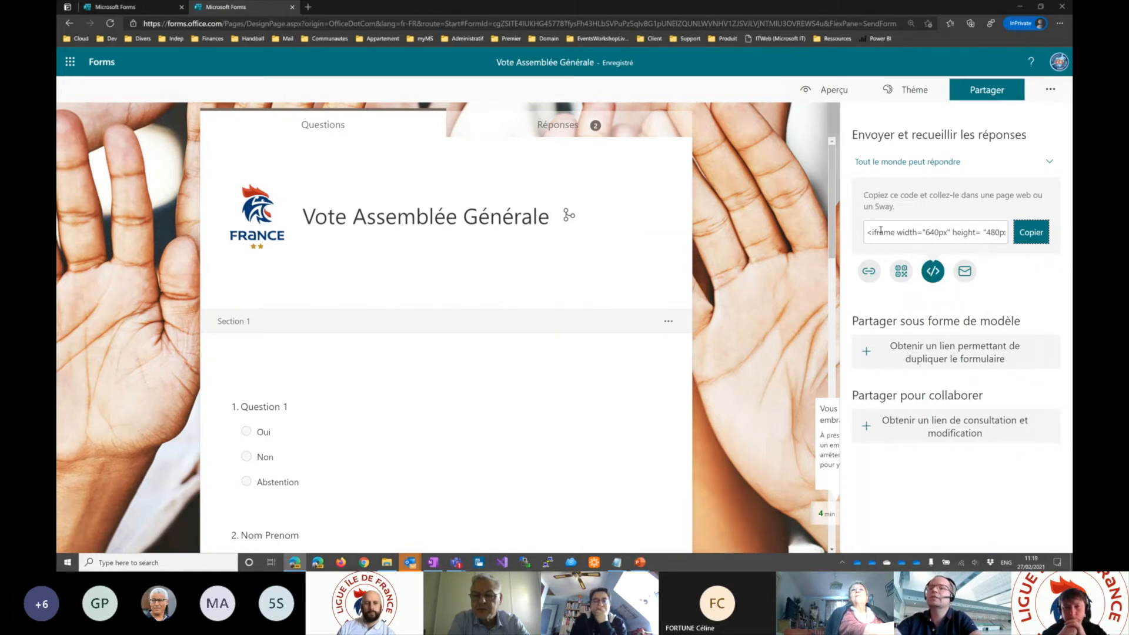
{"action": "left_click_drag", "start_coordinate": [868, 233], "coordinate": [1007, 233]}
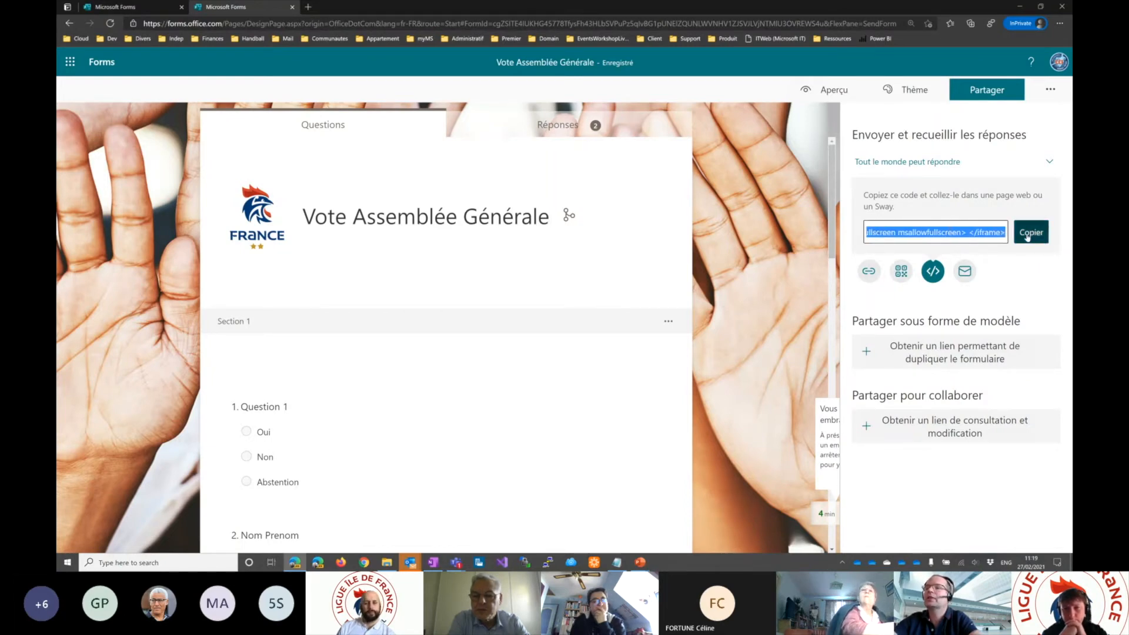
{"action": "left_click", "coordinate": [967, 235]}
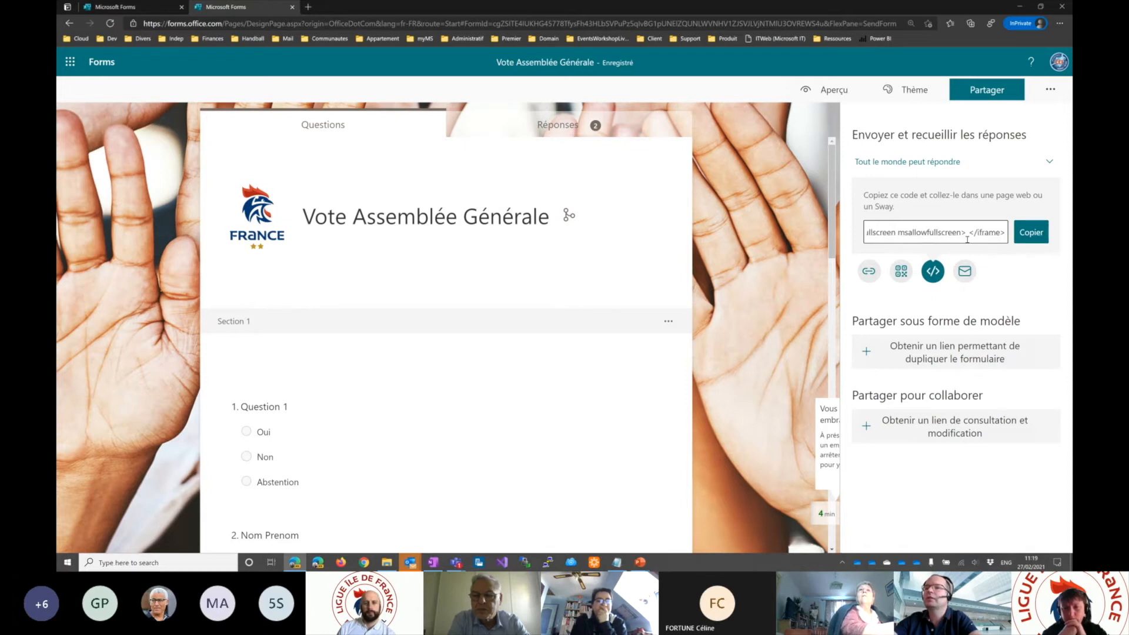
- Create an email invitation containing the form link and choose the YAHOO account as sender
{"action": "left_click", "coordinate": [962, 273]}
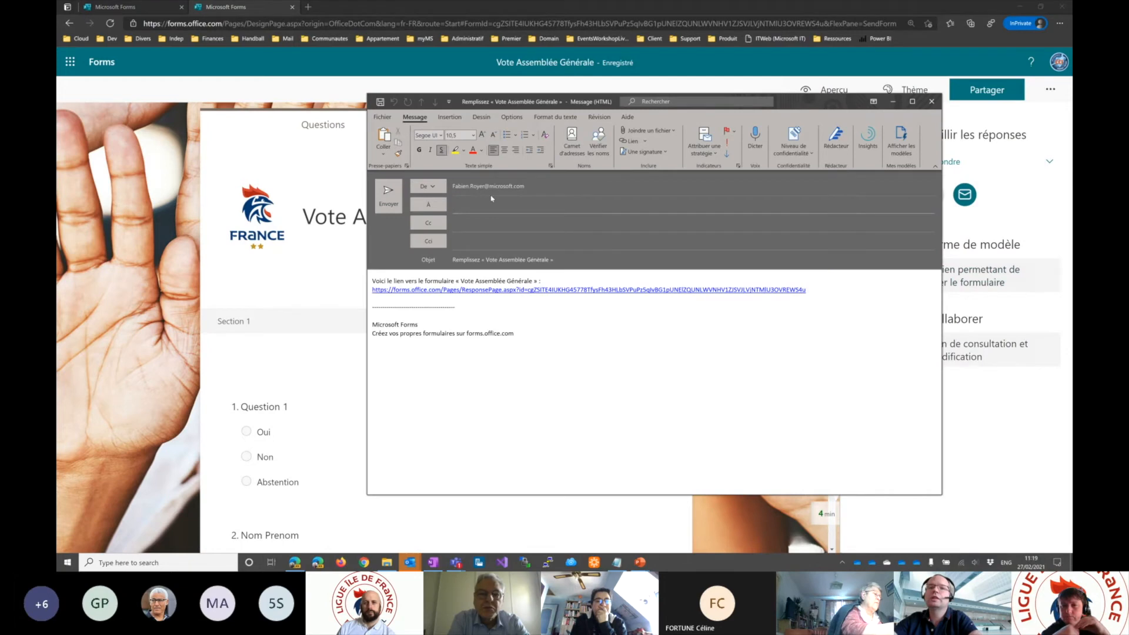
{"action": "left_click", "coordinate": [428, 186]}
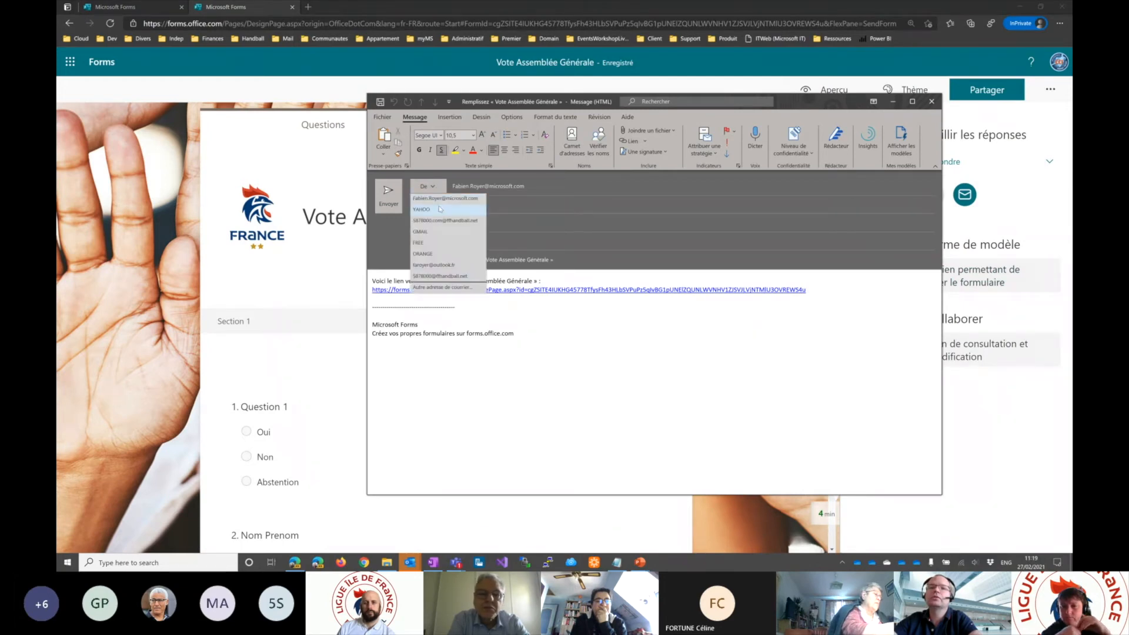
{"action": "left_click", "coordinate": [440, 209]}
{"action": "left_click", "coordinate": [624, 290]}
{"action": "left_click", "coordinate": [702, 332]}
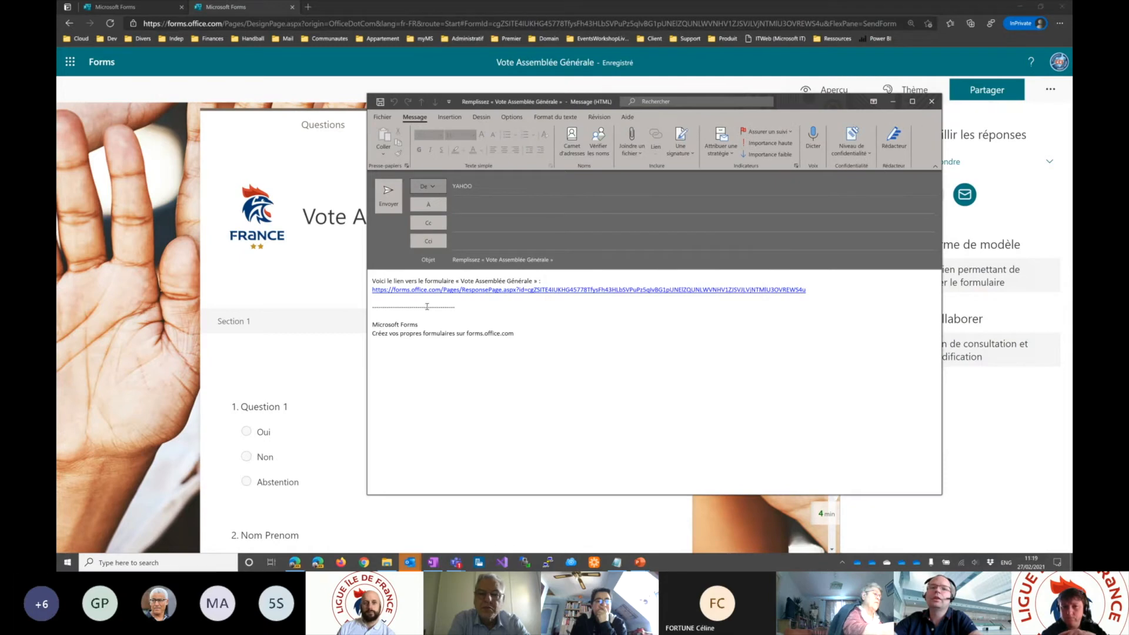
- Address the invitation to "Communication du Comité Yvelines" and discard the message without saving it
{"action": "left_click", "coordinate": [469, 204]}
{"action": "type", "text": "587800"}
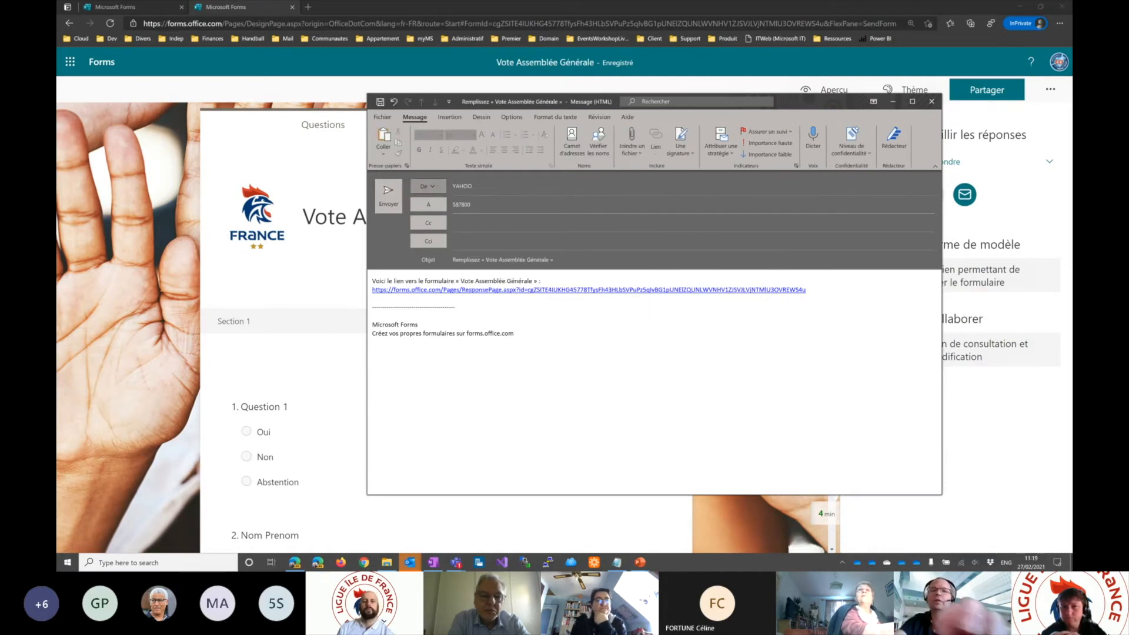
{"action": "type", "text": "0.com"}
{"action": "key", "text": "Down"}
{"action": "key", "text": "Down"}
{"action": "key", "text": "Down"}
{"action": "key", "text": "Return"}
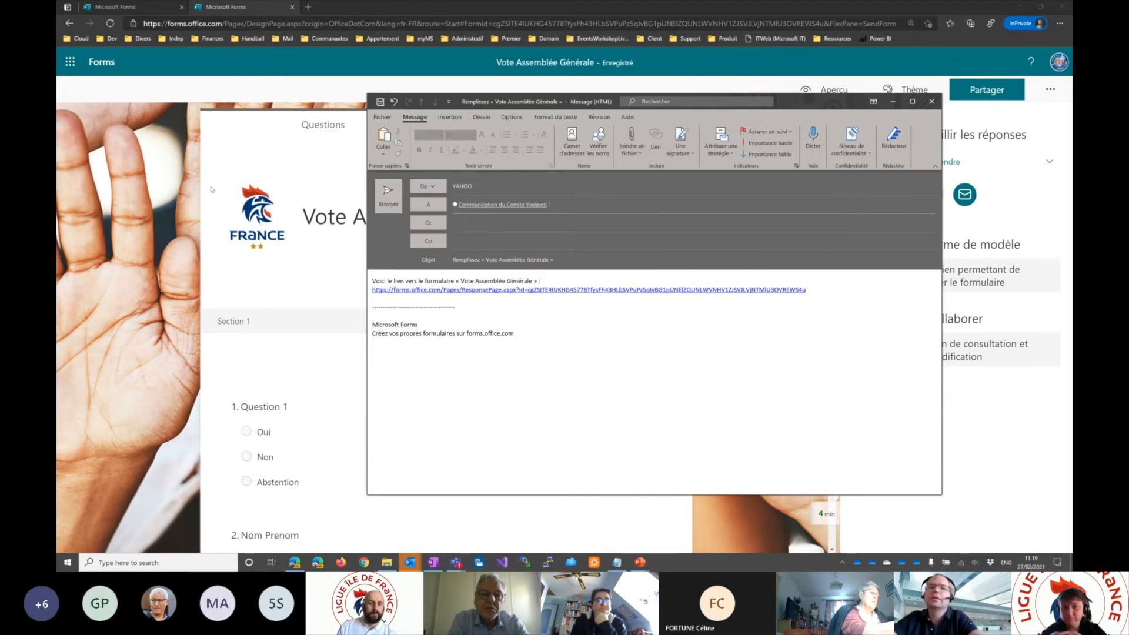
{"action": "left_click", "coordinate": [930, 104]}
{"action": "left_click", "coordinate": [582, 307]}
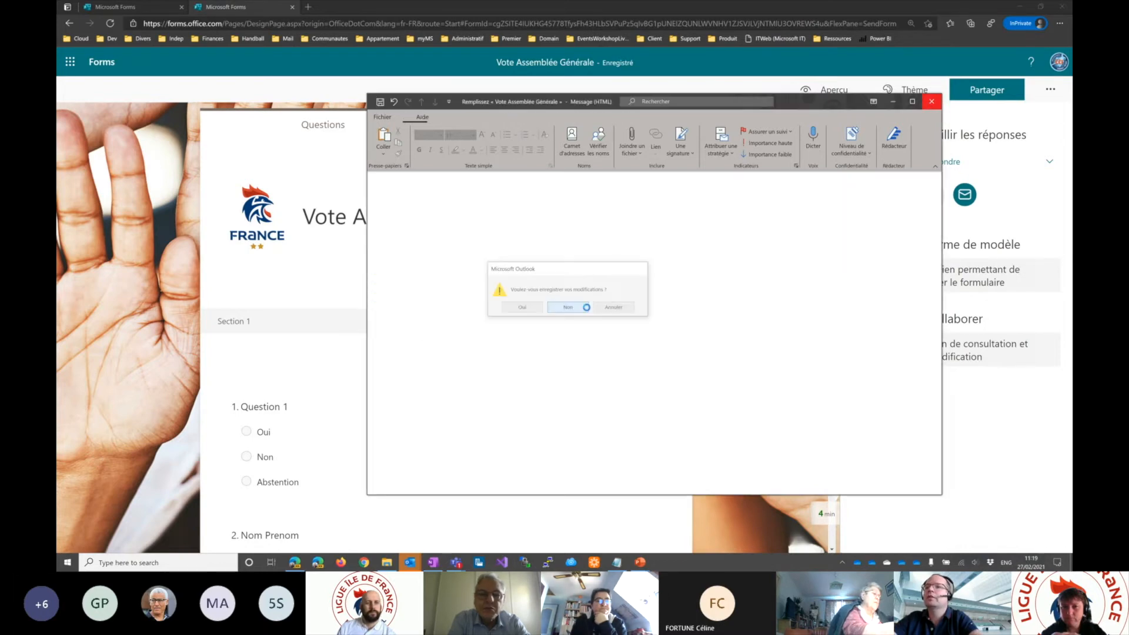
- Copy the form's response link again and generate a link for viewing and editing under "Partager pour collaborer"
{"action": "left_click", "coordinate": [870, 193]}
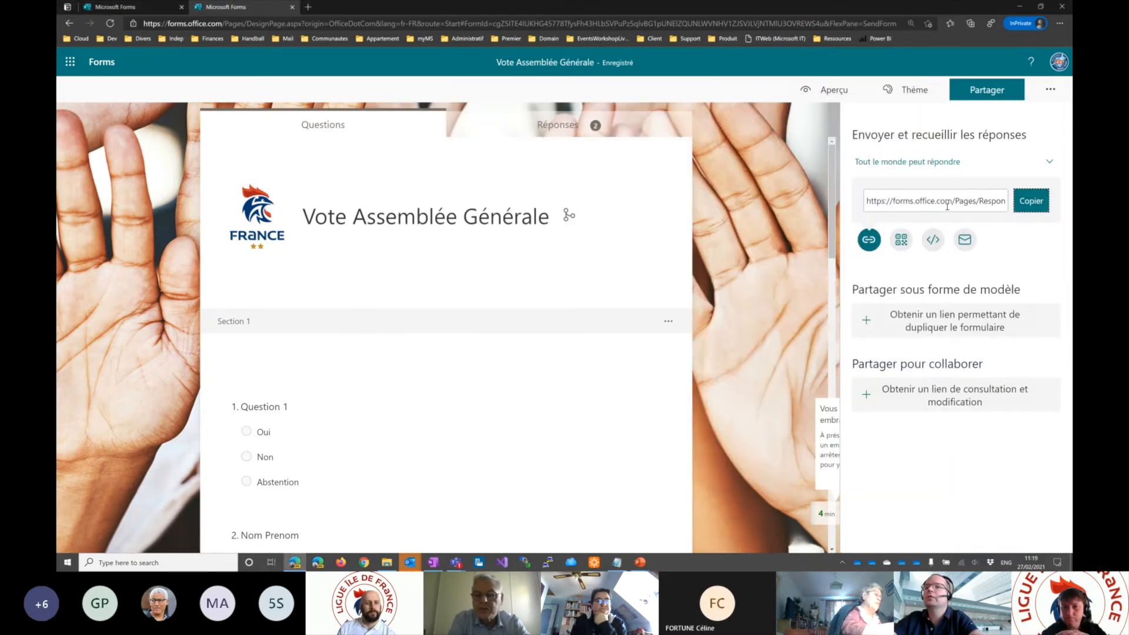
{"action": "left_click", "coordinate": [1031, 201]}
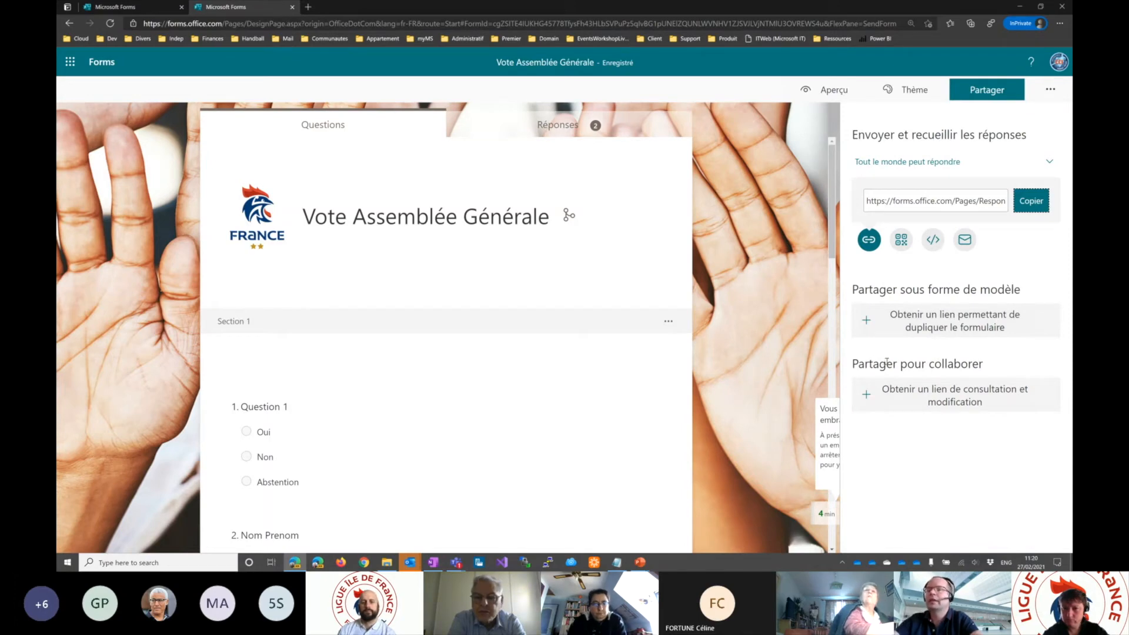
{"action": "left_click", "coordinate": [907, 390]}
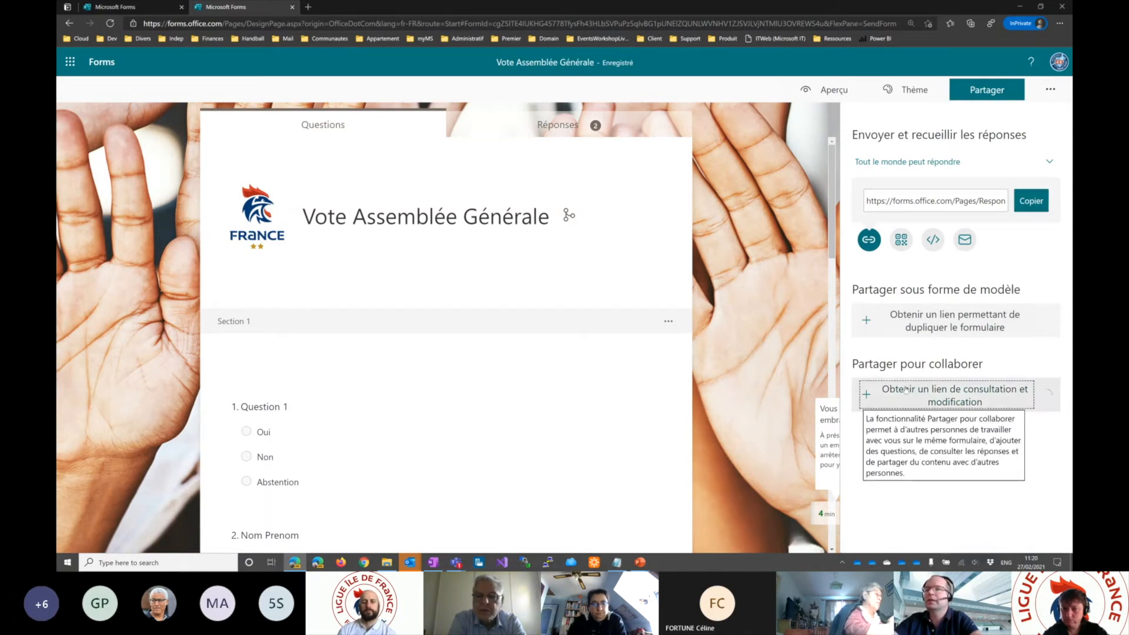
- Try collaboration access for all organisation members, and restrict it to "Certains membres de mon organisation peuvent consulter et modifier le contenu"
{"action": "left_click", "coordinate": [917, 393]}
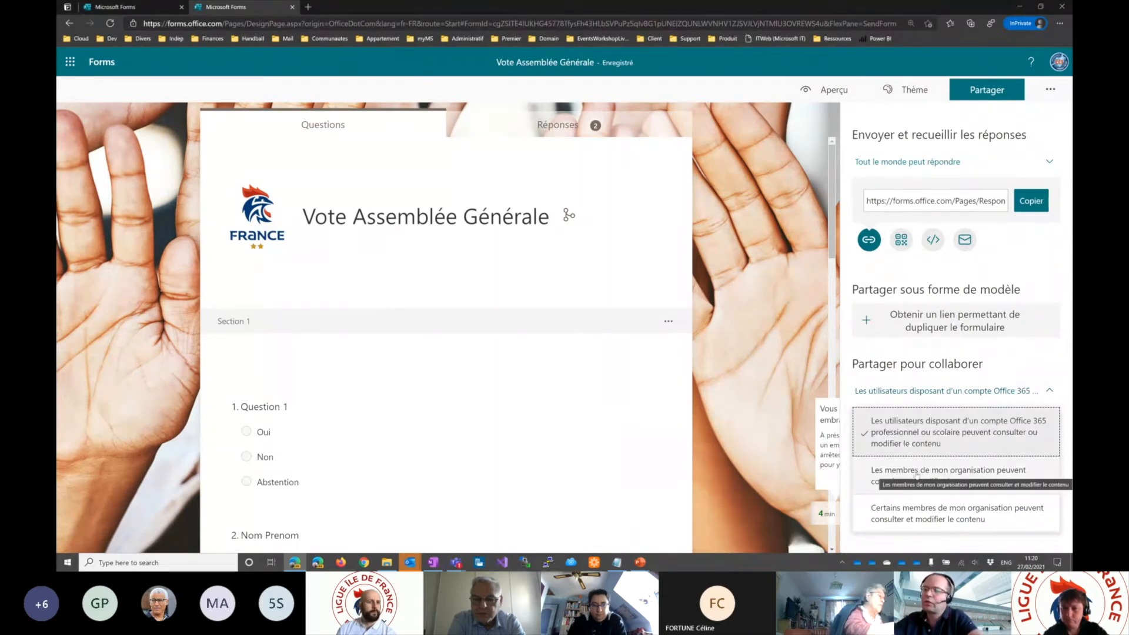
{"action": "left_click", "coordinate": [949, 475]}
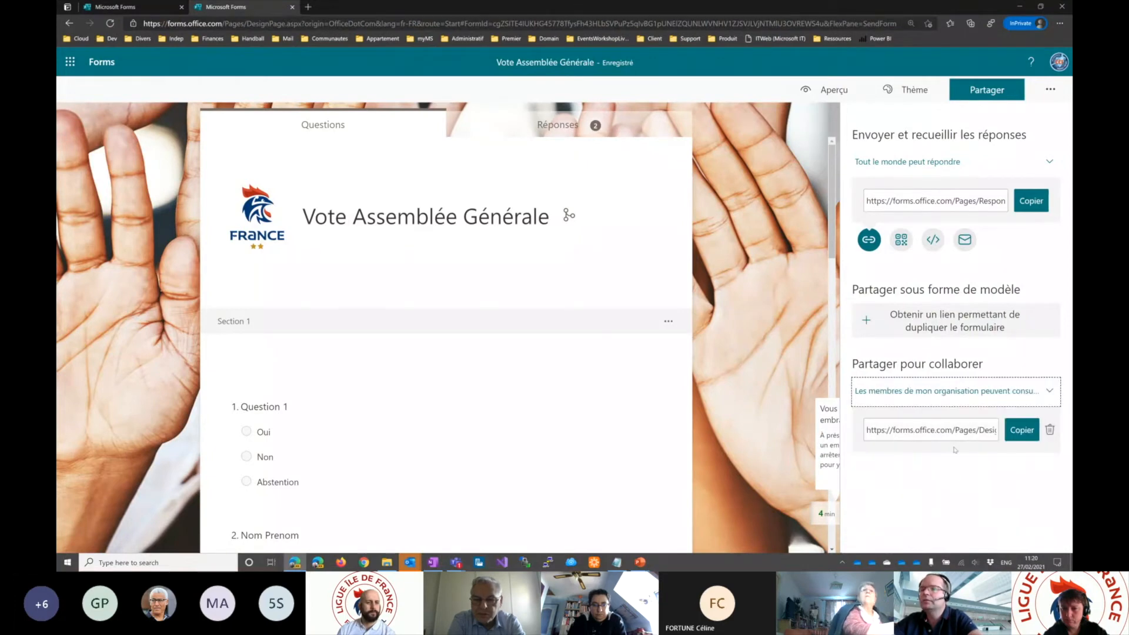
{"action": "left_click", "coordinate": [938, 394]}
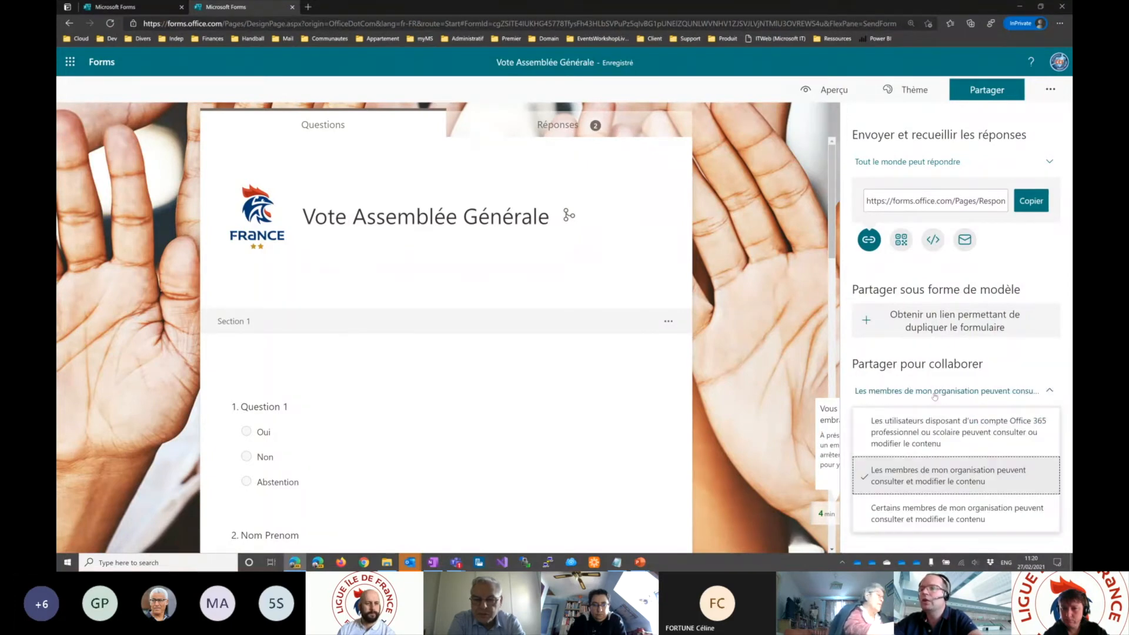
{"action": "left_click", "coordinate": [909, 518]}
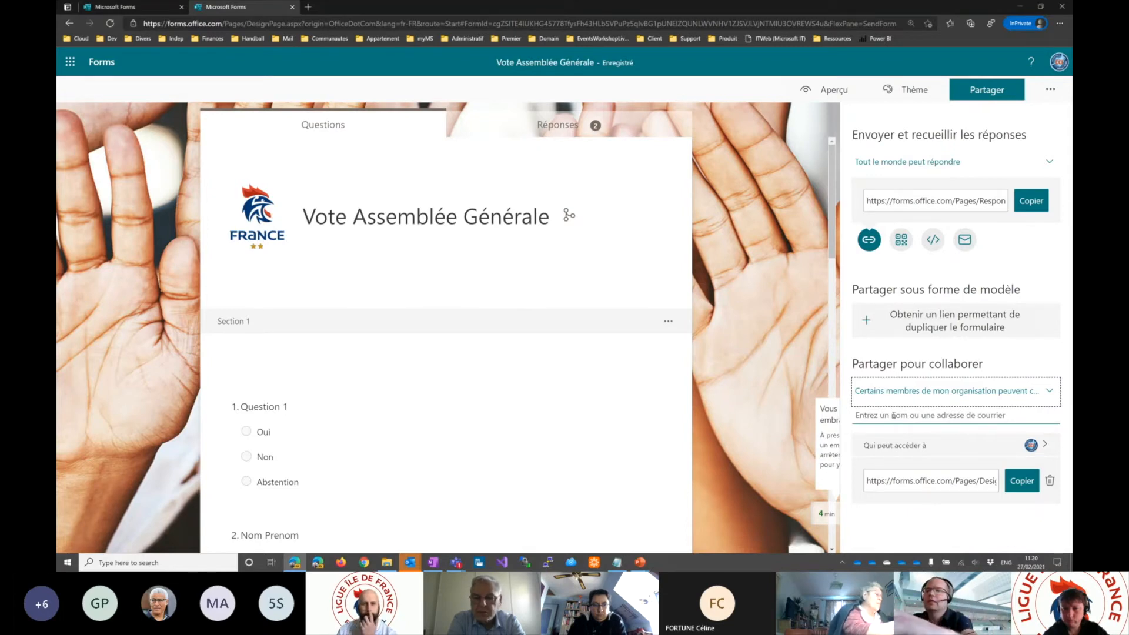
- Search for a colleague by account identifier and add them as a collaborator on the form
{"action": "left_click", "coordinate": [885, 414]}
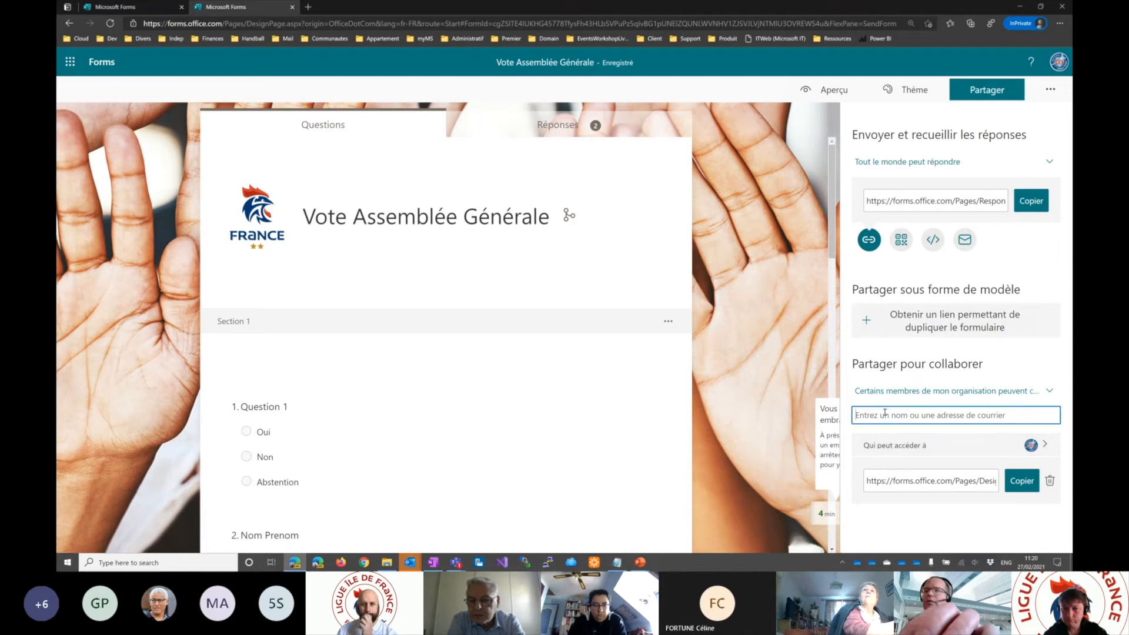
{"action": "type", "text": "58"}
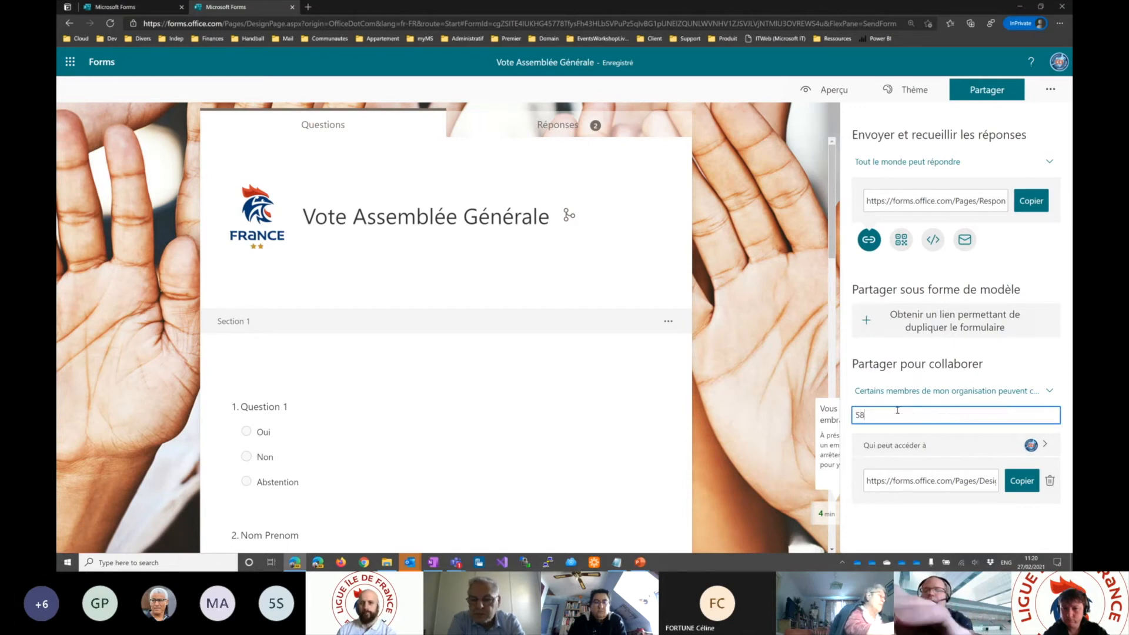
{"action": "type", "text": "00"}
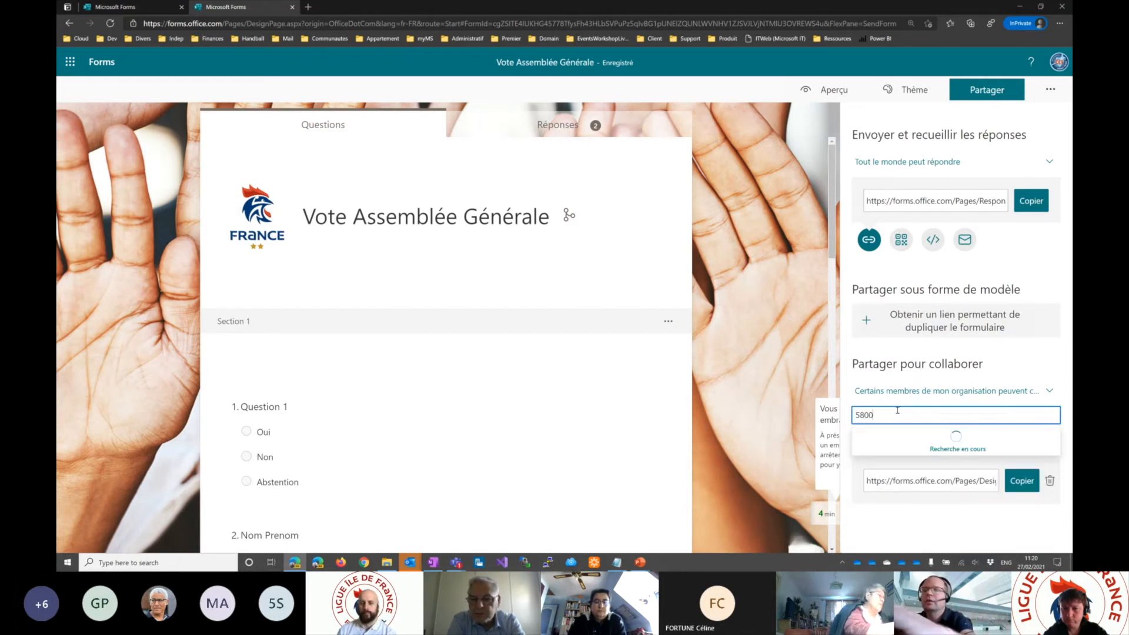
{"action": "type", "text": "000.n"}
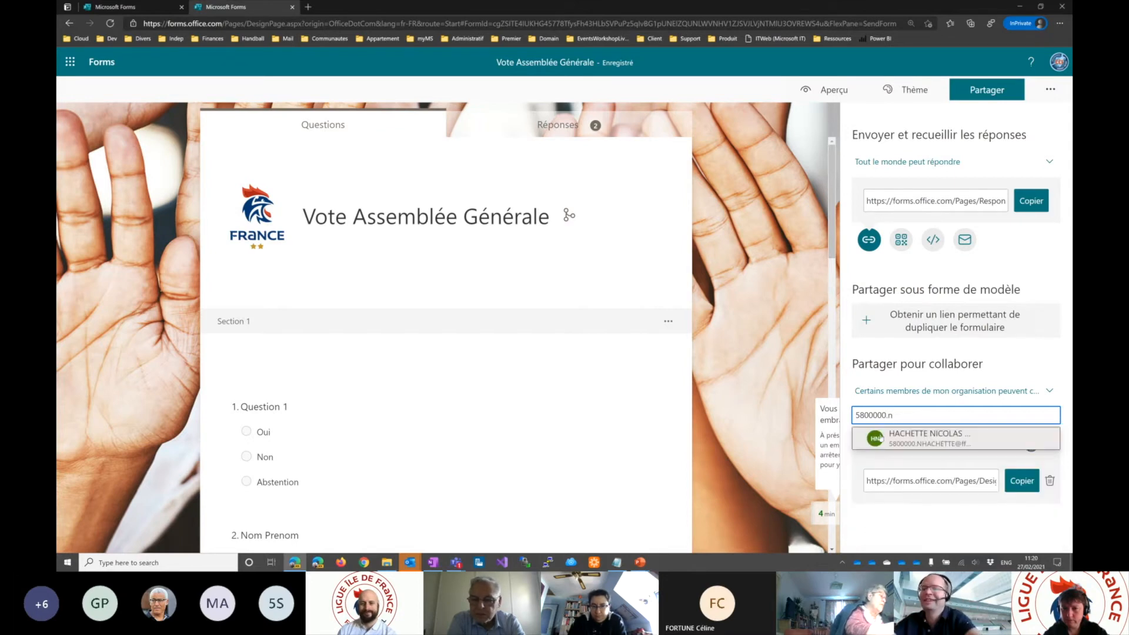
{"action": "left_click", "coordinate": [900, 441]}
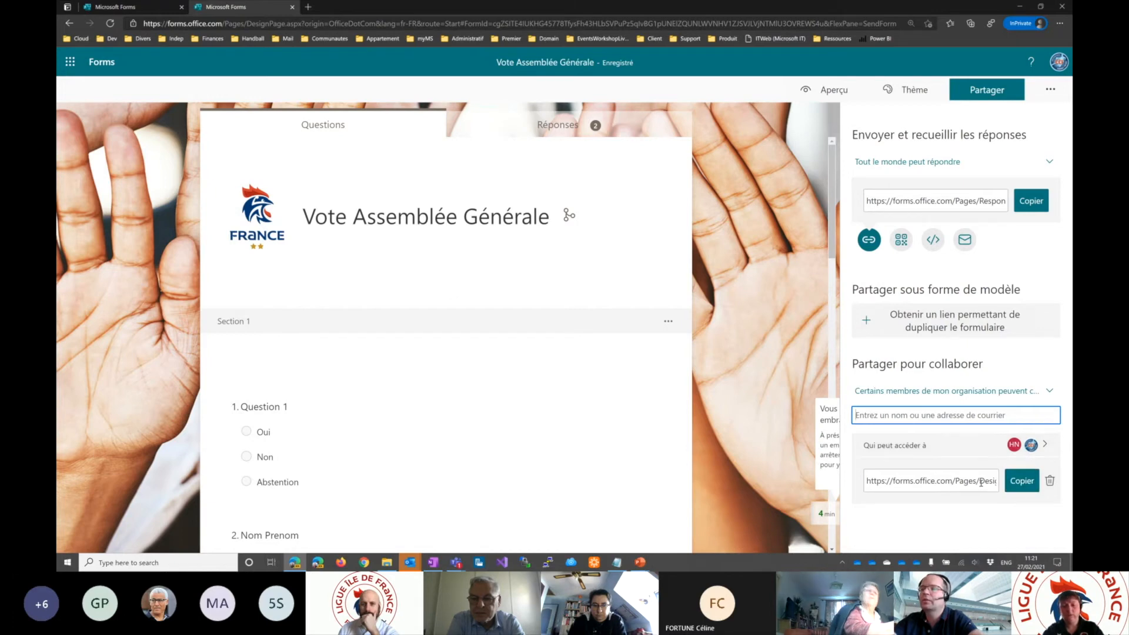
{"action": "mouse_move", "coordinate": [1016, 447]}
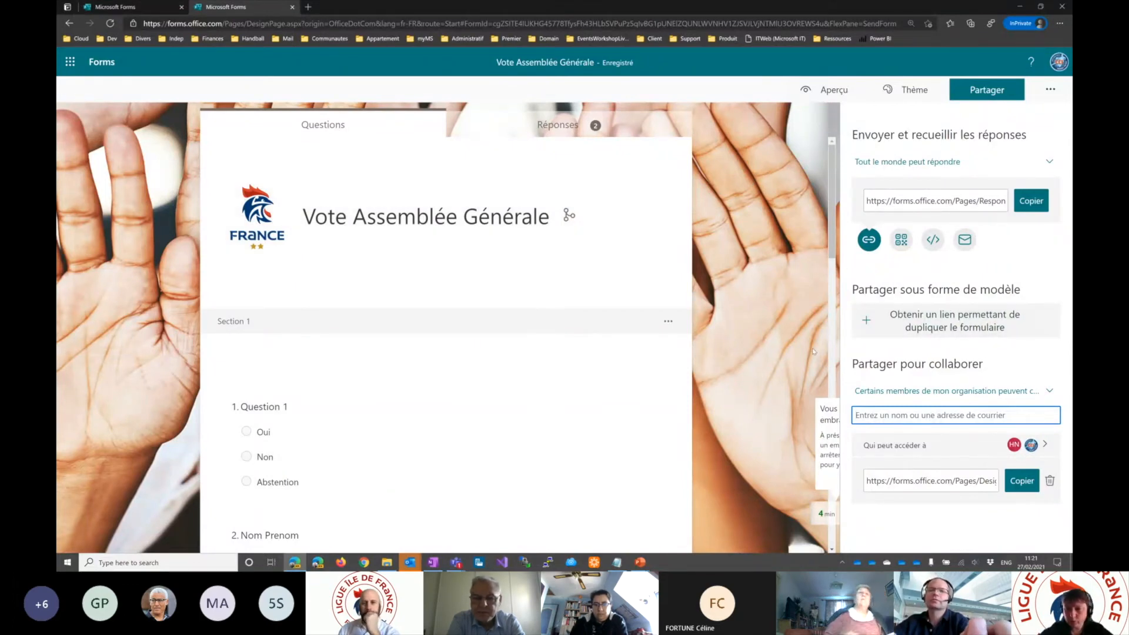
- Check the "Partage" slide, return to the Forms home page, and list the forms under "Partagés avec moi"
{"action": "key", "text": "alt+Tab"}
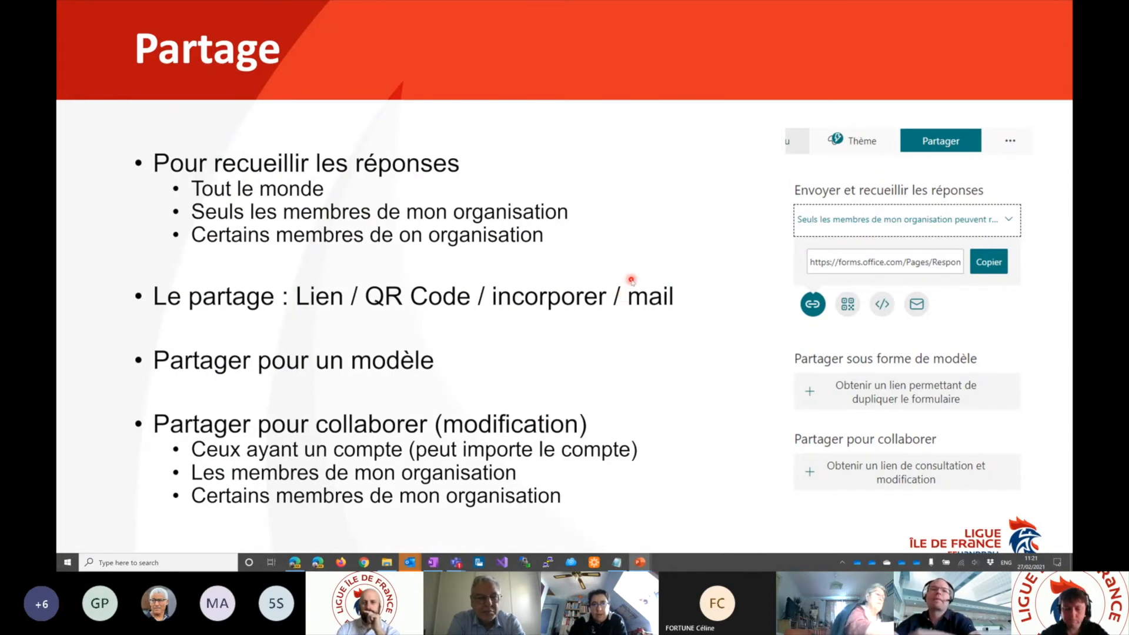
{"action": "key", "text": "alt+Tab"}
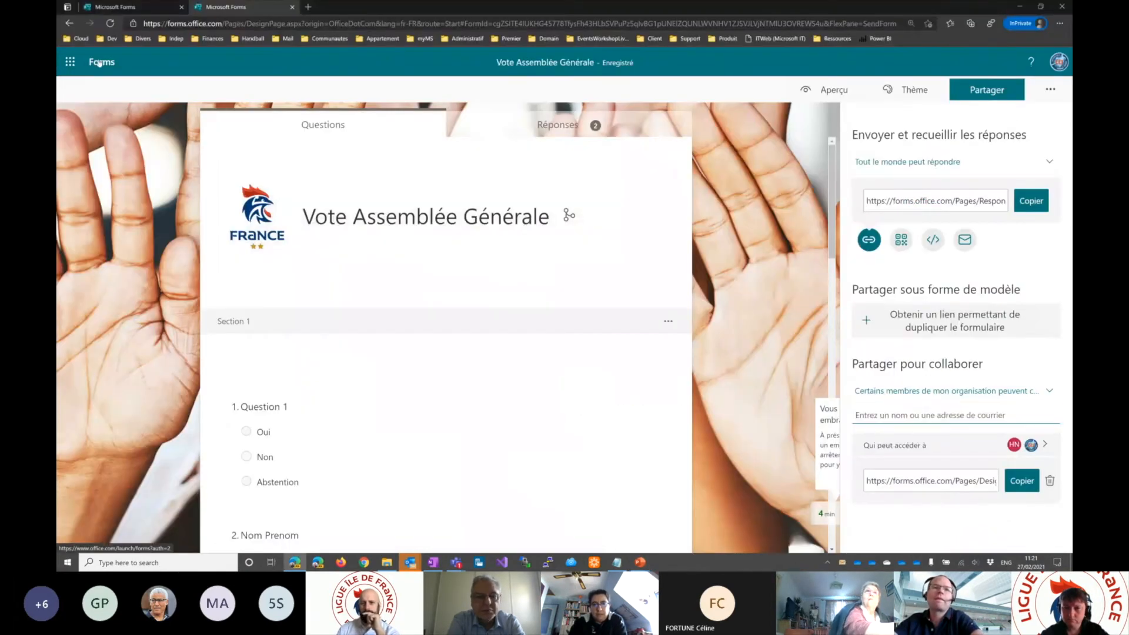
{"action": "left_click", "coordinate": [99, 63]}
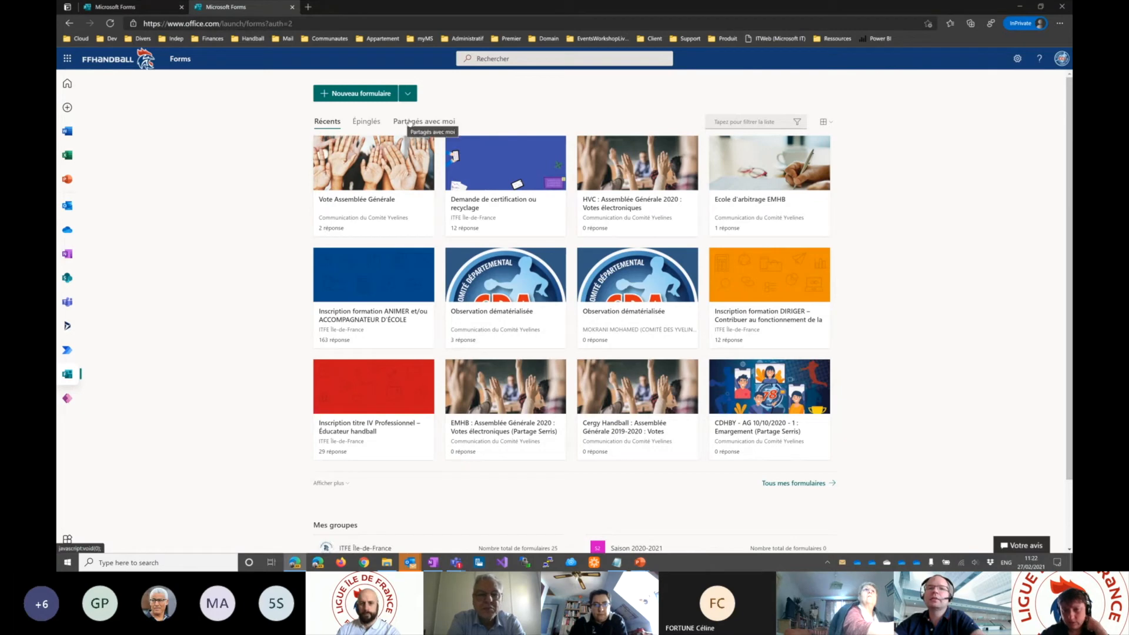
{"action": "left_click", "coordinate": [412, 122]}
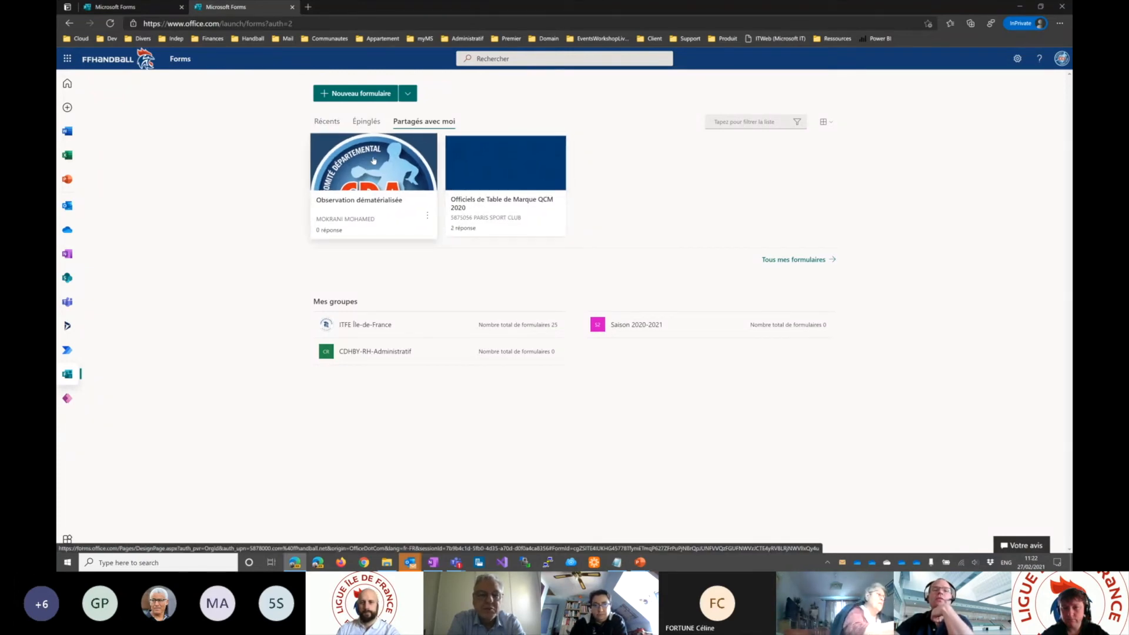
- Compare the recent forms with those under "Partagés avec moi", and close the extra Forms browser tab
{"action": "left_click", "coordinate": [327, 123]}
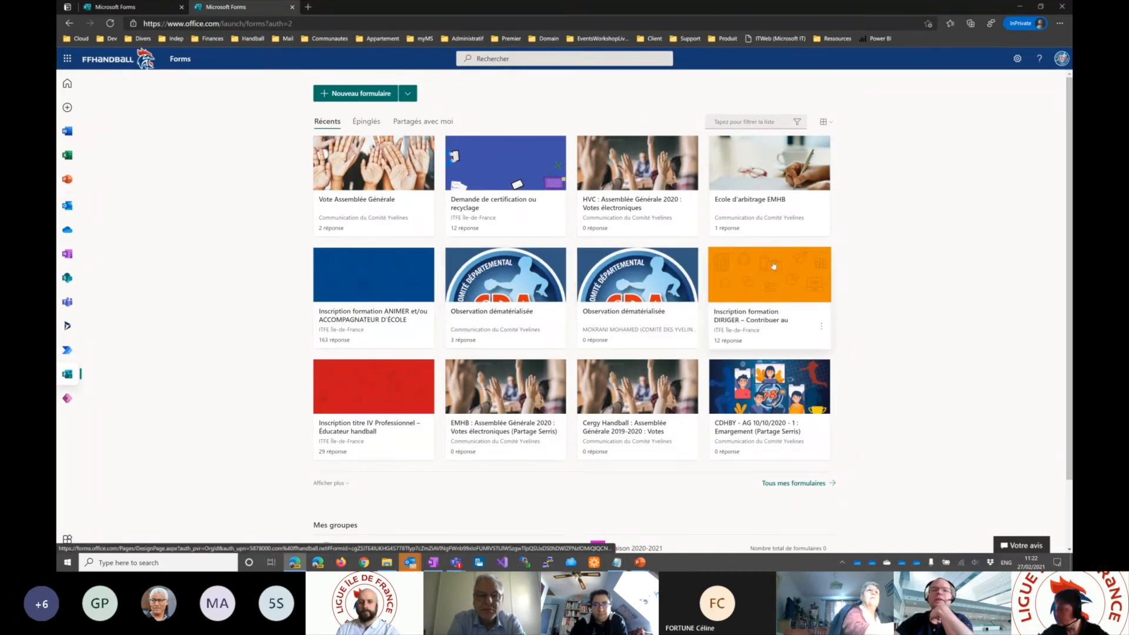
{"action": "left_click", "coordinate": [421, 122]}
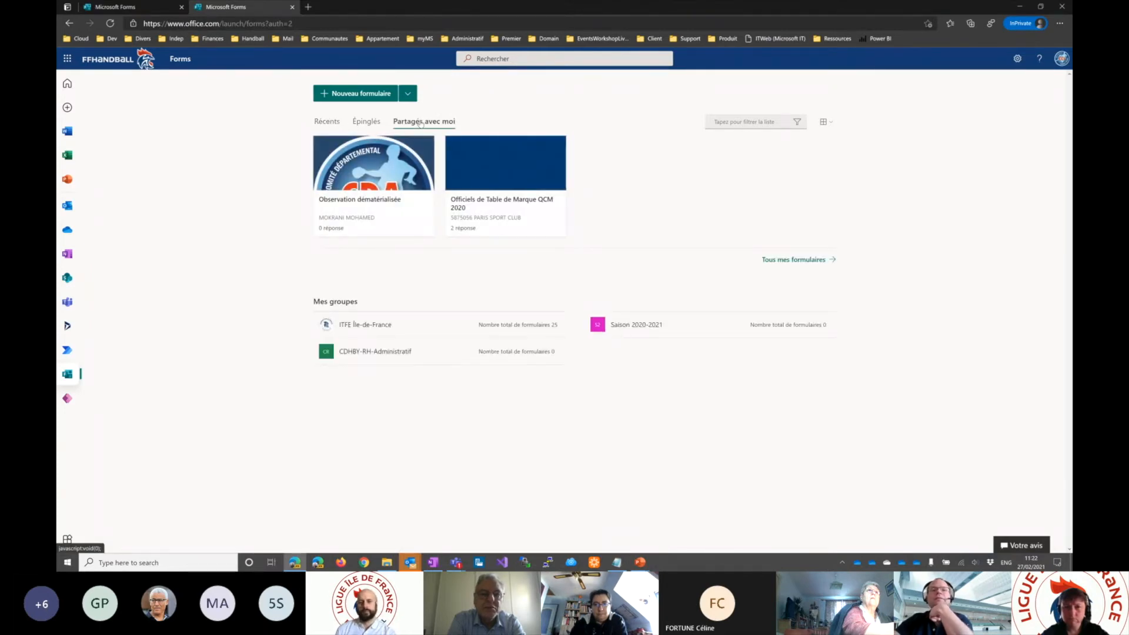
{"action": "left_click", "coordinate": [115, 10]}
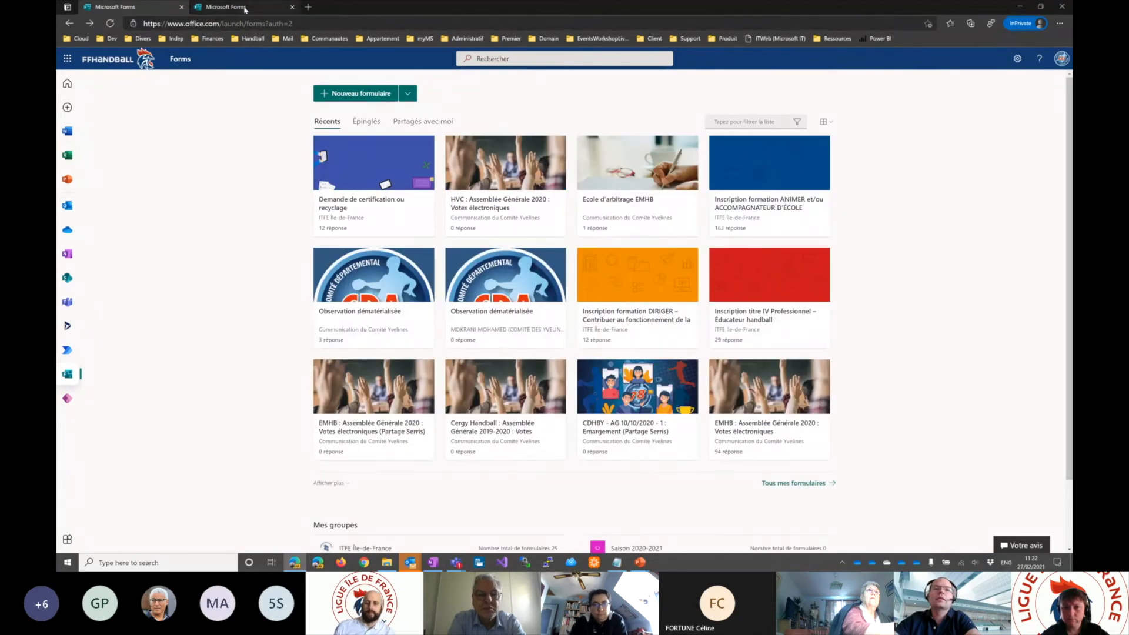
{"action": "left_click", "coordinate": [287, 8]}
{"action": "left_click", "coordinate": [289, 7]}
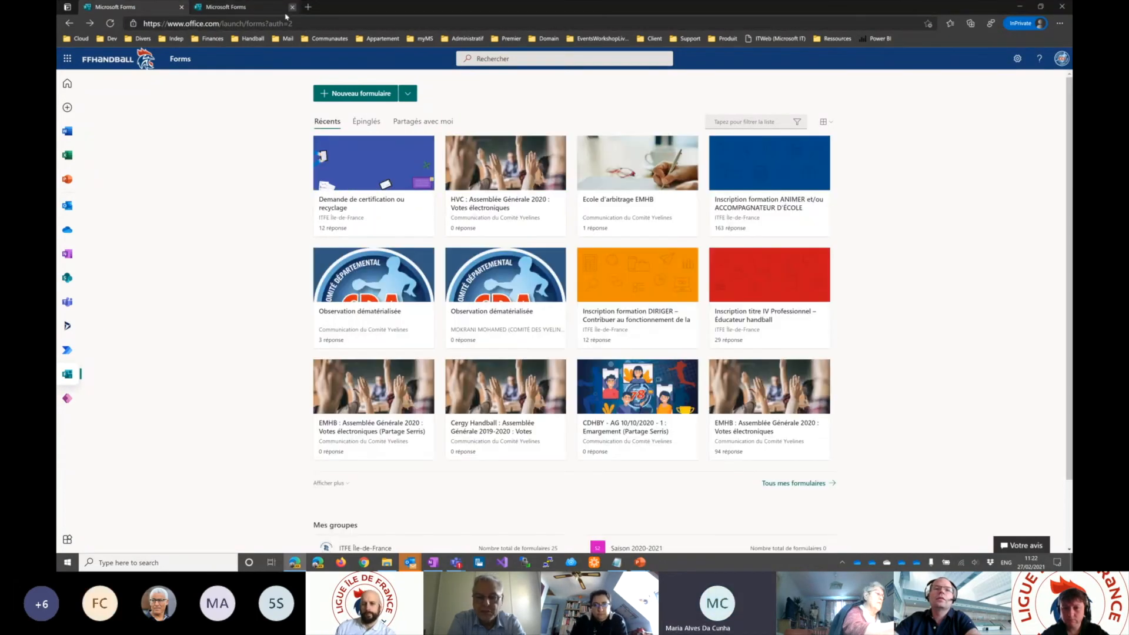
- Look through the questions of the shared form "Observation dématérialisée", and check the actions available for it in the forms list
{"action": "left_click", "coordinate": [372, 183]}
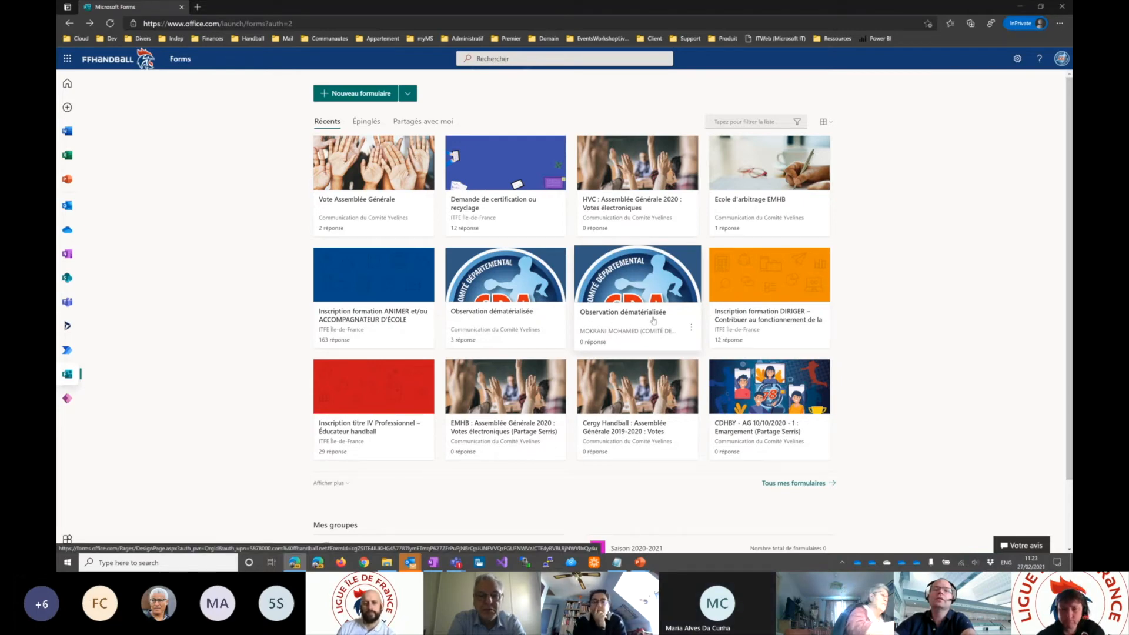
{"action": "left_click", "coordinate": [626, 274]}
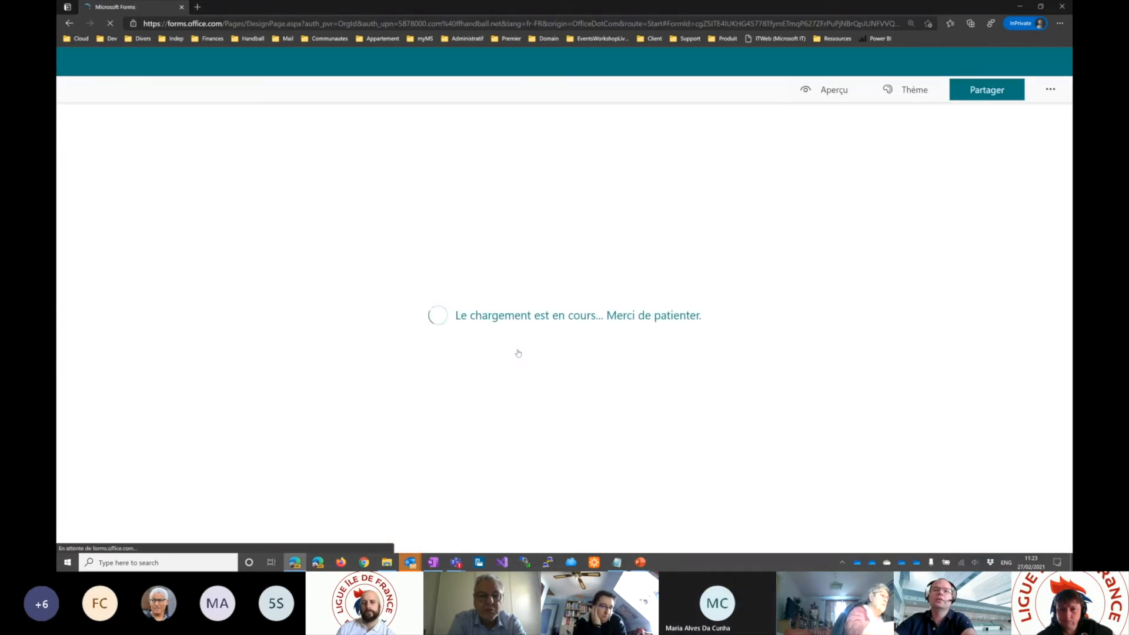
{"action": "scroll", "coordinate": [561, 315], "scroll_direction": "down", "scroll_amount": 4}
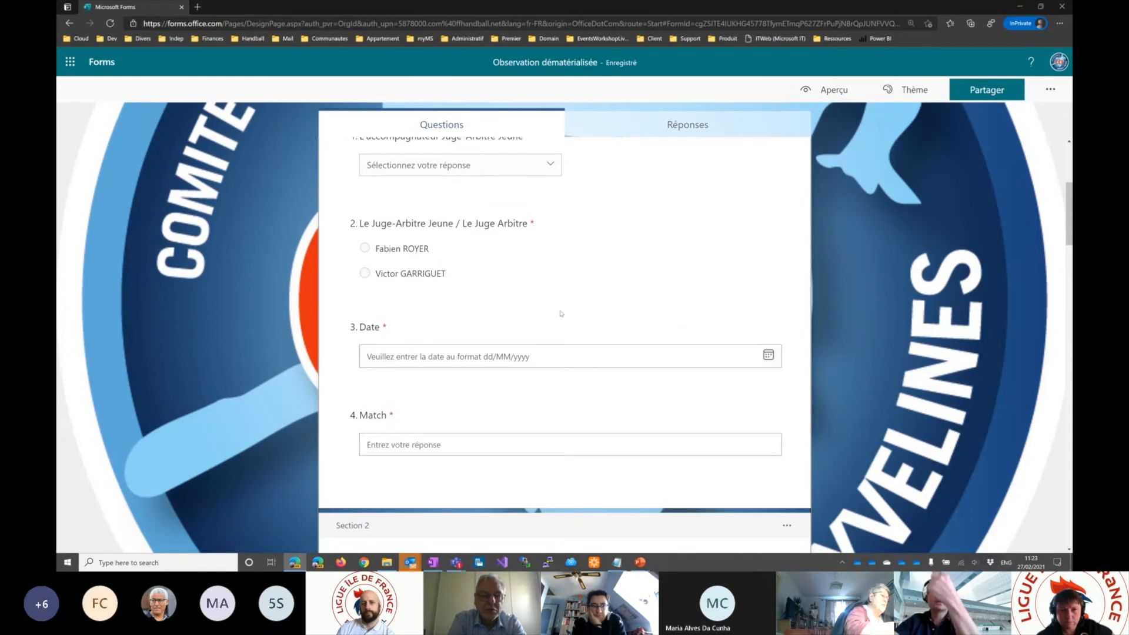
{"action": "scroll", "coordinate": [561, 313], "scroll_direction": "up", "scroll_amount": 4}
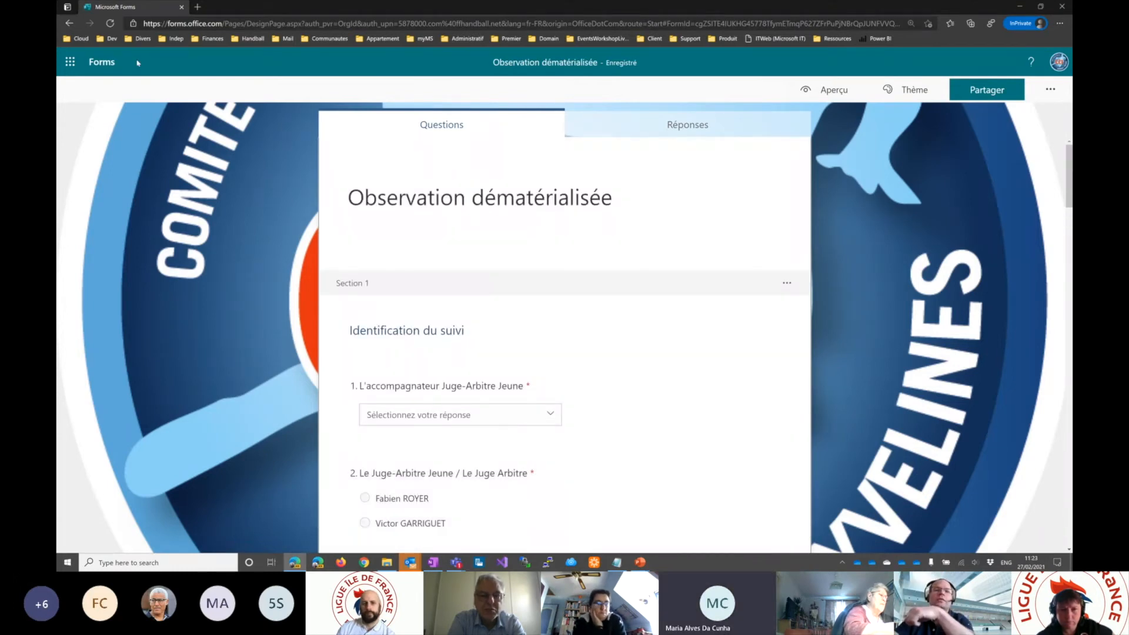
{"action": "left_click", "coordinate": [101, 62]}
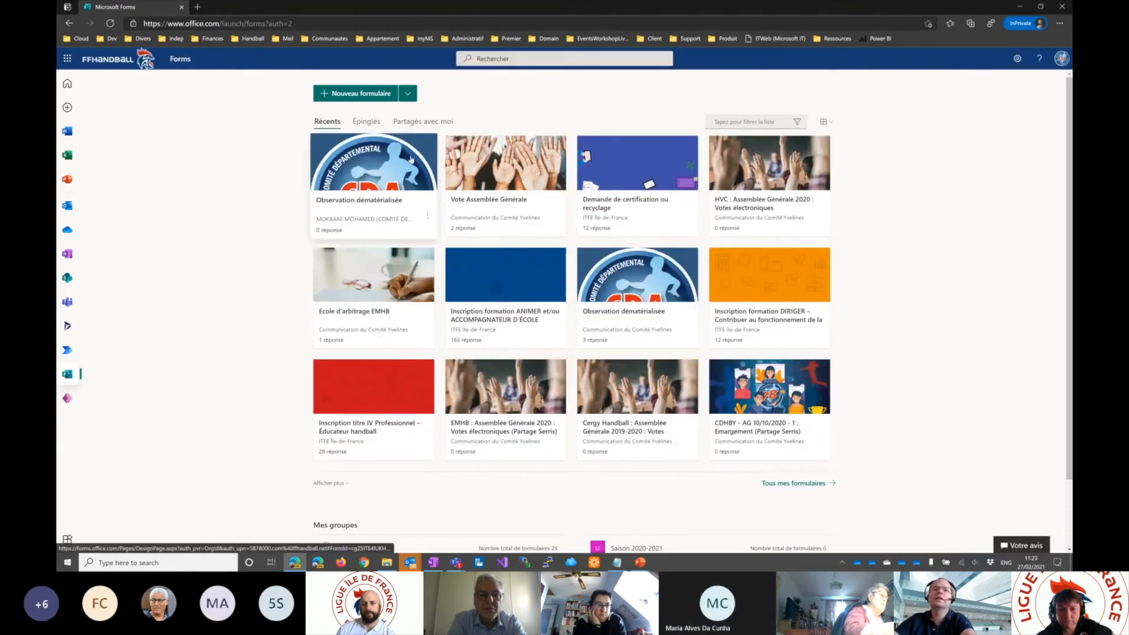
{"action": "left_click", "coordinate": [427, 215]}
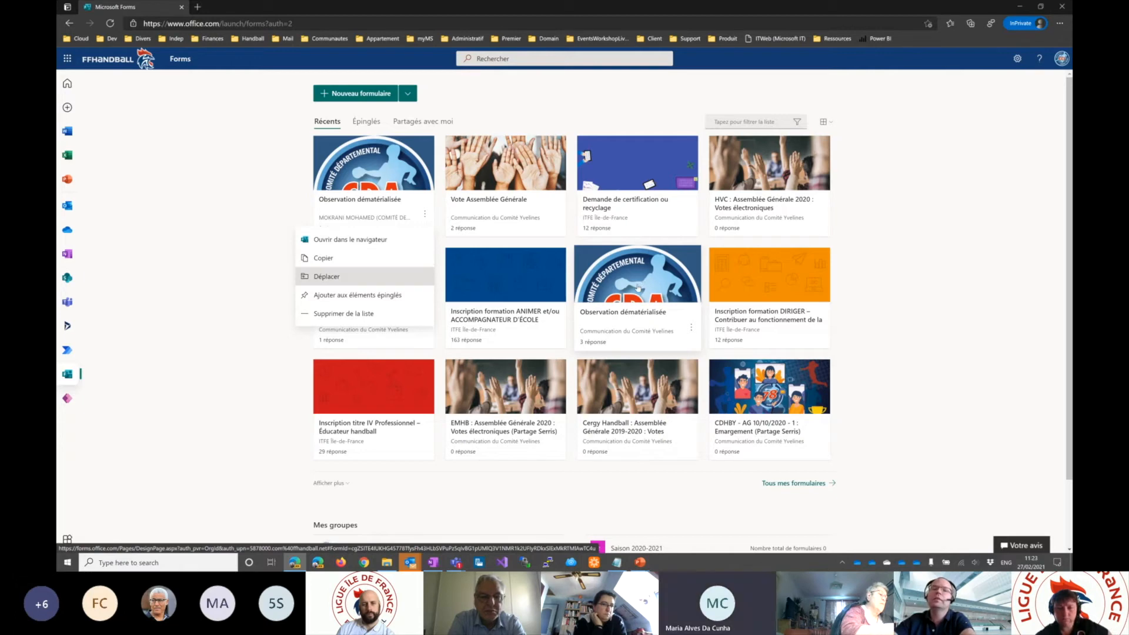
{"action": "left_click", "coordinate": [205, 275]}
- Open the form "Vote Assemblée Générale" and display its sharing options
{"action": "left_click", "coordinate": [507, 171]}
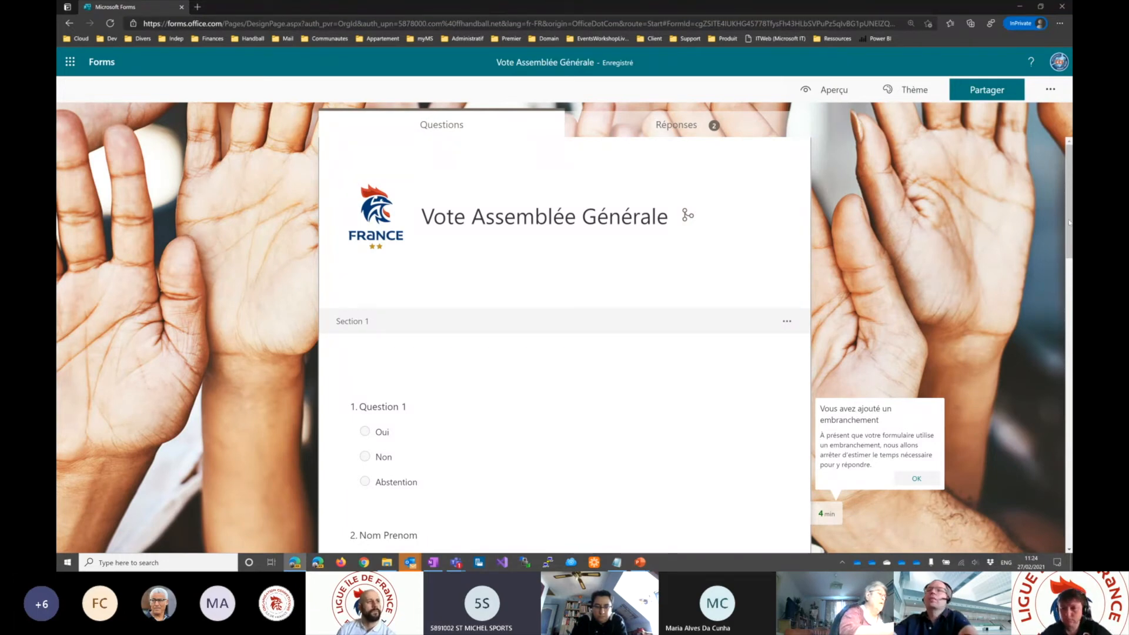
{"action": "left_click", "coordinate": [986, 91]}
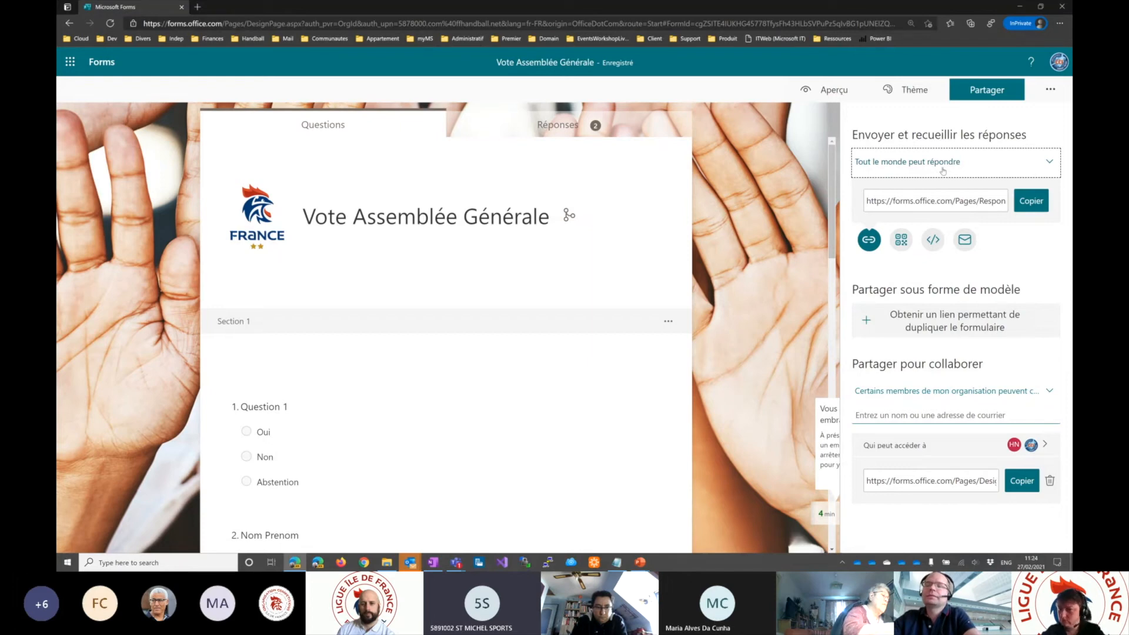
- Try to extend collaboration on the form to all users with an Office 365 work or school account
{"action": "left_click", "coordinate": [979, 395]}
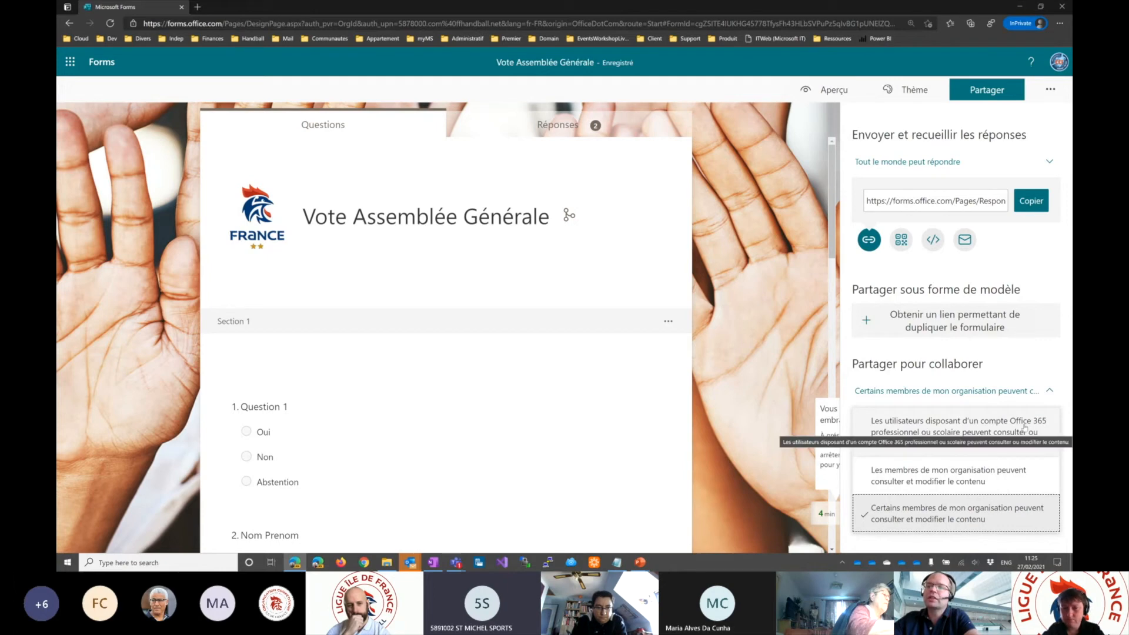
{"action": "left_click", "coordinate": [933, 430]}
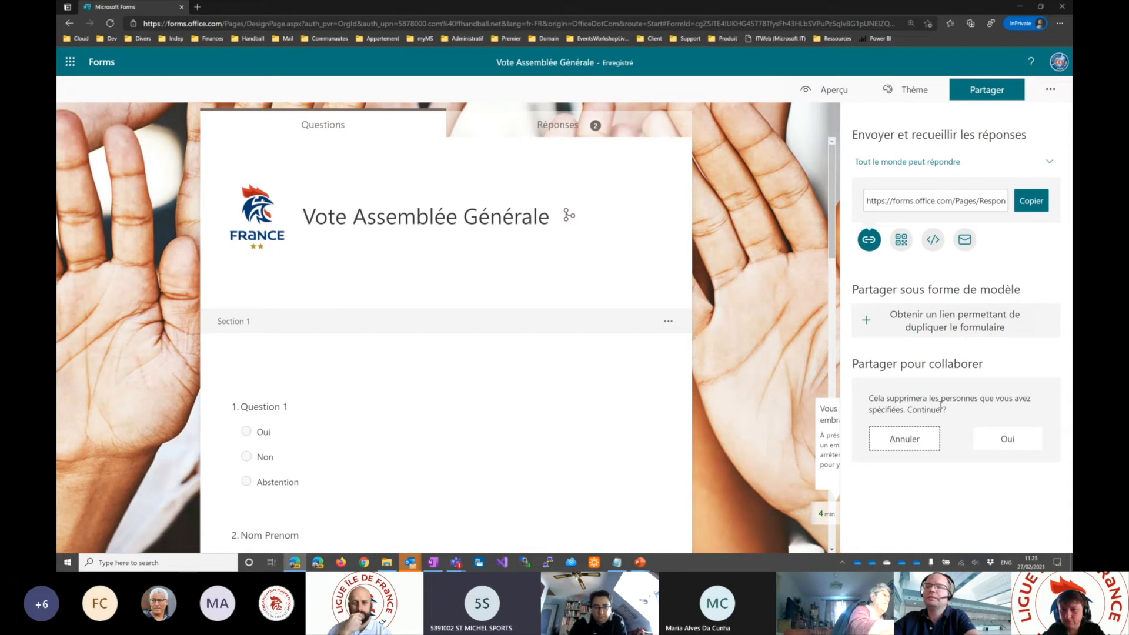
{"action": "left_click", "coordinate": [907, 440]}
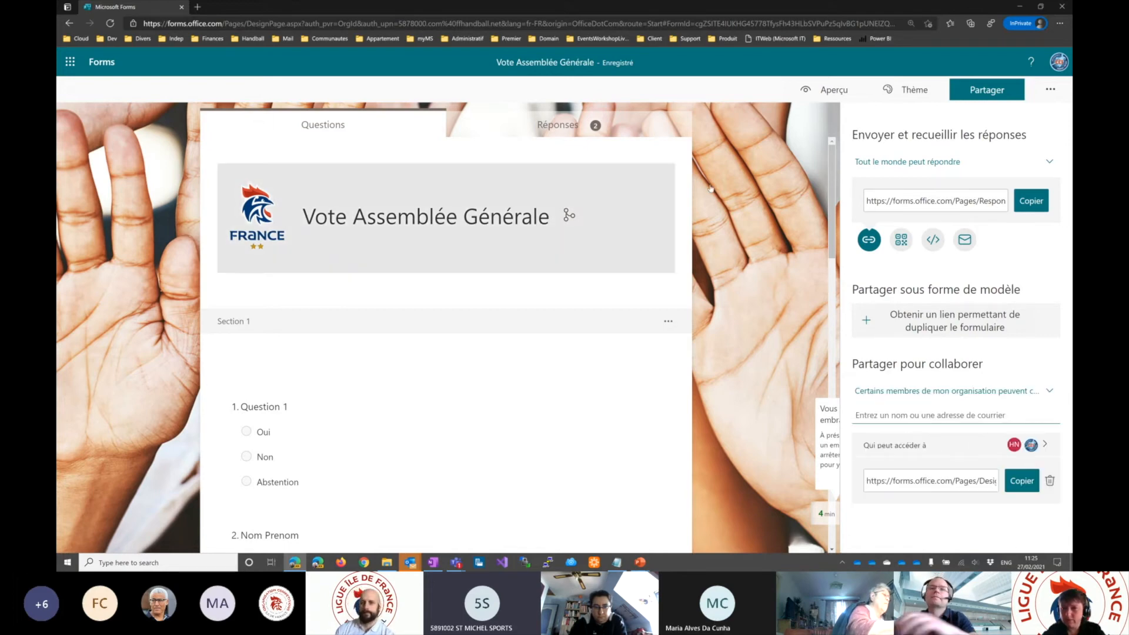
{"action": "left_click", "coordinate": [1052, 90]}
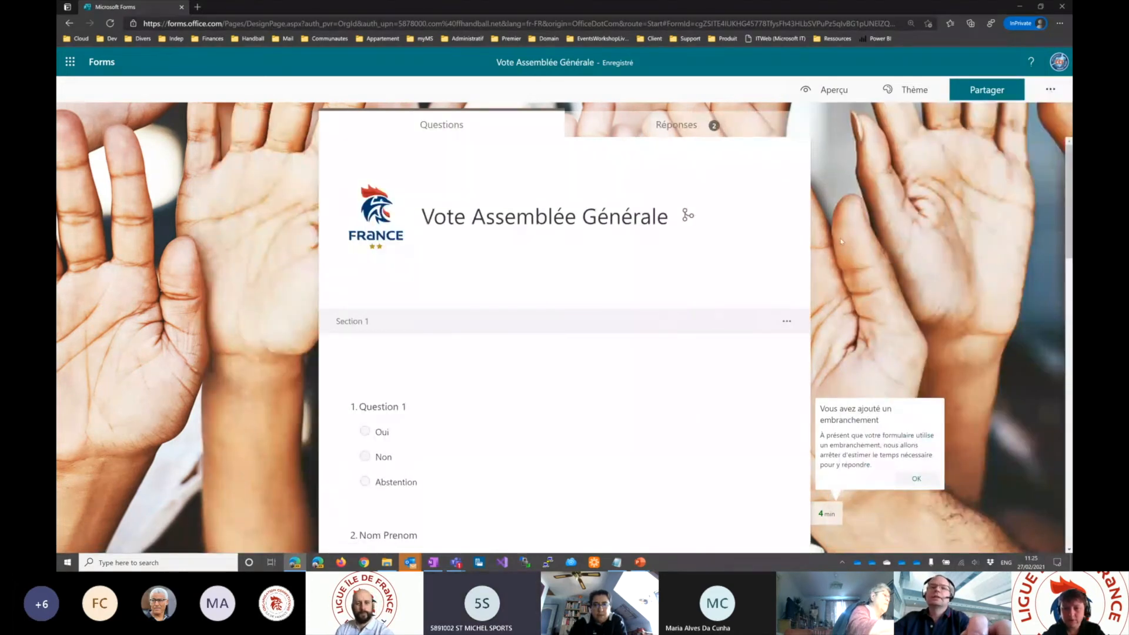
- Check the "Partage" slide, return to the form, and display the access choices under "Partager pour collaborer"
{"action": "key", "text": "alt+Tab"}
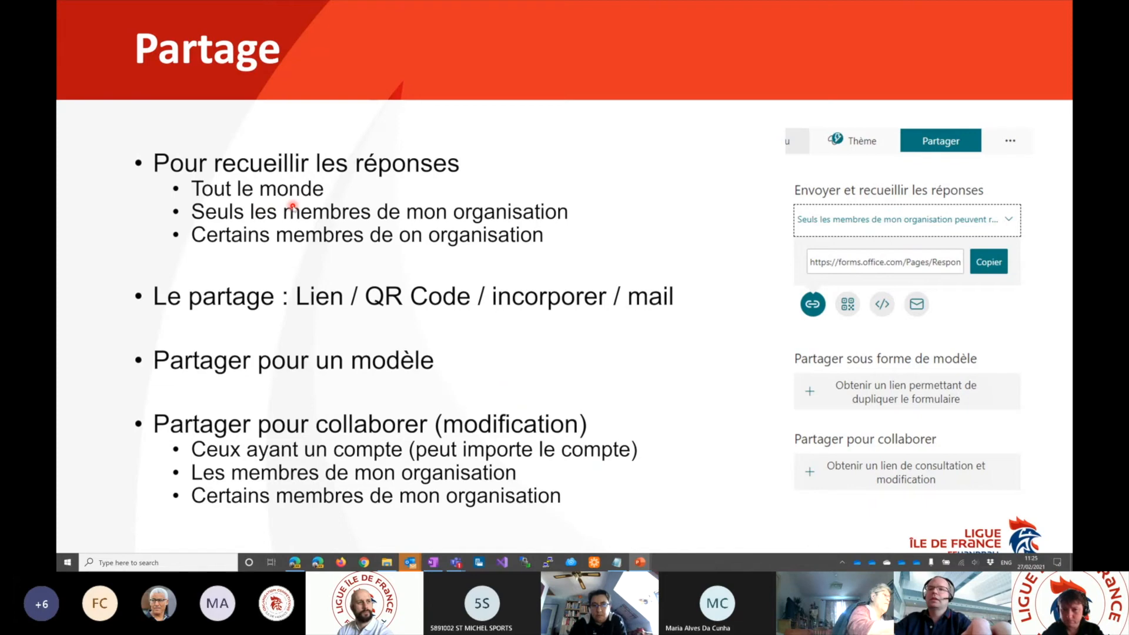
{"action": "key", "text": "alt+Tab"}
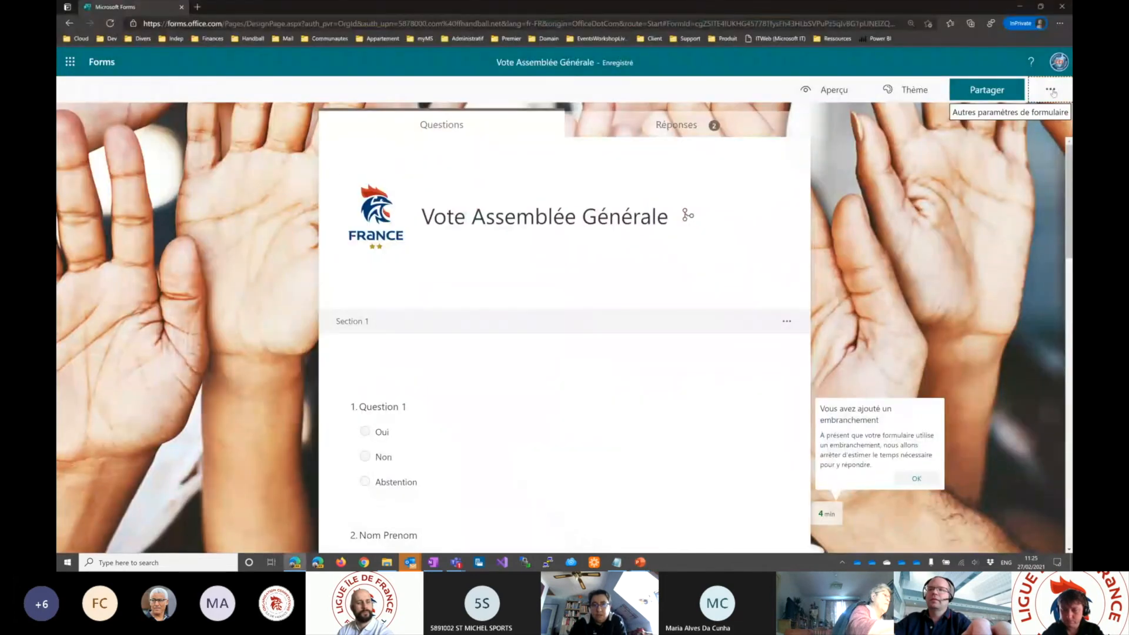
{"action": "left_click", "coordinate": [1050, 91]}
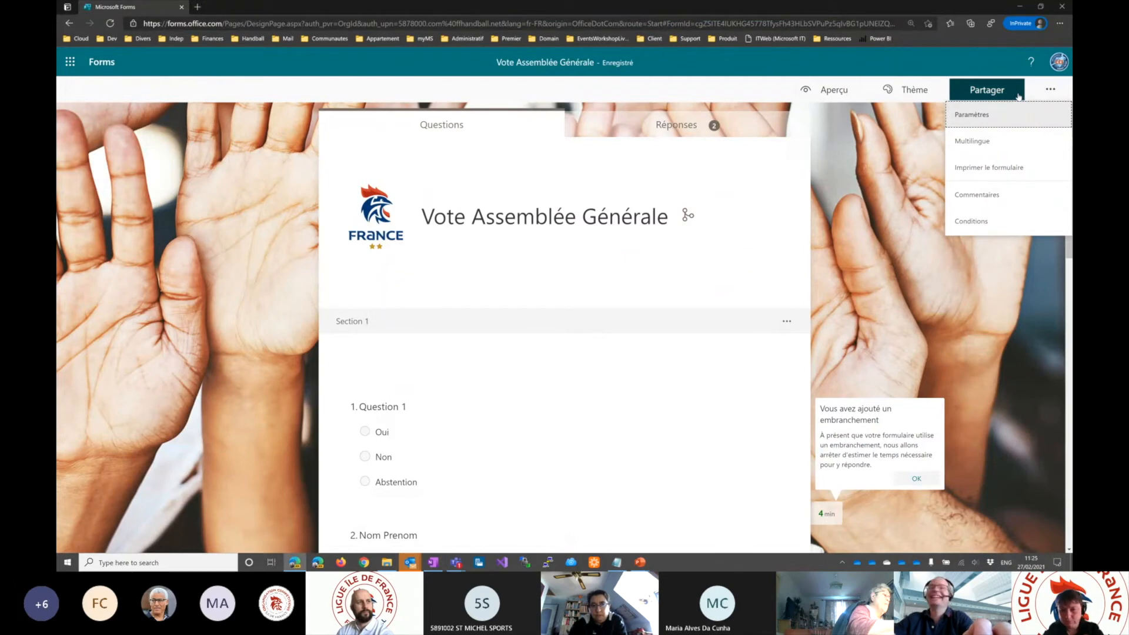
{"action": "left_click", "coordinate": [992, 94]}
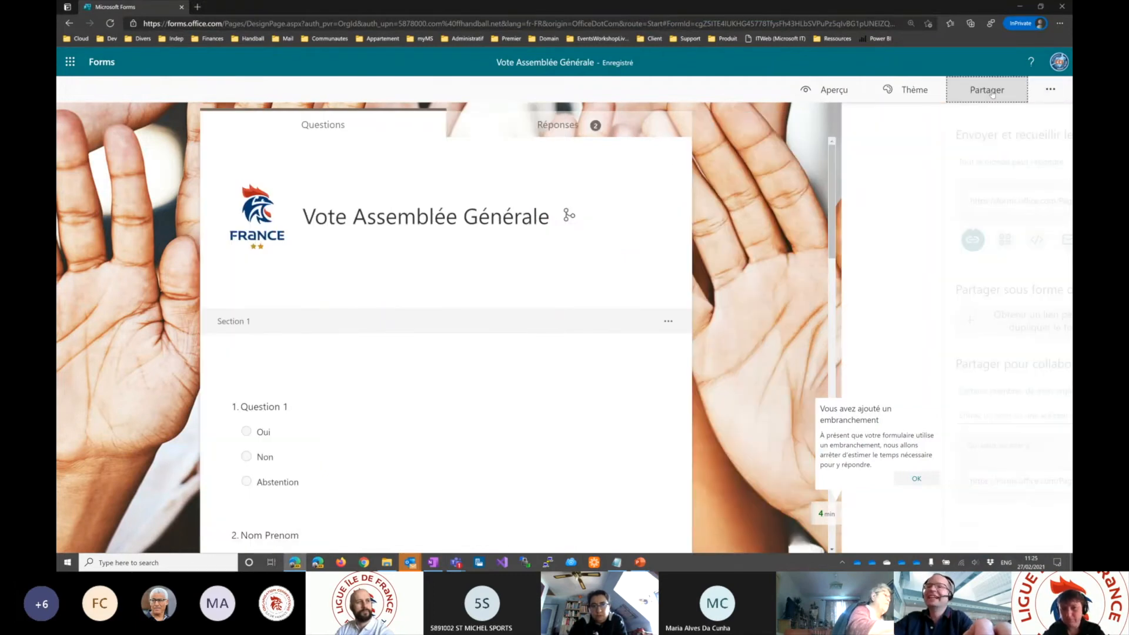
{"action": "left_click", "coordinate": [1051, 393]}
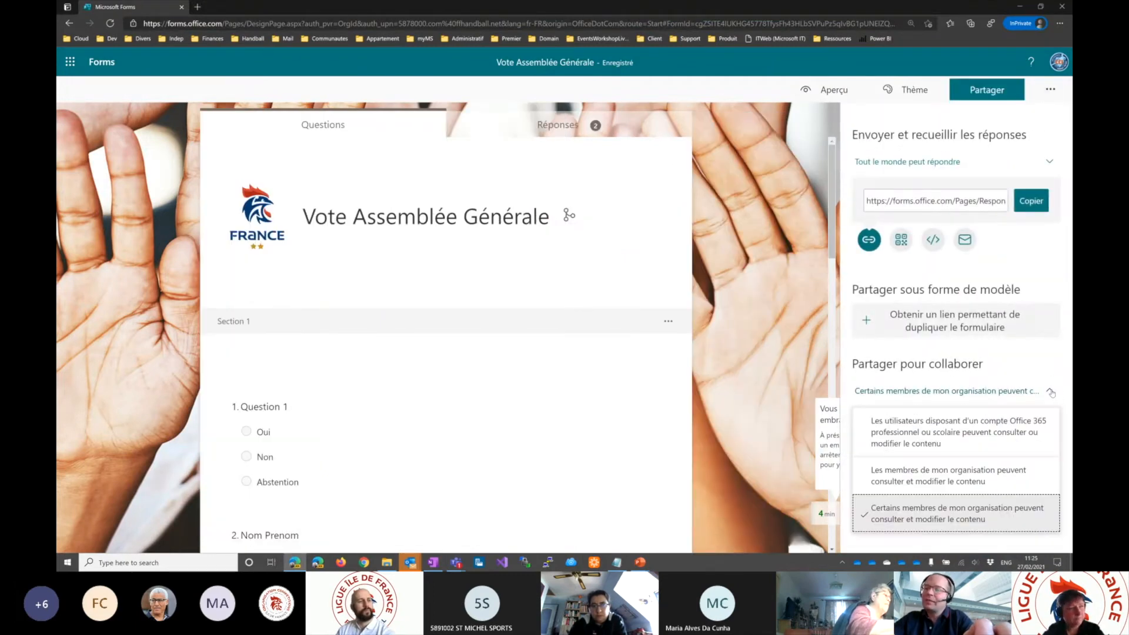
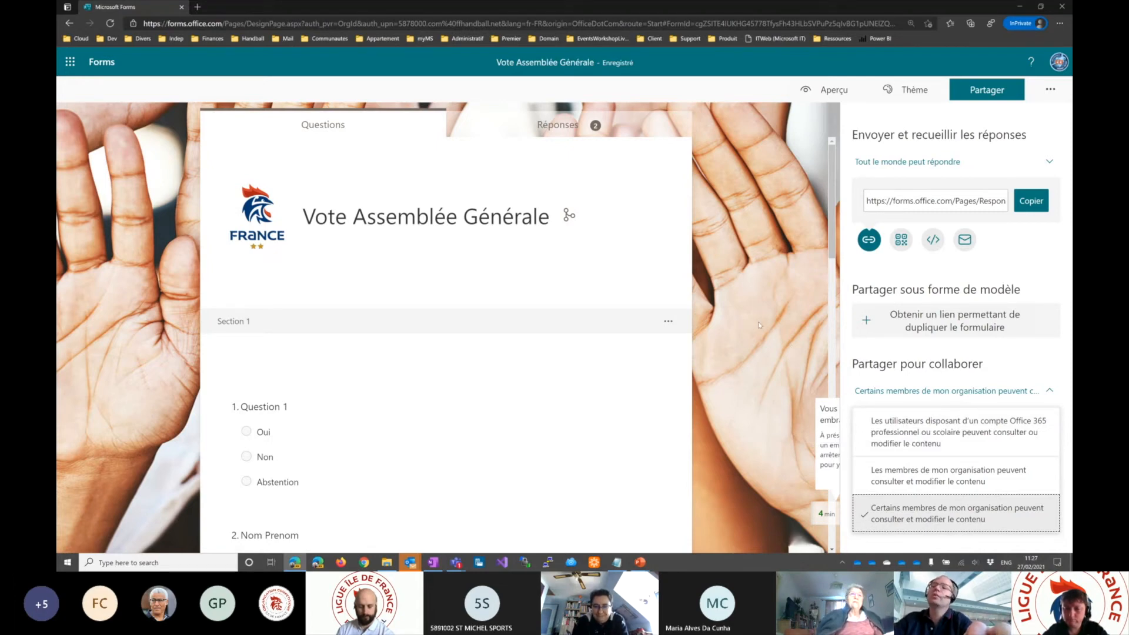
- Close the form's sharing options, show the "Résultats" slide in the presentation, and return to the form
{"action": "left_click", "coordinate": [769, 250]}
{"action": "left_click", "coordinate": [768, 251]}
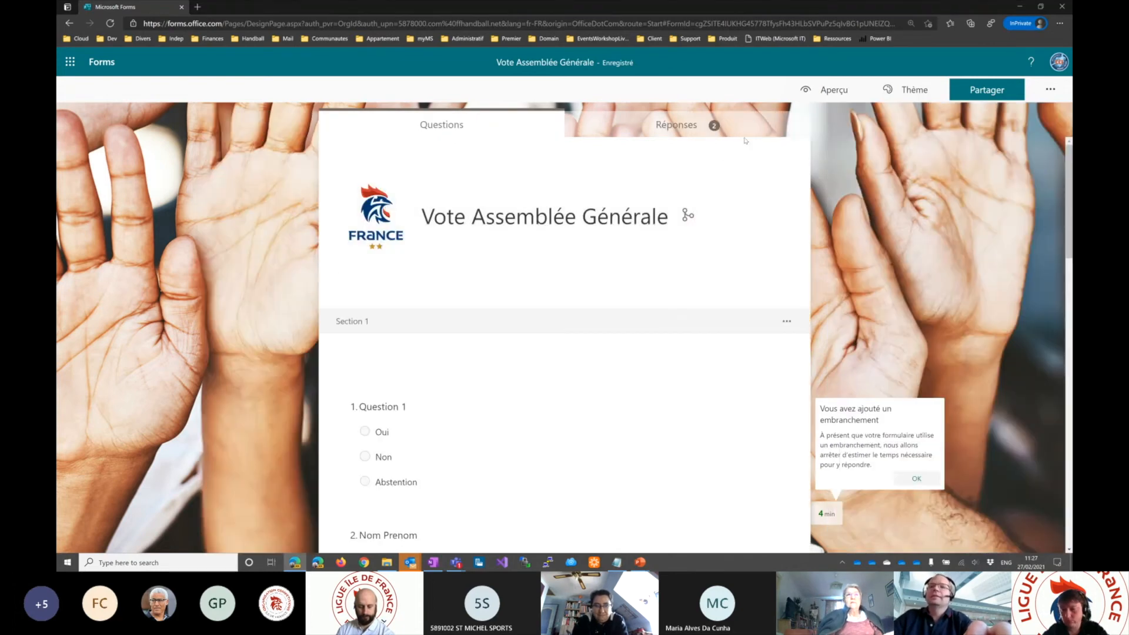
{"action": "key", "text": "alt+Tab"}
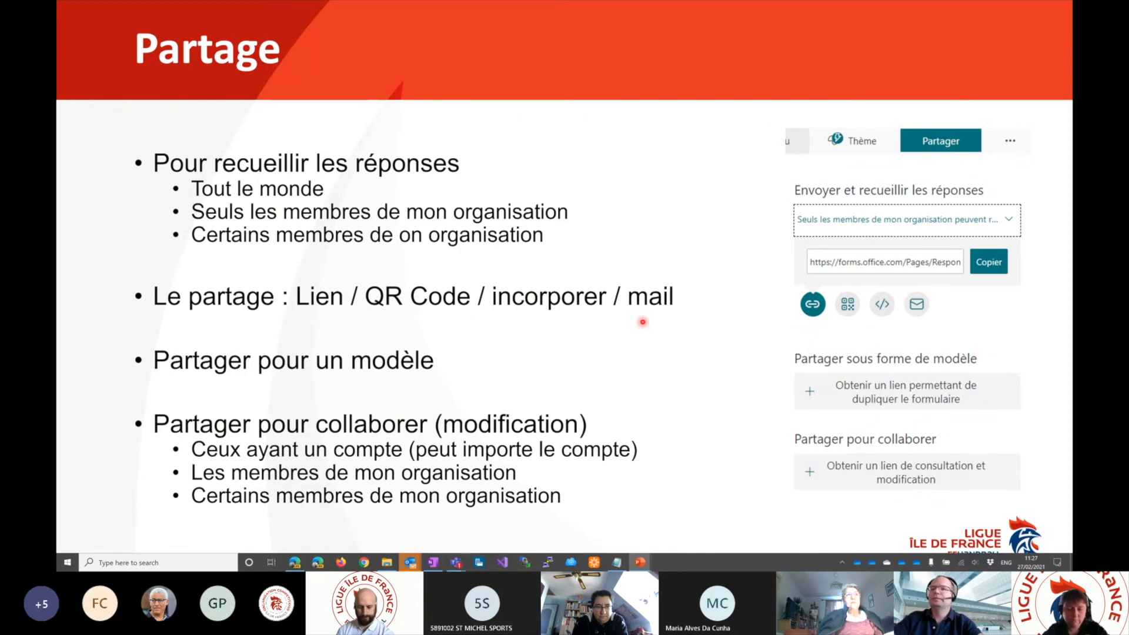
{"action": "key", "text": "Right"}
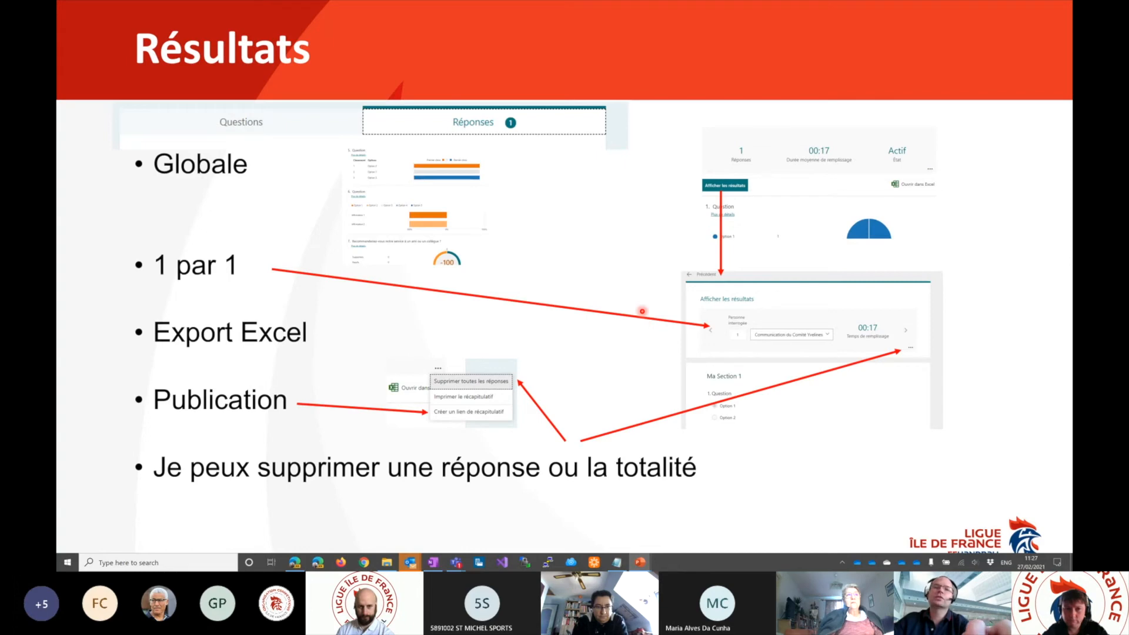
{"action": "key", "text": "alt+Tab"}
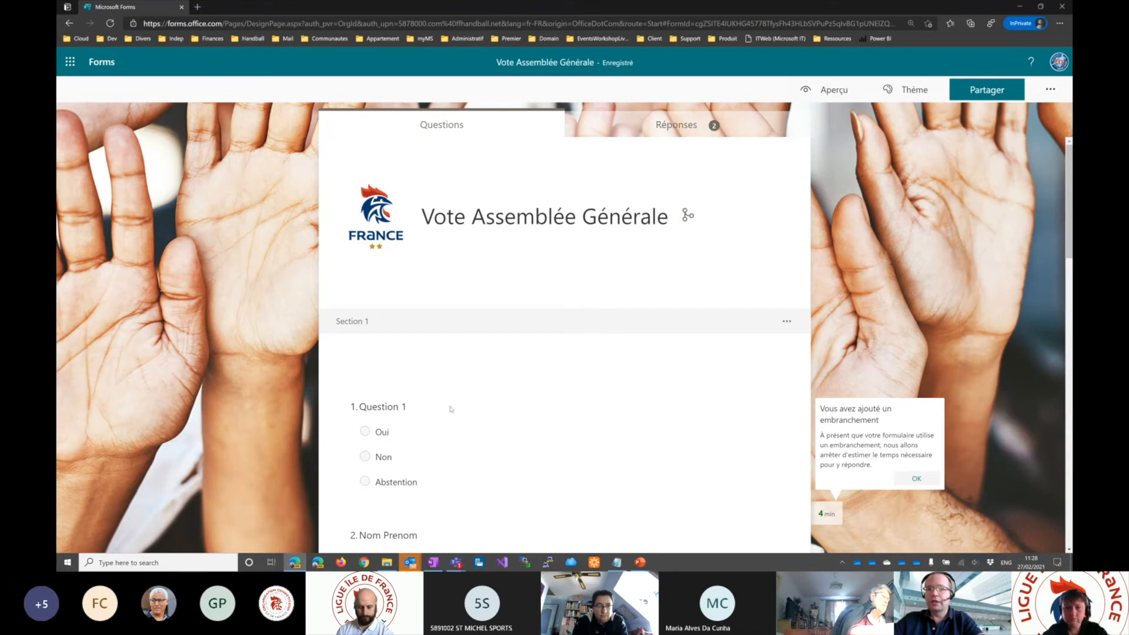
- Look through the response summary of "Vote Assemblée Générale", including the Question 1 chart and the remaining questions
{"action": "left_click", "coordinate": [698, 131]}
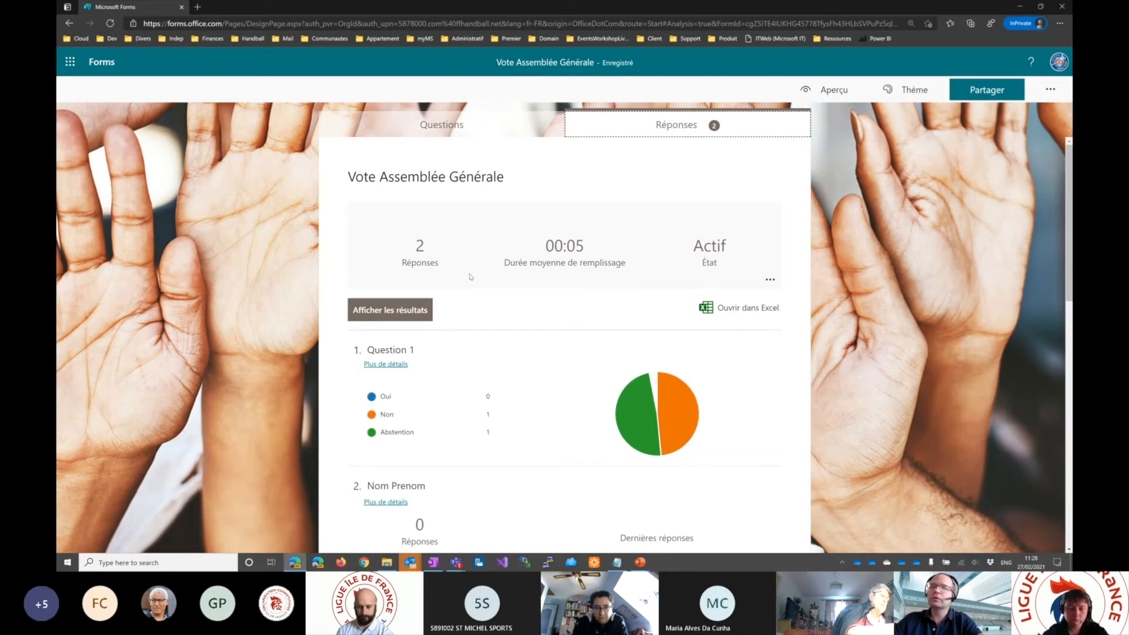
{"action": "mouse_move", "coordinate": [474, 421]}
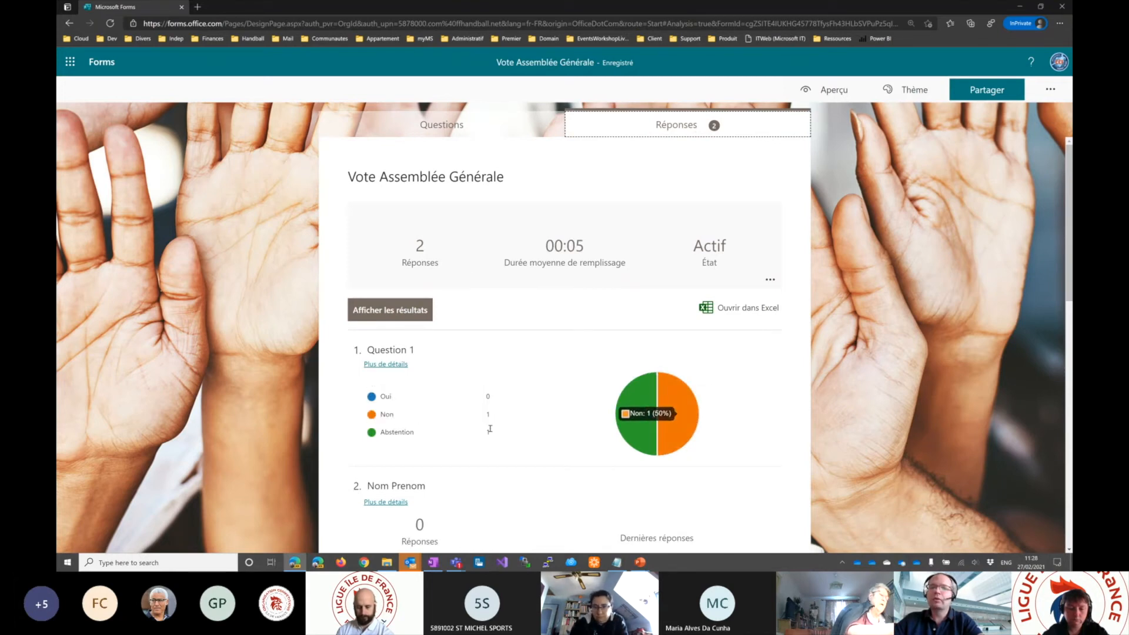
{"action": "mouse_move", "coordinate": [494, 437]}
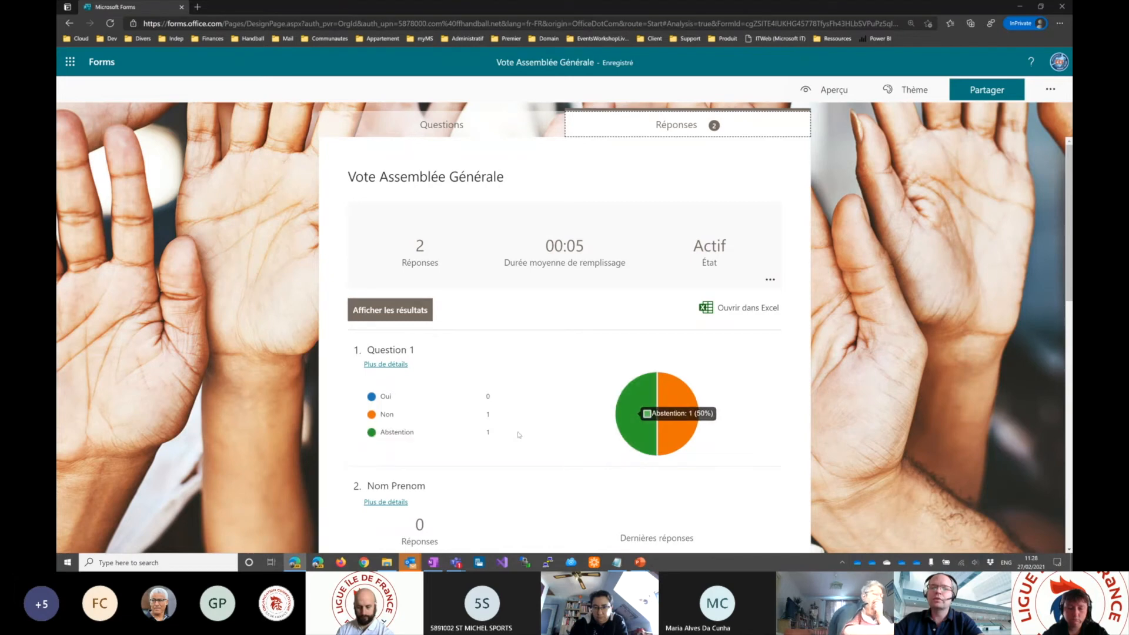
{"action": "scroll", "coordinate": [635, 409], "scroll_direction": "down", "scroll_amount": 2}
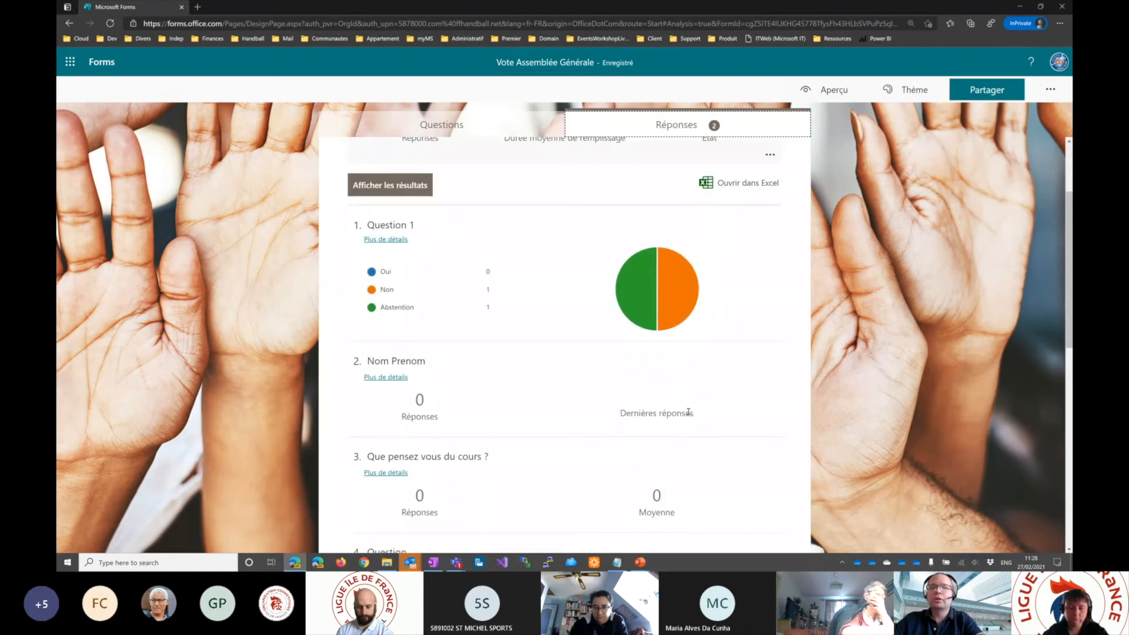
{"action": "scroll", "coordinate": [571, 384], "scroll_direction": "down", "scroll_amount": 2}
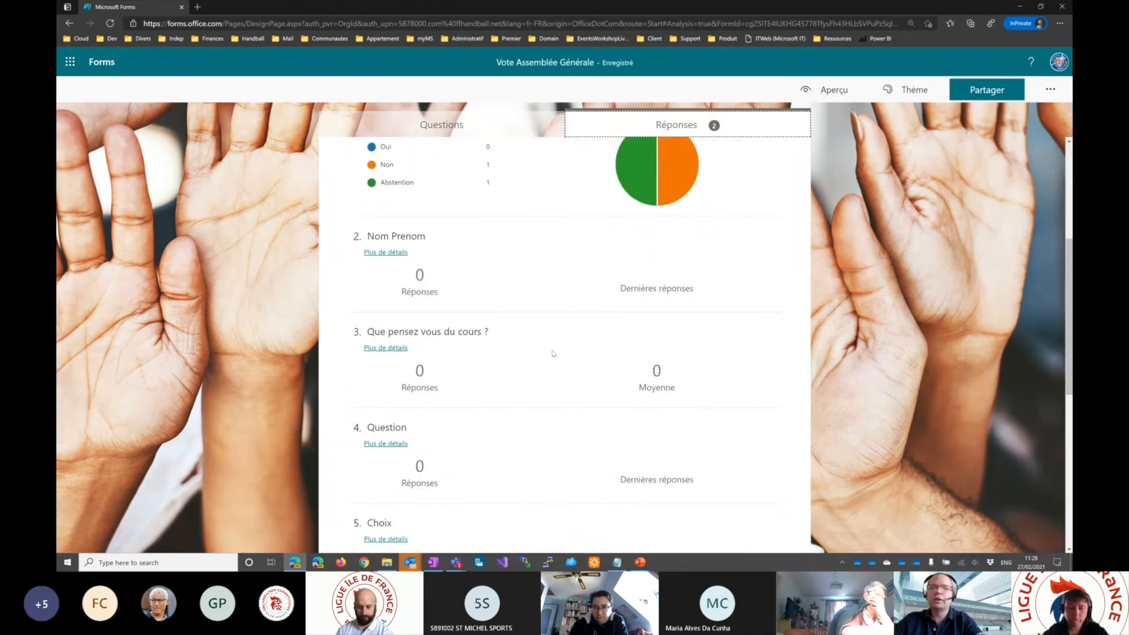
{"action": "scroll", "coordinate": [605, 373], "scroll_direction": "down", "scroll_amount": 7}
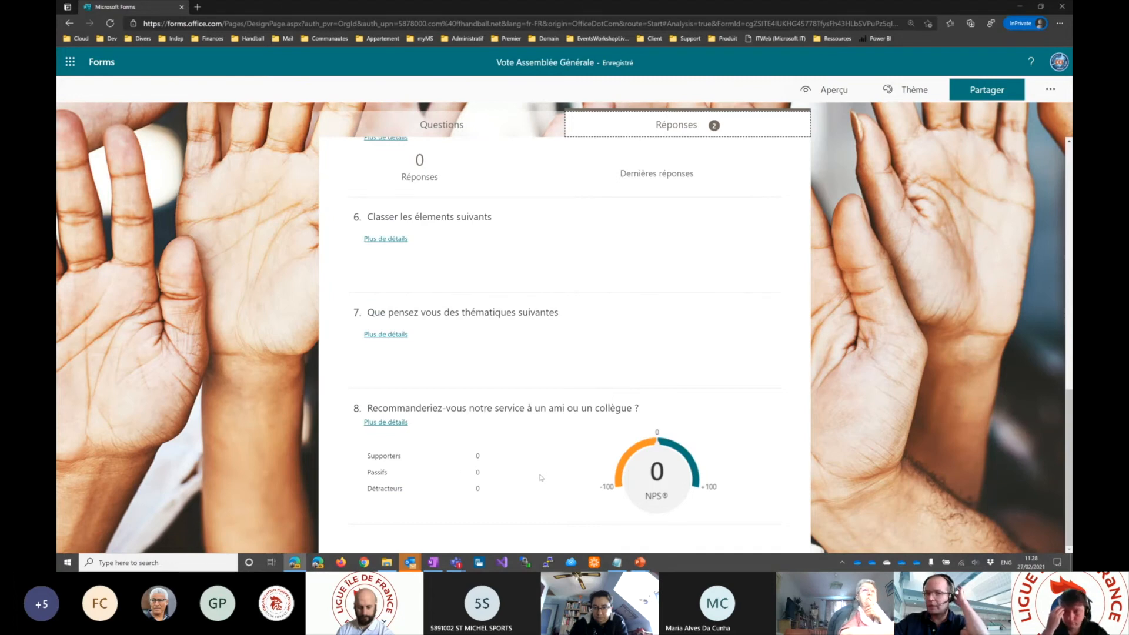
{"action": "scroll", "coordinate": [540, 474], "scroll_direction": "up", "scroll_amount": 5}
{"action": "scroll", "coordinate": [535, 295], "scroll_direction": "up", "scroll_amount": 6}
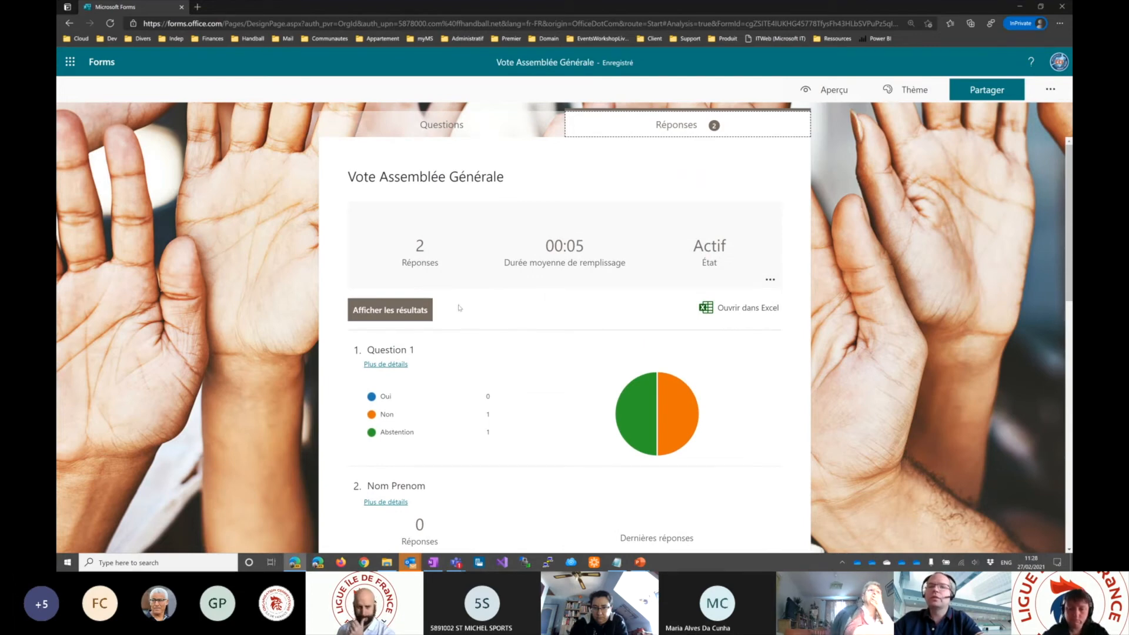
- Open the individual results and display the answers of "Personne interrogée 2"
{"action": "left_click", "coordinate": [370, 312]}
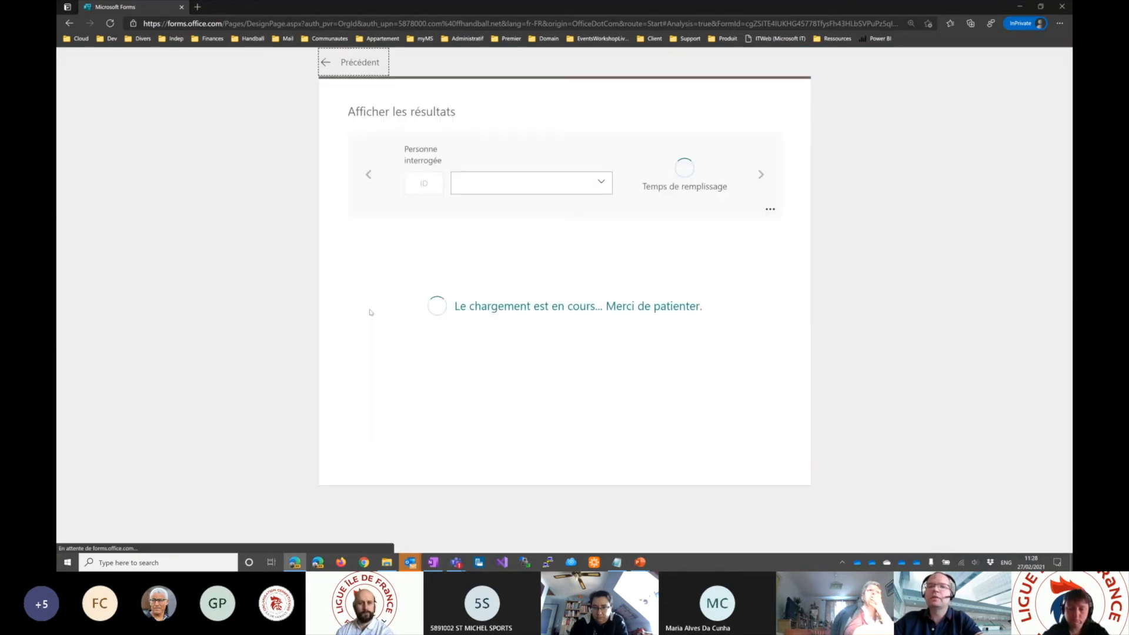
{"action": "left_click", "coordinate": [488, 182]}
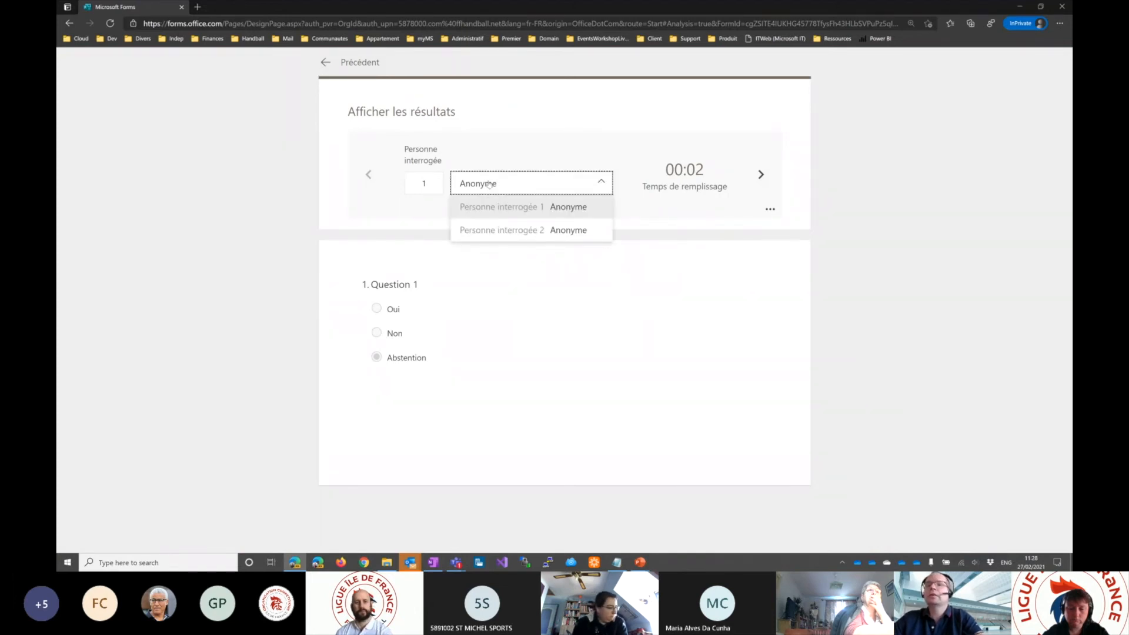
{"action": "left_click", "coordinate": [530, 185]}
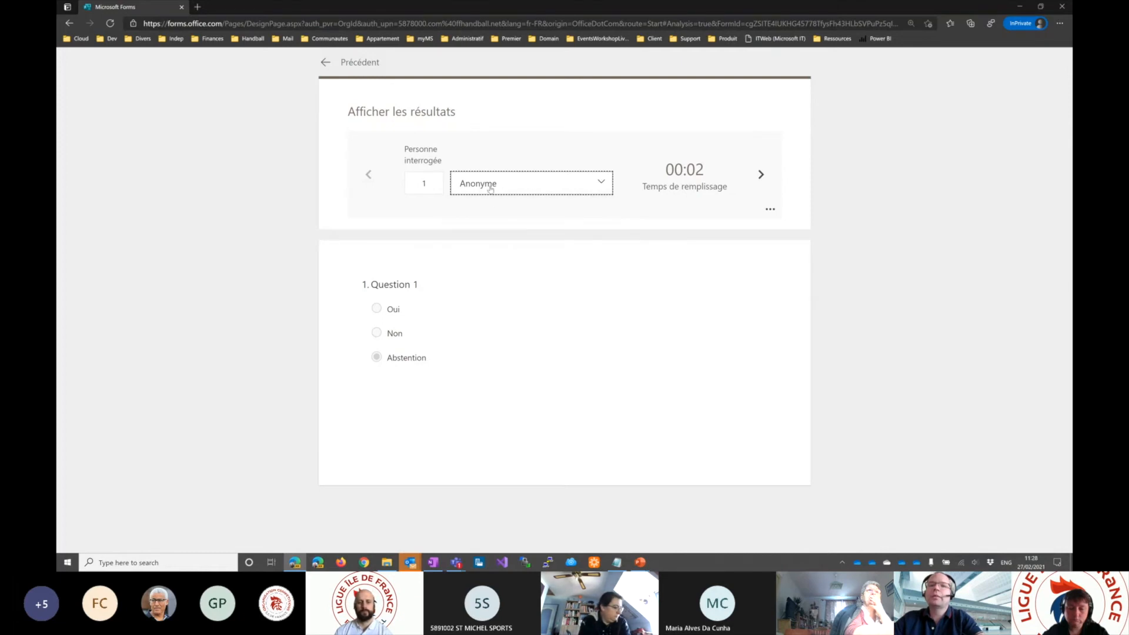
{"action": "left_click", "coordinate": [524, 188]}
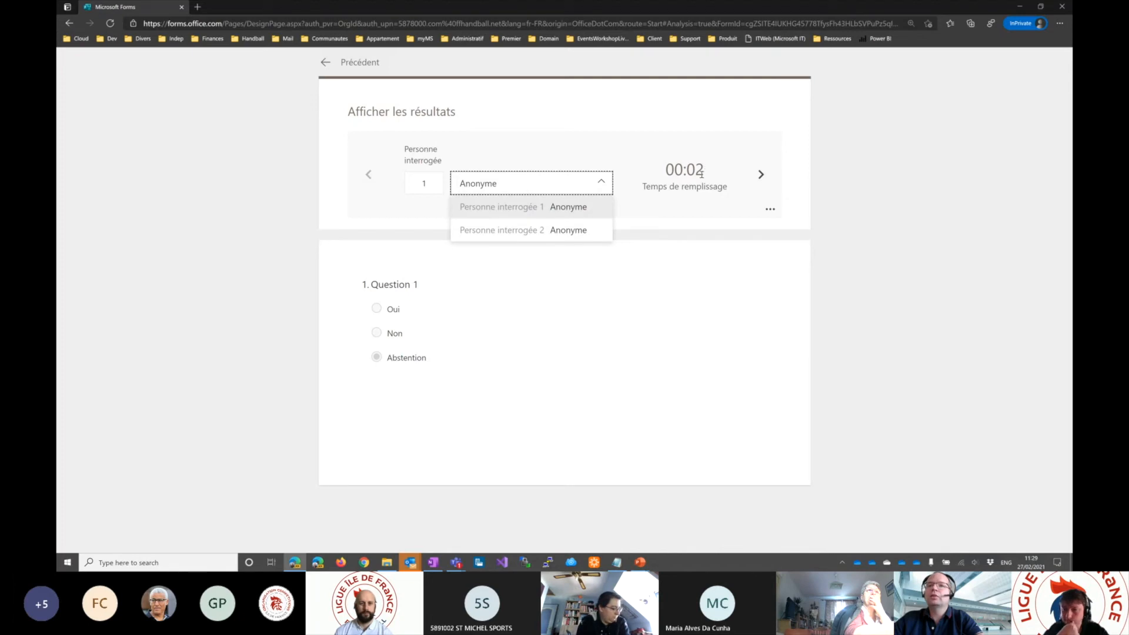
{"action": "left_click", "coordinate": [513, 234]}
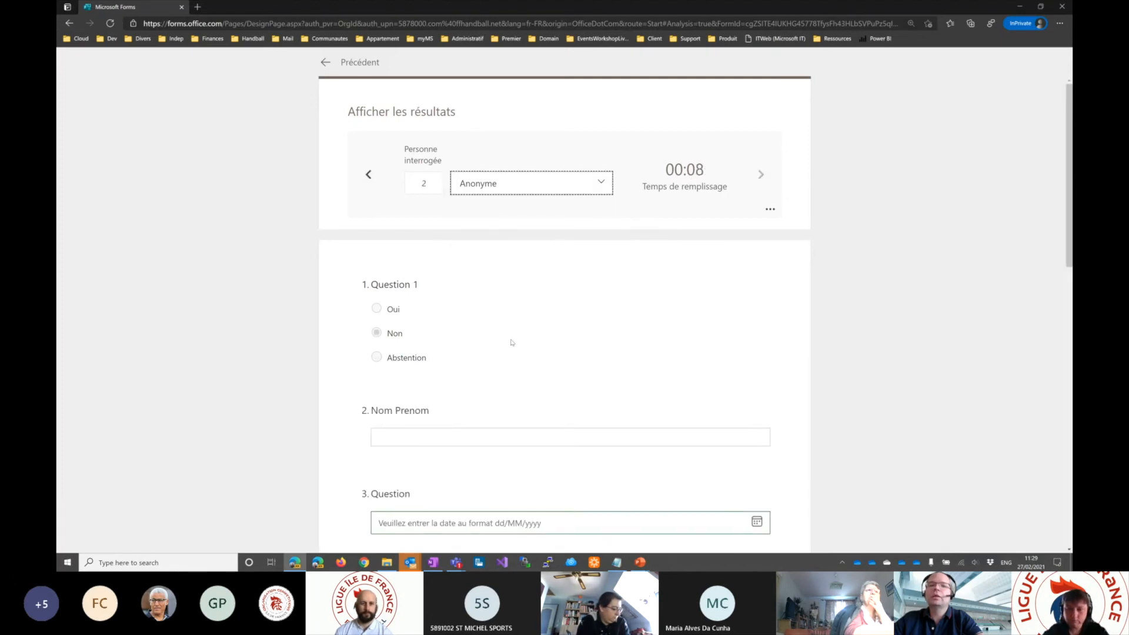
- Review the second respondent's answers, go back to the first respondent, and return to the response summary
{"action": "scroll", "coordinate": [490, 391], "scroll_direction": "down", "scroll_amount": 7}
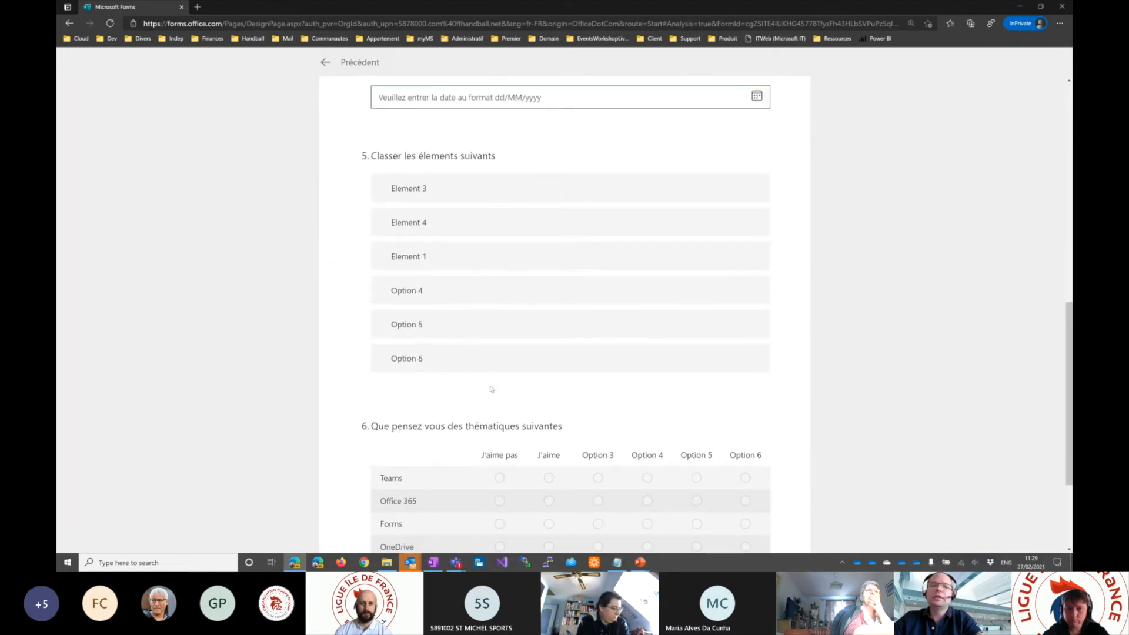
{"action": "scroll", "coordinate": [492, 389], "scroll_direction": "down", "scroll_amount": 3}
{"action": "scroll", "coordinate": [492, 389], "scroll_direction": "up", "scroll_amount": 8}
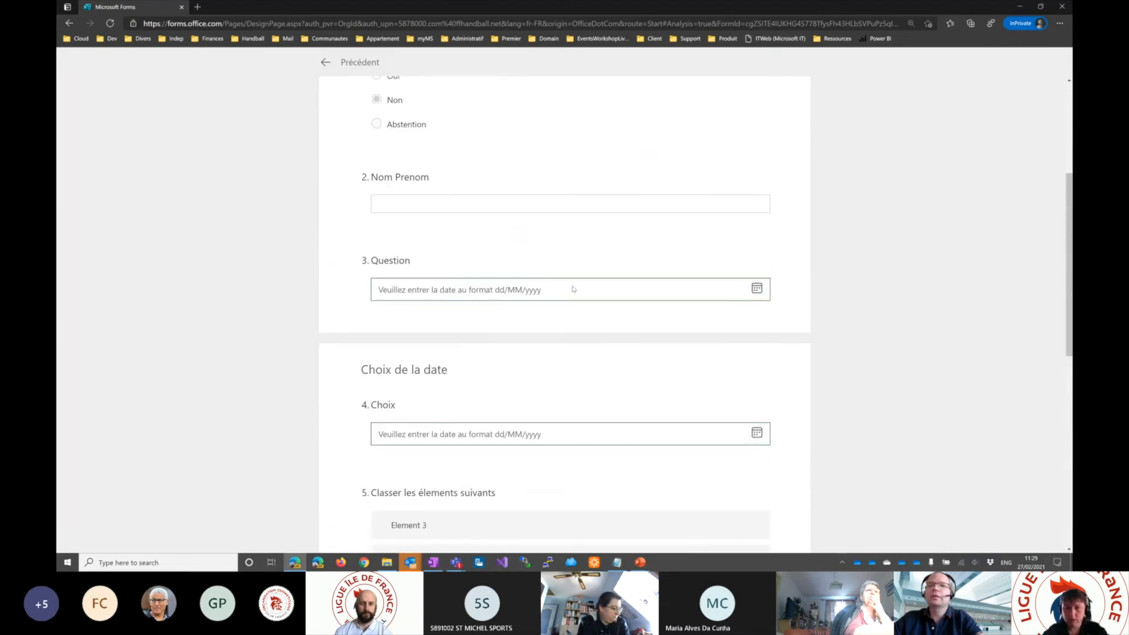
{"action": "scroll", "coordinate": [573, 289], "scroll_direction": "up", "scroll_amount": 5}
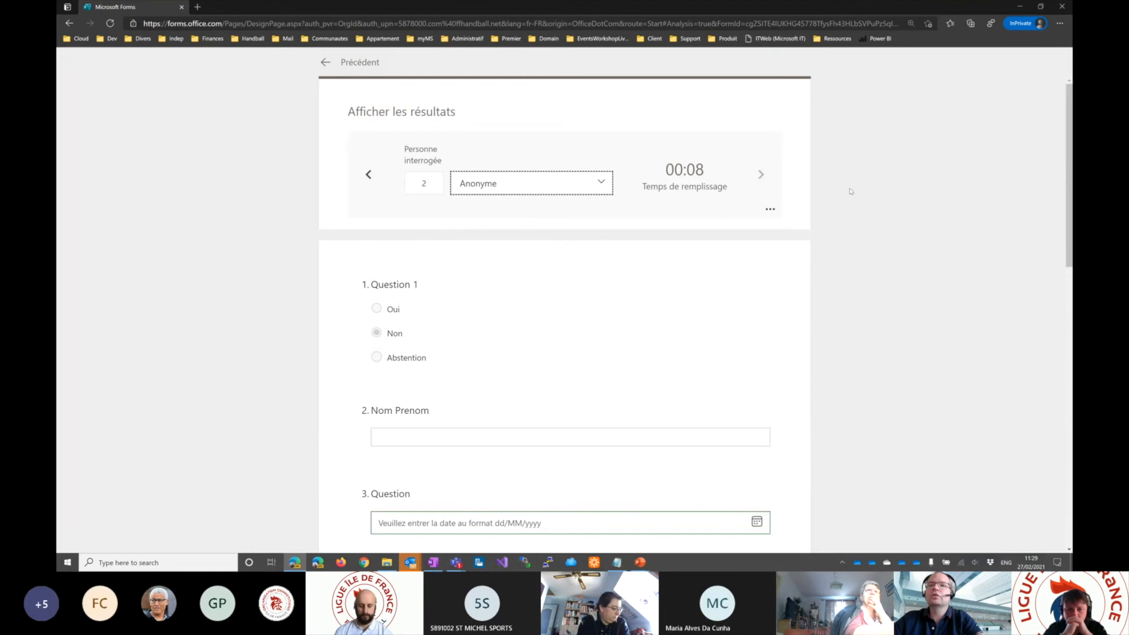
{"action": "left_click", "coordinate": [369, 174]}
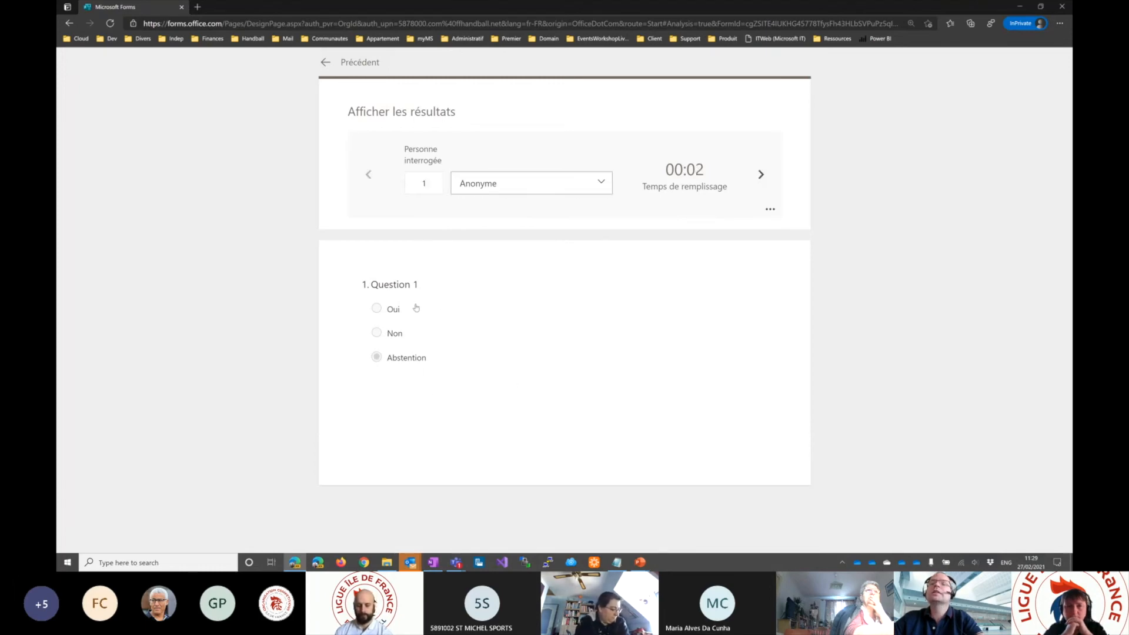
{"action": "left_click", "coordinate": [324, 64]}
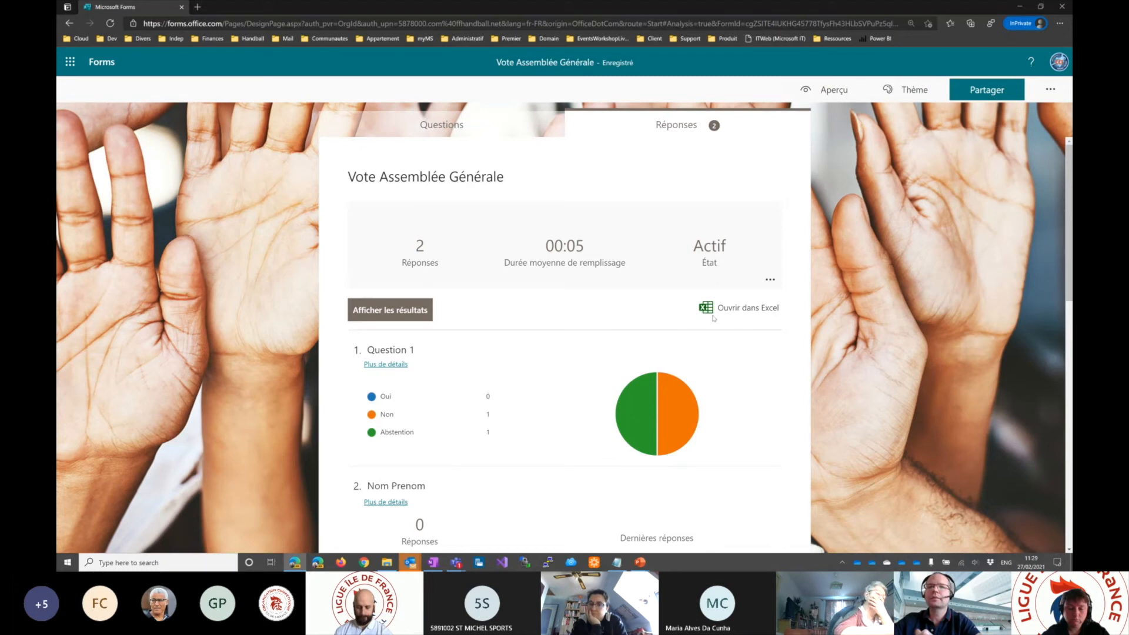
- Return to the forms list and create a new quiz
{"action": "left_click", "coordinate": [443, 123]}
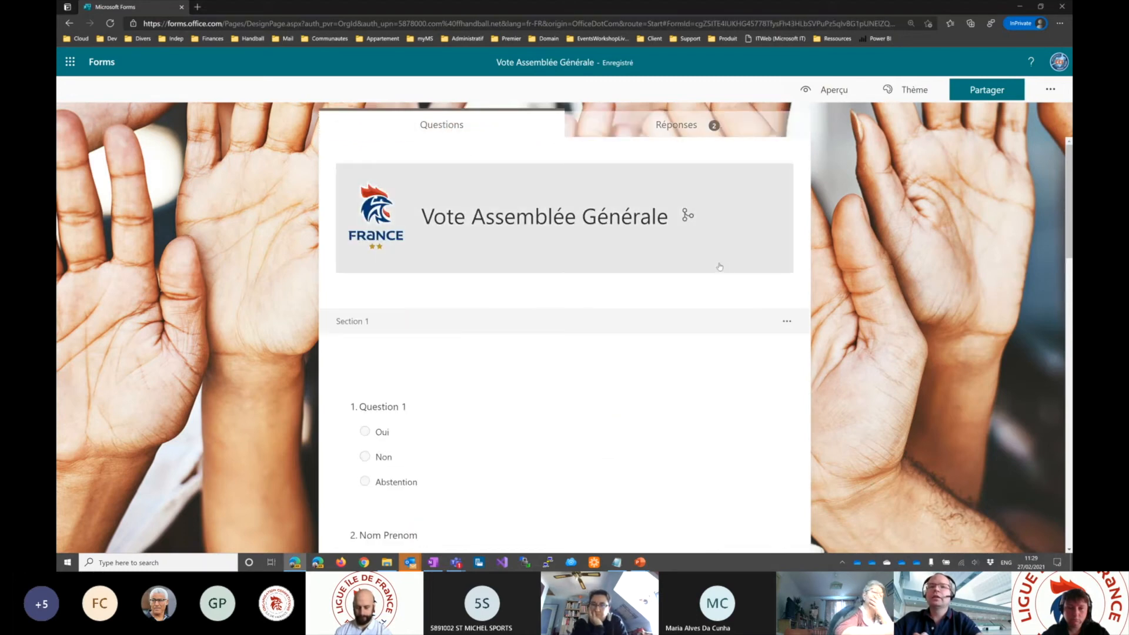
{"action": "left_click", "coordinate": [102, 62]}
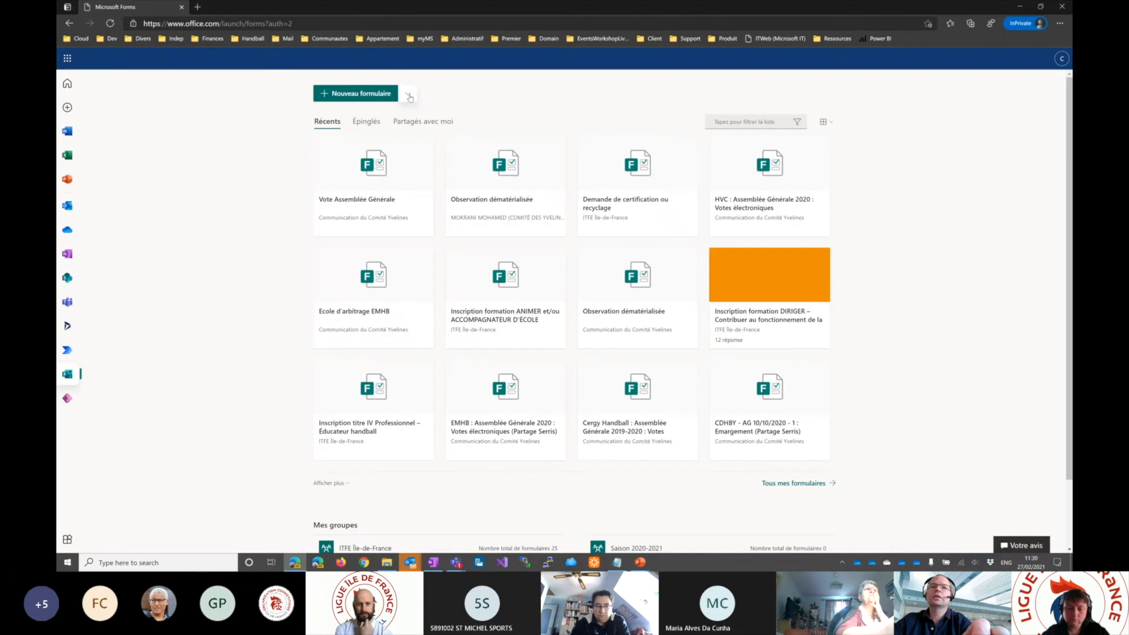
{"action": "left_click", "coordinate": [409, 96]}
{"action": "left_click", "coordinate": [368, 115]}
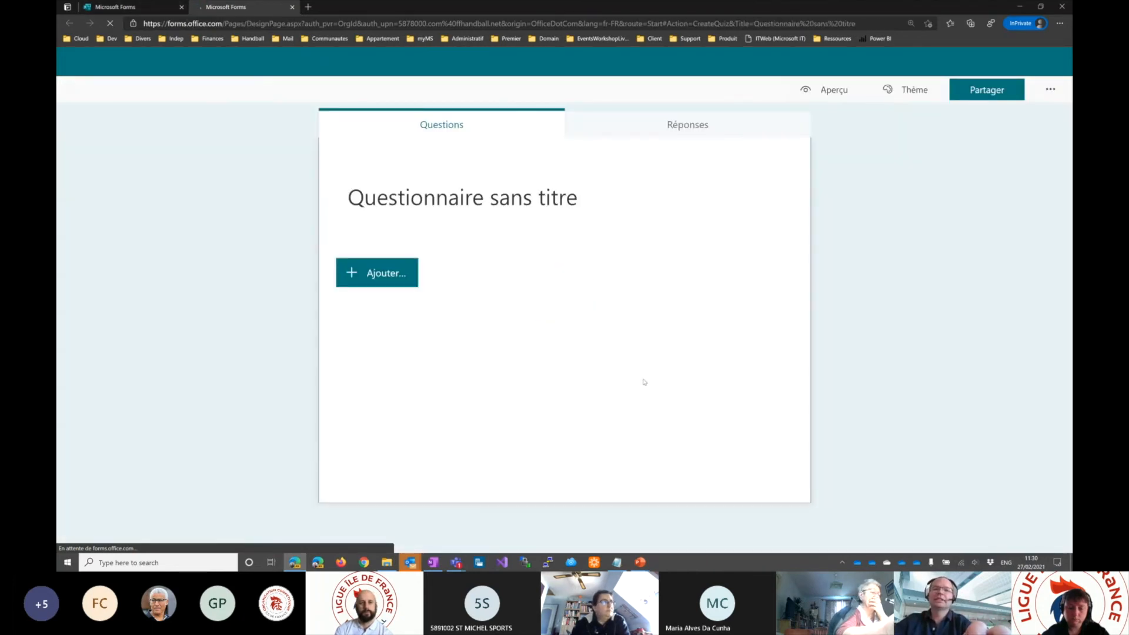
- Add a choice question to the quiz with the options "Reponse 1", "Reponse 2" and "Reponse 3"
{"action": "left_click", "coordinate": [365, 280]}
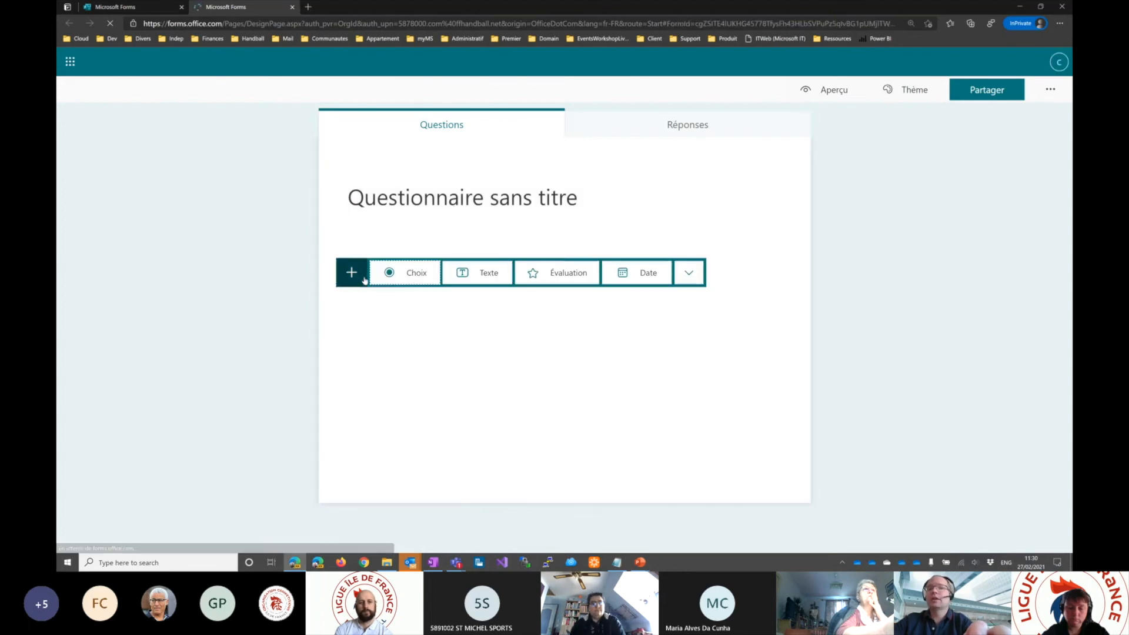
{"action": "left_click", "coordinate": [419, 279]}
{"action": "left_click", "coordinate": [416, 340]}
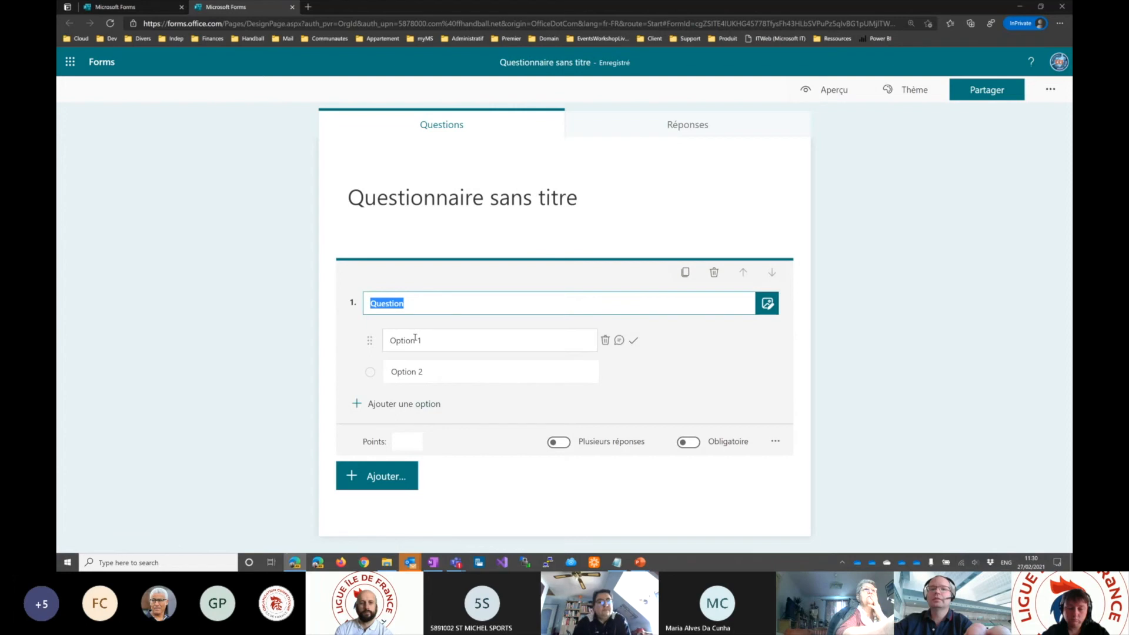
{"action": "type", "text": "Reponse 1"}
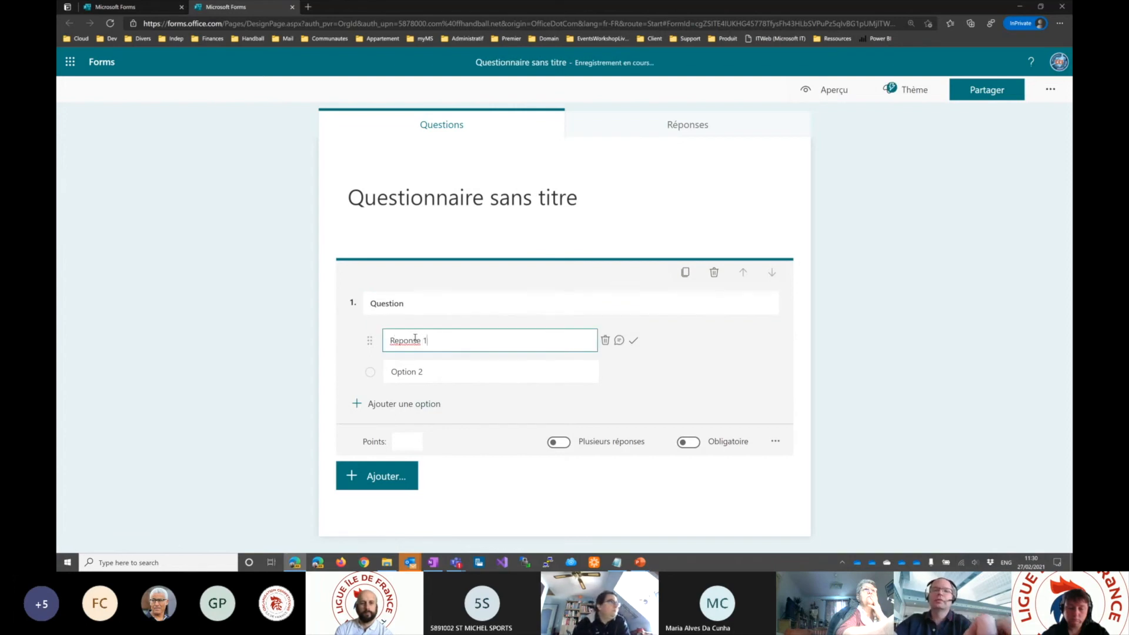
{"action": "left_click", "coordinate": [430, 373]}
{"action": "type", "text": "Reponse"}
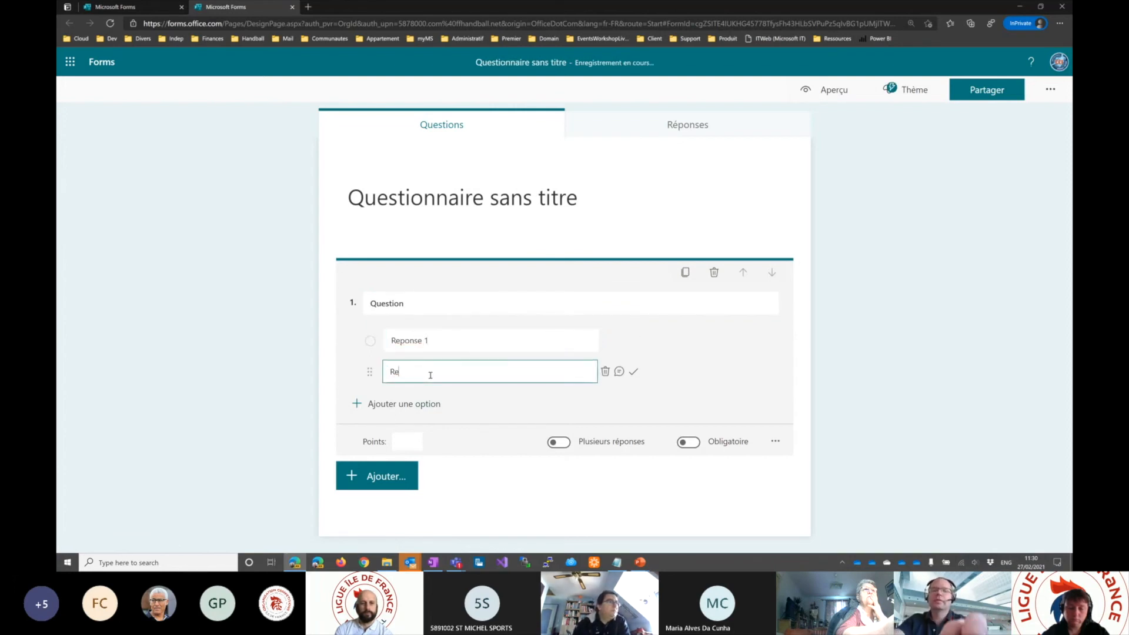
{"action": "type", "text": " 2"}
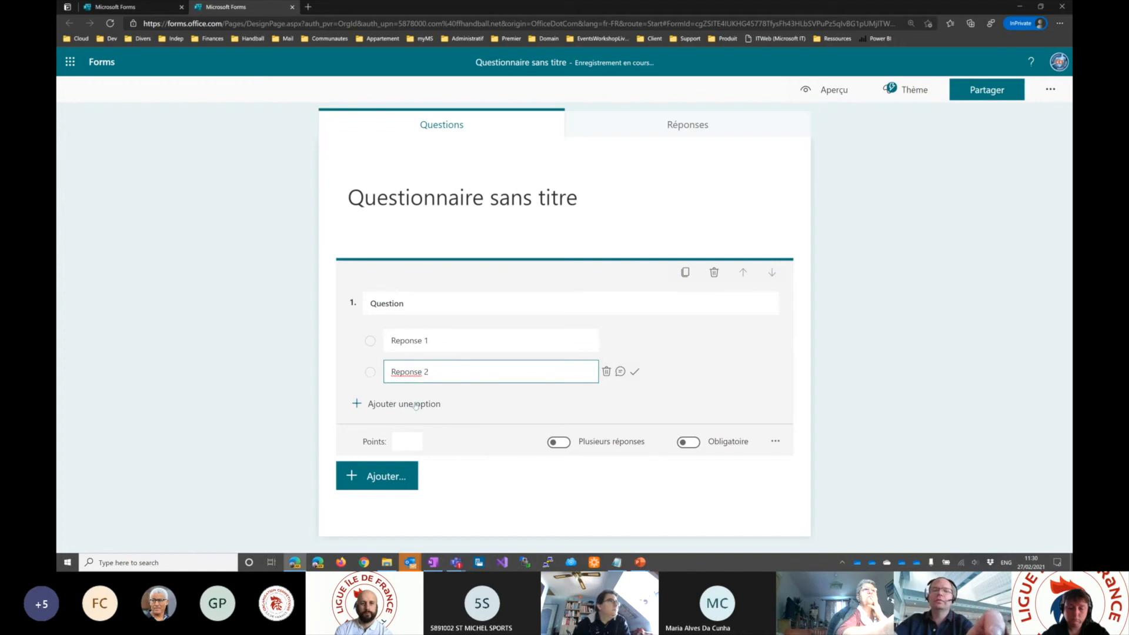
{"action": "key", "text": "Return"}
{"action": "type", "text": "Reponse"}
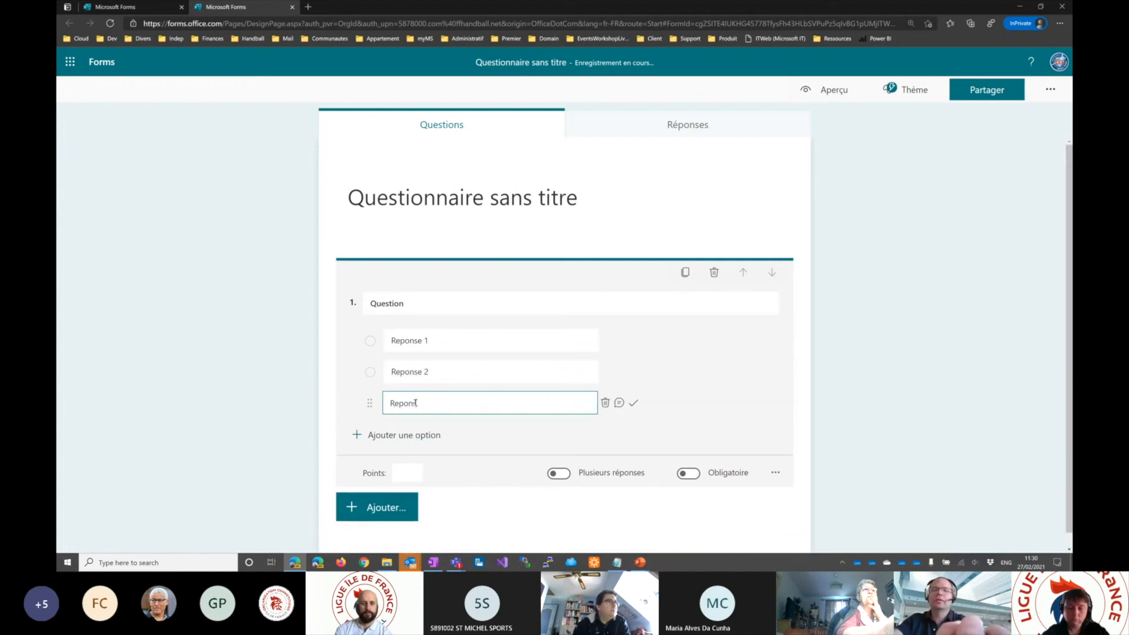
{"action": "type", "text": " 3"}
- Mark "Reponse 1" as the correct answer and give it the feedback message "Bien joué"
{"action": "left_click", "coordinate": [466, 340]}
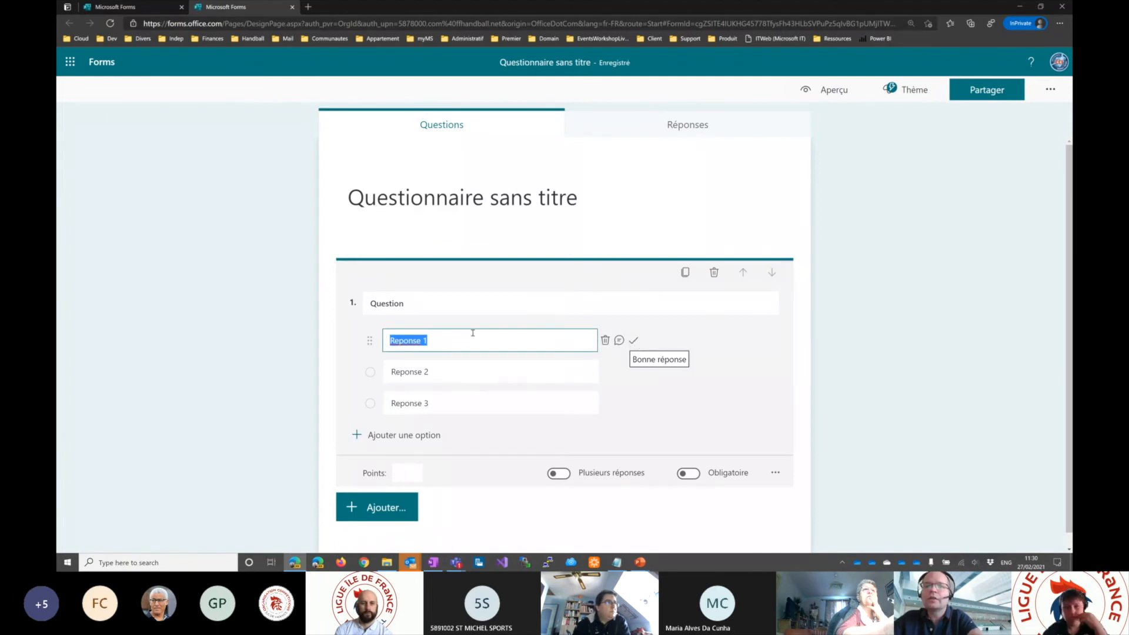
{"action": "left_click", "coordinate": [635, 345]}
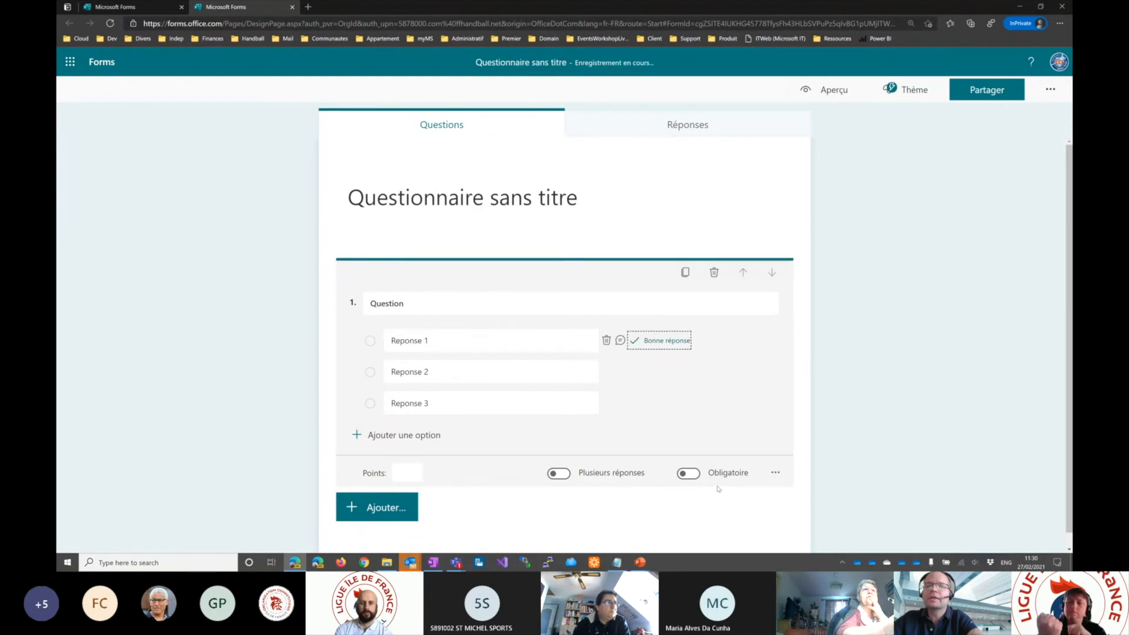
{"action": "left_click", "coordinate": [621, 341]}
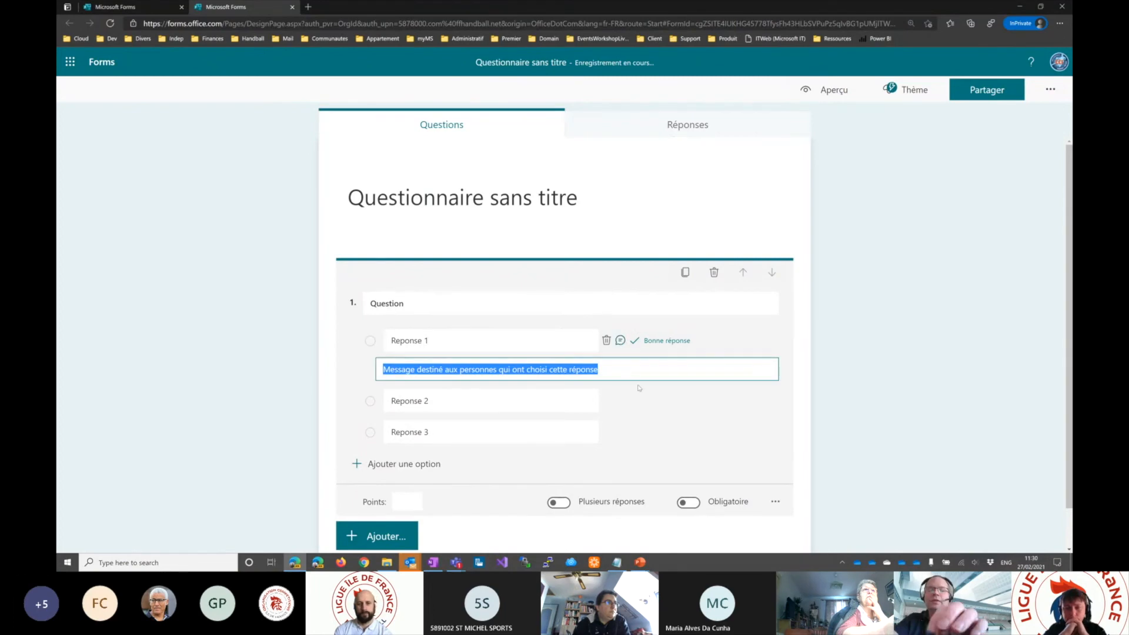
{"action": "type", "text": "Bien joué"}
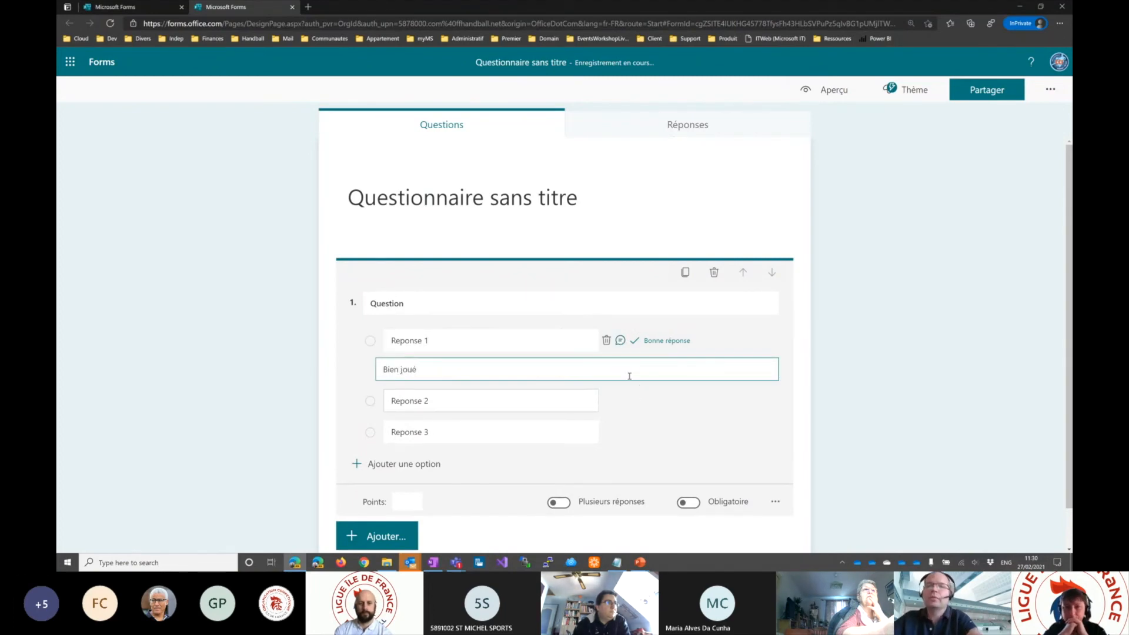
- Give the option "Reponse 2" the feedback message "Dommage ce n'était pas la bonne réponse"
{"action": "left_click", "coordinate": [620, 400]}
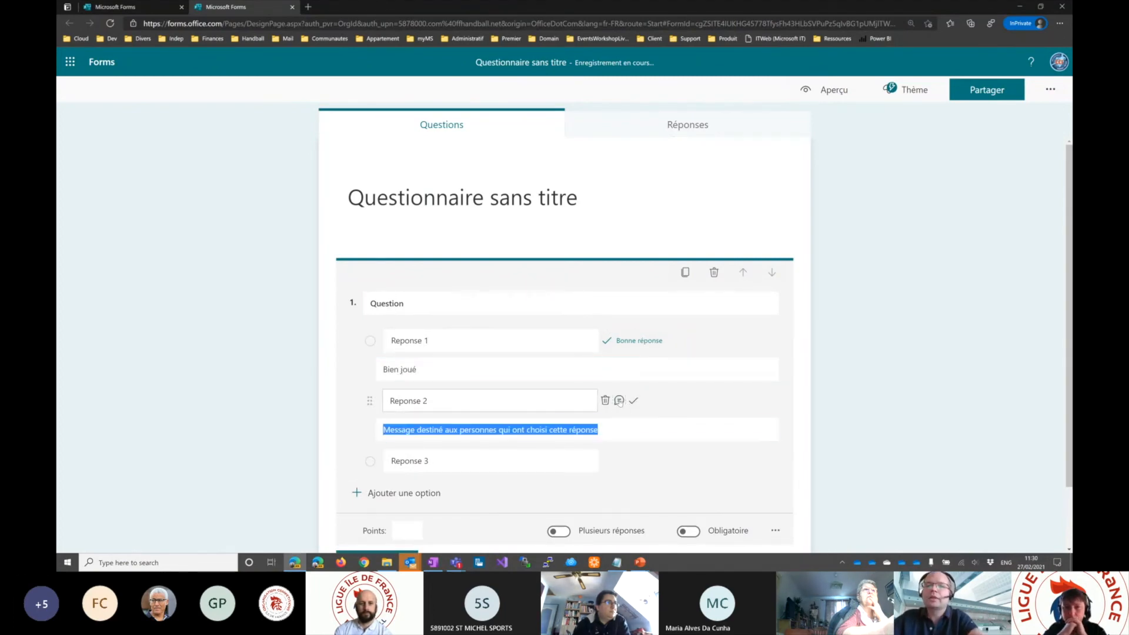
{"action": "type", "text": "Dommage"}
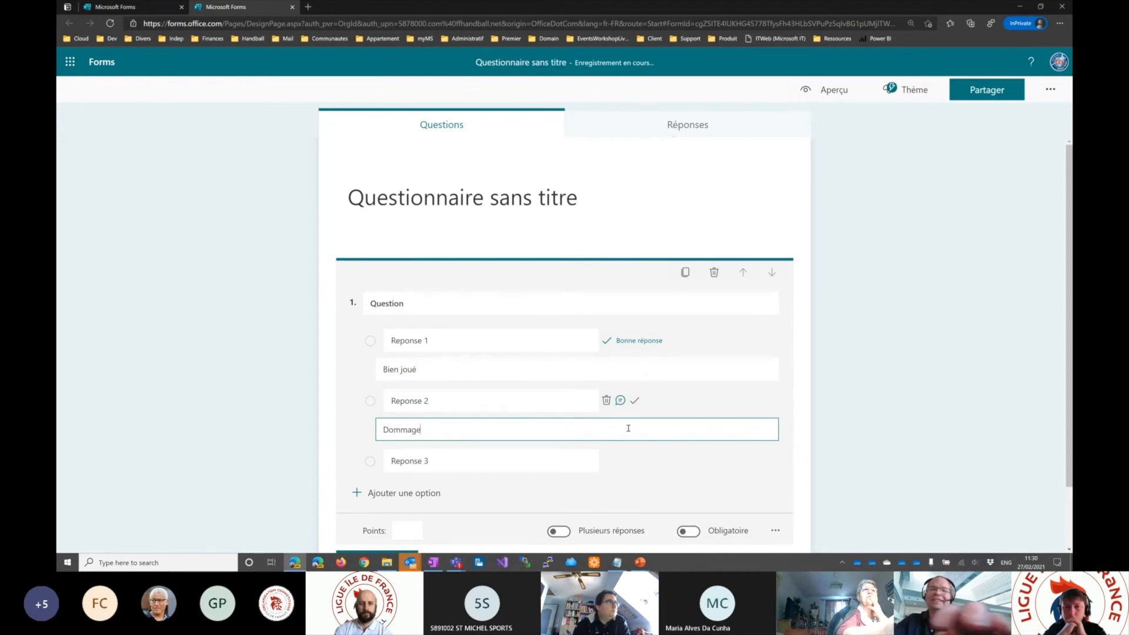
{"action": "type", "text": " de n'étit pas la bonne réponse"}
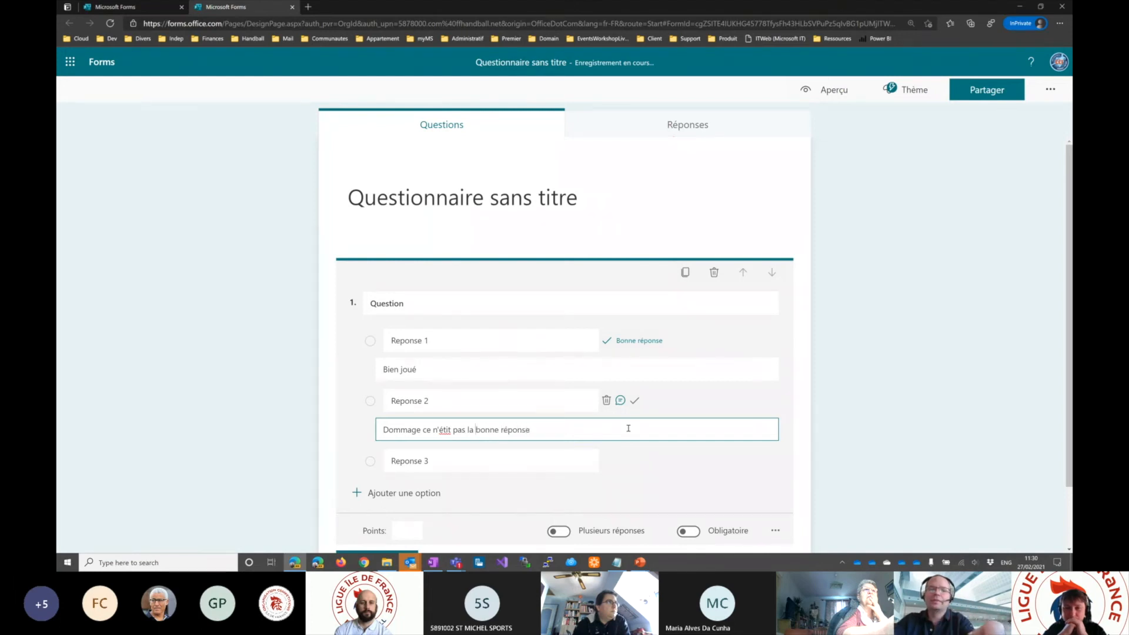
{"action": "type", "text": "a"}
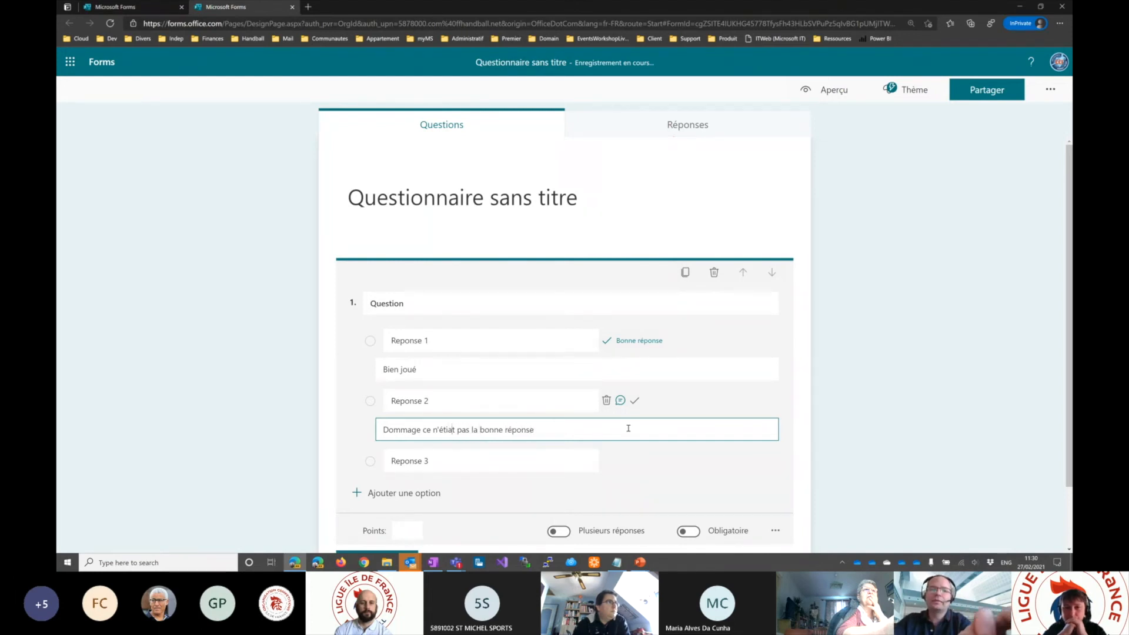
{"action": "key", "text": "BackSpace"}
{"action": "key", "text": "BackSpace"}
{"action": "type", "text": "ai"}
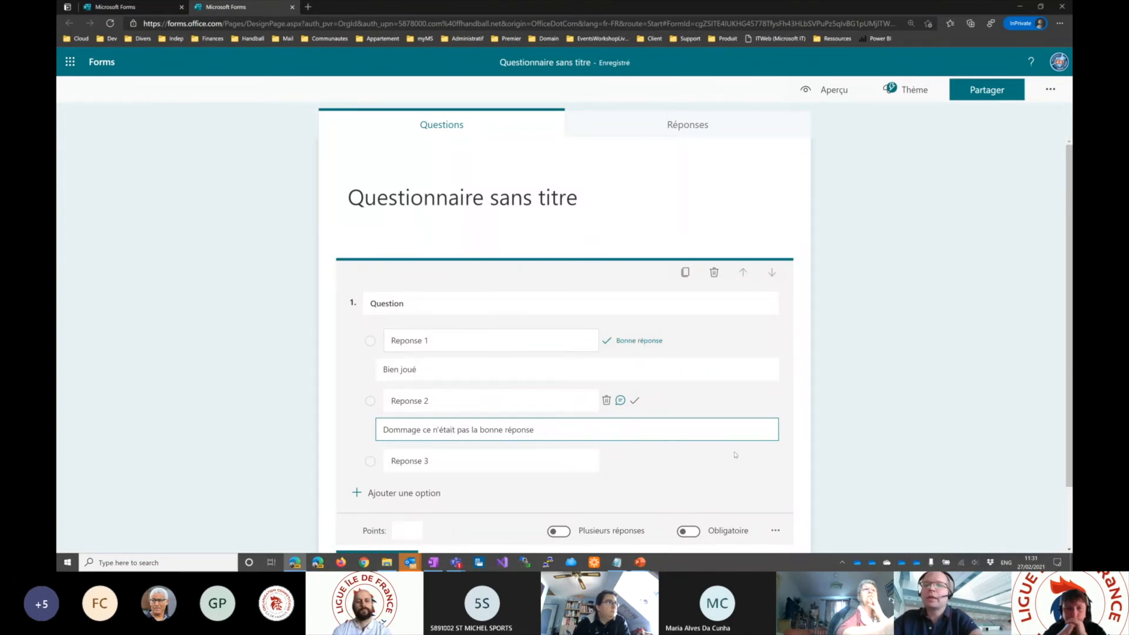
- Set the first question's score to 2 points
{"action": "scroll", "coordinate": [492, 438], "scroll_direction": "down", "scroll_amount": 1}
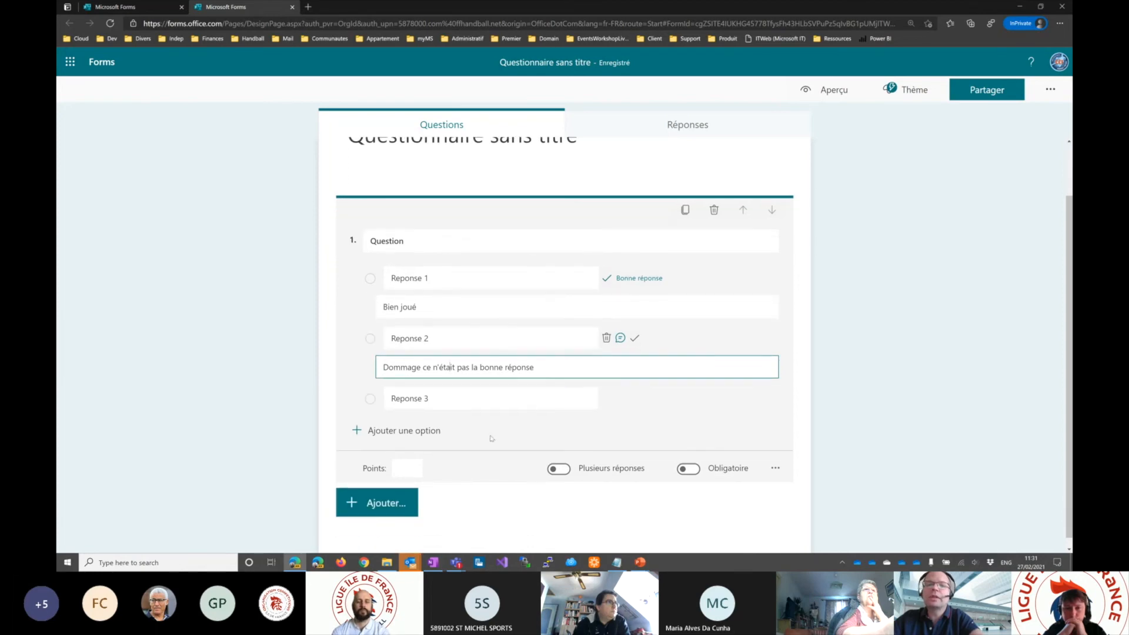
{"action": "left_click", "coordinate": [409, 468]}
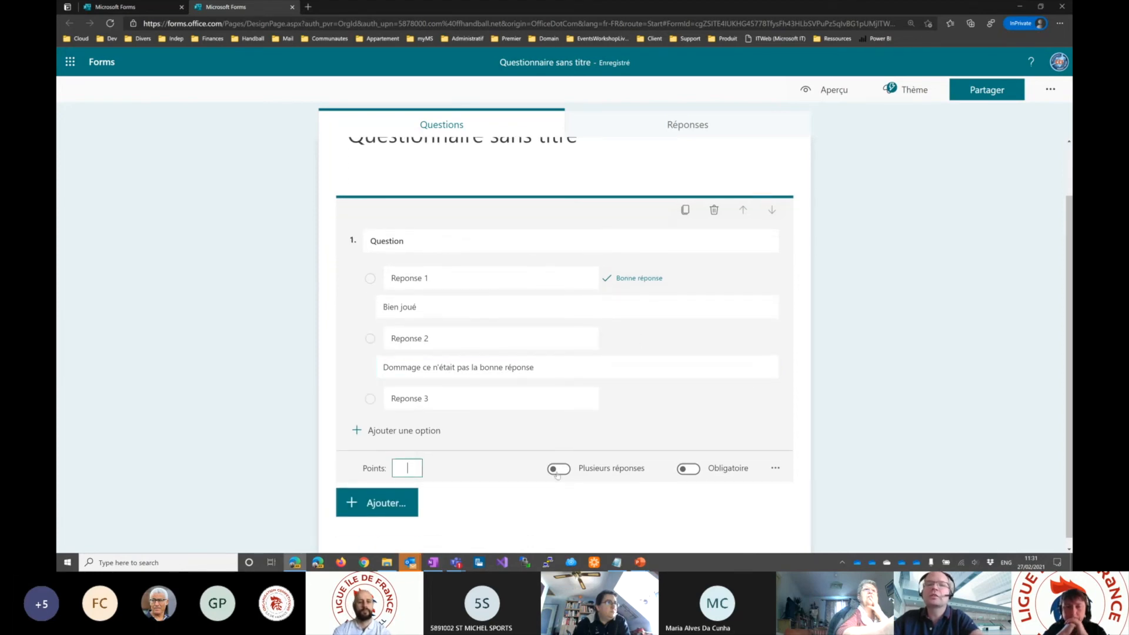
{"action": "type", "text": "2"}
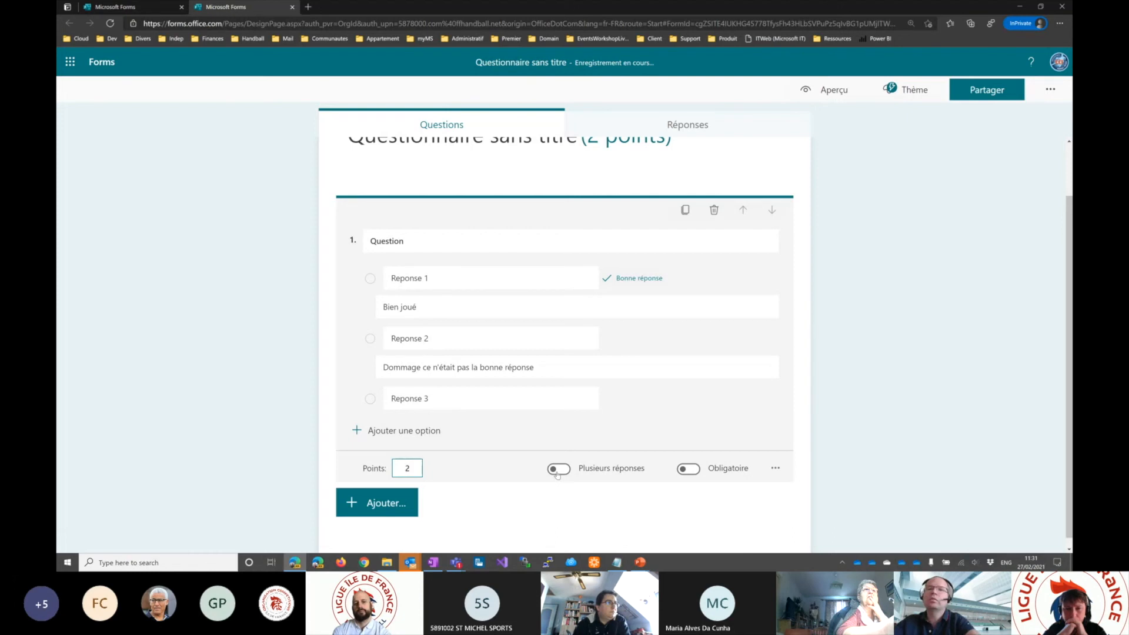
- Add a text question to the quiz worded "Quel est temps fait-il ?"
{"action": "left_click", "coordinate": [383, 502]}
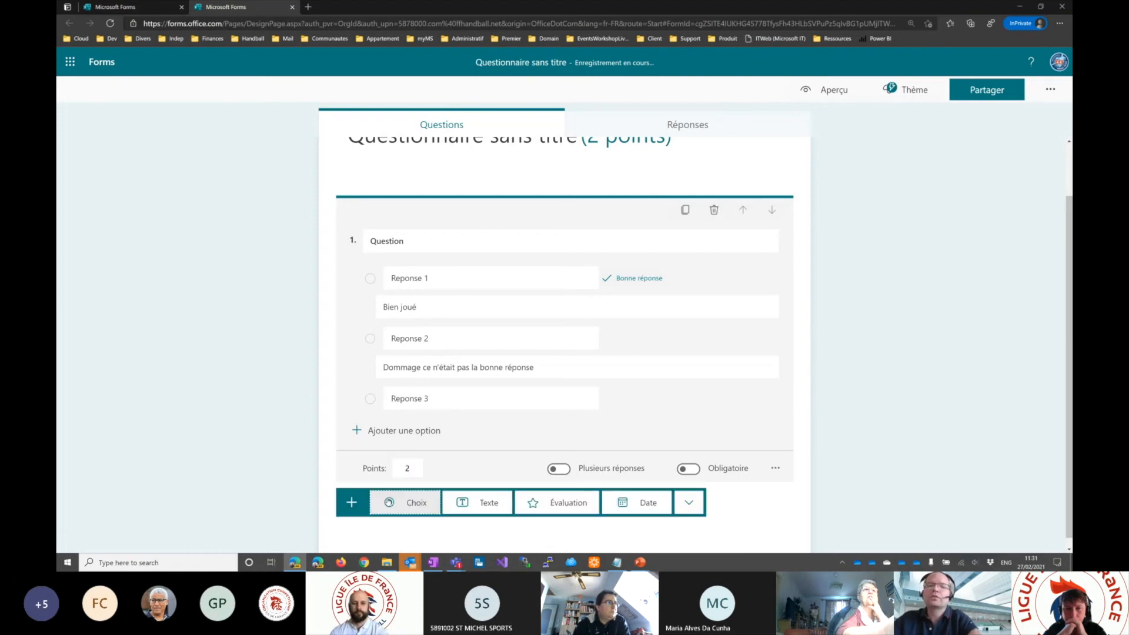
{"action": "left_click", "coordinate": [483, 502]}
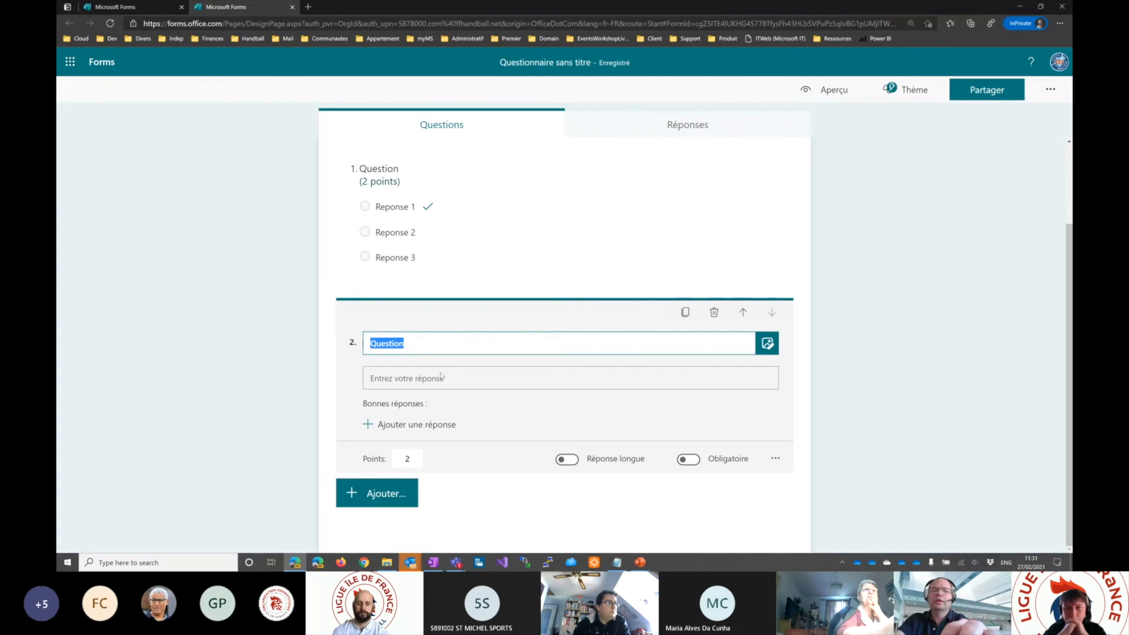
{"action": "type", "text": "Quel est temps fait-il ?"}
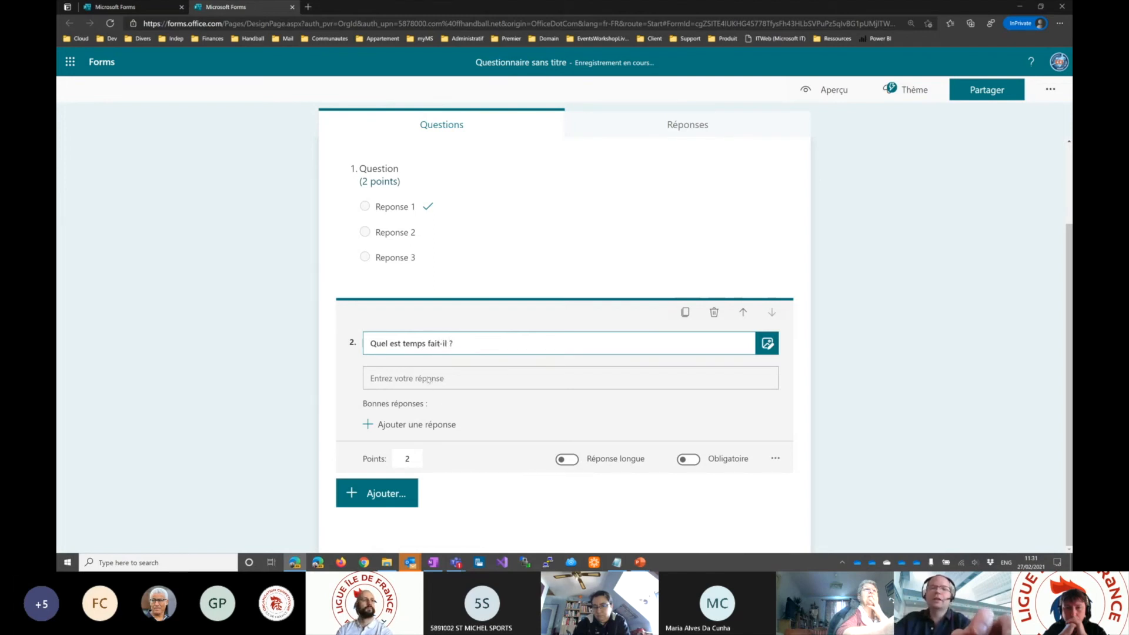
{"action": "left_click", "coordinate": [720, 396]}
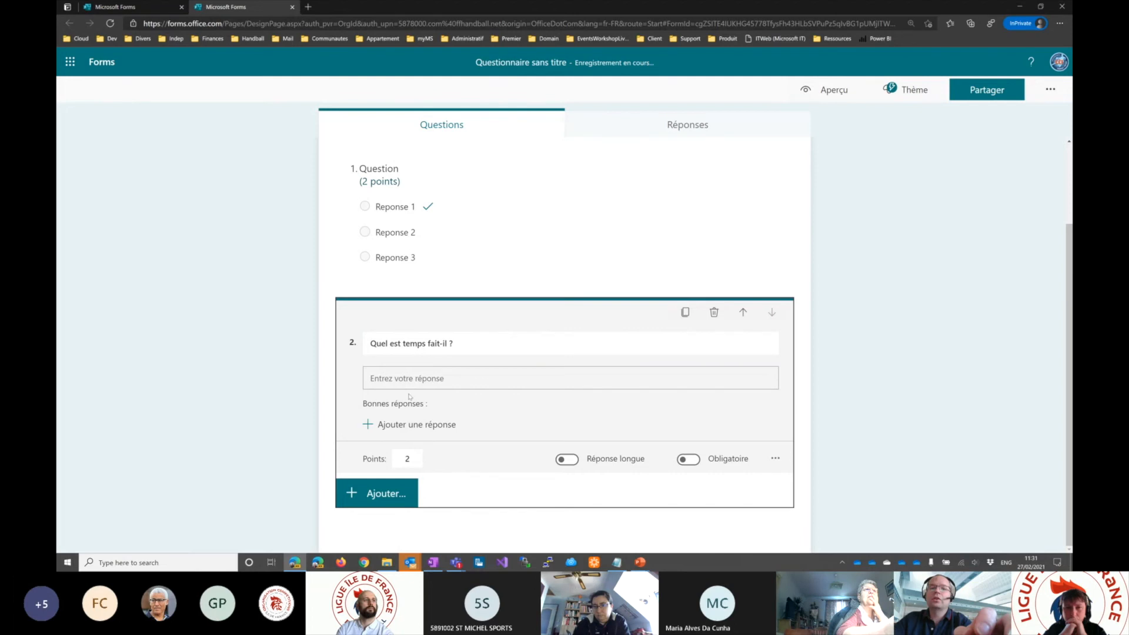
- Add "Beau" as a correct answer to the weather question
{"action": "left_click", "coordinate": [428, 425]}
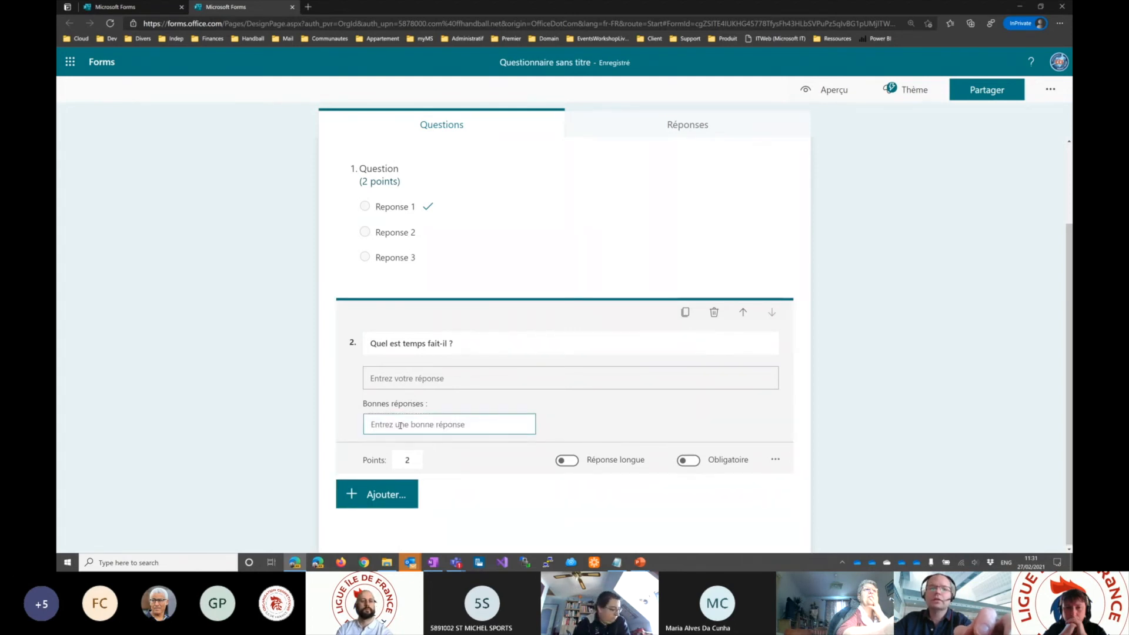
{"action": "type", "text": "B"}
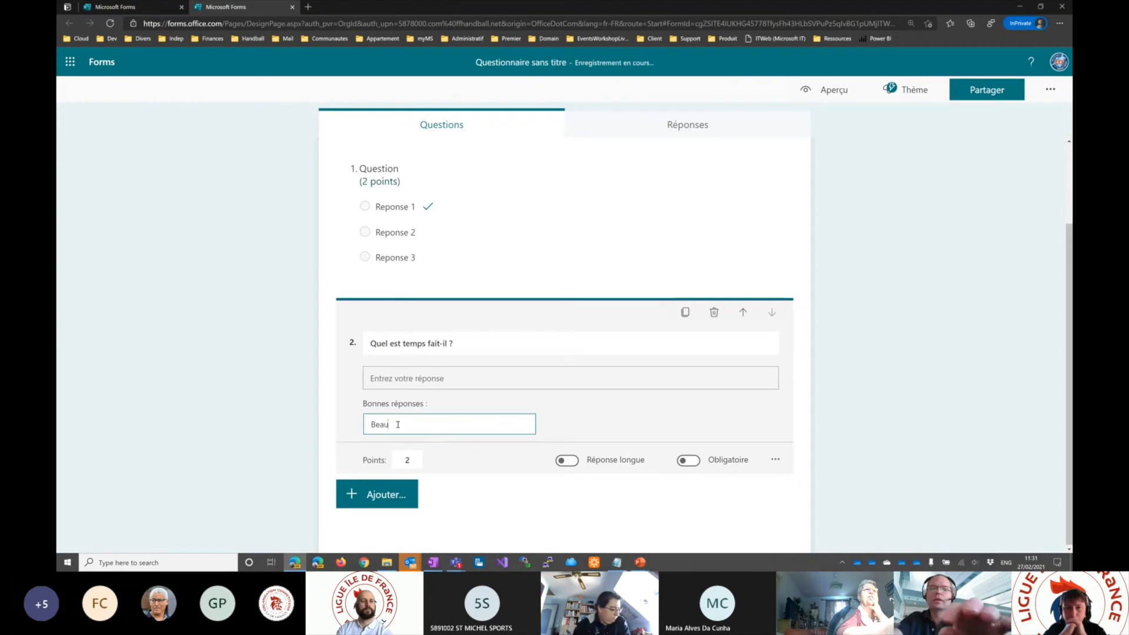
{"action": "type", "text": "eau"}
{"action": "left_click", "coordinate": [321, 407]}
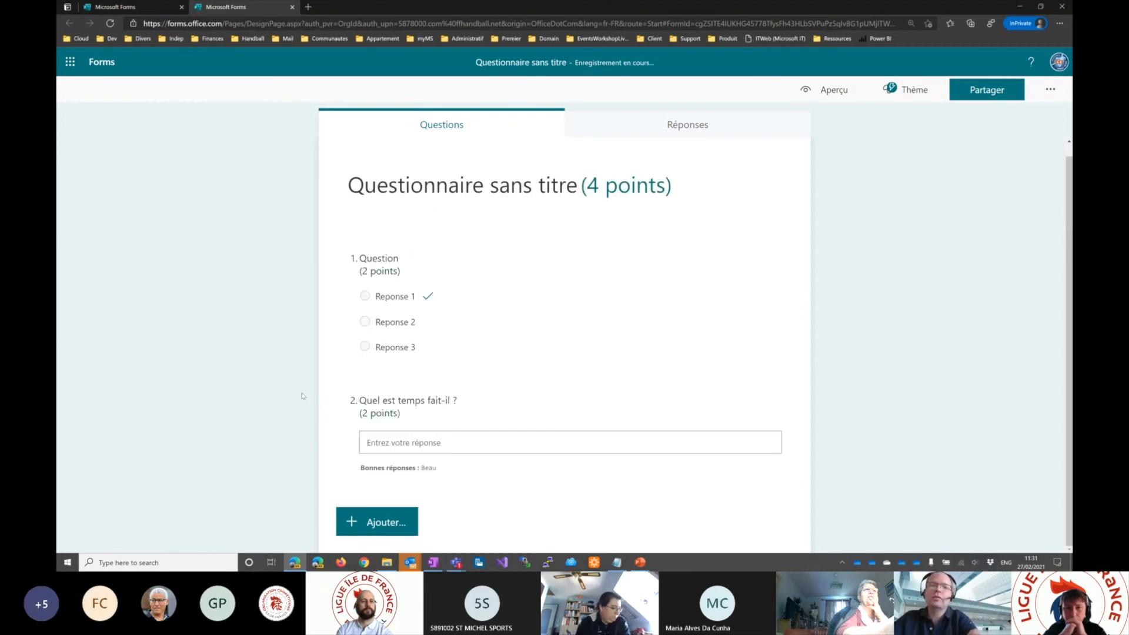
- Set the weather question's score to 1 point and leave its editing mode
{"action": "left_click", "coordinate": [399, 446]}
{"action": "double_click", "coordinate": [409, 478]}
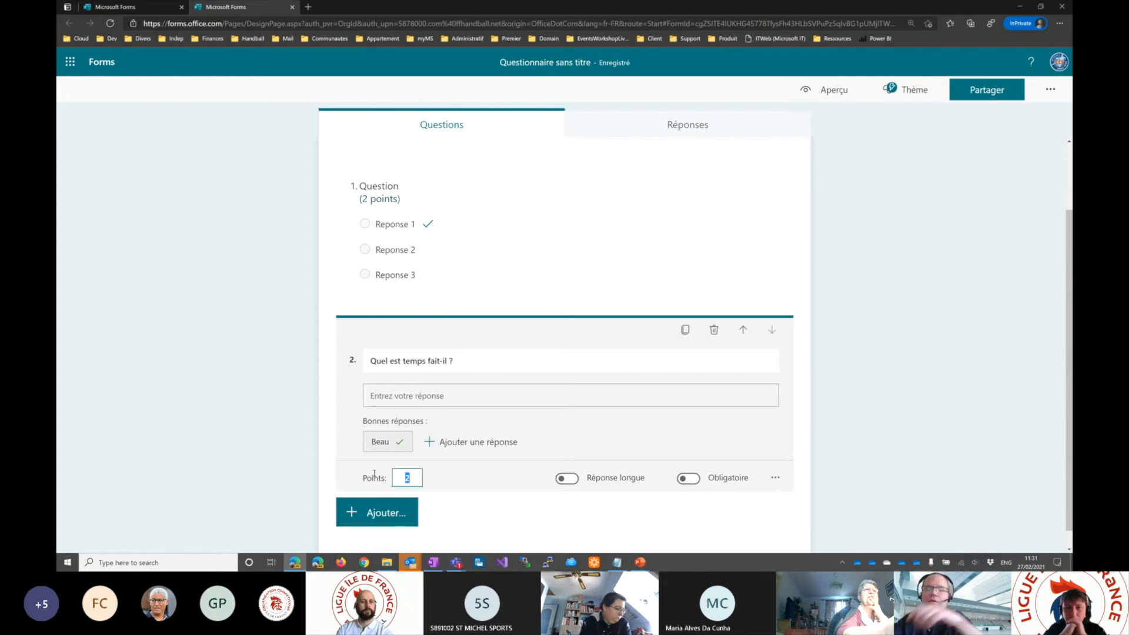
{"action": "type", "text": "1"}
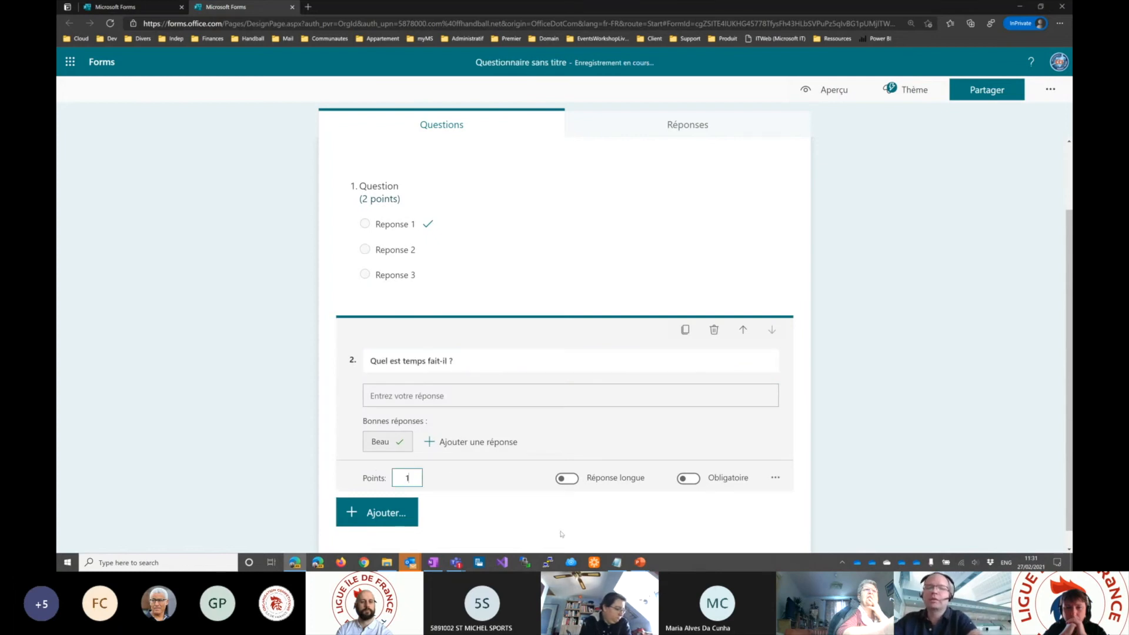
{"action": "left_click", "coordinate": [877, 367]}
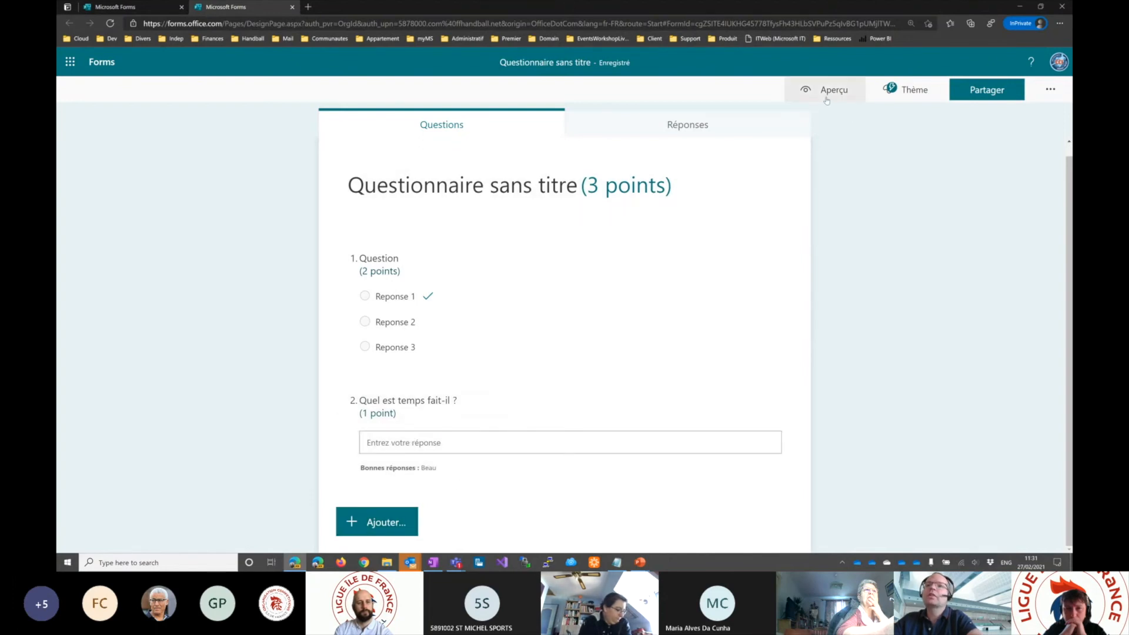
- Preview the quiz, answer it with "Reponse 2" and "Il pleut", and submit the response
{"action": "left_click", "coordinate": [827, 93]}
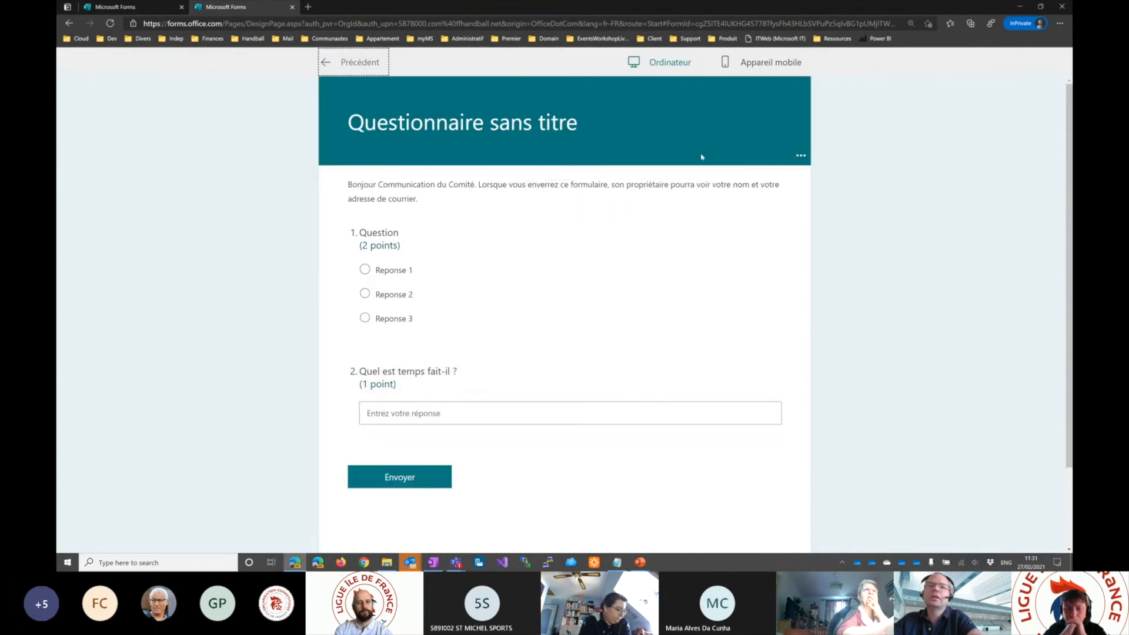
{"action": "left_click", "coordinate": [365, 294]}
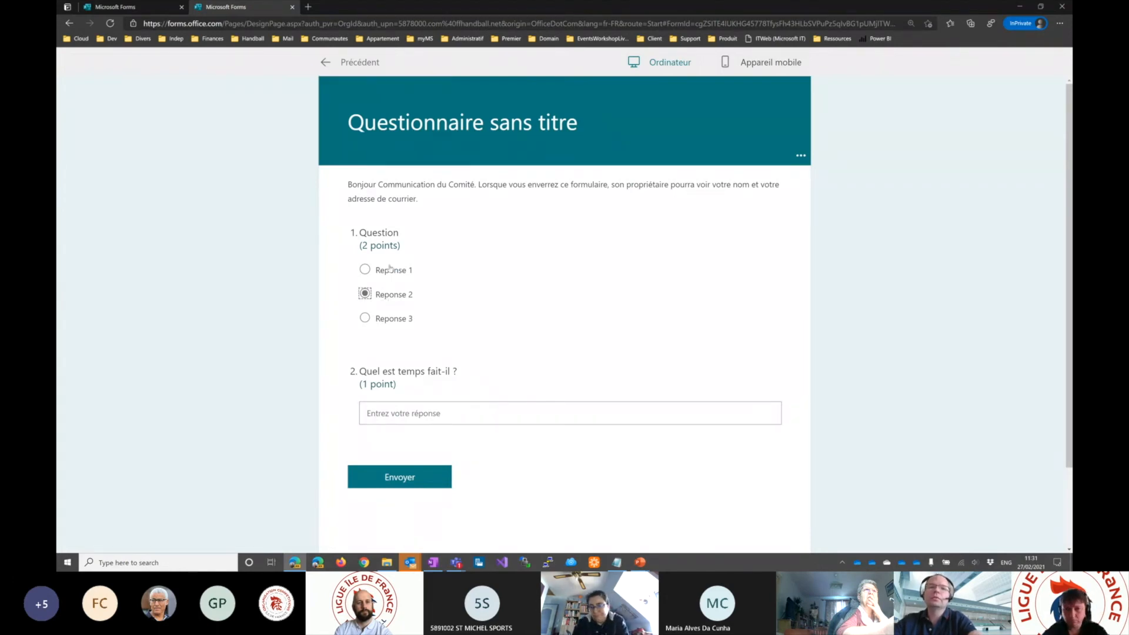
{"action": "left_click", "coordinate": [396, 406]}
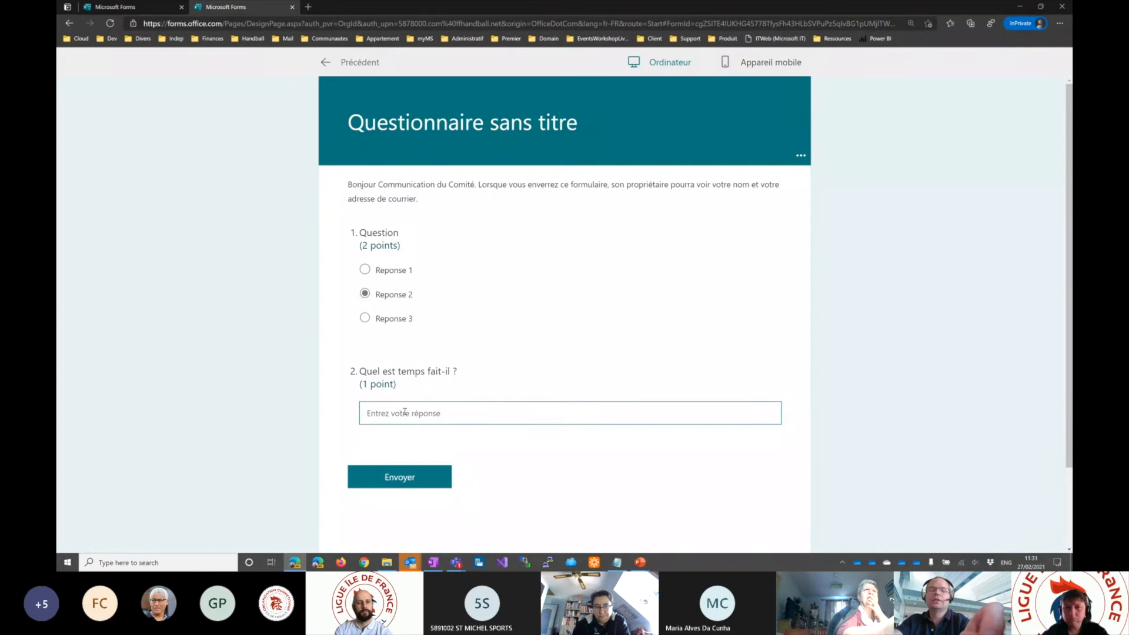
{"action": "type", "text": "Il pl"}
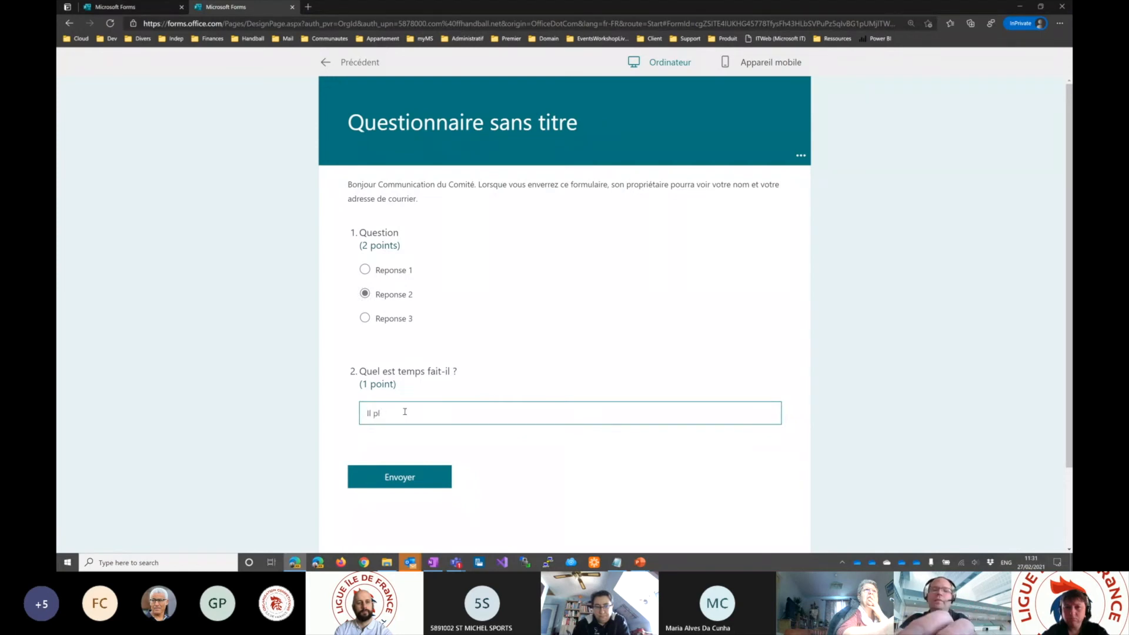
{"action": "type", "text": "eut"}
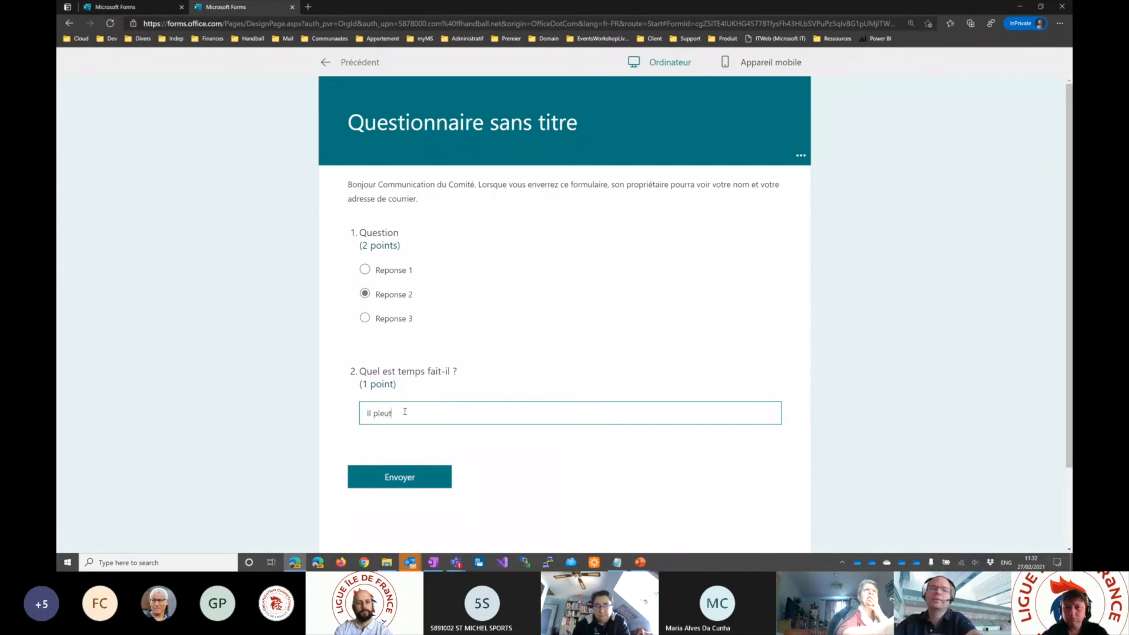
{"action": "left_click", "coordinate": [389, 479]}
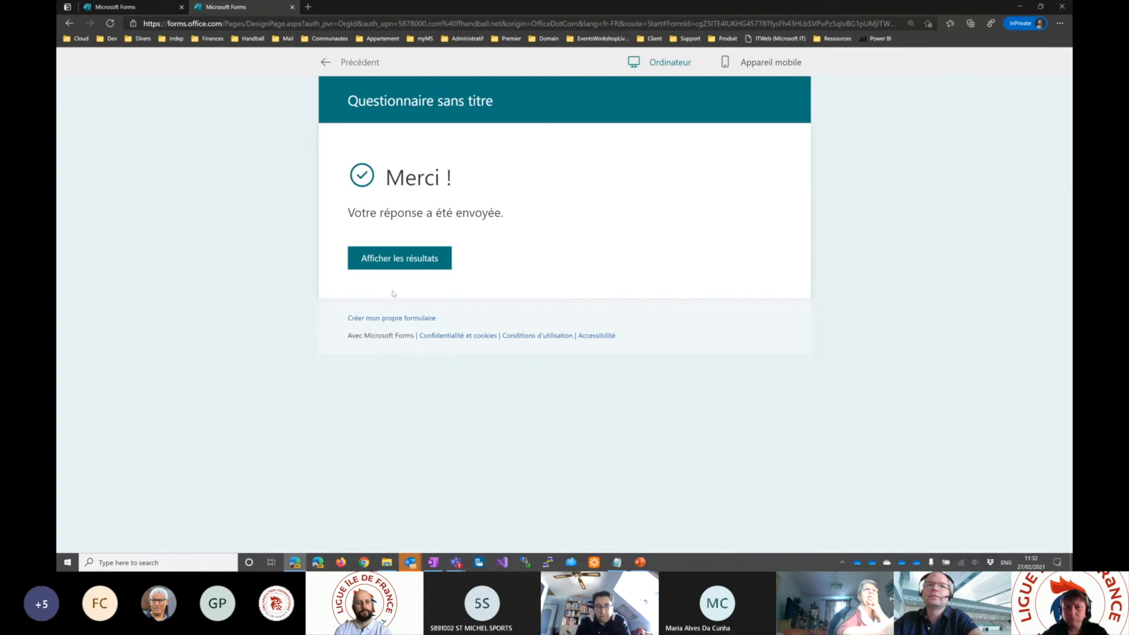
- Display the submitted quiz's results and examine the score, feedback message and correct answers for both questions
{"action": "left_click", "coordinate": [405, 261]}
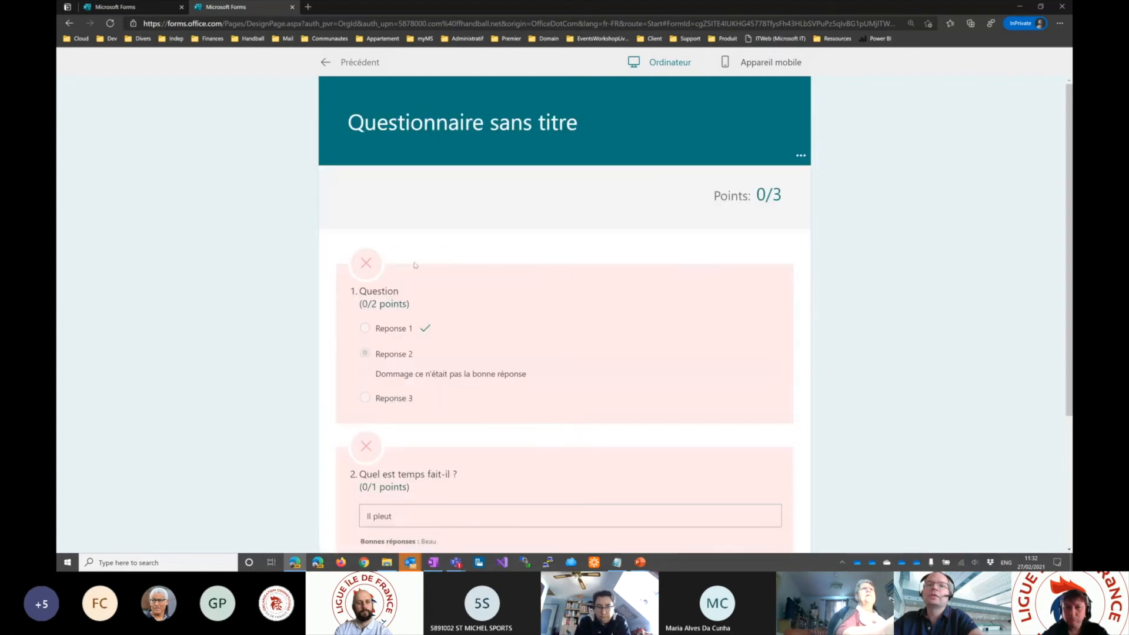
{"action": "scroll", "coordinate": [515, 264], "scroll_direction": "down", "scroll_amount": 3}
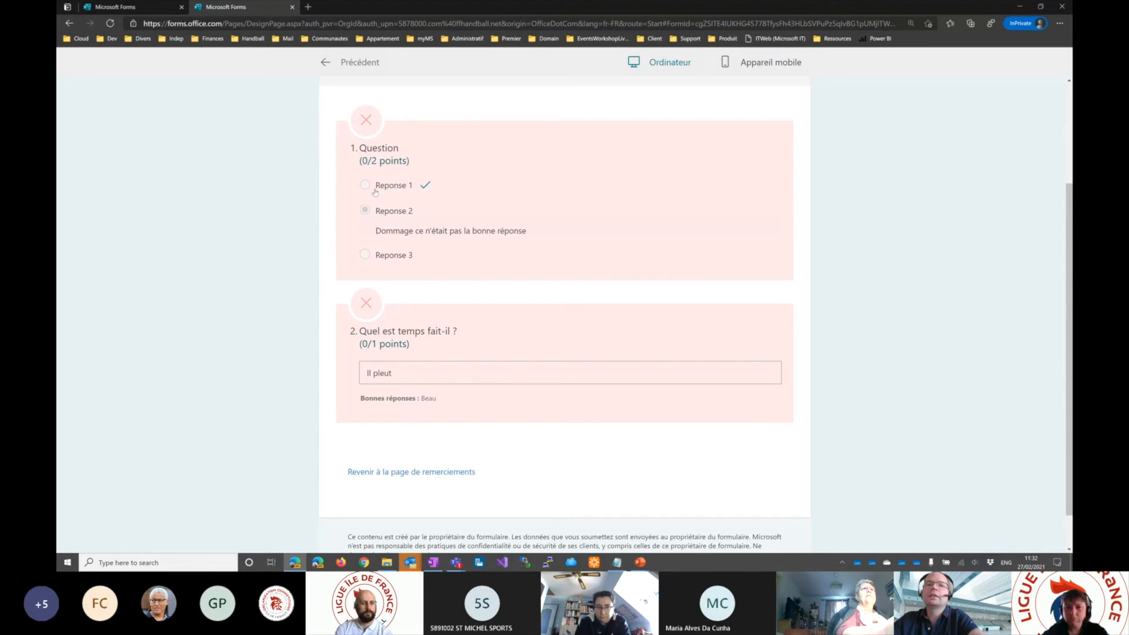
{"action": "left_click_drag", "start_coordinate": [380, 187], "coordinate": [430, 186]}
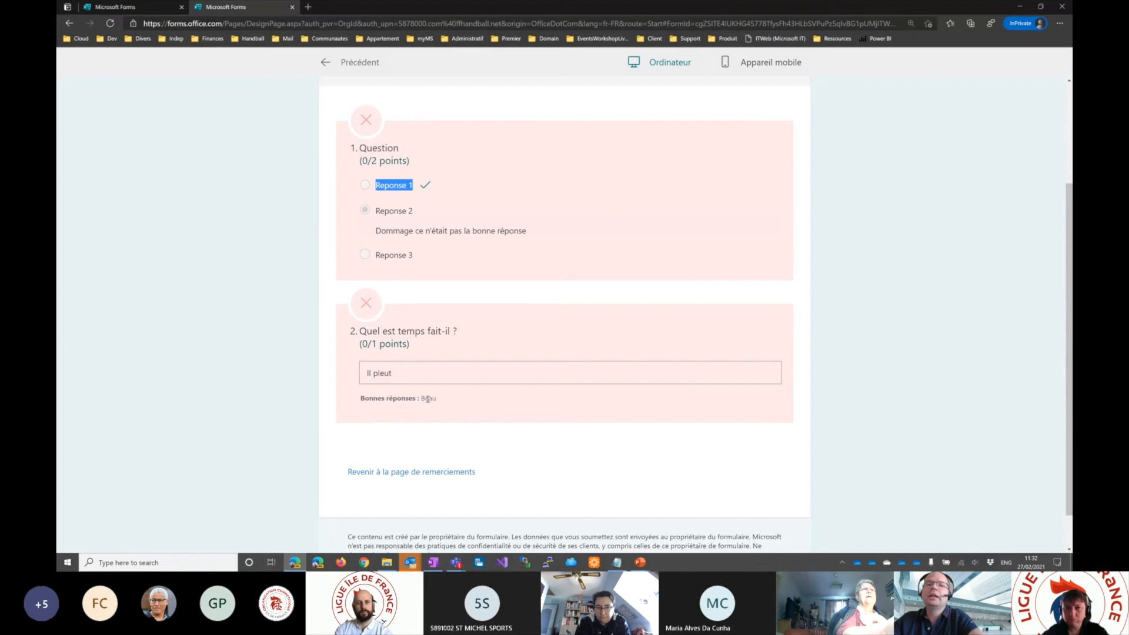
{"action": "scroll", "coordinate": [459, 279], "scroll_direction": "up", "scroll_amount": 3}
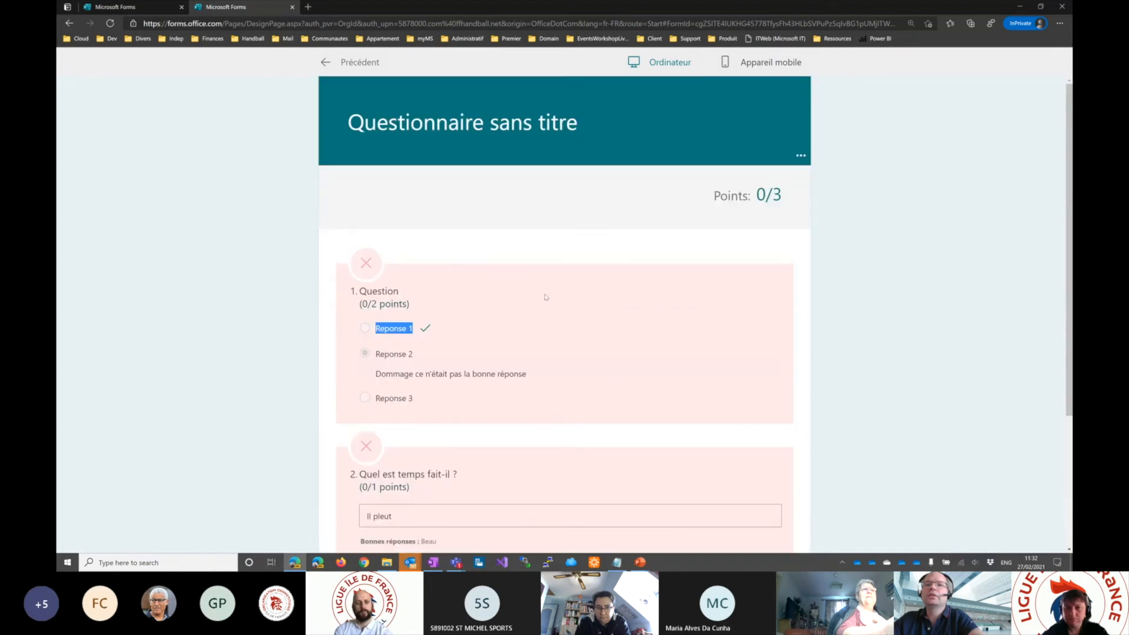
{"action": "scroll", "coordinate": [517, 318], "scroll_direction": "down", "scroll_amount": 2}
{"action": "left_click", "coordinate": [396, 241]}
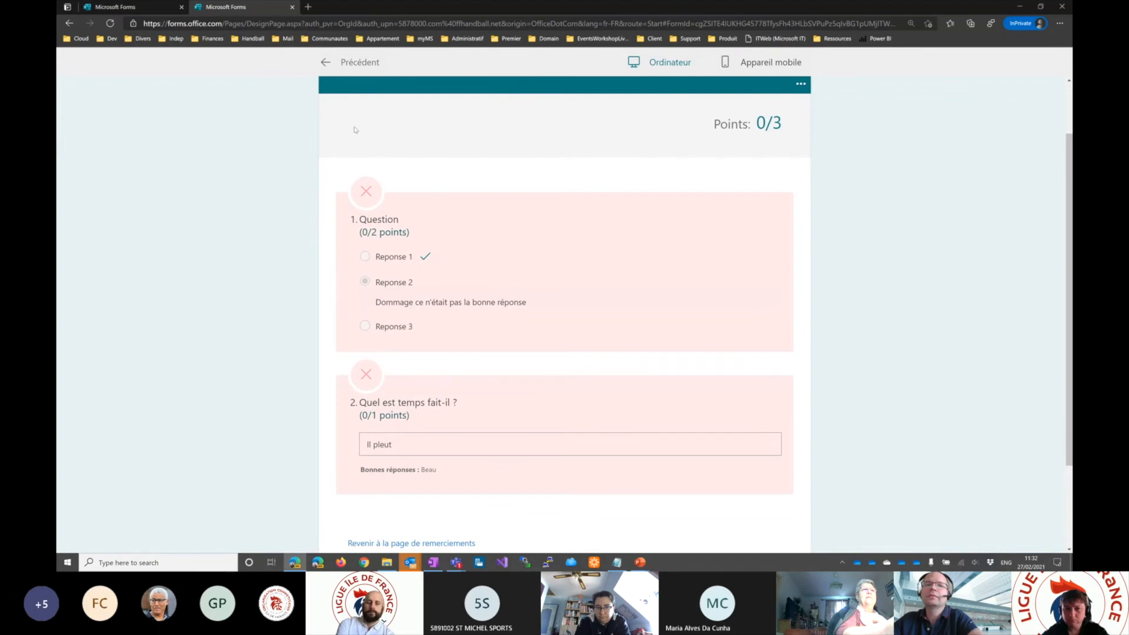
- Leave the preview and look through the quiz's response summary for both questions
{"action": "left_click", "coordinate": [325, 63]}
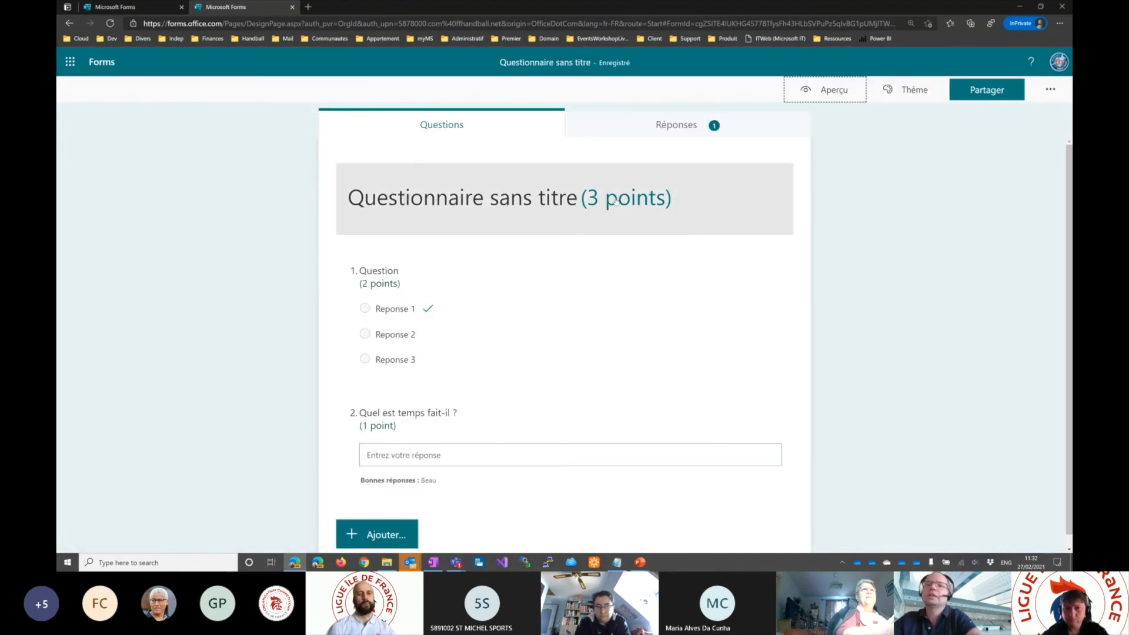
{"action": "left_click", "coordinate": [665, 126]}
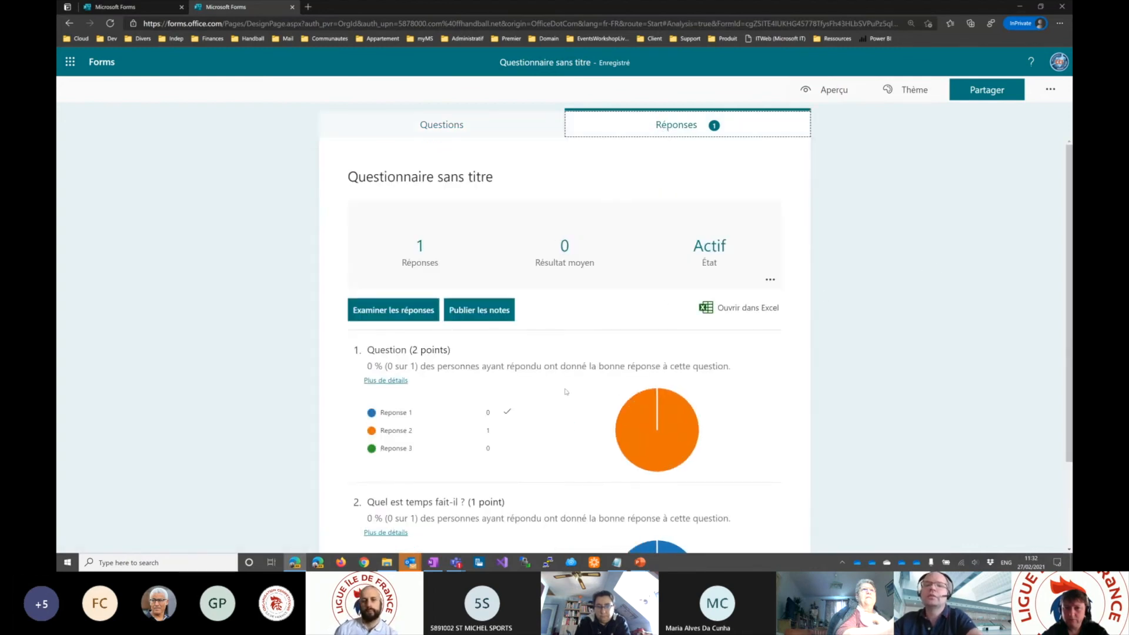
{"action": "scroll", "coordinate": [566, 392], "scroll_direction": "down", "scroll_amount": 2}
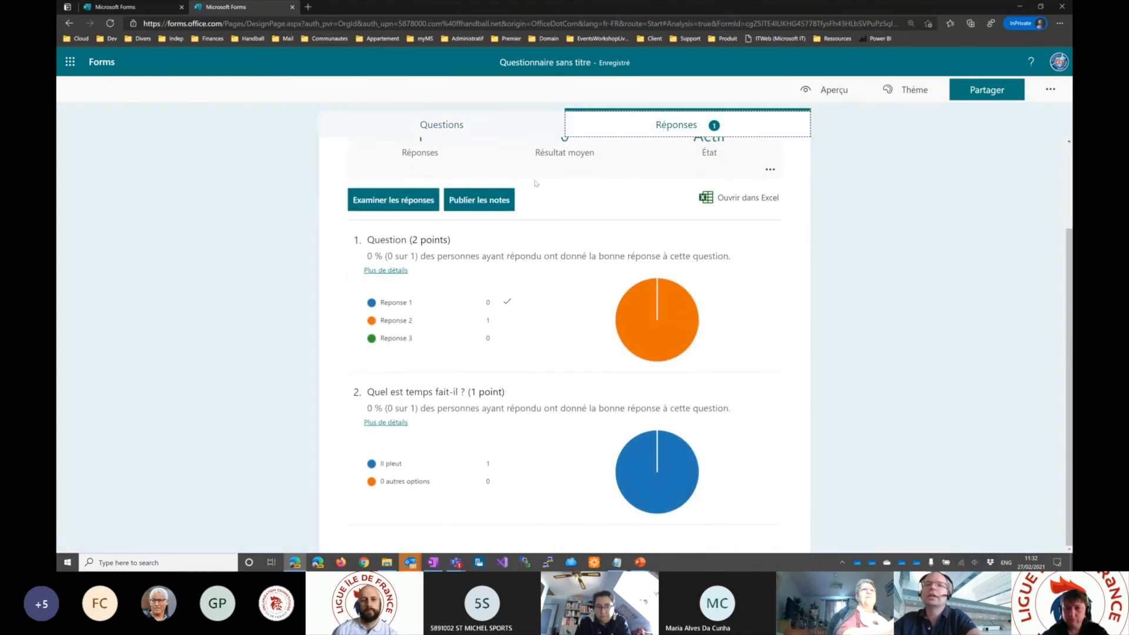
{"action": "scroll", "coordinate": [536, 184], "scroll_direction": "up", "scroll_amount": 2}
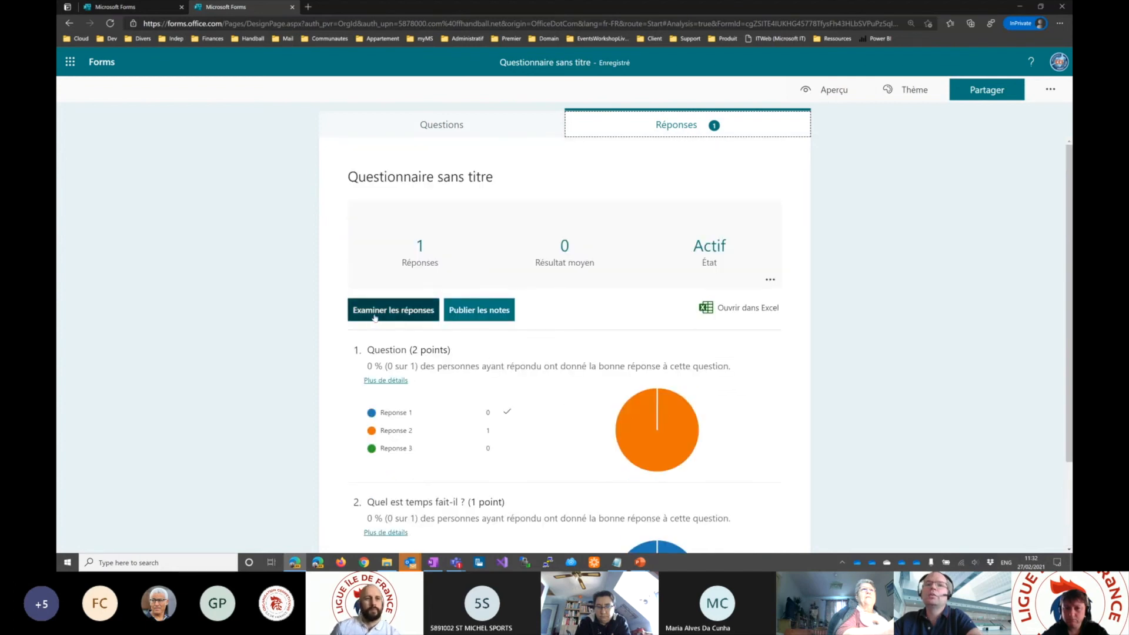
- Open the detailed review of the quiz responses by person and check the list of respondents
{"action": "left_click", "coordinate": [406, 313]}
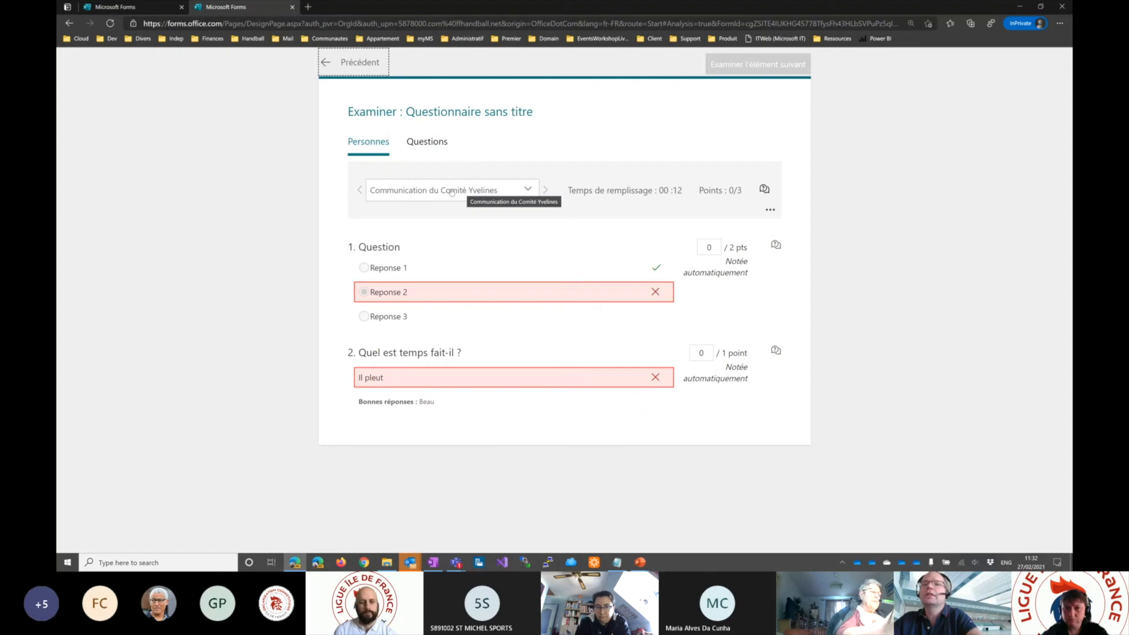
{"action": "left_click", "coordinate": [474, 190]}
{"action": "left_click", "coordinate": [500, 191]}
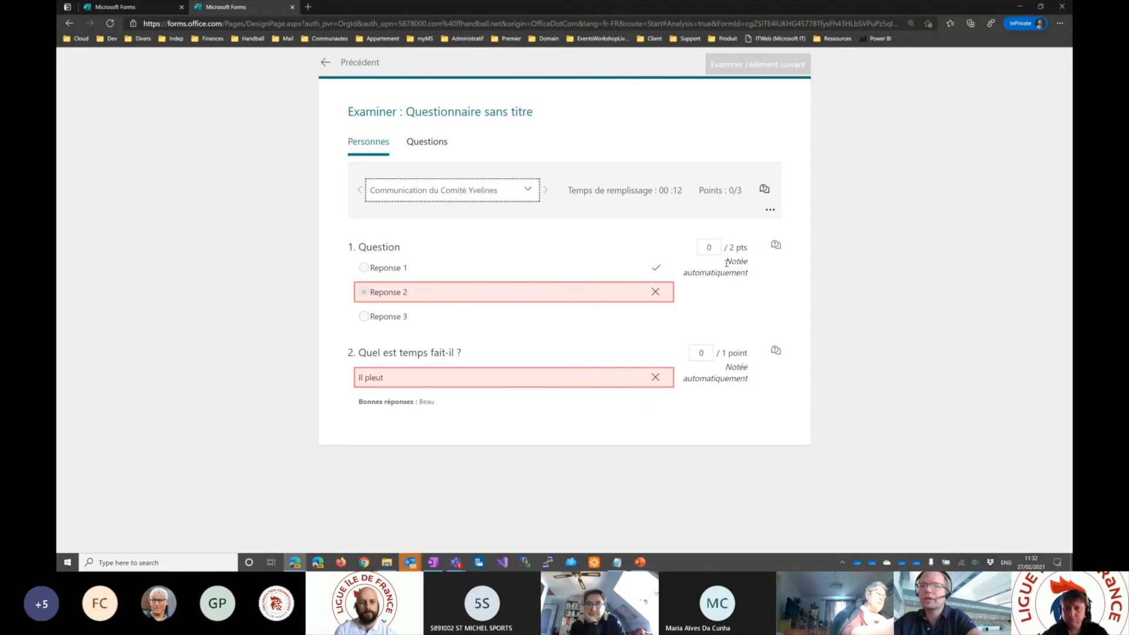
- Try a manual score of 0.5 for the respondent's first question and reset it to 0
{"action": "left_click", "coordinate": [713, 247]}
{"action": "key", "text": "BackSpace"}
{"action": "type", "text": "5."}
{"action": "key", "text": "BackSpace"}
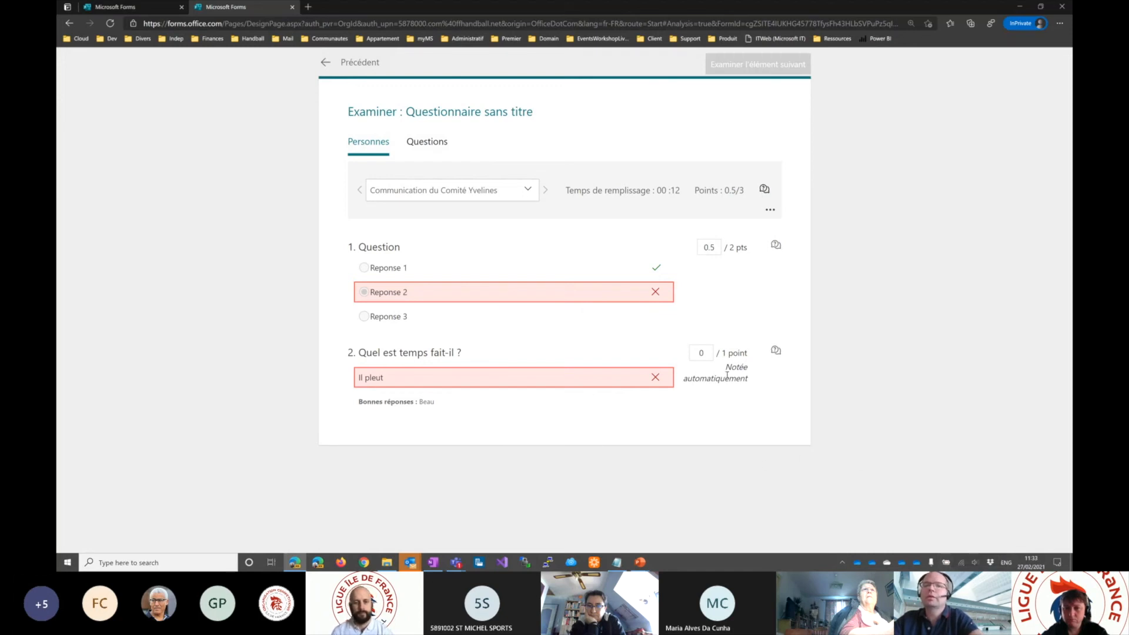
{"action": "left_click_drag", "start_coordinate": [718, 247], "coordinate": [685, 247]}
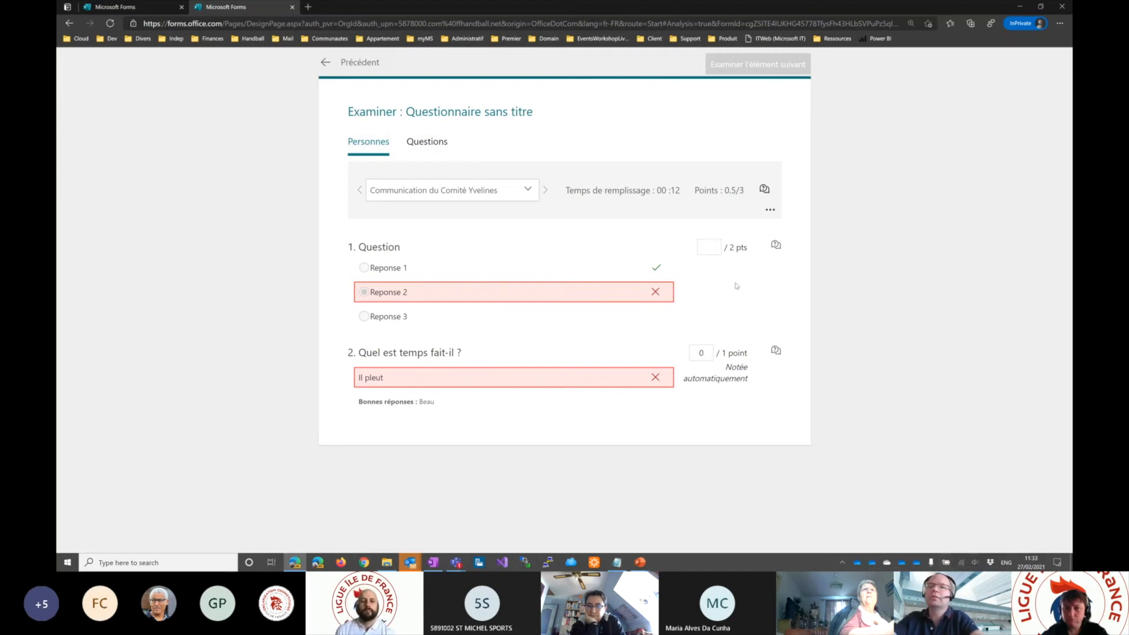
{"action": "type", "text": "0"}
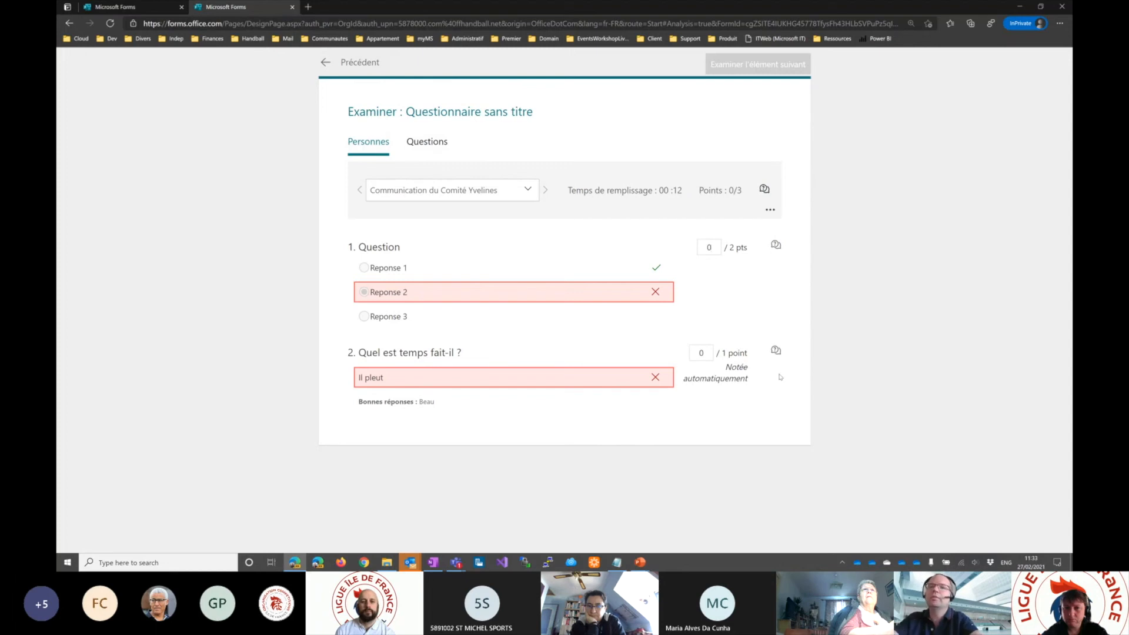
- Award 0.5 points for the respondent's answer to "Quel est temps fait-il ?" and return to the response summary
{"action": "left_click", "coordinate": [708, 354]}
{"action": "type", "text": ".5"}
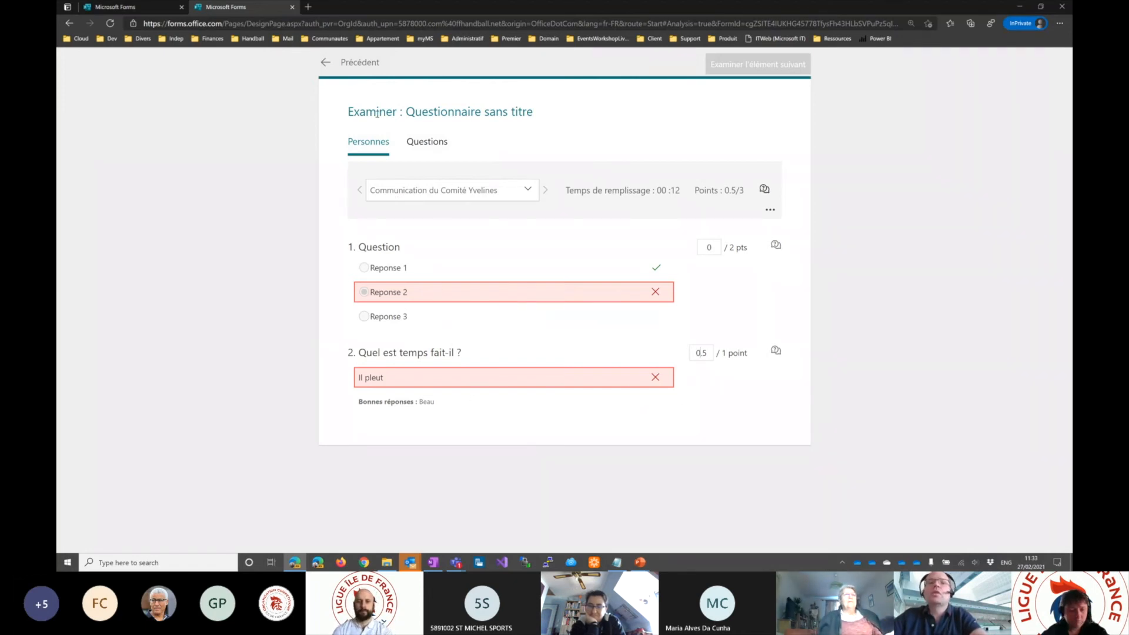
{"action": "left_click", "coordinate": [327, 62]}
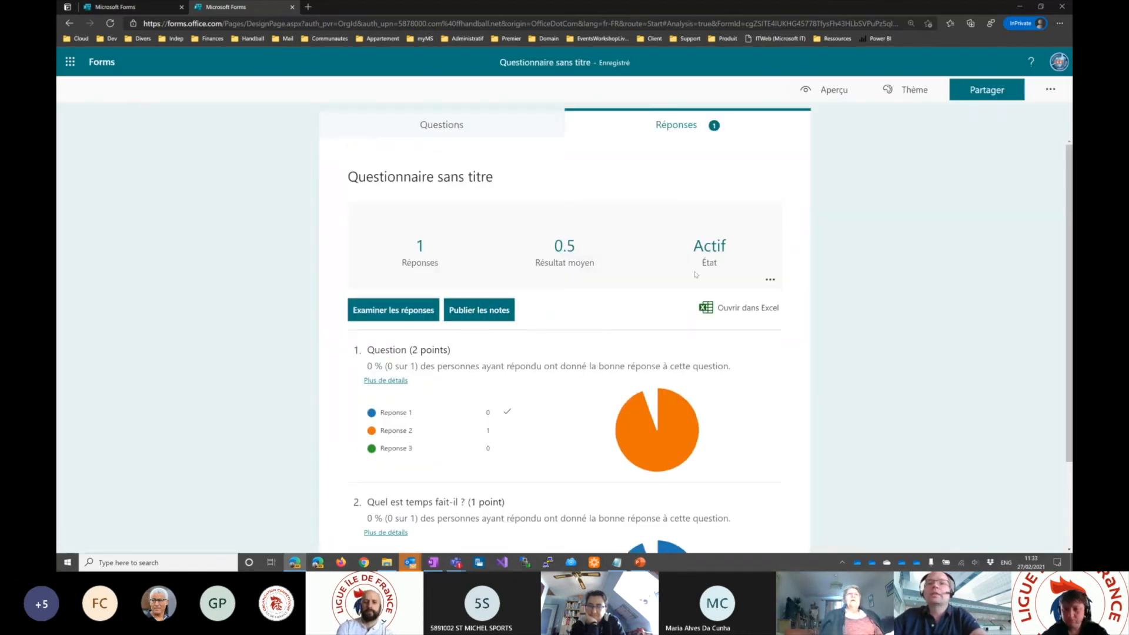
- Return to the quiz's questions and add a third, choice-type question that allows multiple answers
{"action": "left_click", "coordinate": [473, 126]}
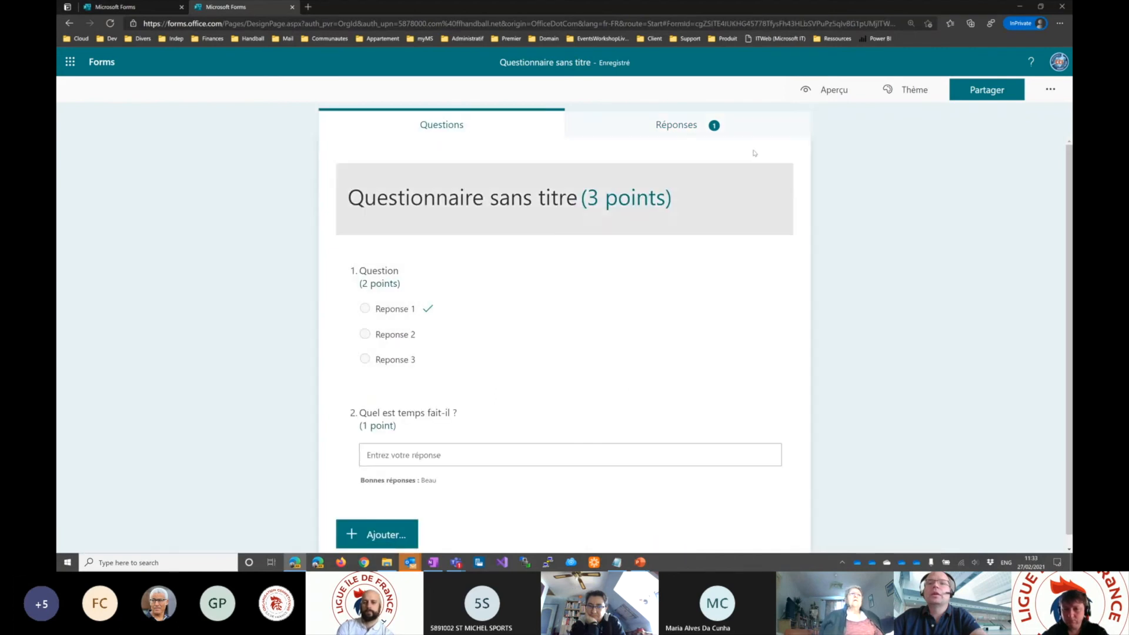
{"action": "scroll", "coordinate": [530, 412], "scroll_direction": "down", "scroll_amount": 1}
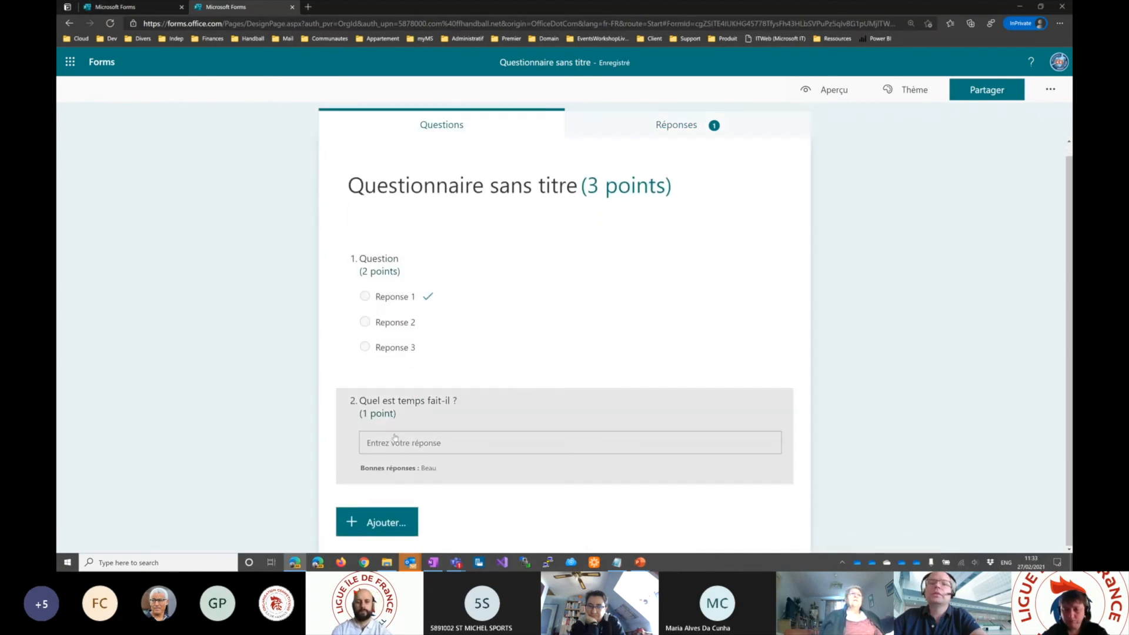
{"action": "left_click", "coordinate": [403, 518]}
{"action": "left_click", "coordinate": [403, 516]}
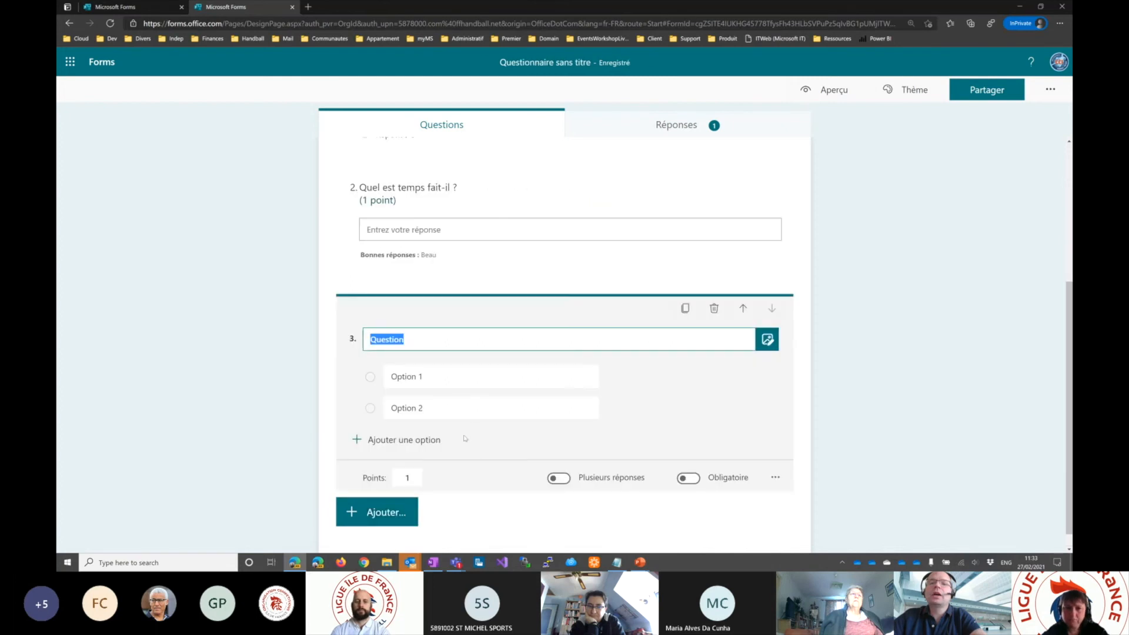
{"action": "left_click", "coordinate": [562, 480]}
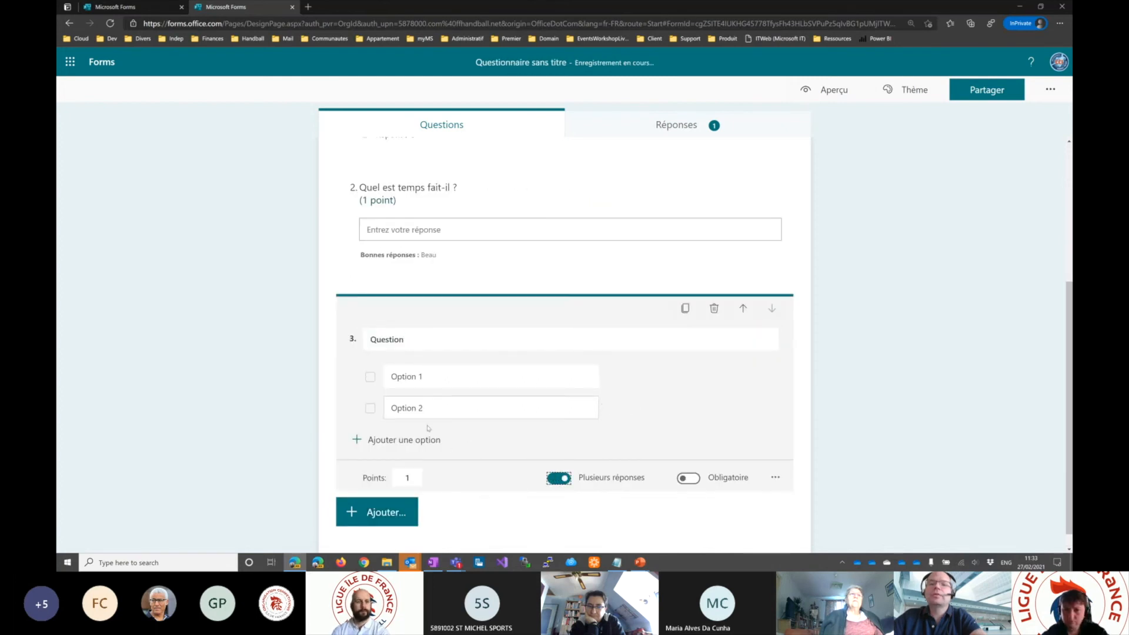
- Add Option 3 and Option 4 to the third question and mark Option 1 and Option 2 as correct answers
{"action": "left_click", "coordinate": [412, 441]}
{"action": "left_click", "coordinate": [413, 472]}
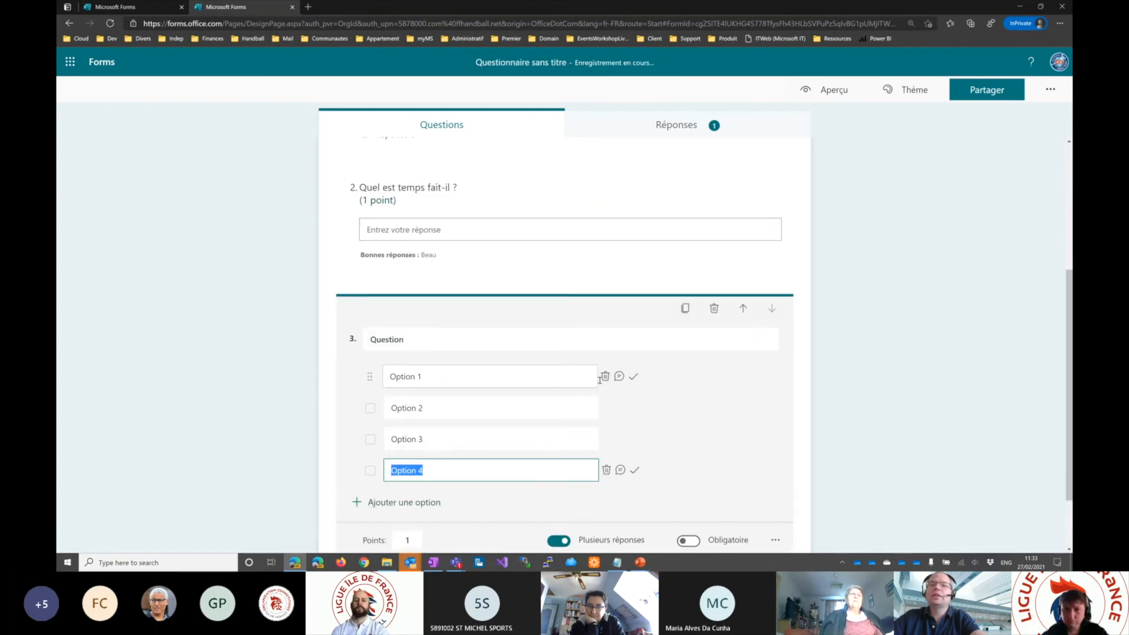
{"action": "left_click", "coordinate": [634, 377]}
{"action": "left_click", "coordinate": [634, 408]}
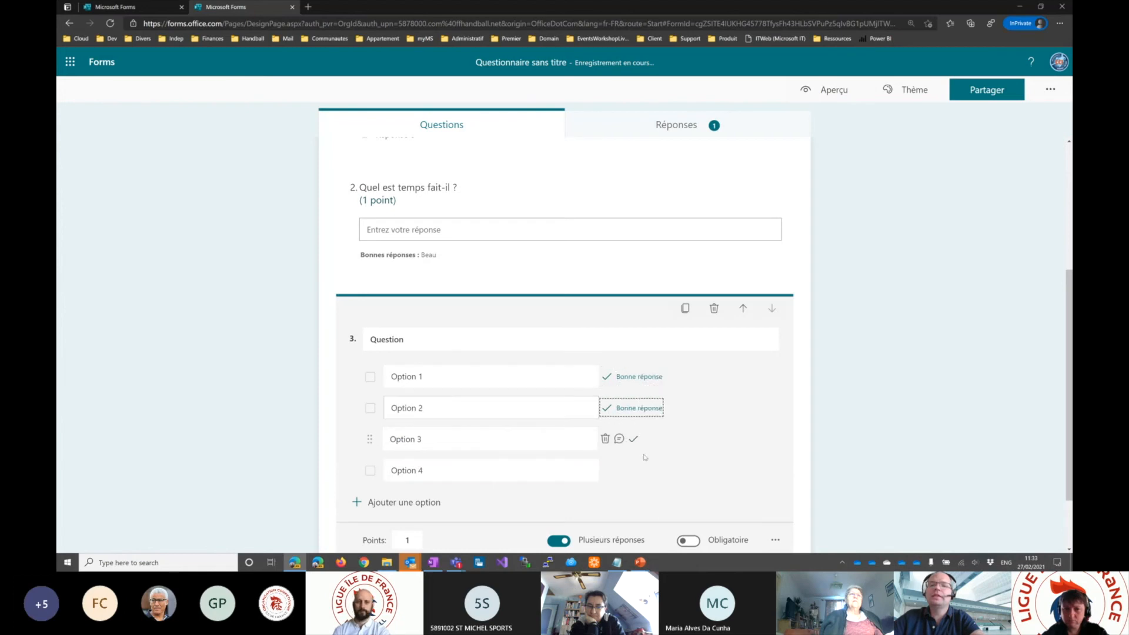
- Preview the quiz, select Option 1 and Option 3 in the third question, and submit the response
{"action": "left_click", "coordinate": [836, 91]}
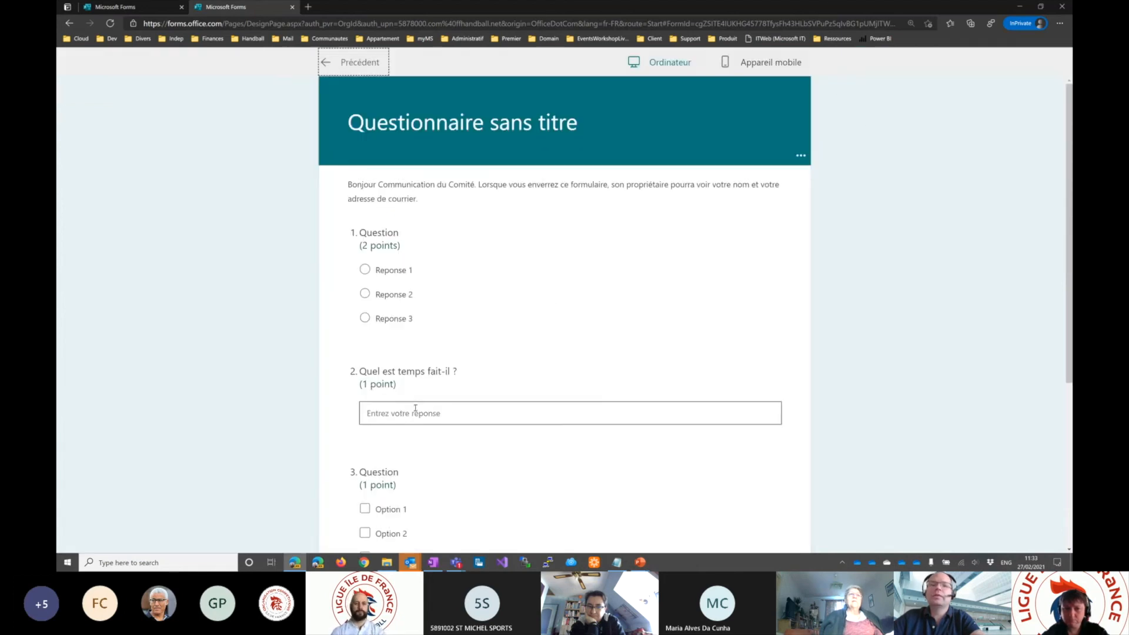
{"action": "scroll", "coordinate": [416, 406], "scroll_direction": "down", "scroll_amount": 2}
{"action": "scroll", "coordinate": [416, 403], "scroll_direction": "down", "scroll_amount": 2}
{"action": "left_click", "coordinate": [365, 295]}
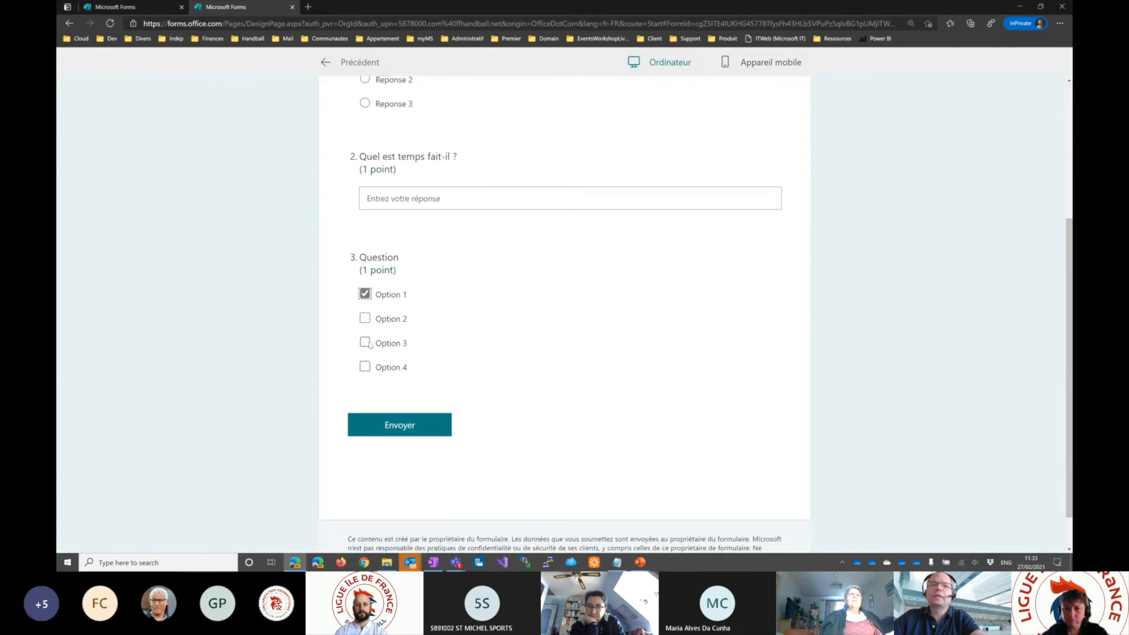
{"action": "left_click", "coordinate": [365, 343]}
{"action": "left_click", "coordinate": [398, 429]}
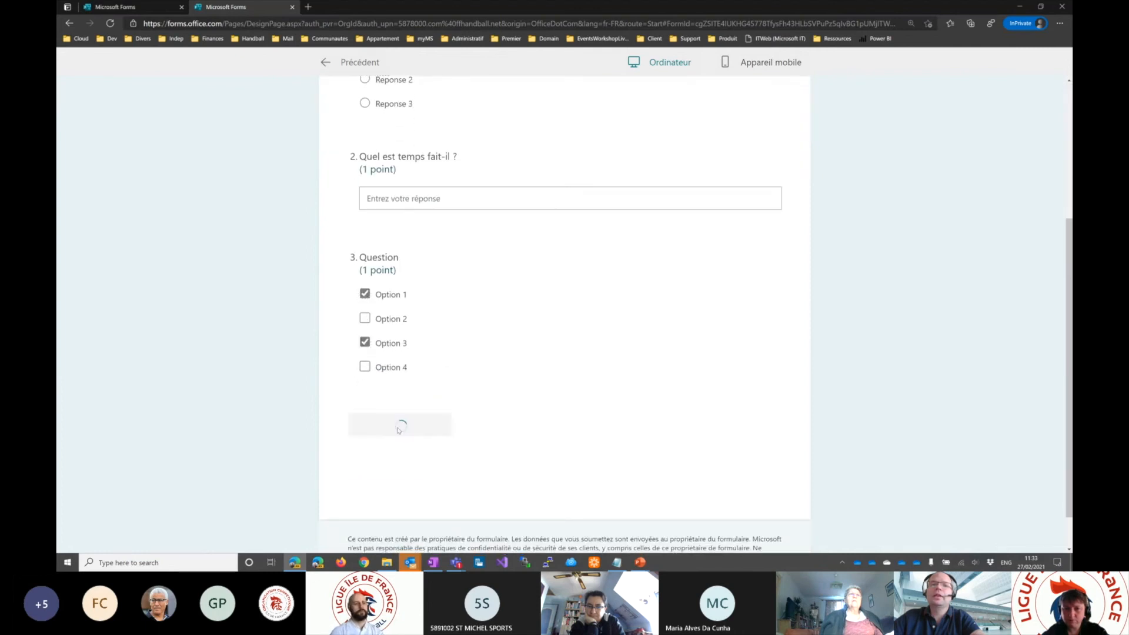
- Display the submitted quiz's results, examine the third question's scoring and the total points, and leave the preview
{"action": "left_click", "coordinate": [402, 263]}
{"action": "scroll", "coordinate": [550, 321], "scroll_direction": "down", "scroll_amount": 5}
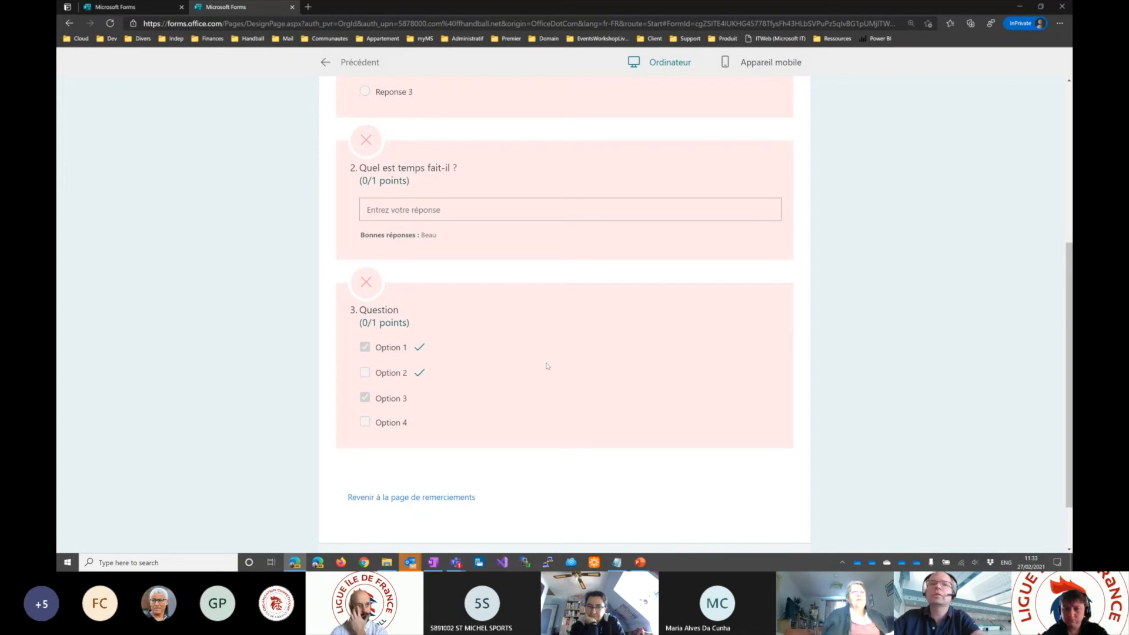
{"action": "scroll", "coordinate": [547, 369], "scroll_direction": "up", "scroll_amount": 5}
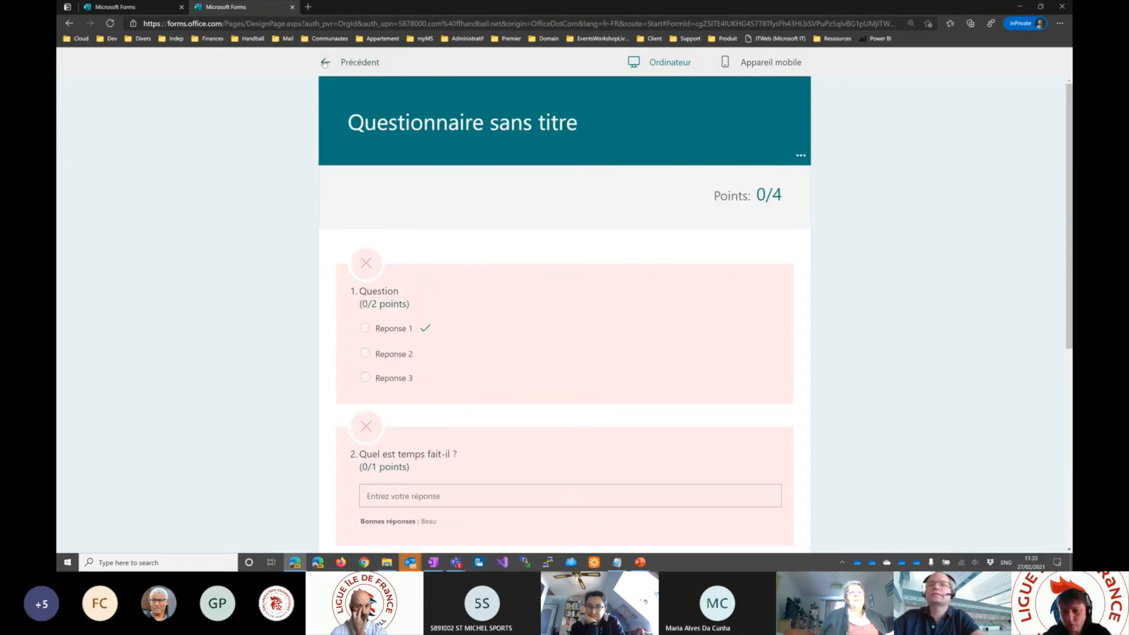
{"action": "left_click", "coordinate": [324, 63]}
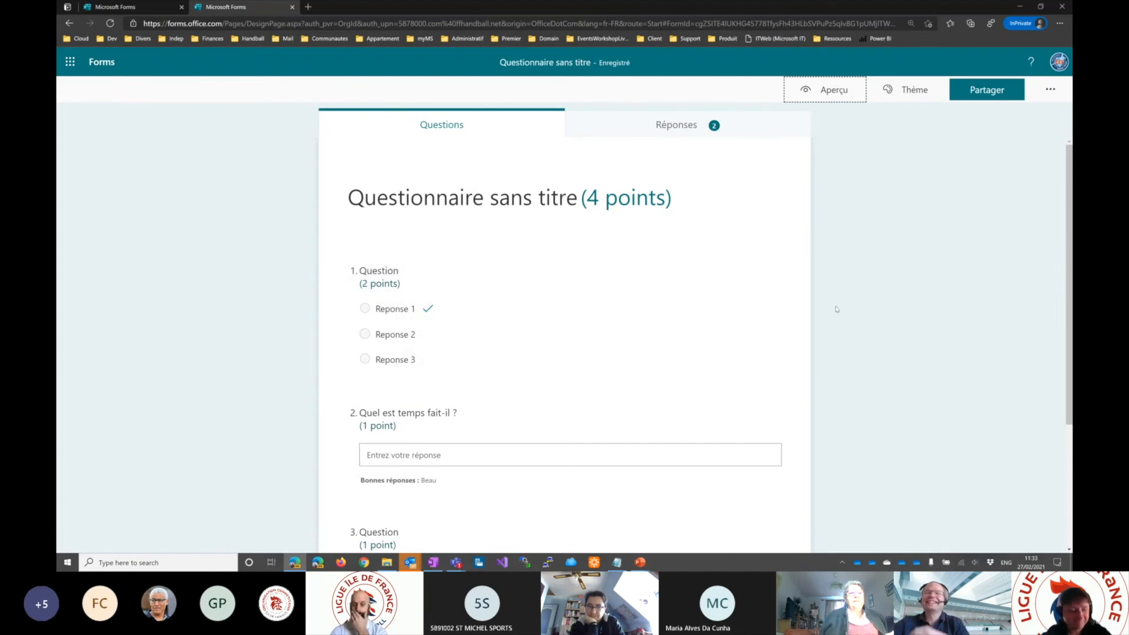
- Check the quiz's response summary and switch to the PowerPoint slideshow on the "Résultats" slide
{"action": "left_click", "coordinate": [673, 126]}
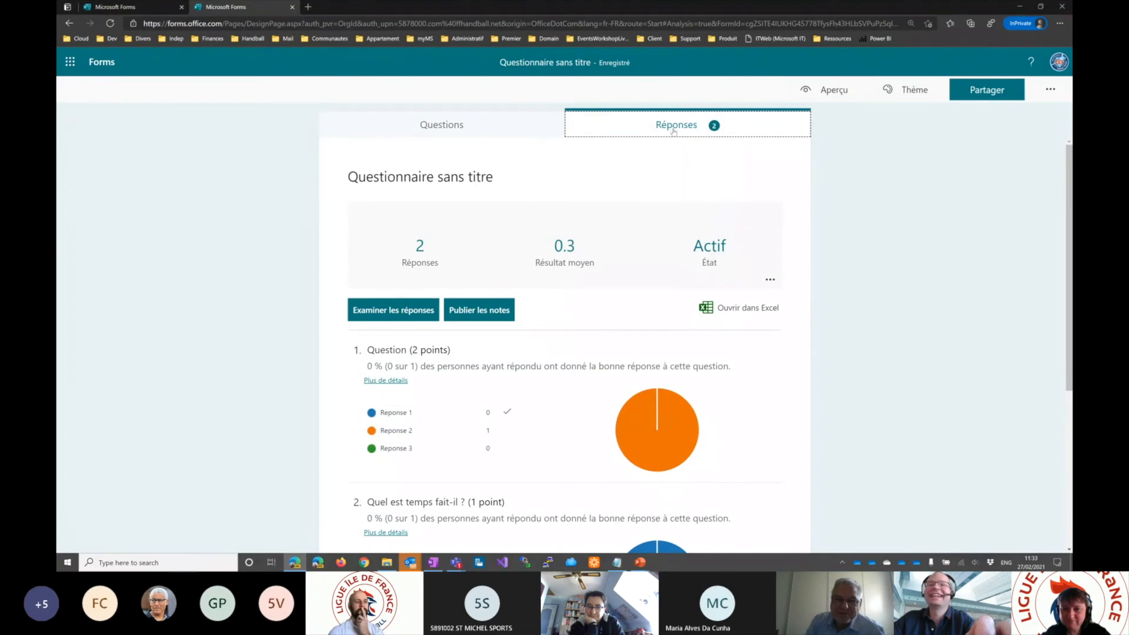
{"action": "key", "text": "alt+Tab"}
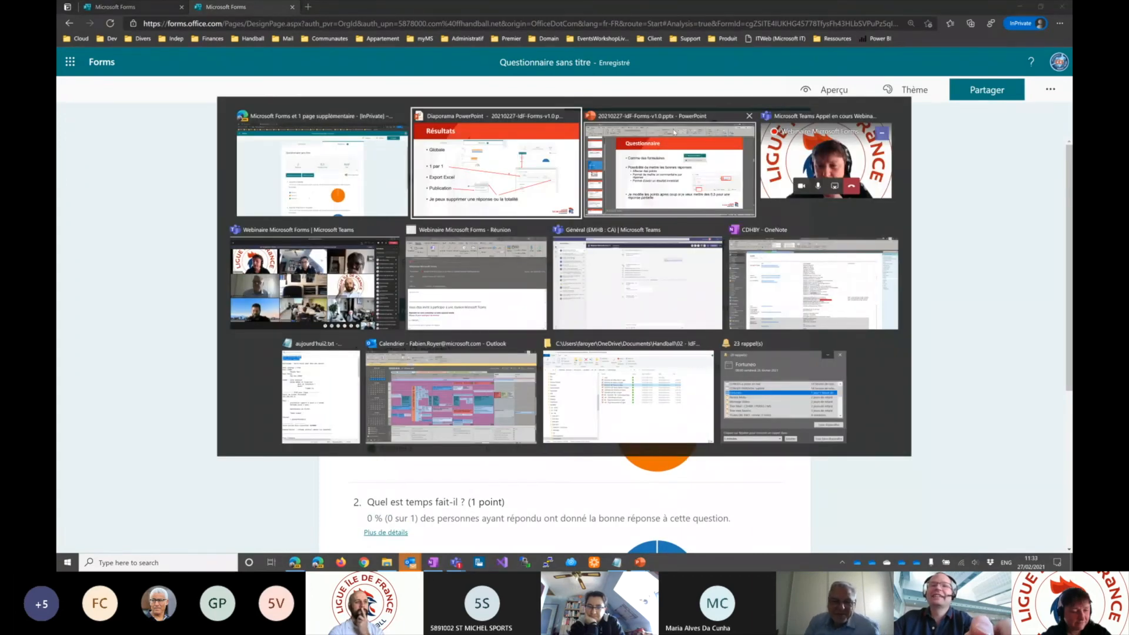
{"action": "left_click", "coordinate": [486, 176]}
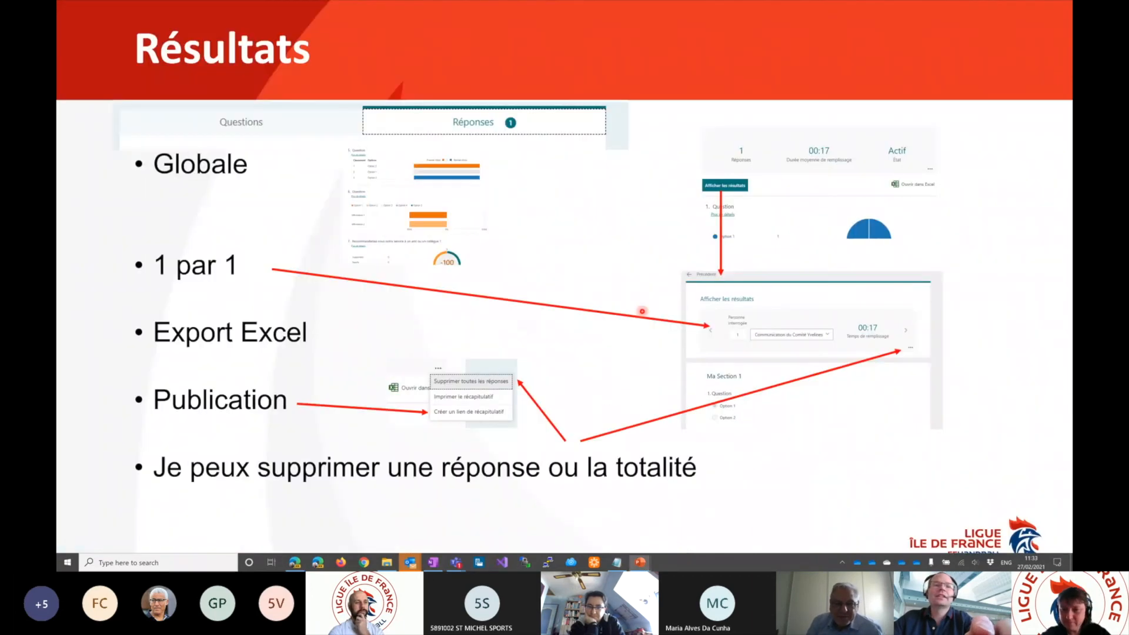
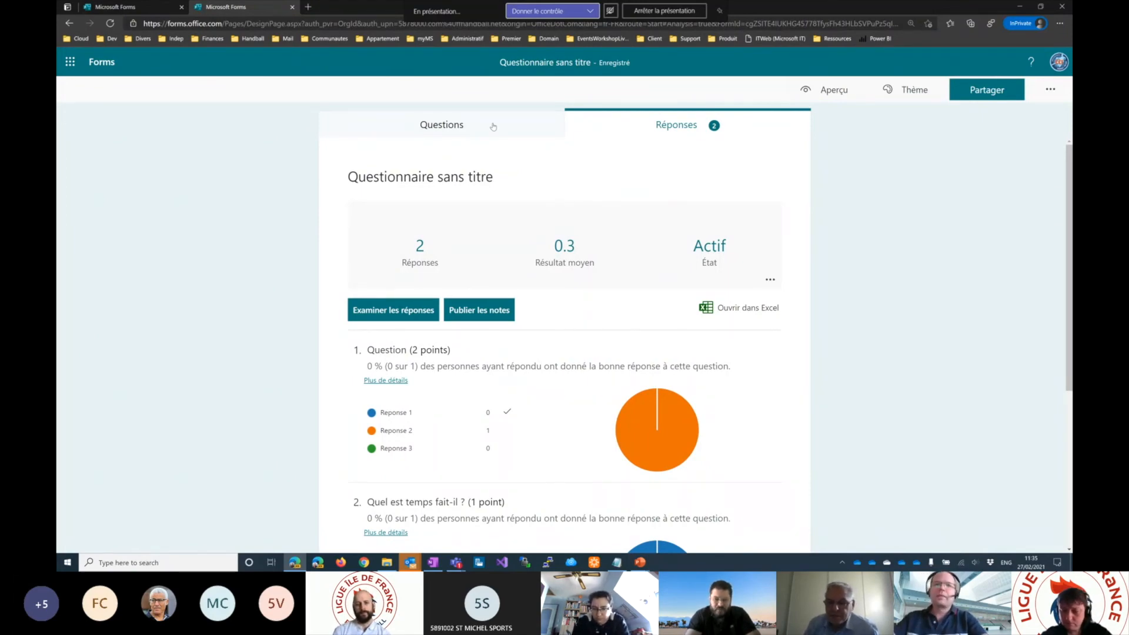
- Check the quiz's questions, return to its responses, and publish the grades of all respondents
{"action": "left_click", "coordinate": [487, 130]}
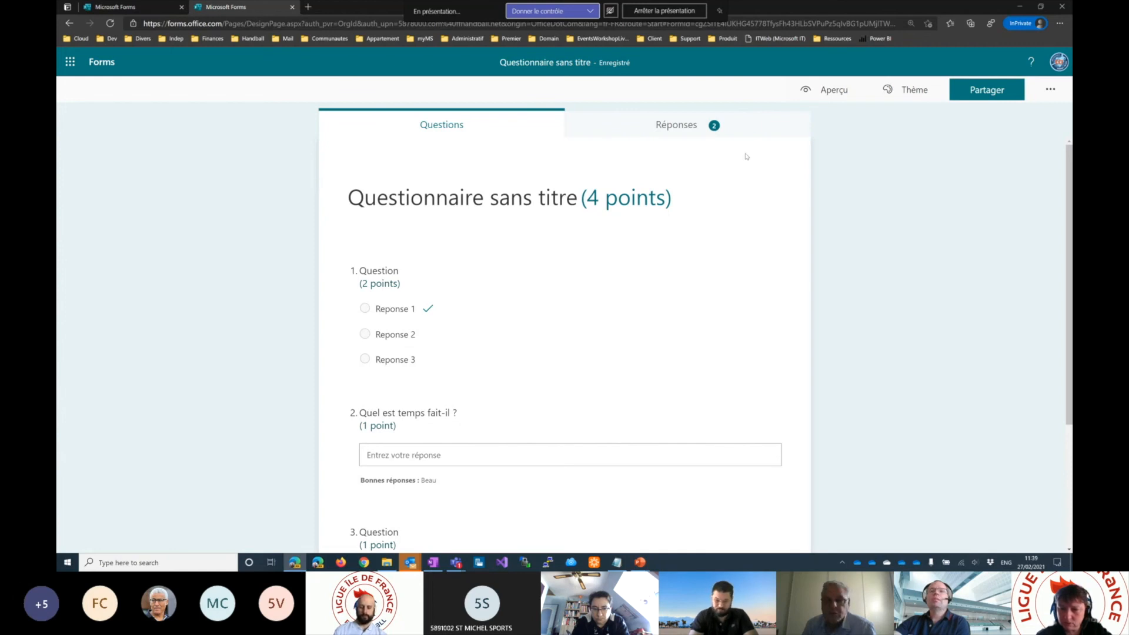
{"action": "left_click", "coordinate": [669, 128]}
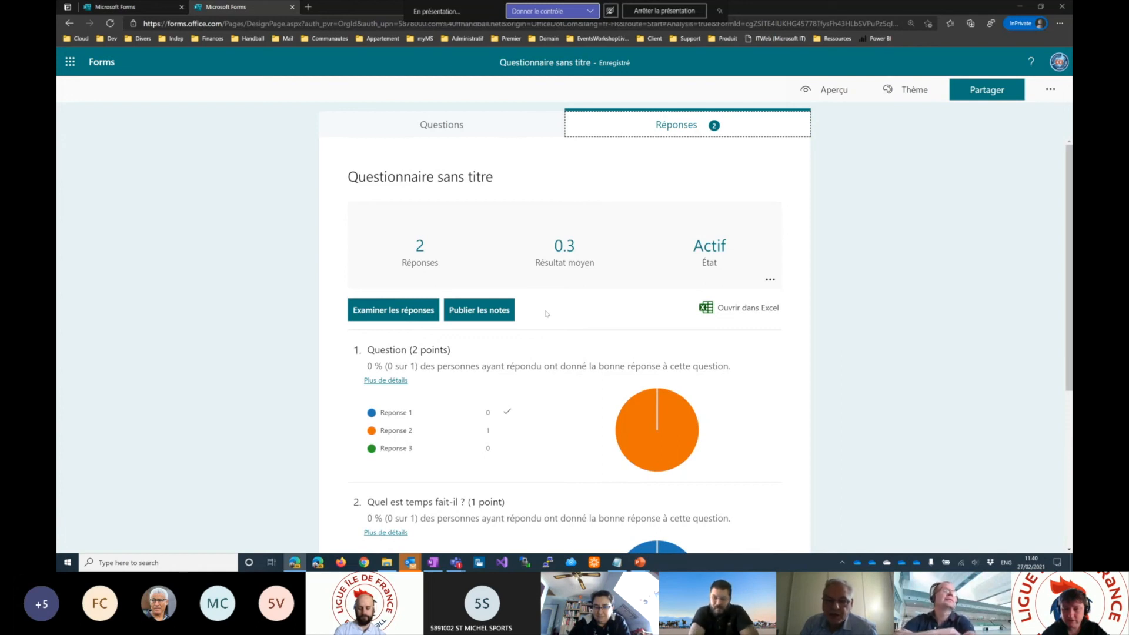
{"action": "left_click", "coordinate": [480, 310]}
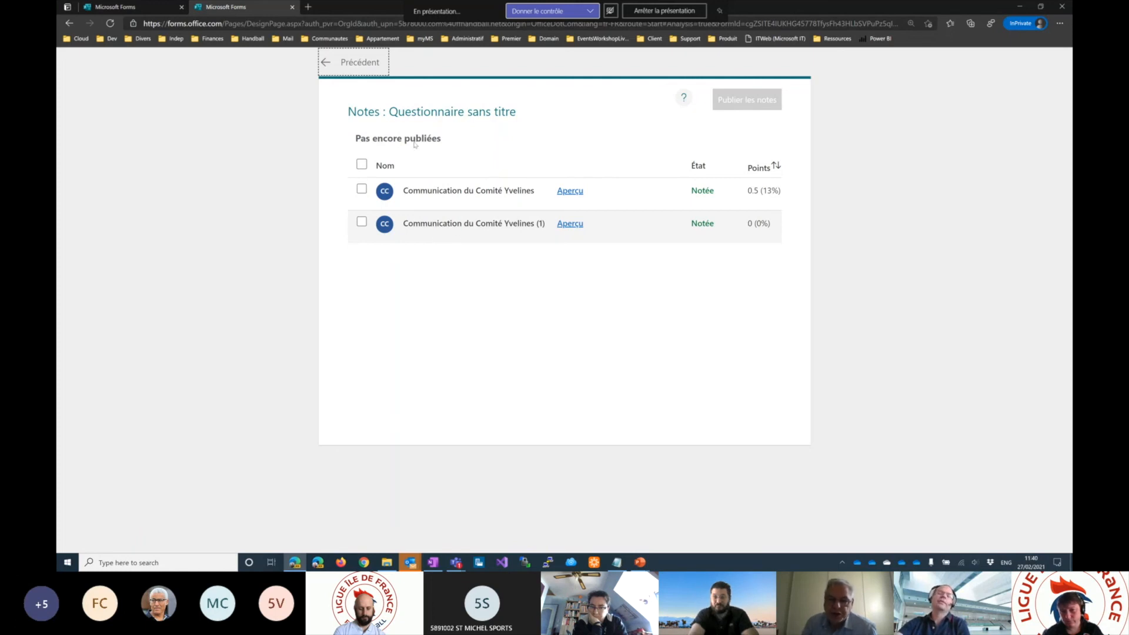
{"action": "left_click", "coordinate": [361, 164]}
{"action": "left_click", "coordinate": [751, 102]}
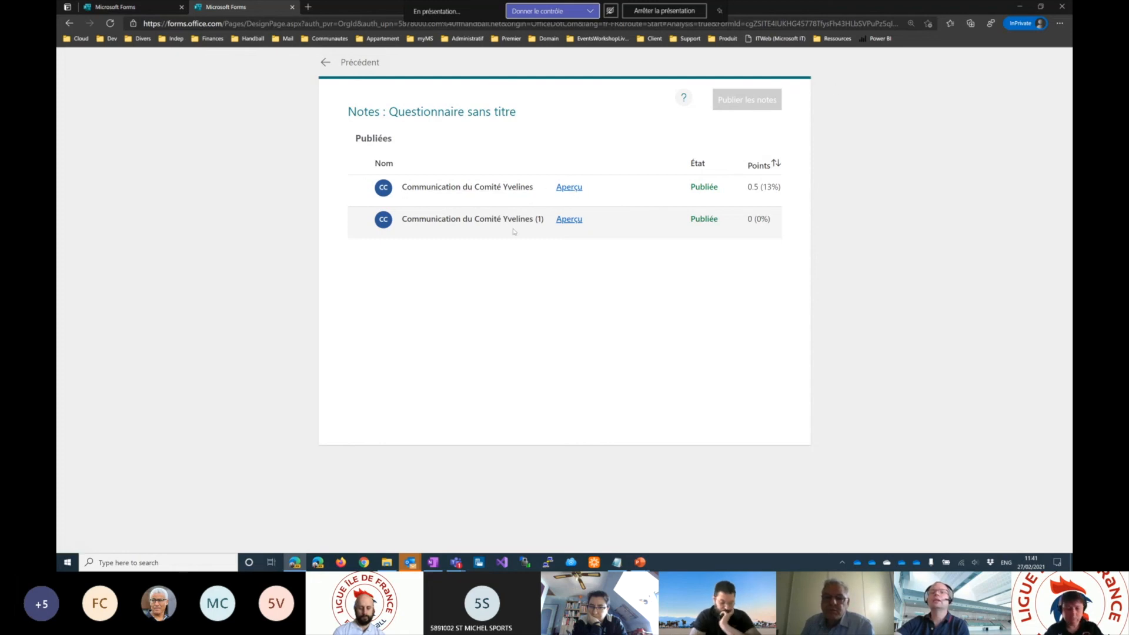
- Preview the first respondent's graded quiz, point out that respondent in the published grades list, and return to the response summary
{"action": "left_click", "coordinate": [569, 187]}
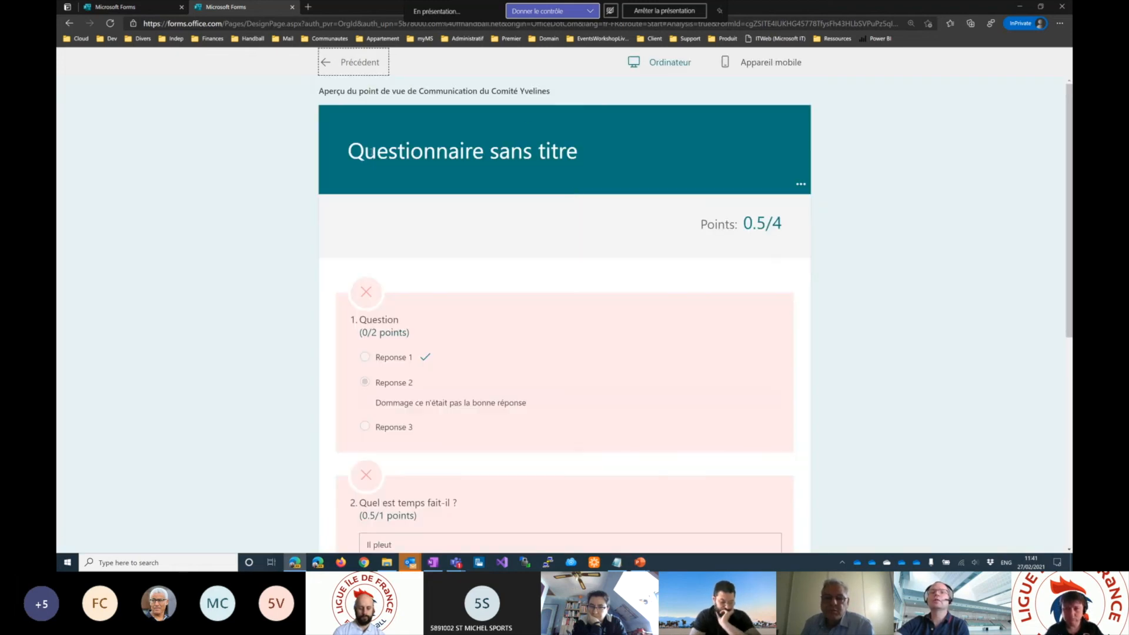
{"action": "scroll", "coordinate": [487, 324], "scroll_direction": "down", "scroll_amount": 6}
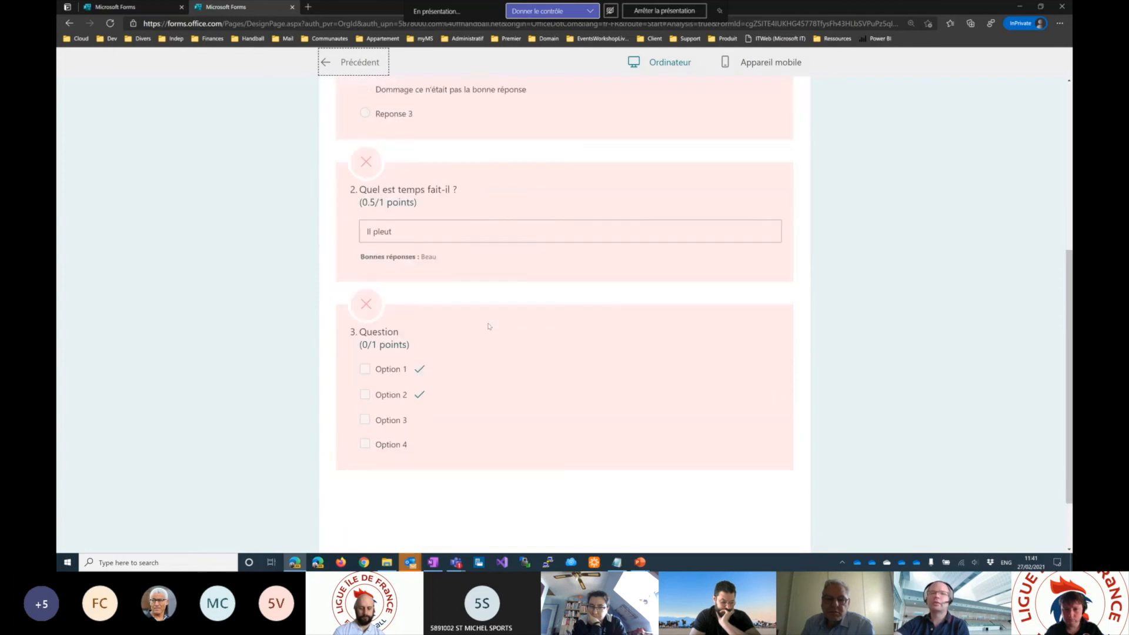
{"action": "scroll", "coordinate": [469, 218], "scroll_direction": "up", "scroll_amount": 6}
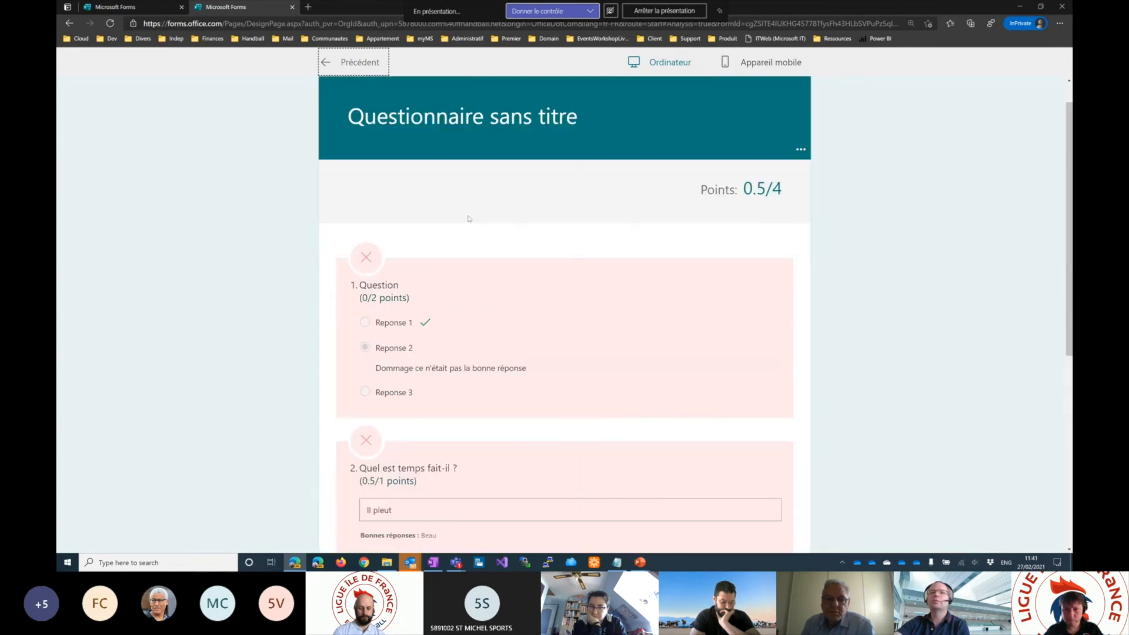
{"action": "left_click", "coordinate": [325, 63]}
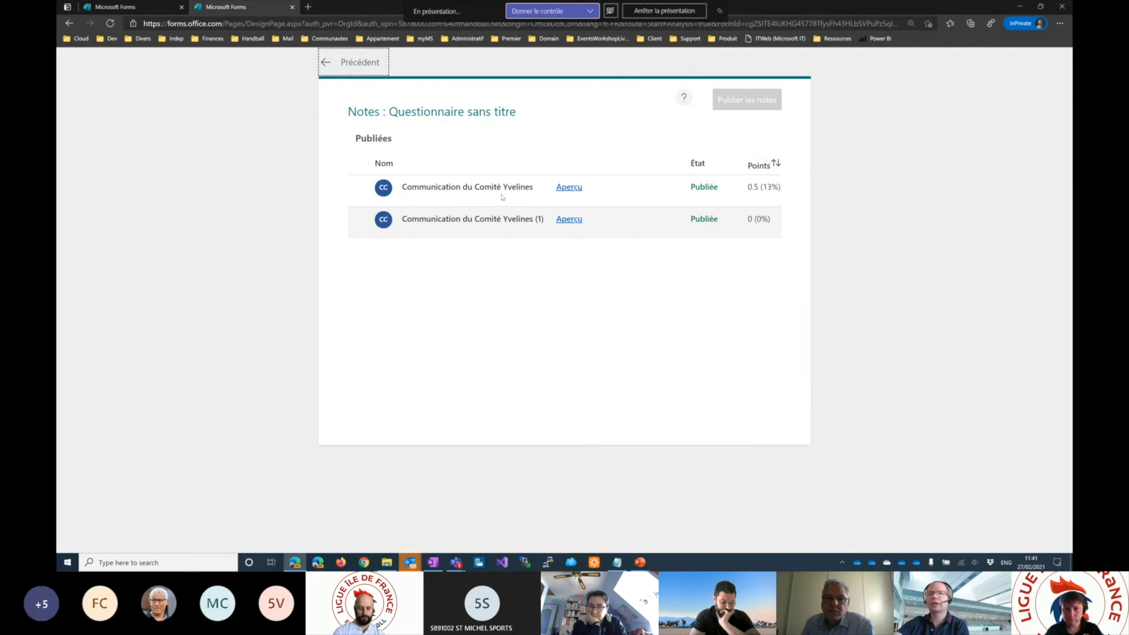
{"action": "left_click_drag", "start_coordinate": [536, 194], "coordinate": [397, 182]}
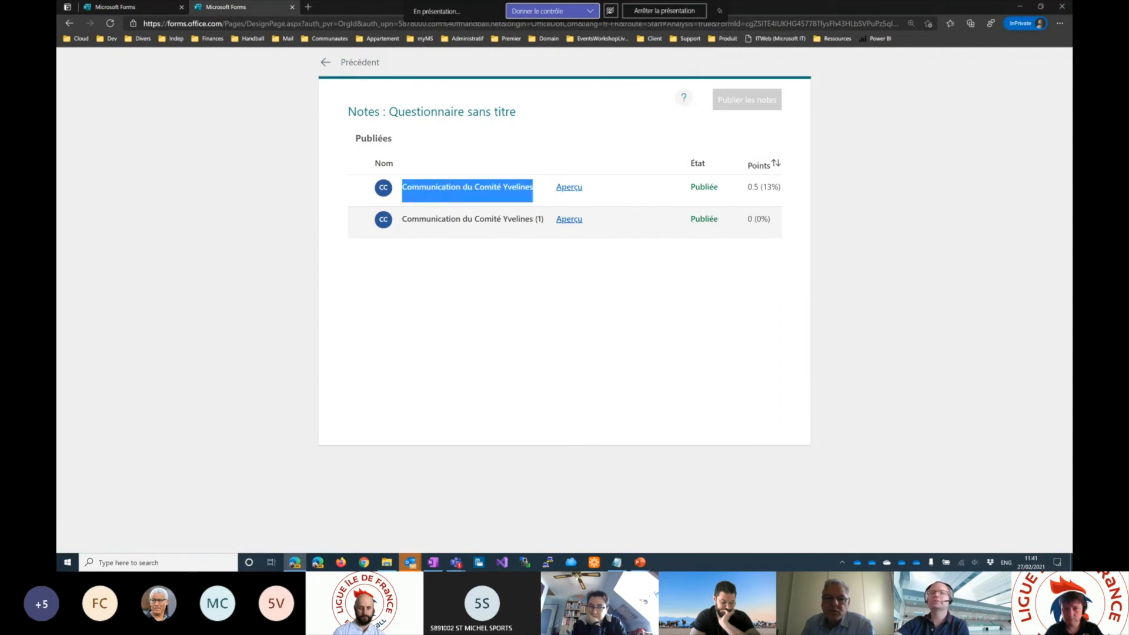
{"action": "left_click", "coordinate": [576, 325]}
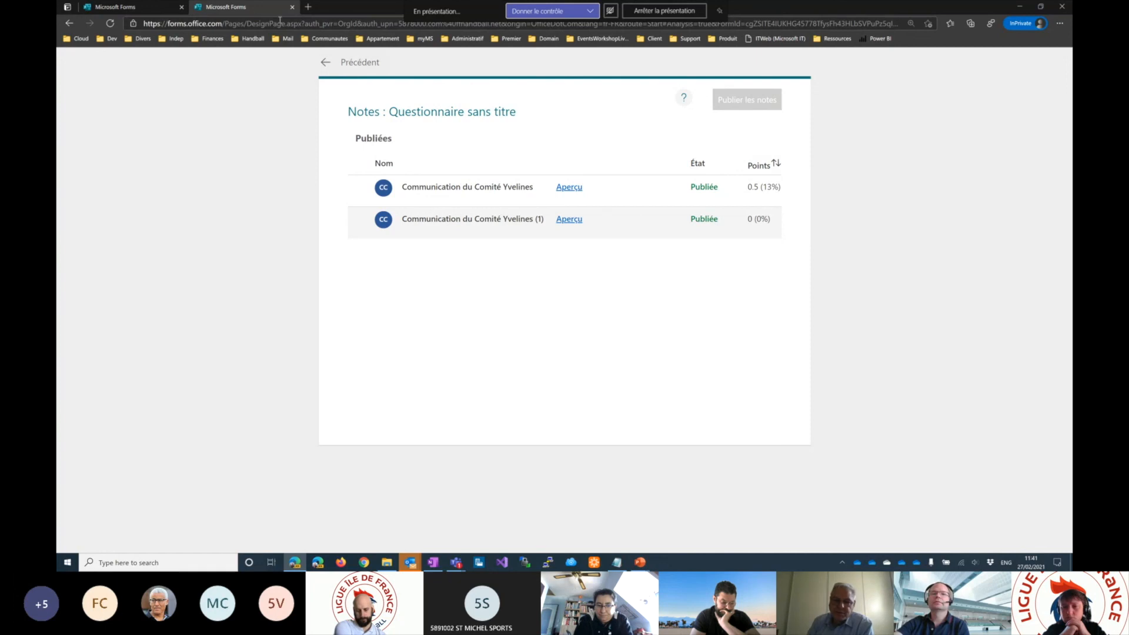
{"action": "left_click", "coordinate": [324, 63]}
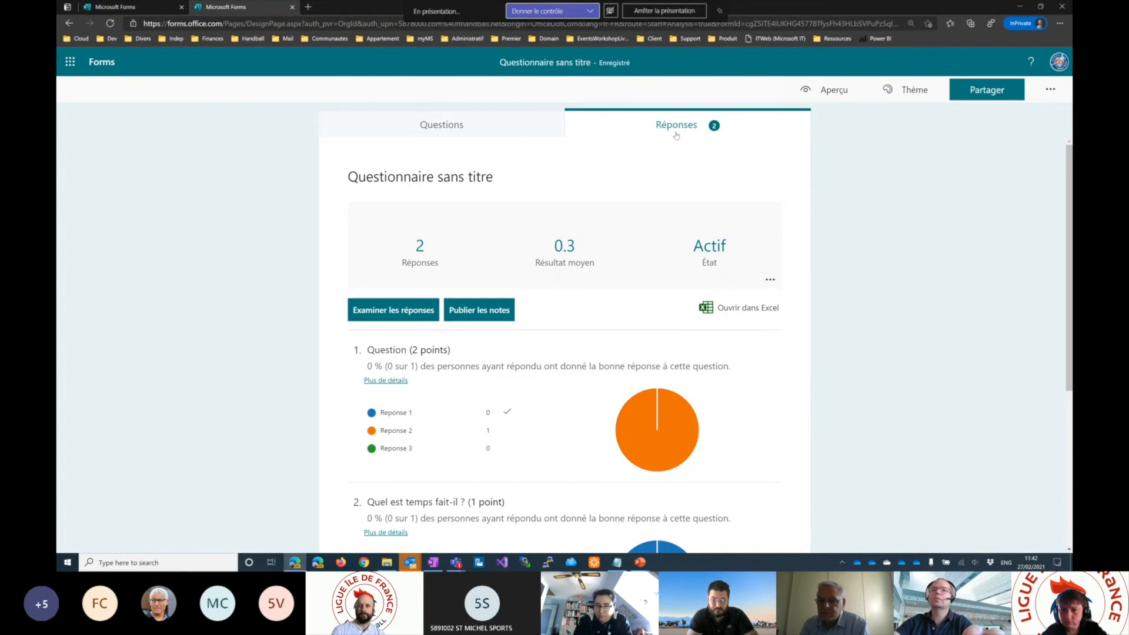
- Export the quiz responses to Excel and open the downloaded workbook
{"action": "left_click", "coordinate": [752, 311]}
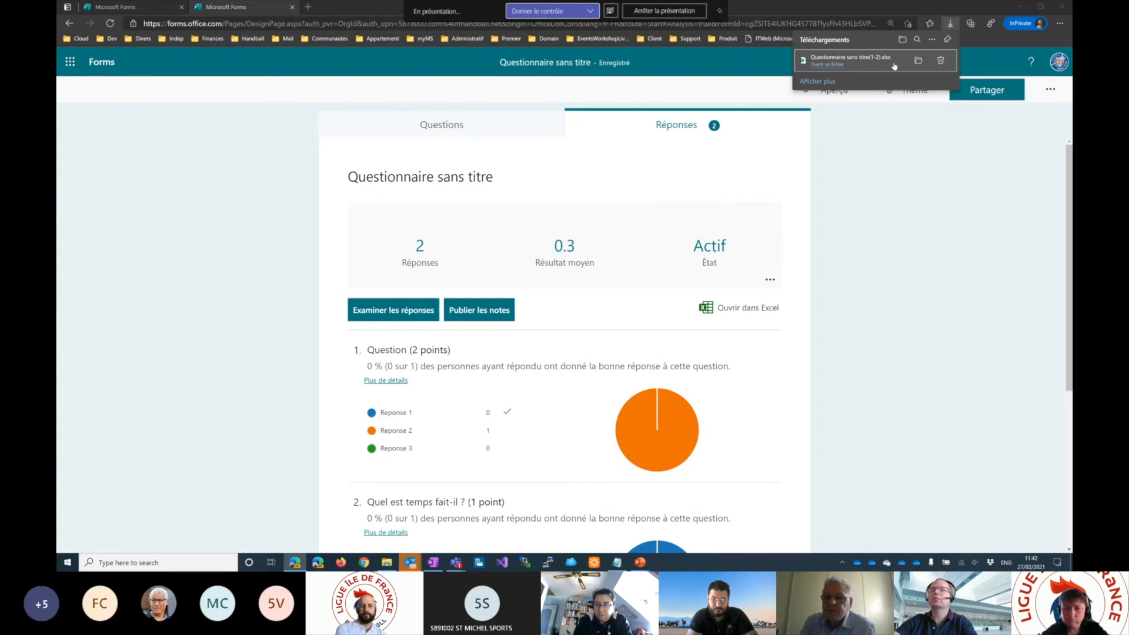
{"action": "left_click", "coordinate": [904, 40]}
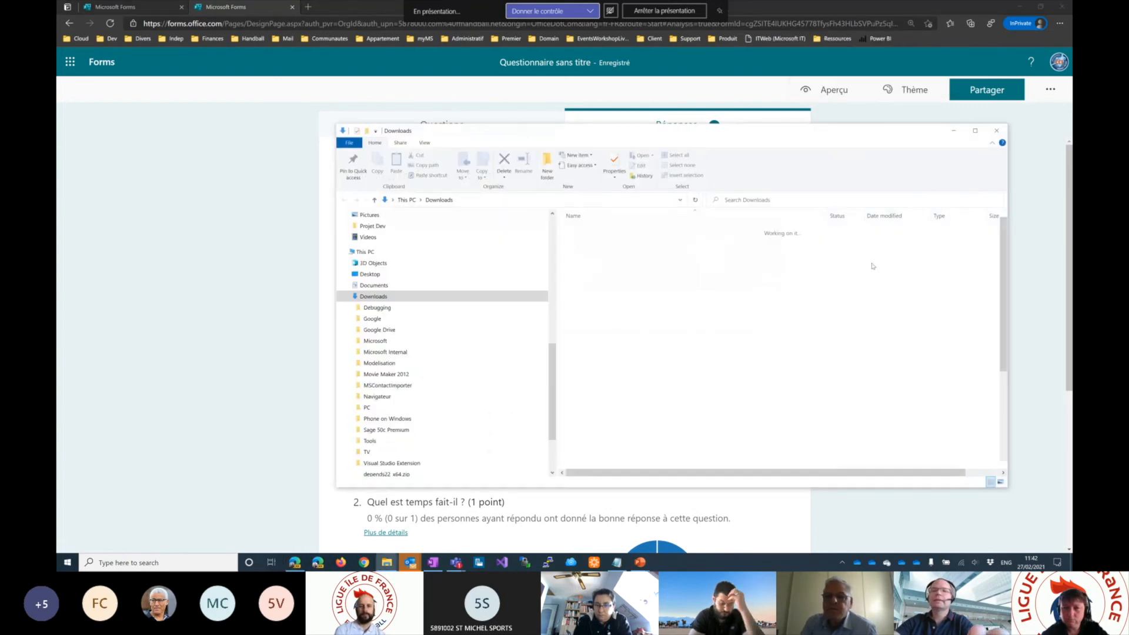
{"action": "left_click", "coordinate": [606, 241]}
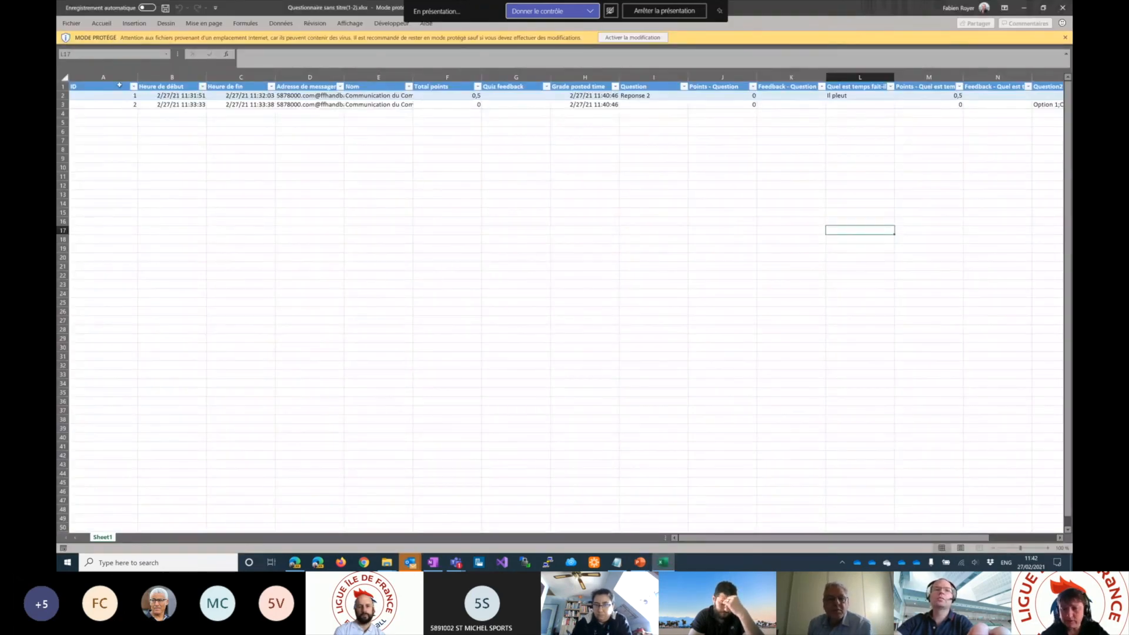
- Examine the response IDs and the start and end times in the exported quiz workbook
{"action": "left_click_drag", "start_coordinate": [112, 95], "coordinate": [113, 104]}
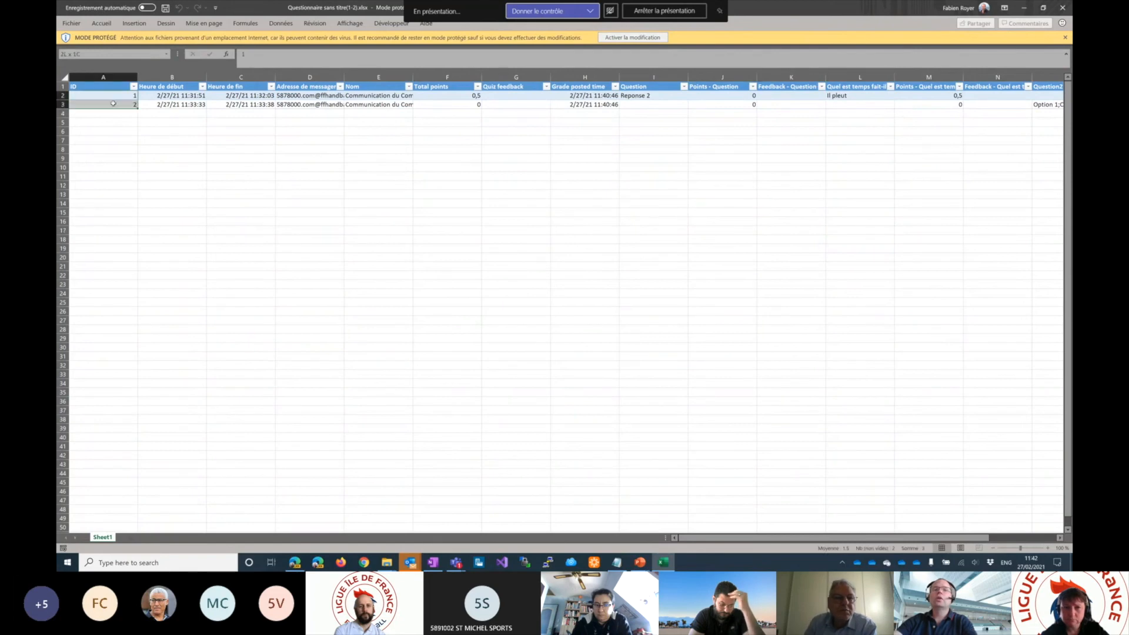
{"action": "left_click", "coordinate": [118, 95]}
{"action": "left_click", "coordinate": [118, 104]}
{"action": "left_click_drag", "start_coordinate": [118, 113], "coordinate": [119, 230]}
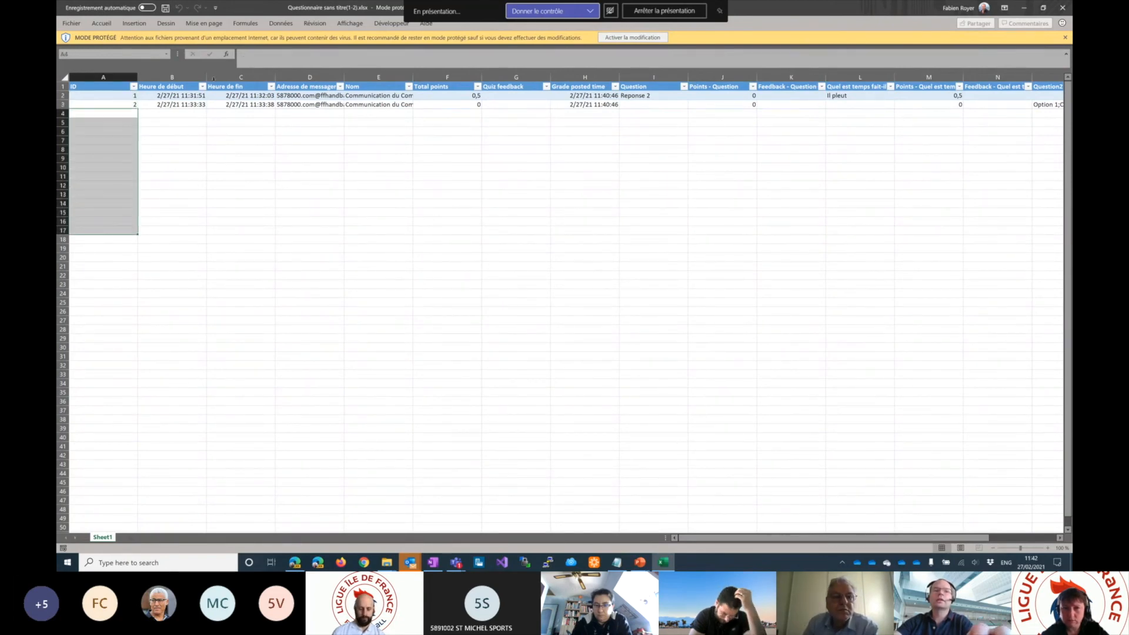
{"action": "left_click", "coordinate": [176, 96]}
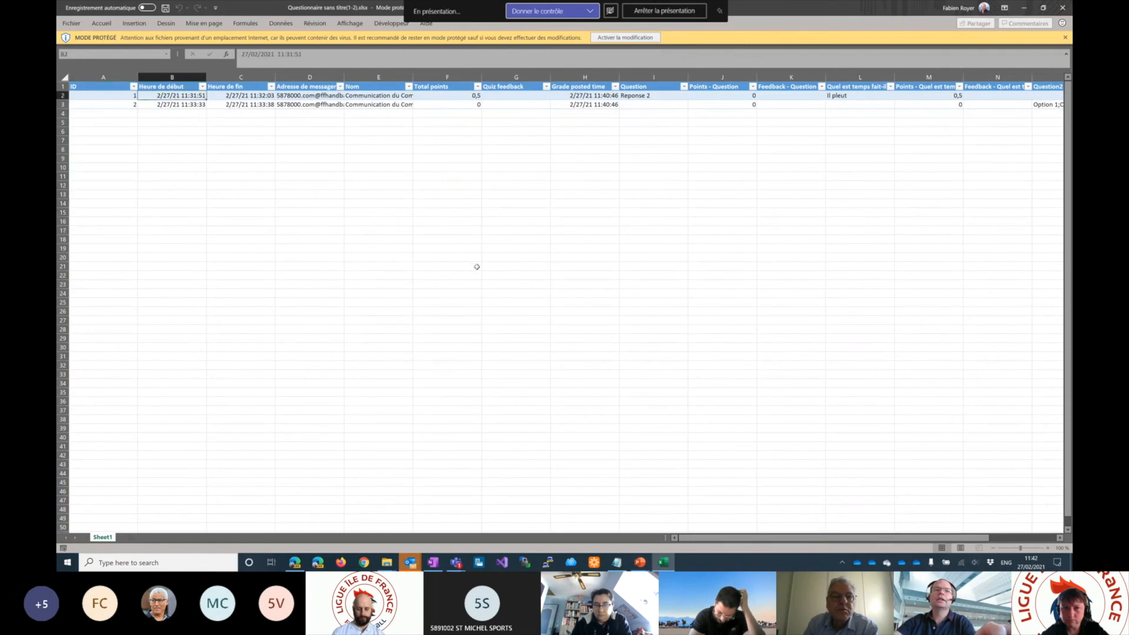
{"action": "key", "text": "Right"}
{"action": "key", "text": "Right"}
{"action": "key", "text": "Right"}
{"action": "key", "text": "Right"}
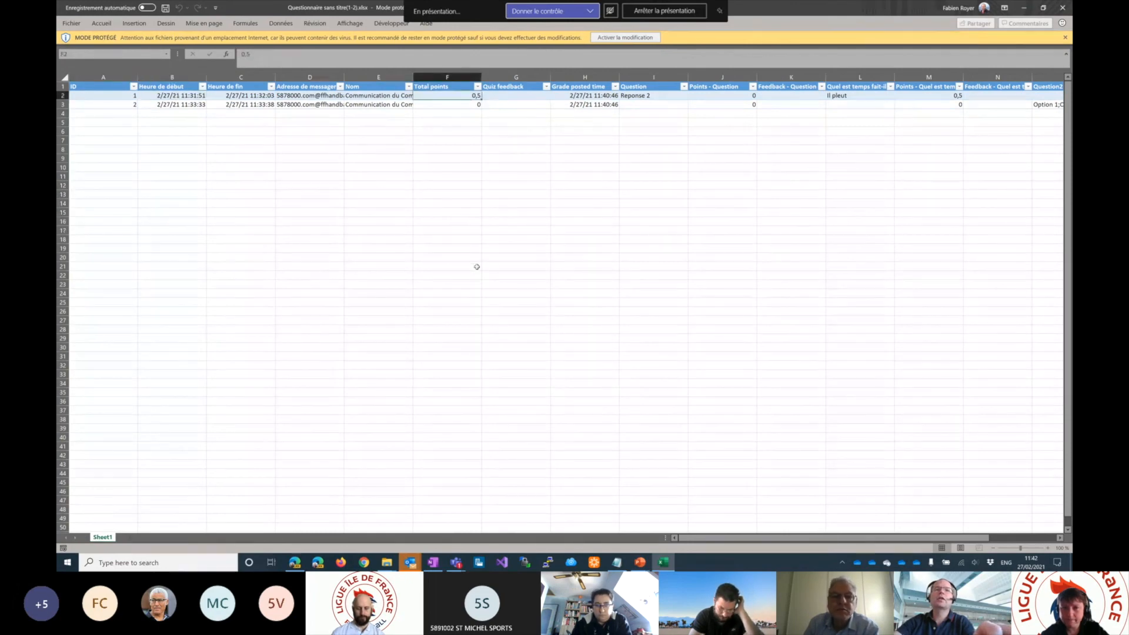
{"action": "left_click", "coordinate": [255, 94]}
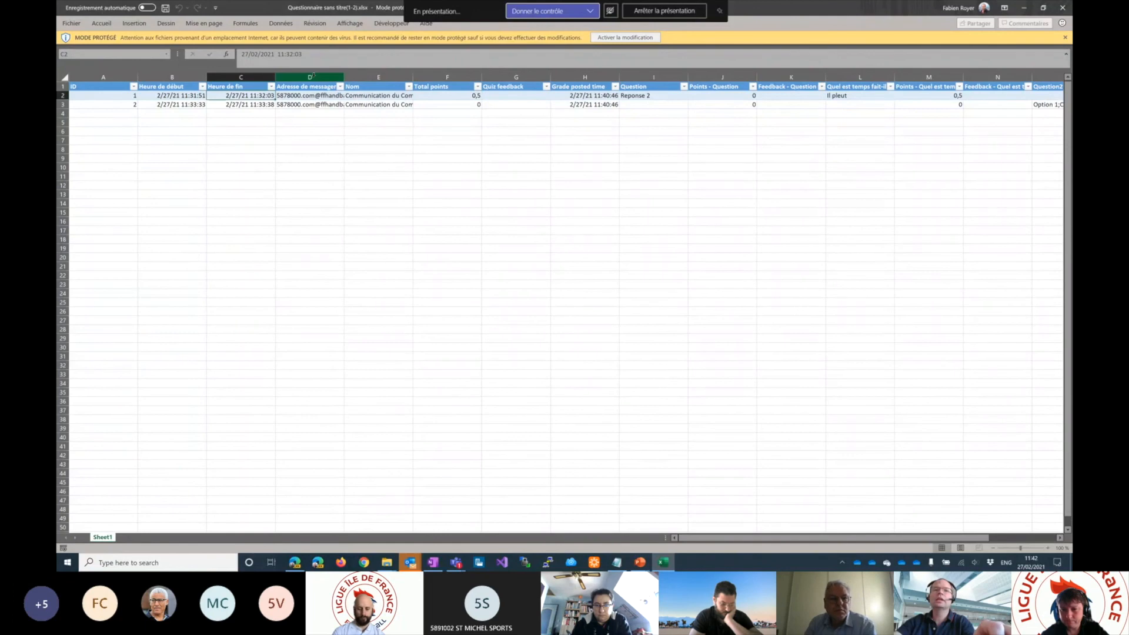
- Examine the respondents' e-mail address, name and total points columns
{"action": "left_click", "coordinate": [310, 77]}
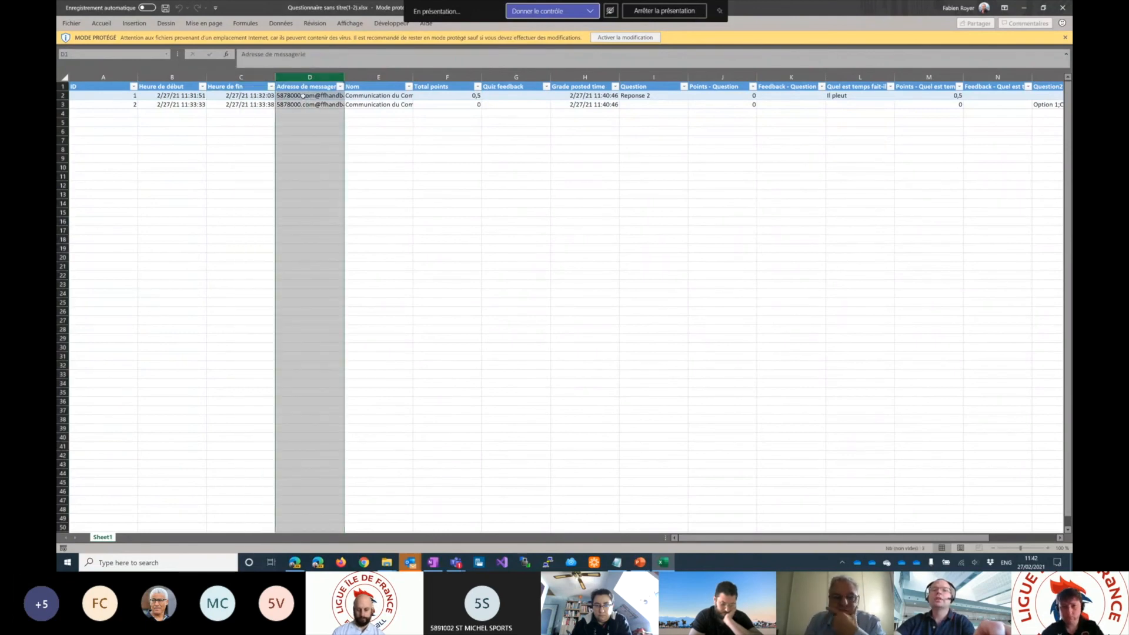
{"action": "left_click", "coordinate": [366, 94]}
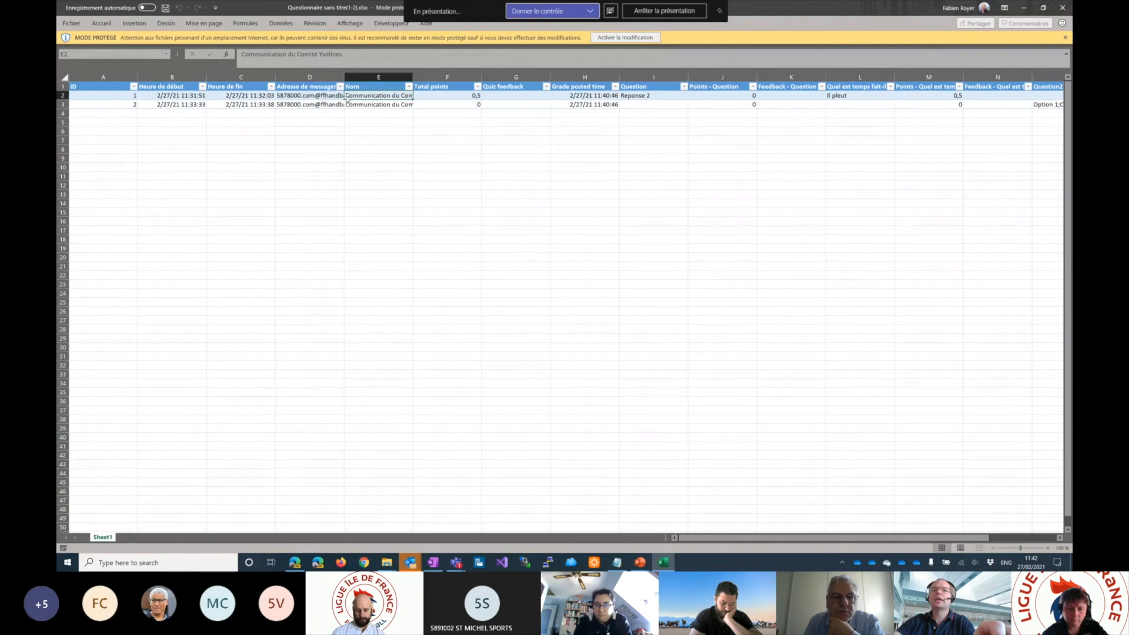
{"action": "left_click", "coordinate": [448, 96]}
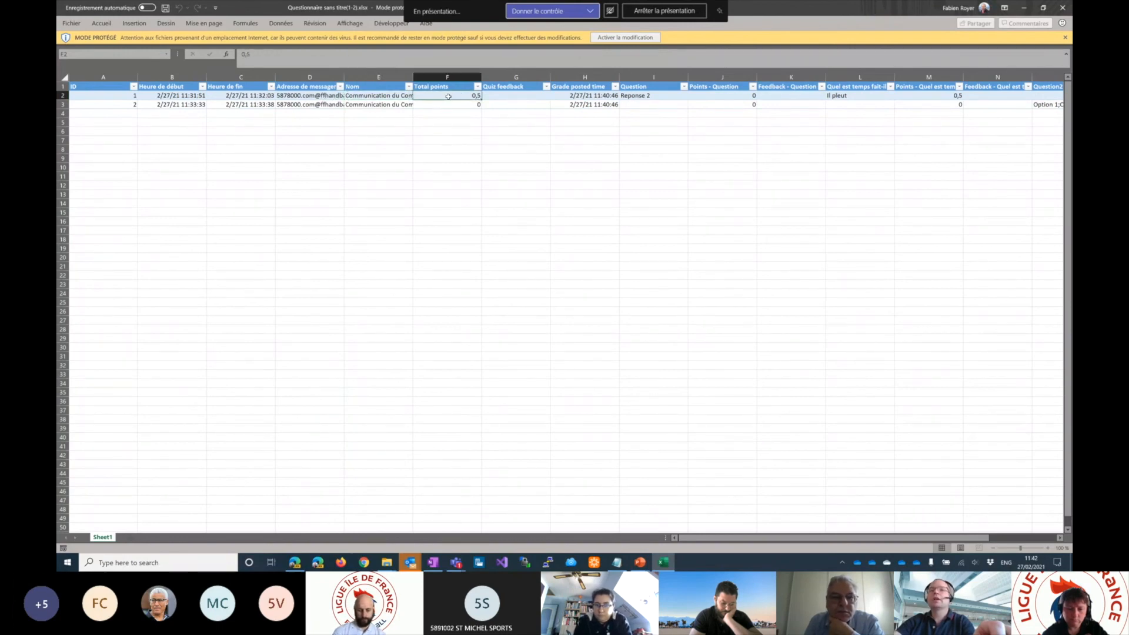
{"action": "left_click", "coordinate": [447, 77]}
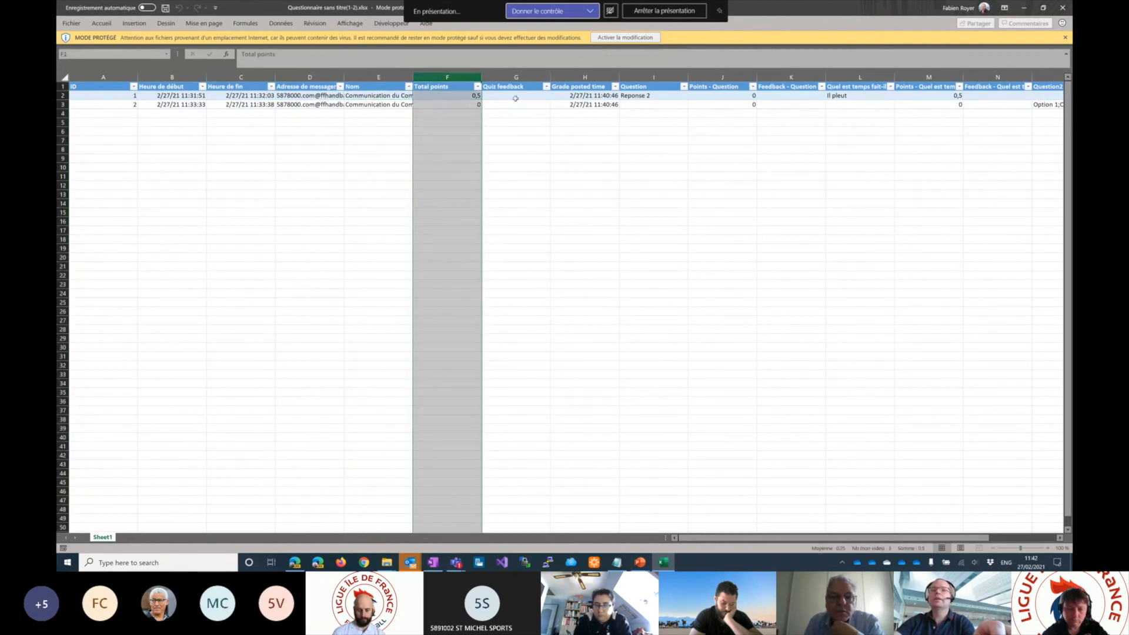
- Examine the first response's answers and points for each question, and close the quiz workbook
{"action": "left_click", "coordinate": [647, 96]}
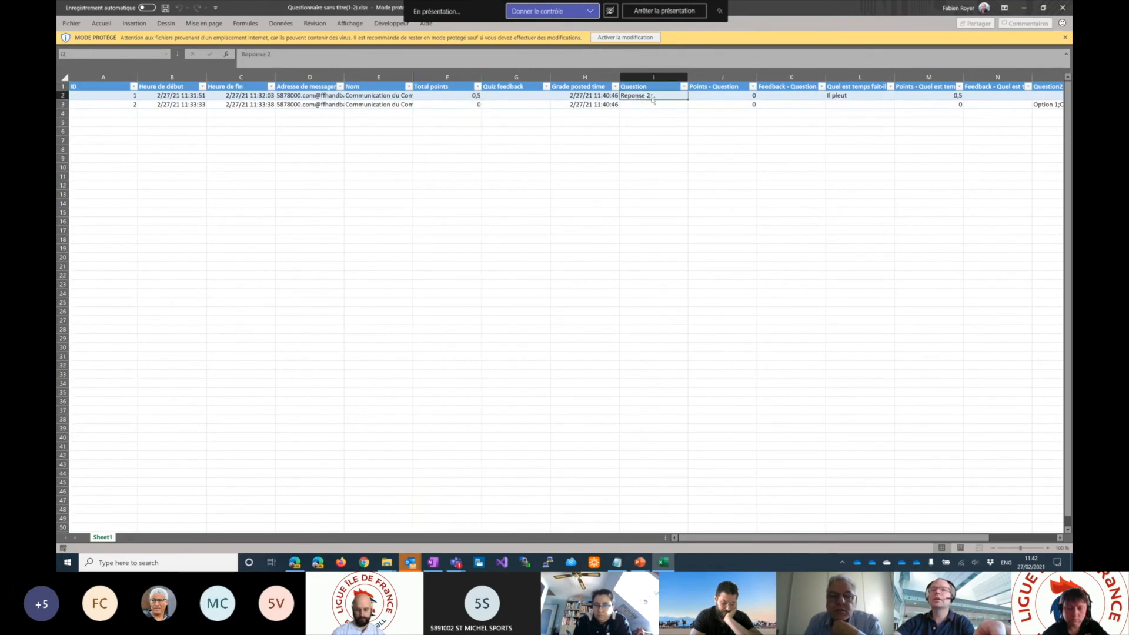
{"action": "left_click", "coordinate": [739, 95]}
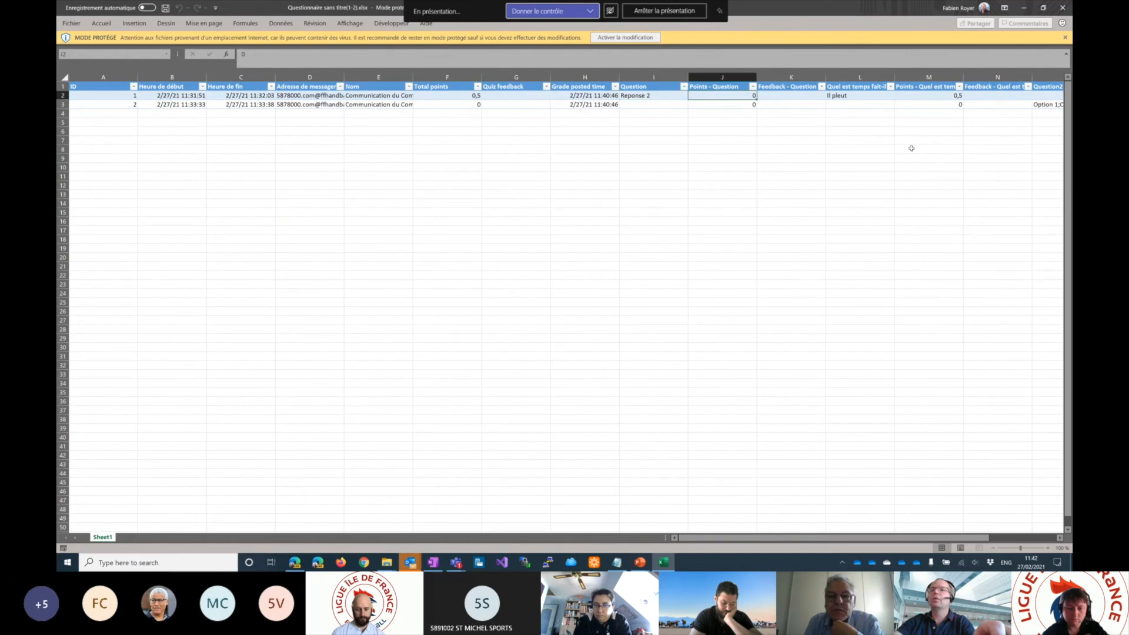
{"action": "key", "text": "Right"}
{"action": "key", "text": "Right"}
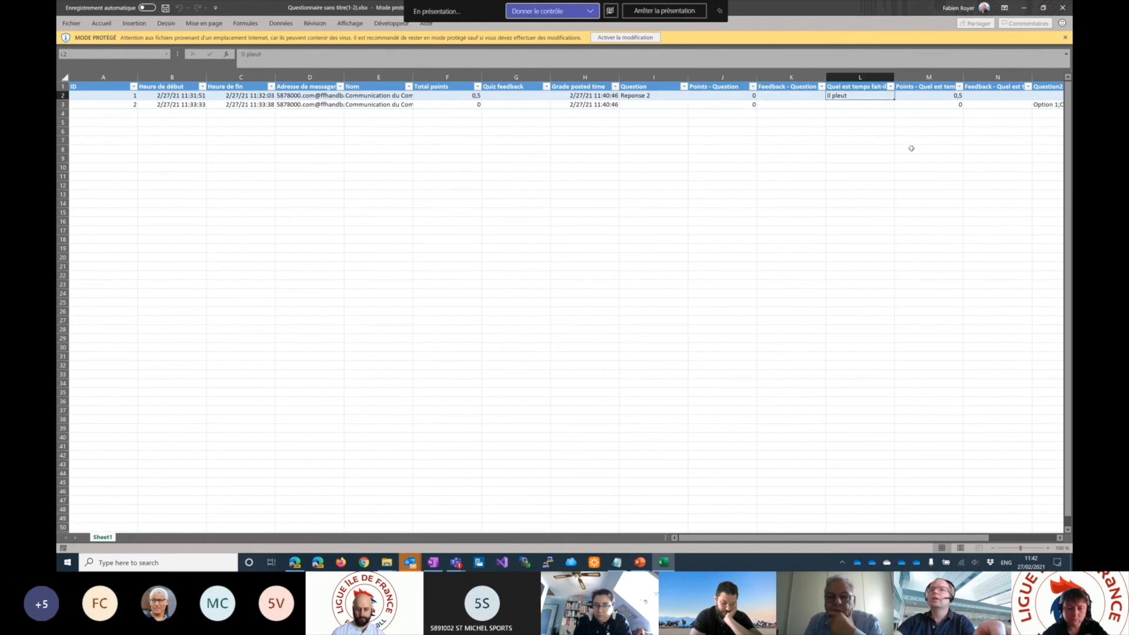
{"action": "key", "text": "Right"}
{"action": "key", "text": "Right"}
{"action": "key", "text": "Right"}
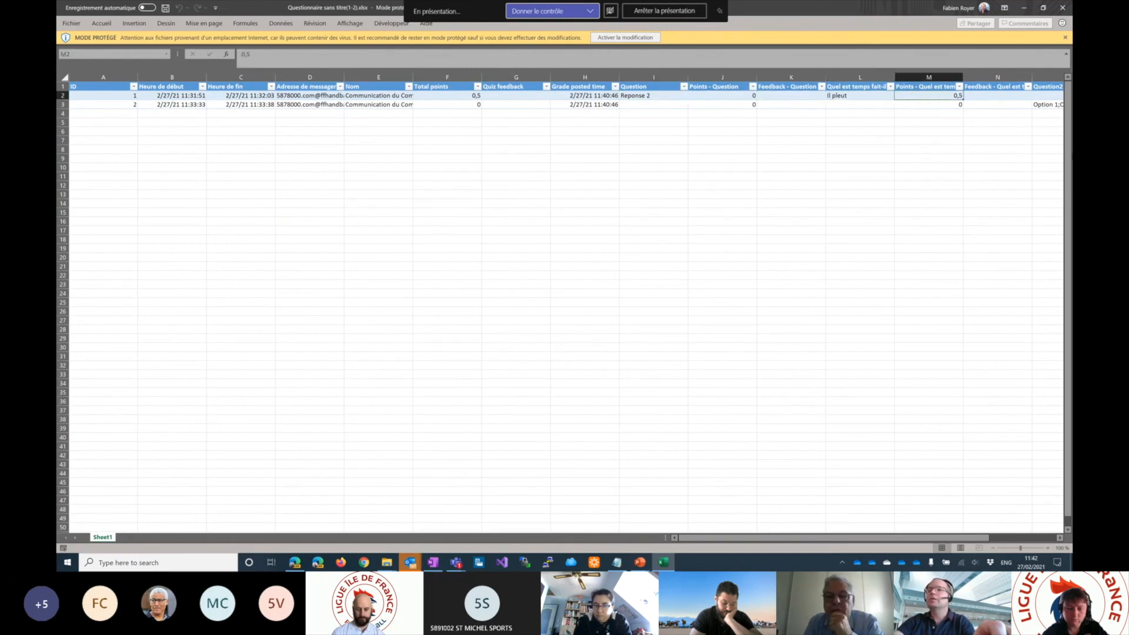
{"action": "key", "text": "Right"}
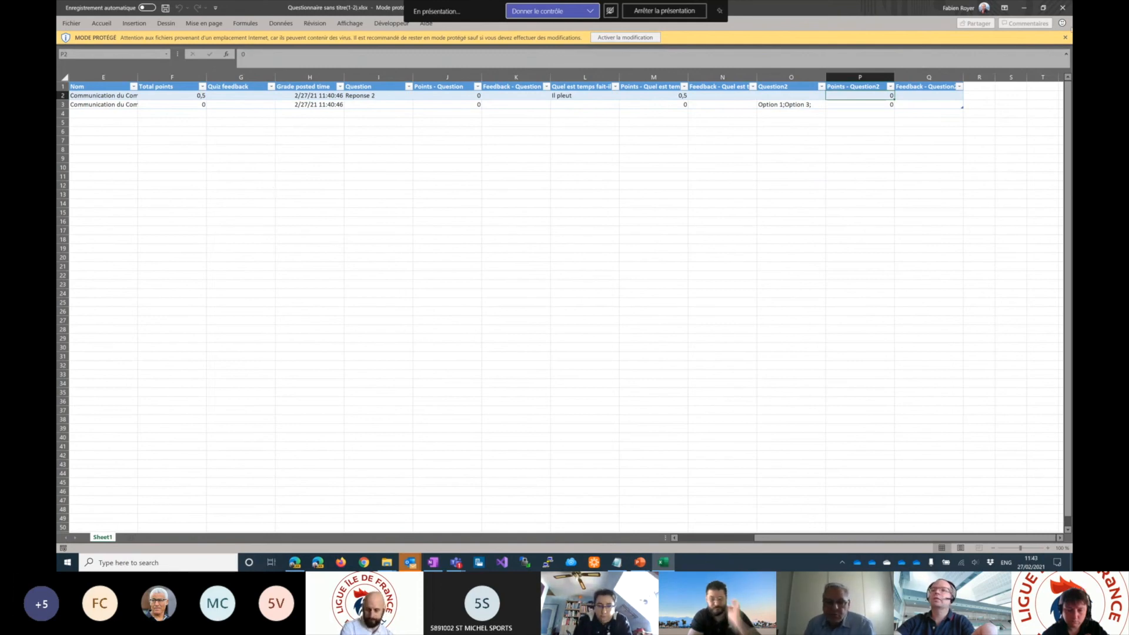
{"action": "left_click", "coordinate": [1063, 7]}
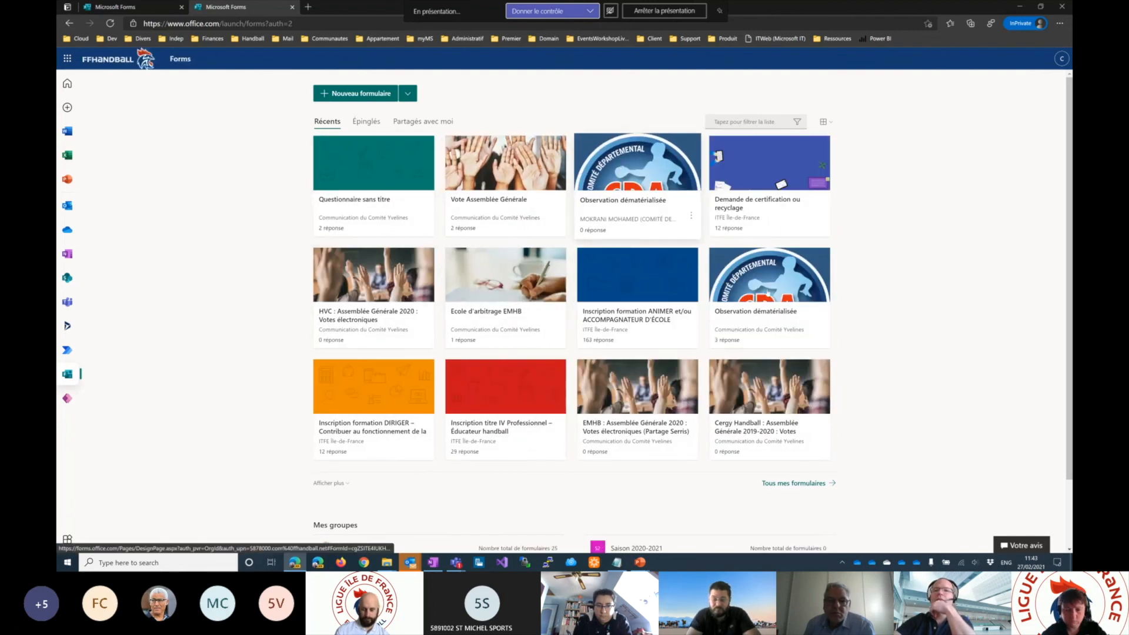
- Open the "Observation dématérialisée" form with three responses, export its responses to Excel, and open the downloaded workbook
{"action": "left_click", "coordinate": [779, 262]}
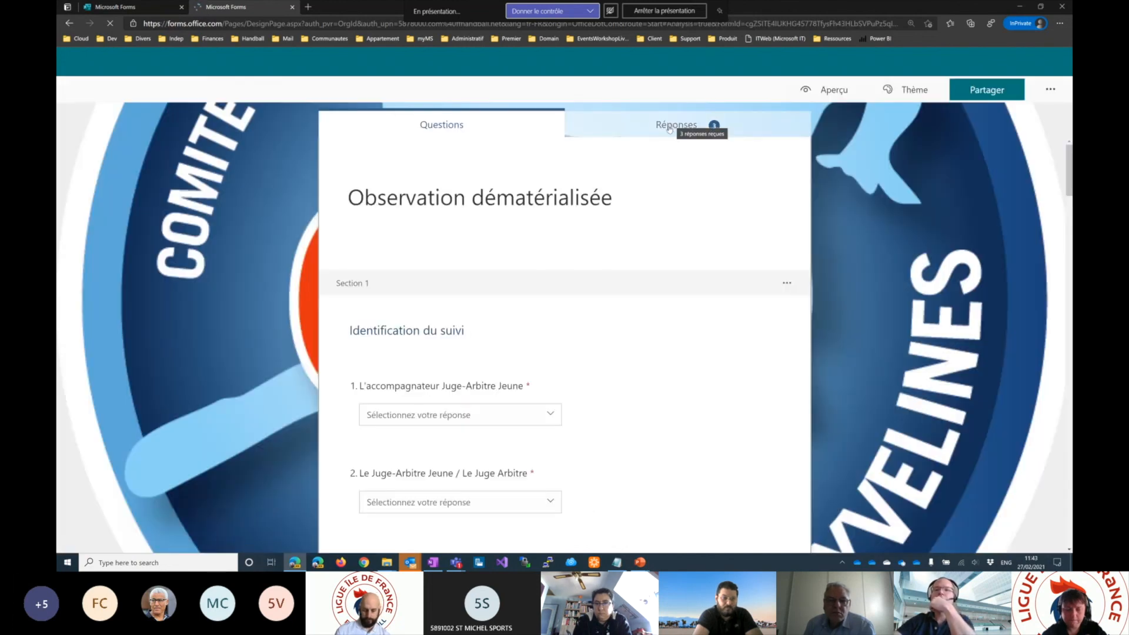
{"action": "left_click", "coordinate": [668, 126]}
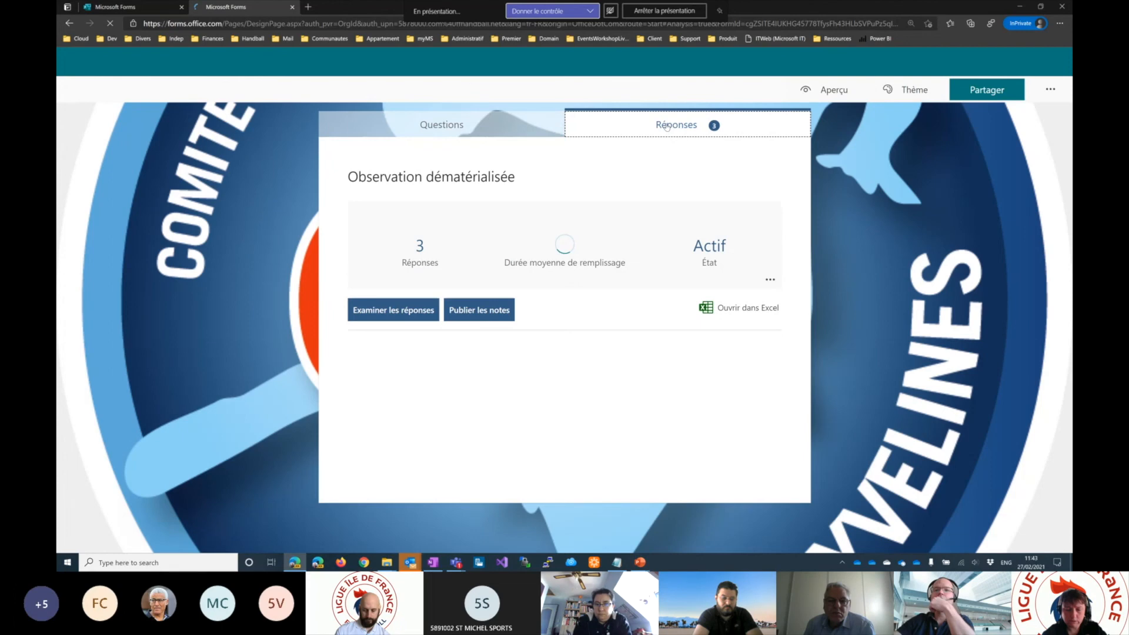
{"action": "left_click", "coordinate": [735, 308]}
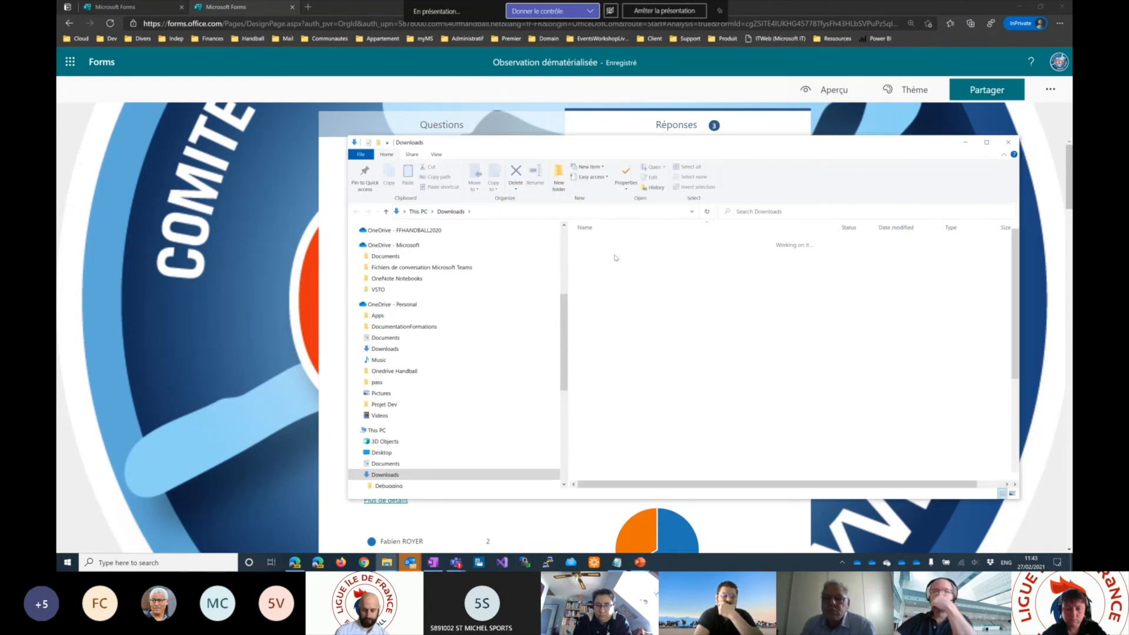
{"action": "double_click", "coordinate": [631, 253]}
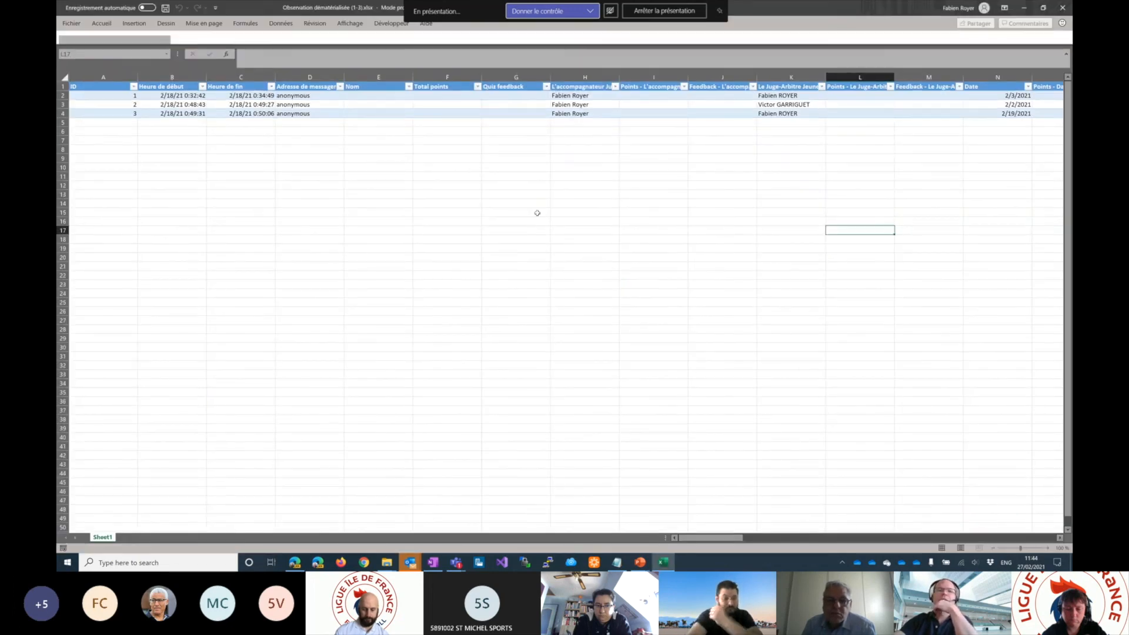
- Examine the e-mail address column and the "L'accompagnateur Juge-Arbitre Jeune" column in the exported responses
{"action": "left_click", "coordinate": [298, 75]}
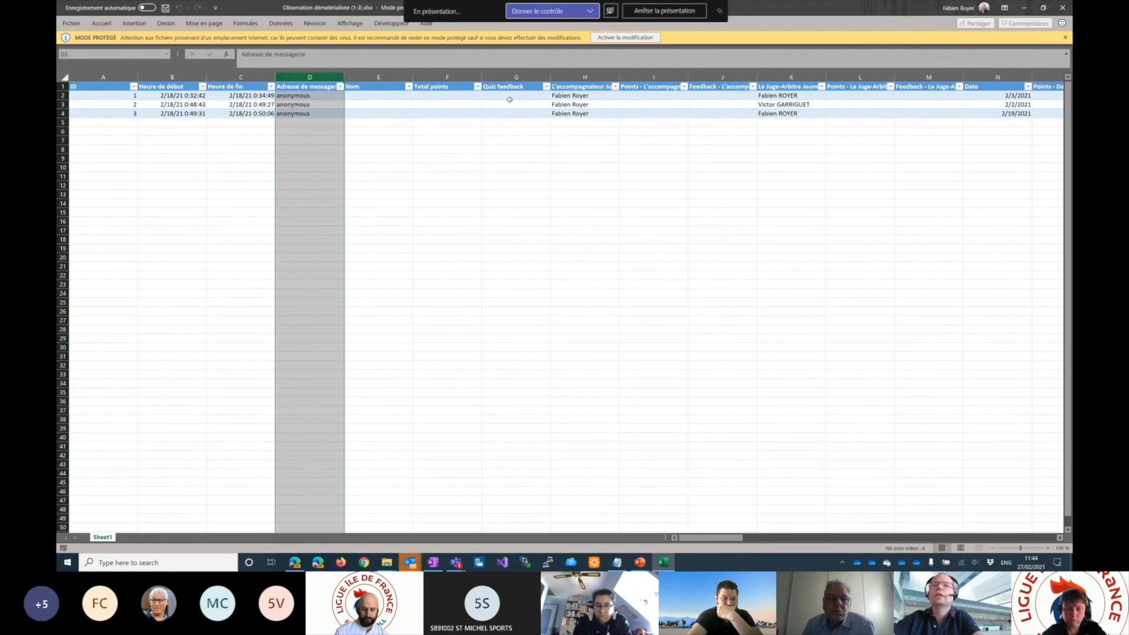
{"action": "left_click_drag", "start_coordinate": [591, 78], "coordinate": [651, 77]}
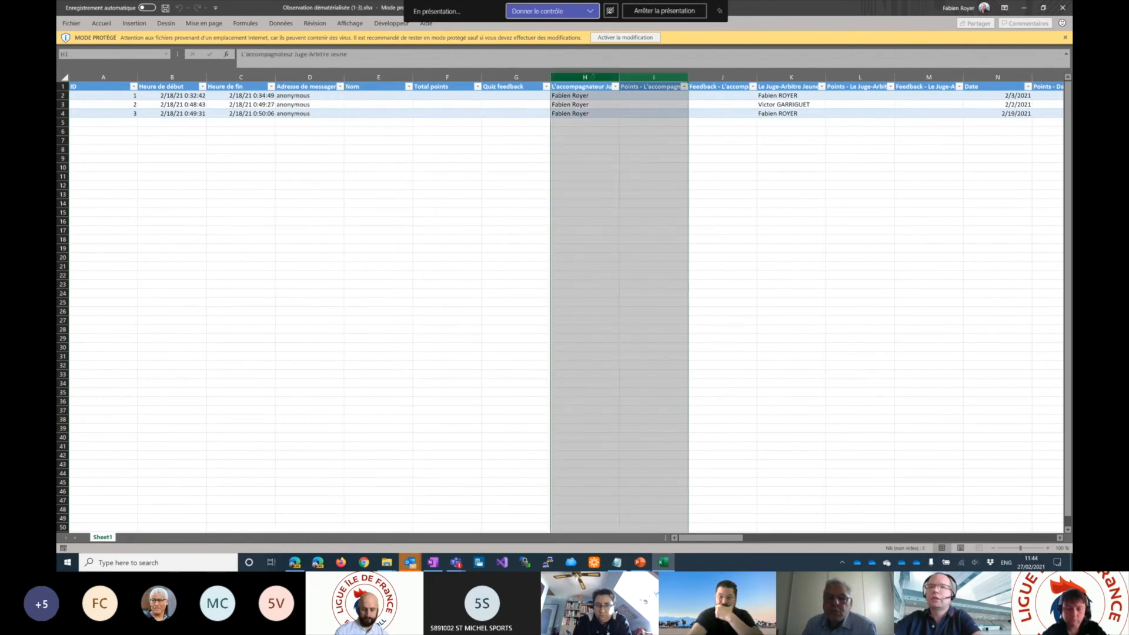
{"action": "left_click", "coordinate": [586, 78]}
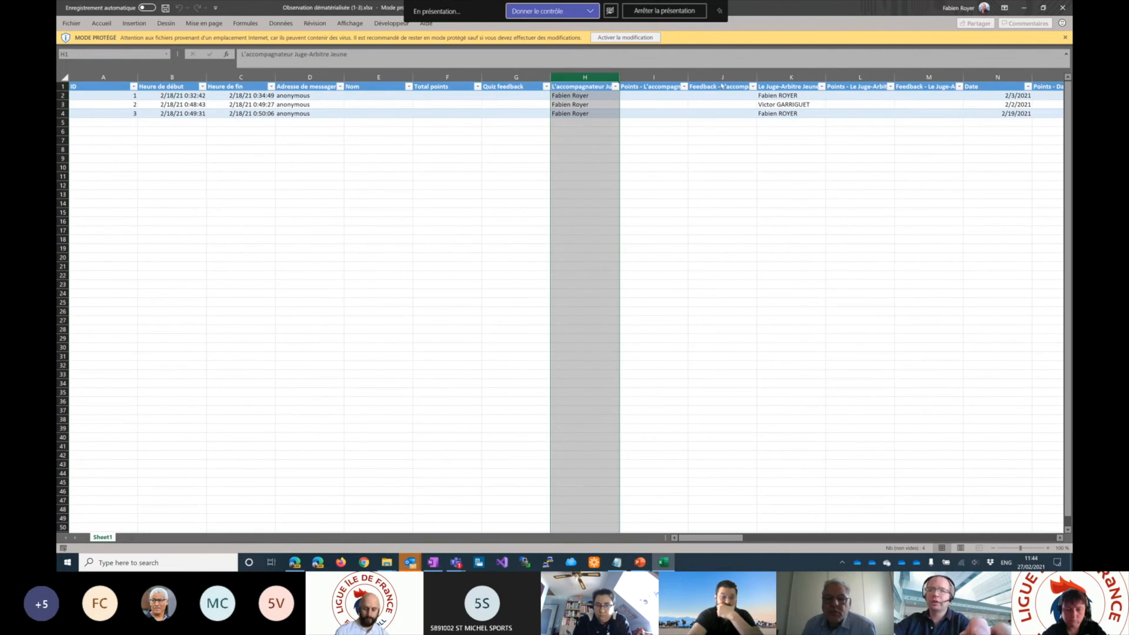
- Switch to the "Observation dématérialisée" form in the browser and review its questions from Section 1 through the "Notation thématique" rating grid
{"action": "key", "text": "alt+Tab"}
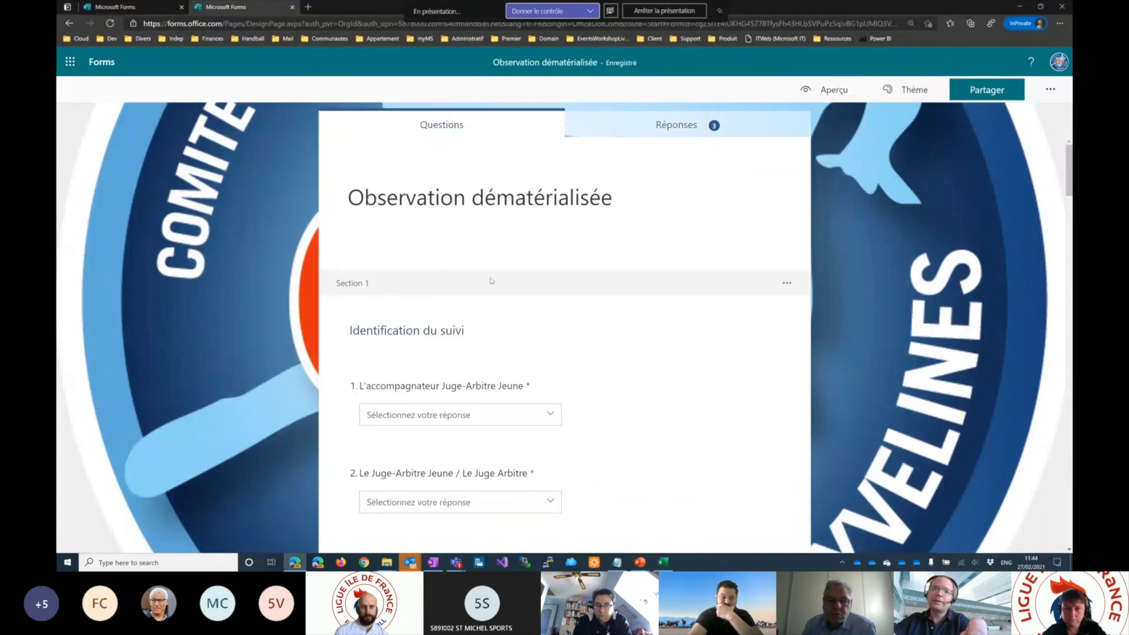
{"action": "scroll", "coordinate": [462, 265], "scroll_direction": "down", "scroll_amount": 2}
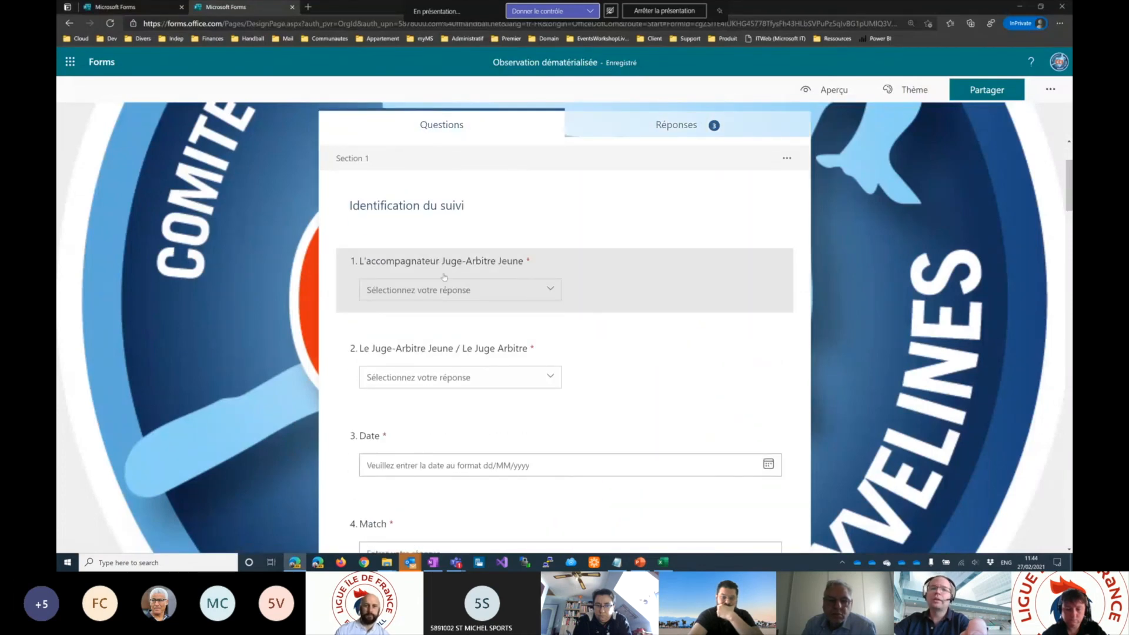
{"action": "scroll", "coordinate": [470, 351], "scroll_direction": "down", "scroll_amount": 2}
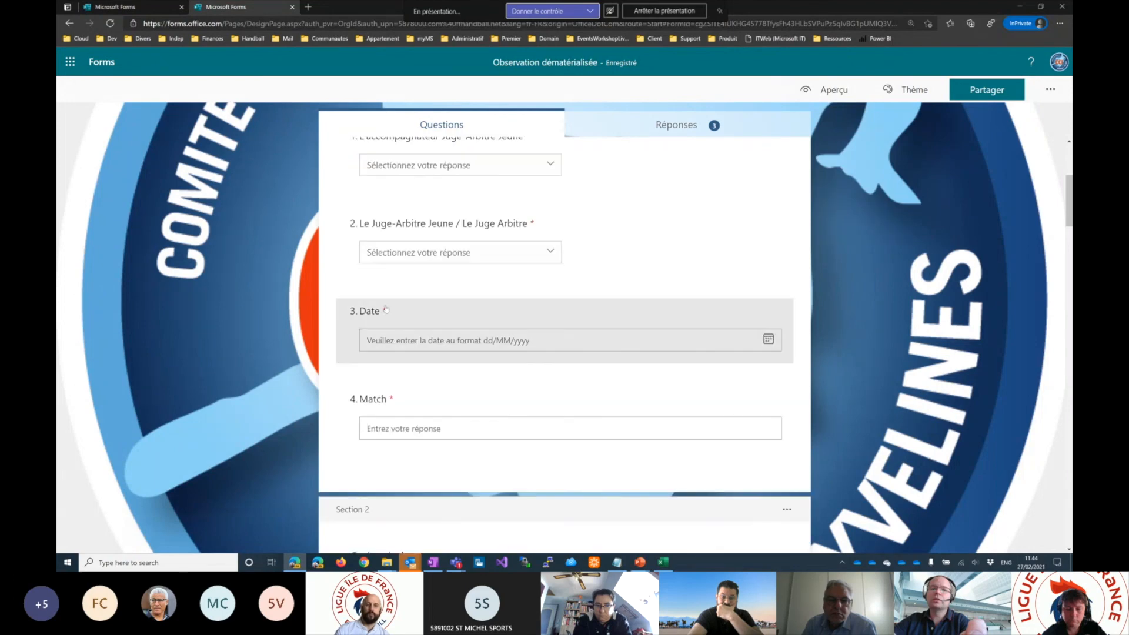
{"action": "scroll", "coordinate": [389, 412], "scroll_direction": "down", "scroll_amount": 5}
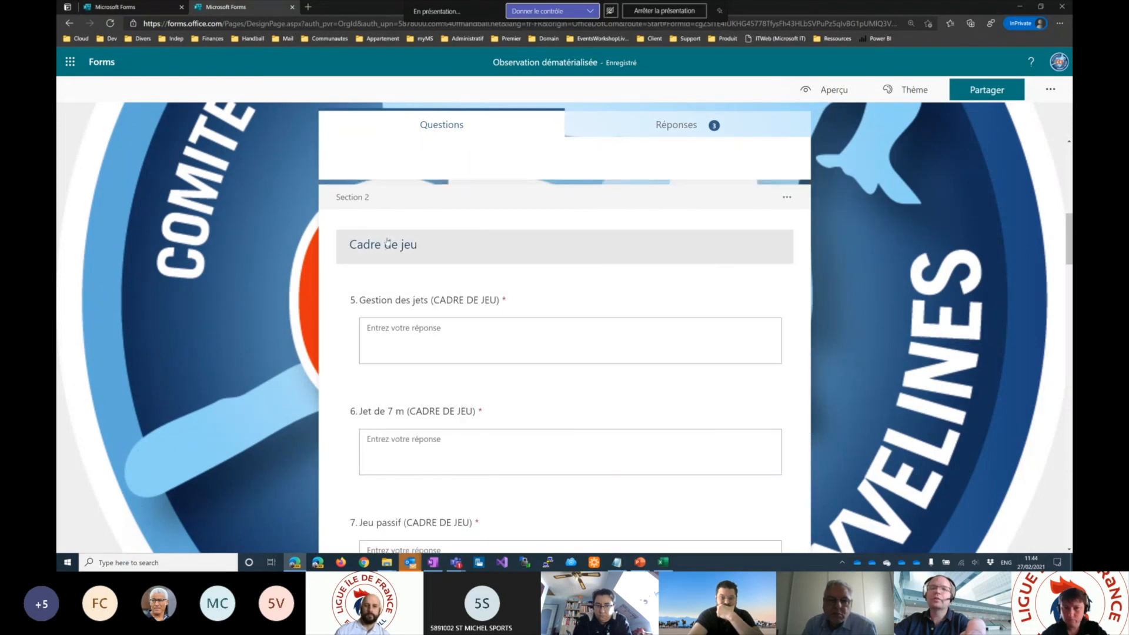
{"action": "scroll", "coordinate": [406, 303], "scroll_direction": "down", "scroll_amount": 2}
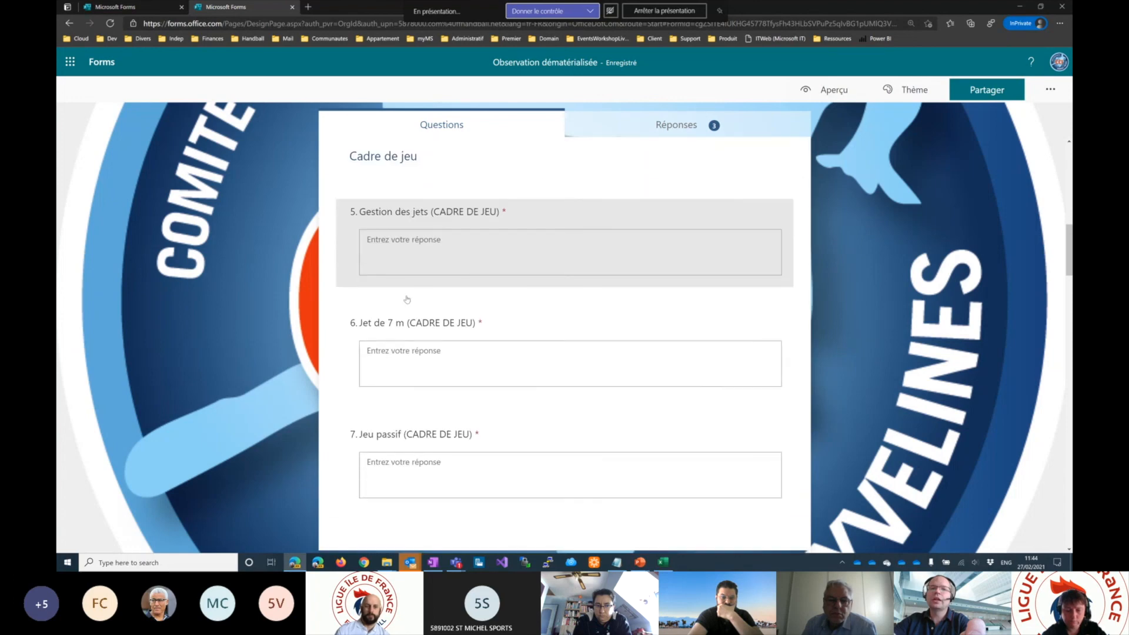
{"action": "scroll", "coordinate": [412, 341], "scroll_direction": "down", "scroll_amount": 5}
{"action": "scroll", "coordinate": [415, 279], "scroll_direction": "down", "scroll_amount": 2}
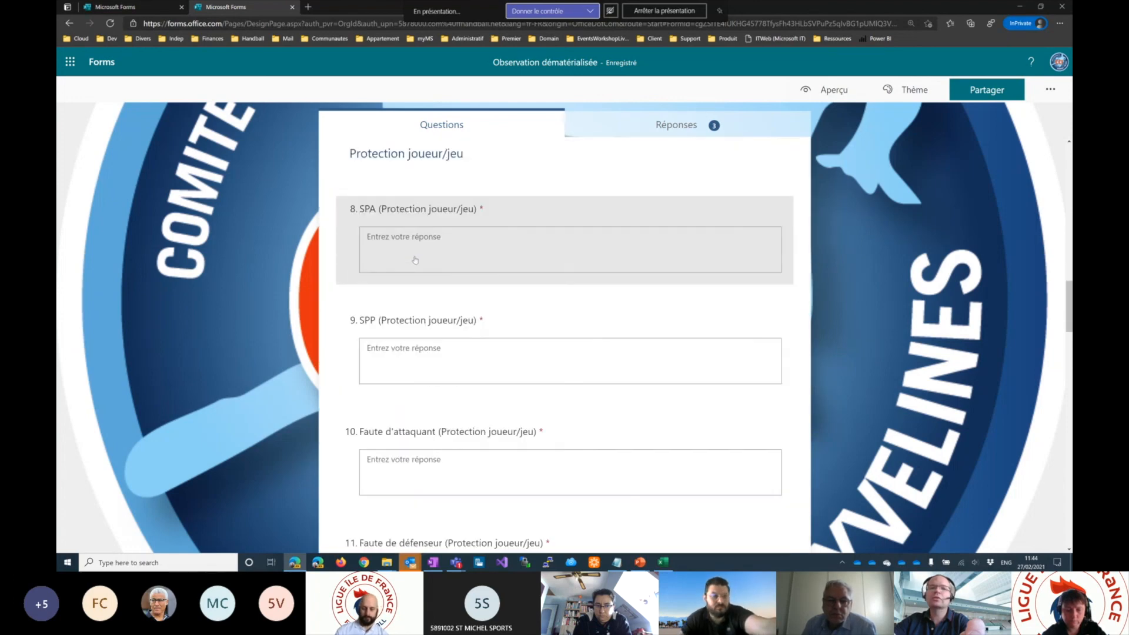
{"action": "scroll", "coordinate": [406, 400], "scroll_direction": "down", "scroll_amount": 5}
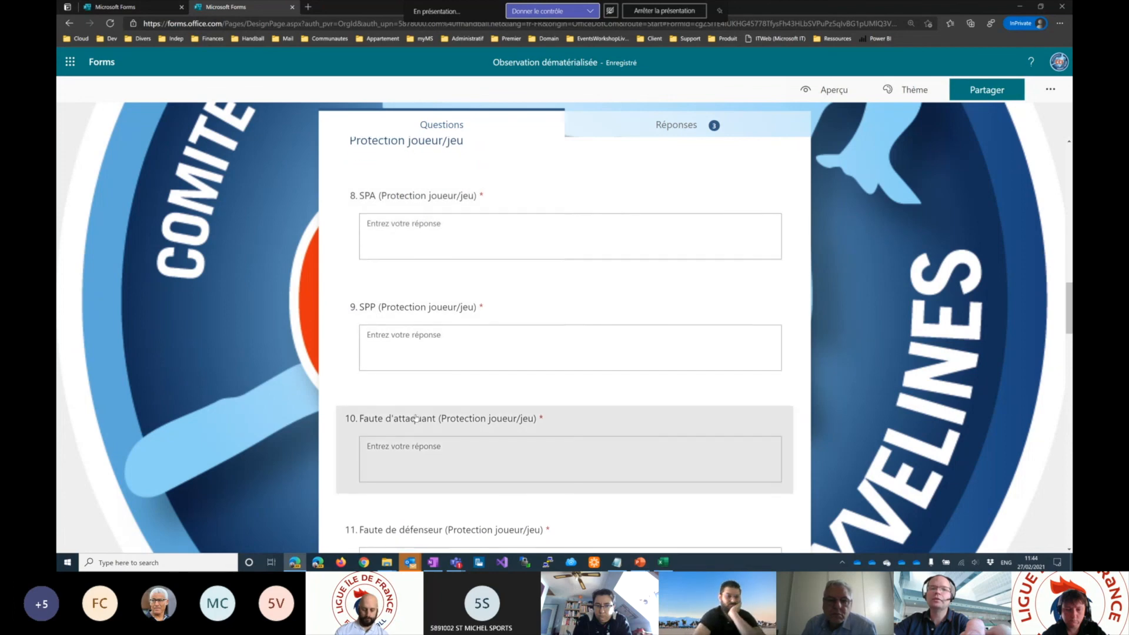
{"action": "scroll", "coordinate": [414, 396], "scroll_direction": "down", "scroll_amount": 4}
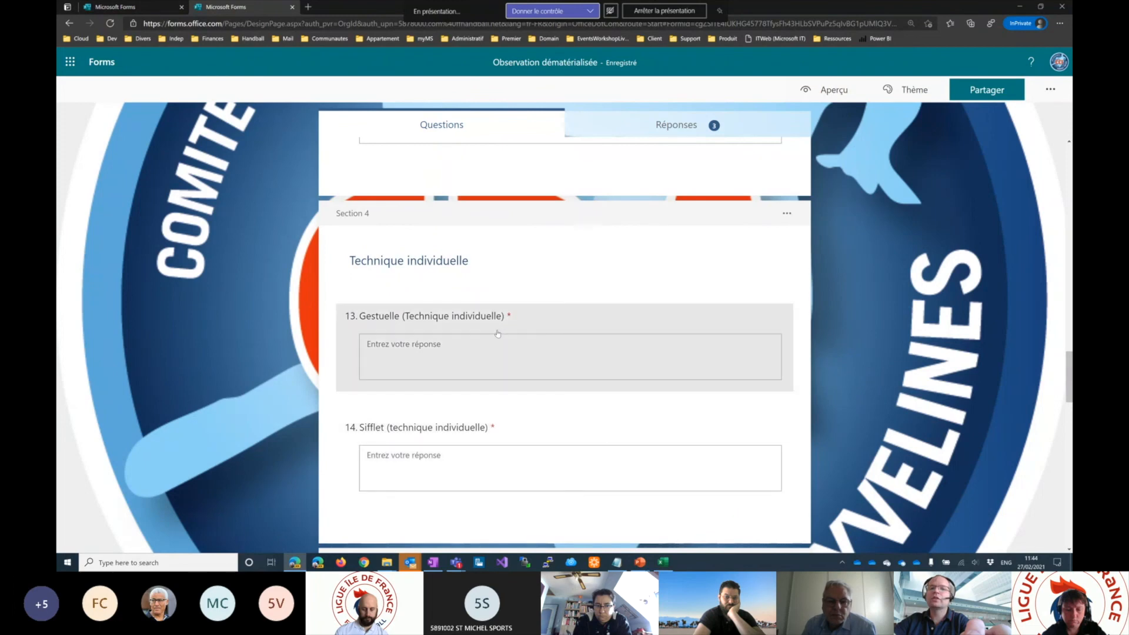
{"action": "scroll", "coordinate": [483, 351], "scroll_direction": "down", "scroll_amount": 6}
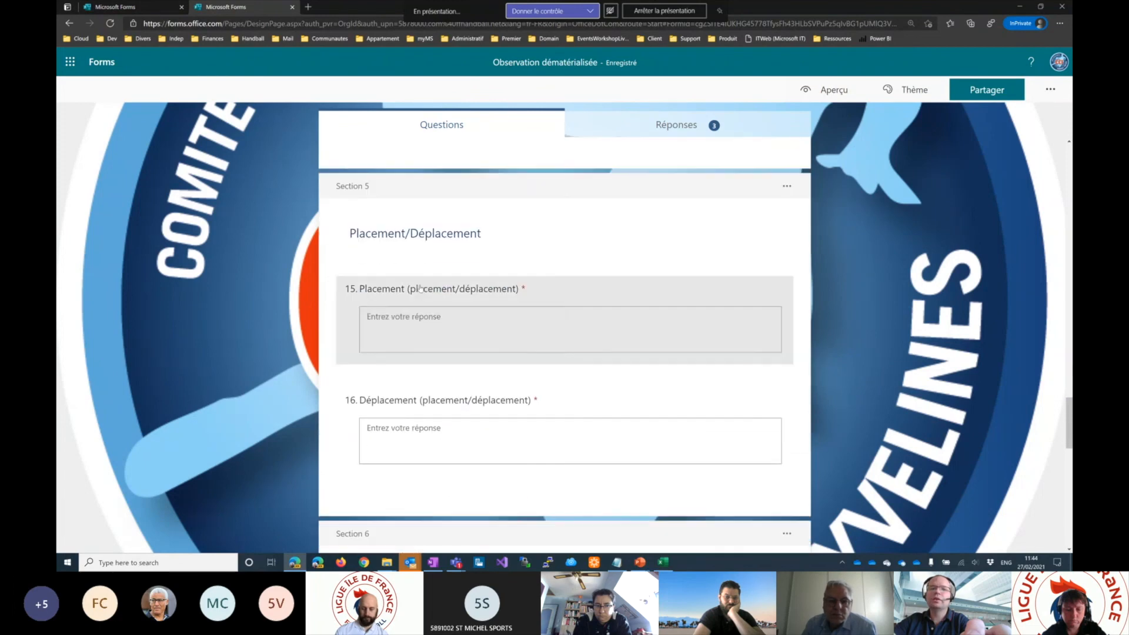
{"action": "scroll", "coordinate": [415, 344], "scroll_direction": "down", "scroll_amount": 6}
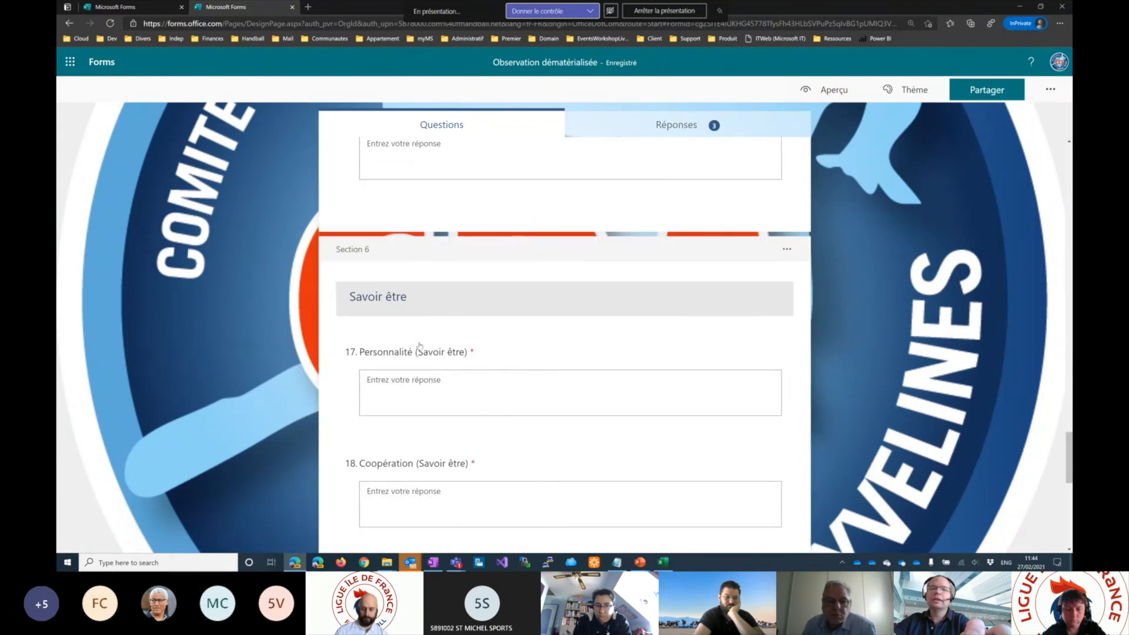
{"action": "scroll", "coordinate": [421, 344], "scroll_direction": "down", "scroll_amount": 6}
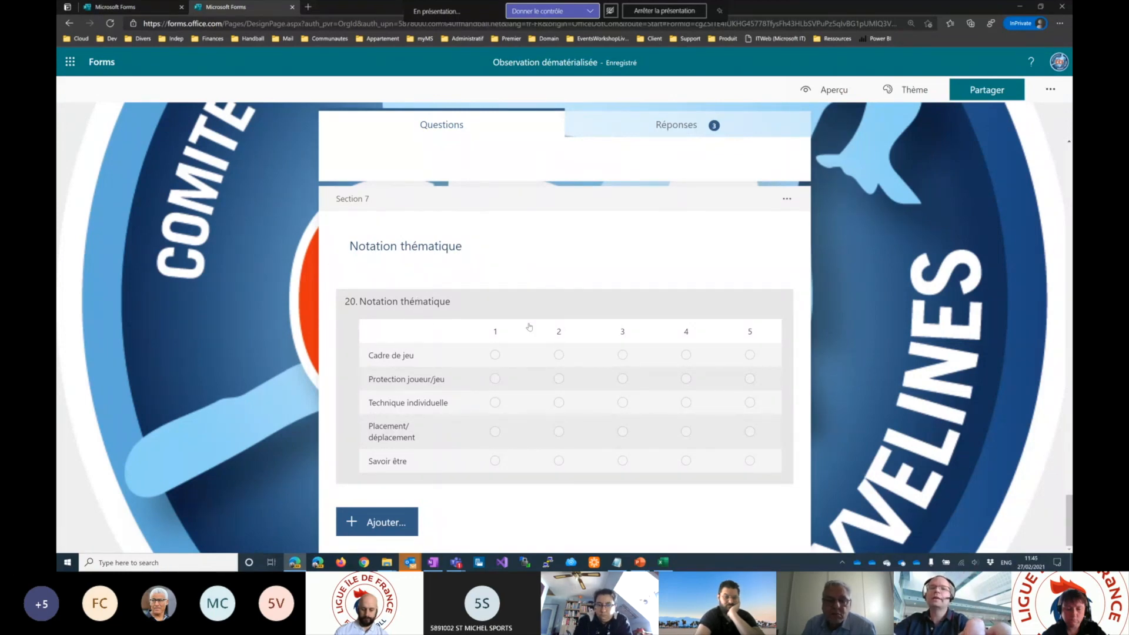
- Return to the exported Excel workbook and examine the answers, points and feedback columns for the accompagnateur and juge-arbitre questions
{"action": "key", "text": "alt+Tab"}
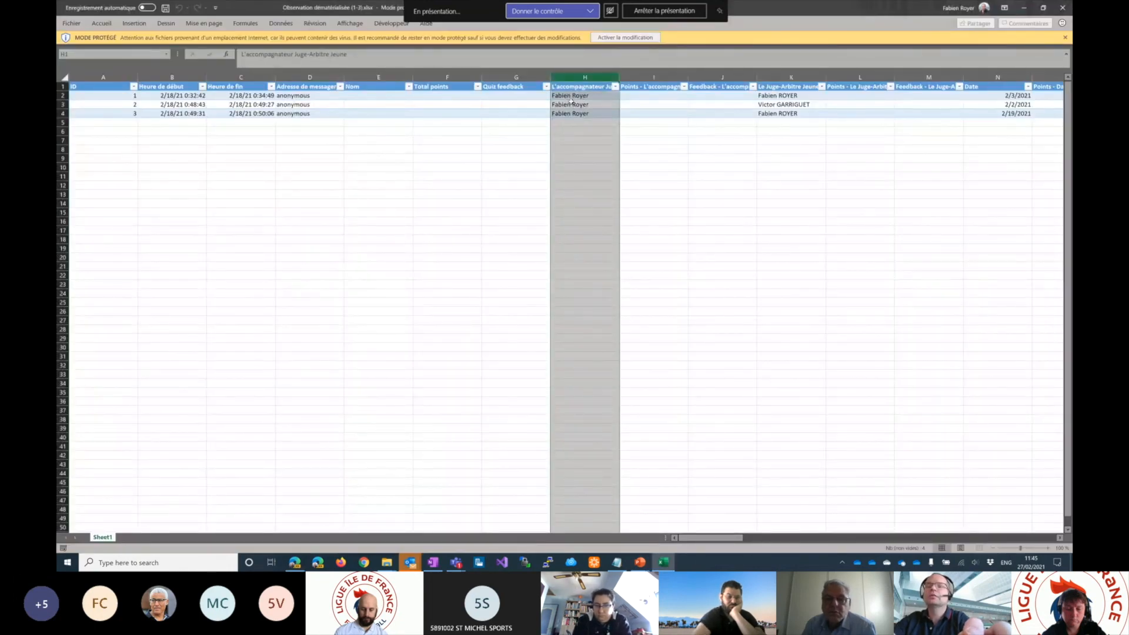
{"action": "left_click", "coordinate": [572, 103]}
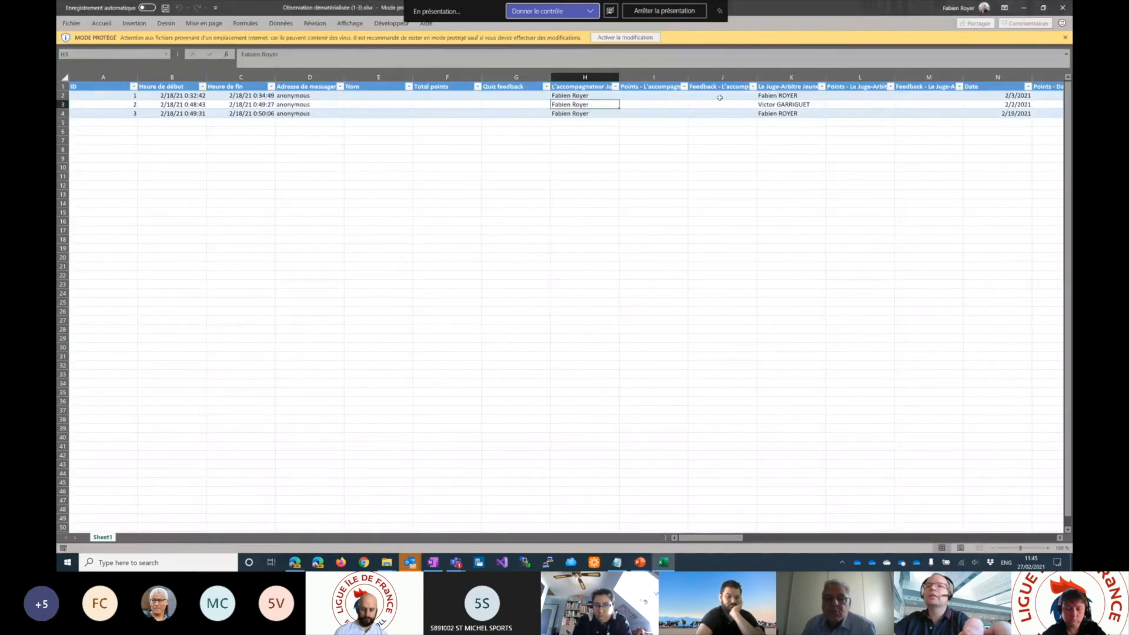
{"action": "left_click", "coordinate": [782, 96]}
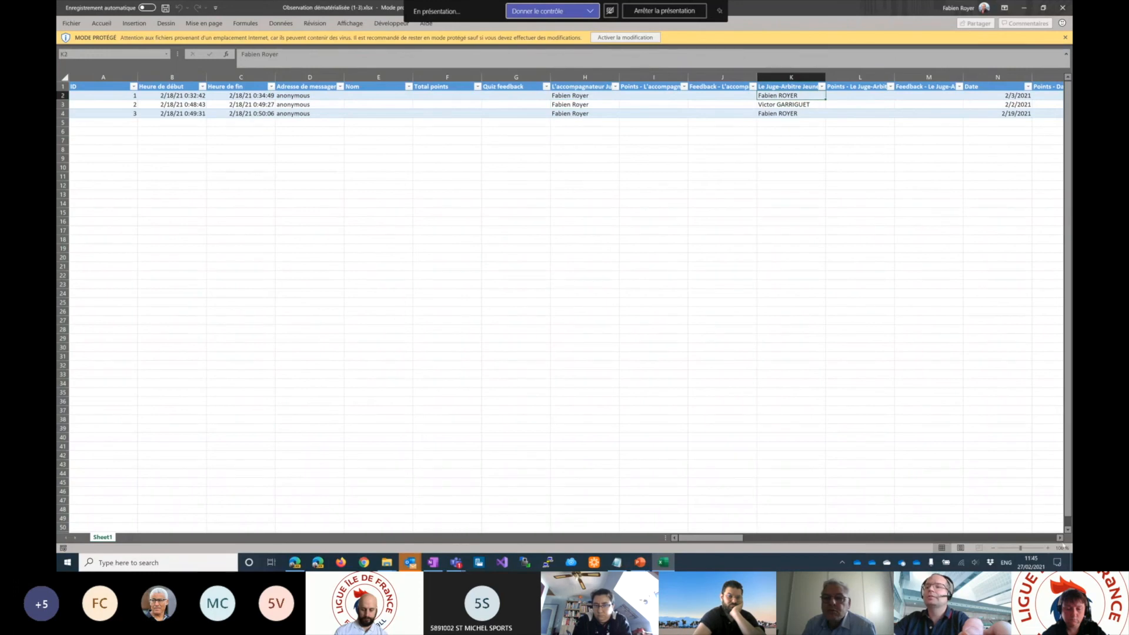
{"action": "left_click", "coordinate": [1060, 539]}
{"action": "left_click", "coordinate": [1060, 538]}
{"action": "left_click", "coordinate": [1060, 539]}
{"action": "left_click", "coordinate": [1061, 538]}
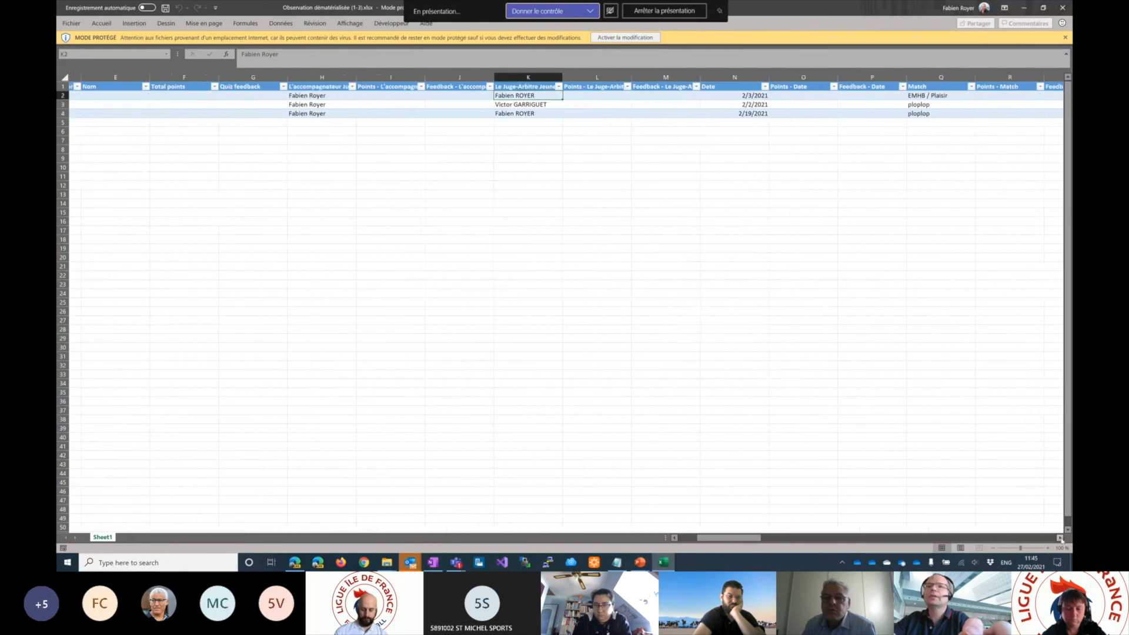
{"action": "left_click", "coordinate": [1060, 538]}
{"action": "left_click", "coordinate": [1060, 538]}
{"action": "left_click_drag", "start_coordinate": [448, 77], "coordinate": [515, 77]}
{"action": "left_click", "coordinate": [518, 104]}
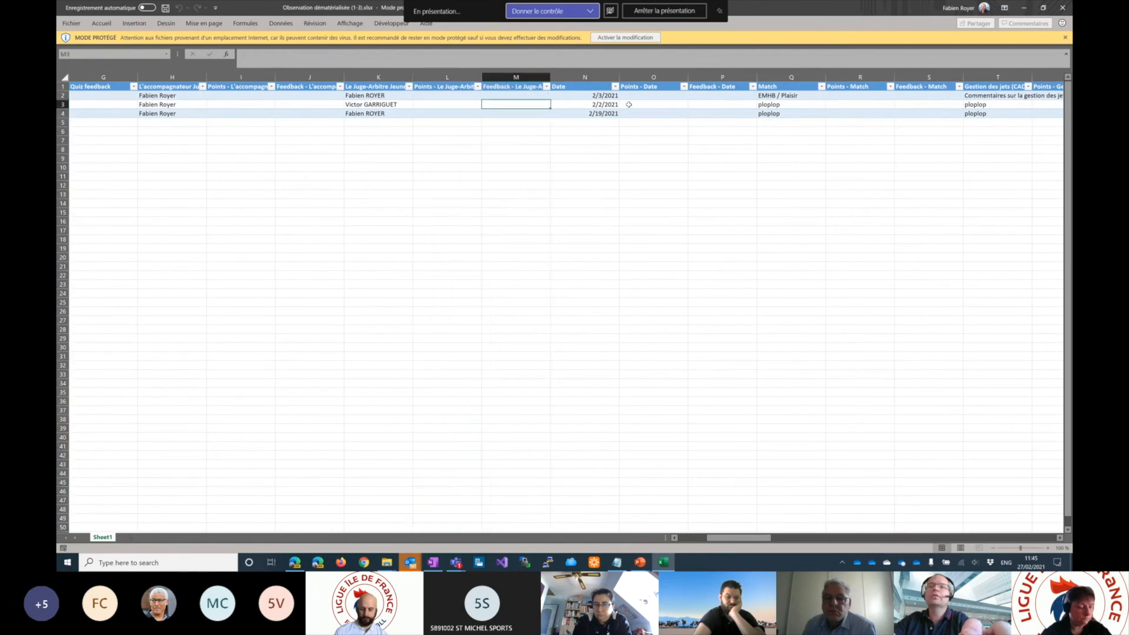
- Examine the Date, Match and "Gestion des jets" answer columns
{"action": "left_click", "coordinate": [585, 77]}
{"action": "left_click_drag", "start_coordinate": [613, 77], "coordinate": [588, 76]}
{"action": "left_click", "coordinate": [791, 77]}
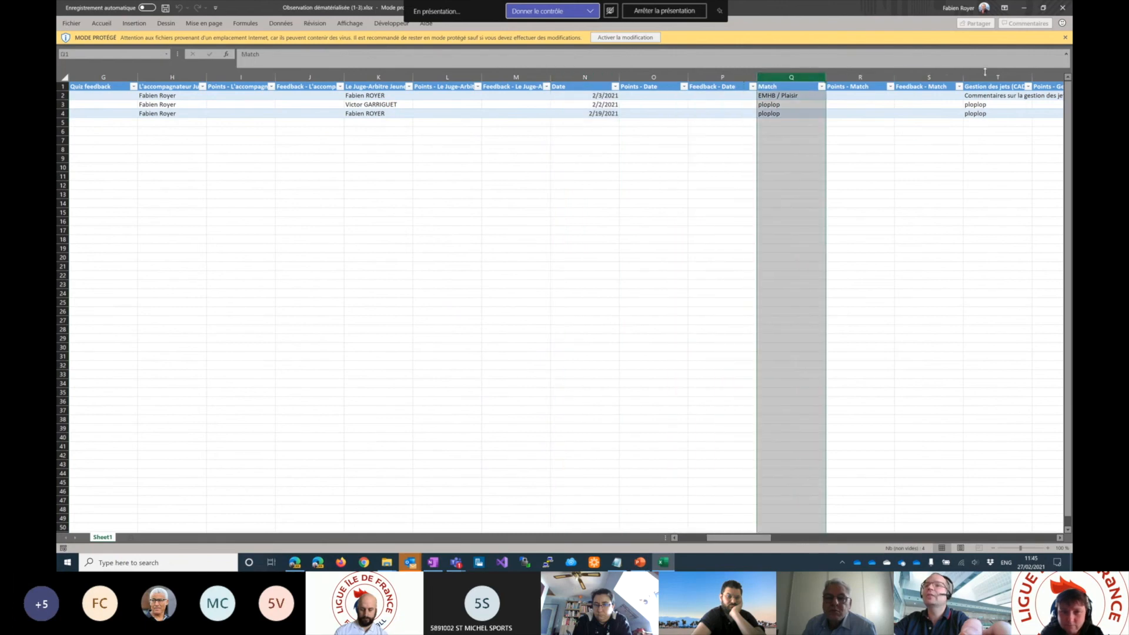
{"action": "left_click", "coordinate": [988, 77]}
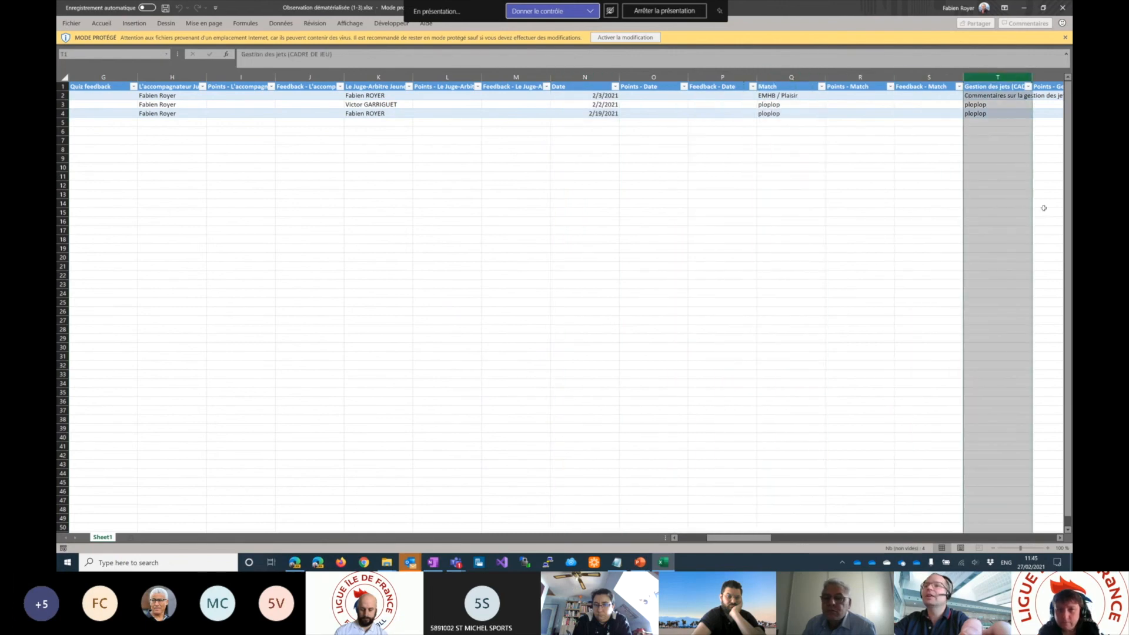
- Examine the comment columns from "Gestion des jets" onward, and return to the first columns of the sheet
{"action": "left_click", "coordinate": [1060, 539]}
{"action": "left_click", "coordinate": [1061, 539]}
{"action": "left_click", "coordinate": [1060, 538]}
{"action": "left_click", "coordinate": [1061, 539]}
{"action": "left_click", "coordinate": [1061, 539]}
{"action": "left_click", "coordinate": [1061, 539]}
{"action": "left_click", "coordinate": [1061, 539]}
{"action": "left_click", "coordinate": [1061, 539]}
{"action": "left_click", "coordinate": [1060, 538]}
{"action": "left_click", "coordinate": [1061, 538]}
{"action": "left_click", "coordinate": [1061, 538]}
{"action": "left_click", "coordinate": [1061, 539]}
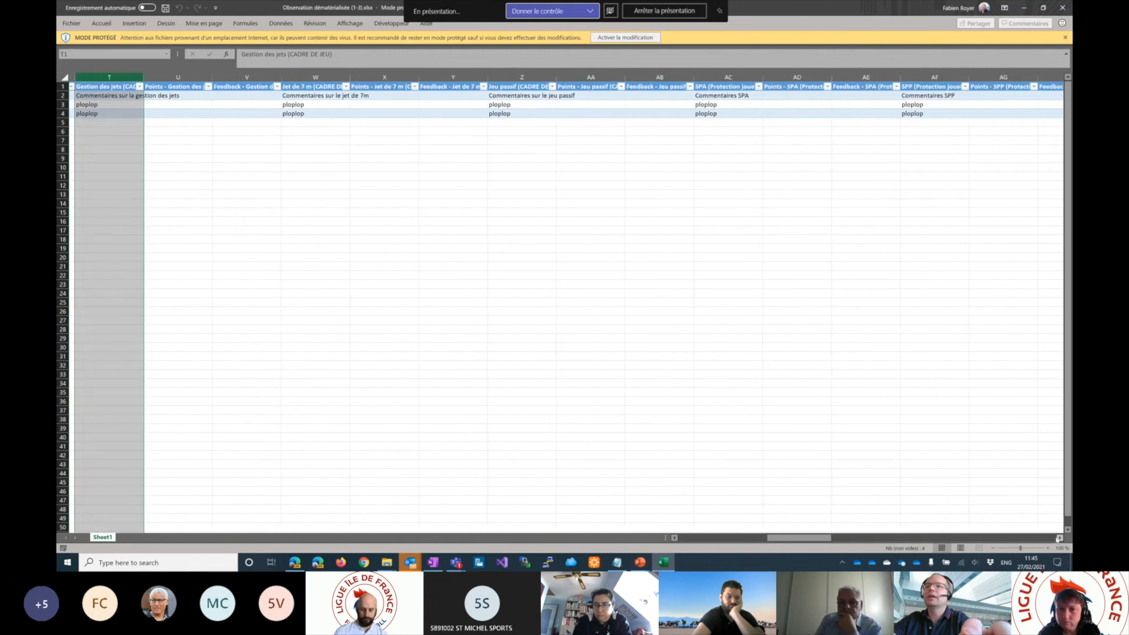
{"action": "left_click", "coordinate": [1059, 539]}
{"action": "left_click", "coordinate": [1057, 538]}
{"action": "left_click_drag", "start_coordinate": [831, 538], "coordinate": [682, 538]}
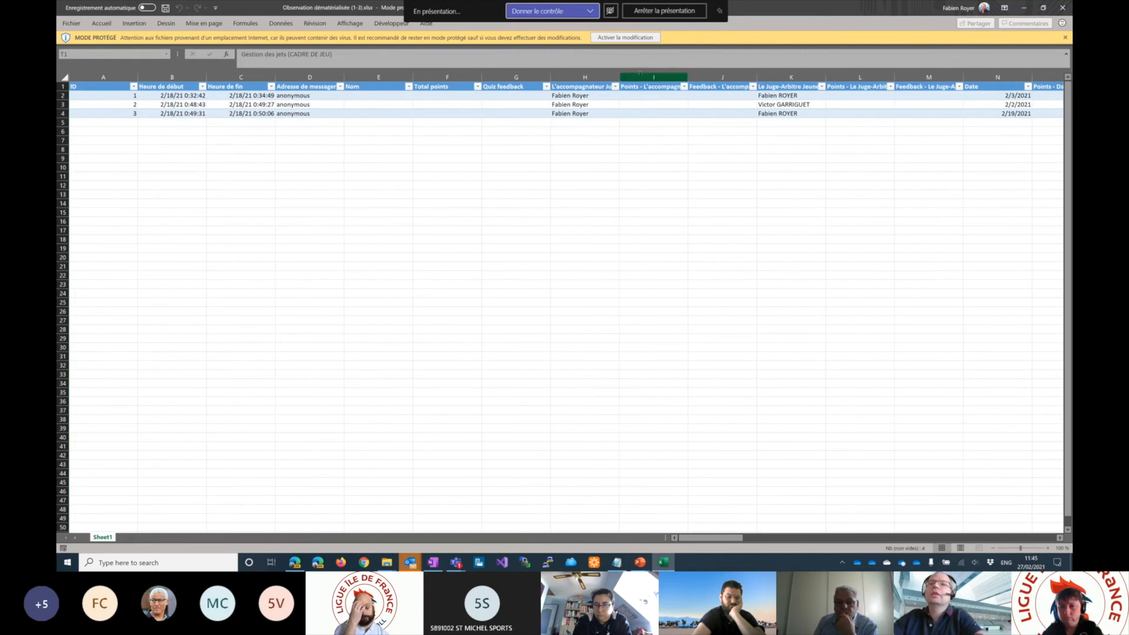
- Select the whole response table including its headers, and enable editing of the protected workbook
{"action": "left_click_drag", "start_coordinate": [80, 87], "coordinate": [1056, 121]}
{"action": "left_click_drag", "start_coordinate": [1071, 121], "coordinate": [911, 110]}
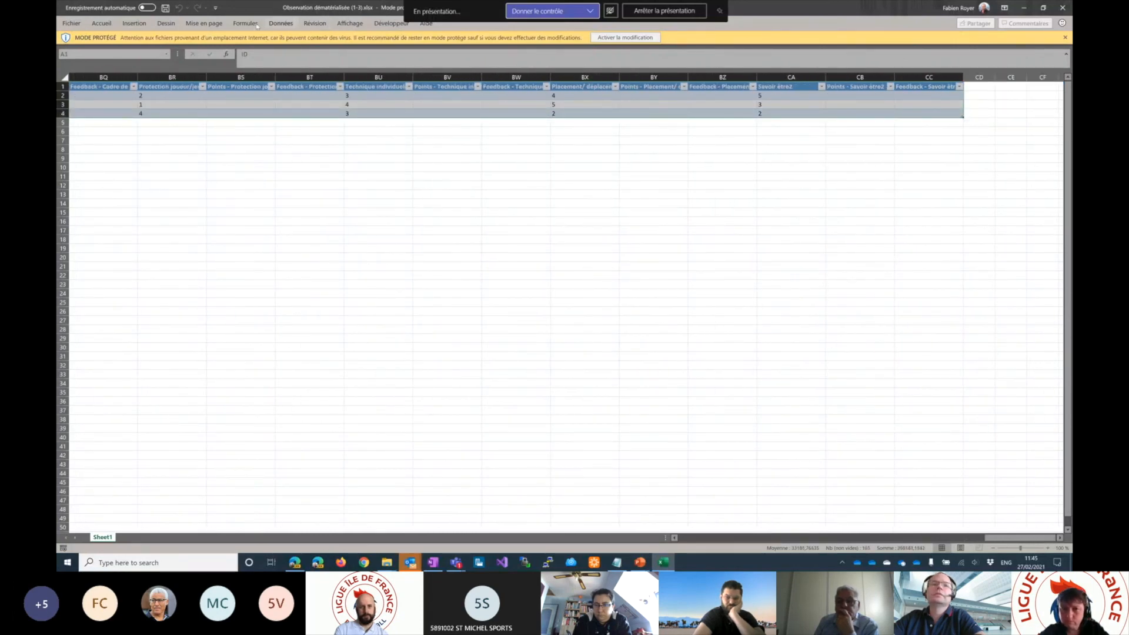
{"action": "left_click", "coordinate": [124, 26]}
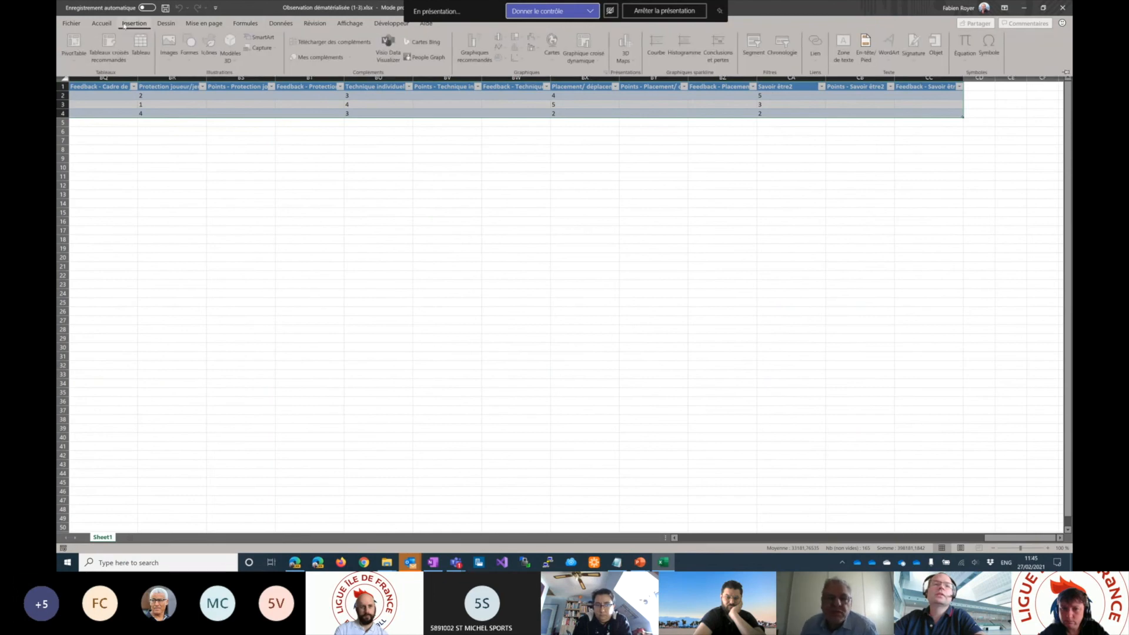
{"action": "left_click", "coordinate": [527, 279]}
{"action": "left_click", "coordinate": [617, 38]}
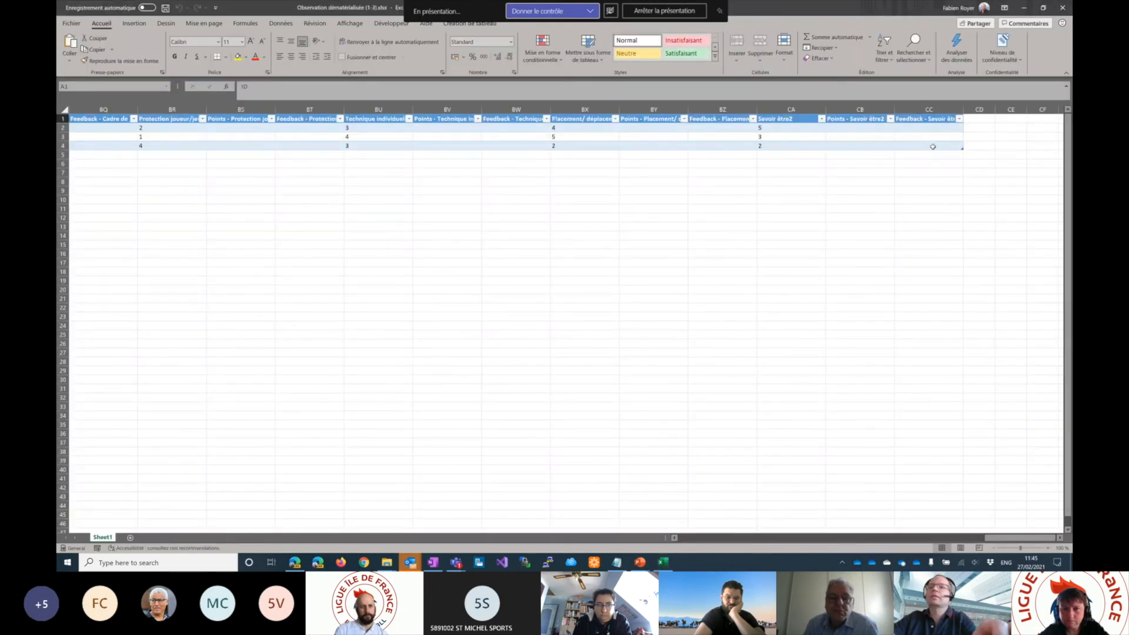
- Select the full response table from cell CC4 back to cell A1
{"action": "left_click", "coordinate": [933, 145]}
{"action": "key", "text": "shift+Left"}
{"action": "key", "text": "shift+Left"}
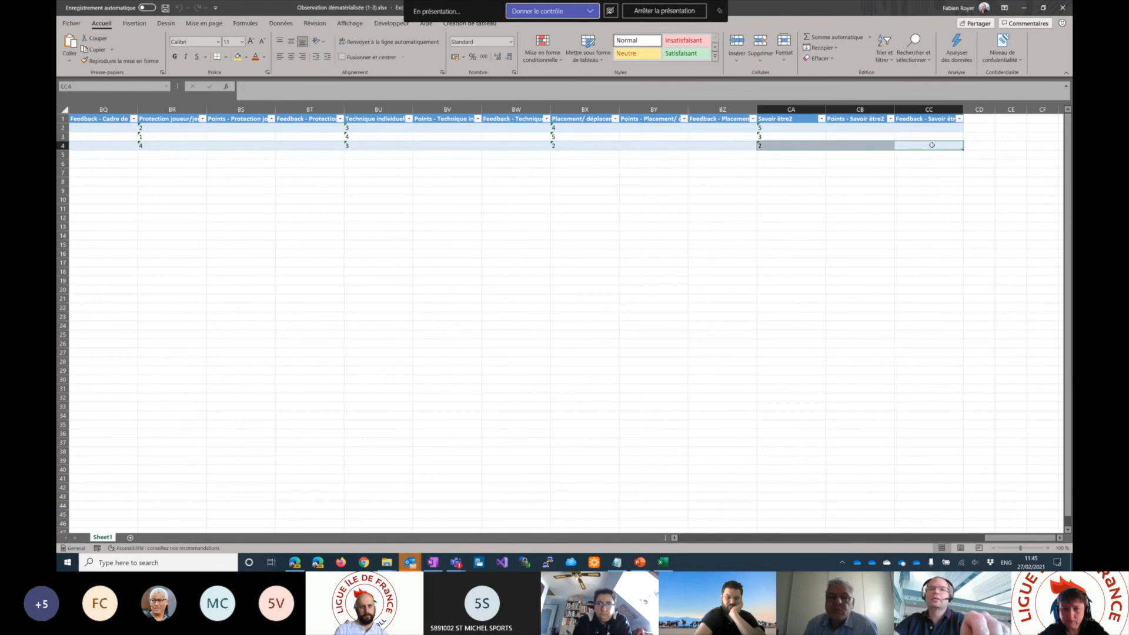
{"action": "key", "text": "ctrl+shift+Home"}
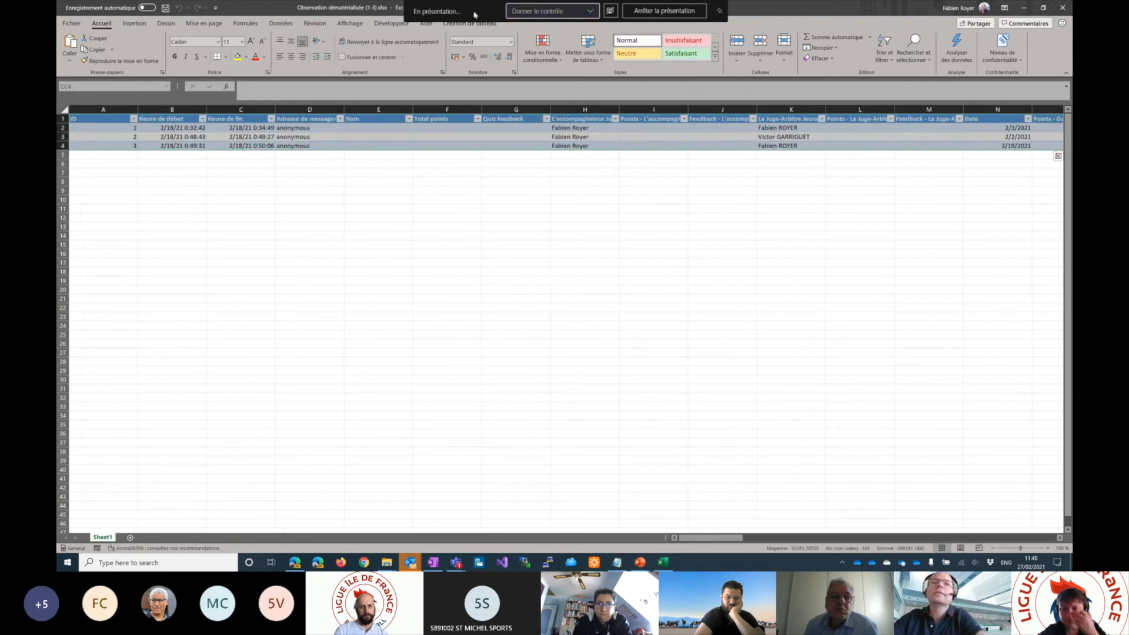
- Insert a 2D pie chart based on the selected response table, and leave the chart selected
{"action": "left_click", "coordinate": [131, 23]}
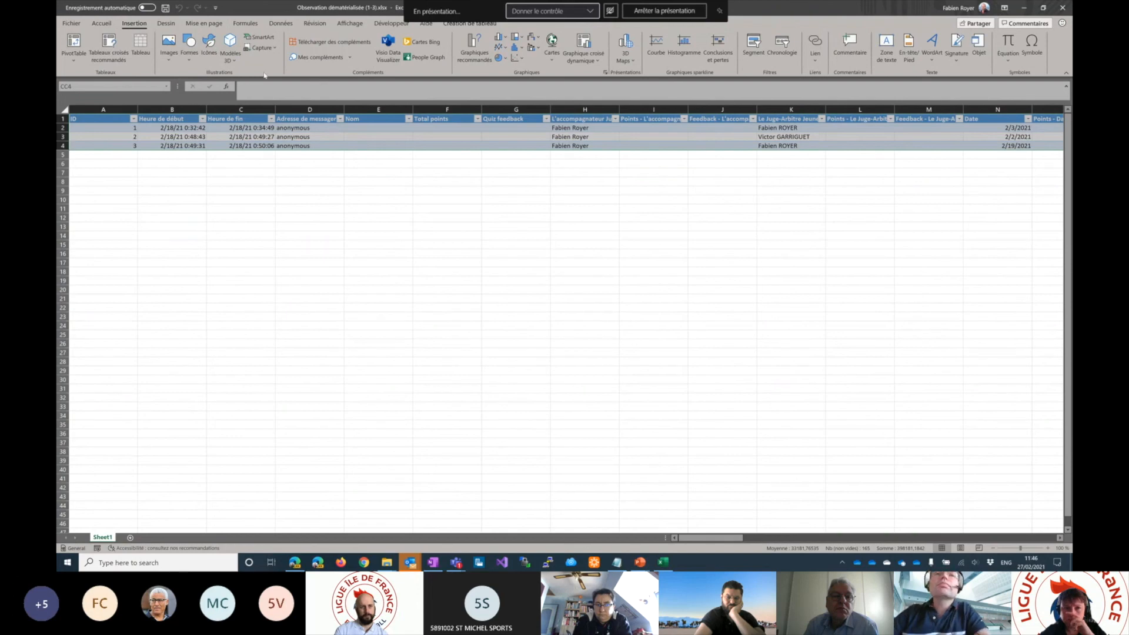
{"action": "left_click", "coordinate": [479, 58]}
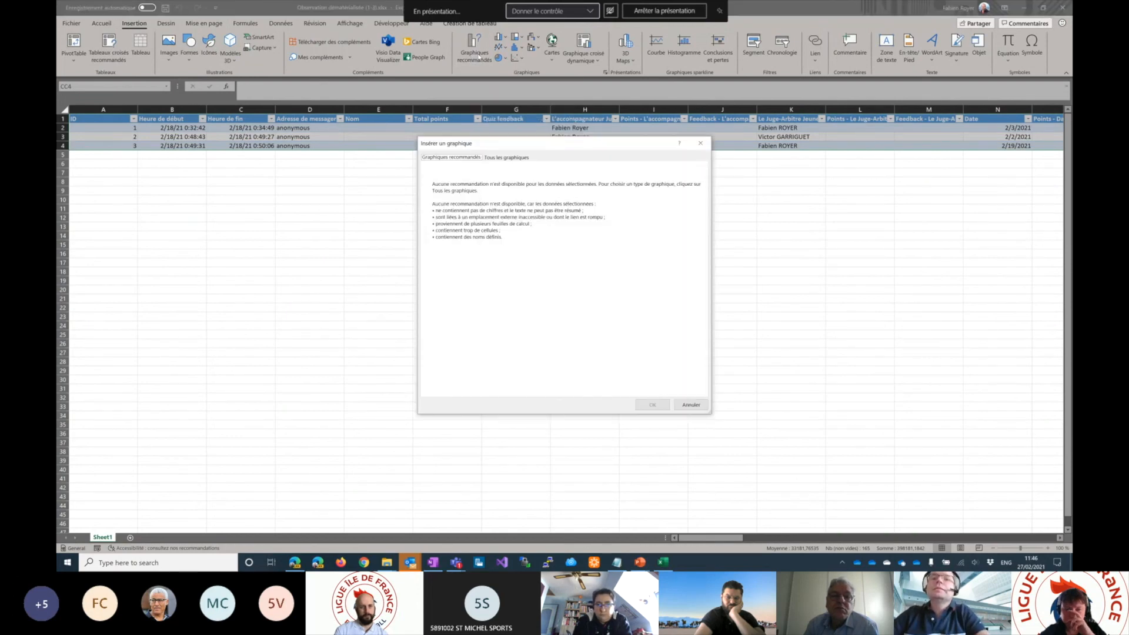
{"action": "left_click", "coordinate": [701, 143]}
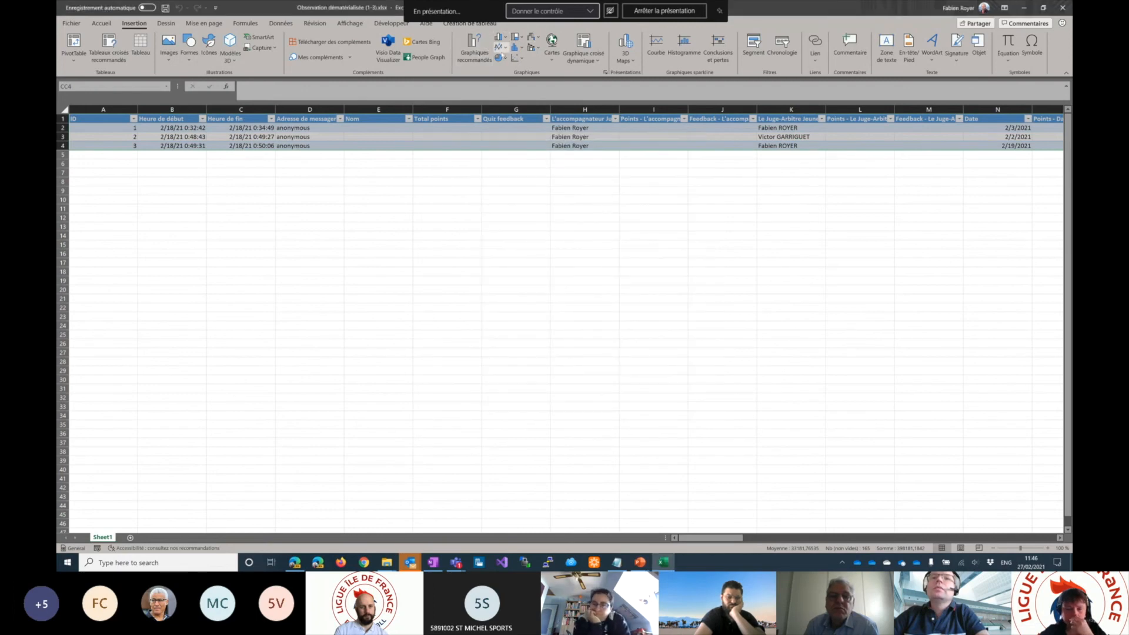
{"action": "left_click", "coordinate": [500, 58]}
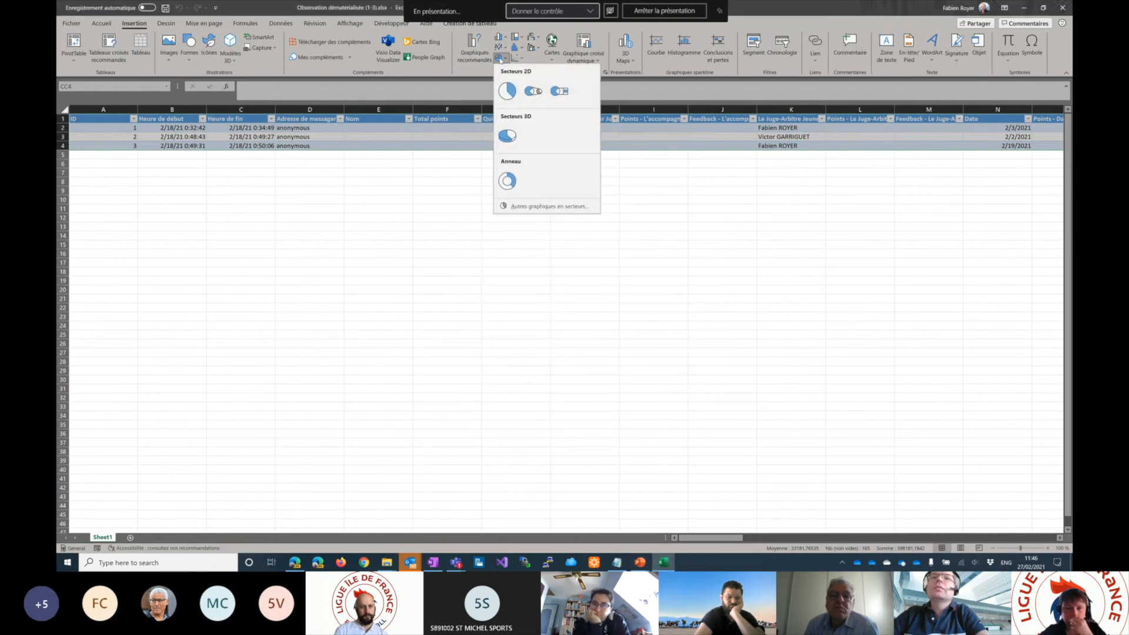
{"action": "left_click", "coordinate": [507, 91]}
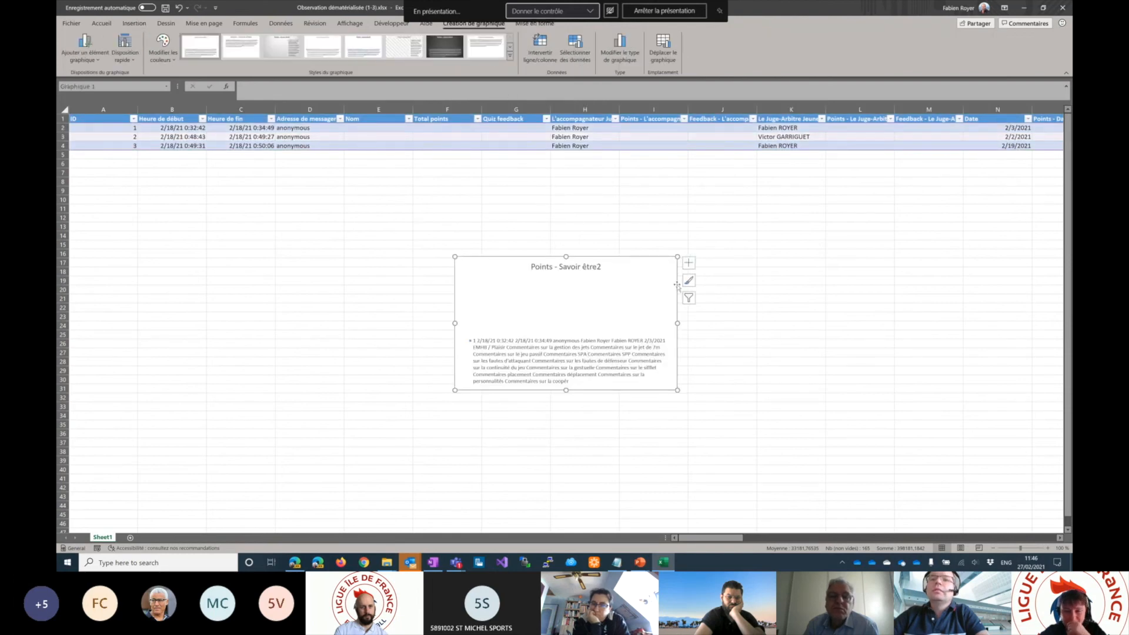
{"action": "left_click", "coordinate": [637, 209]}
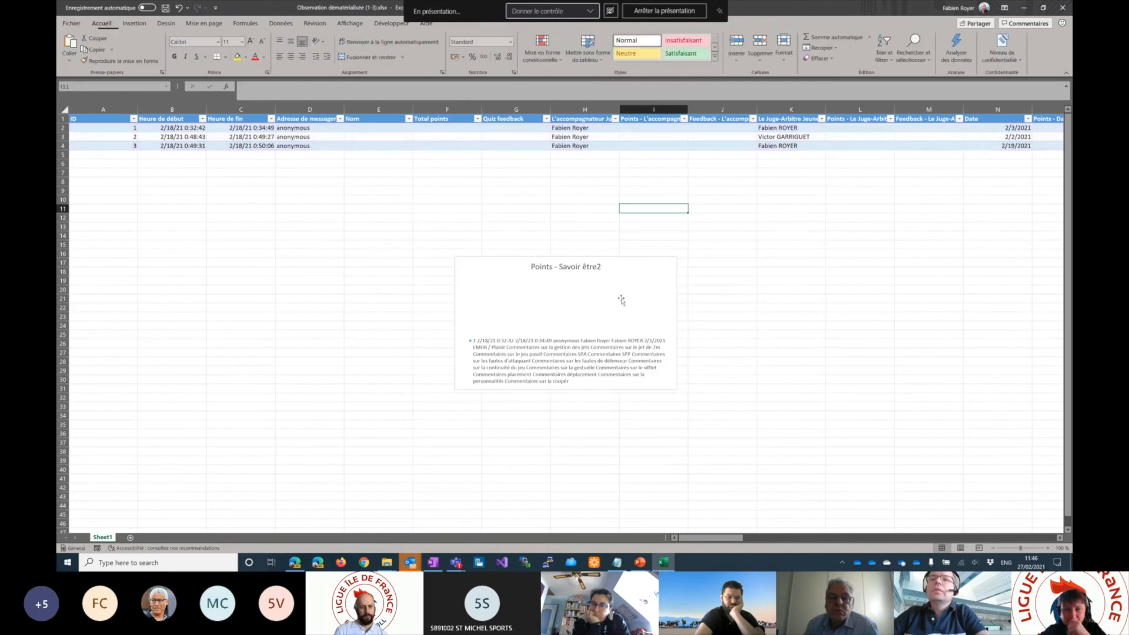
{"action": "left_click", "coordinate": [621, 300]}
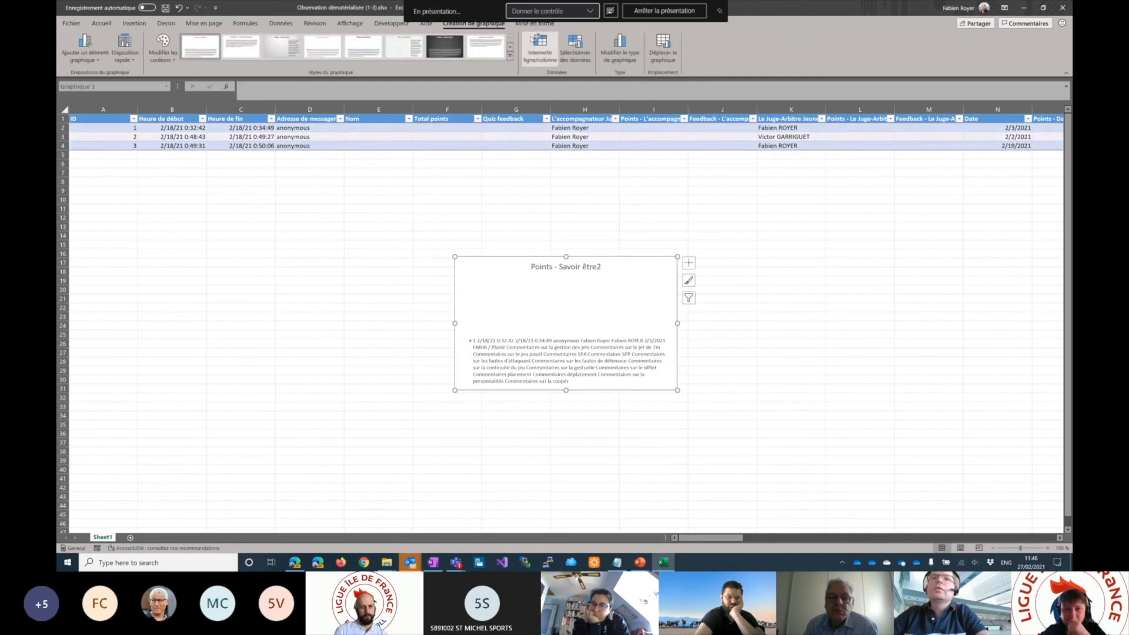
- Switch to the Downloads window of File Explorer and open SuiviArbitrage.xlsx from the SuiviArbitrage folder under OneDrive - FFHANDBALL
{"action": "left_click", "coordinate": [391, 564]}
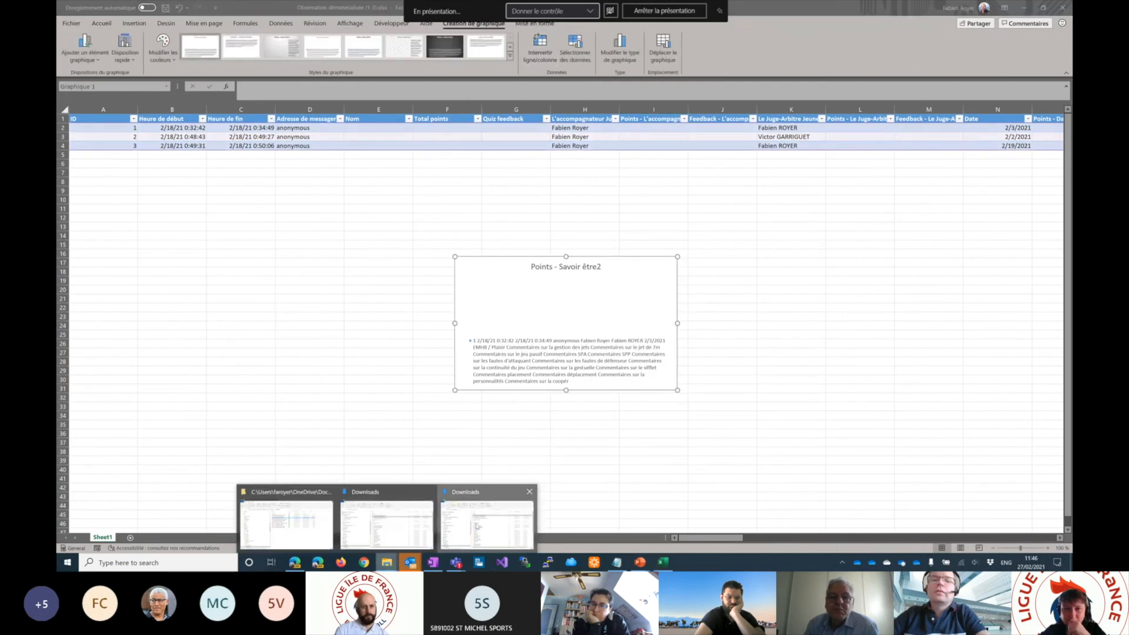
{"action": "left_click", "coordinate": [487, 517]}
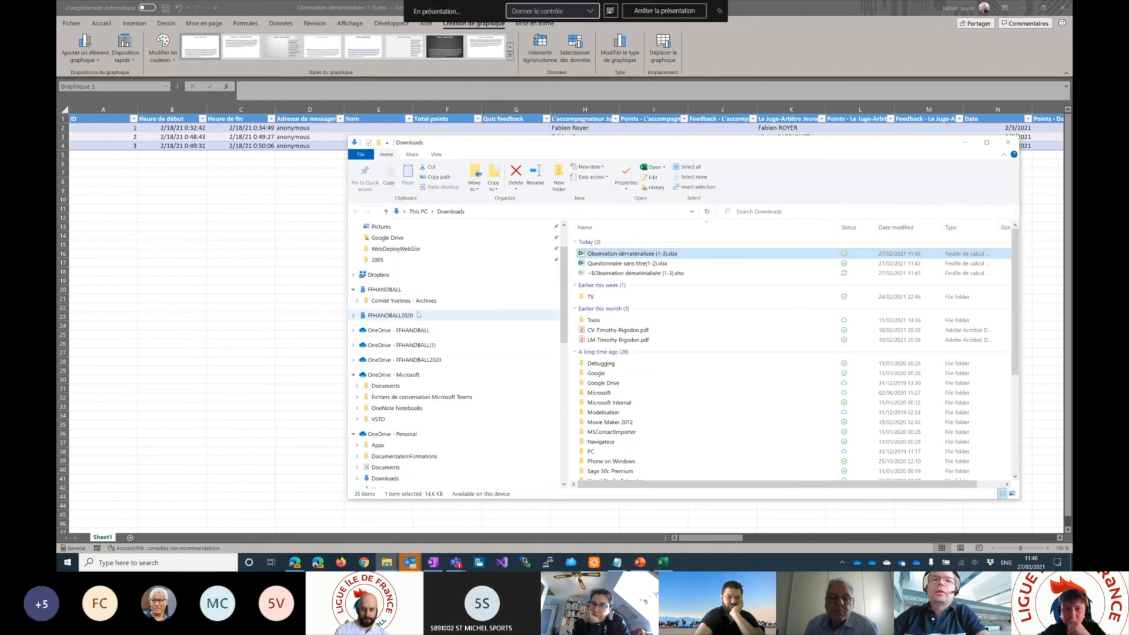
{"action": "scroll", "coordinate": [411, 306], "scroll_direction": "up", "scroll_amount": 2}
{"action": "scroll", "coordinate": [406, 310], "scroll_direction": "down", "scroll_amount": 5}
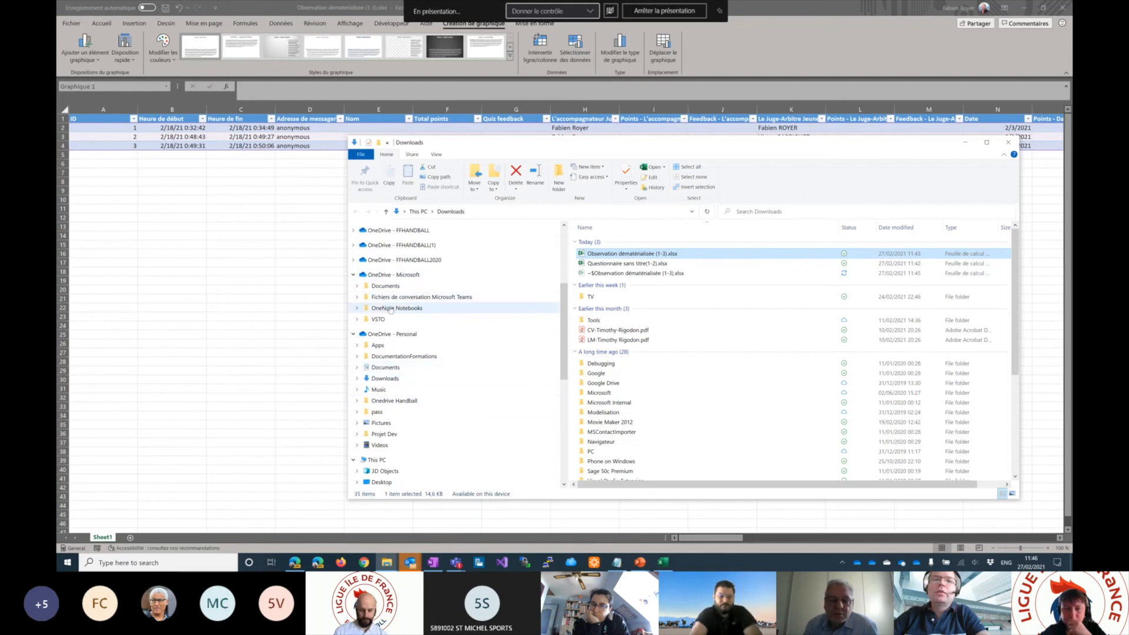
{"action": "left_click", "coordinate": [353, 232]}
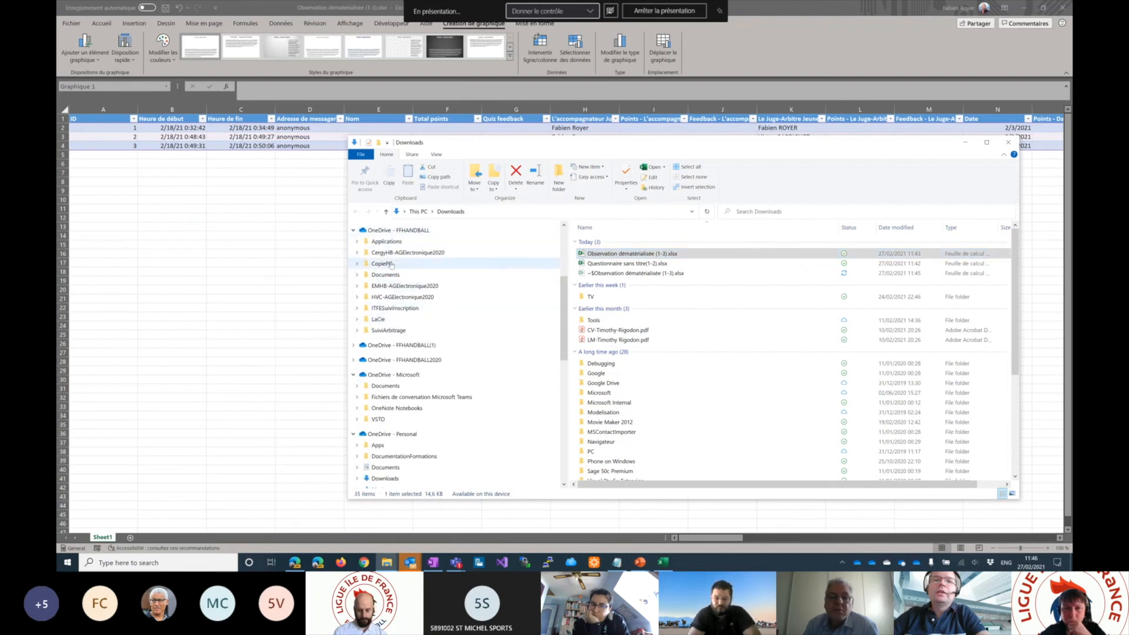
{"action": "left_click", "coordinate": [393, 331]}
{"action": "left_click", "coordinate": [608, 243]}
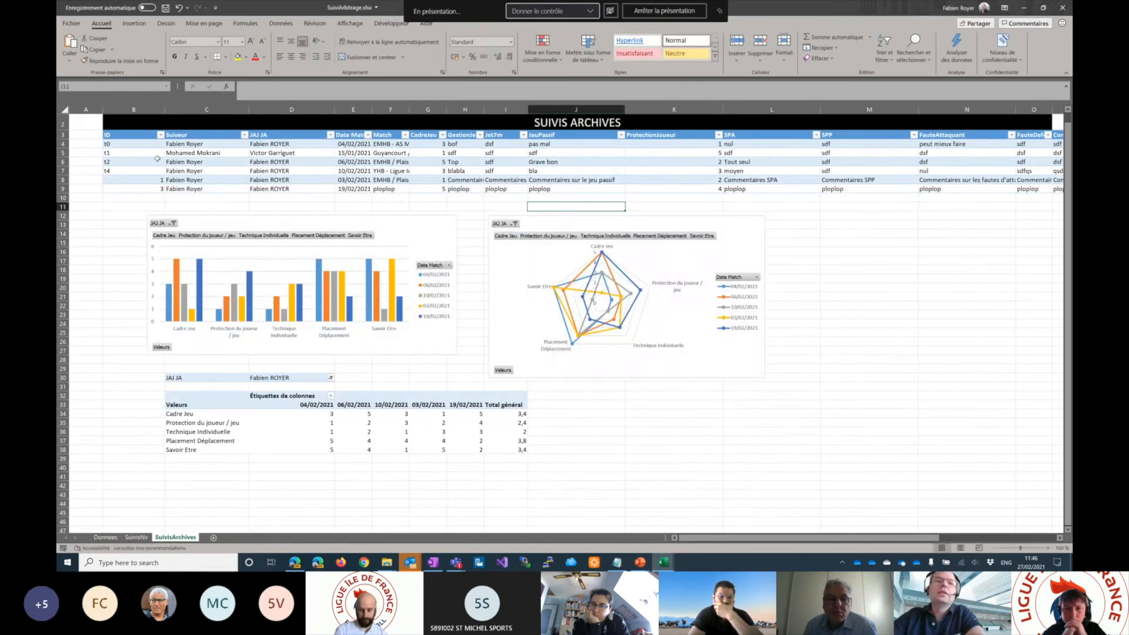
- Examine the data rows of the SUIVIS ARCHIVES table and the radar chart below it, and return to cell I5
{"action": "scroll", "coordinate": [169, 154], "scroll_direction": "up", "scroll_amount": 1}
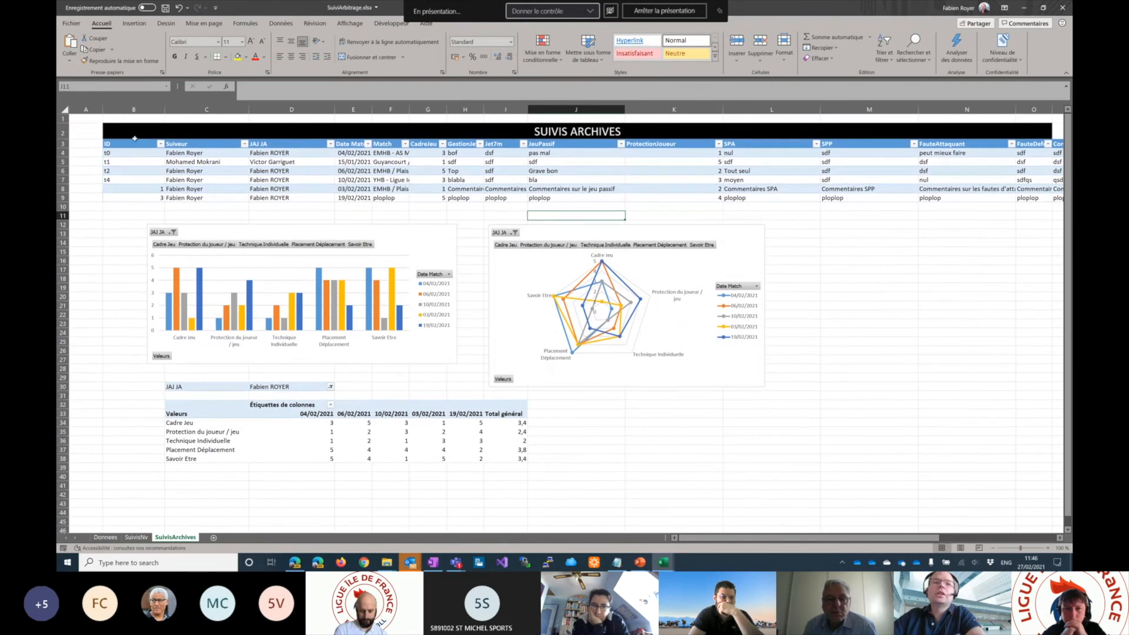
{"action": "left_click_drag", "start_coordinate": [127, 153], "coordinate": [960, 198]}
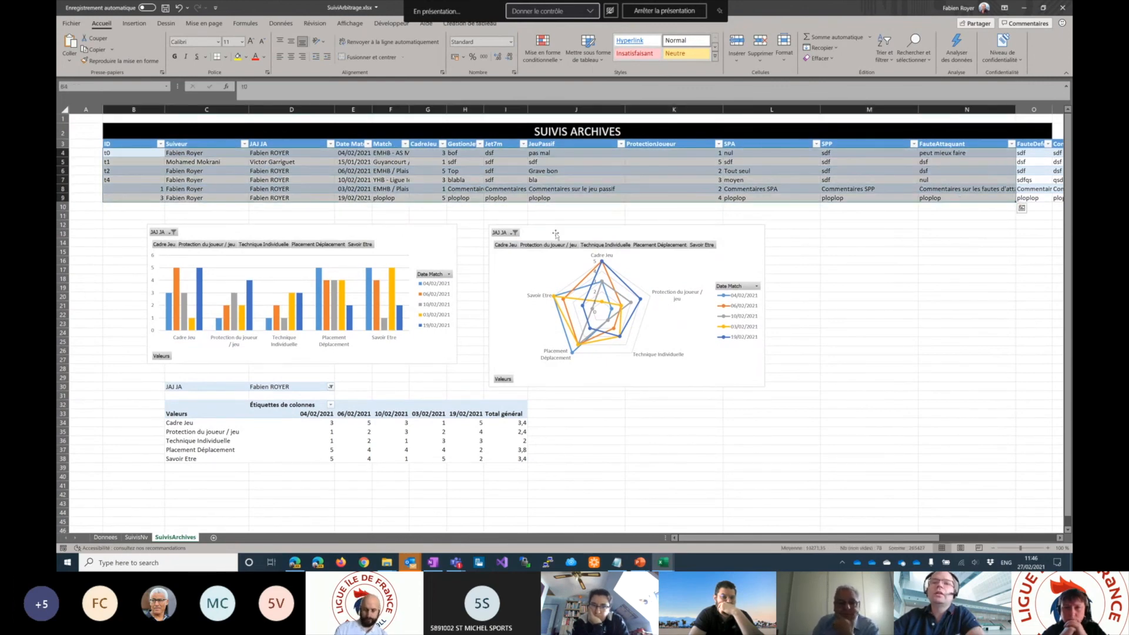
{"action": "left_click", "coordinate": [555, 277]}
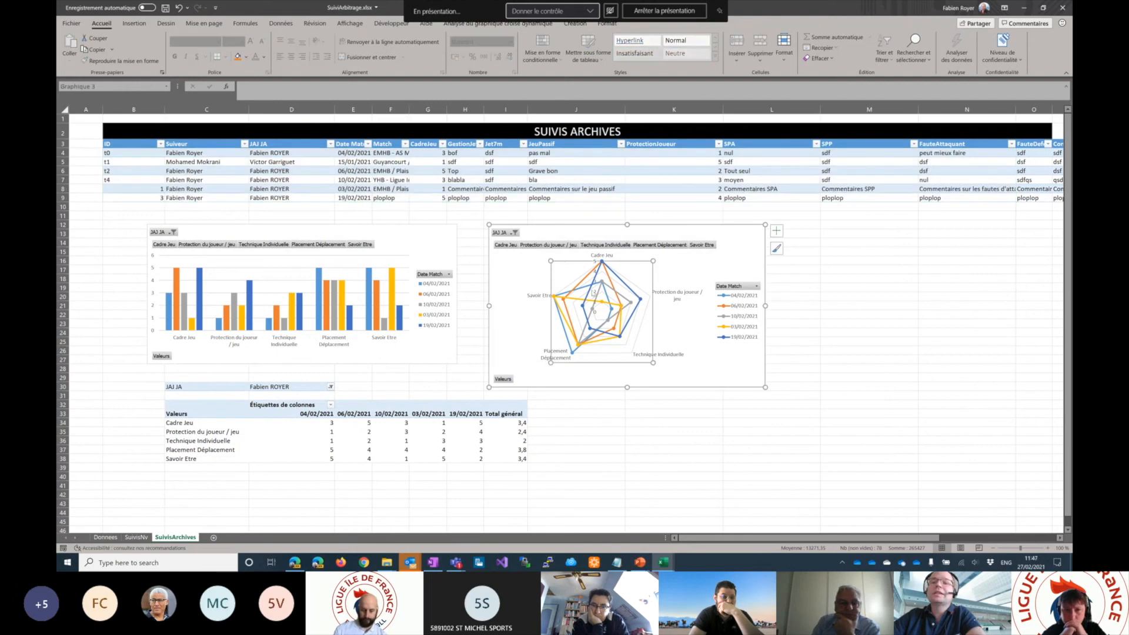
{"action": "left_click", "coordinate": [503, 161]}
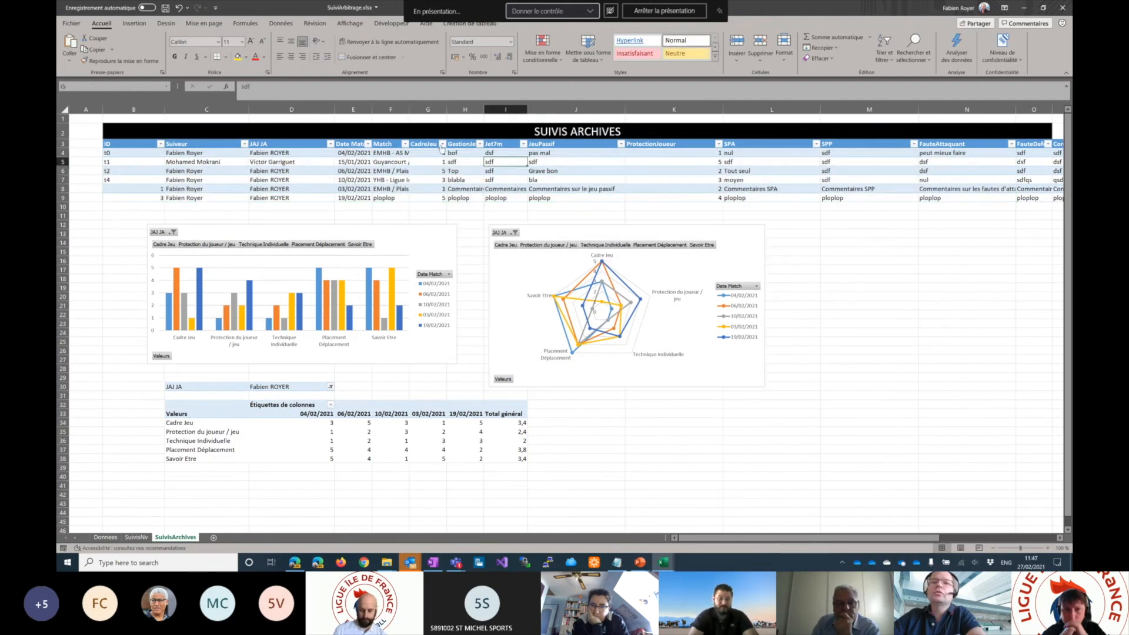